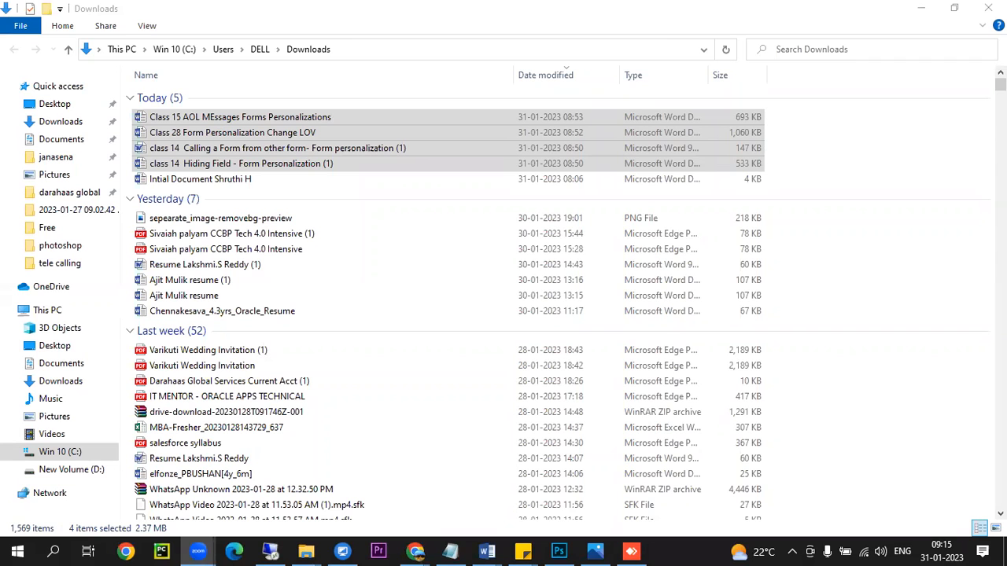
- Bring the remote server session forward and make it fill the screen
left_click(272, 551)
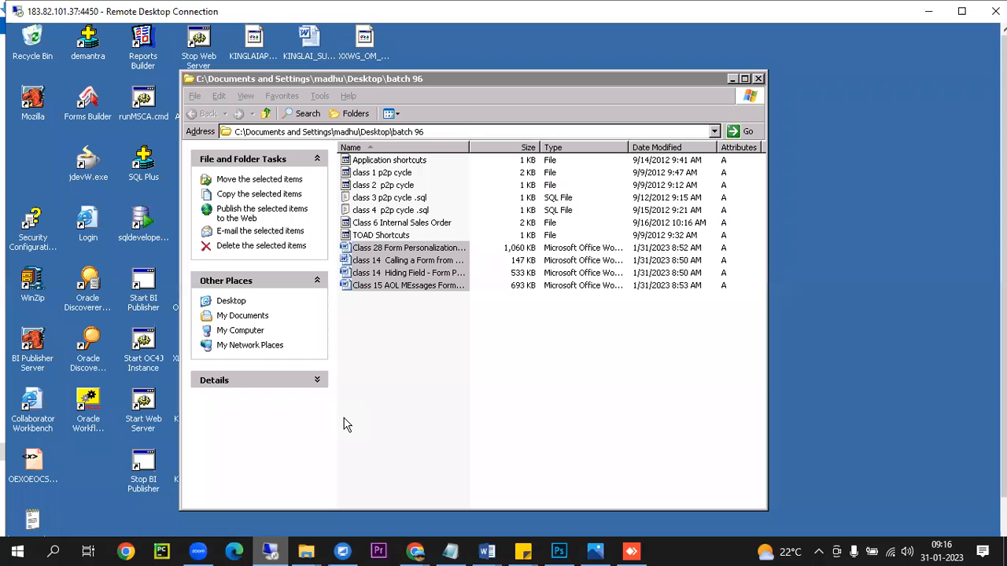
left_click(736, 78)
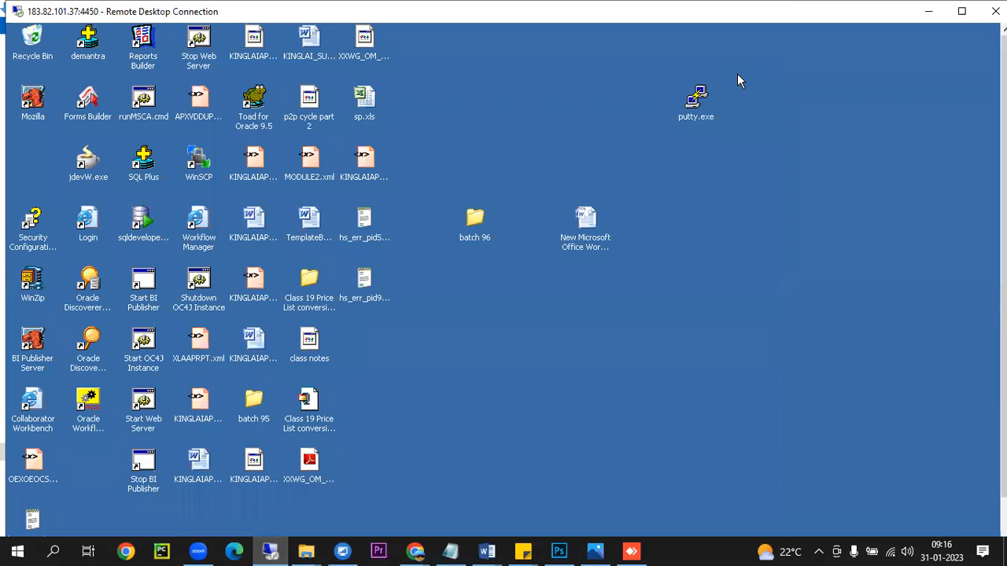
double_click(542, 16)
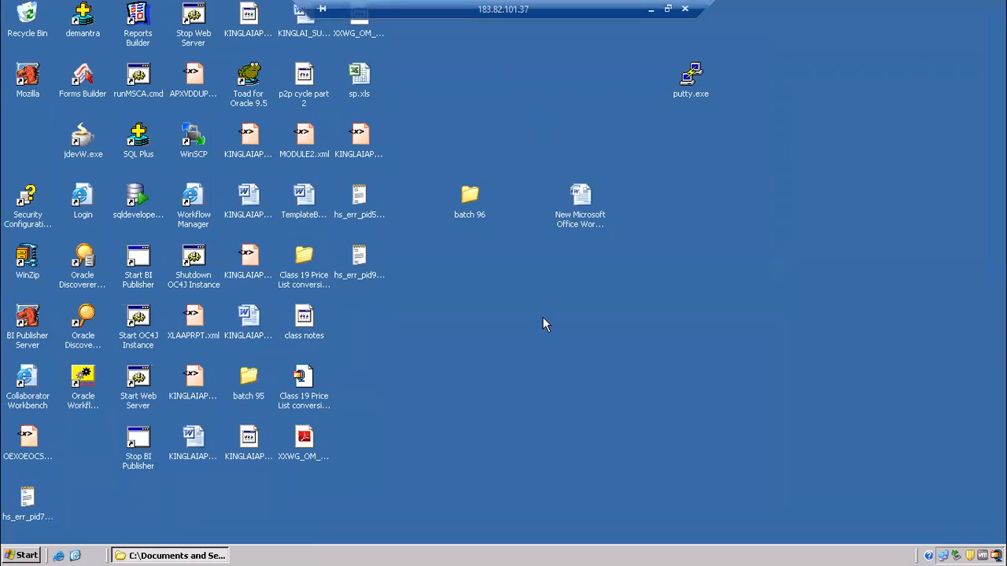
- Open the batch 96 folder maximized, widen its Name column, then show the desktop
double_click(473, 202)
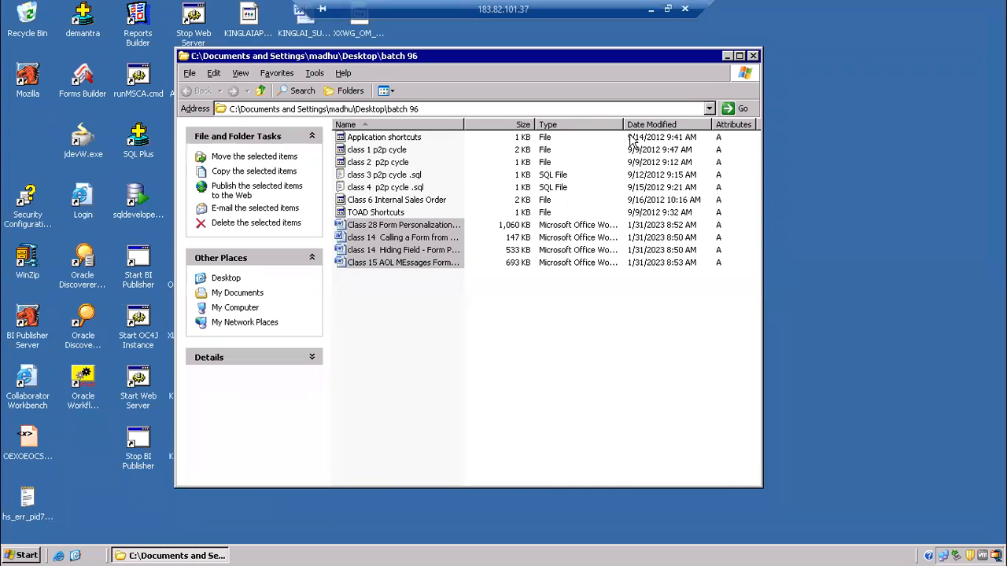
left_click(743, 54)
left_click(288, 180)
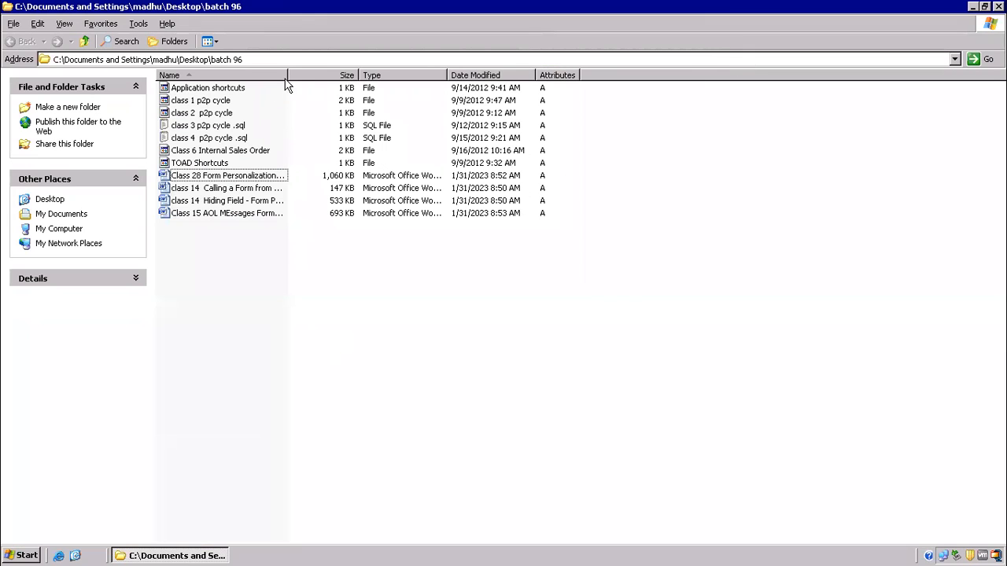
left_click_drag(288, 72, 440, 71)
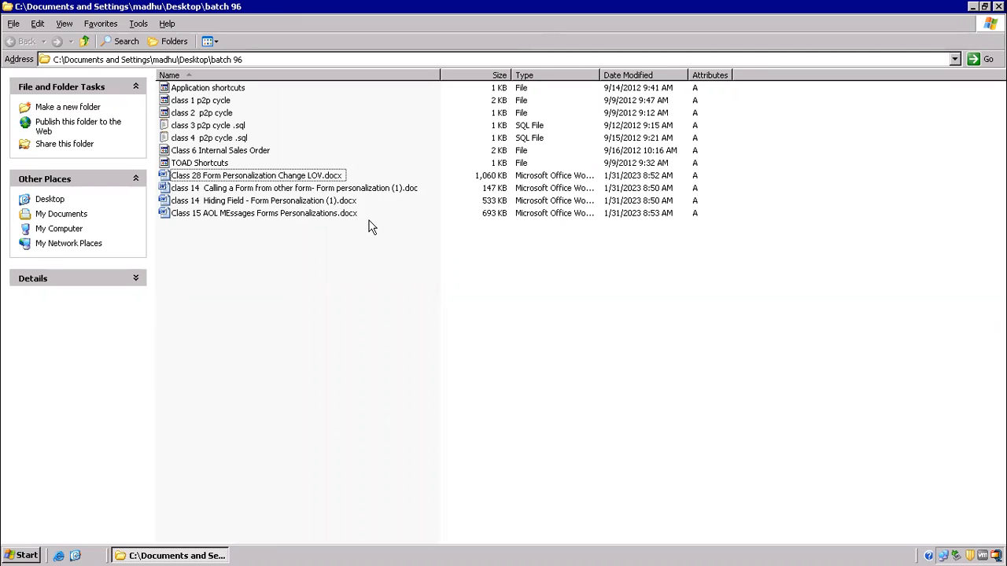
left_click(74, 555)
left_click(313, 449)
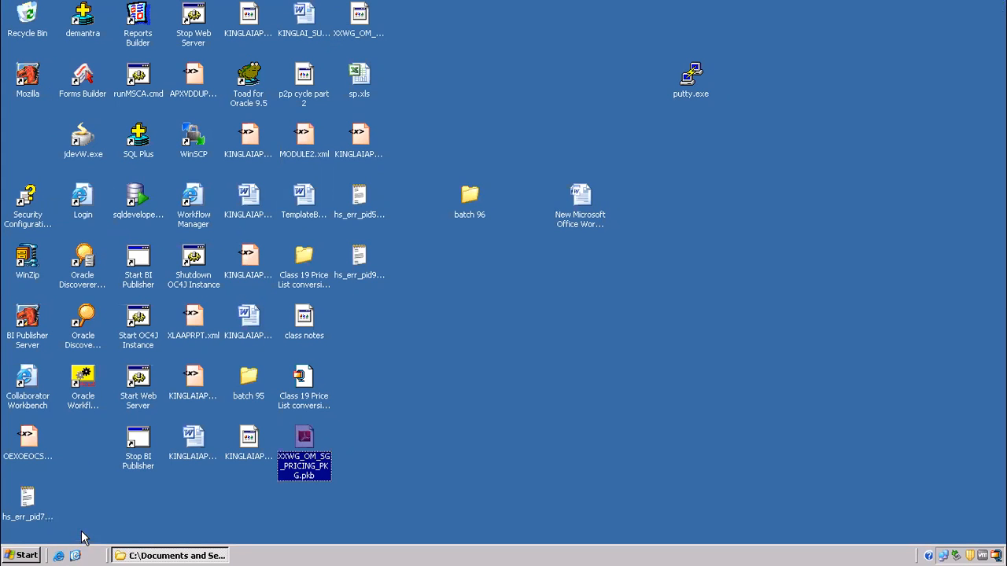
- Launch Notepad++ by searching 'note' from the Start menu
left_click(304, 317)
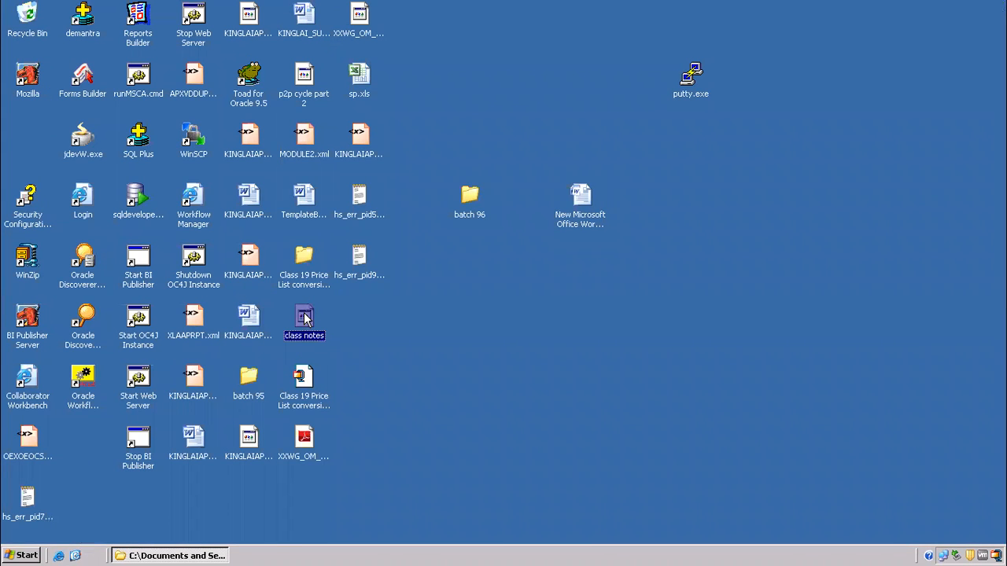
key("n")
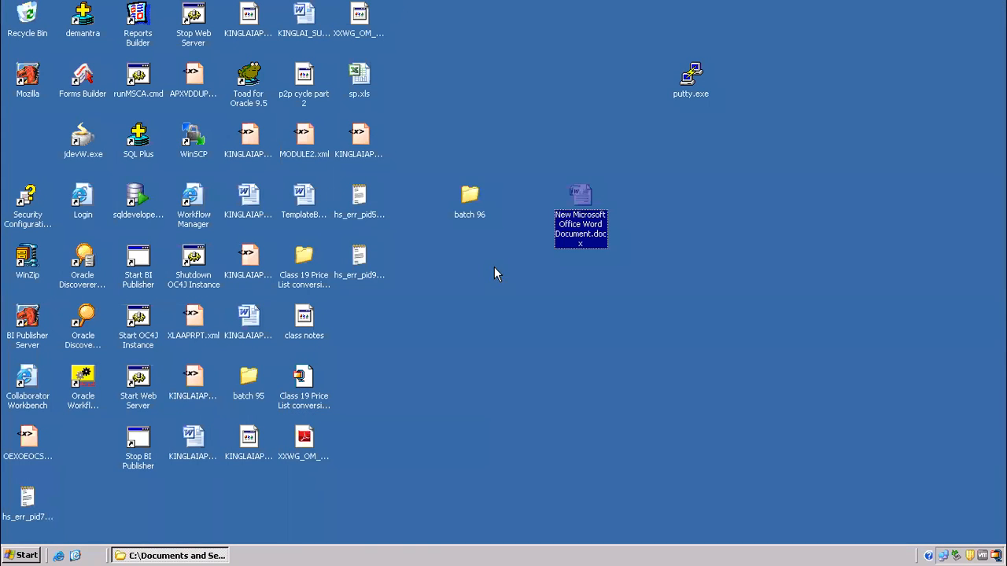
left_click(482, 286)
left_click(15, 556)
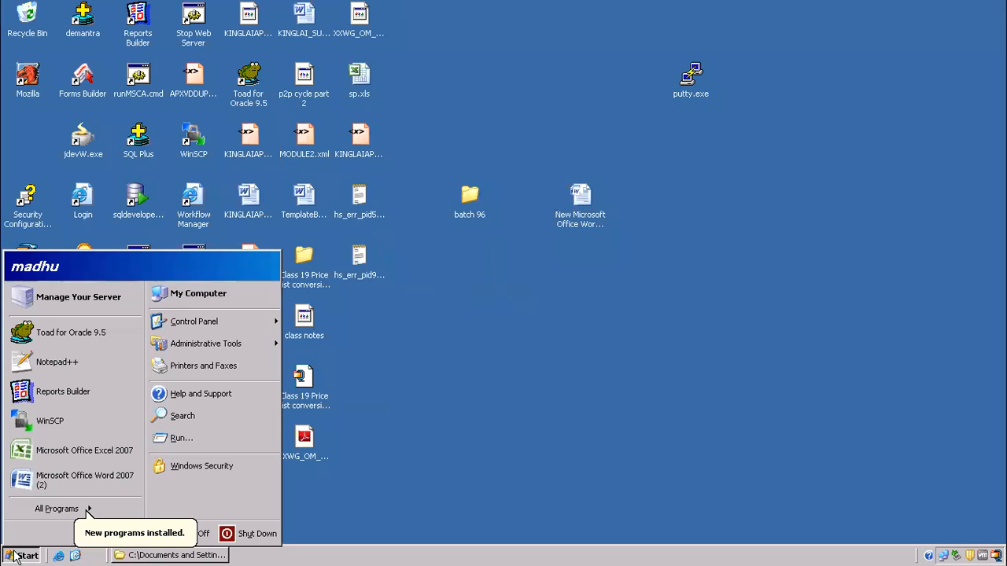
type("note")
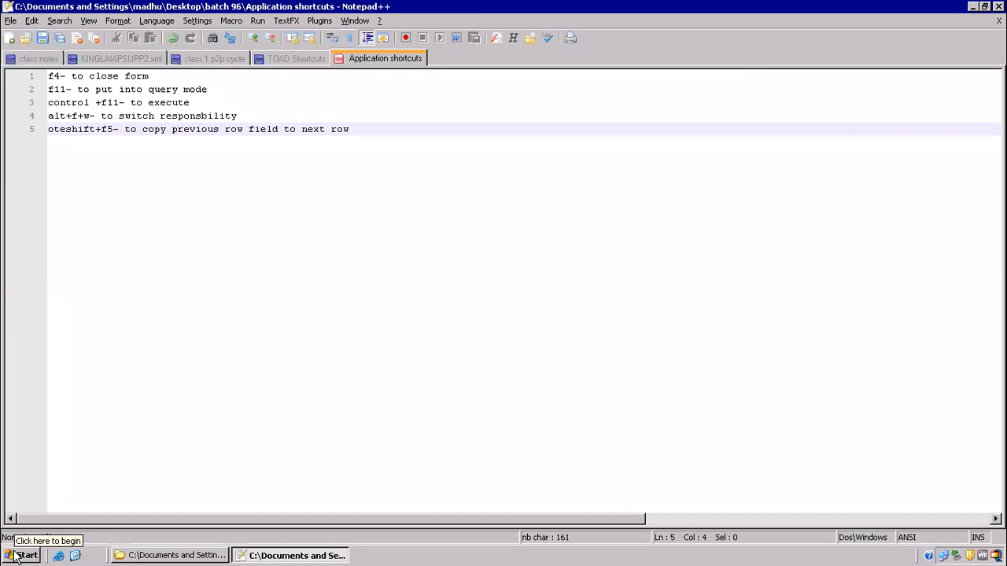
key("End")
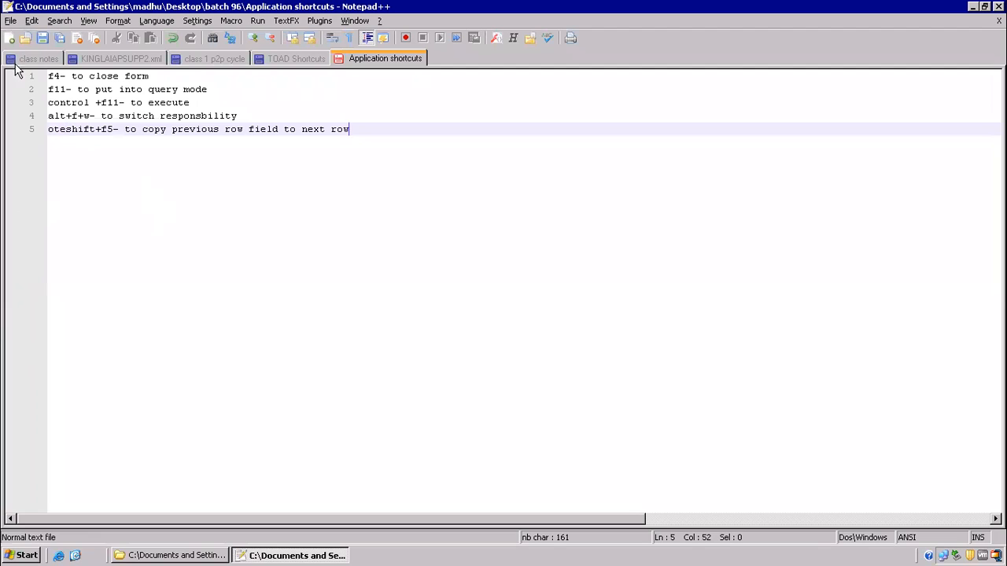
- Create a new document and save it as 'class 7 Forms personalizations'
left_click(9, 38)
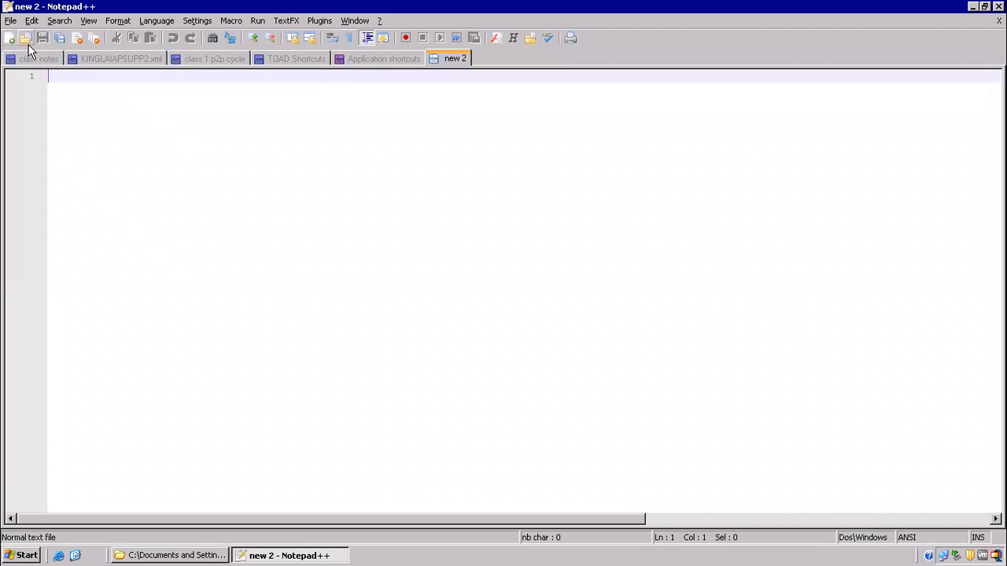
left_click(11, 20)
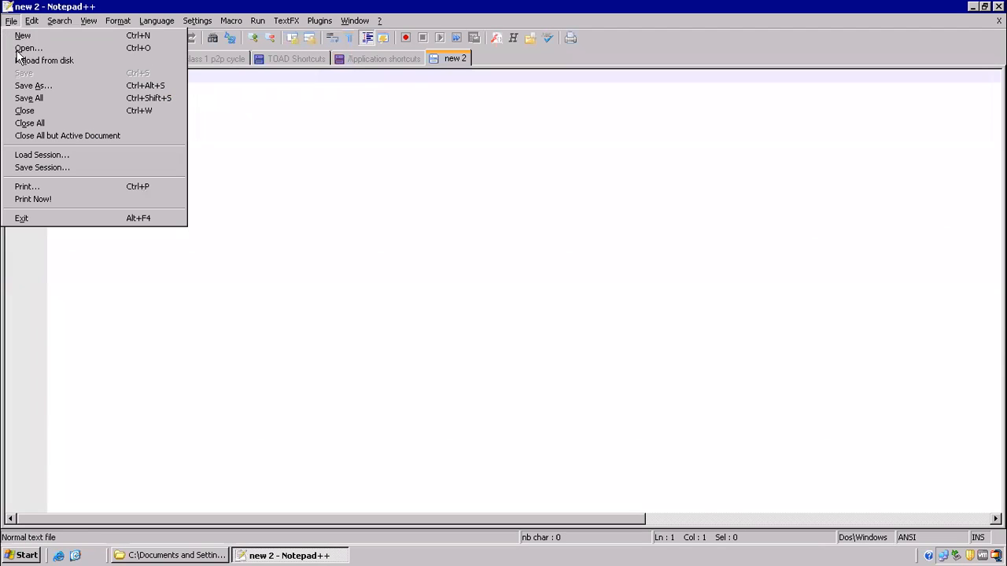
left_click(45, 83)
left_click_drag(455, 339, 342, 325)
type("class 7 Form")
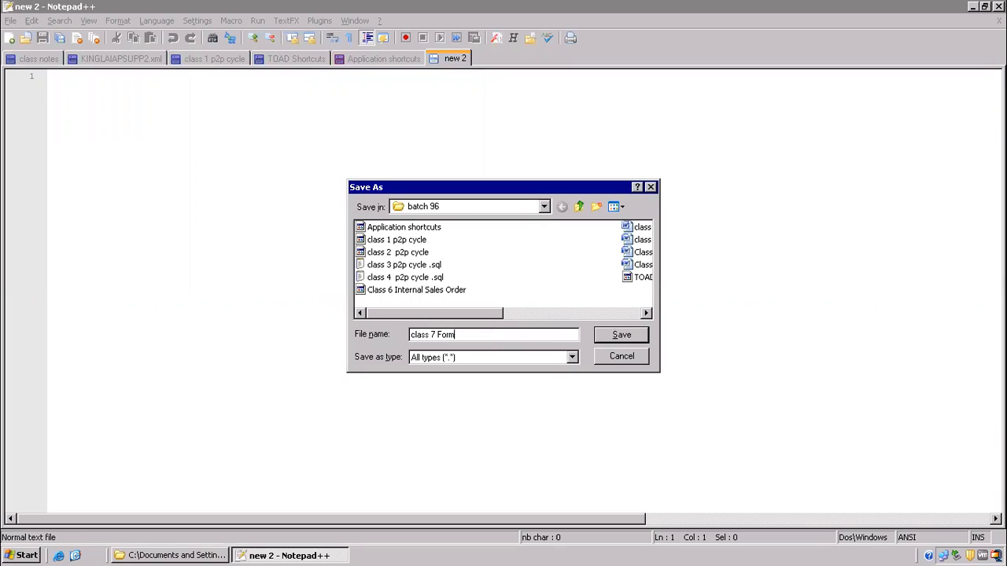
type("s personalizations")
key("Return")
- Type the heading 'forms pesonalizations' and set the notes aside to the desktop
scroll(338, 289, "up", 5, "ctrl")
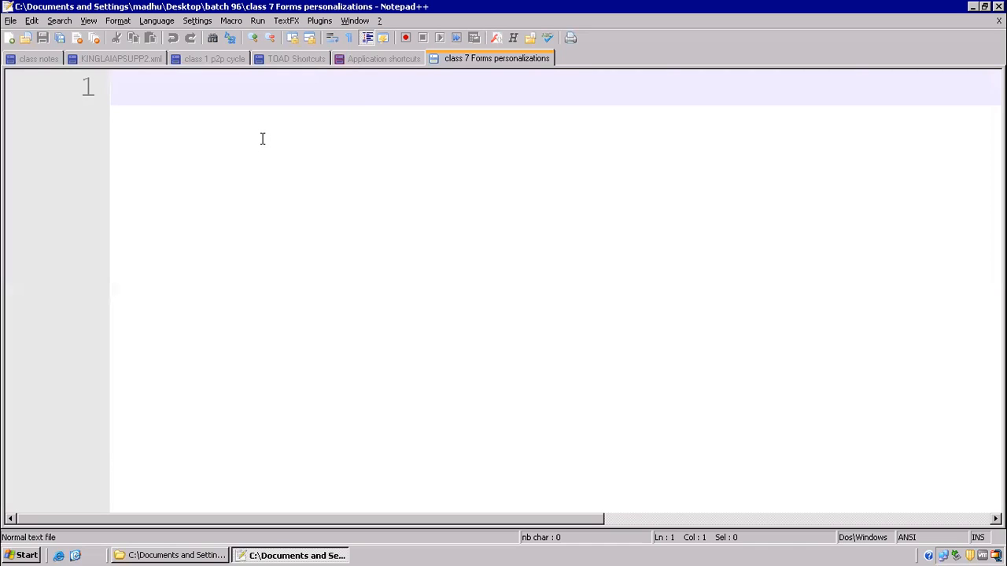
type("forms ")
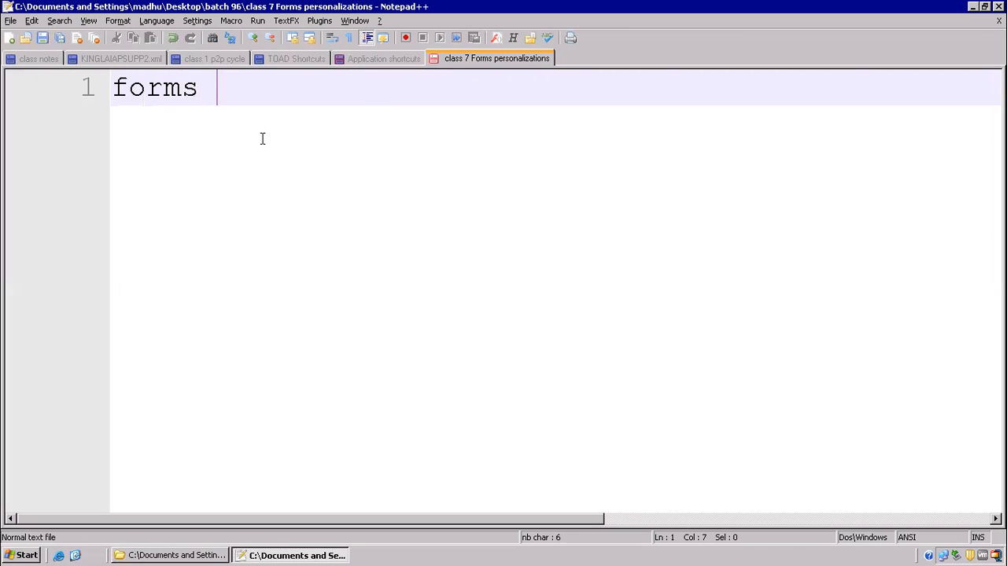
type("pesonalization")
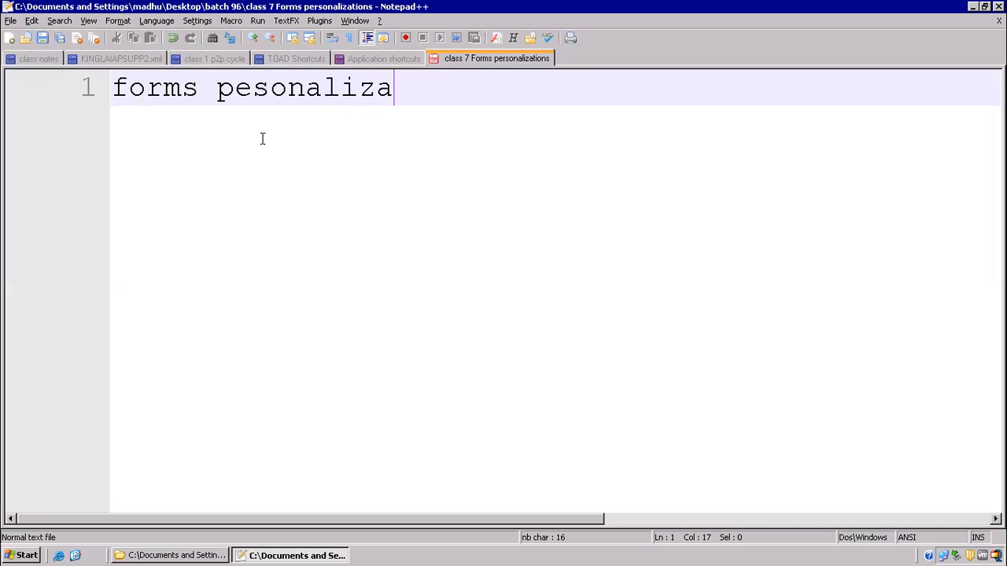
key("Return")
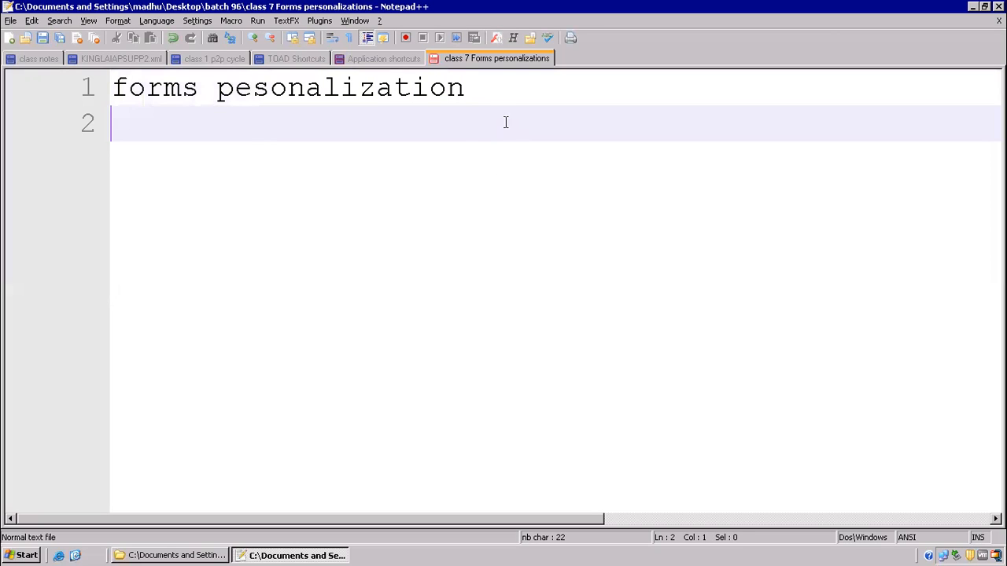
left_click(486, 96)
type("s")
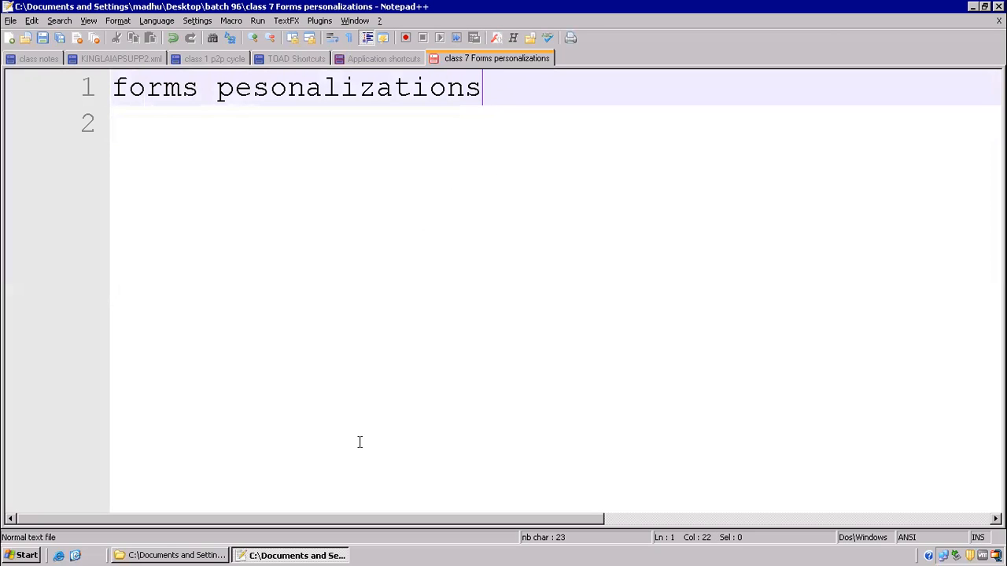
left_click(75, 555)
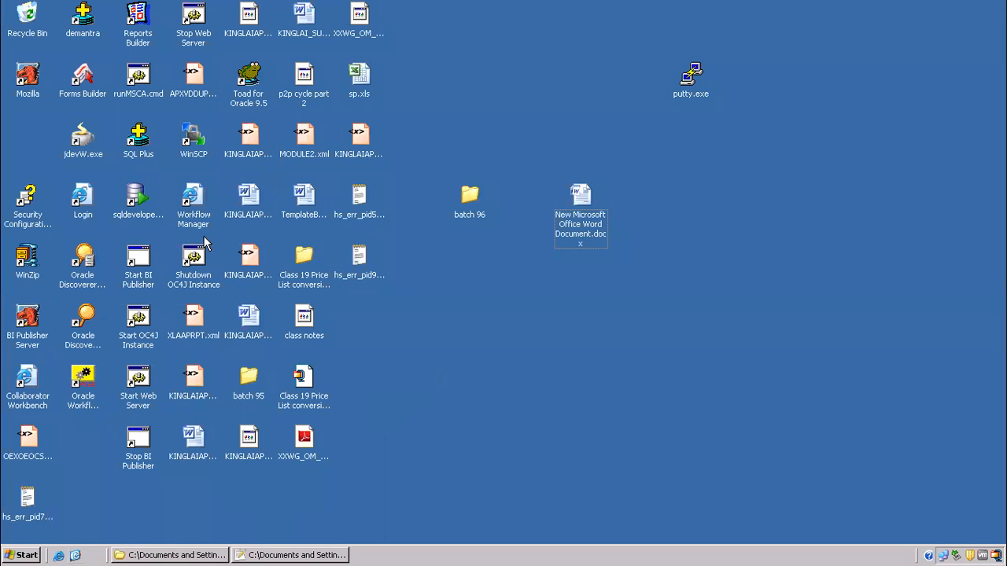
- Launch the Oracle login in a maximized browser and sign in with the user's credentials
double_click(88, 202)
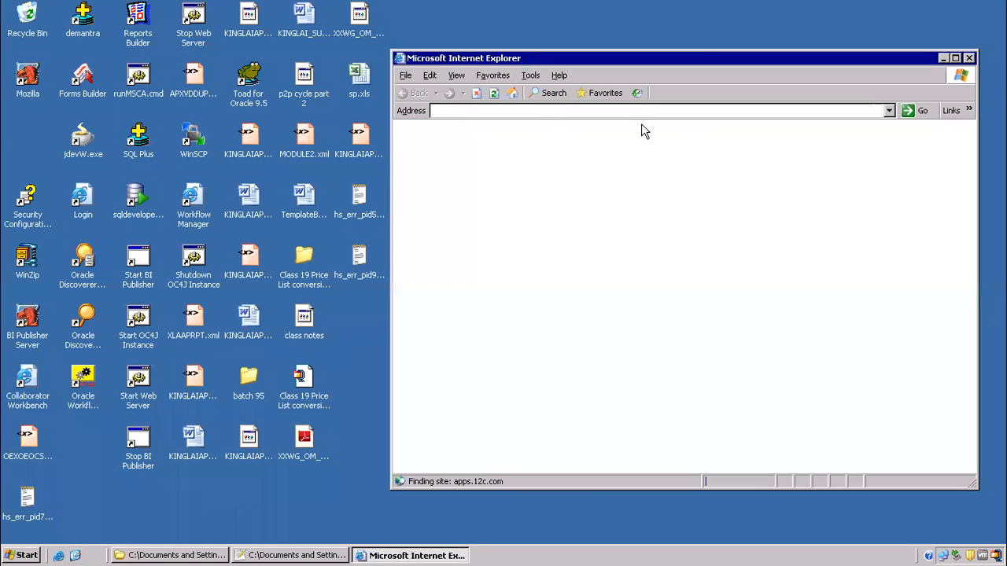
left_click(955, 59)
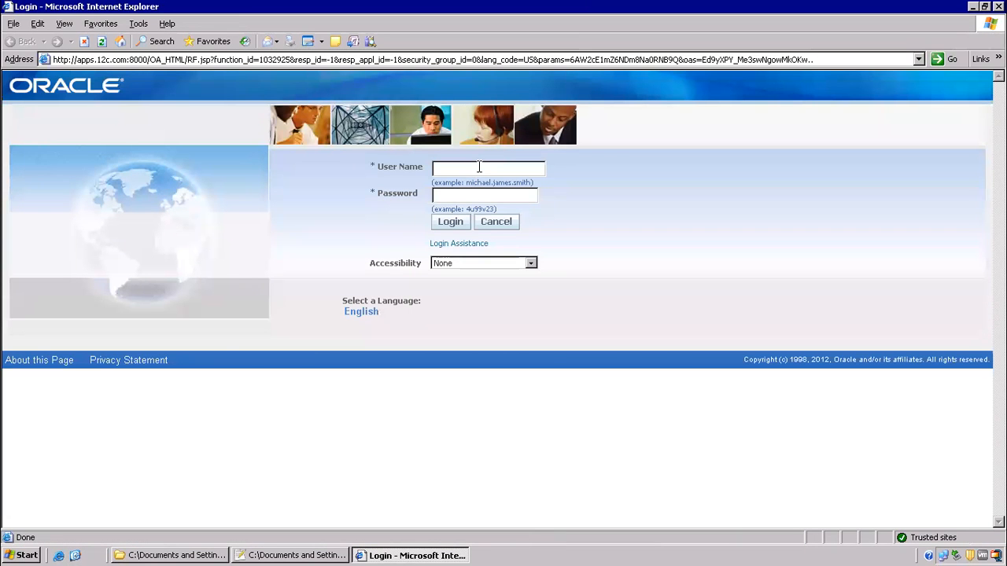
left_click(479, 167)
type("operations")
type("welcome")
key("Return")
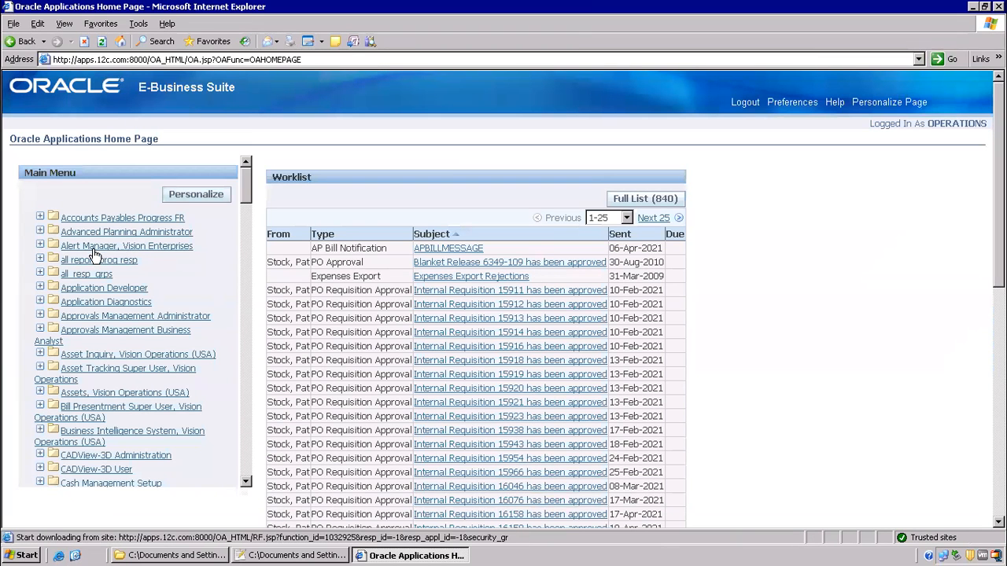
- Expand Alert Manager, Vision Enterprises, open History, and return to the class 7 notes
left_click(95, 247)
left_click(82, 274)
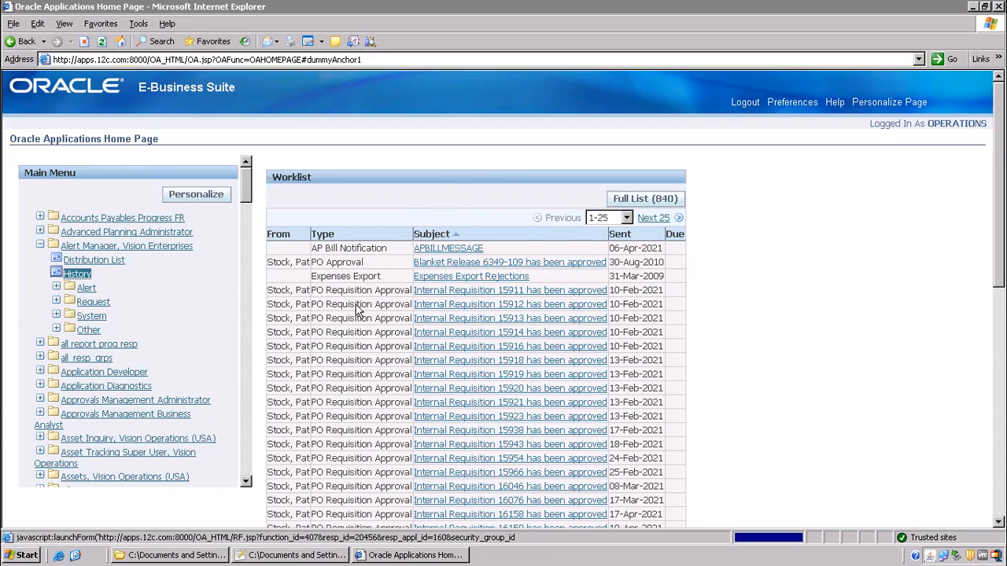
left_click(295, 556)
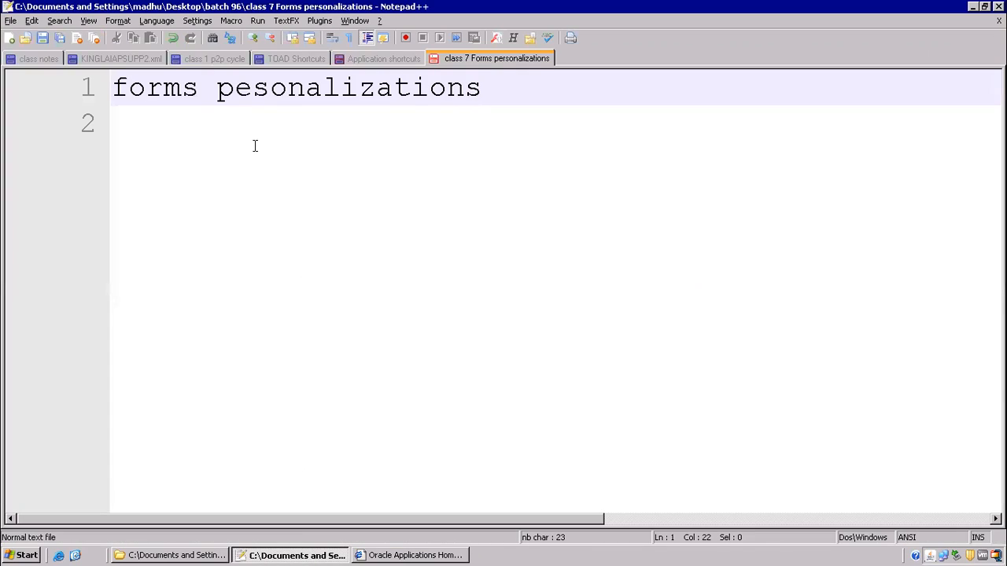
- Add a first line reading 'custom pll- program link library' above the heading
key("Home")
key("Return")
key("Up")
type("custom p")
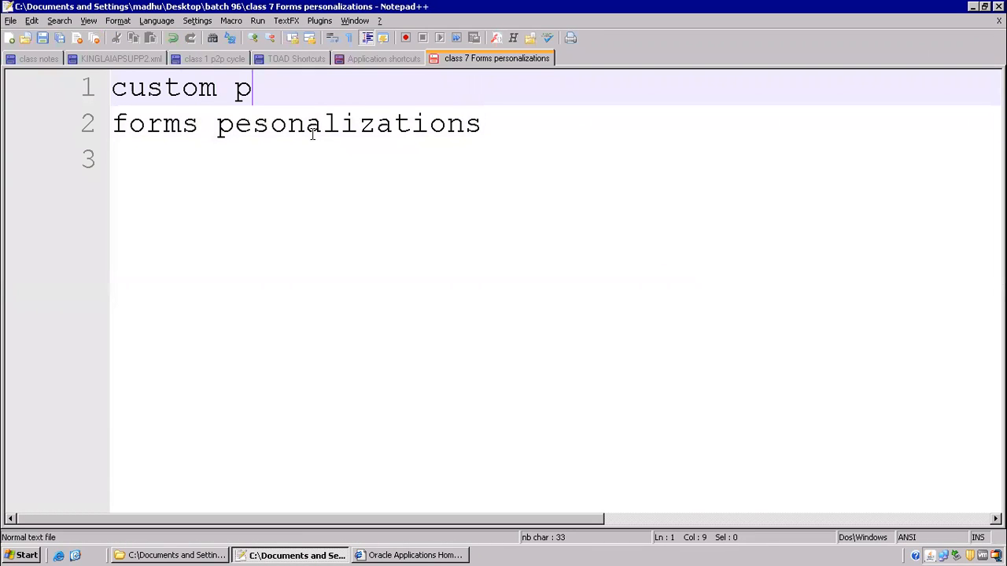
type("ll- ")
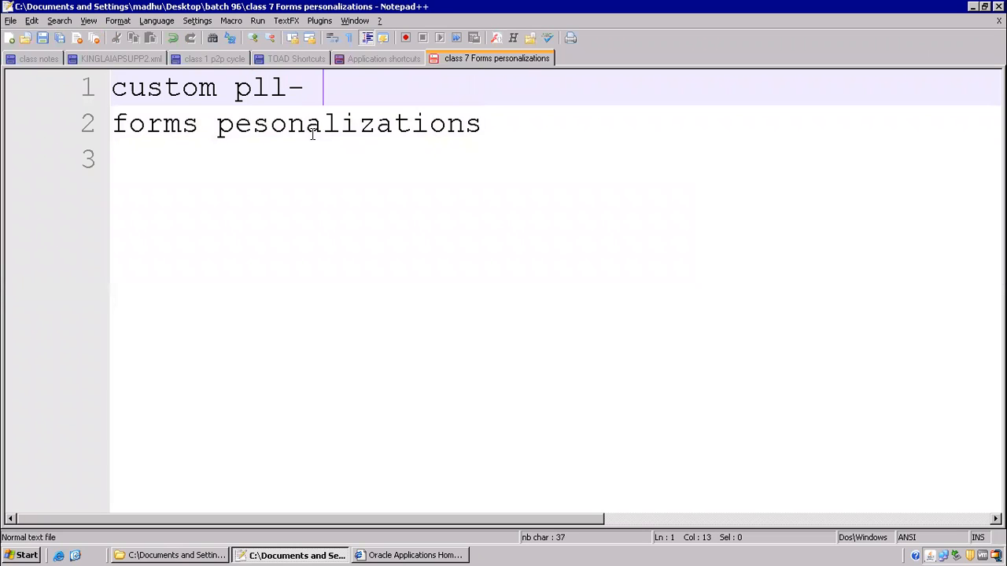
type("program")
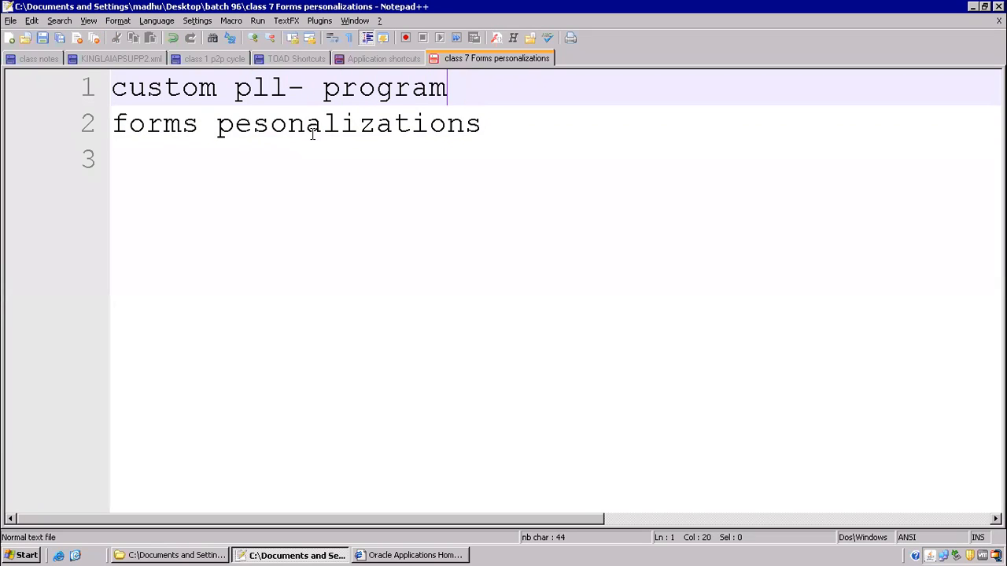
type(" link l")
key("BackSpace")
type("library")
key("BackSpace")
type("ry")
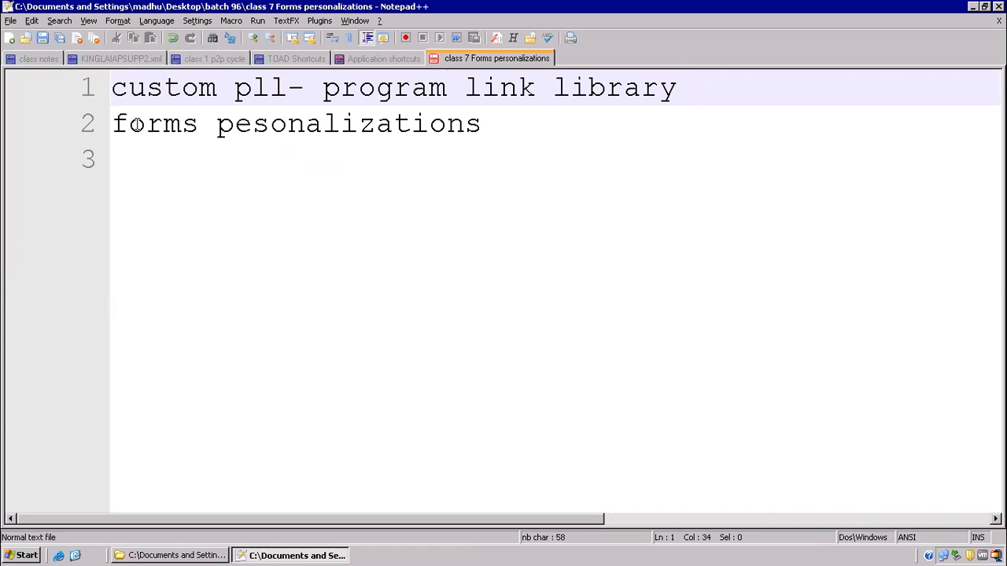
- Review the first two note lines, move to line 3, and show the desktop
left_click_drag(137, 125, 448, 143)
left_click_drag(280, 89, 110, 88)
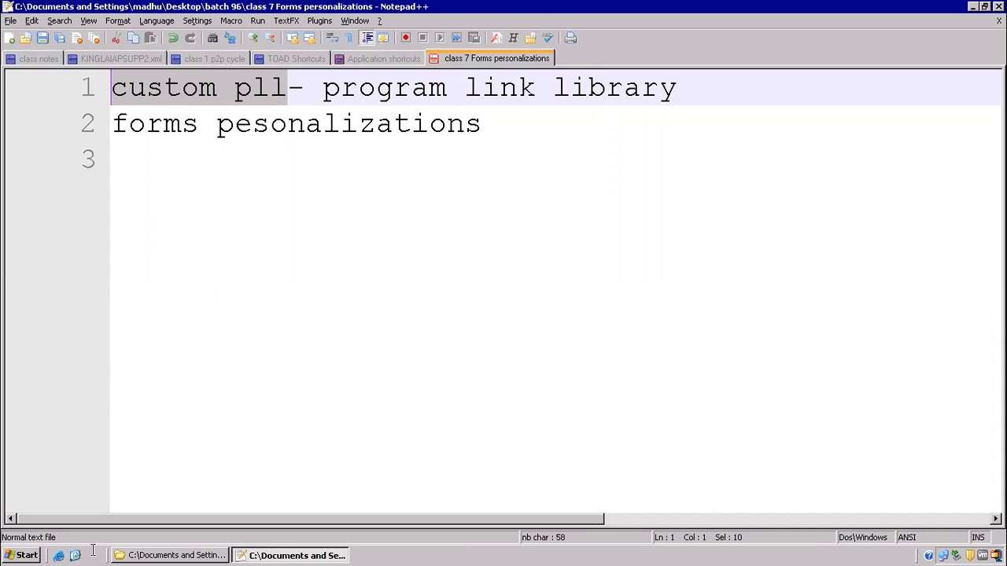
left_click(247, 227)
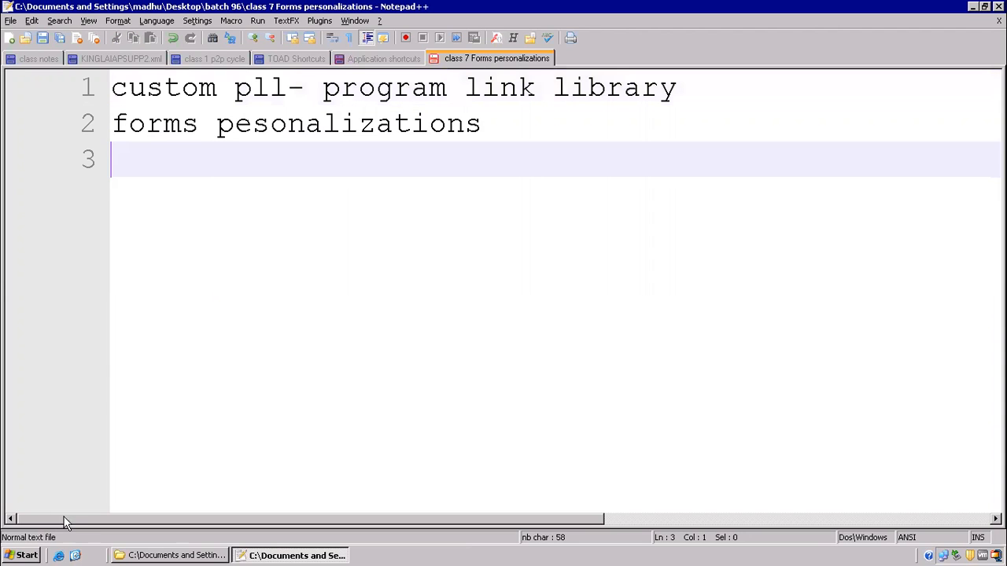
left_click(76, 555)
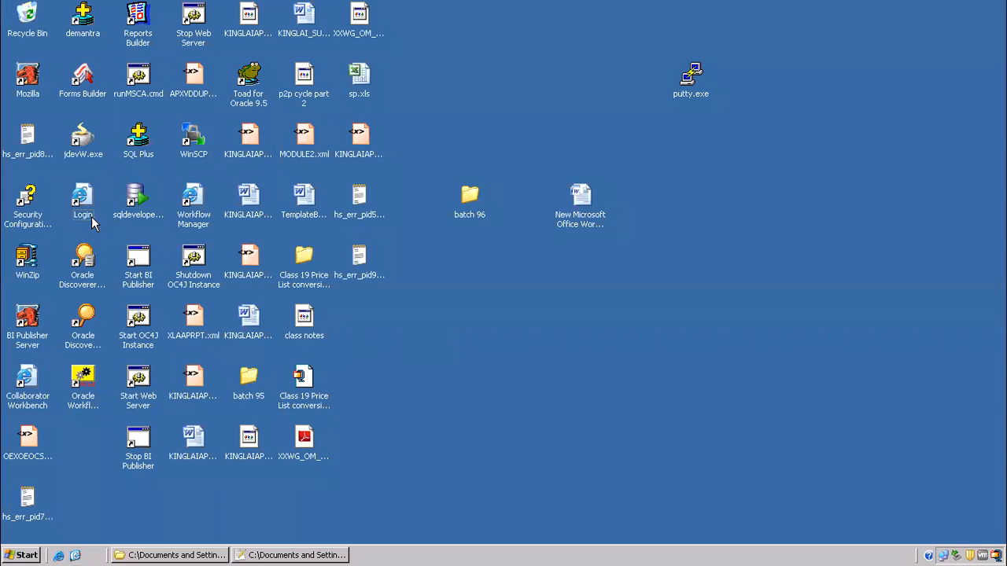
- Log in with the user's credentials and open the Alert Manager, Vision Enterprises responsibility
double_click(80, 195)
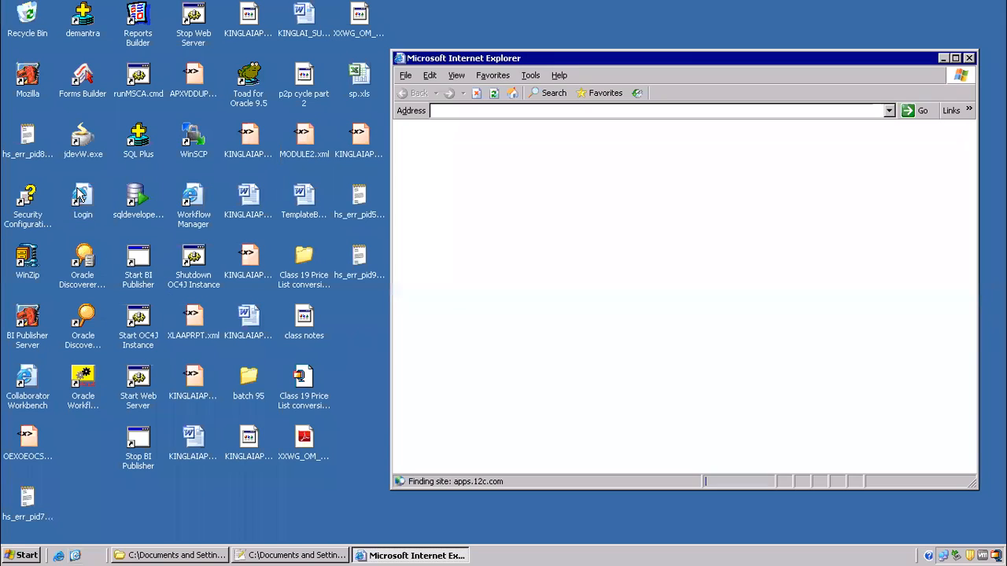
left_click(955, 58)
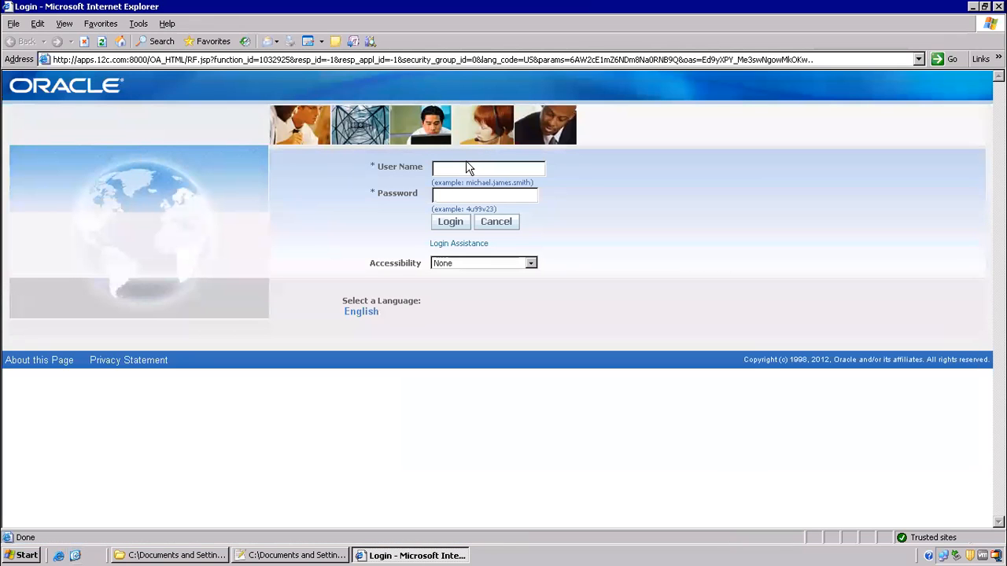
type("opewelcome")
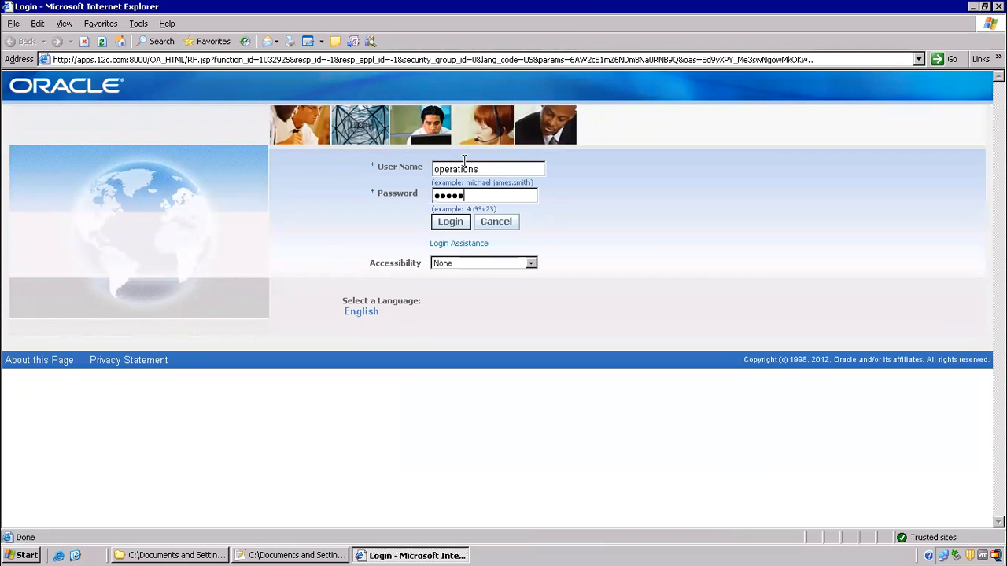
key("Return")
left_click(110, 246)
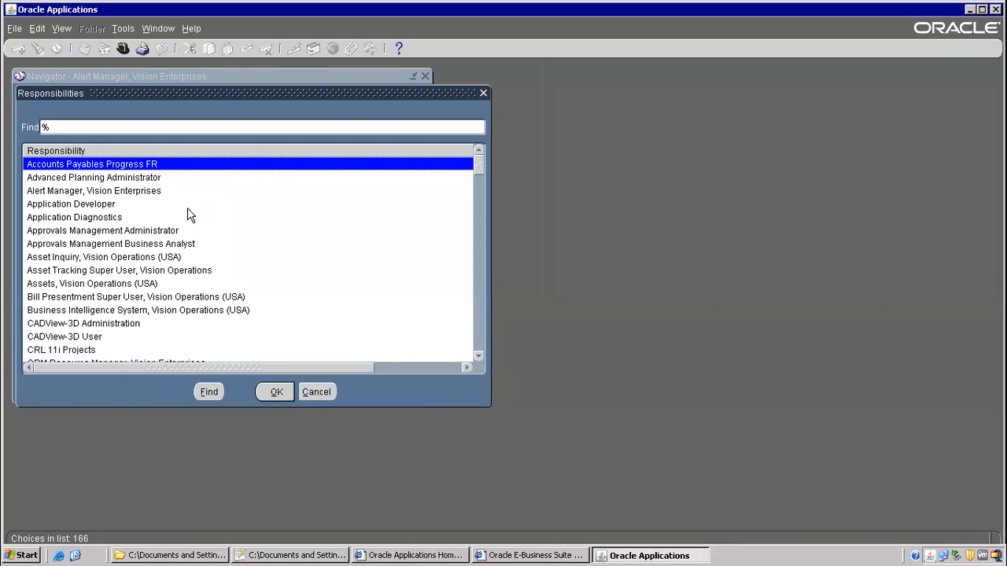
- Switch to System Administrator and open Security > User > Define
type("system Administrat")
key("Return")
key("Down")
key("Down")
key("Return")
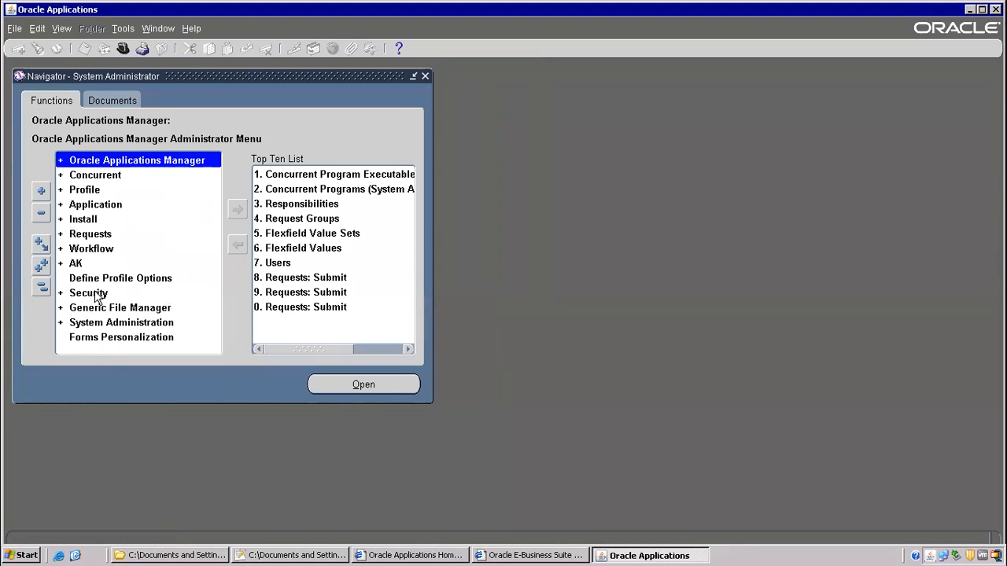
double_click(96, 293)
double_click(100, 308)
double_click(102, 324)
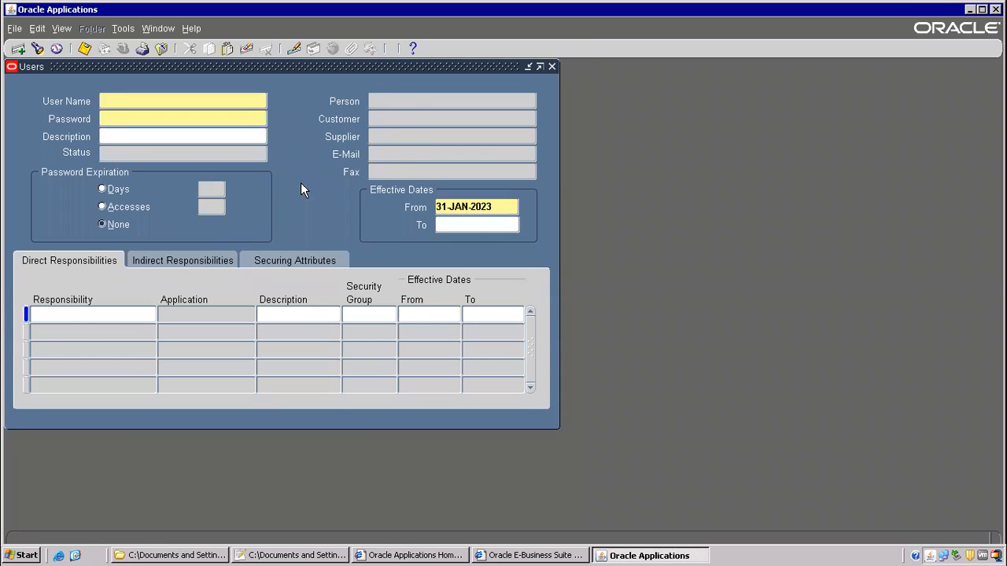
- Correct 'pesonalizations' to 'personalizations' in the notes, then return to Oracle
left_click(307, 555)
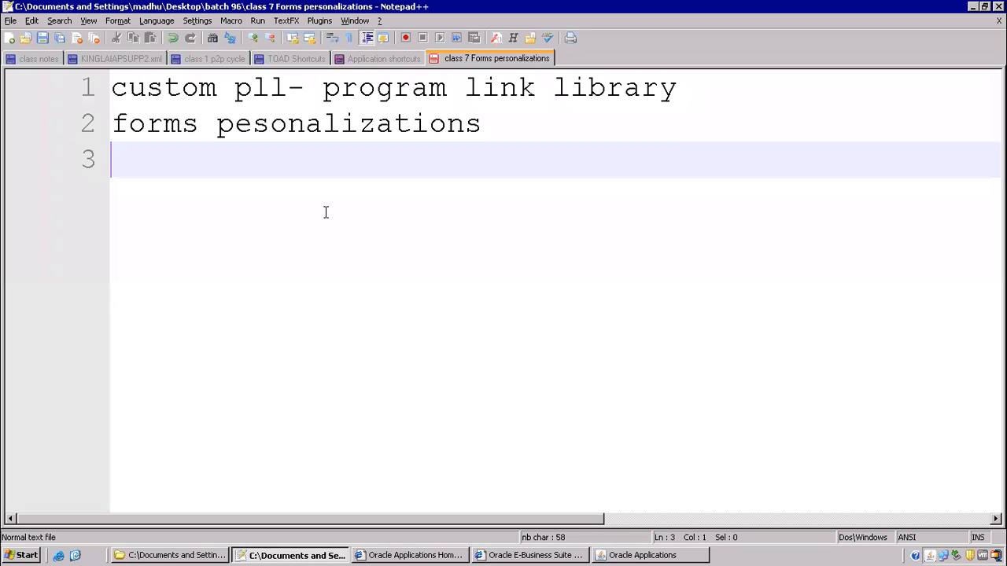
left_click(218, 127)
type("f")
key("BackSpace")
type("r")
left_click_drag(231, 124, 452, 109)
key("alt+Tab")
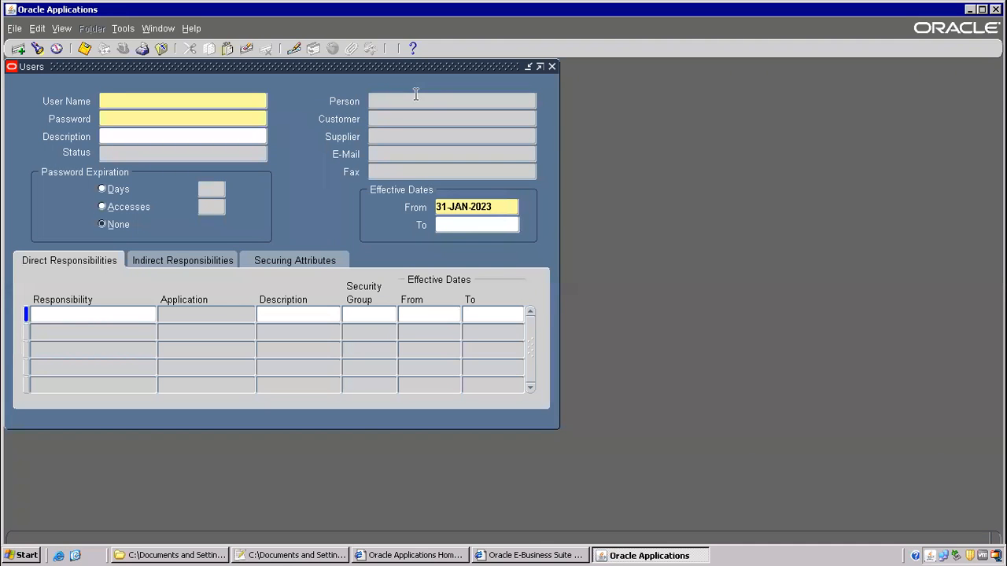
- Try the Person, Fax, Description and Password fields, dismissing 'username cannot be null' errors
left_click(387, 102)
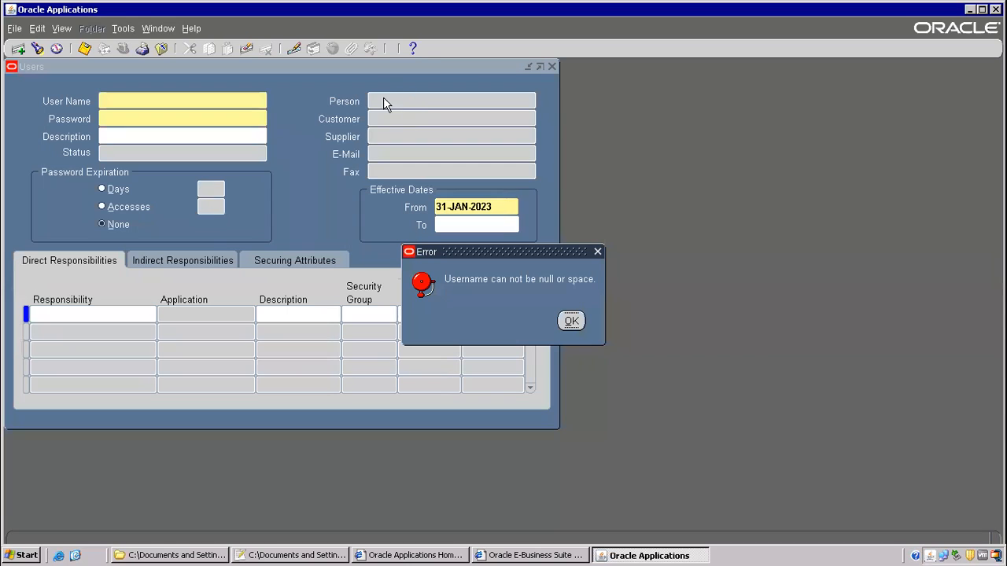
left_click(570, 321)
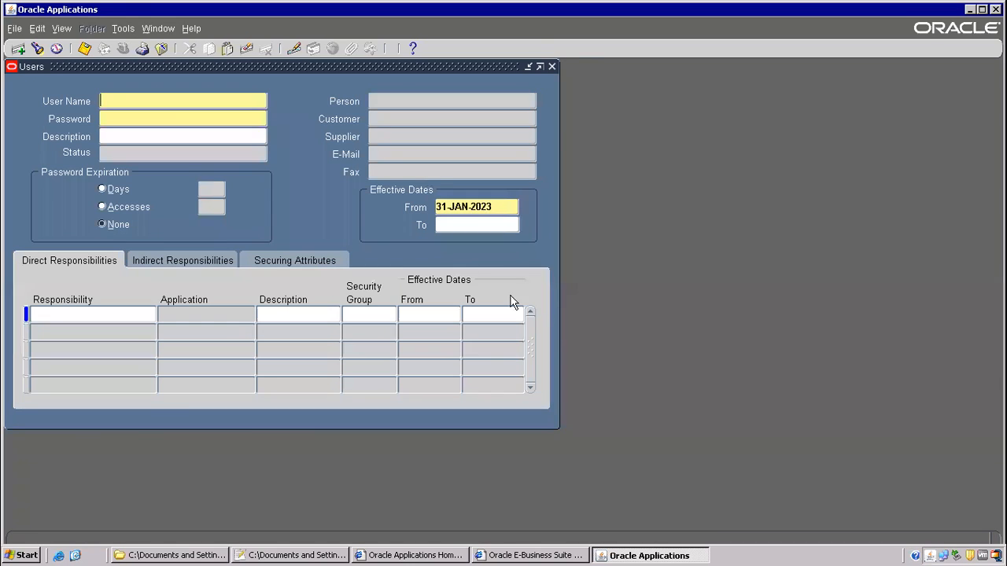
left_click(364, 171)
left_click(571, 321)
left_click(131, 140)
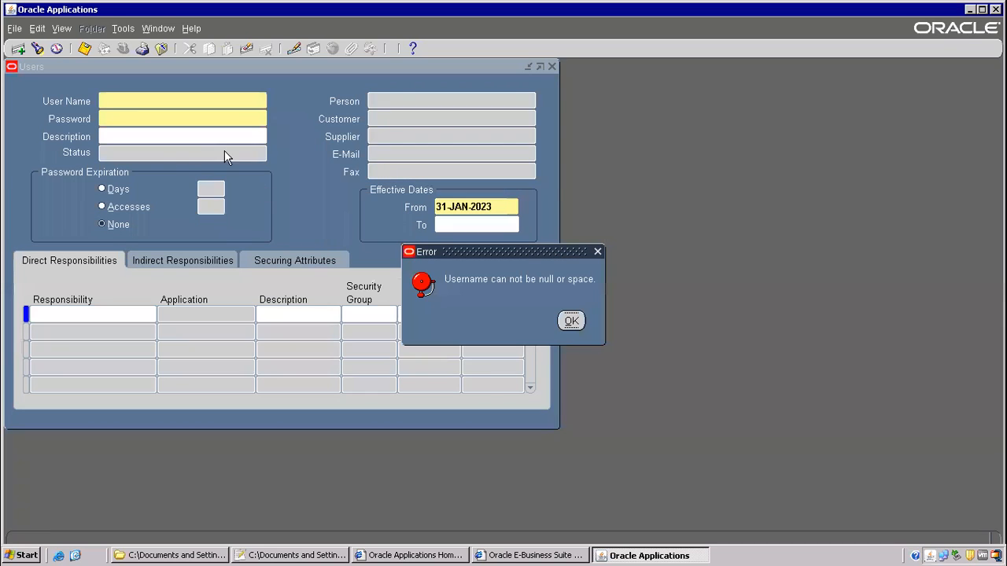
left_click(577, 318)
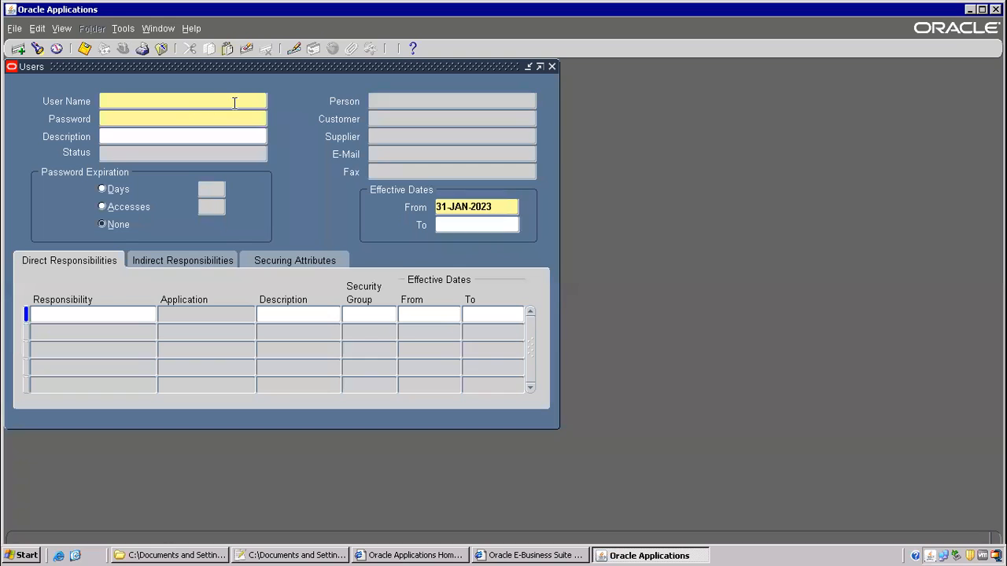
left_click(183, 122)
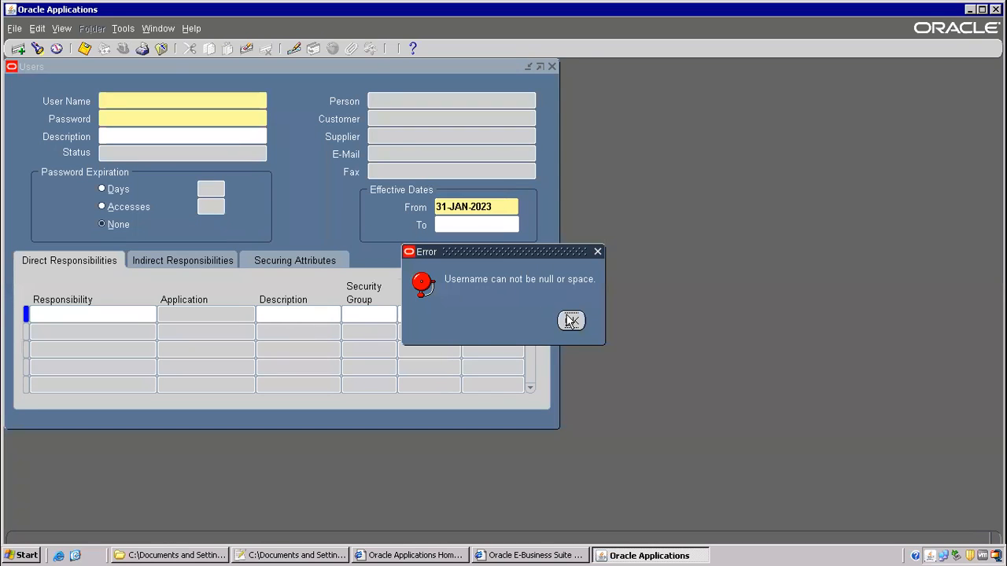
left_click(569, 319)
left_click(142, 316)
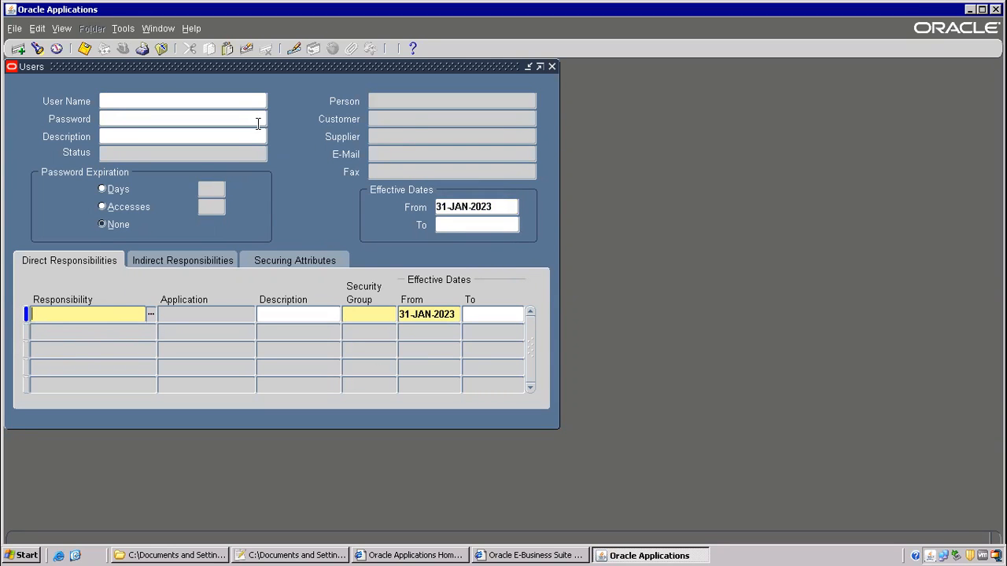
key("alt+Tab")
- Add the note line '1) hide person name field' and return to the Users form
left_click(231, 178)
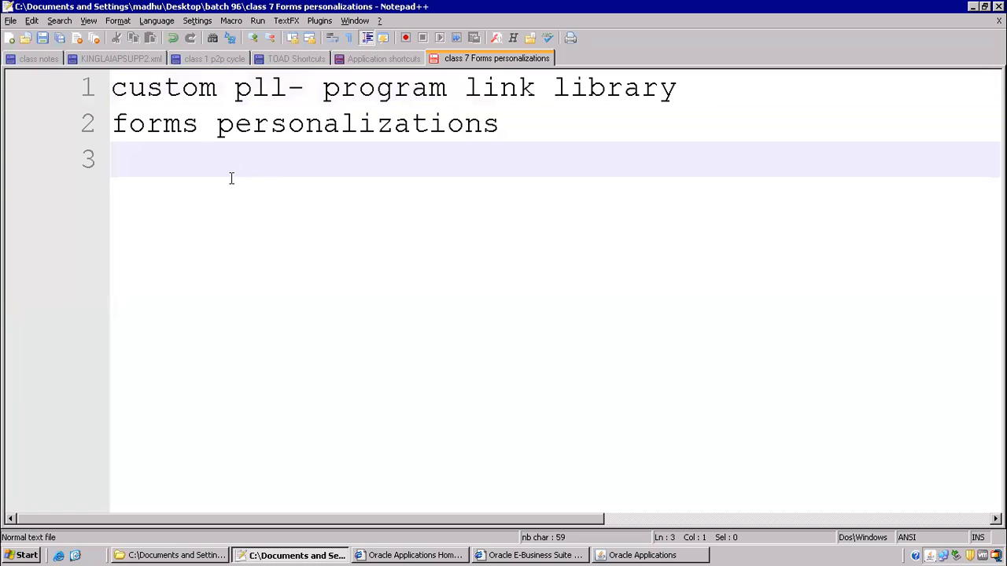
type("1) hide person name field")
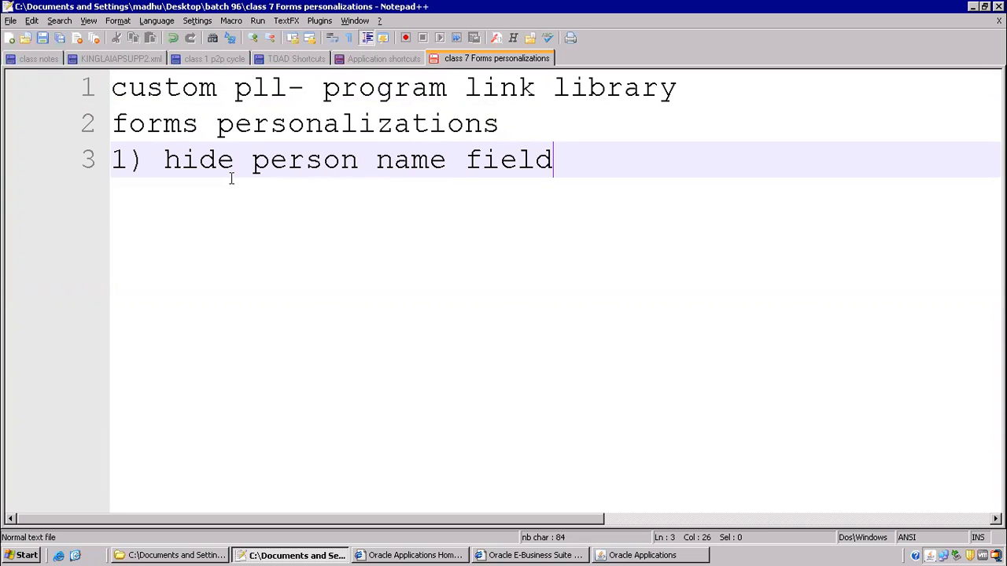
key("Return")
key("alt+Tab")
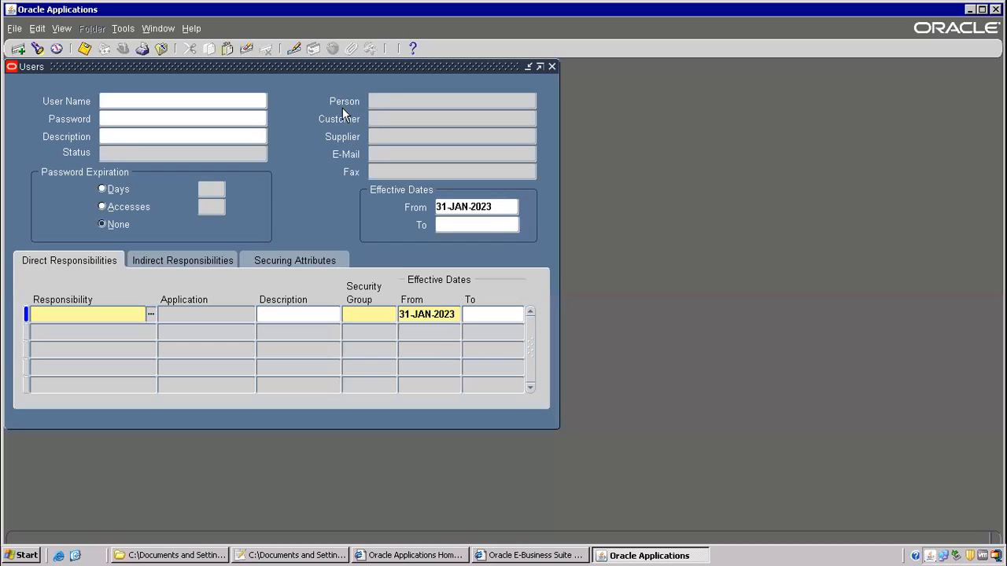
- Reopen the Users form and try Help > Diagnostics > Custom Code > Personalize, closing it unchanged
left_click(164, 53)
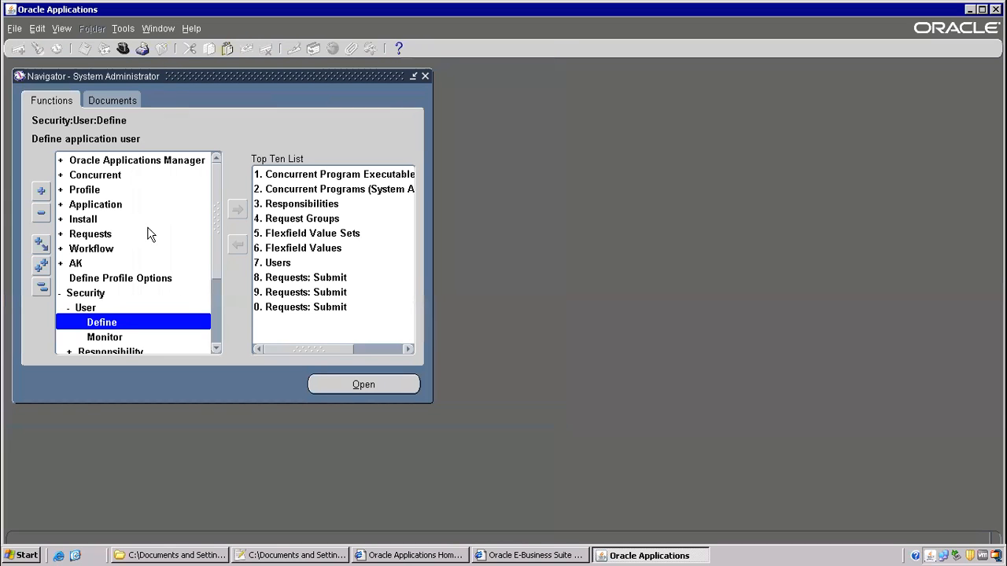
left_click(77, 296)
left_click(86, 308)
double_click(103, 323)
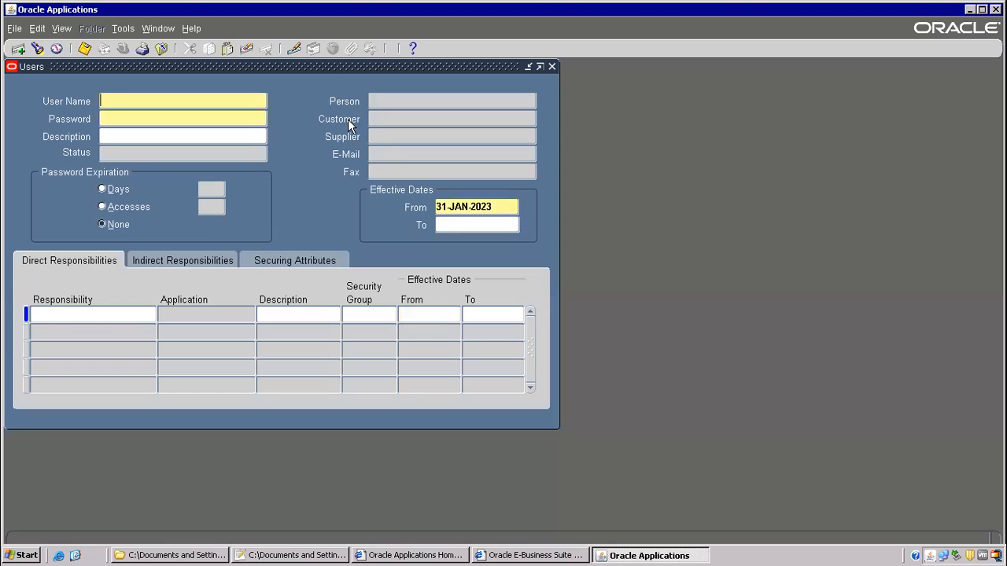
left_click(191, 28)
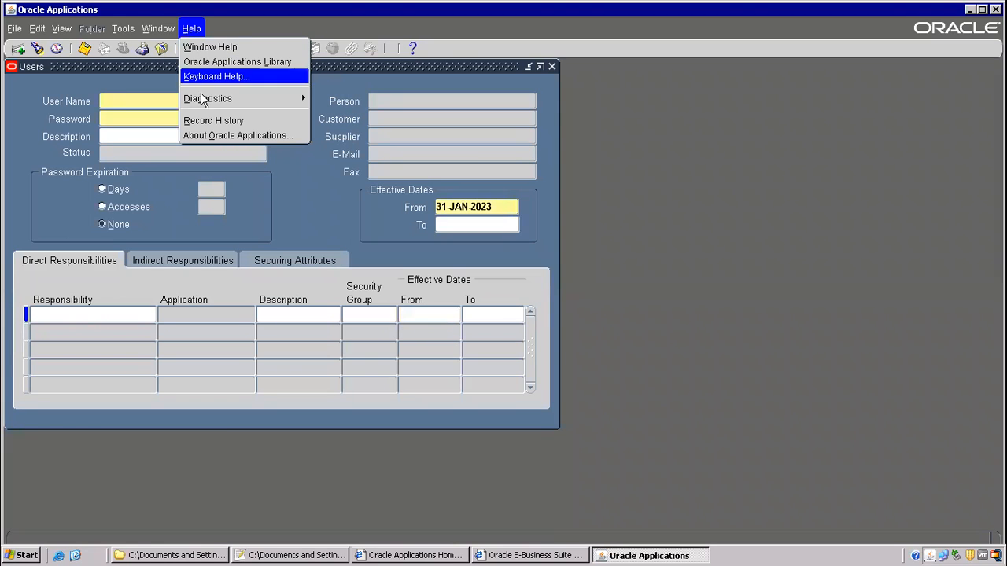
left_click(245, 98)
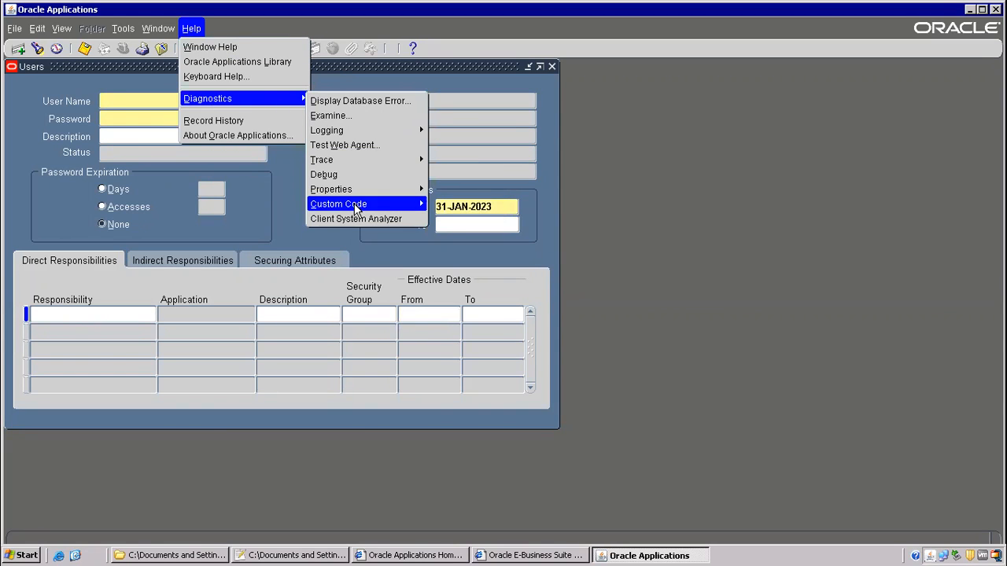
mouse_move(355, 206)
left_click(465, 265)
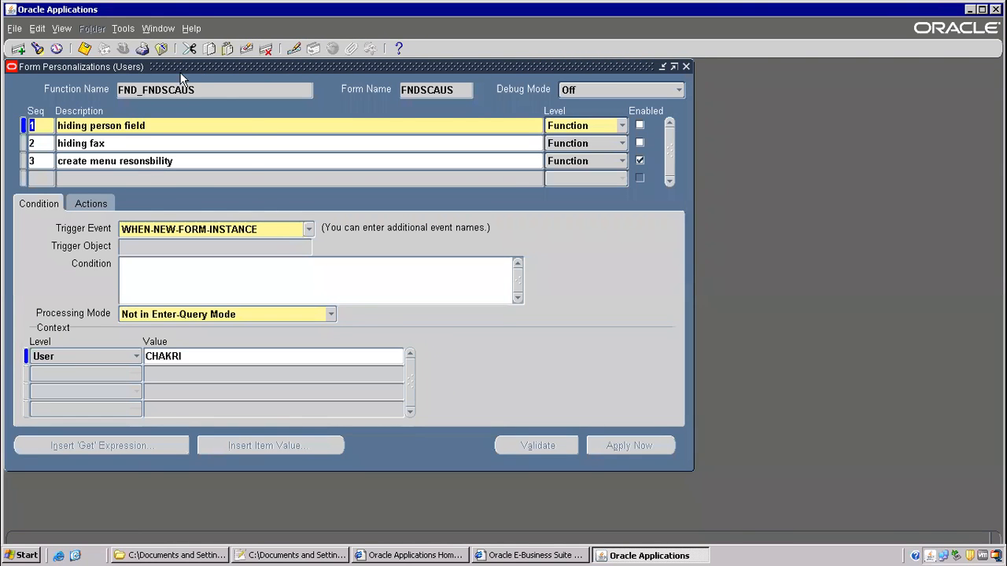
left_click(161, 47)
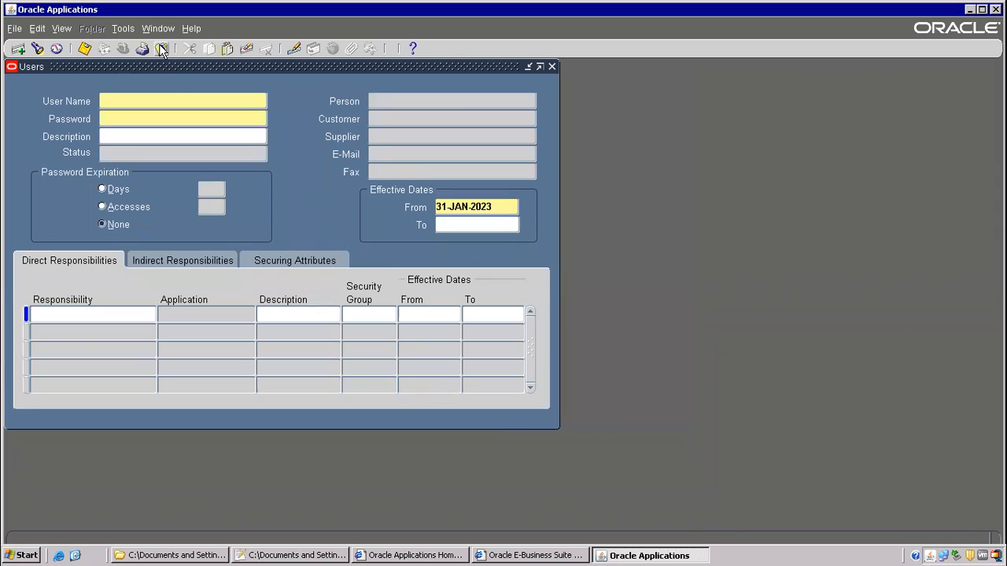
- Retry opening Form Personalization for Users, then close the Users form
left_click(187, 34)
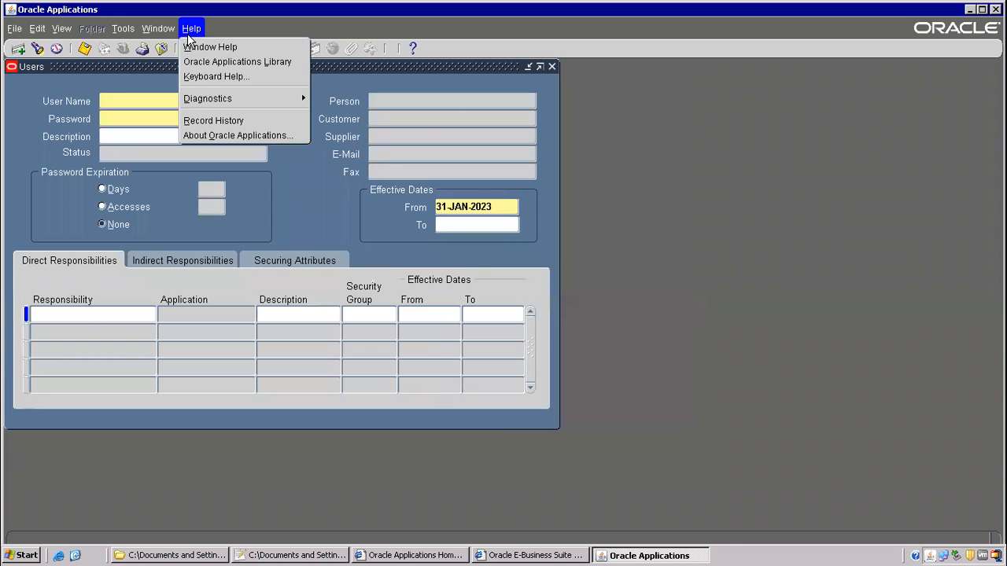
mouse_move(236, 99)
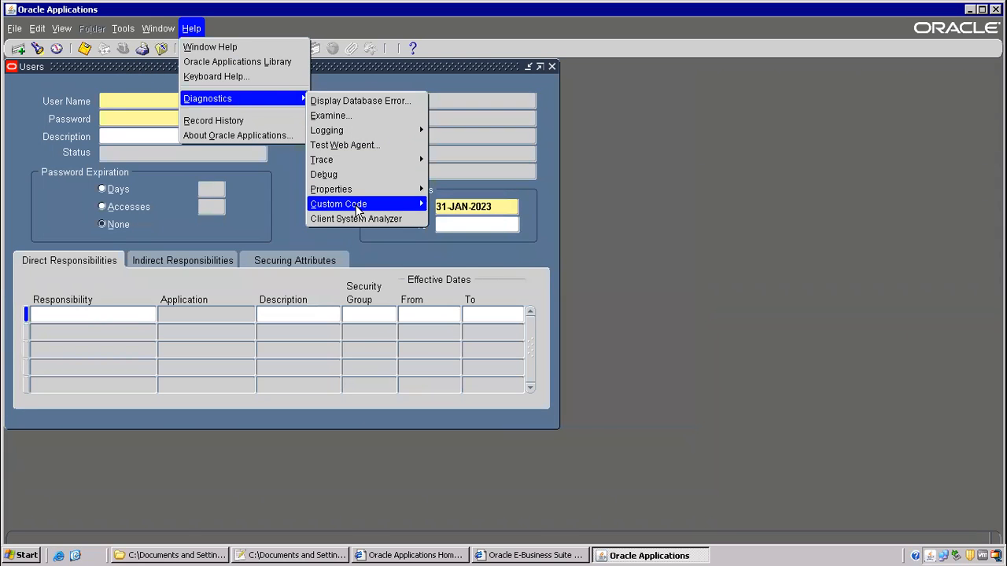
mouse_move(393, 205)
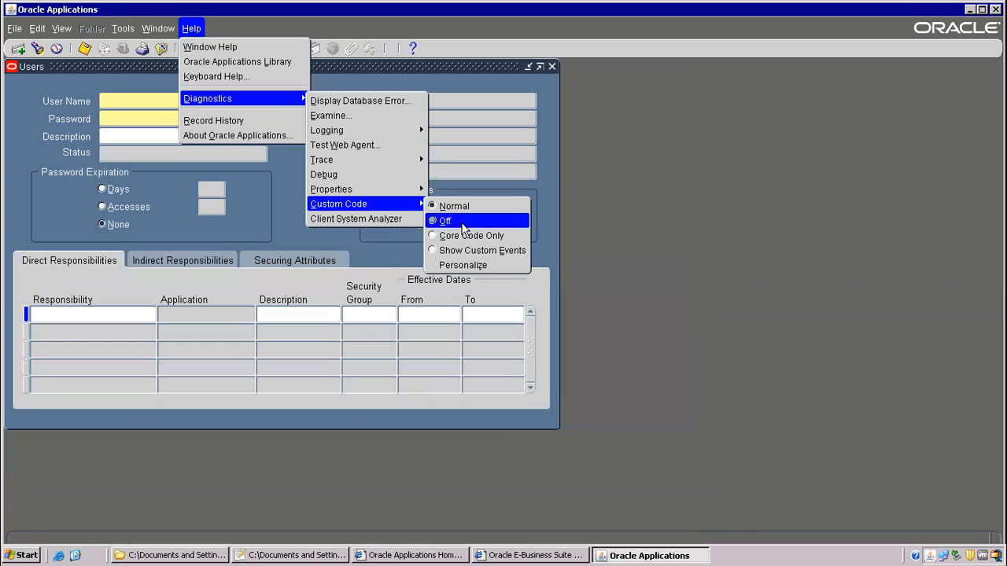
left_click(464, 267)
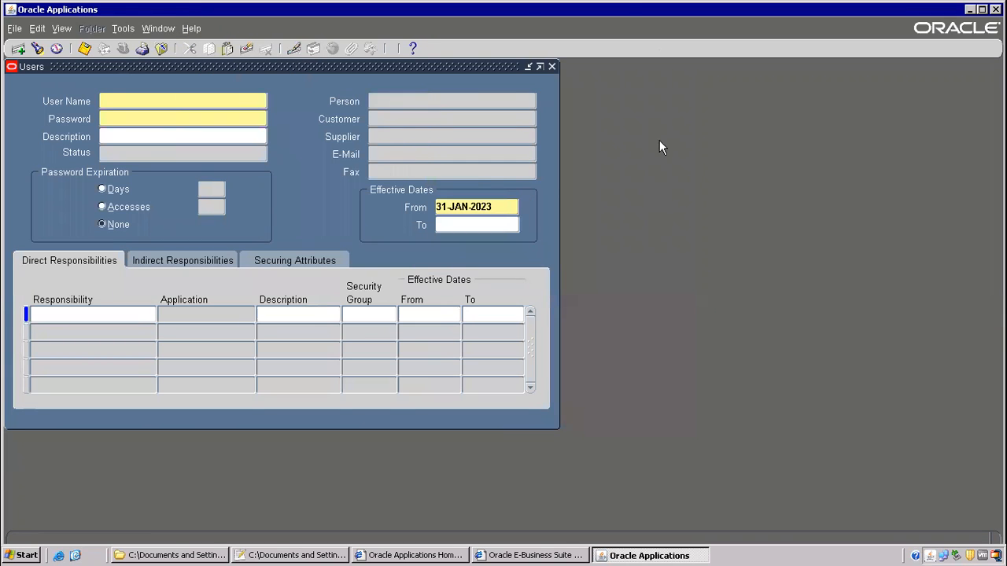
left_click(163, 48)
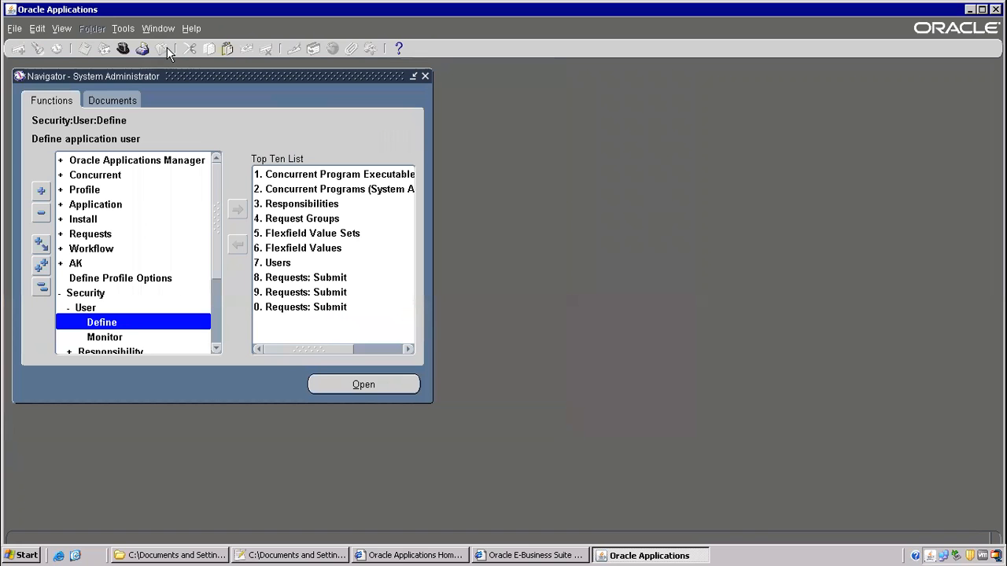
- Find '%Utiliti%' system profile values for site and user OPERATIONS, selecting Utilities:Diagnostics
double_click(87, 189)
double_click(99, 205)
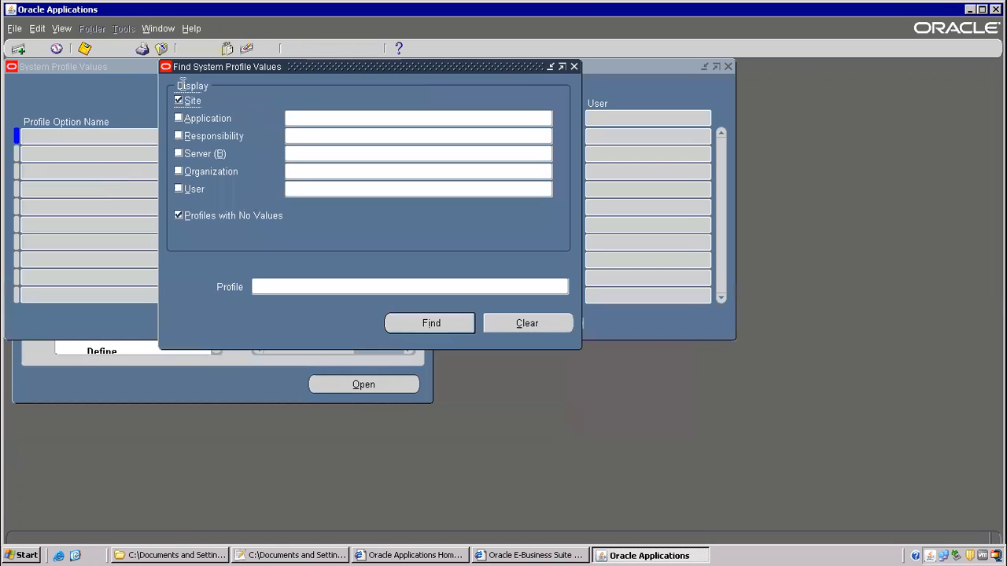
left_click(270, 286)
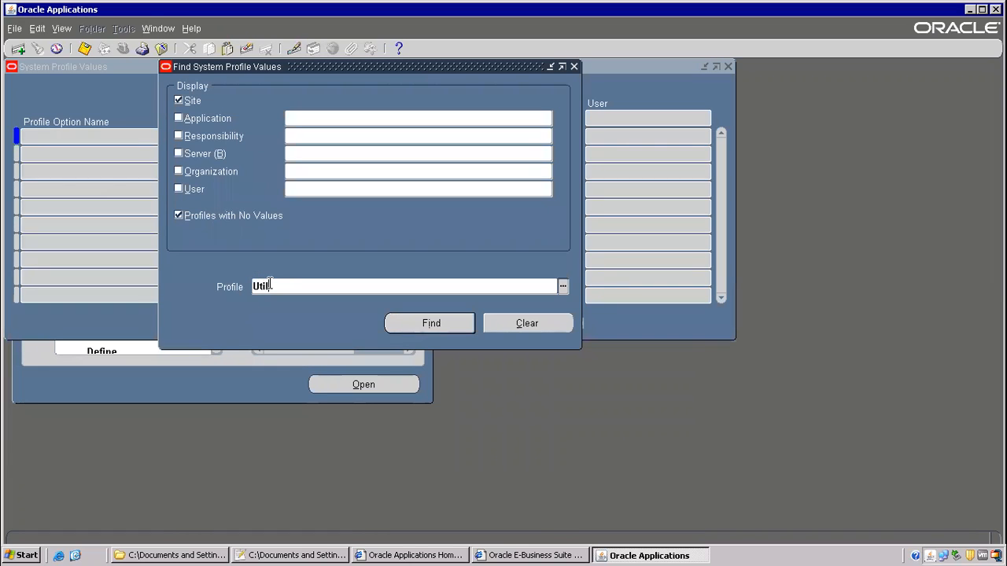
type("Utiliti%")
key("Home")
type("%")
left_click(179, 189)
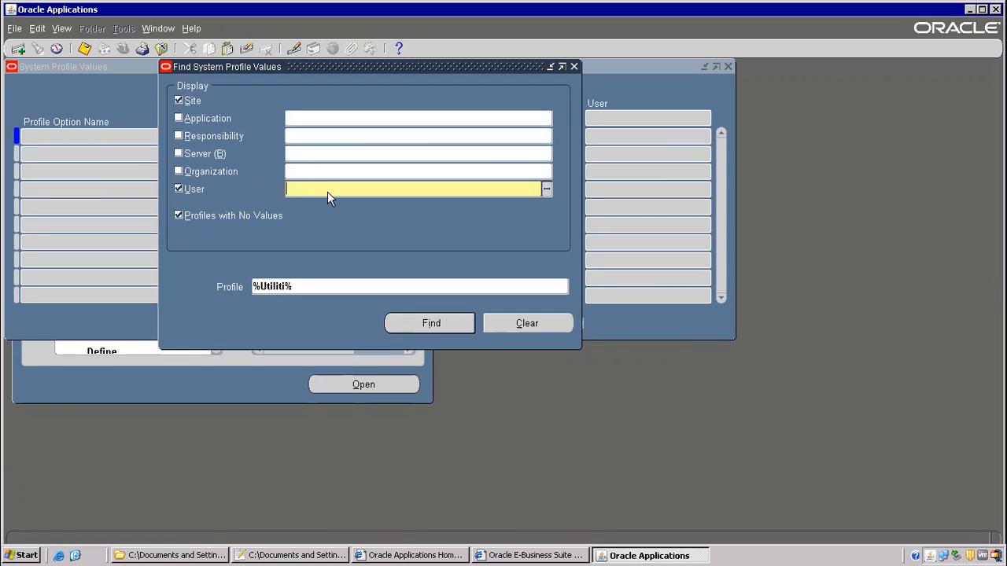
type("OPERATIONS")
key("Return")
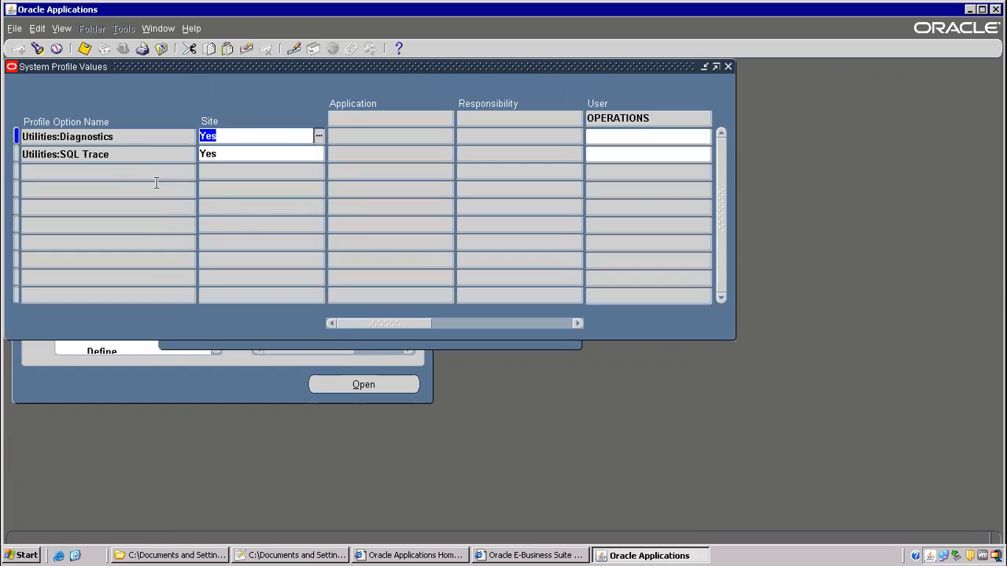
left_click(102, 138)
key("ctrl+c")
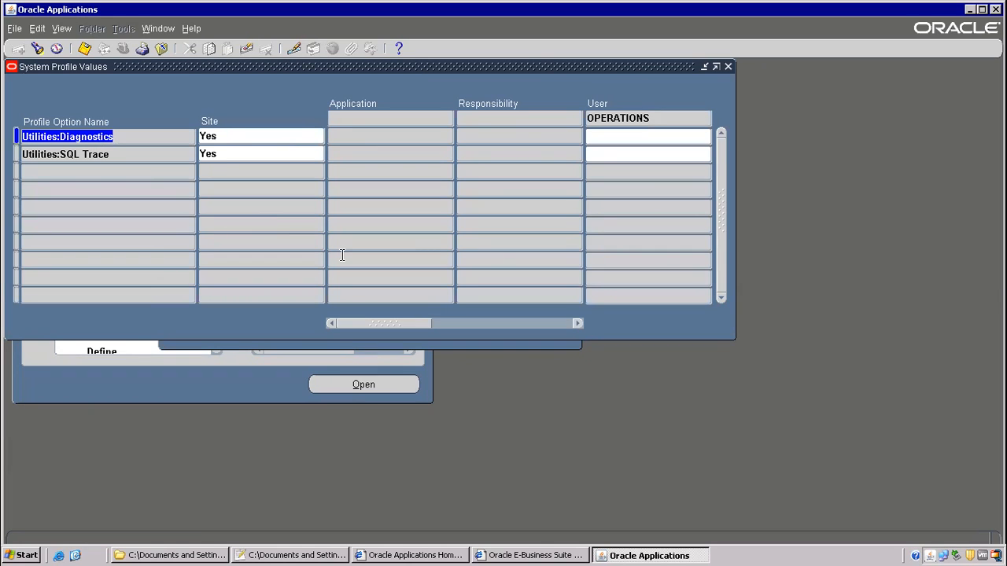
key("alt+Tab")
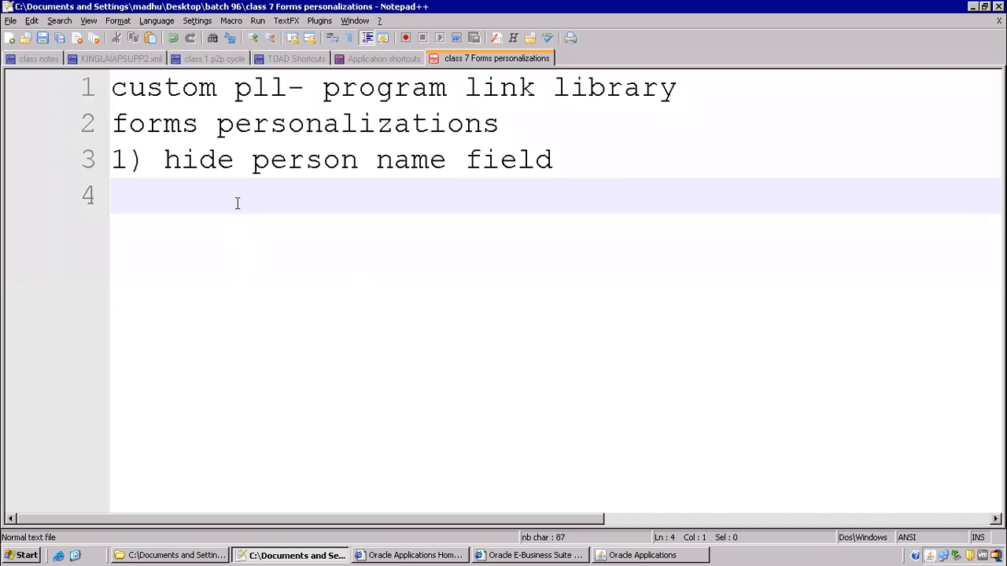
- Insert 'profile - Utilities:Diagnostics' as note line 3, then return to the profile values grid
left_click(509, 124)
key("Return")
key("Return")
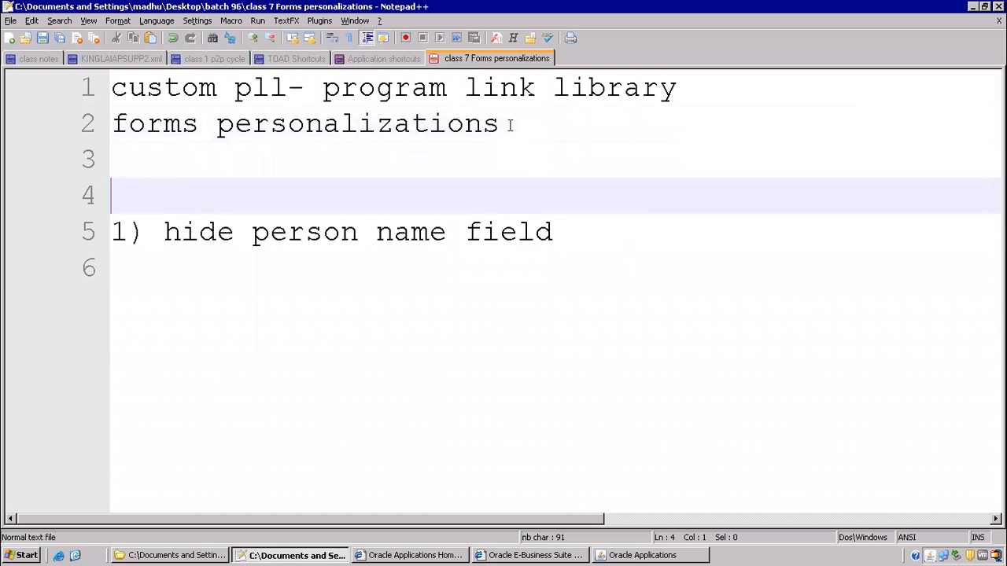
key("Up")
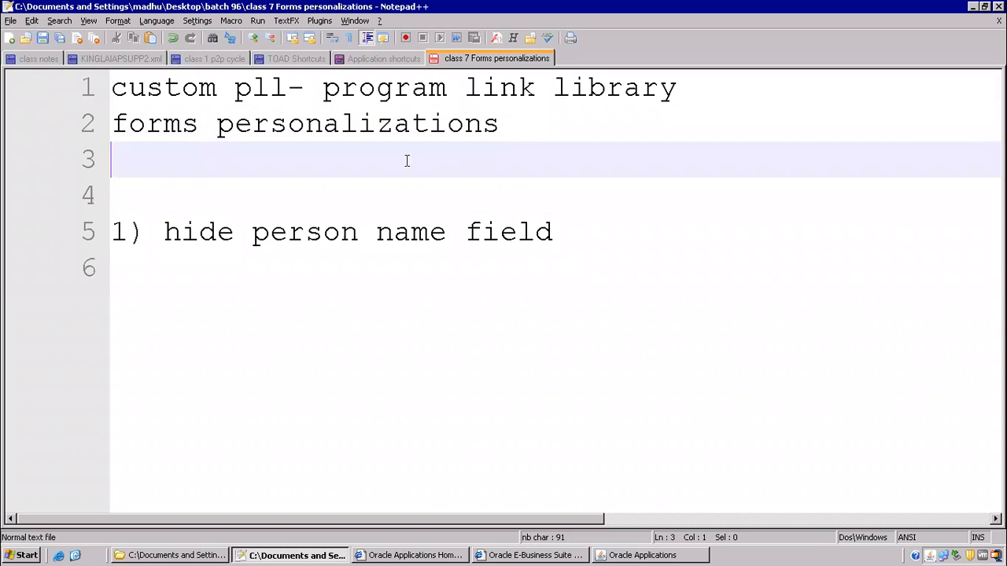
key("ctrl+v")
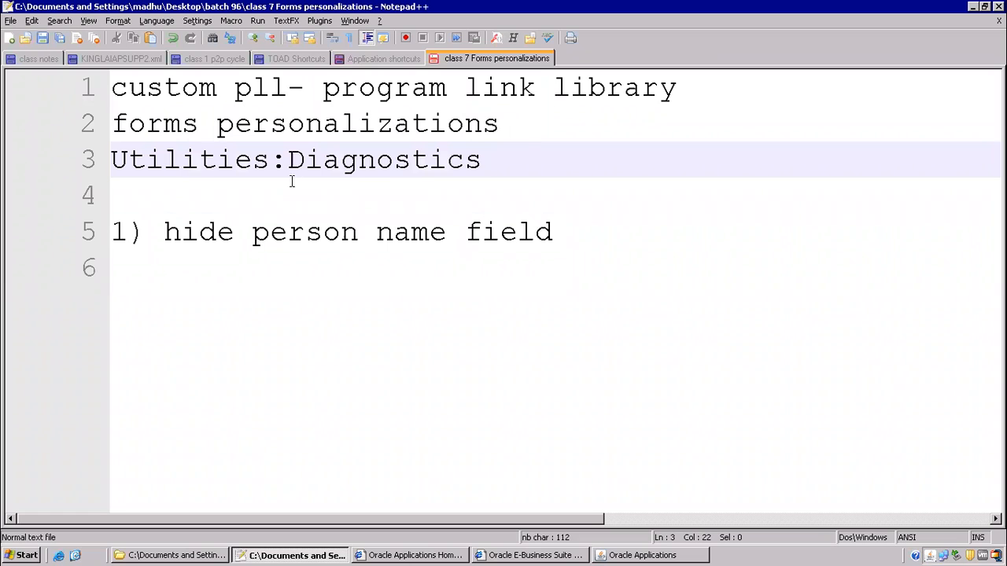
left_click(113, 161)
type("profile -")
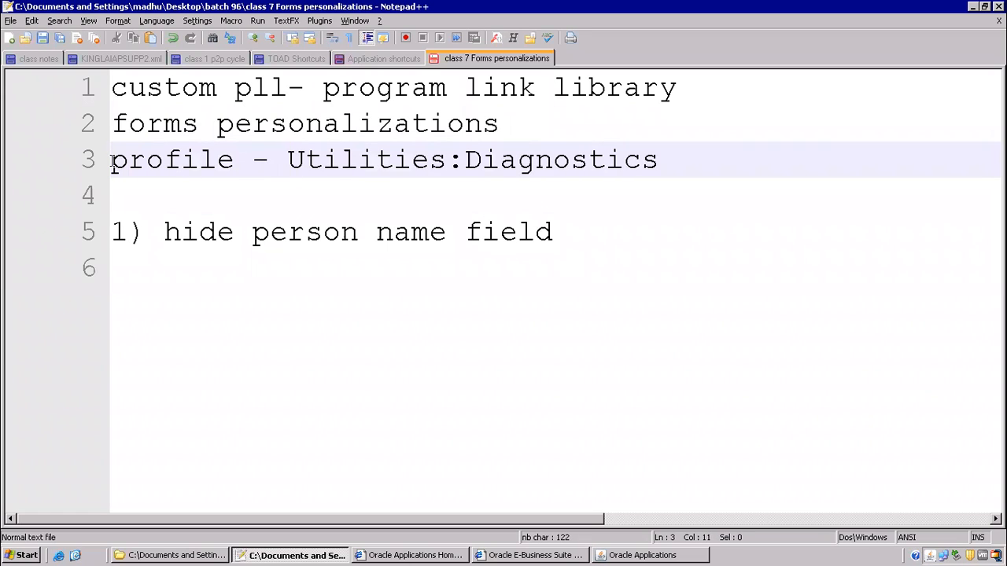
key("alt+Tab")
left_click(609, 152)
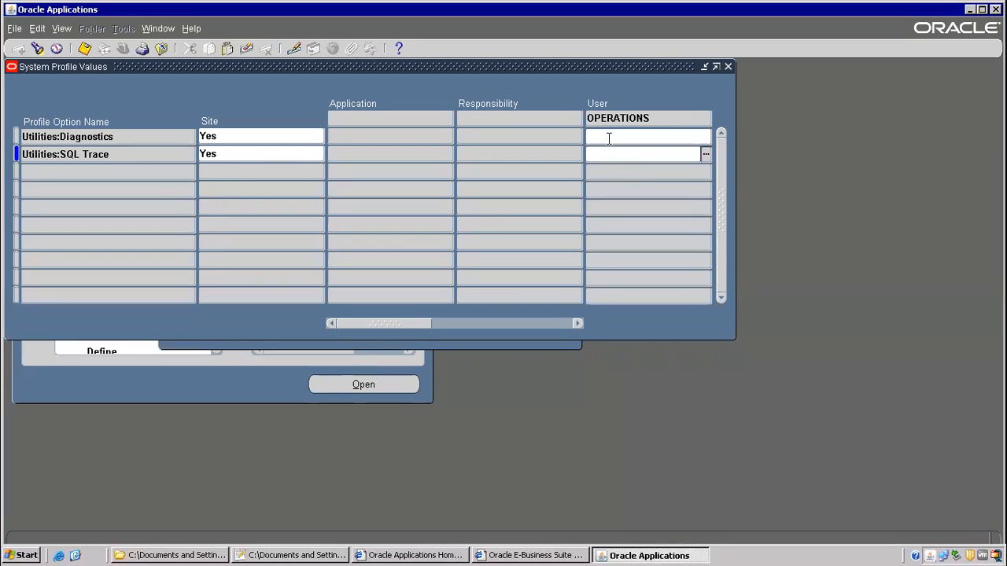
- Set the site value of Utilities:Diagnostics to No and save
double_click(218, 136)
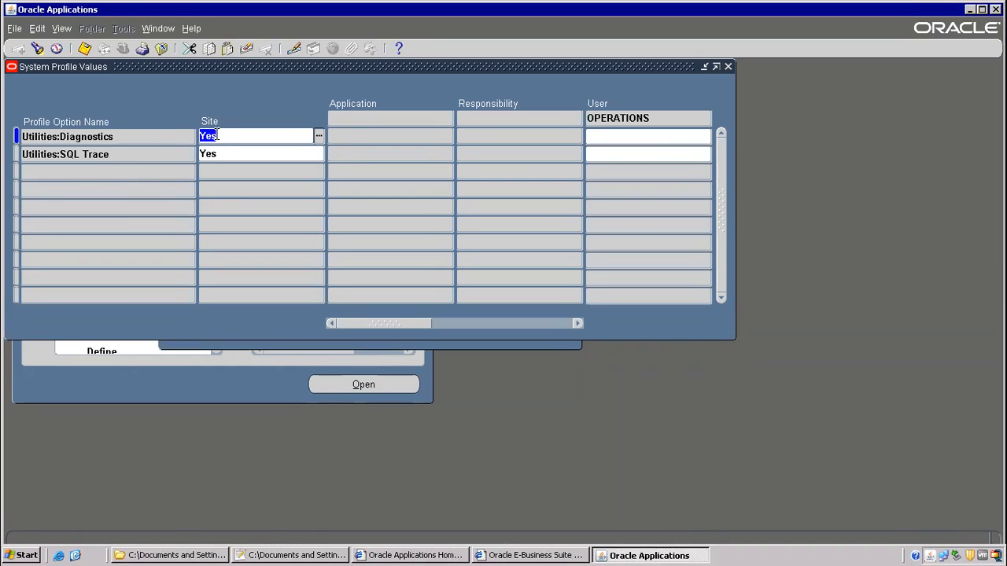
type("no")
key("Tab")
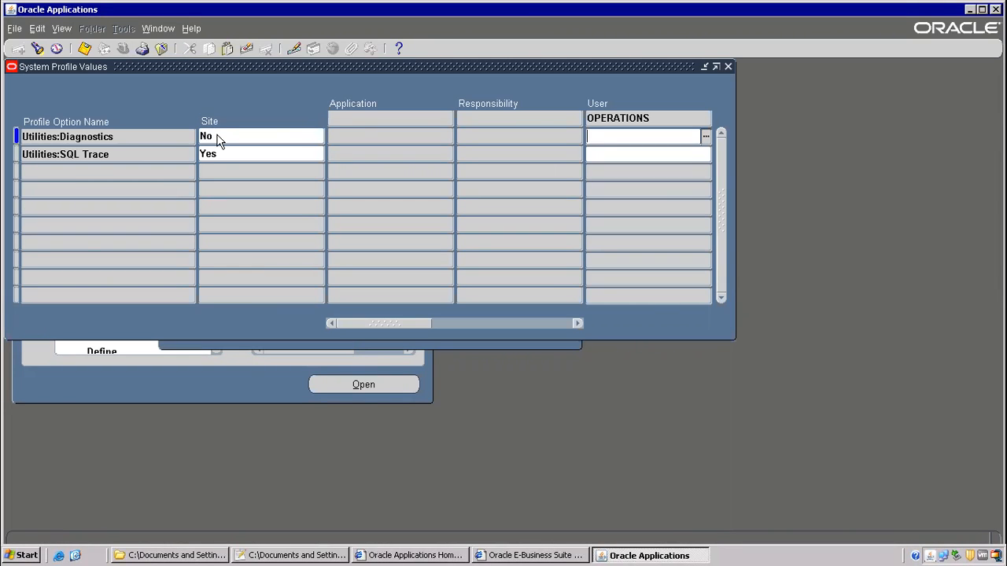
key("ctrl+s")
key("ctrl+s")
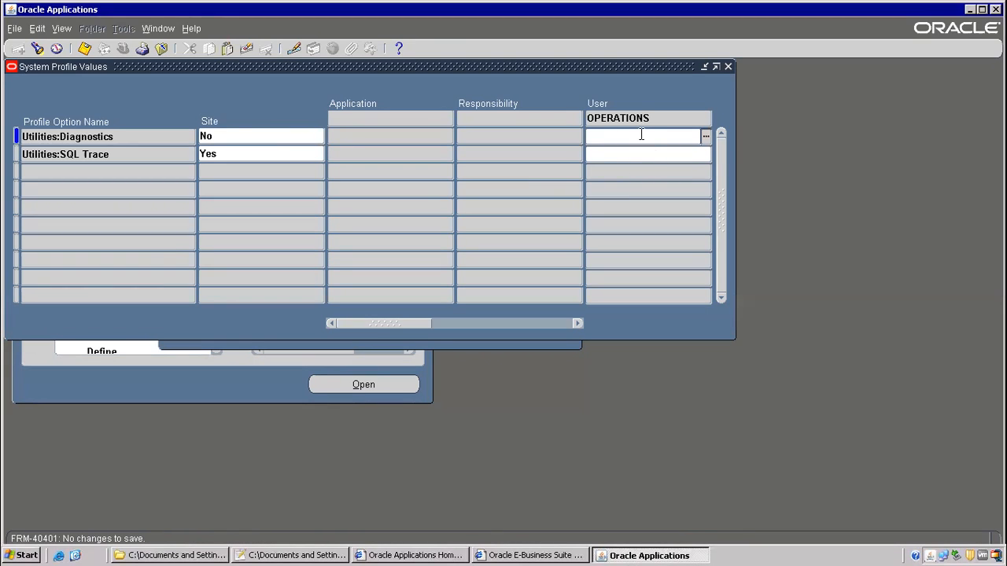
- Set the OPERATIONS user value to No, save, and close System Profile Values
type("no")
key("Tab")
key("ctrl+s")
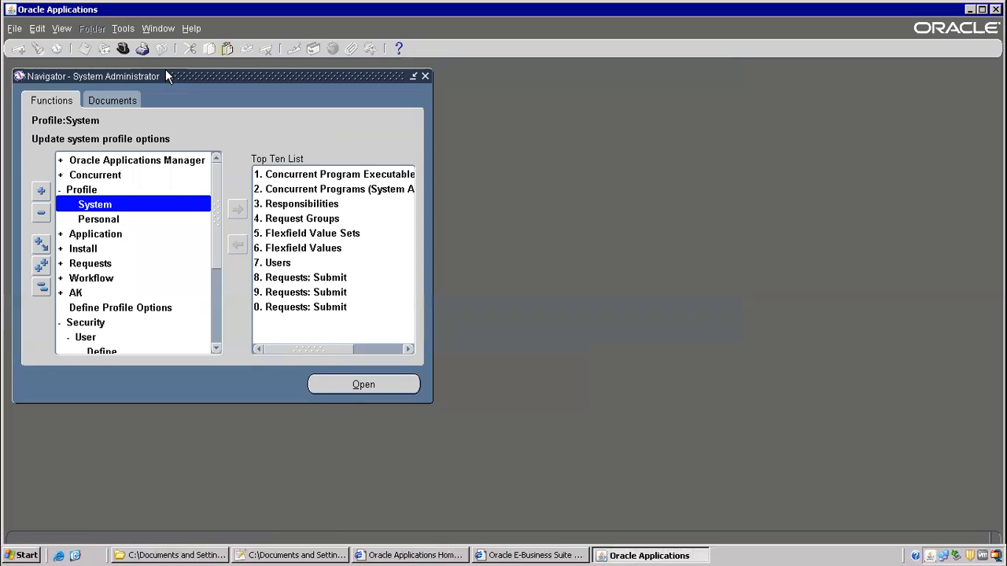
left_click(161, 49)
double_click(98, 351)
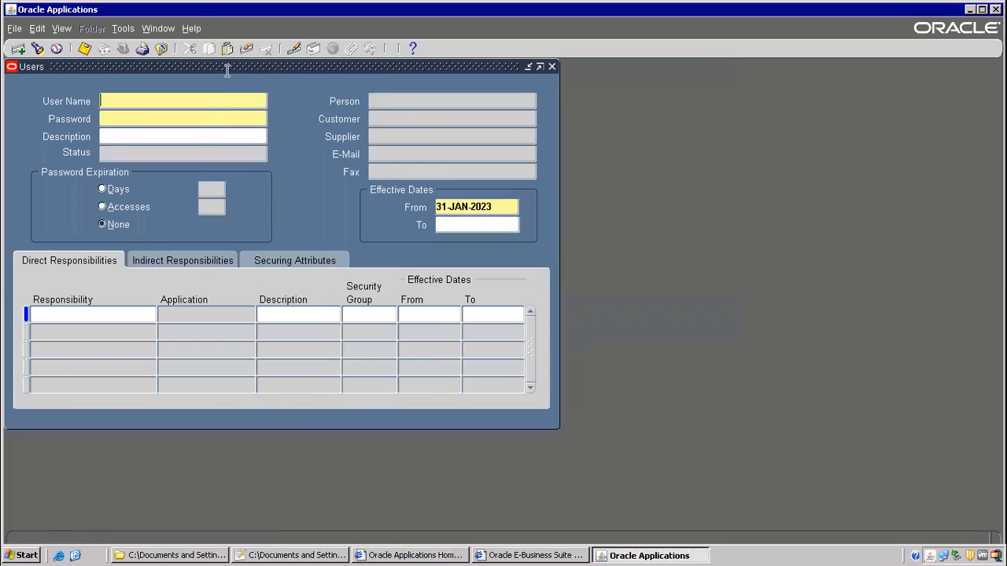
left_click(191, 28)
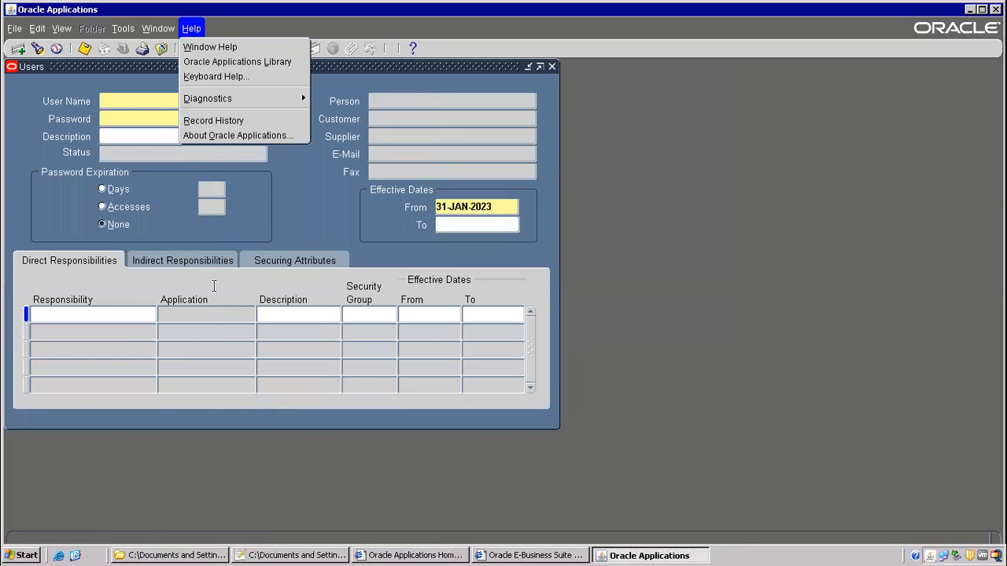
mouse_move(252, 99)
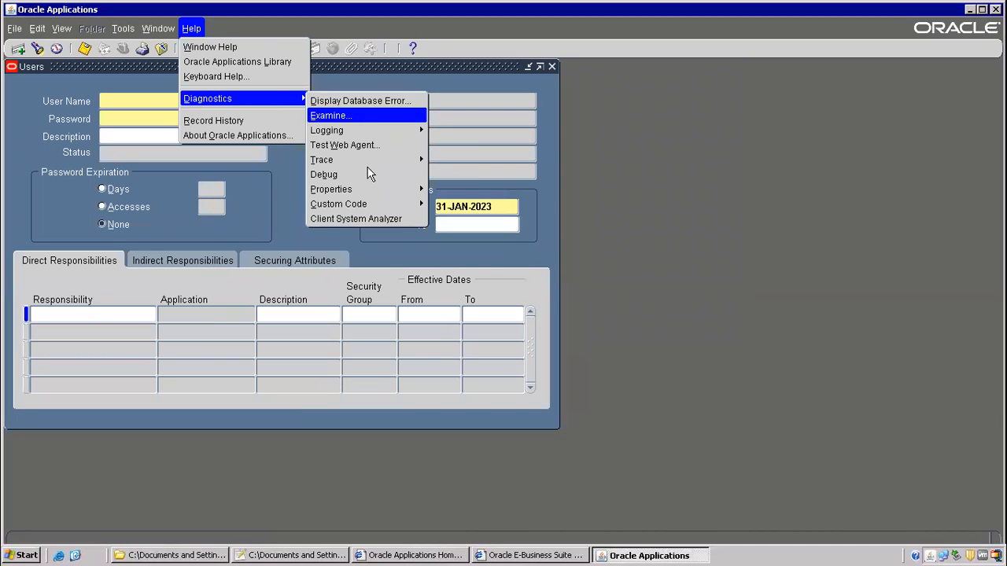
mouse_move(393, 205)
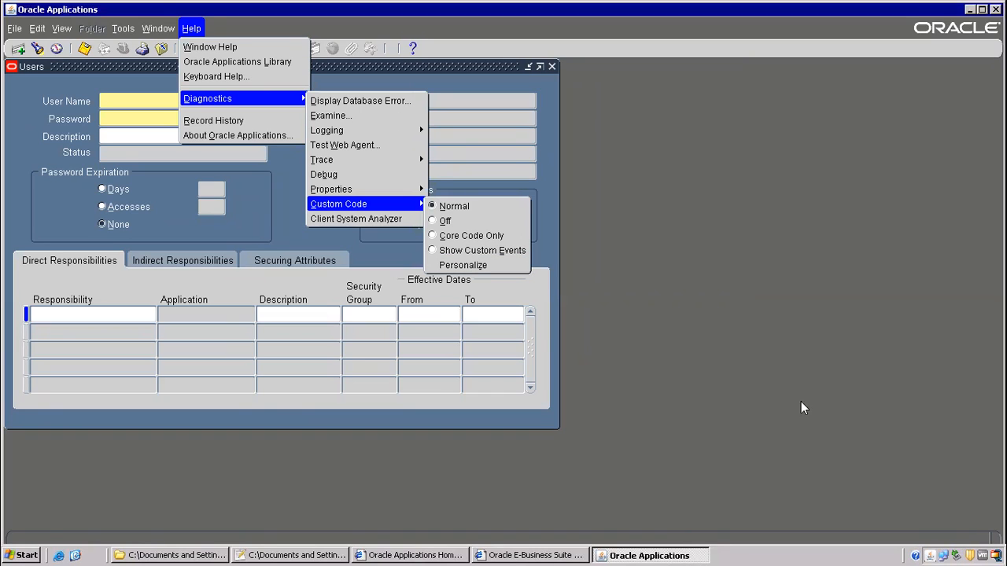
left_click(467, 265)
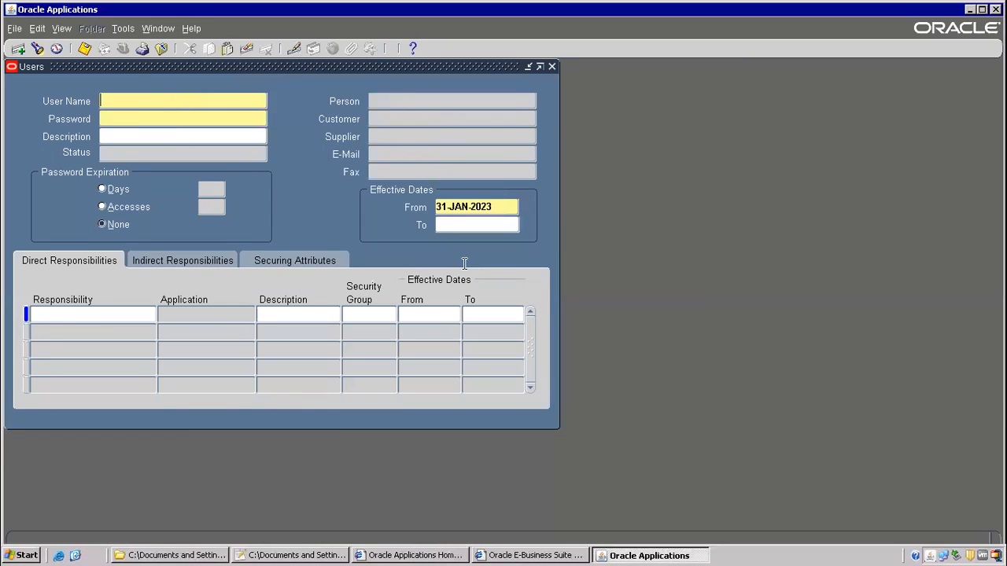
left_click(162, 48)
left_click(192, 29)
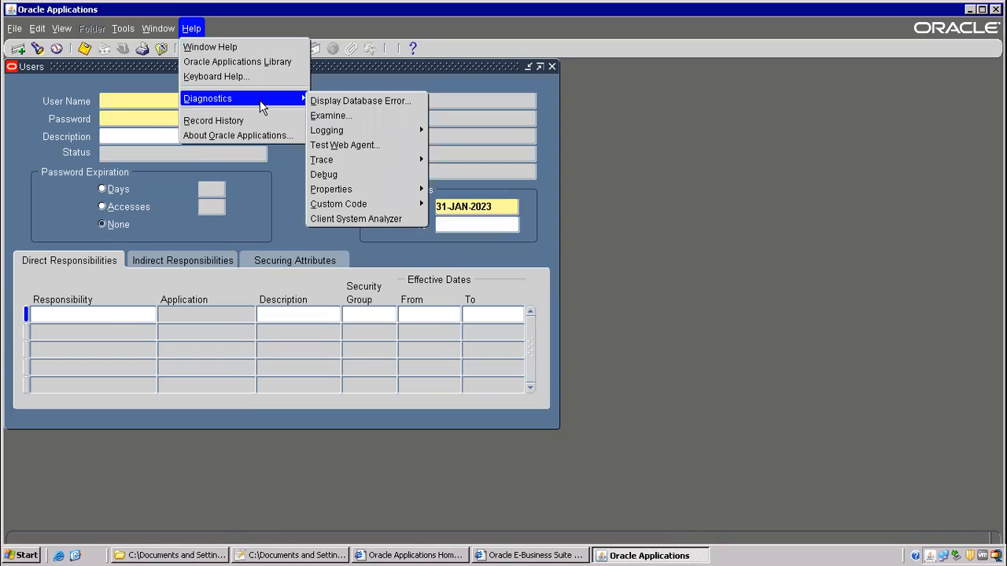
left_click(164, 49)
left_click(163, 49)
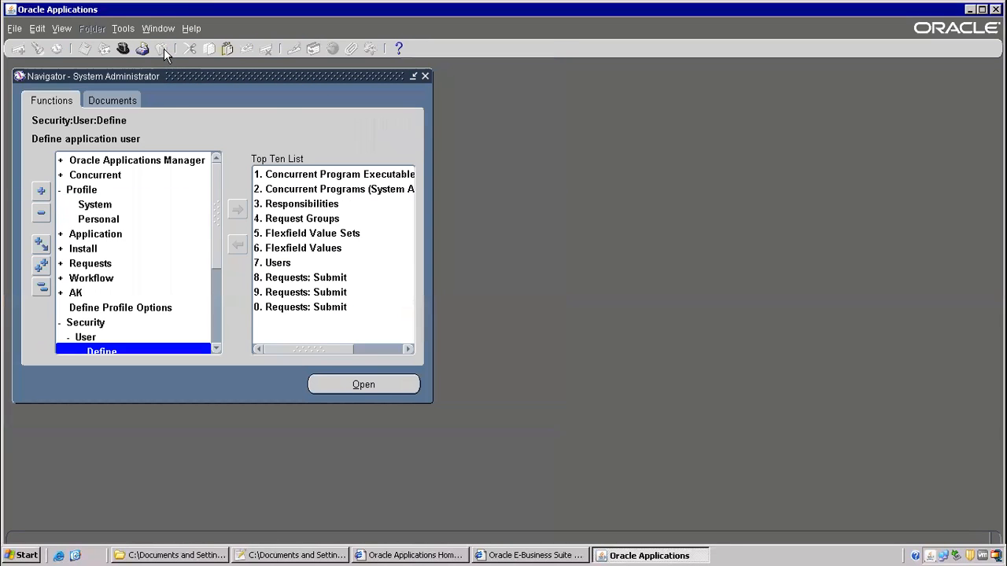
- Search profile values for user OPERATIONS, pasting Utilities:Diagnostics from the class notes as the profile
double_click(95, 207)
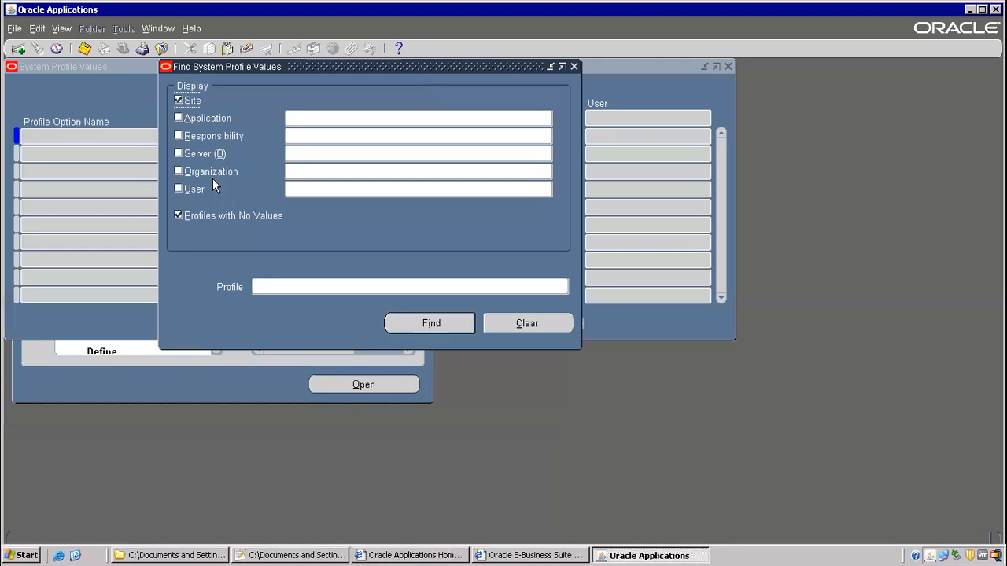
left_click(179, 190)
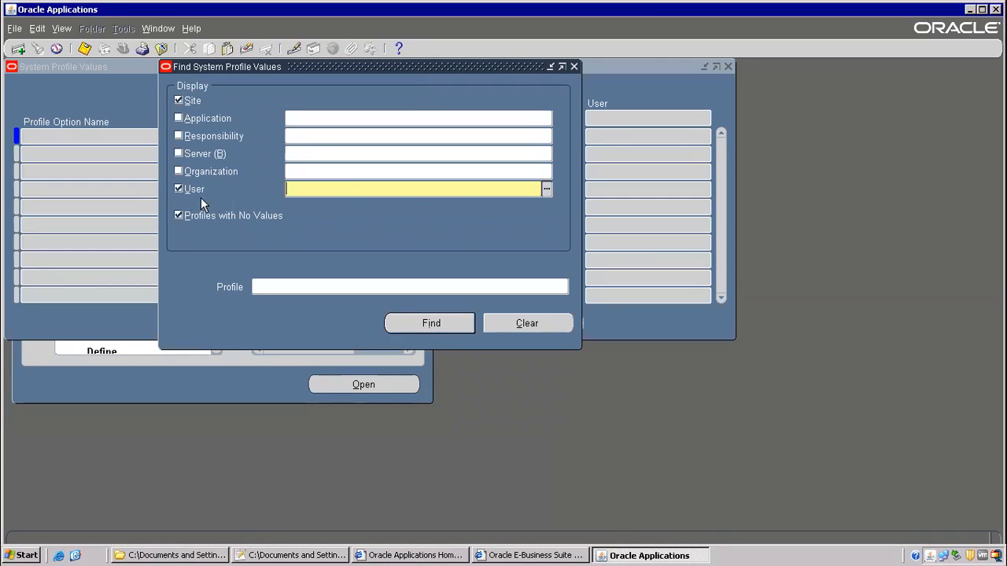
type("OPERATIONS")
key("Tab")
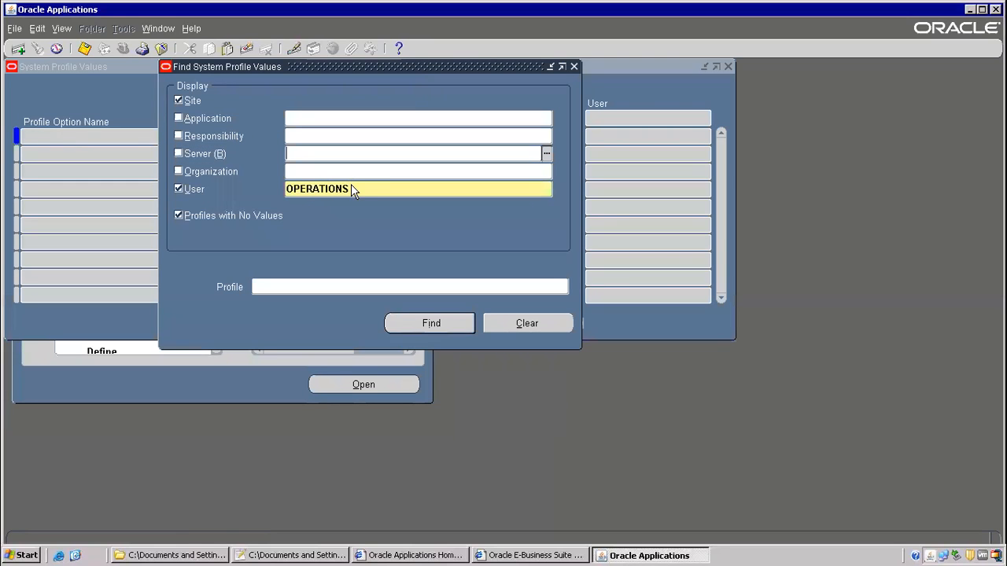
key("alt+Tab")
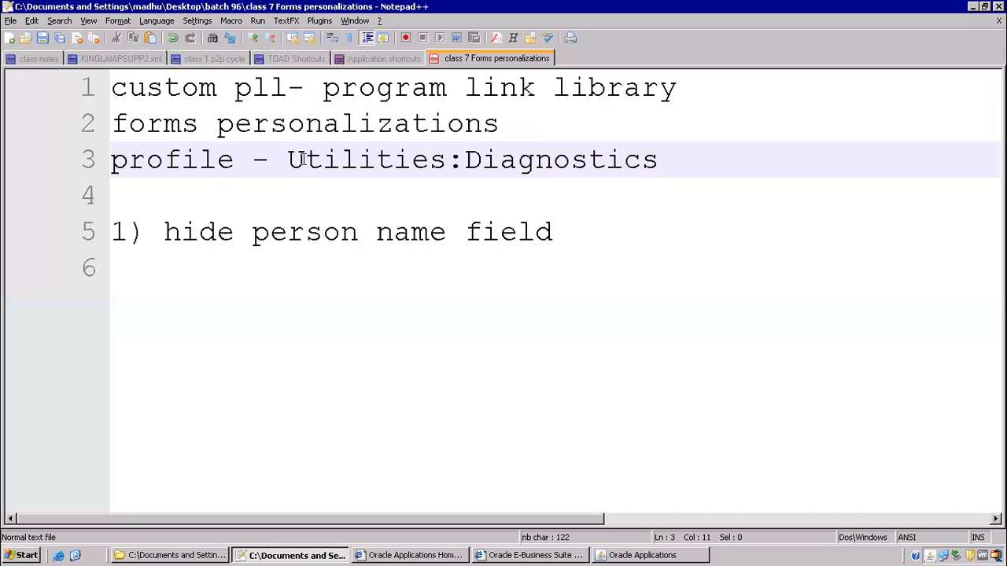
left_click_drag(288, 159, 667, 157)
key("ctrl+c")
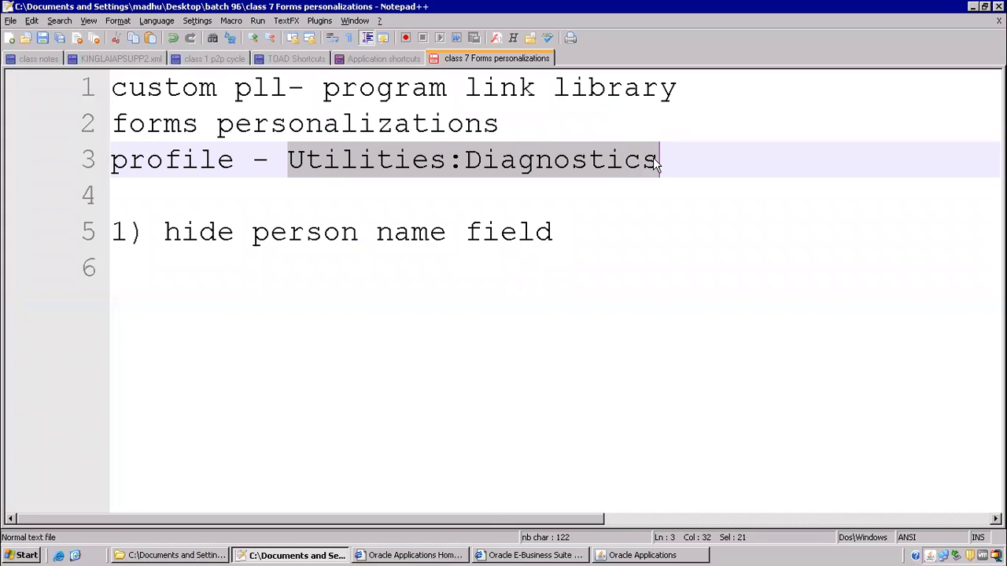
key("alt+Tab")
left_click(306, 287)
key("ctrl+v")
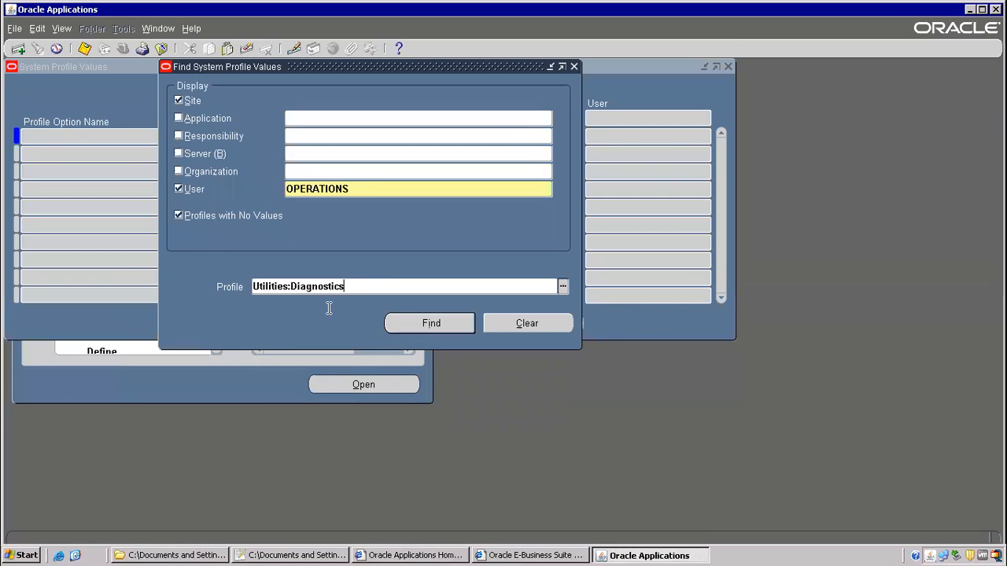
- Drop the user filter, find the site value (No), then save and close the form
left_click(361, 184)
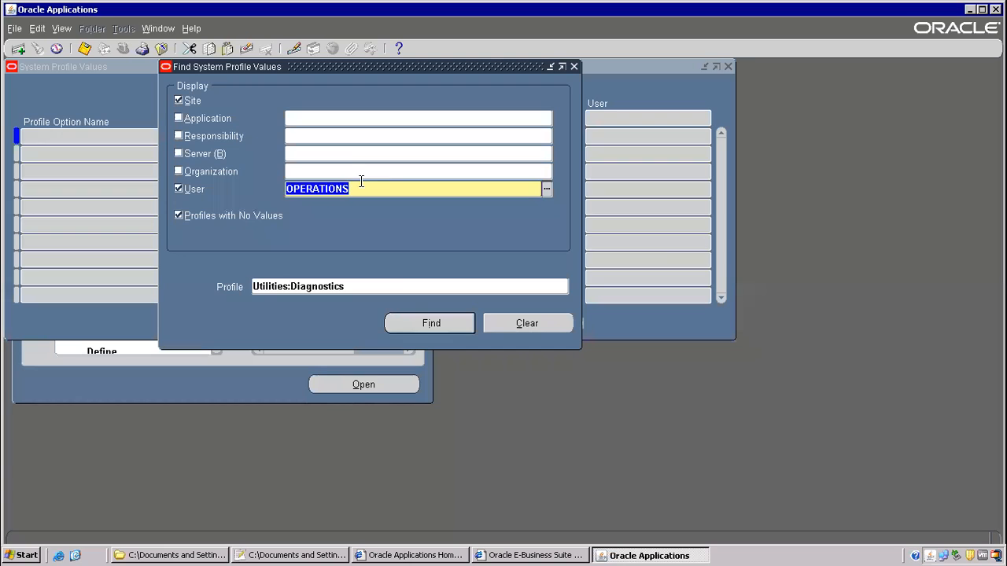
key("Delete")
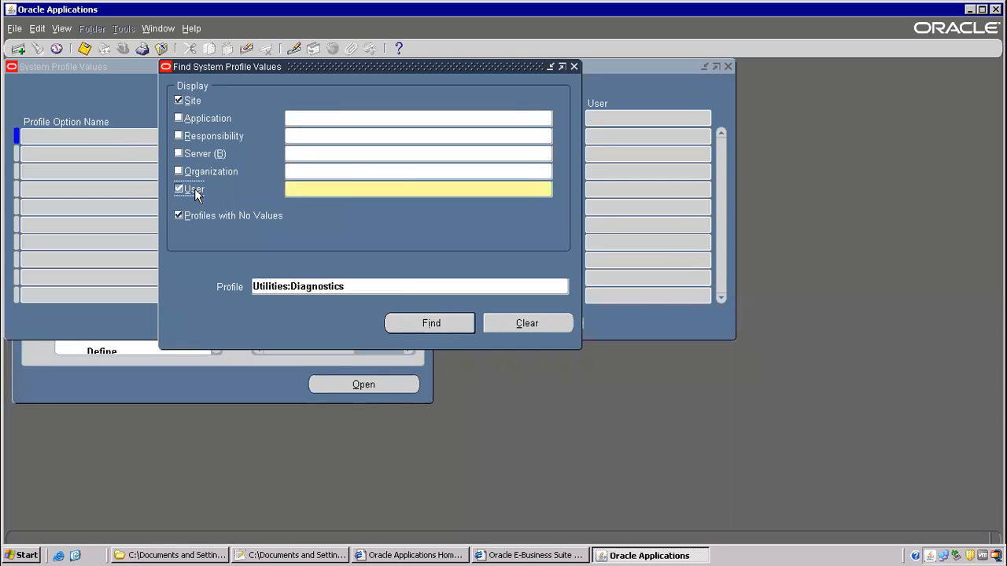
left_click(194, 188)
left_click(403, 322)
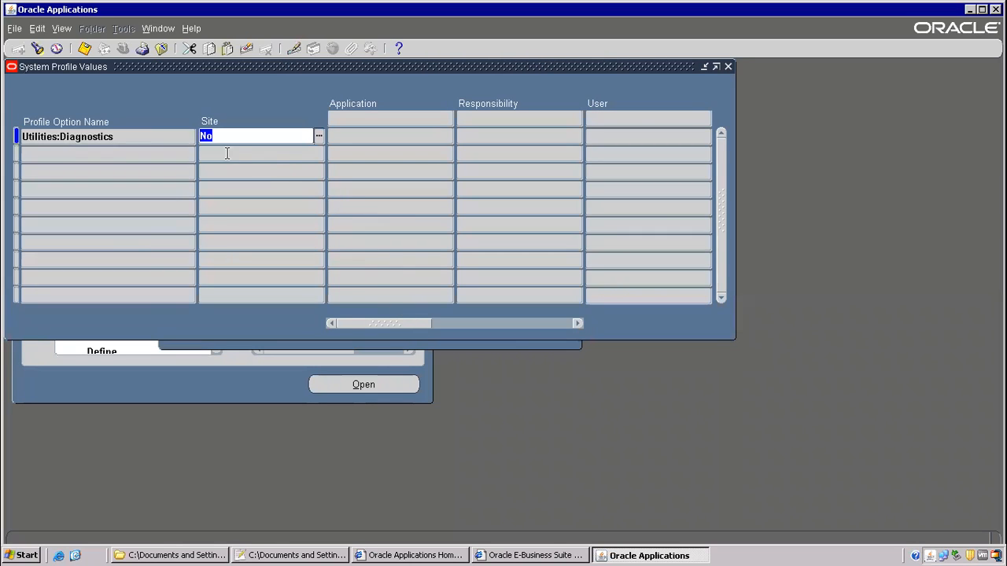
mouse_move(395, 322)
left_mouse_down()
mouse_move(513, 324)
mouse_move(403, 324)
left_mouse_up()
left_click(88, 49)
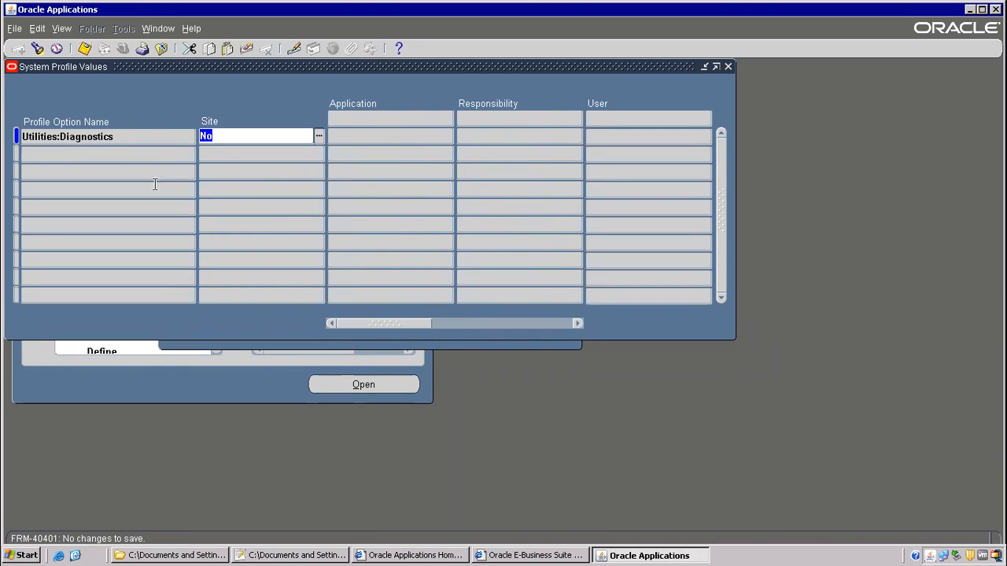
left_click(164, 50)
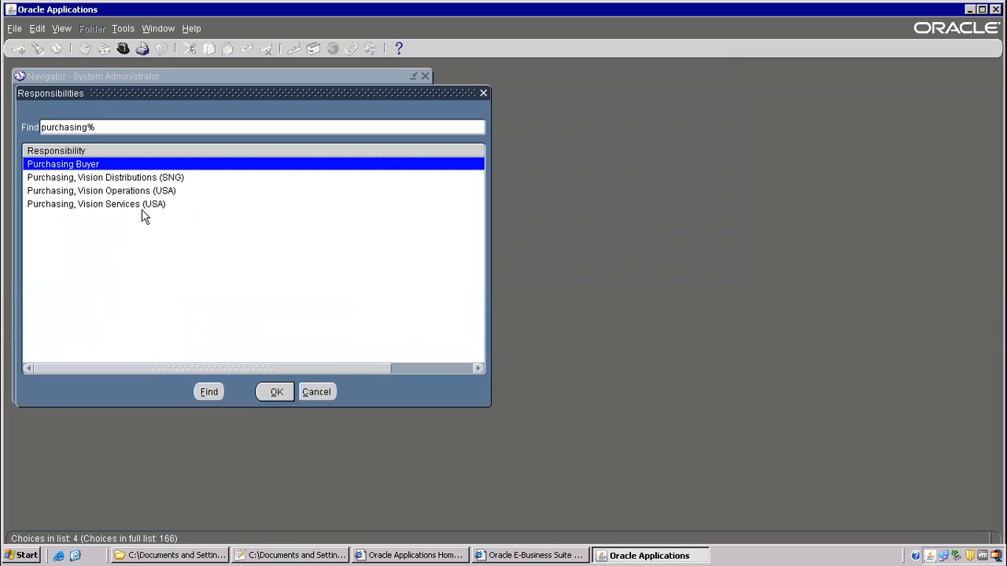
- Switch to Purchasing, Vision Operations (USA) and open the Purchase Orders form
left_click(147, 192)
double_click(147, 194)
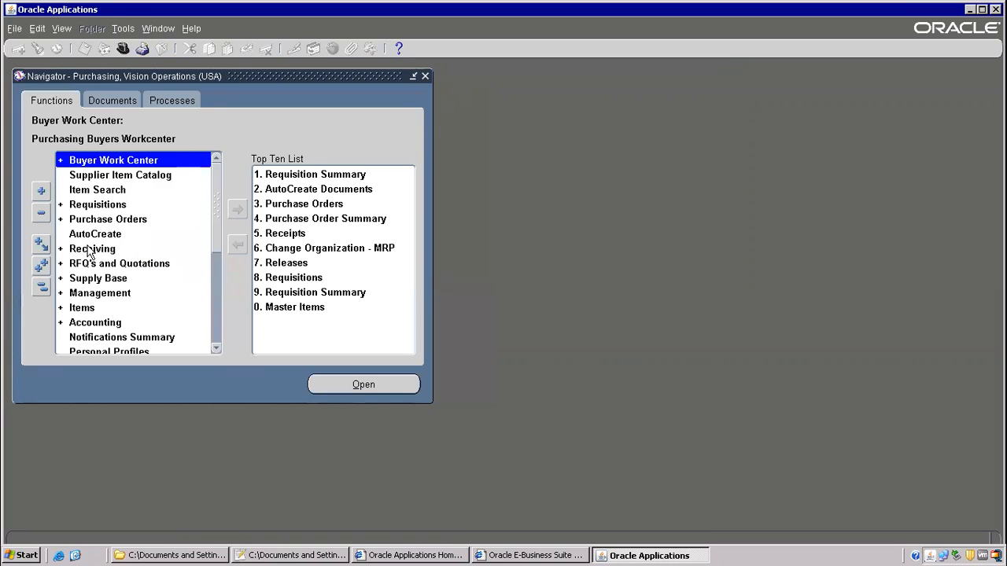
double_click(92, 220)
double_click(110, 249)
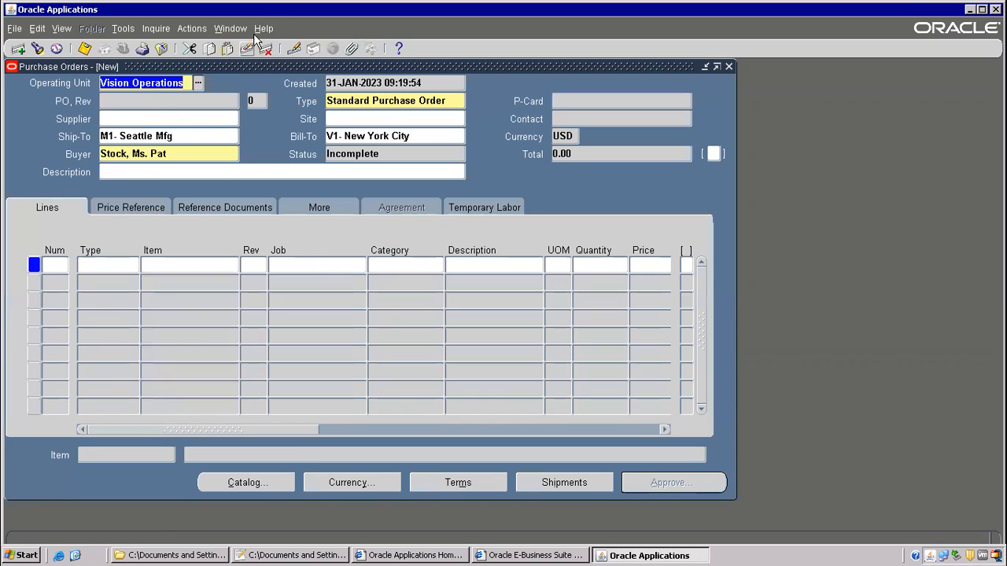
- Choose Help > Diagnostics > Custom Code > Personalize on Purchase Orders, getting an error
left_click(260, 29)
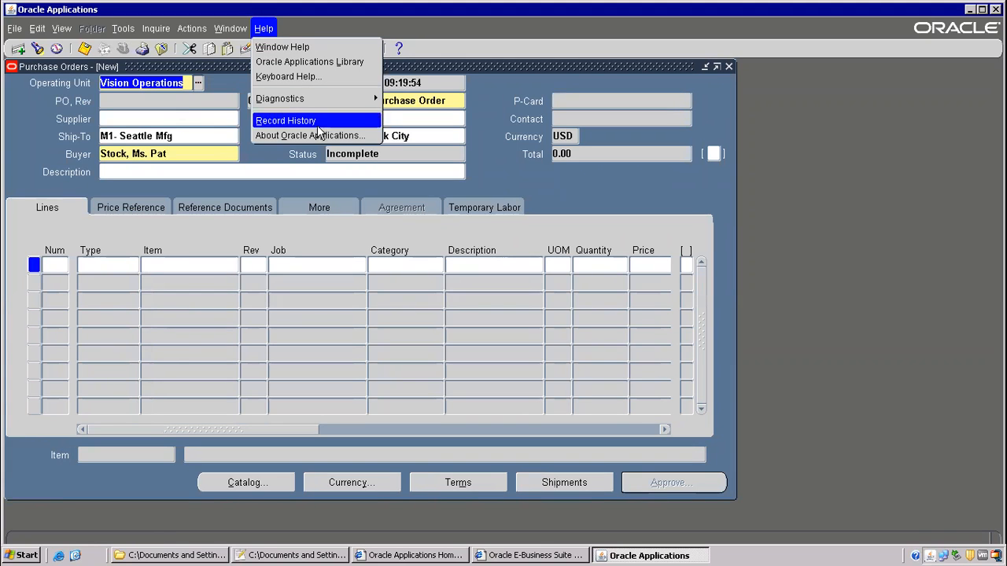
mouse_move(313, 102)
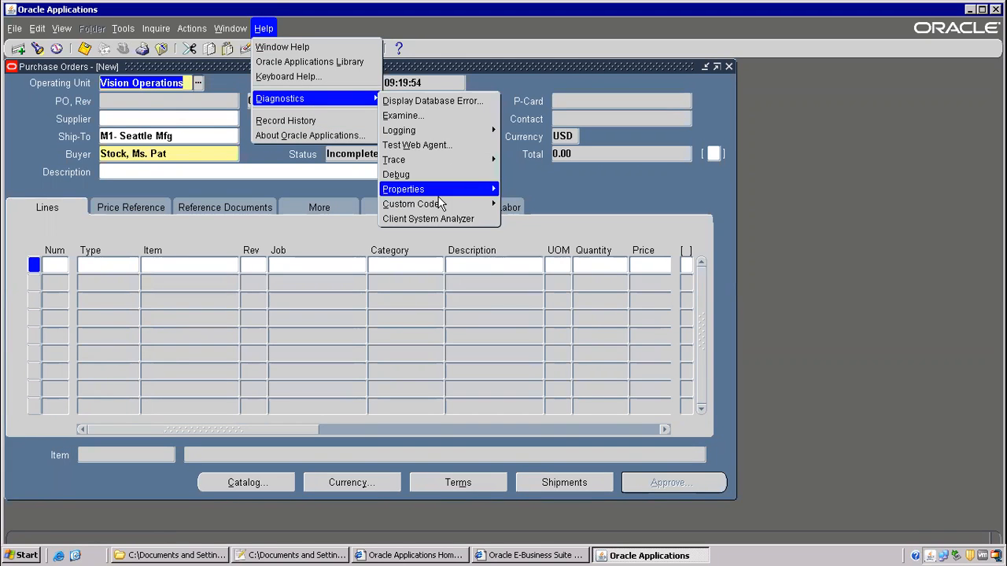
mouse_move(494, 205)
left_click(535, 265)
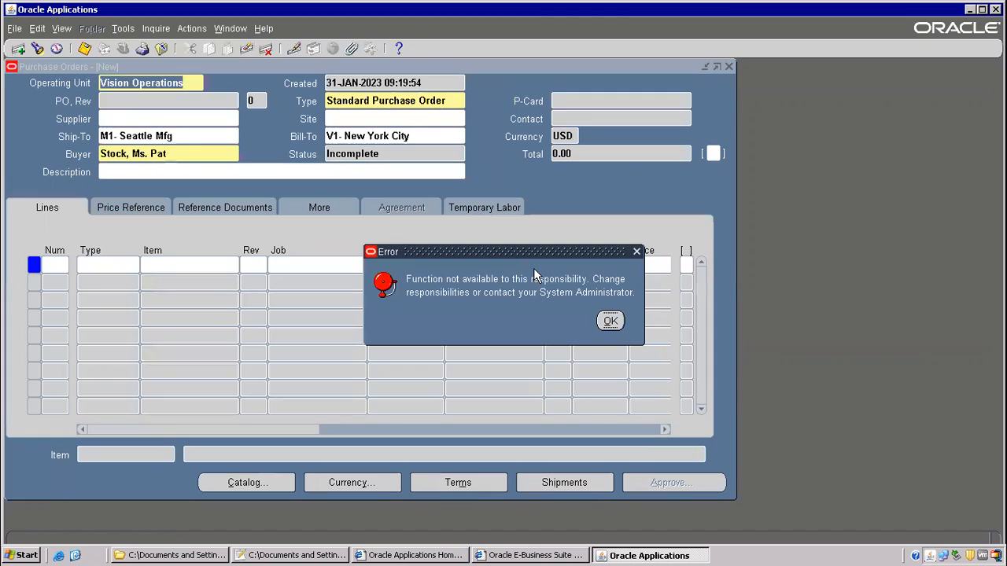
left_click_drag(511, 256, 420, 98)
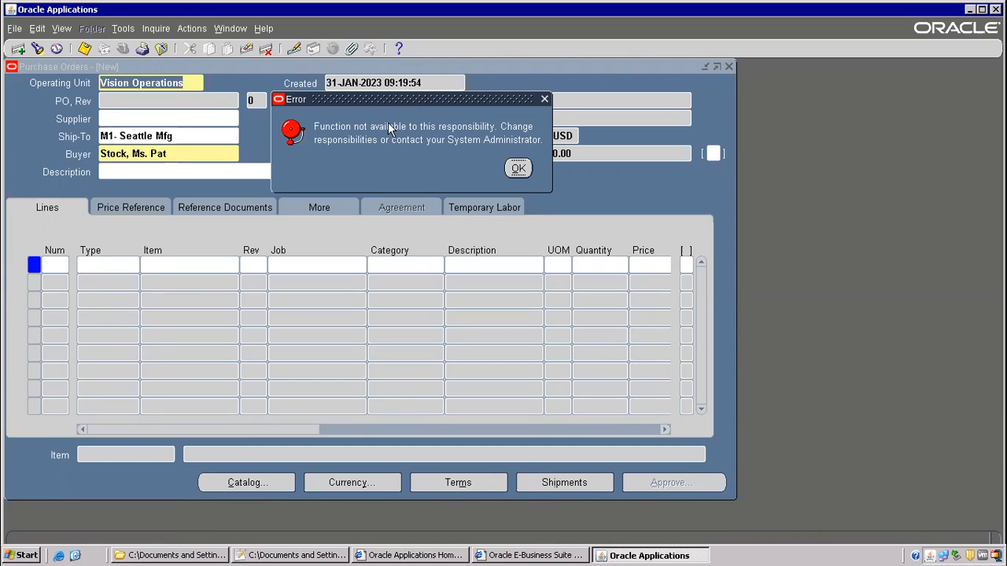
- Select the Utilities:Diagnostics profile name in the Notepad++ class notes
key("alt+Tab")
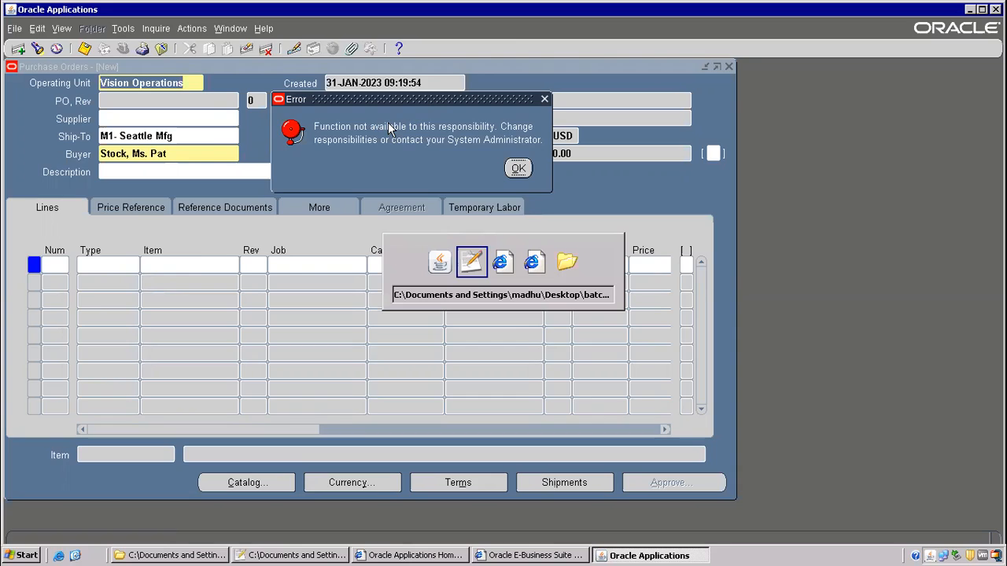
left_click(276, 180)
left_click_drag(285, 158, 659, 157)
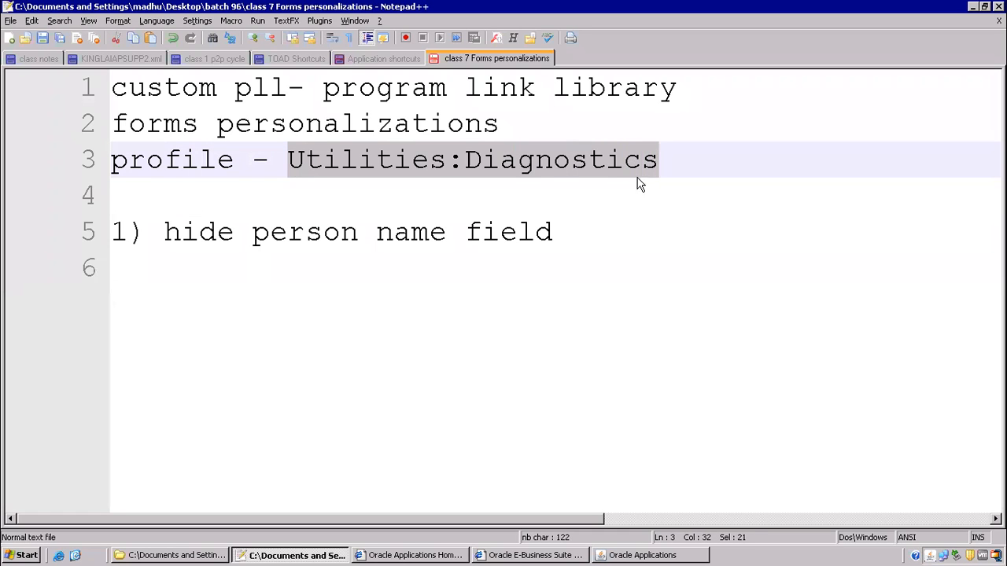
left_click(410, 167)
left_click_drag(616, 157, 672, 159)
key("ctrl+c")
key("alt+Tab")
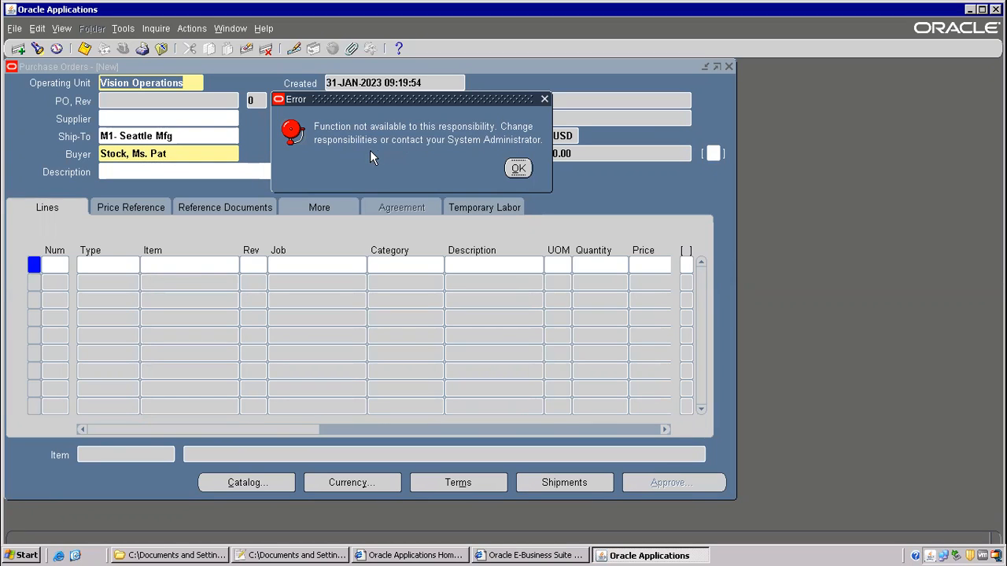
- Dismiss the function-not-available error on the Purchase Orders form
left_click(520, 169)
left_click_drag(449, 99, 455, 152)
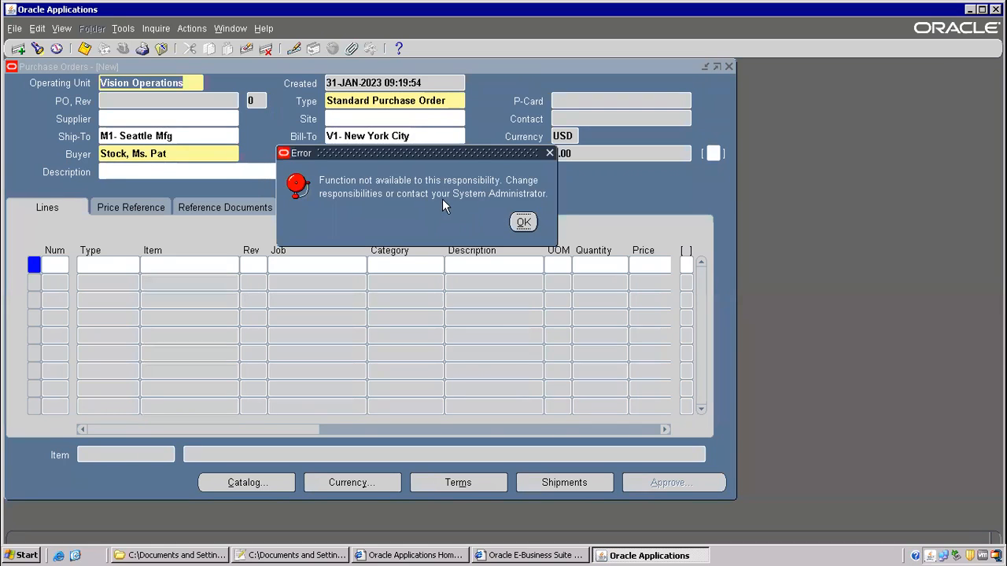
left_click(523, 223)
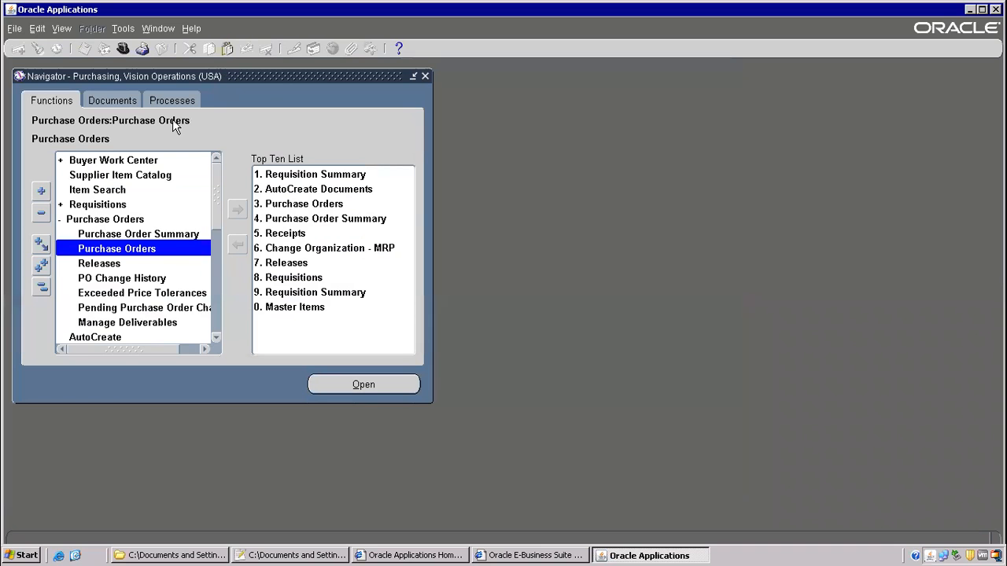
- Switch responsibility to System Administrator
left_click(122, 49)
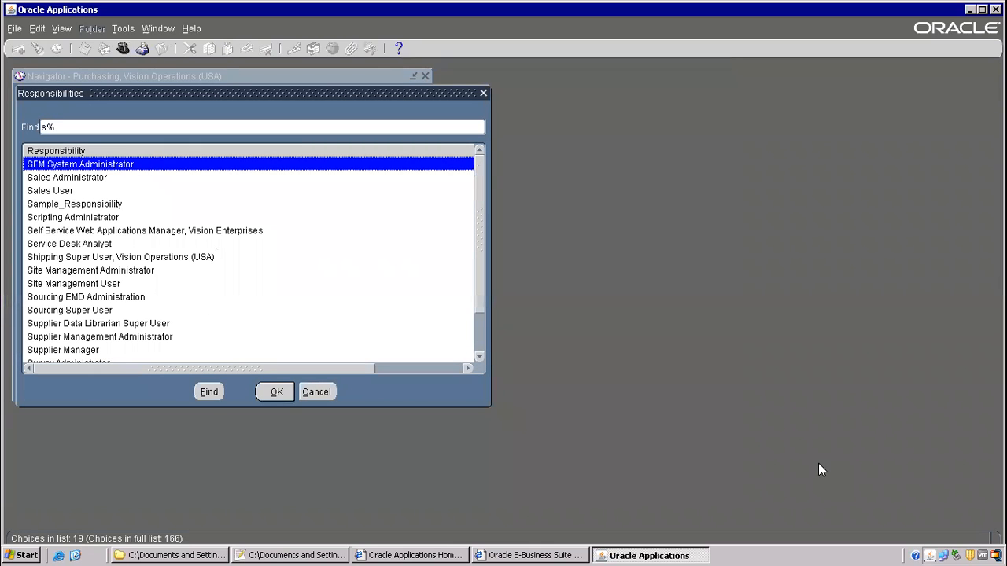
left_click(44, 191)
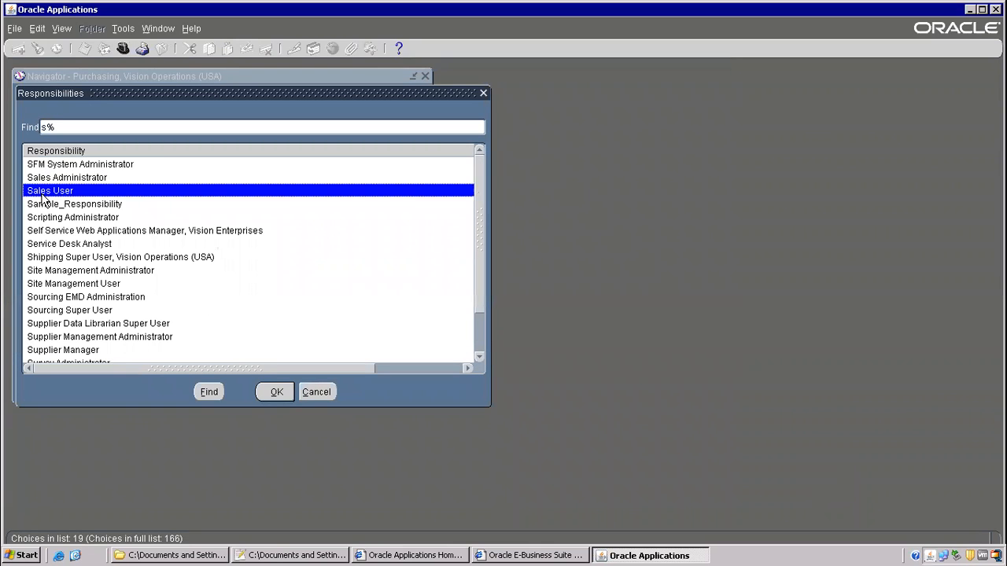
type("ystem Administrat")
key("Down")
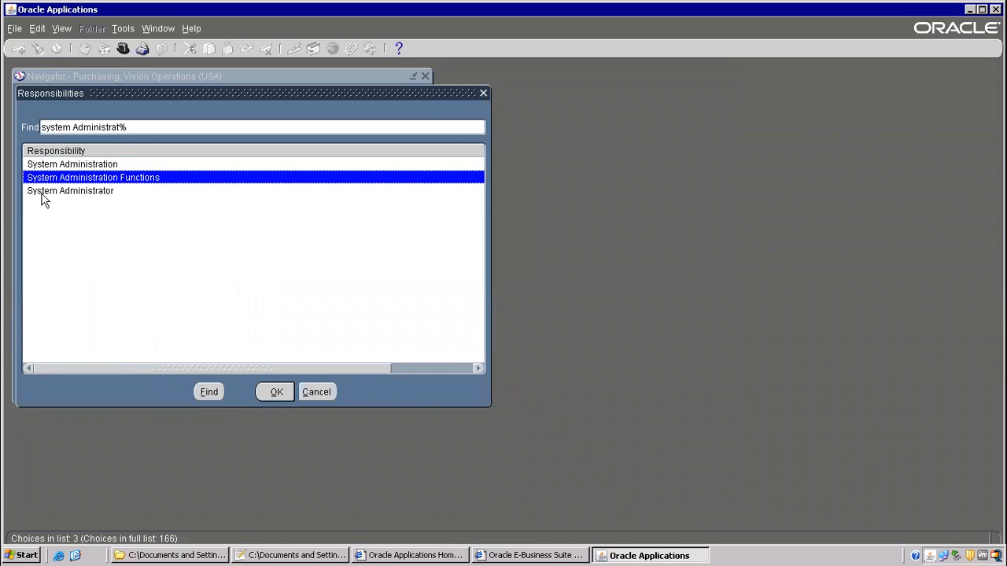
key("Return")
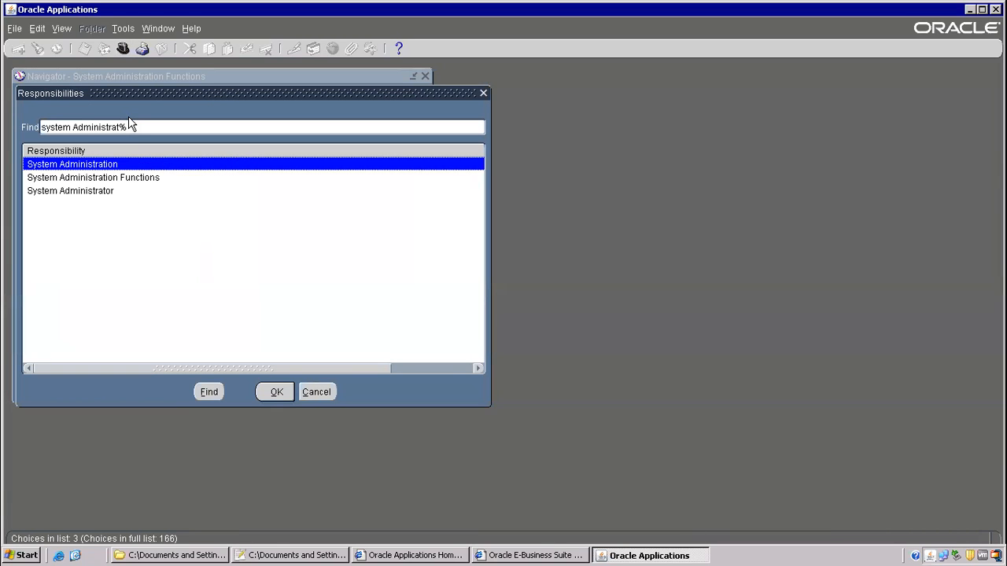
key("Down")
key("Down")
key("Return")
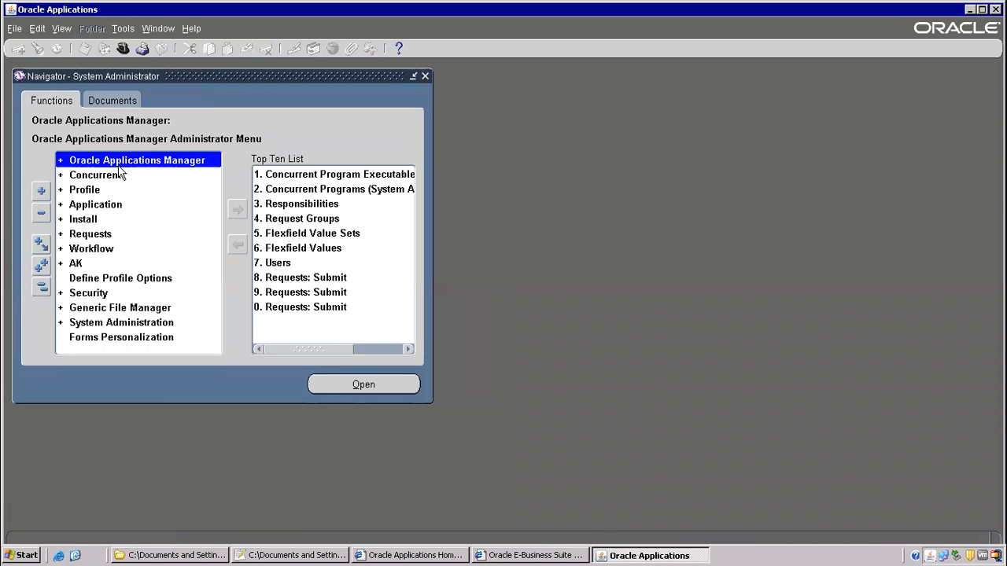
- Open Profile > System from the Navigator's Security and Profile functions
double_click(88, 293)
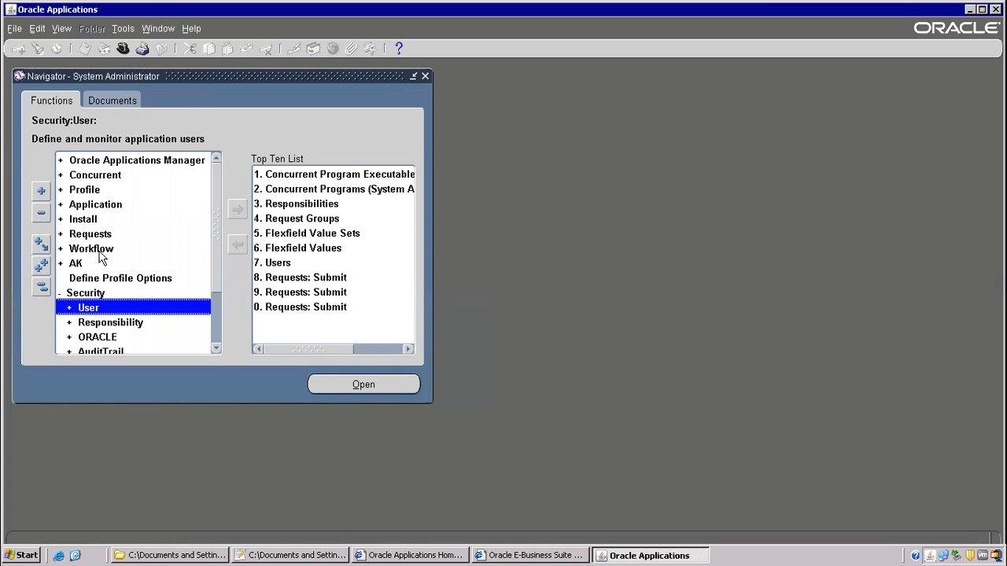
double_click(93, 191)
double_click(96, 206)
- Find Utilities:Diagnostics profile values for user OPERATIONS
left_click(298, 285)
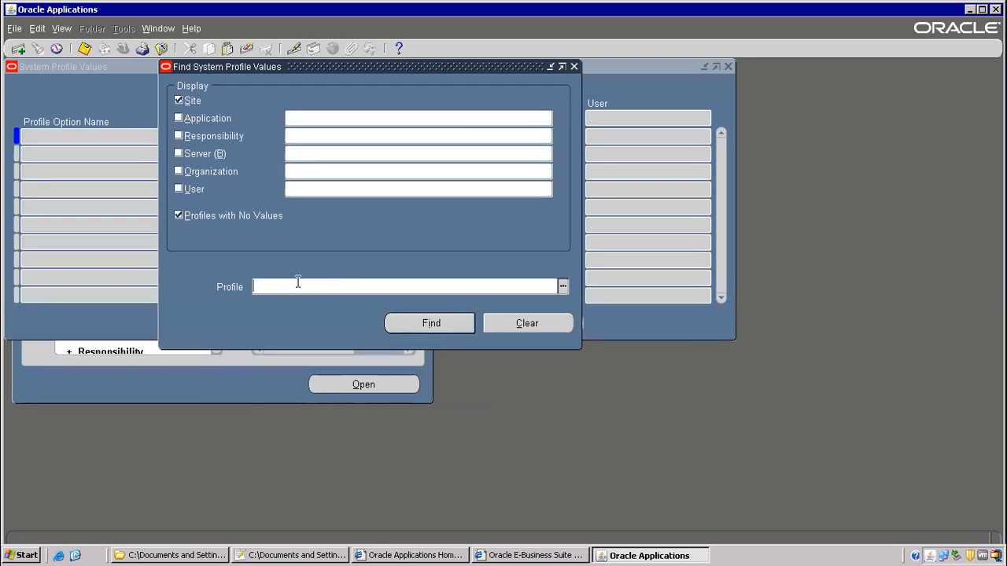
key("ctrl+v")
left_click(186, 189)
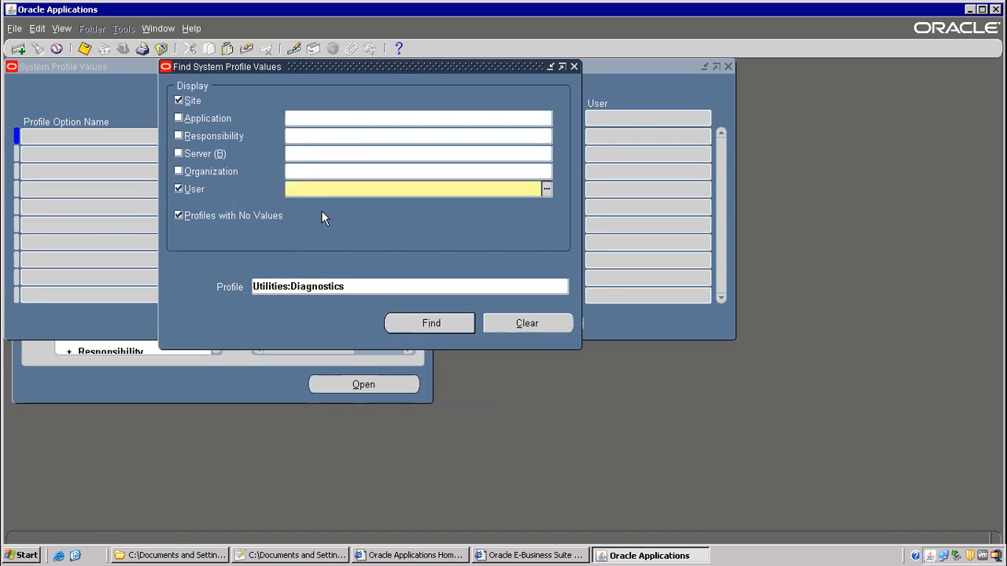
type("OPERATIONS")
left_click(428, 322)
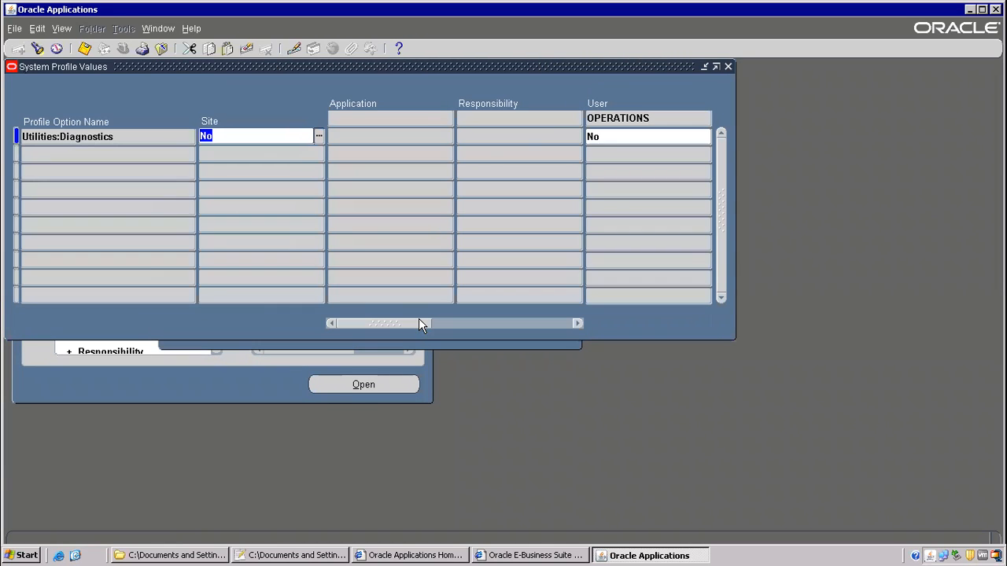
- Set the user-level value to Yes, save, and minimise Oracle Applications
left_click(595, 135)
type("Yes")
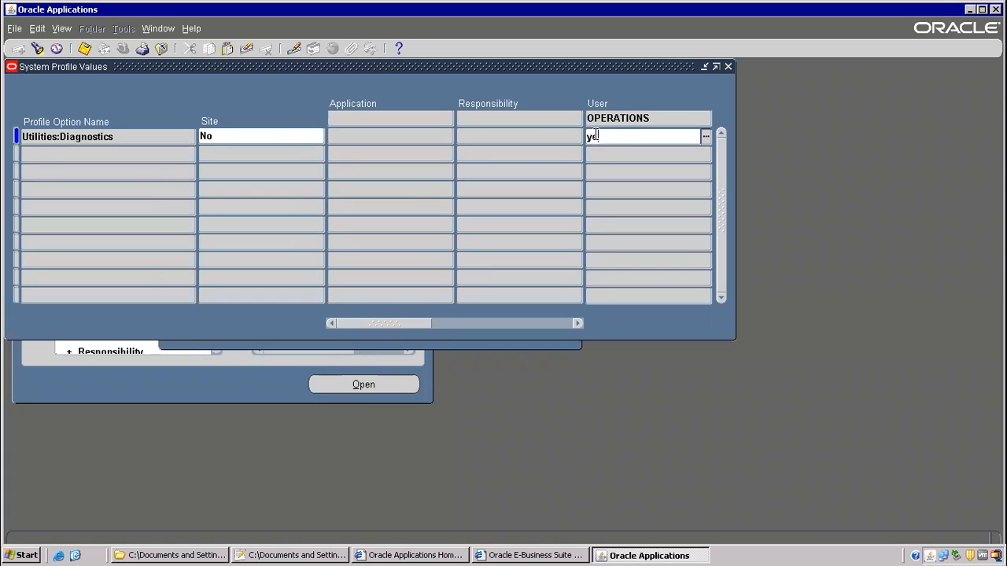
key("Tab")
left_click(84, 49)
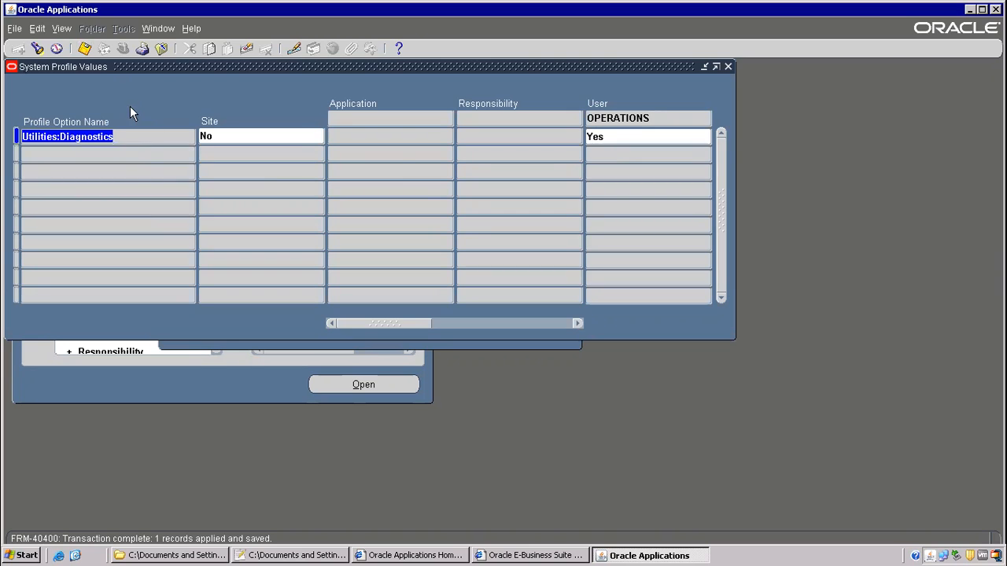
left_click(76, 556)
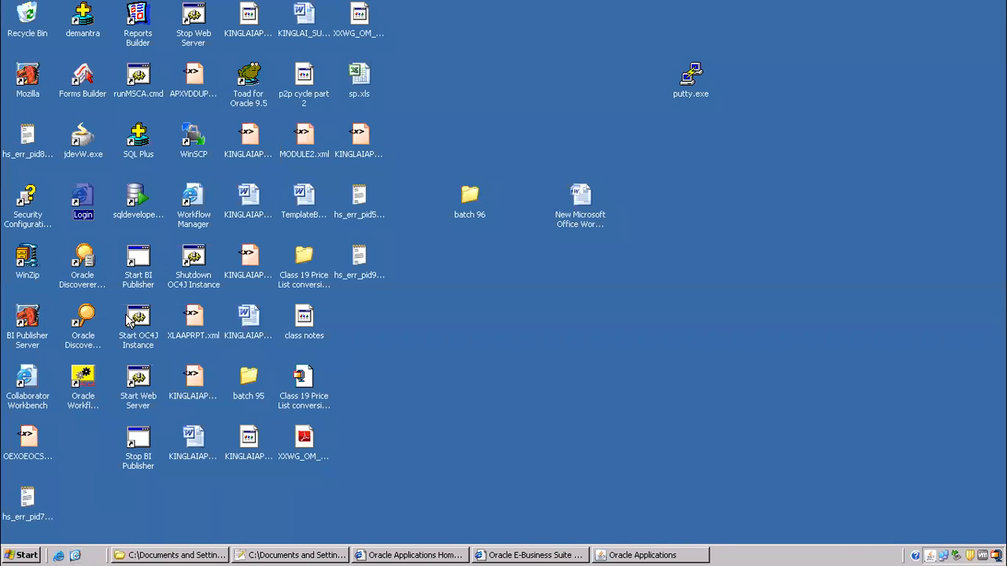
- Open the Oracle login page and sign in with the account password
double_click(78, 201)
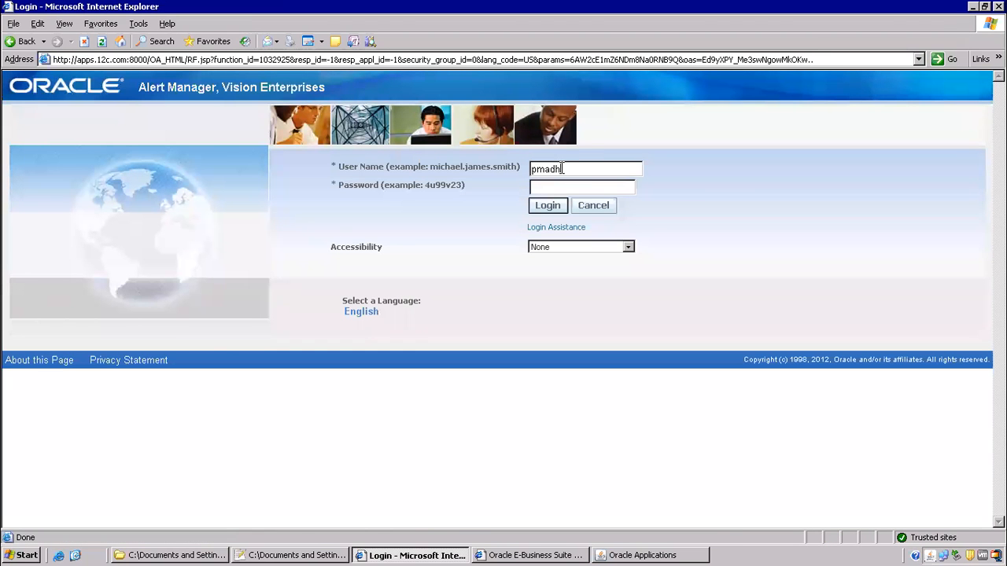
type("ome")
key("Return")
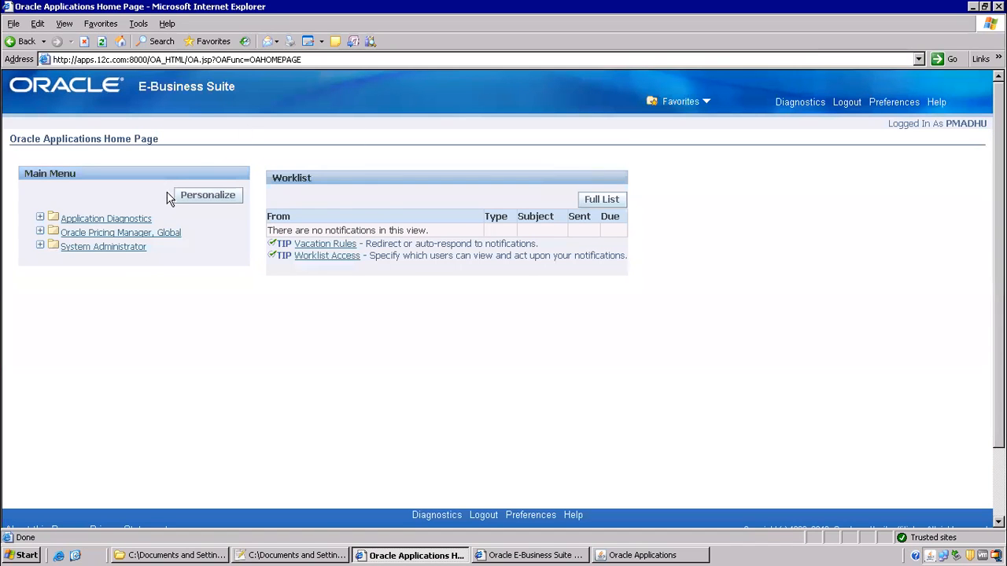
- Open System Administrator > Security > Responsibility > Define
left_click(95, 247)
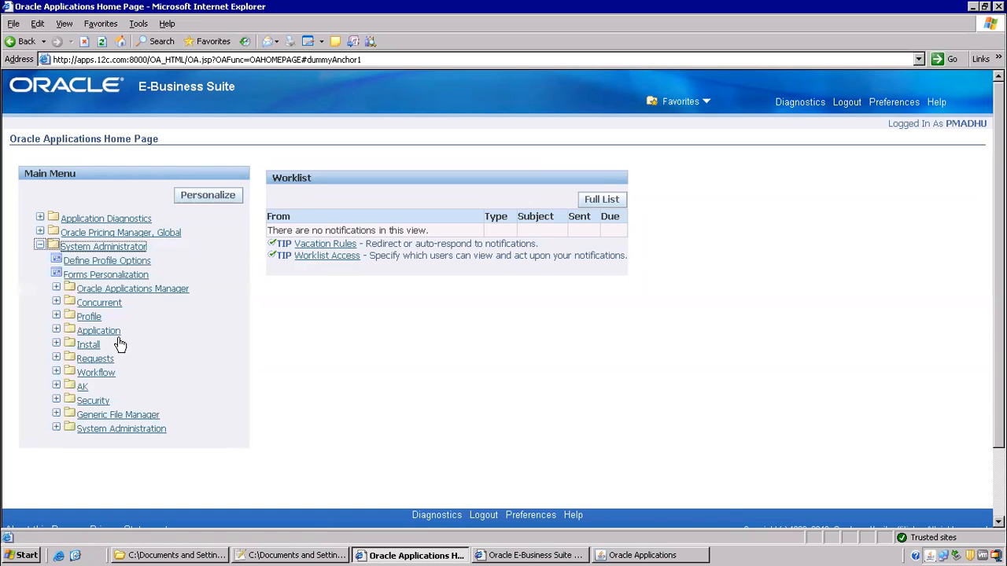
left_click(93, 401)
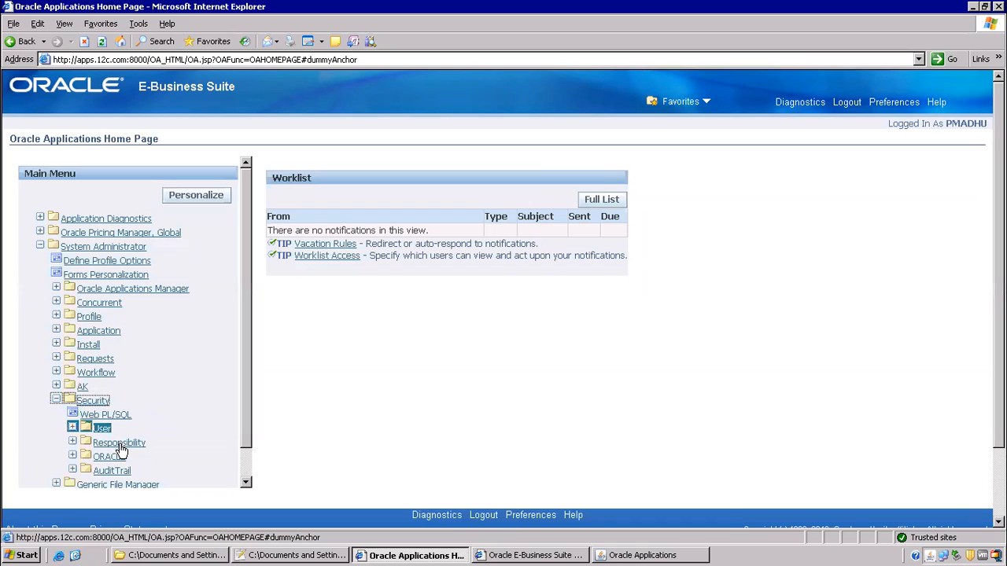
left_click(118, 442)
left_click(108, 457)
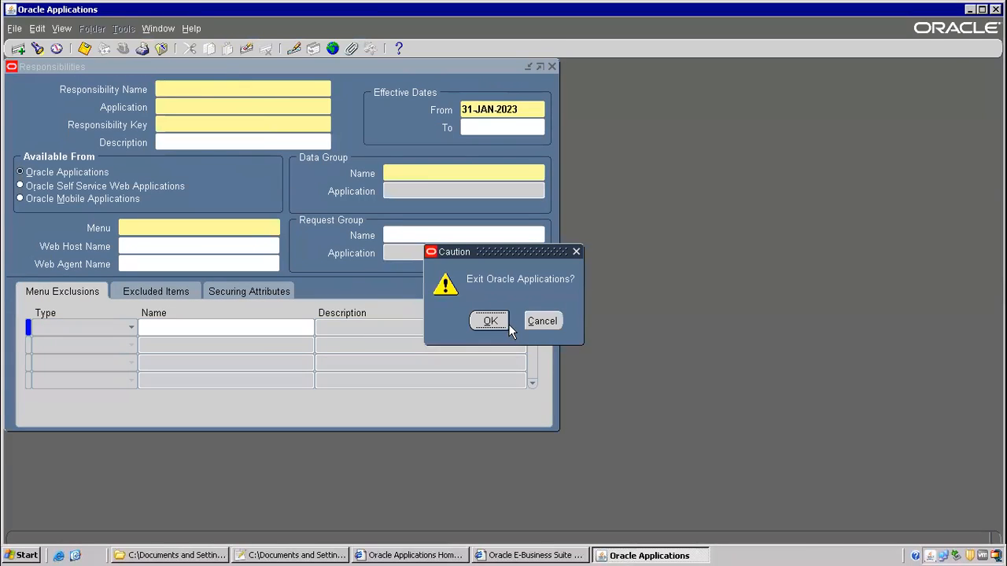
- Confirm the exit prompt, then choose Help > Diagnostics > Custom Code > Personalize on Responsibilities
left_click(508, 324)
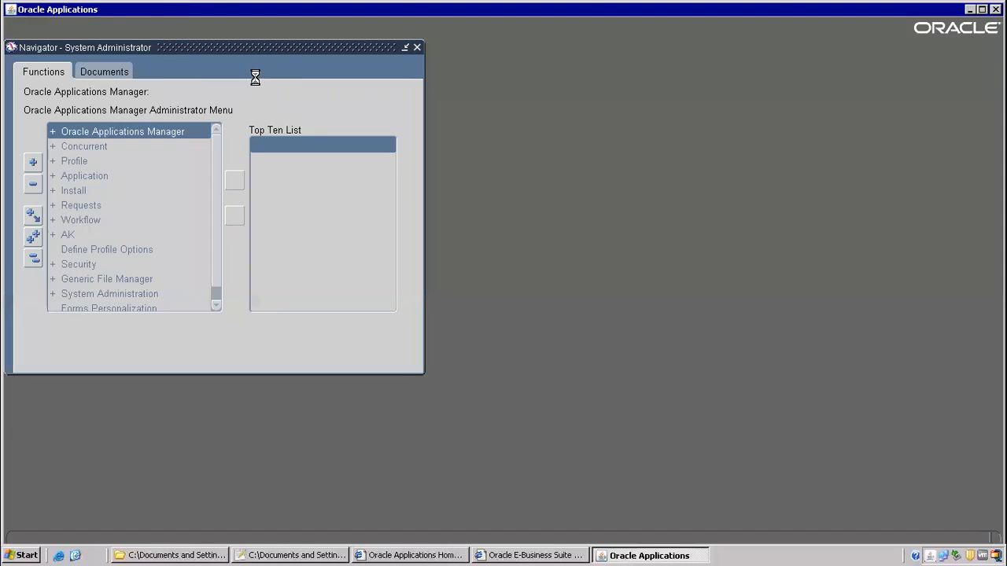
left_click(193, 29)
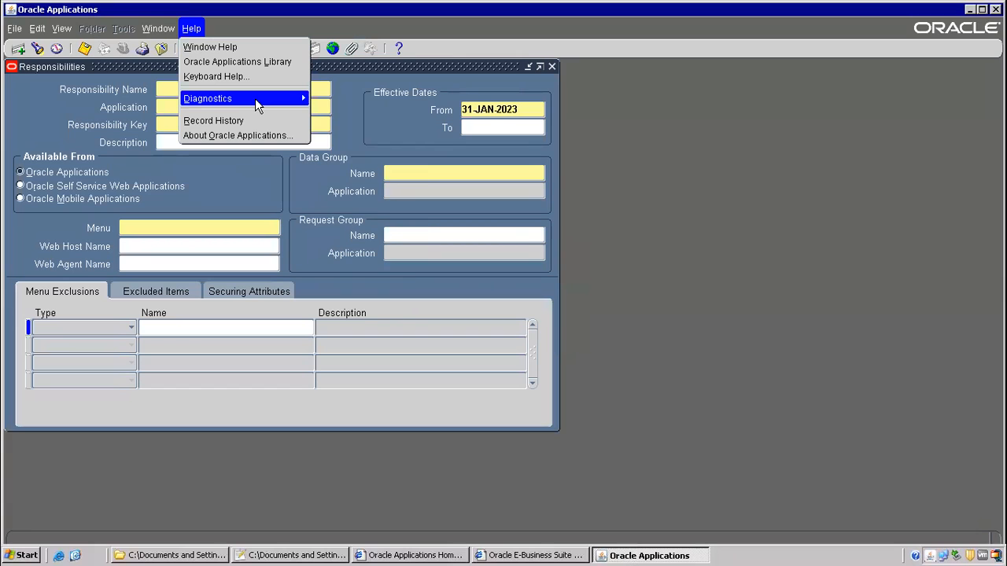
mouse_move(254, 98)
mouse_move(405, 204)
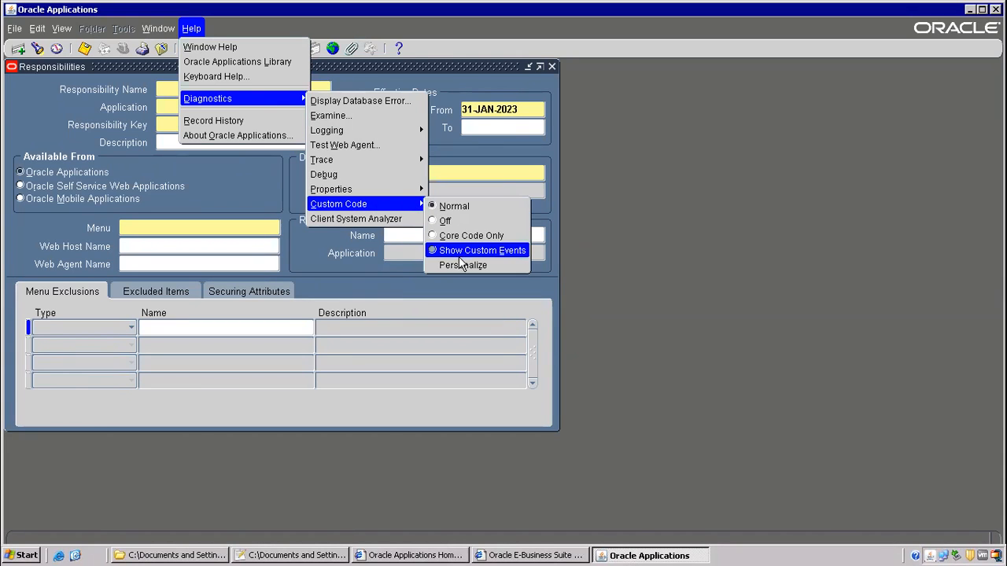
left_click(462, 263)
left_click_drag(498, 252, 485, 136)
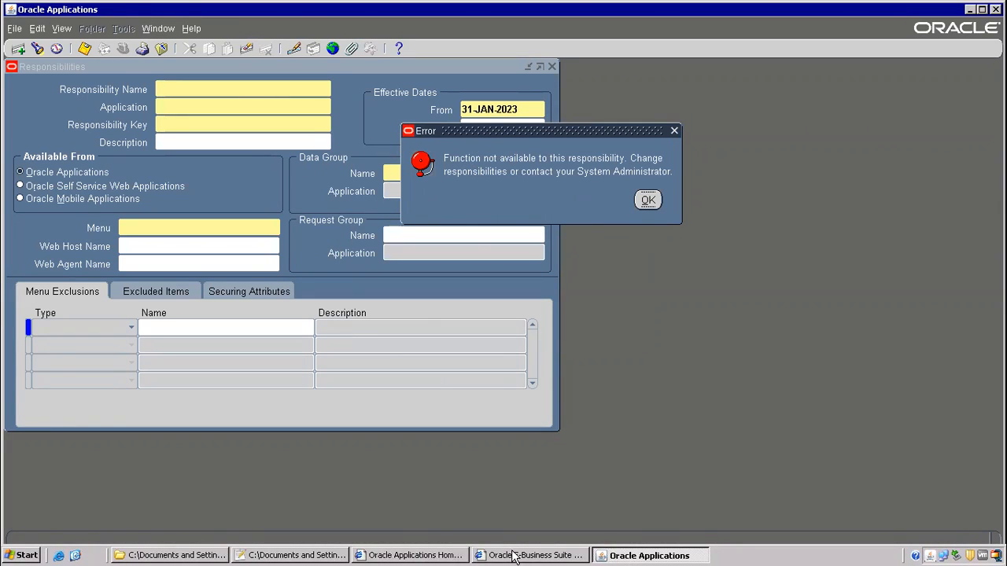
- Add 'site --No' and 'user --YEs' lines below the profile note in Notepad++
left_click(295, 555)
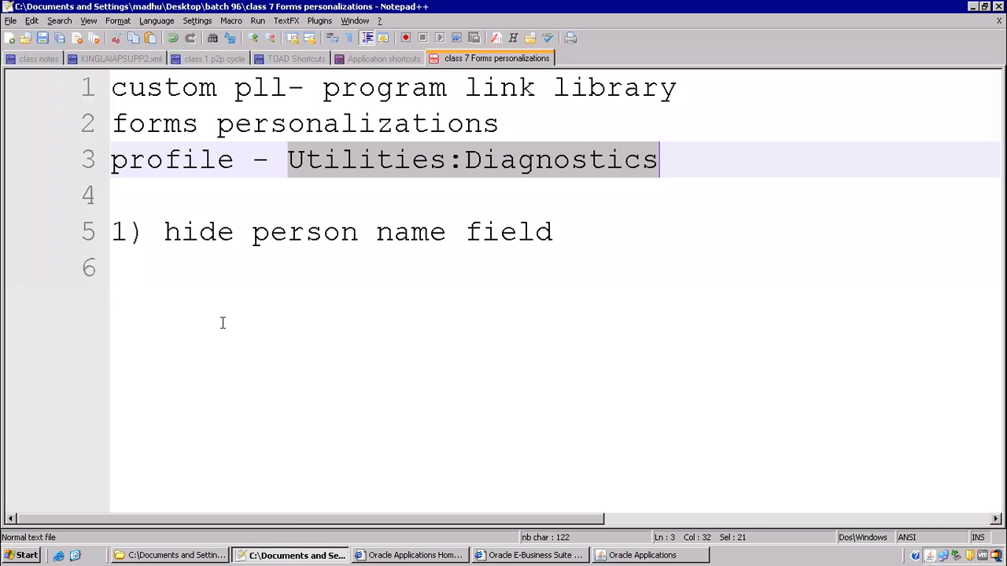
left_click(152, 203)
type("site")
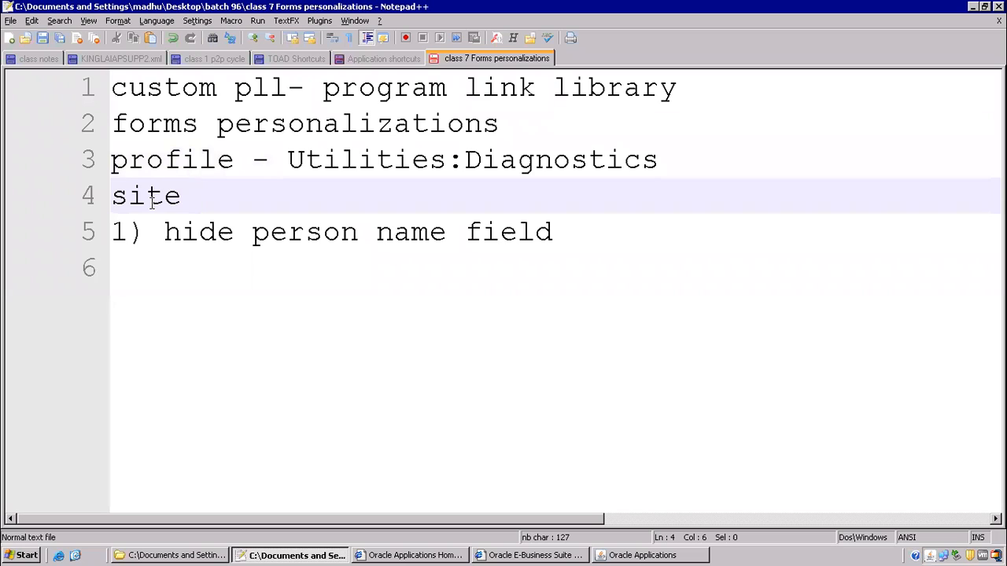
key("Return")
type("user")
key("Return")
key("Return")
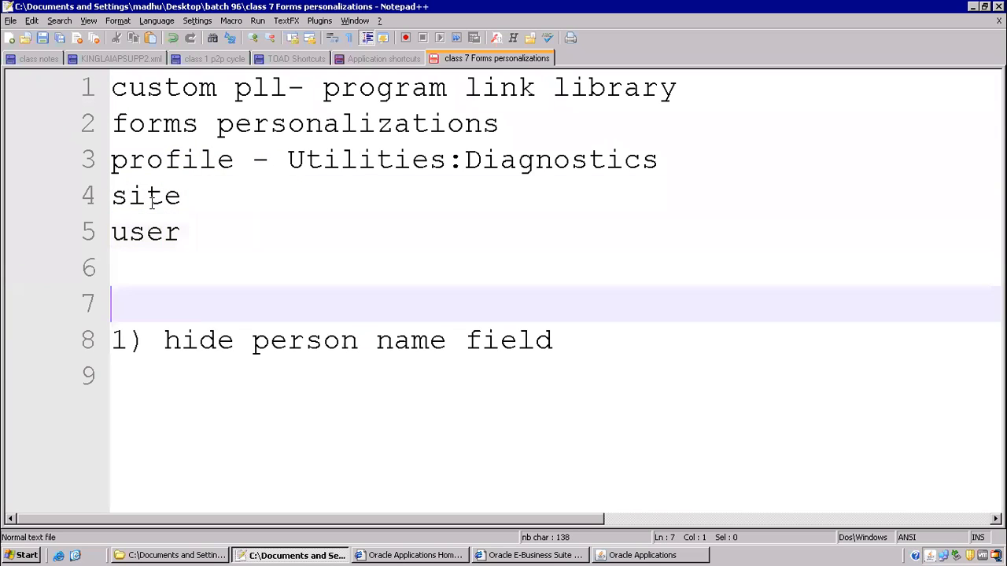
key("Up")
key("Up")
key("End")
type("--")
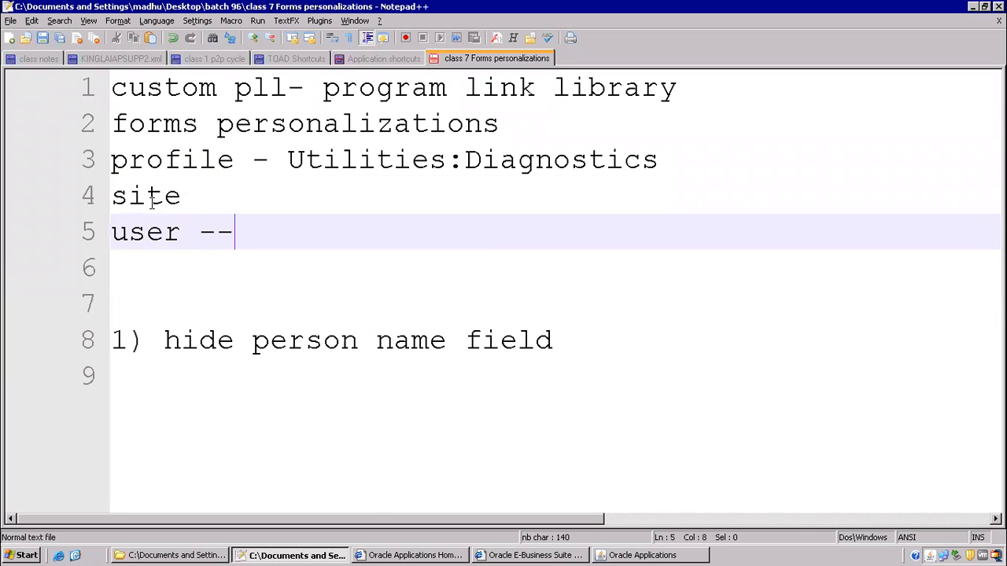
type("YEs")
key("Up")
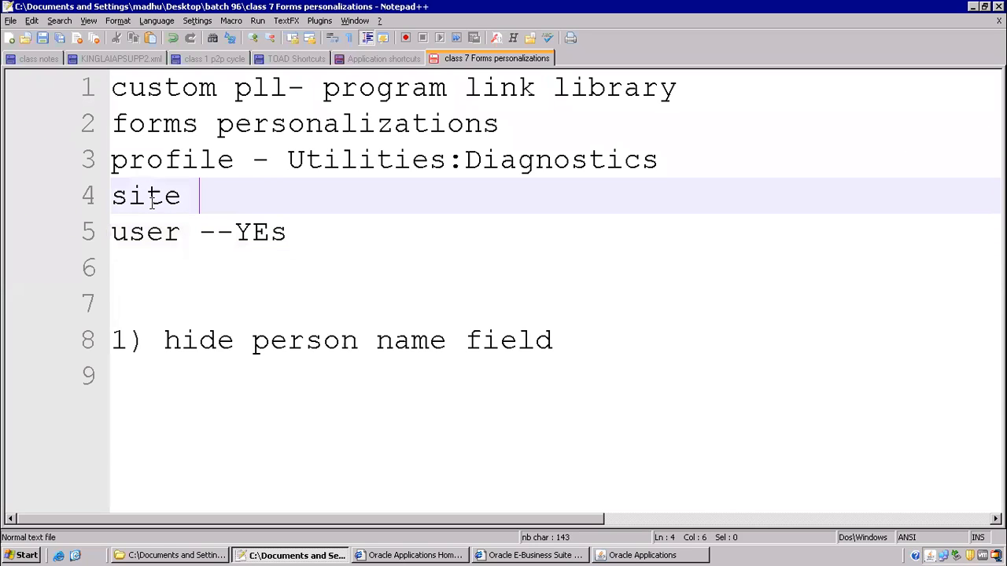
type("--No")
- Change the site line's value from No to yes
left_click_drag(127, 227, 282, 230)
left_click(181, 241)
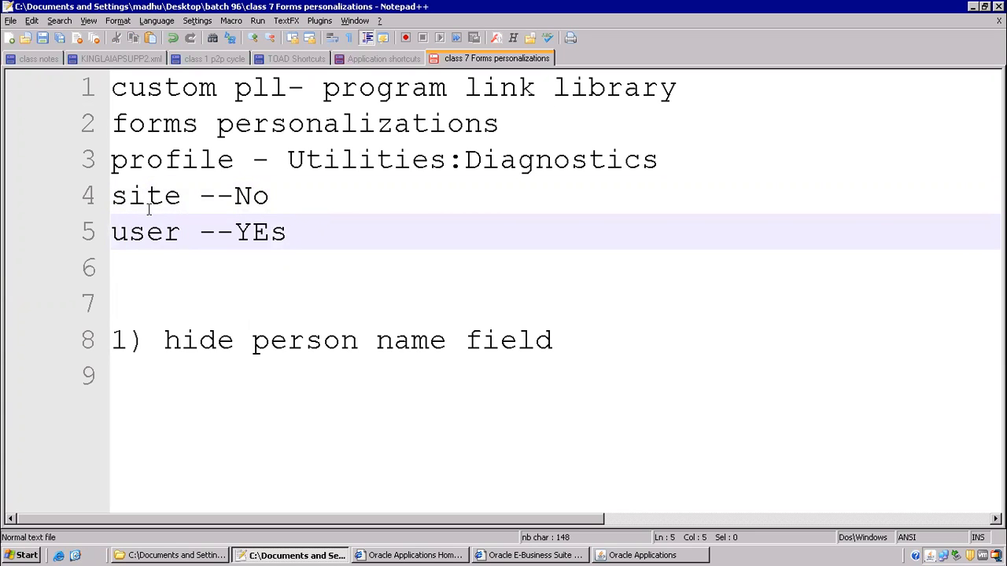
left_click_drag(120, 195, 199, 195)
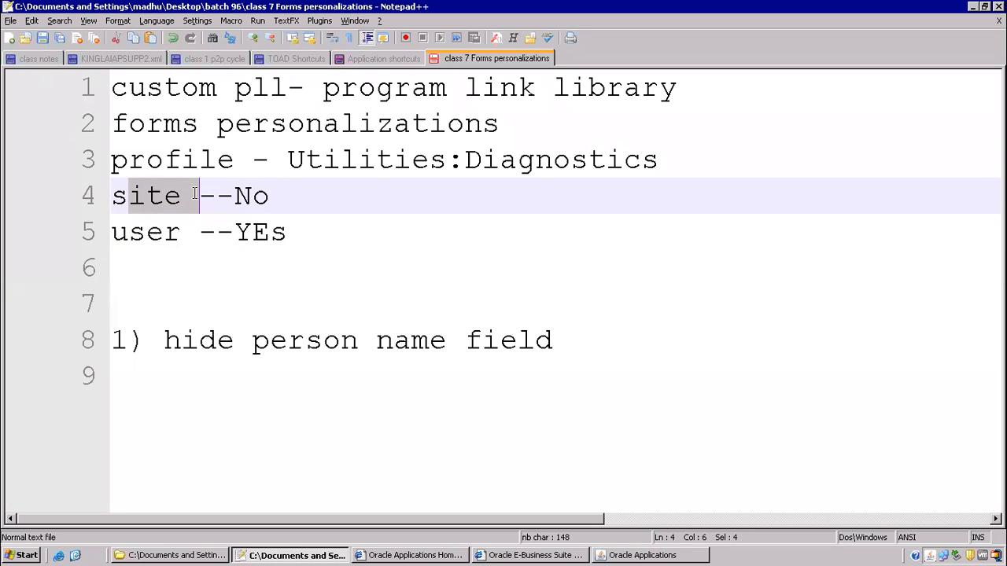
left_click(253, 196)
left_click_drag(283, 195, 233, 194)
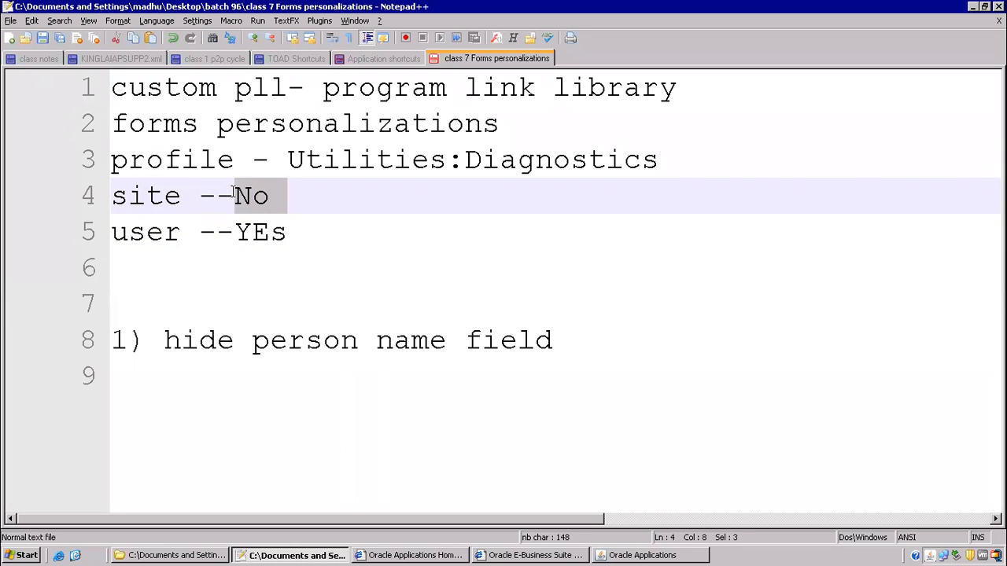
type("yes")
- Clear the user line's value, leaving 'user --'
left_click_drag(290, 231, 236, 231)
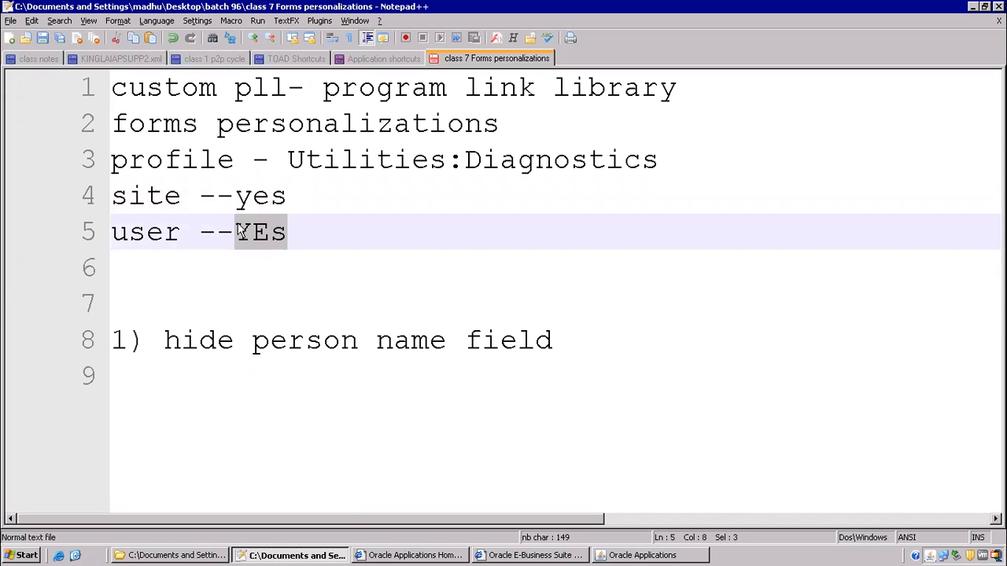
key("BackSpace")
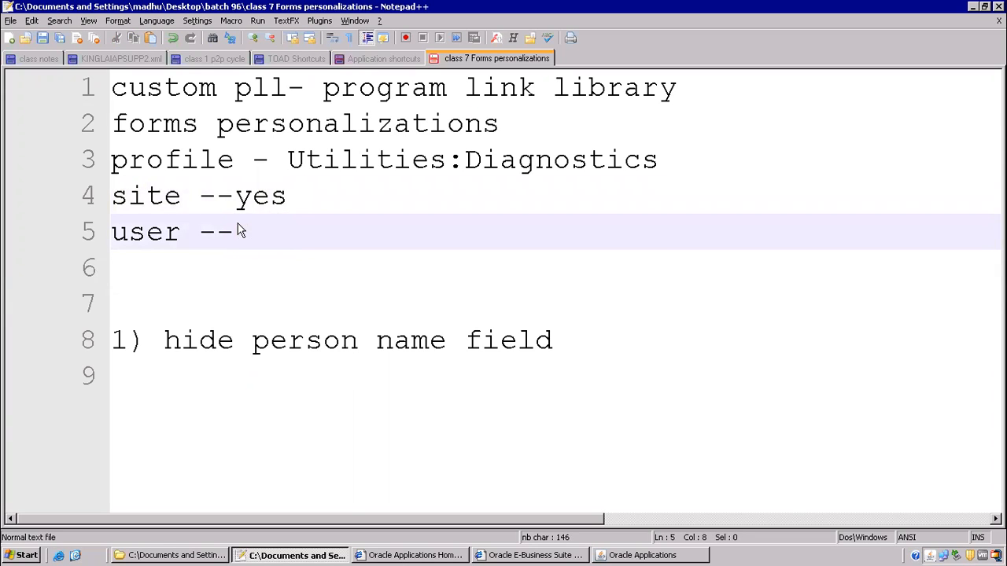
type("Wo")
key("BackSpace")
key("BackSpace")
type("No")
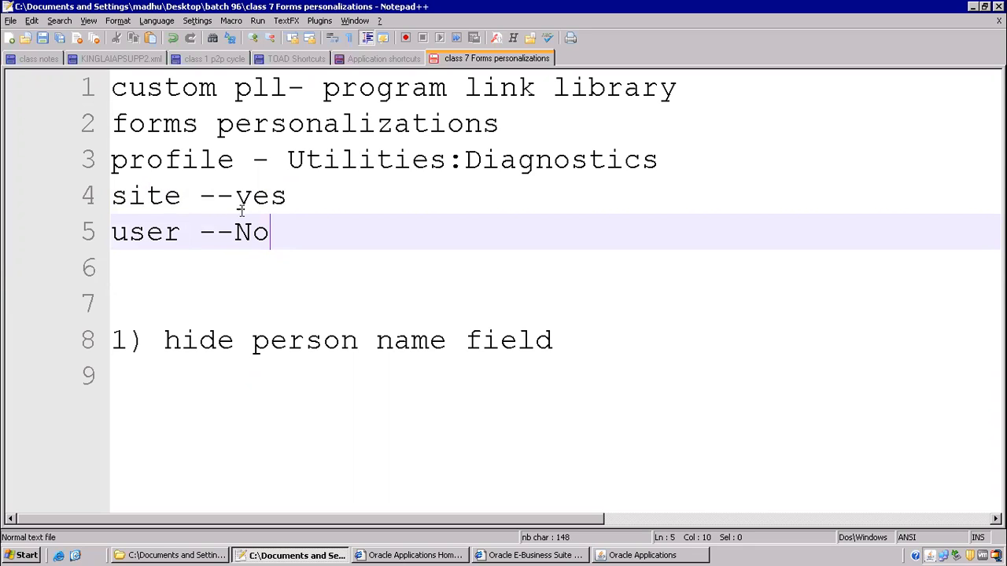
key("BackSpace")
key("BackSpace")
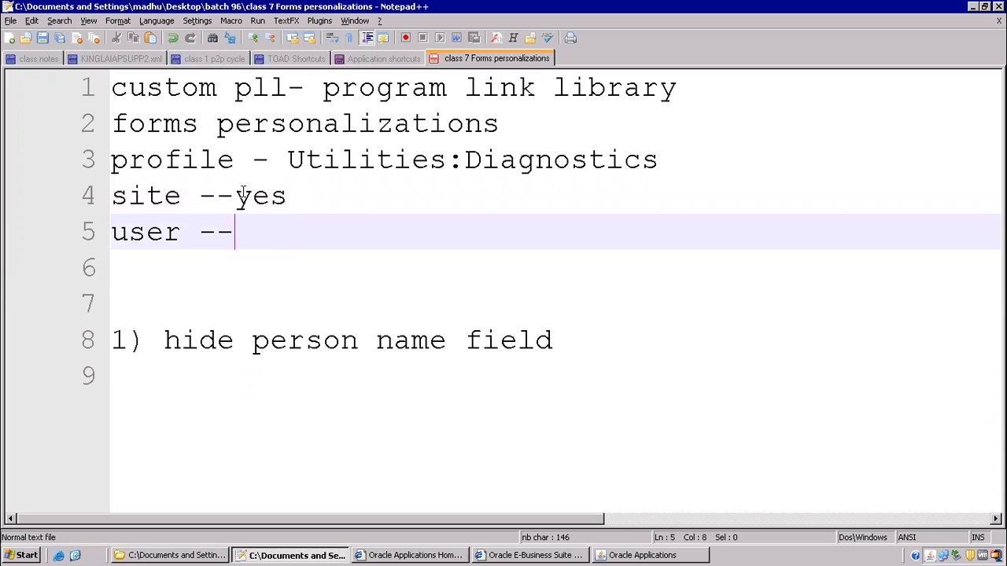
- Highlight the 'site --yes' line before returning to Oracle Applications
left_click_drag(128, 195, 273, 197)
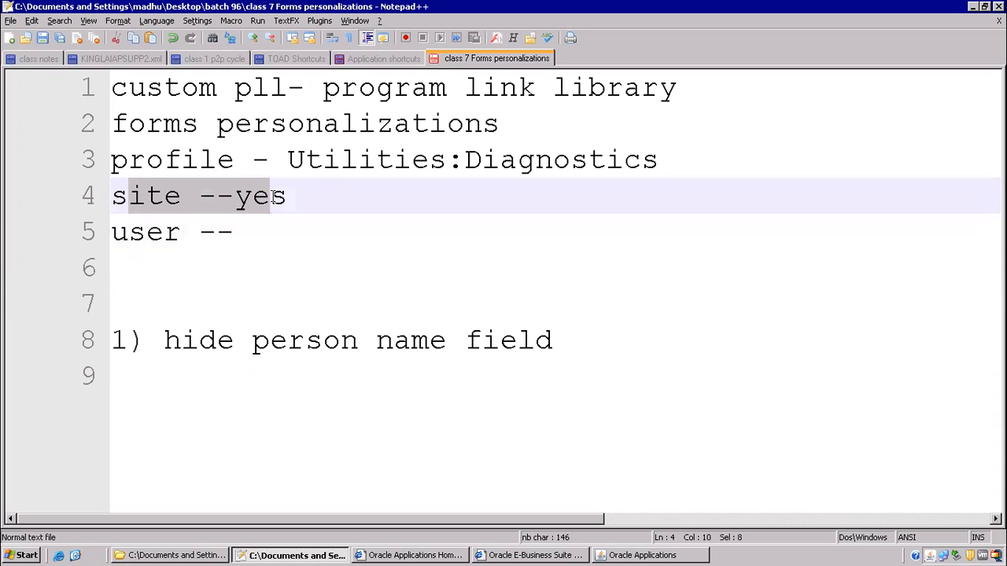
left_click(275, 222)
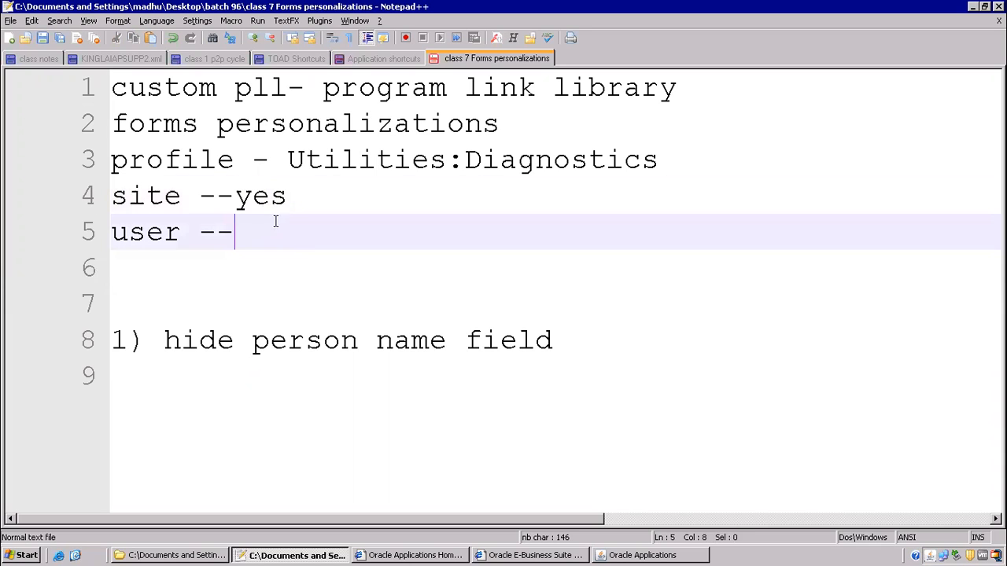
left_click_drag(127, 196, 306, 196)
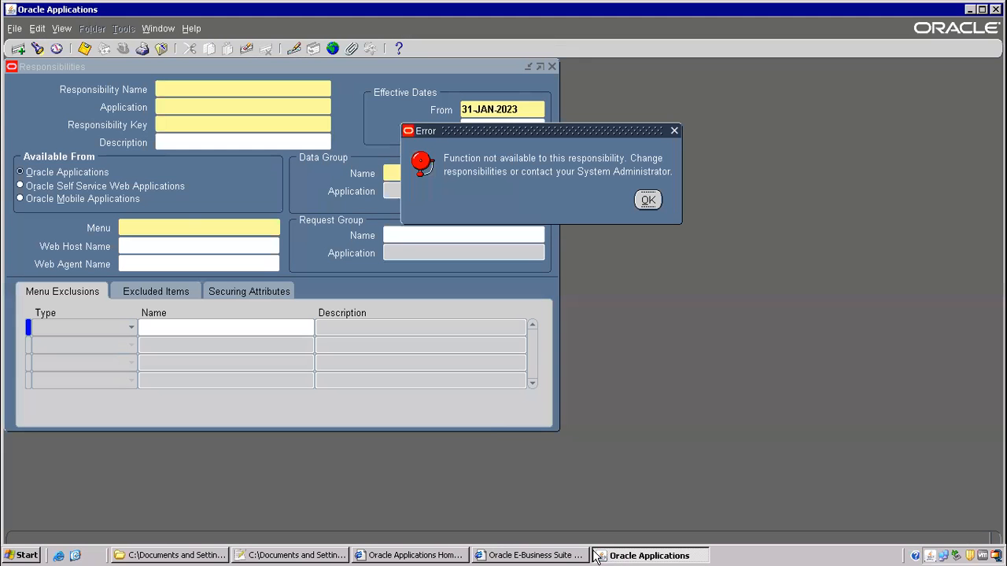
left_click(597, 555)
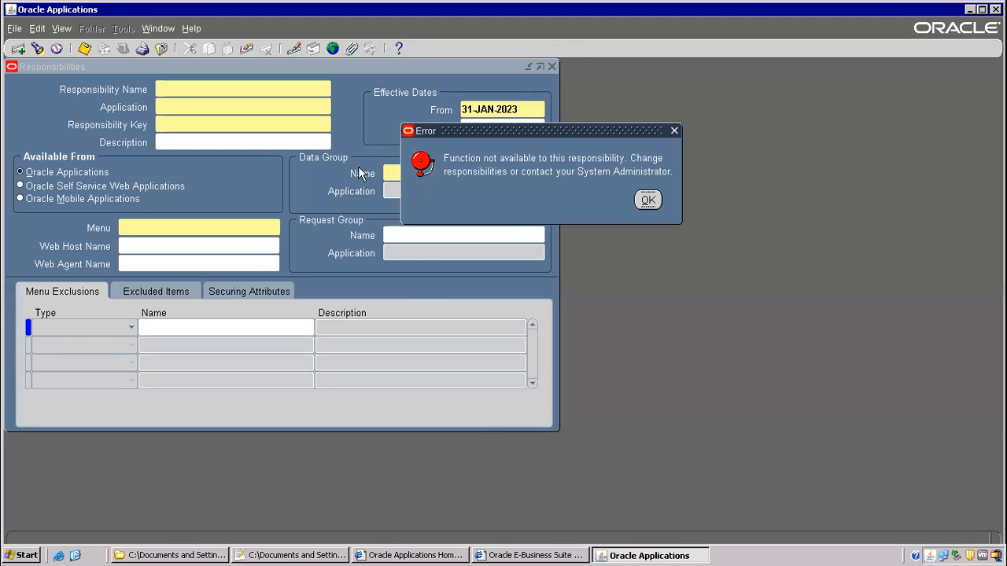
- Dismiss the error and highlight the Utilities:Diagnostics profile line in the notes
left_click(646, 200)
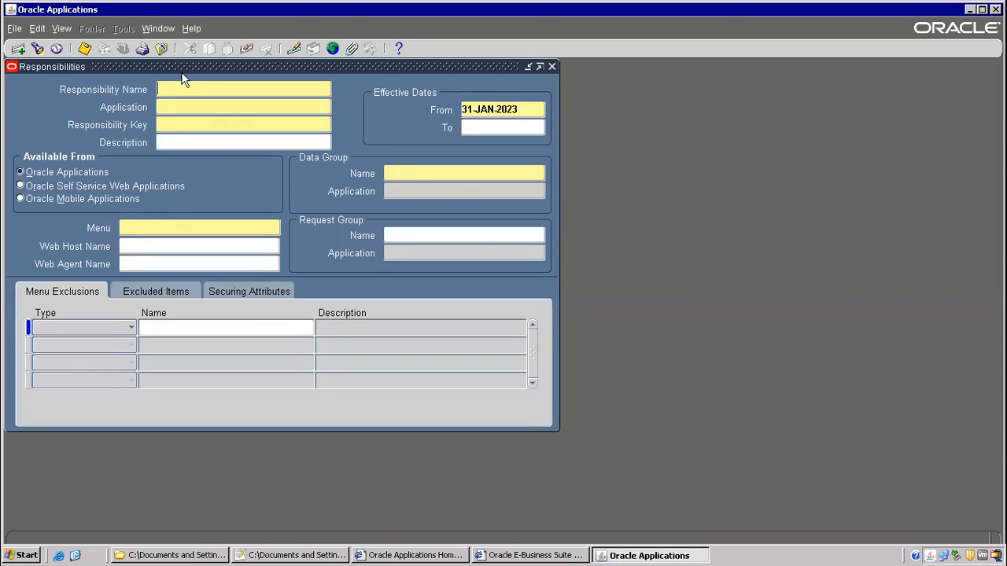
key("alt+Tab")
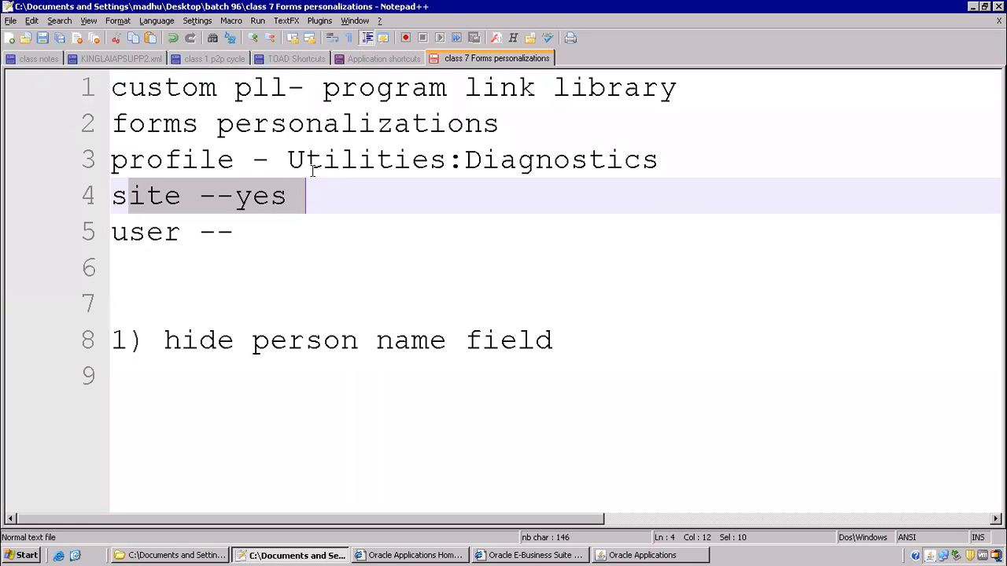
left_click(275, 159)
left_click_drag(275, 159, 688, 154)
key("ctrl+c")
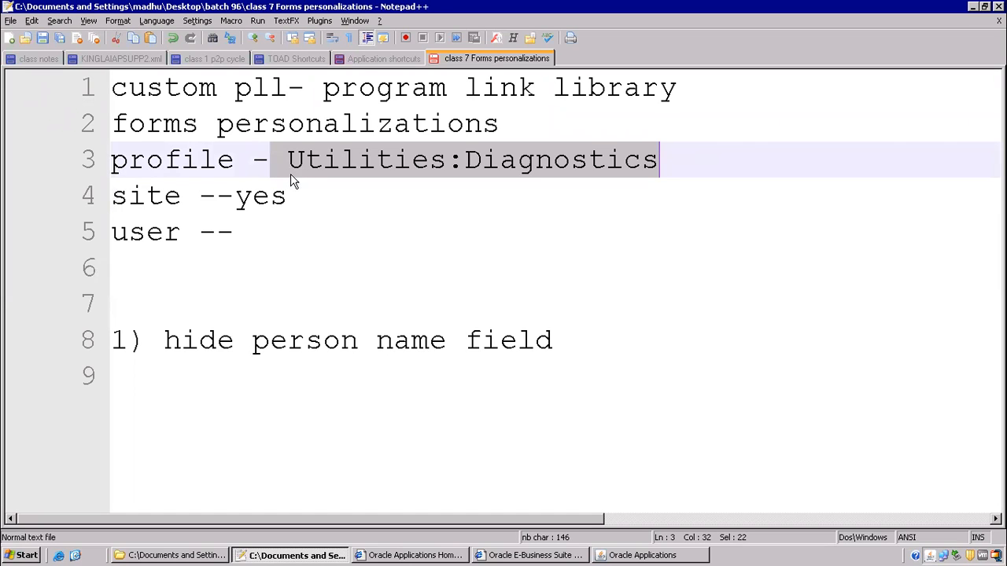
key("alt+Tab")
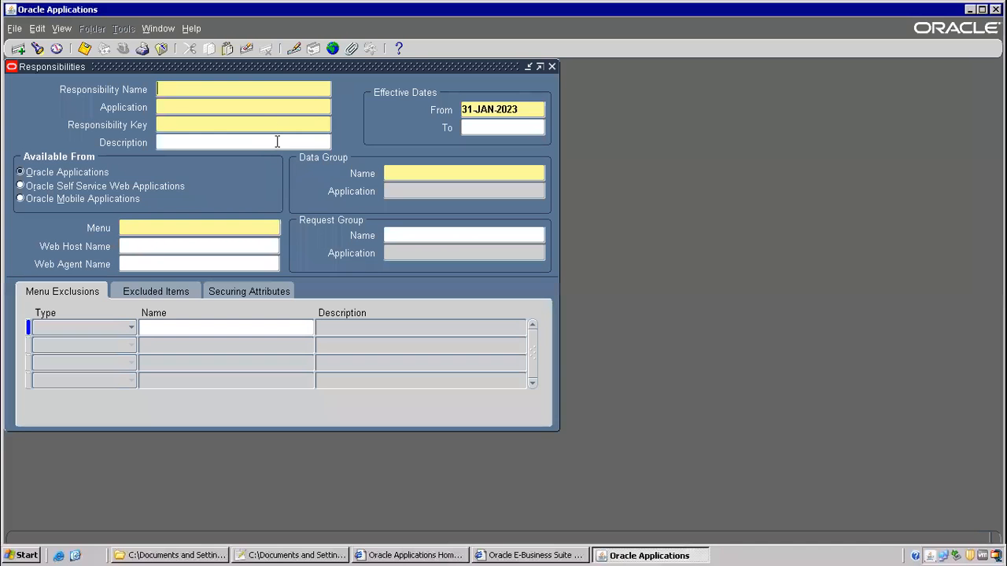
- Open Help > Diagnostics > Custom Code, then close the menus without choosing Personalize
left_click(192, 28)
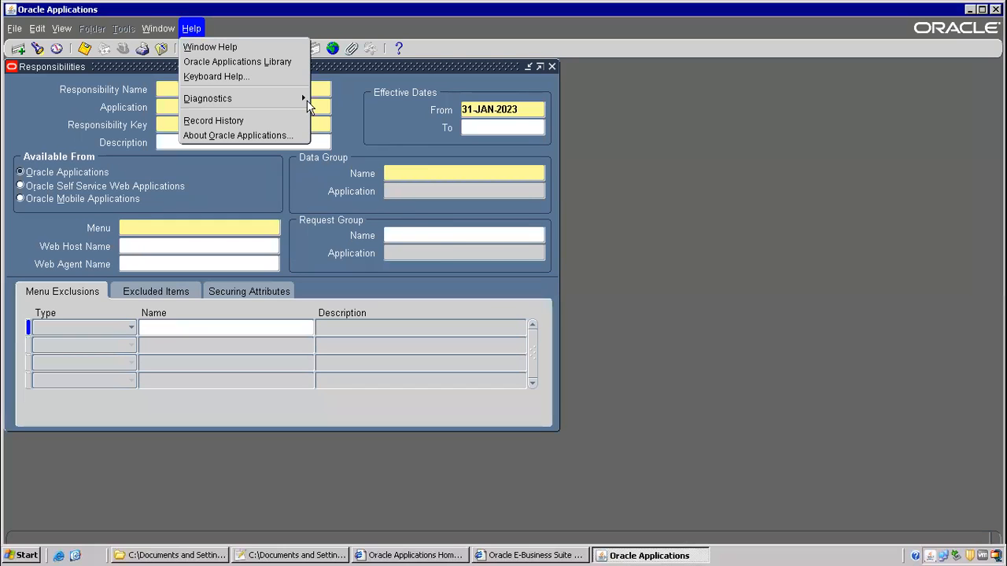
mouse_move(309, 104)
mouse_move(370, 203)
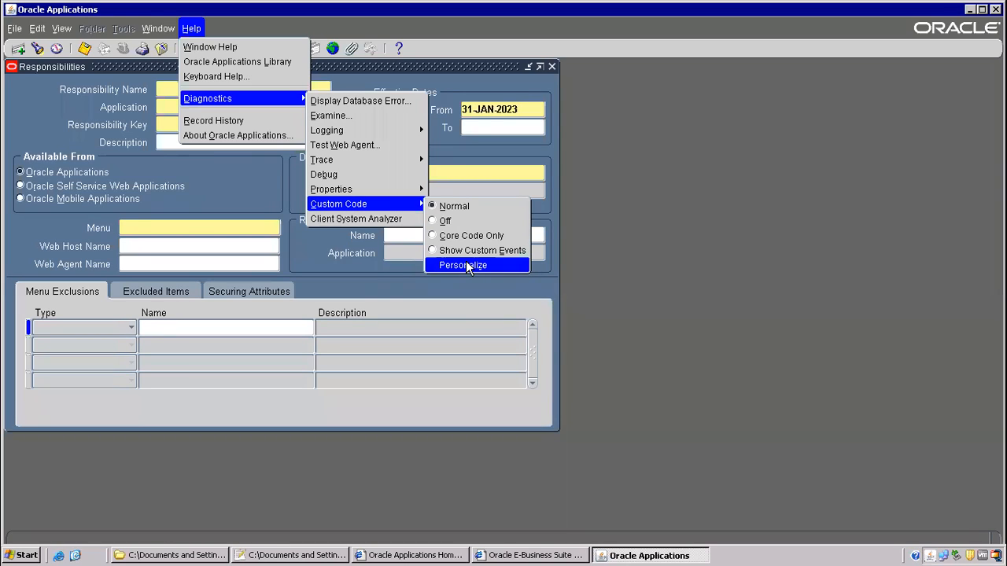
left_click(467, 265)
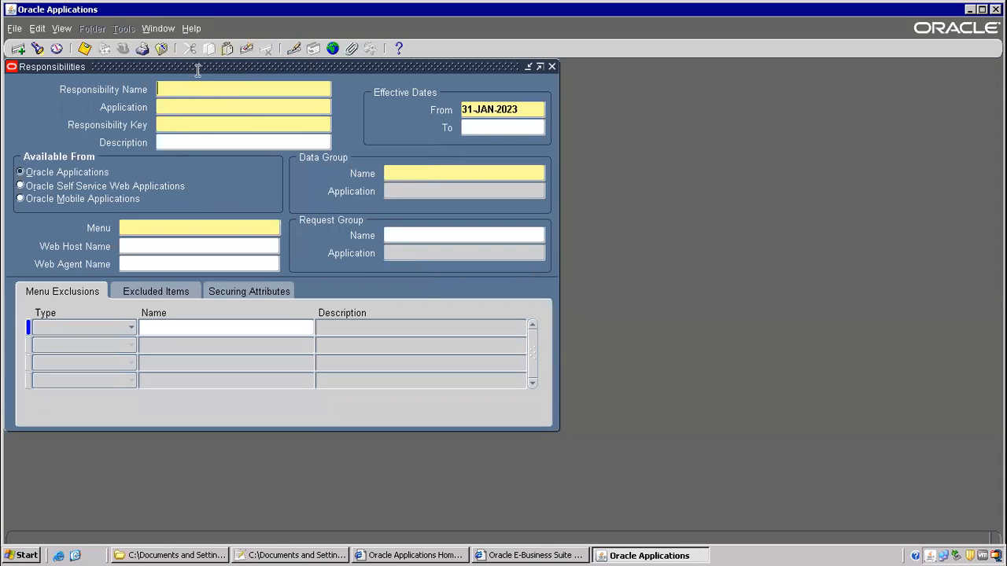
- Close Responsibilities and open the Users form via Security > User > Define
left_click(161, 49)
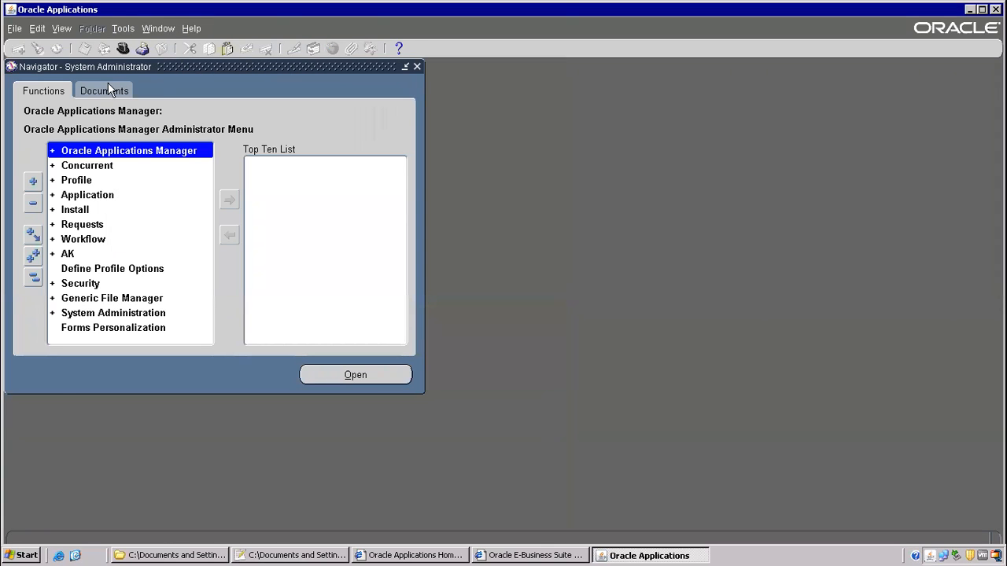
double_click(93, 269)
left_click(161, 49)
left_click(88, 297)
double_click(87, 284)
double_click(96, 297)
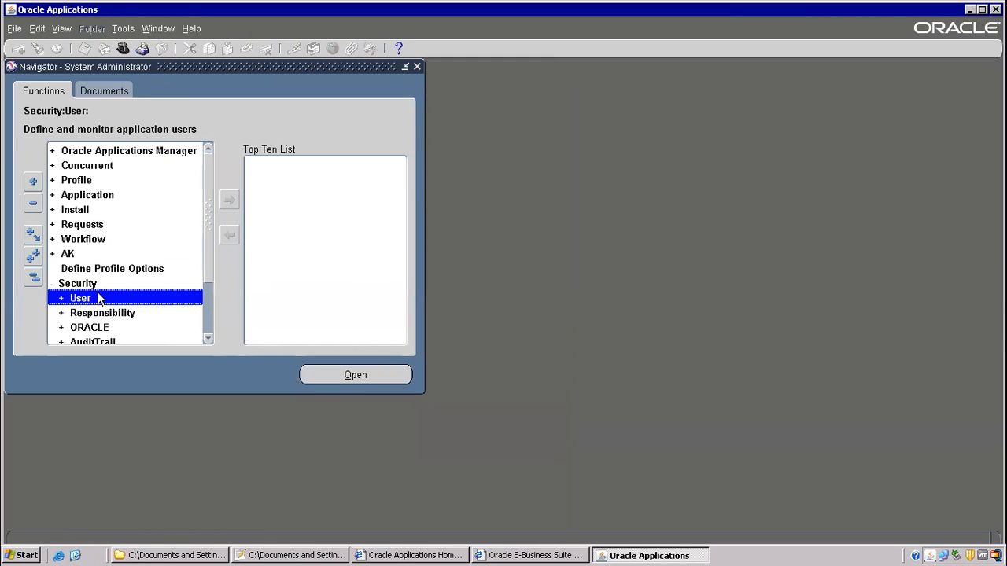
double_click(100, 315)
- Attempt Personalize on the Users form, dismiss the unavailable-function error, and close it
key("F11")
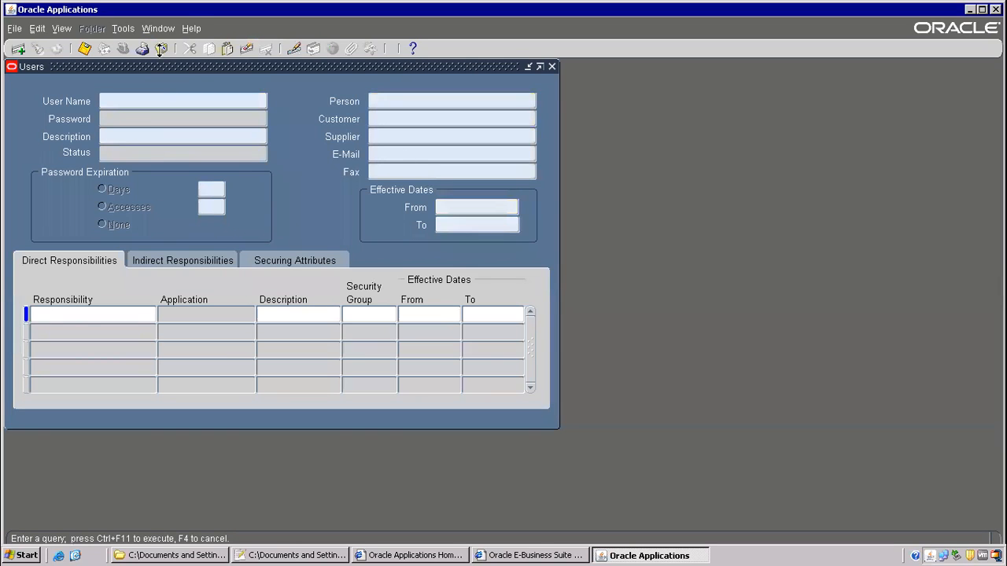
left_click(187, 32)
mouse_move(227, 99)
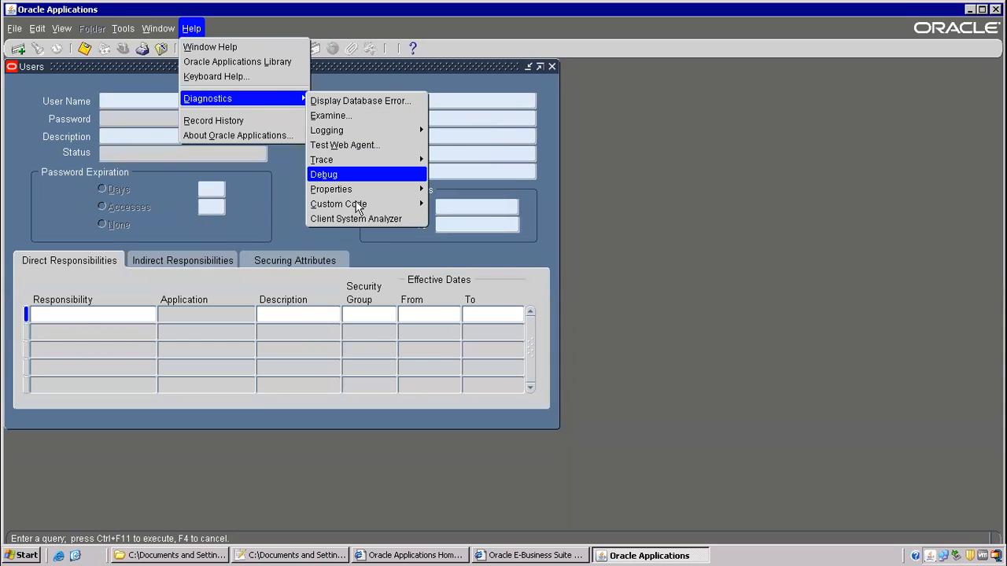
left_click(449, 265)
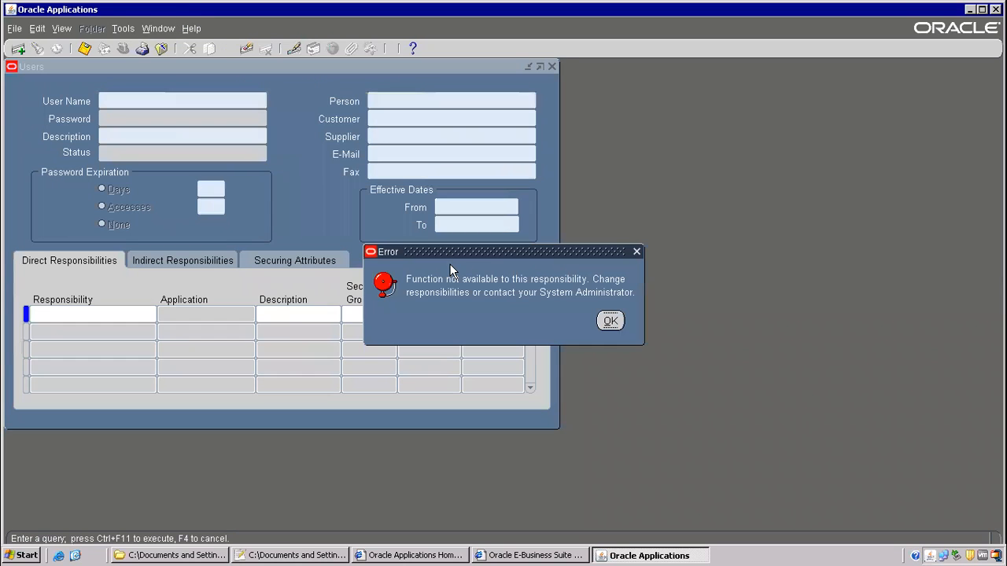
key("Return")
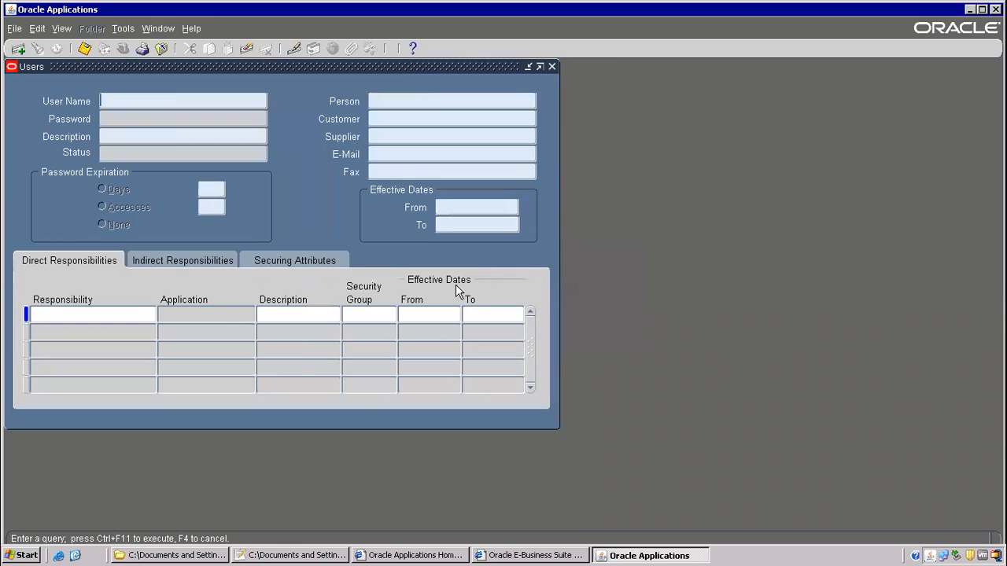
key("F4")
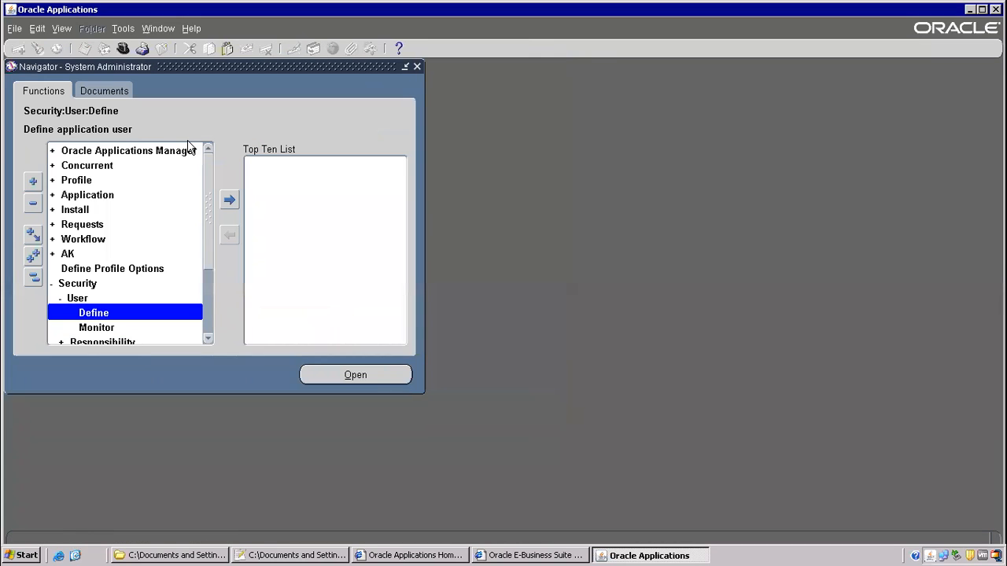
double_click(90, 180)
- Find the Utilities:Diagnostics profile values, including the user level for OPERATIONS
double_click(103, 198)
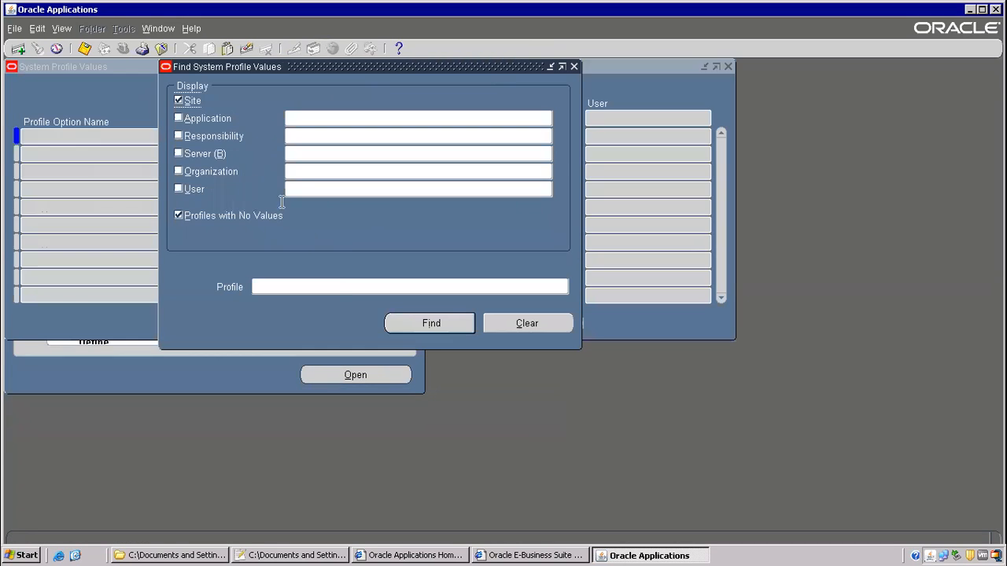
left_click(327, 288)
key("ctrl+v")
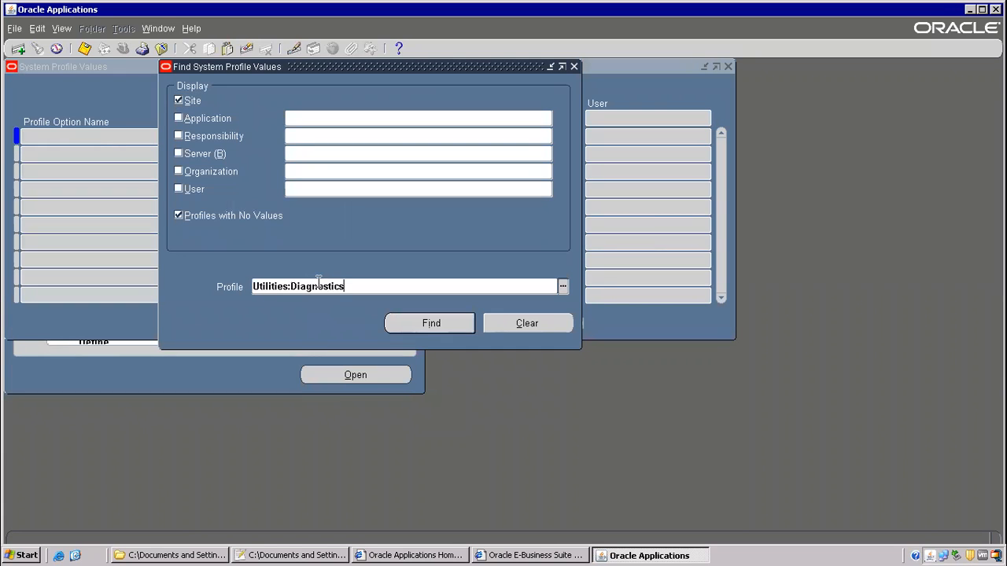
left_click(177, 189)
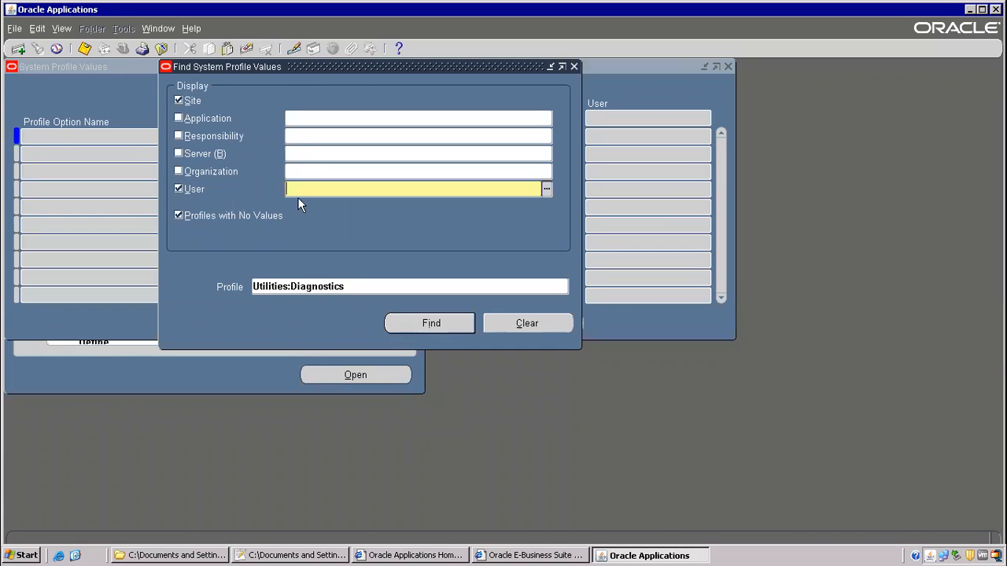
type("OPERATIONS")
key("Tab")
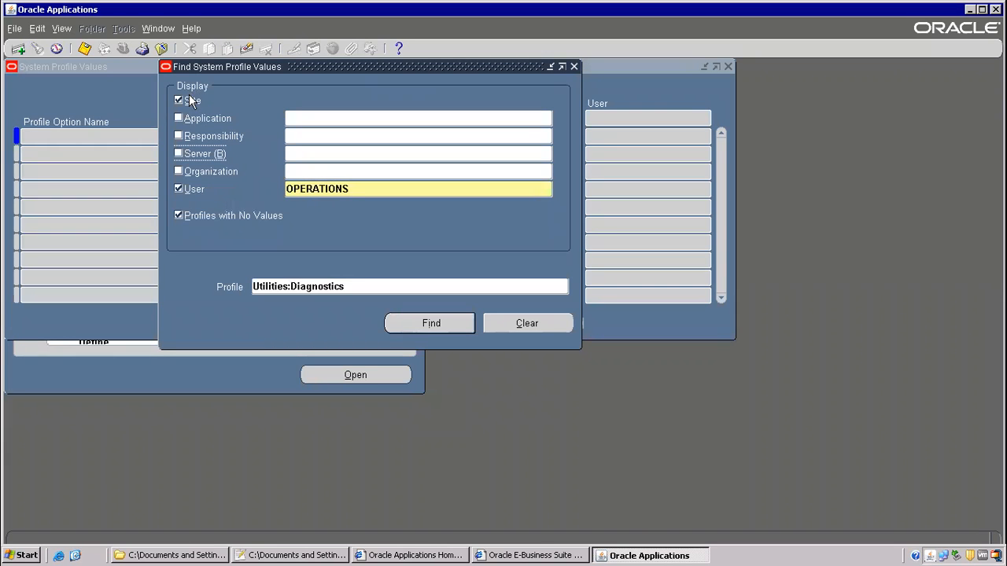
left_click(432, 326)
- Set the site value to Yes, clear the user value, and save
type("yes")
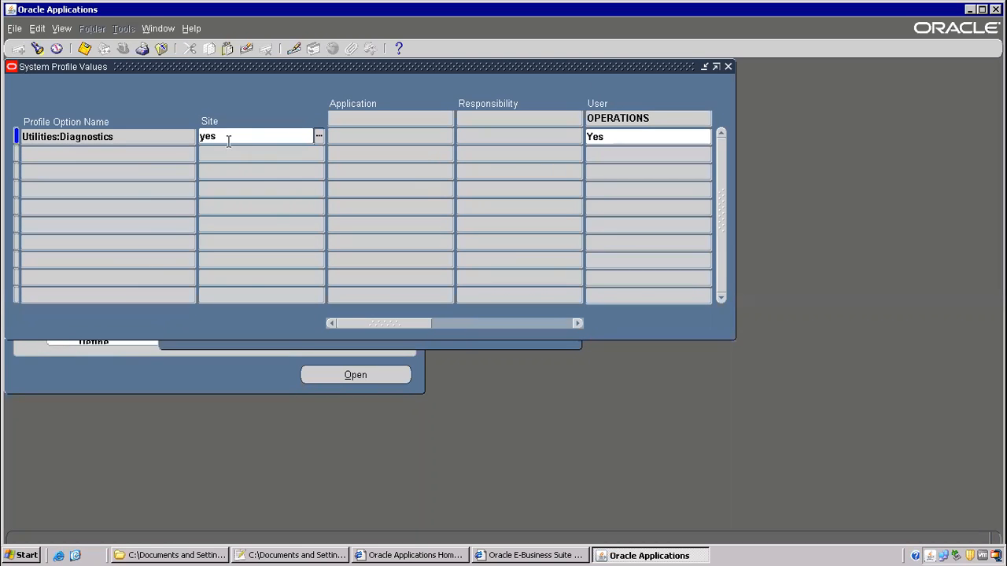
left_click(596, 136)
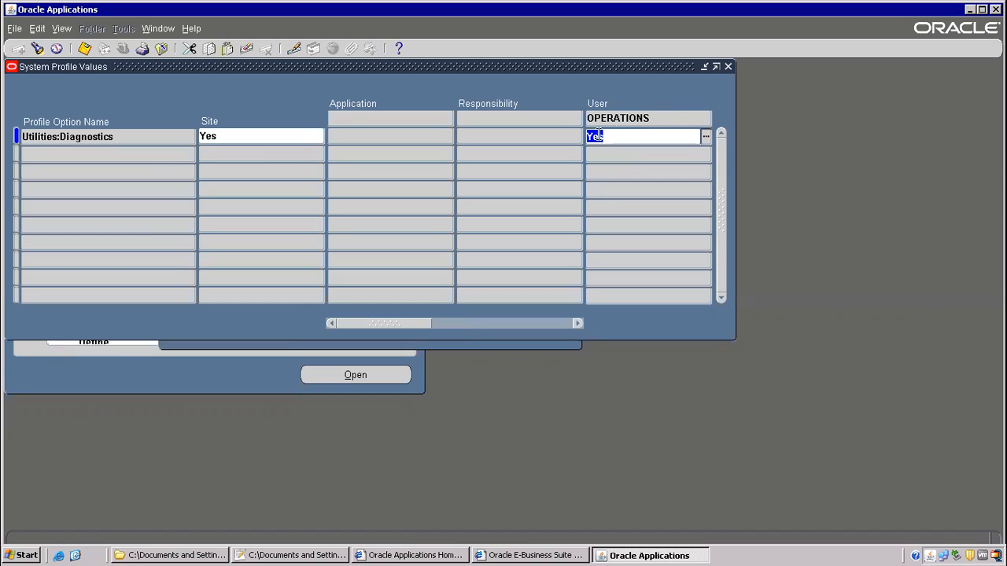
key("Delete")
left_click(83, 48)
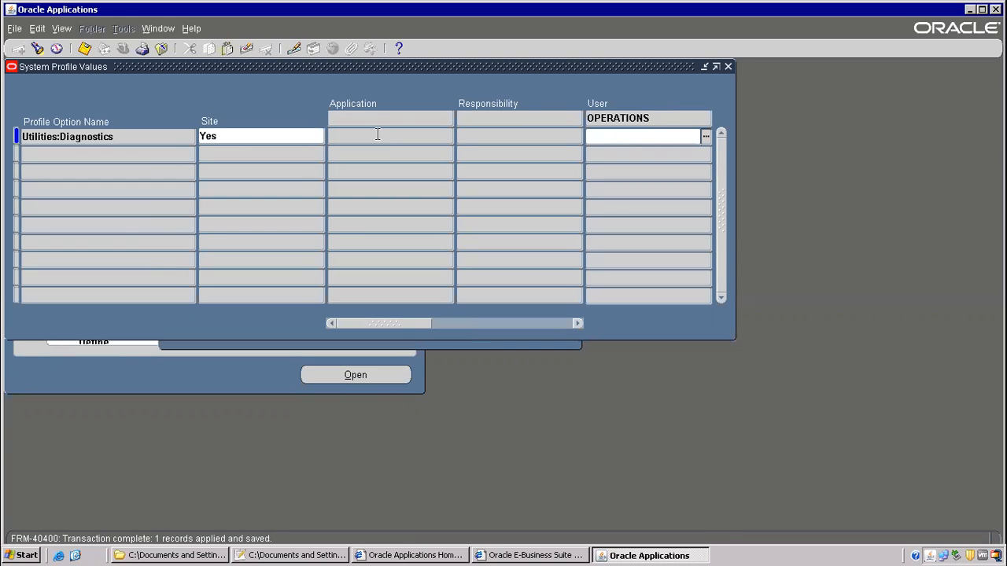
- Clear the OPERATIONS user value again after it showed No, and save
left_click_drag(217, 65, 238, 119)
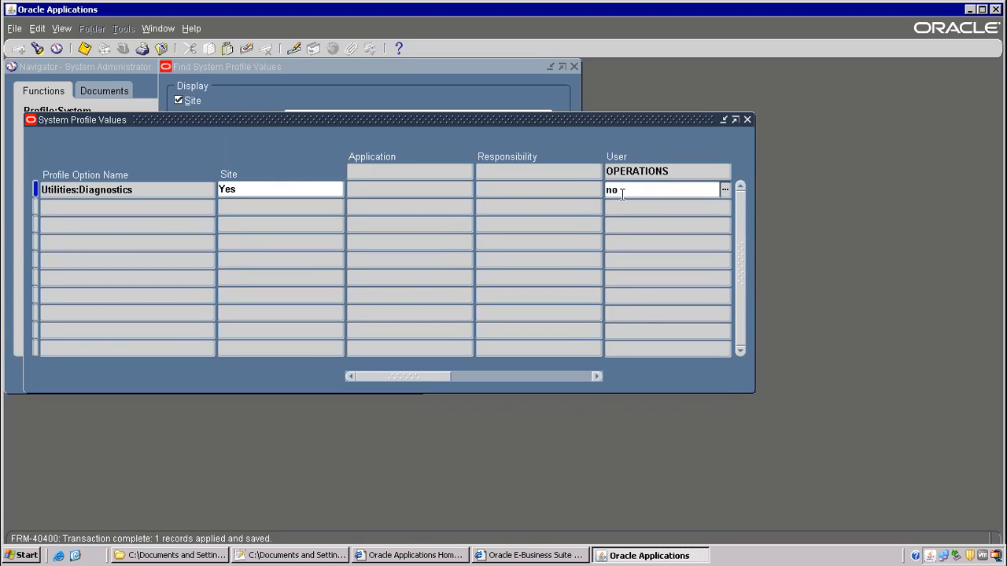
key("Tab")
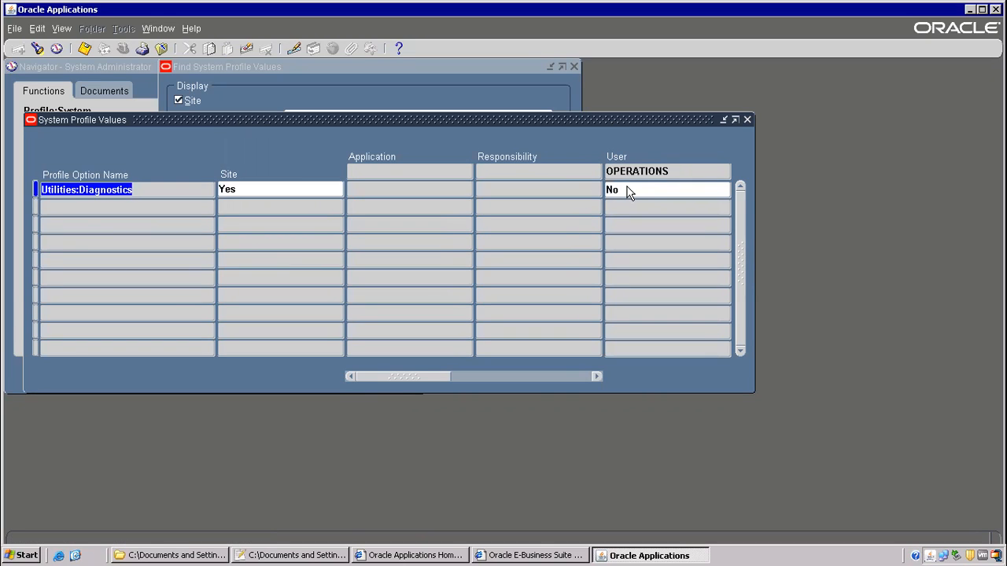
left_click(629, 193)
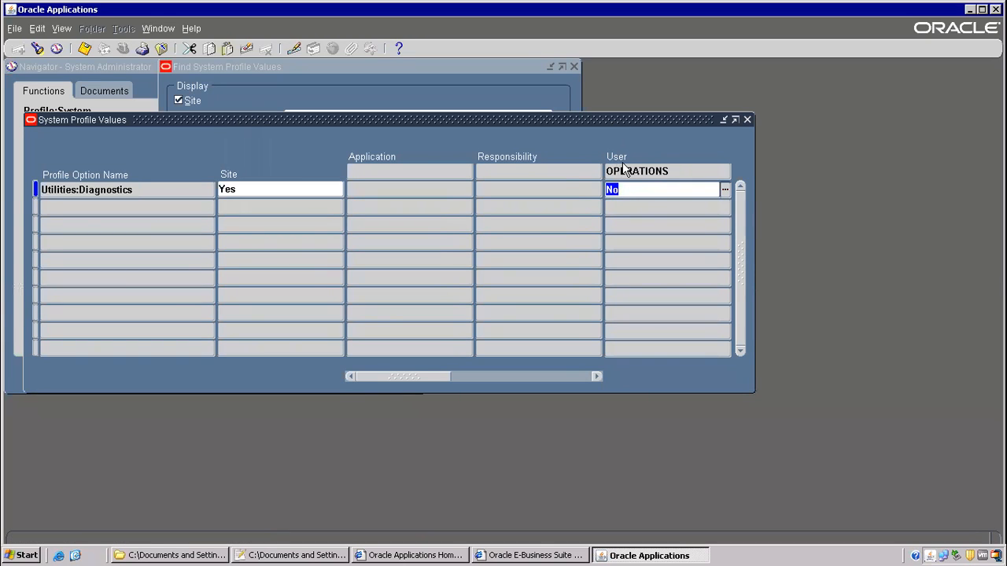
left_click(259, 189)
left_click(639, 191)
key("Delete")
left_click(82, 50)
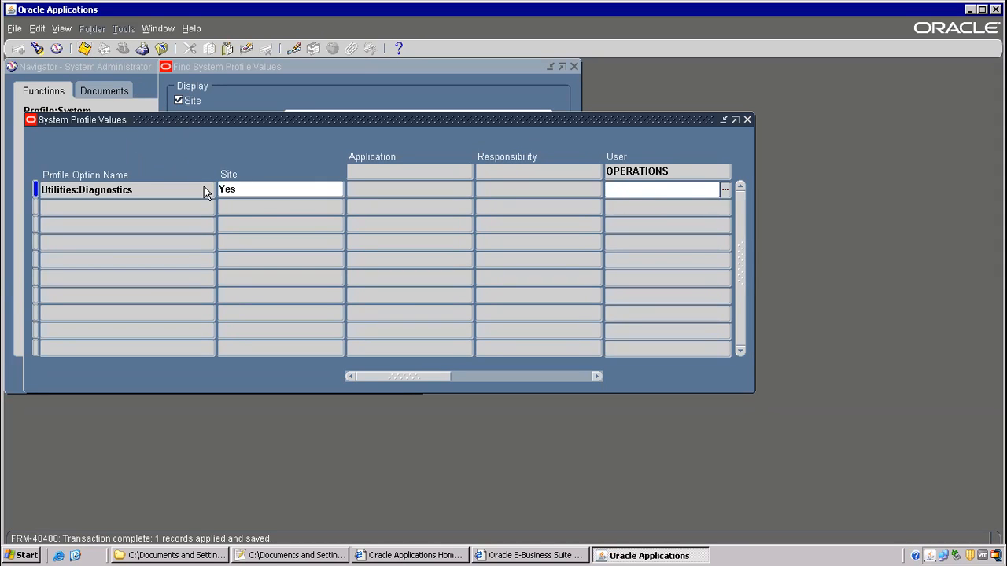
- Close the profile windows and check the logged-in user in About Oracle Applications
key("F4")
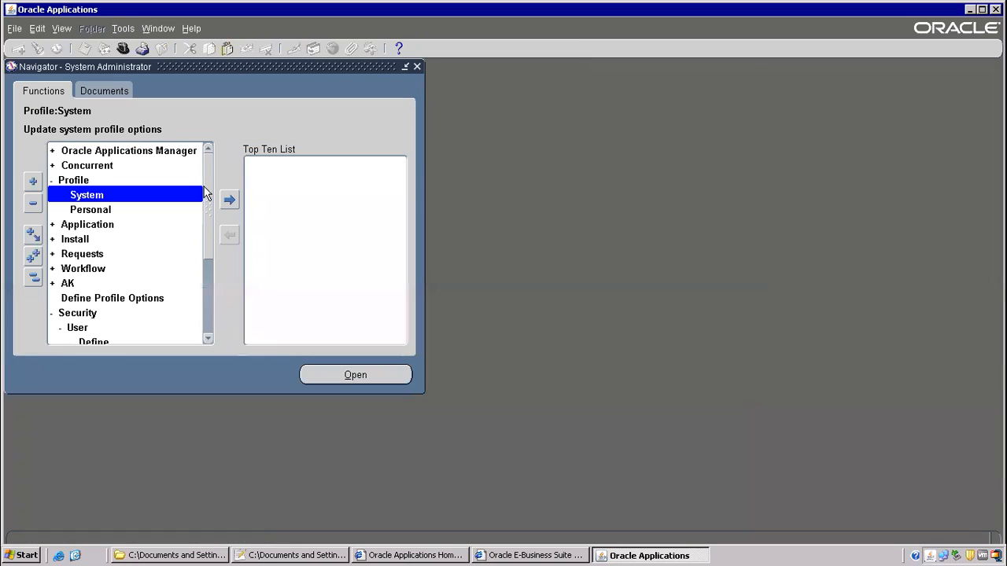
key("alt+t")
key("o")
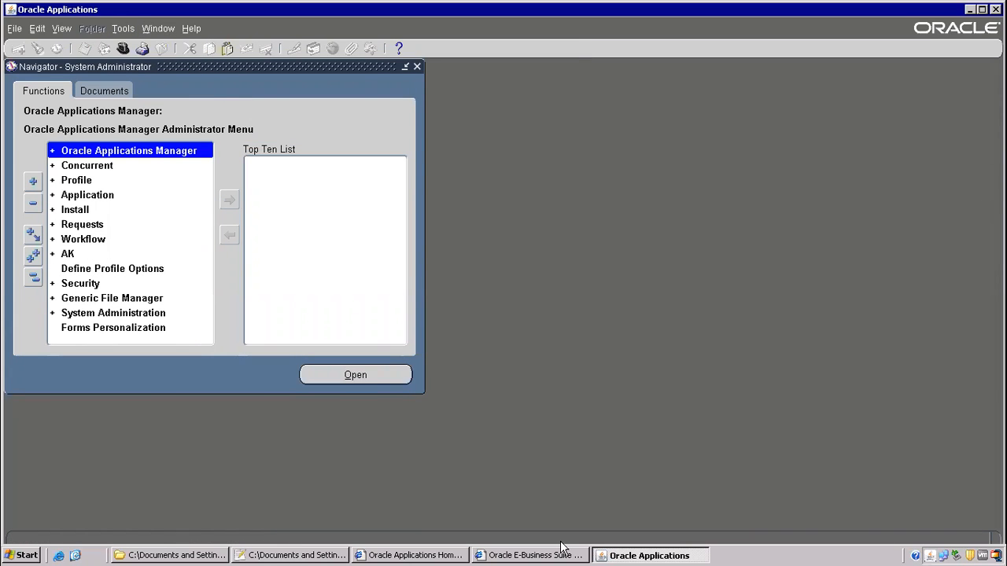
left_click(192, 28)
left_click(236, 133)
left_click_drag(394, 320, 531, 317)
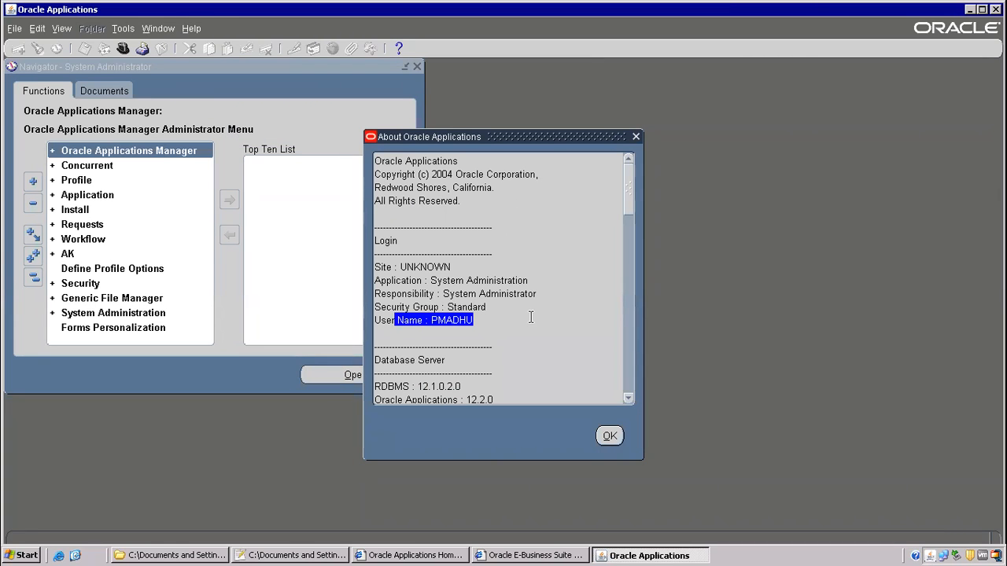
left_click(609, 437)
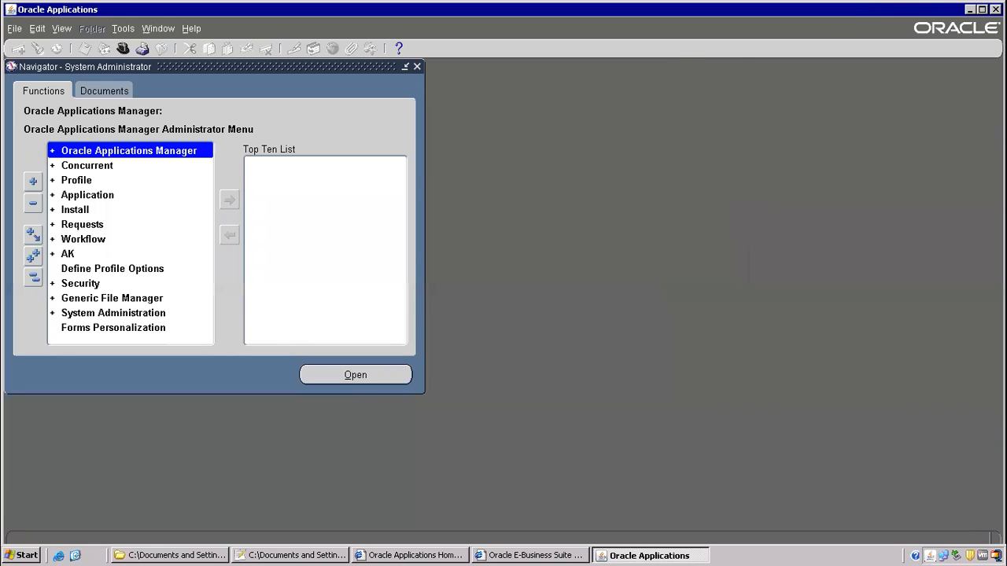
- Exit Oracle Applications, returning to the Notepad++ class notes
left_click(995, 10)
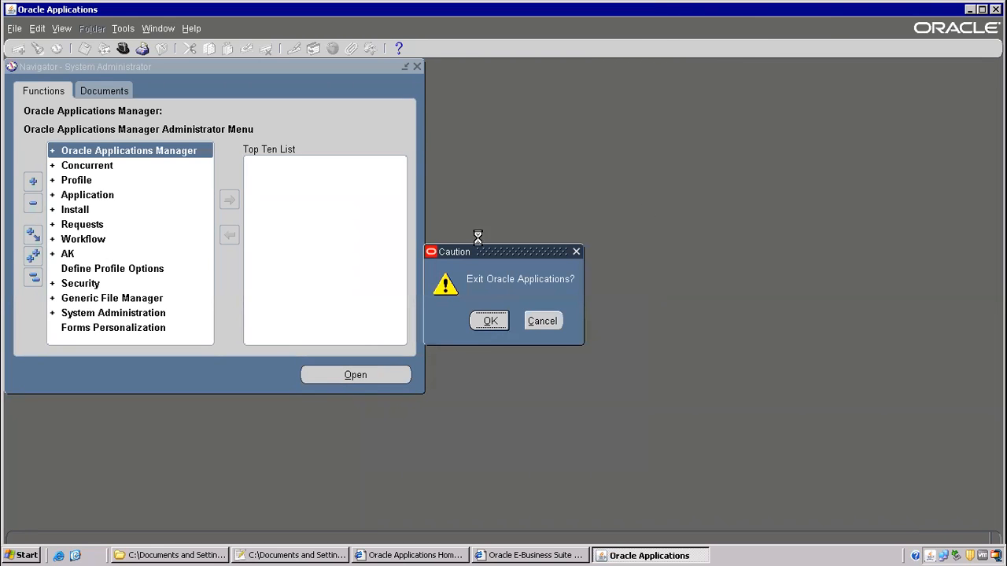
key("Return")
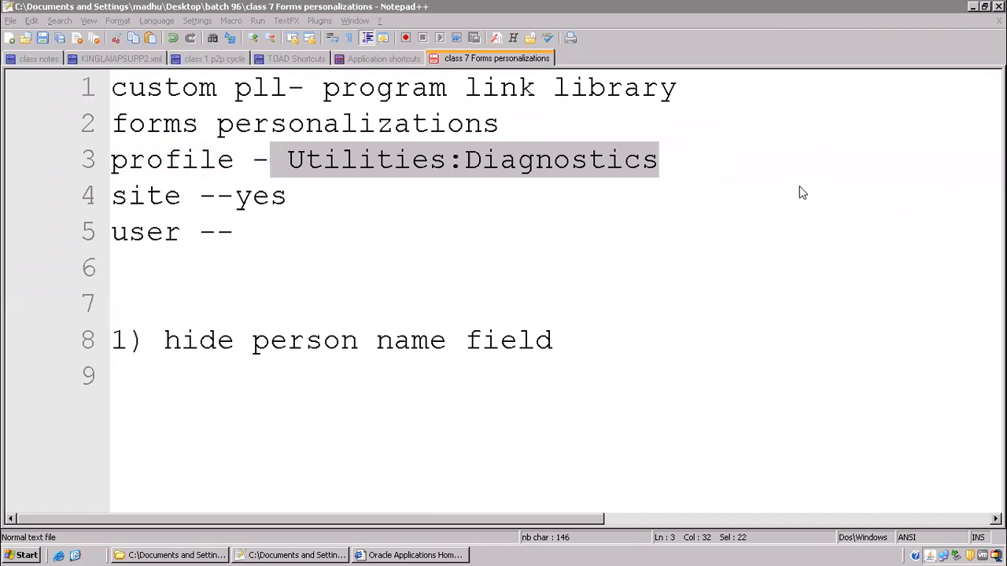
left_click(380, 228)
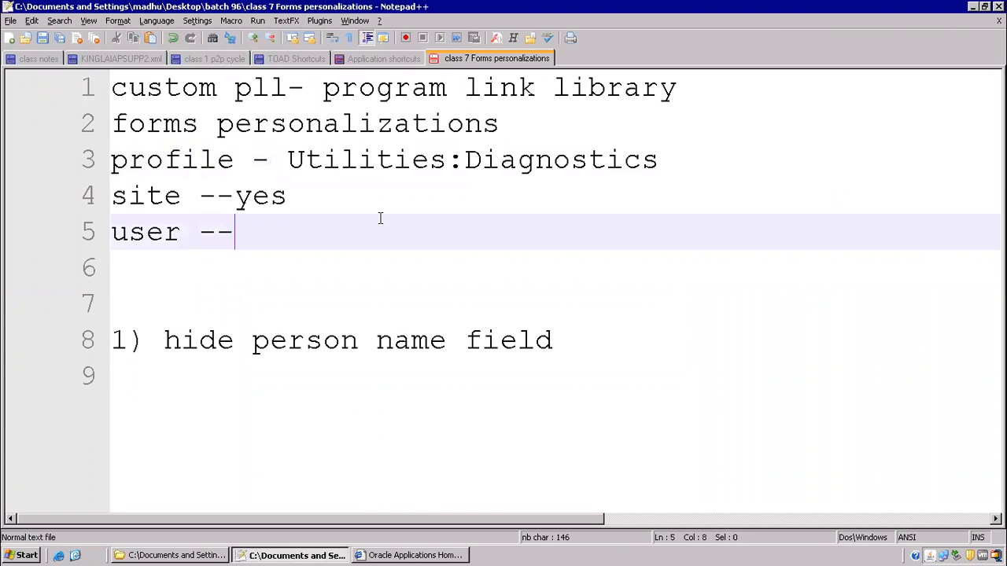
- Log out, sign in with the other user's password, and open Alert Manager's Distribution List form
left_click(380, 555)
left_click(848, 104)
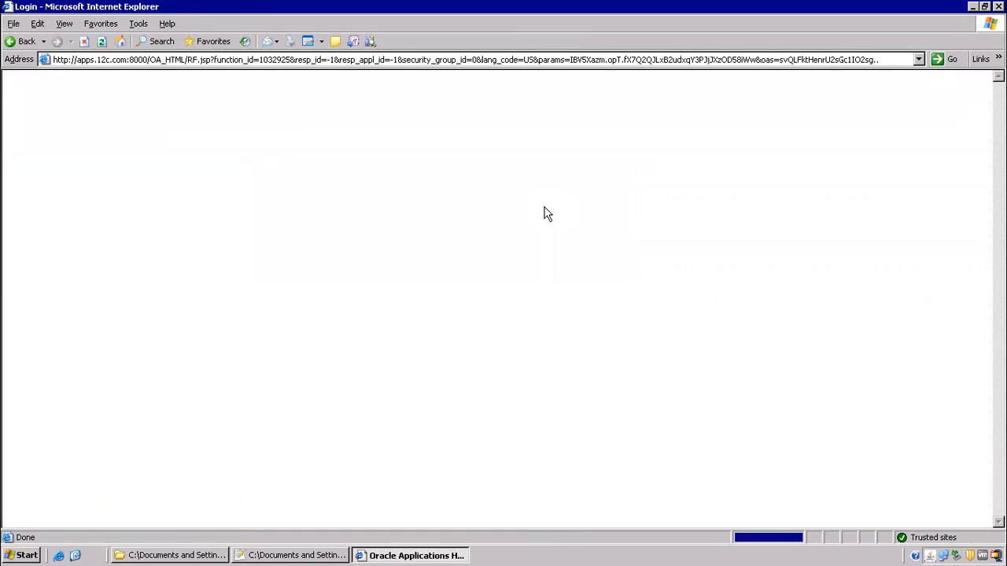
type("operations")
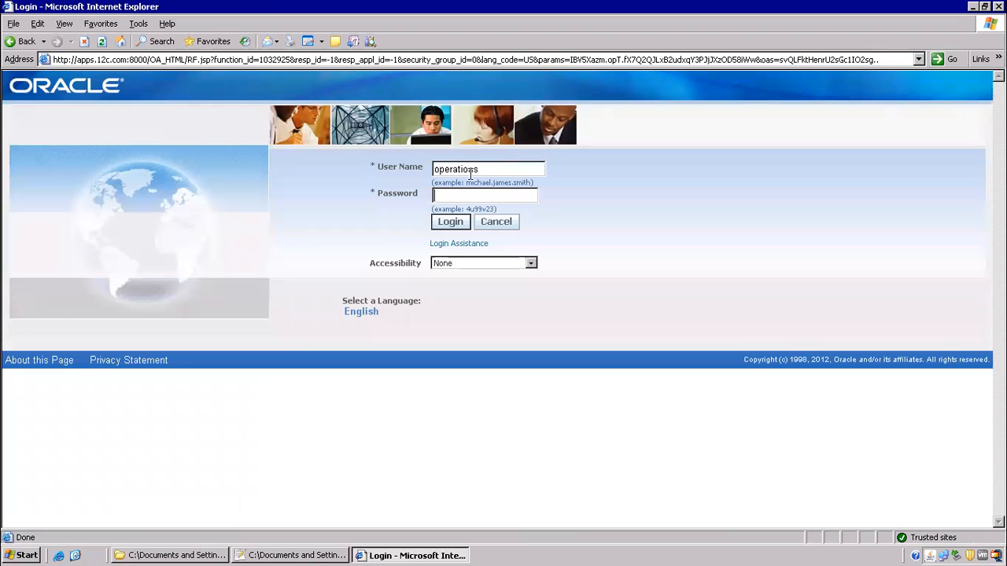
type("welcome")
key("Return")
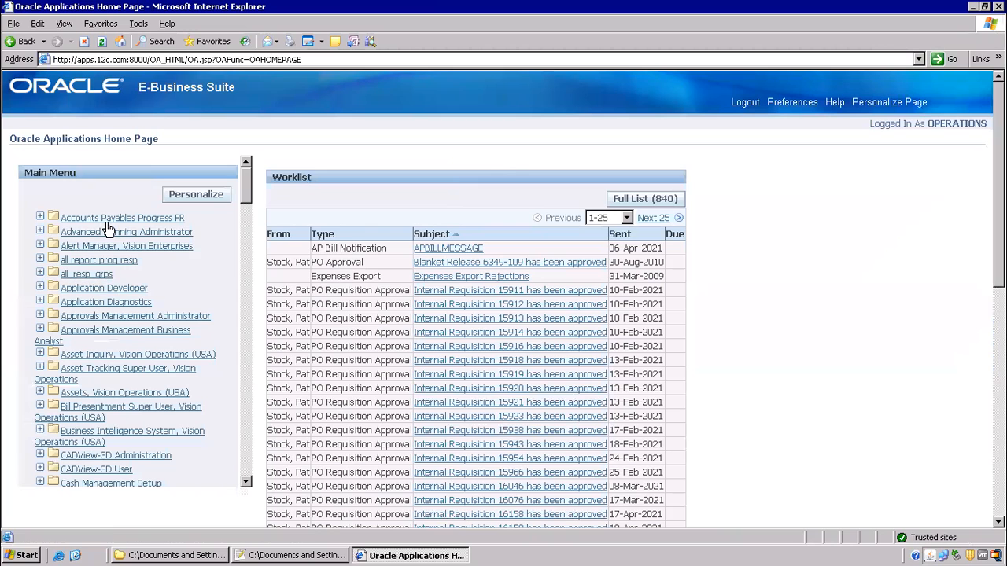
left_click(77, 250)
left_click(90, 263)
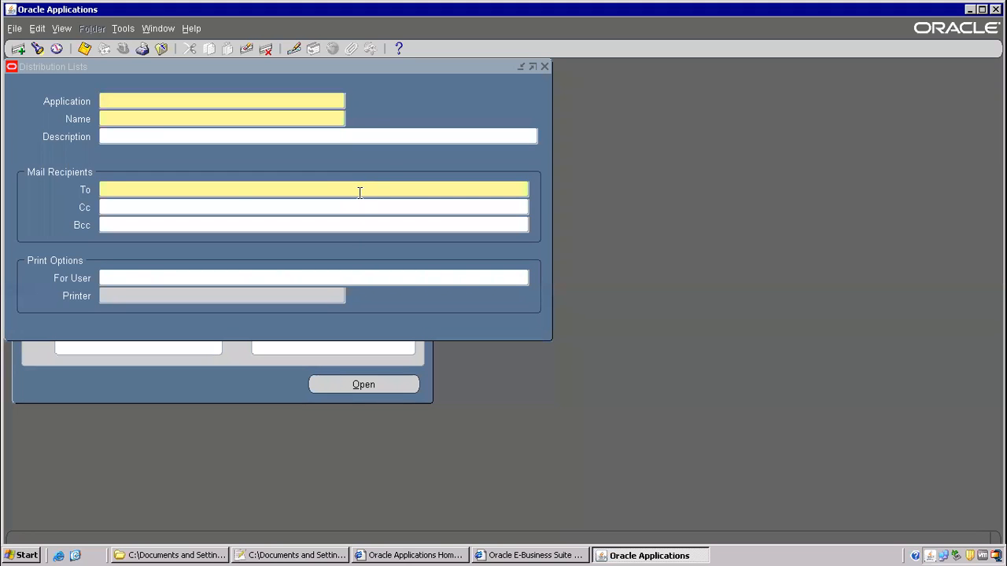
- Close Distribution Lists, switch to System Administrator, and open Security > User > Define
left_click(162, 49)
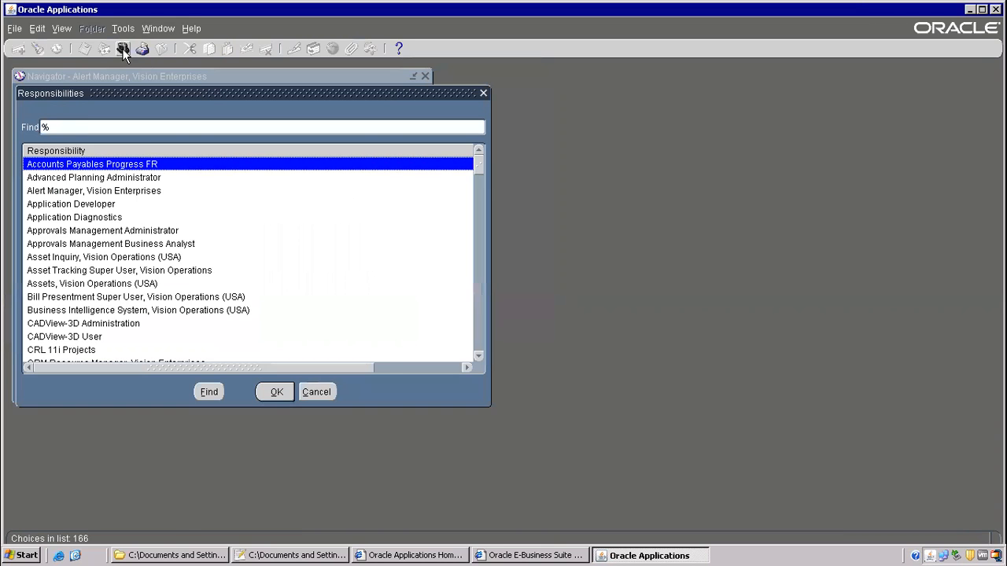
type("system Administrat")
key("Down")
key("Down")
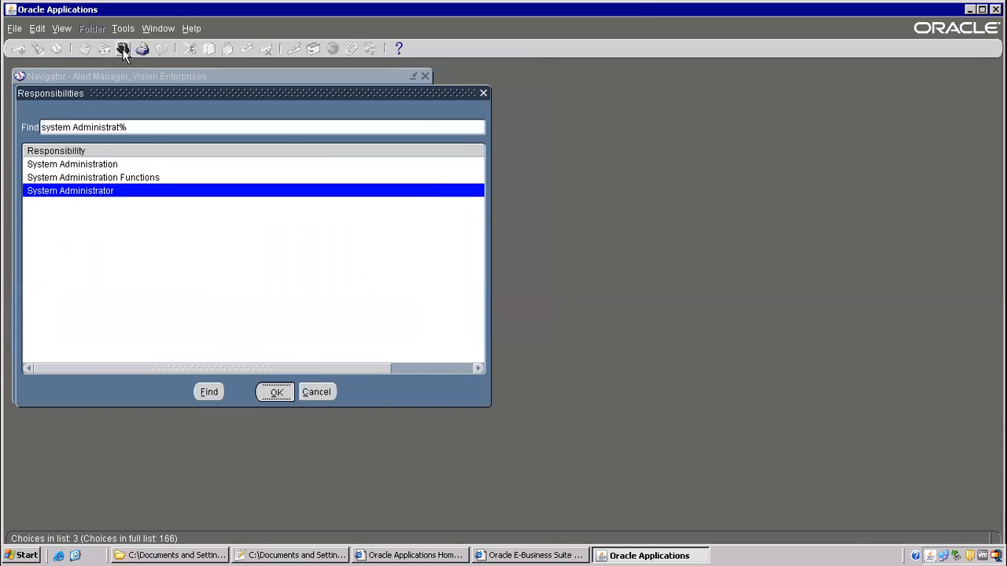
key("Return")
double_click(87, 295)
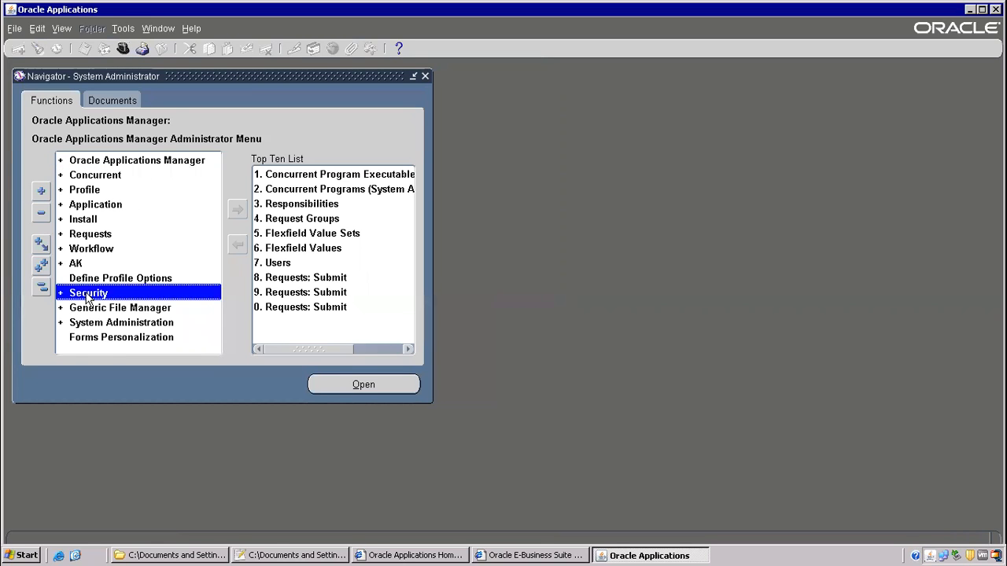
double_click(94, 309)
double_click(89, 323)
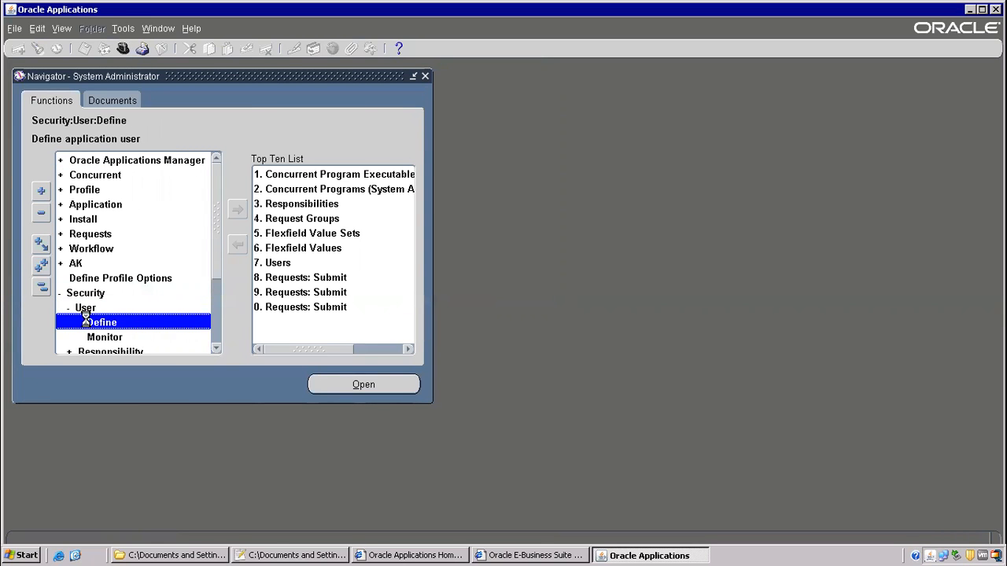
left_click(319, 555)
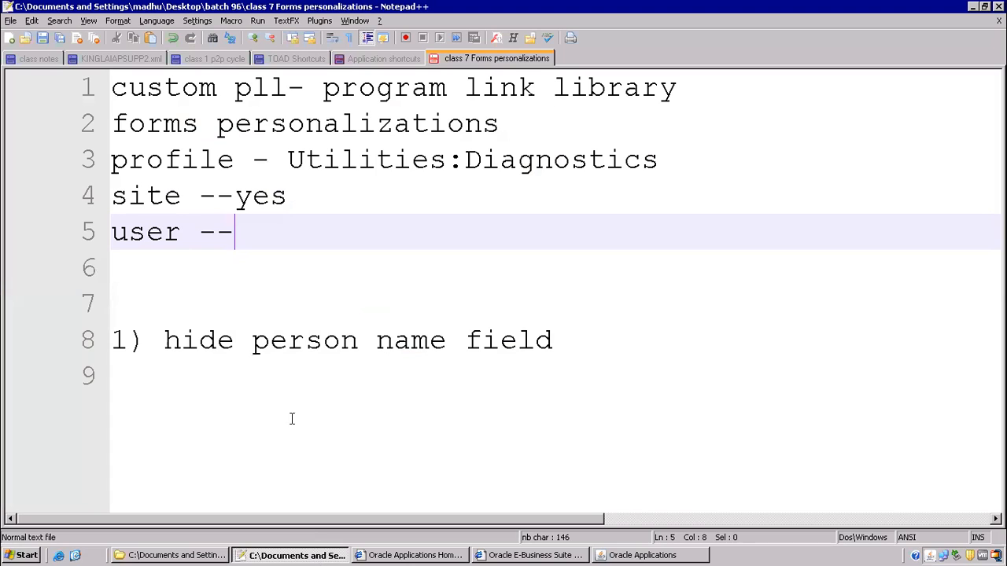
left_click_drag(146, 160, 465, 160)
left_click_drag(571, 153, 643, 162)
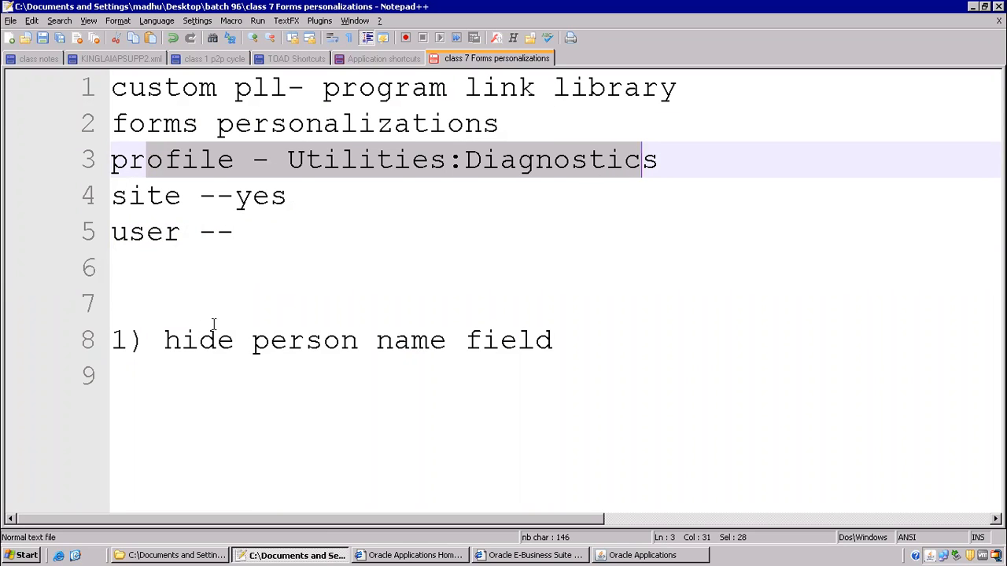
left_click_drag(164, 334, 536, 339)
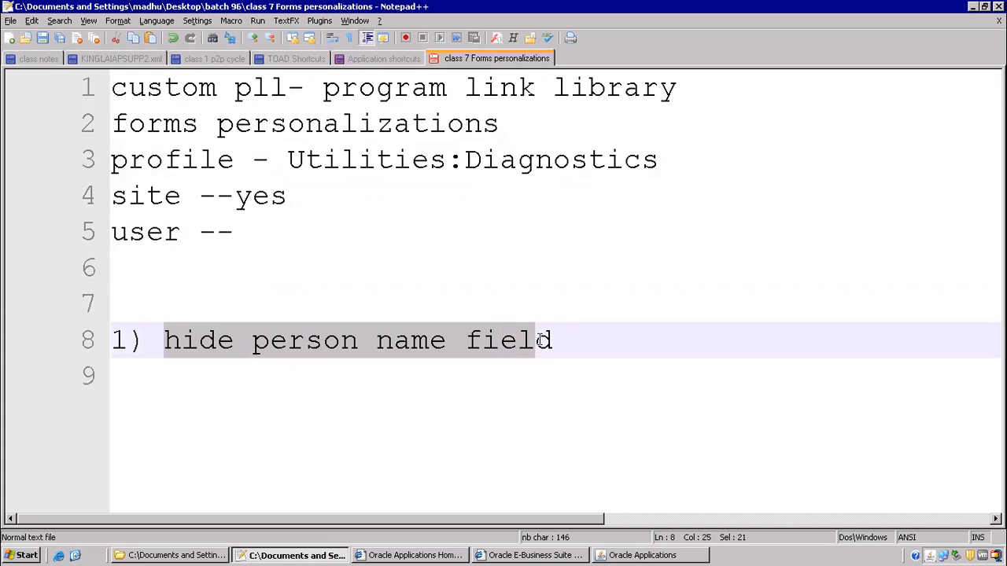
left_click(622, 555)
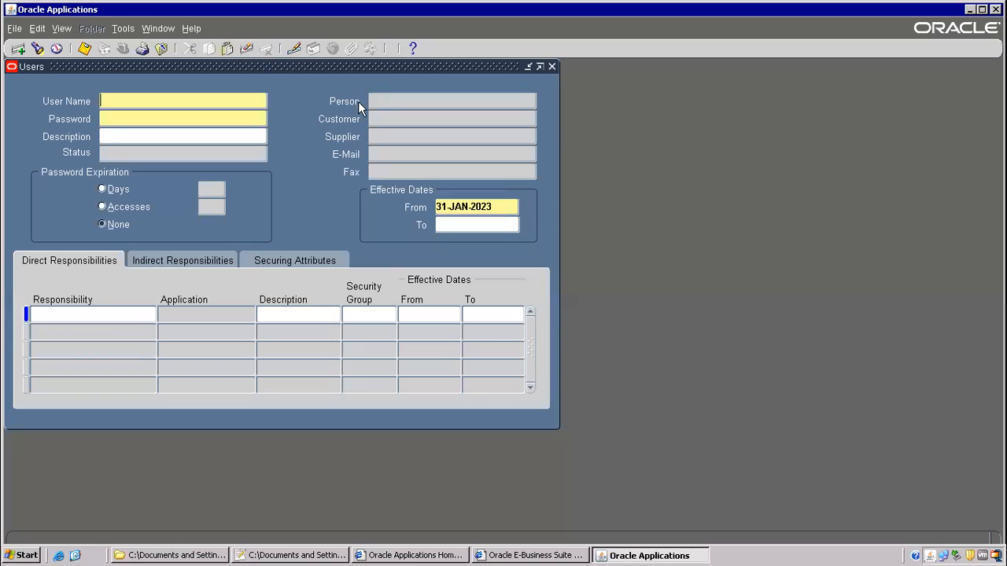
- Try Custom Code > Personalize on the Users form, dismiss the error, and close the form
left_click(193, 30)
mouse_move(254, 99)
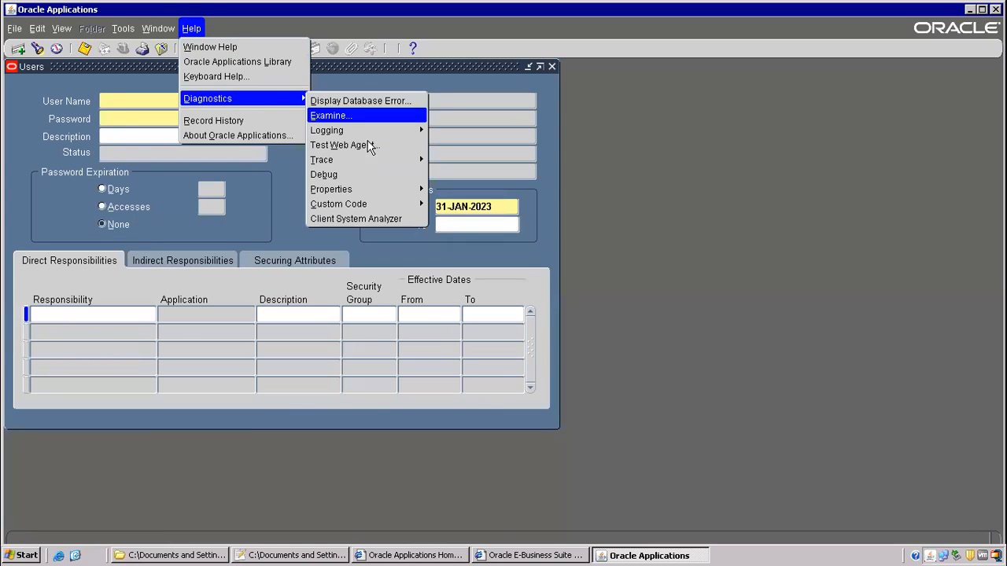
mouse_move(364, 202)
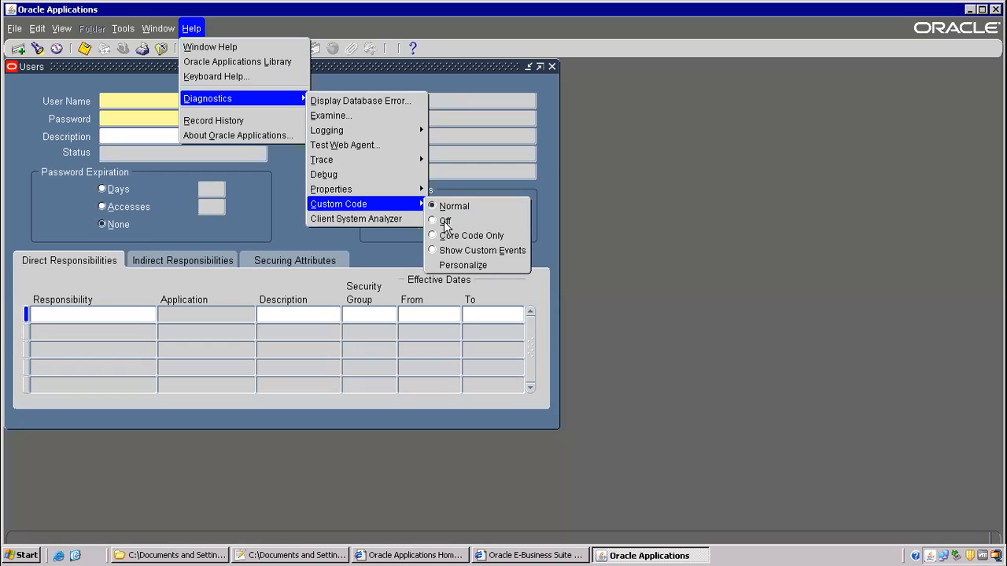
left_click(463, 265)
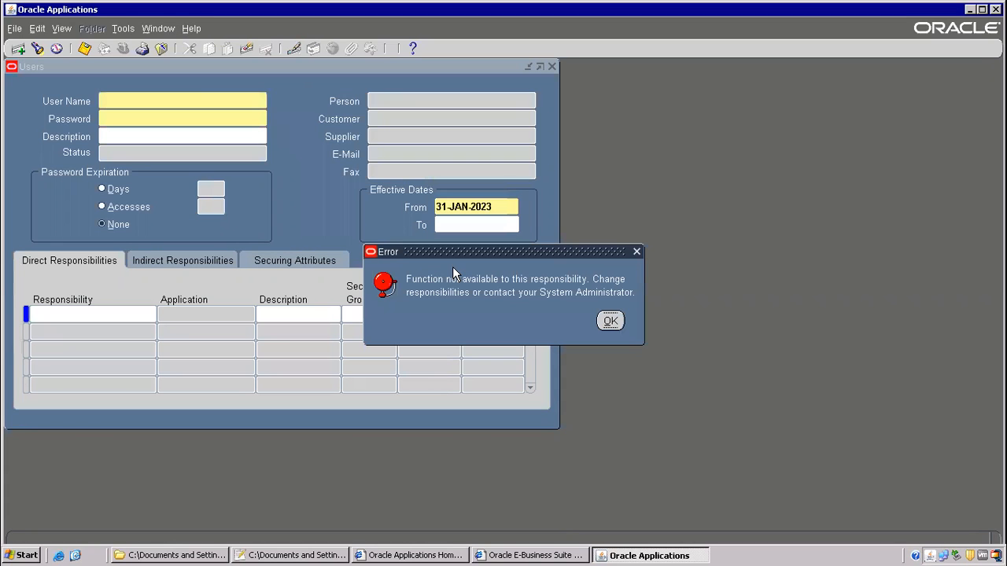
left_click(611, 322)
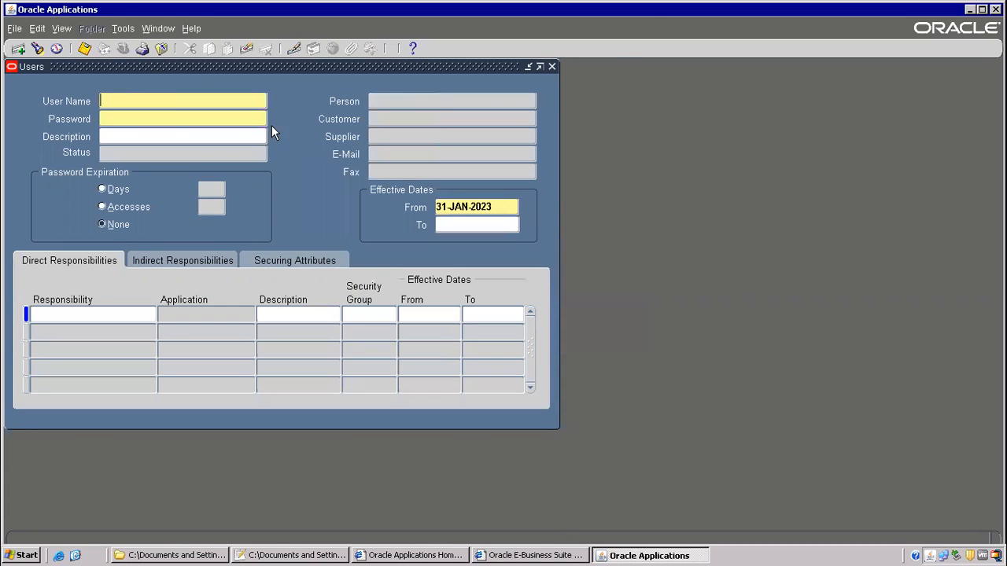
left_click(158, 49)
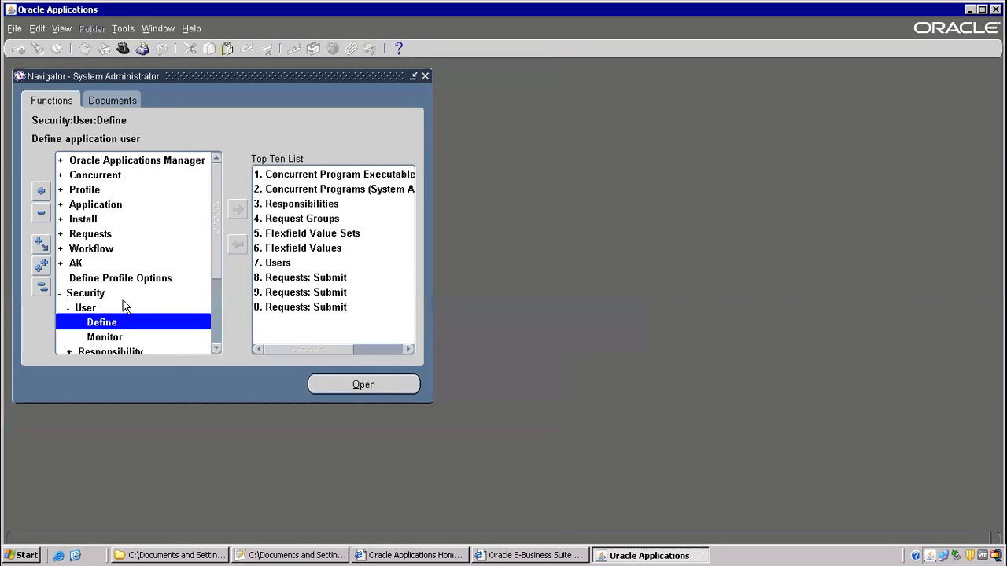
- Search System profile values for Utilities:Diagnostics, then close the form
left_click(95, 177)
double_click(91, 191)
double_click(109, 206)
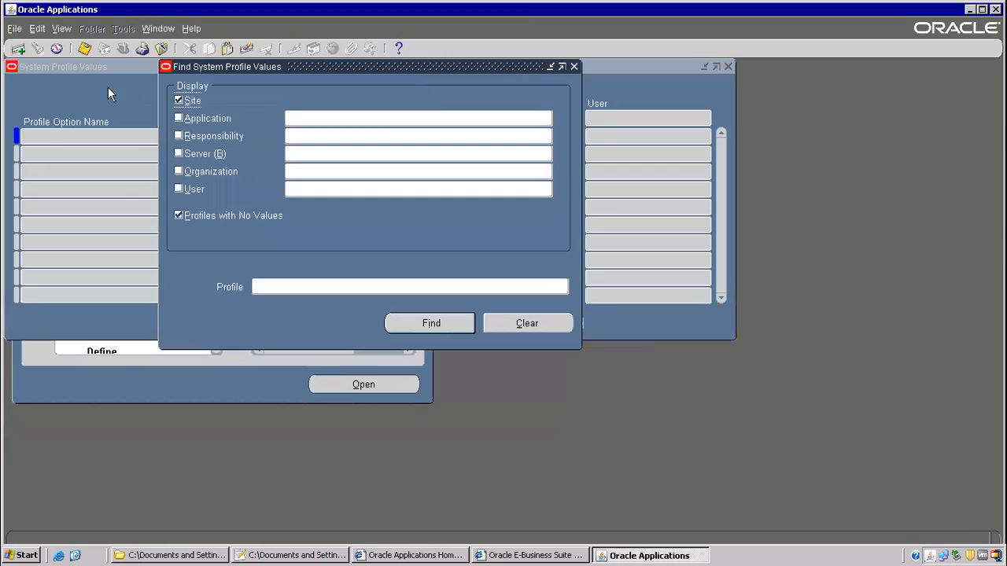
left_click(275, 286)
type("Utilities:Diagnostics")
left_click(428, 327)
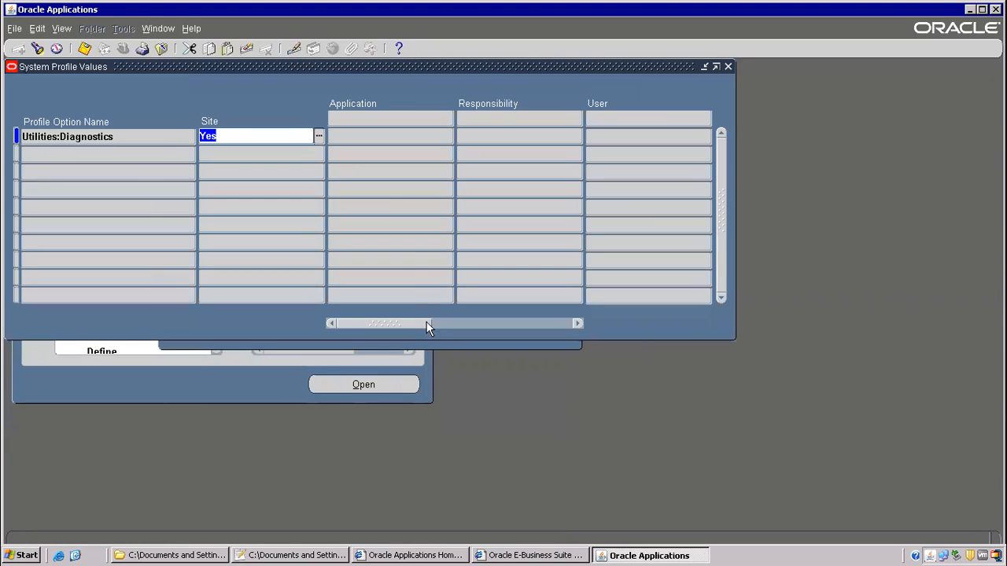
left_click_drag(412, 320, 269, 312)
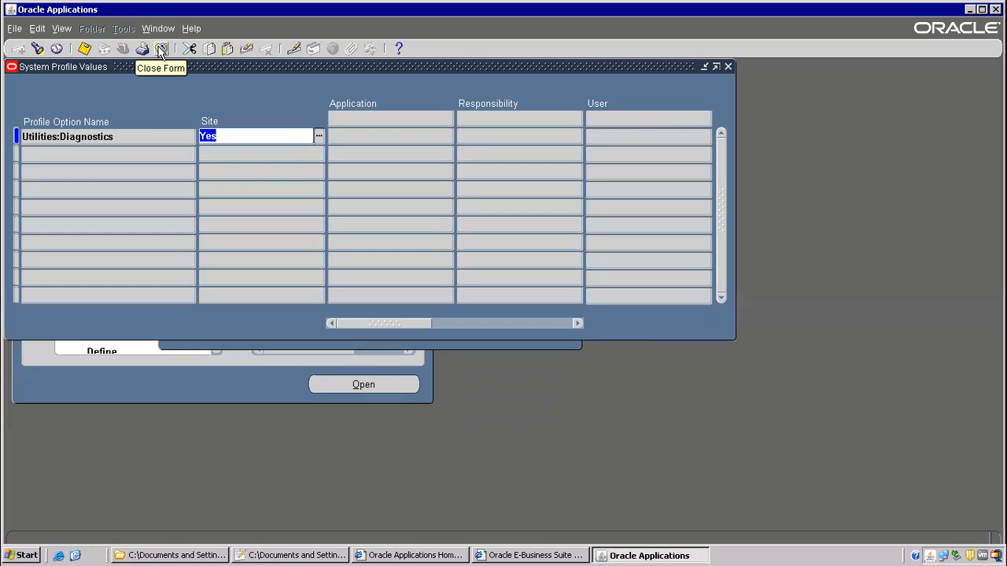
left_click(731, 66)
- Search Utilities:Diagnostics again, including the OPERATIONS user-level value
double_click(110, 203)
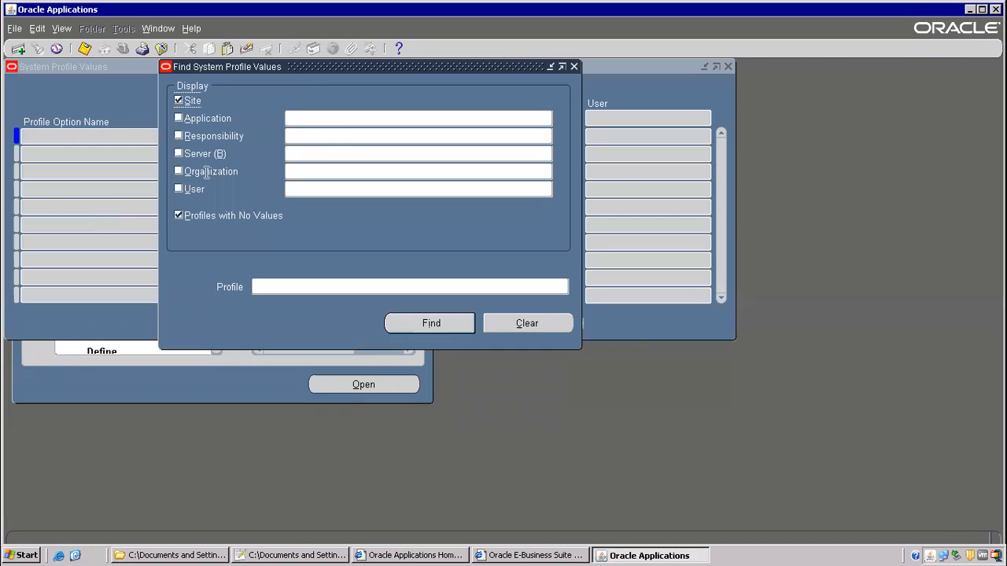
left_click(288, 285)
type("Utilities:Diagnostics")
left_click(178, 189)
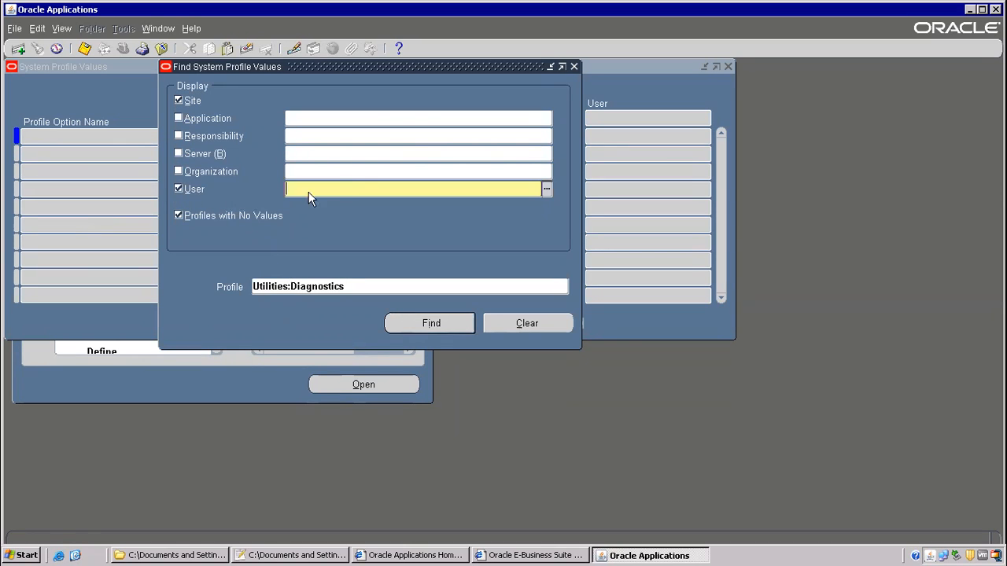
type("OPERATIONS")
key("Tab")
left_click(435, 323)
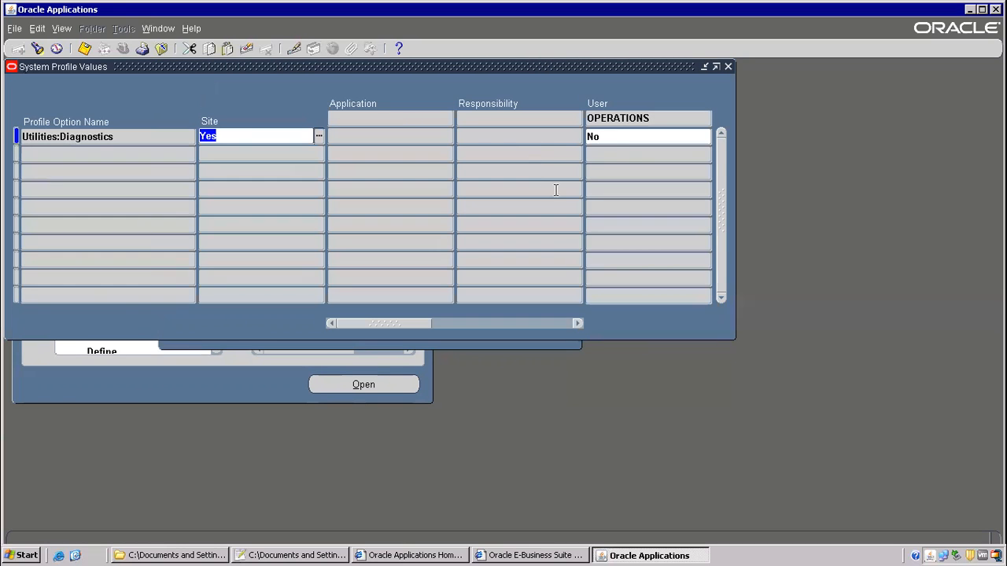
- Delete the OPERATIONS user value No, save, and close the form
left_click(612, 140)
key("BackSpace")
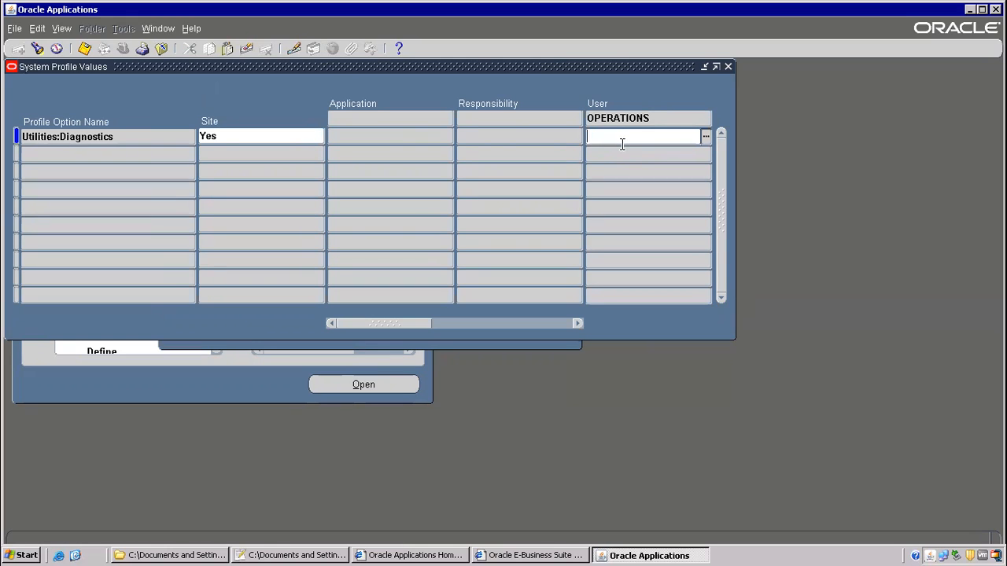
left_click(84, 49)
key("F4")
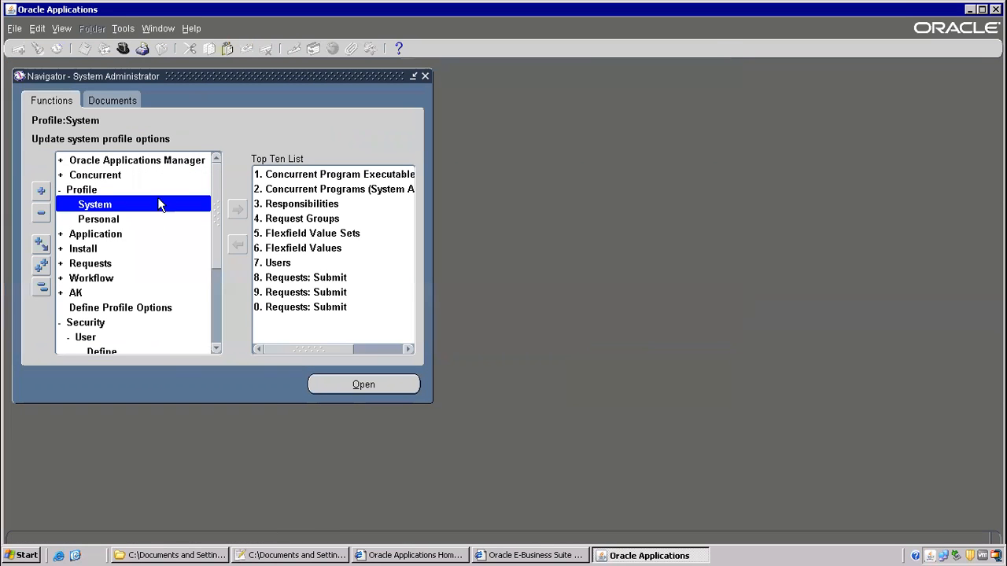
double_click(105, 352)
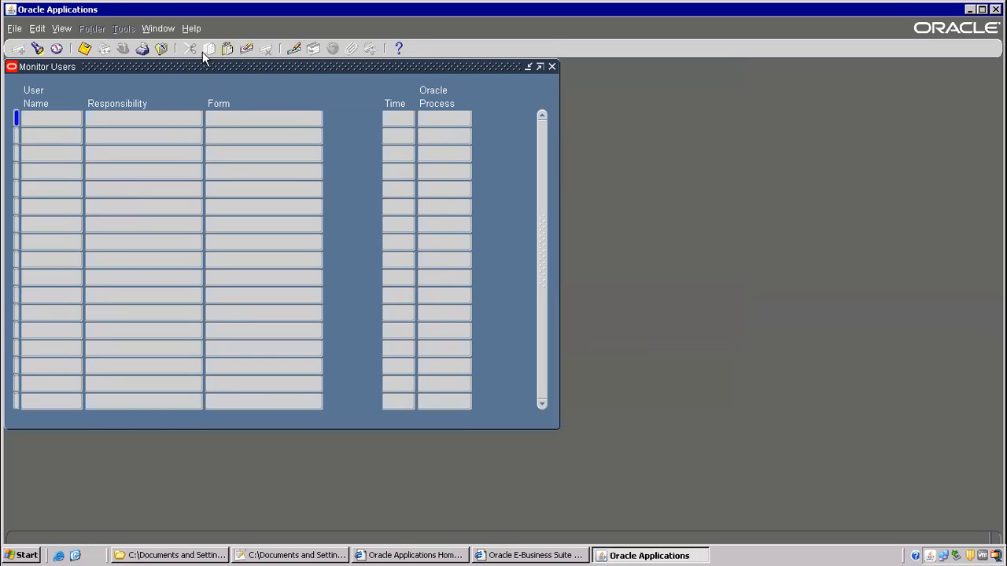
left_click(160, 48)
double_click(105, 337)
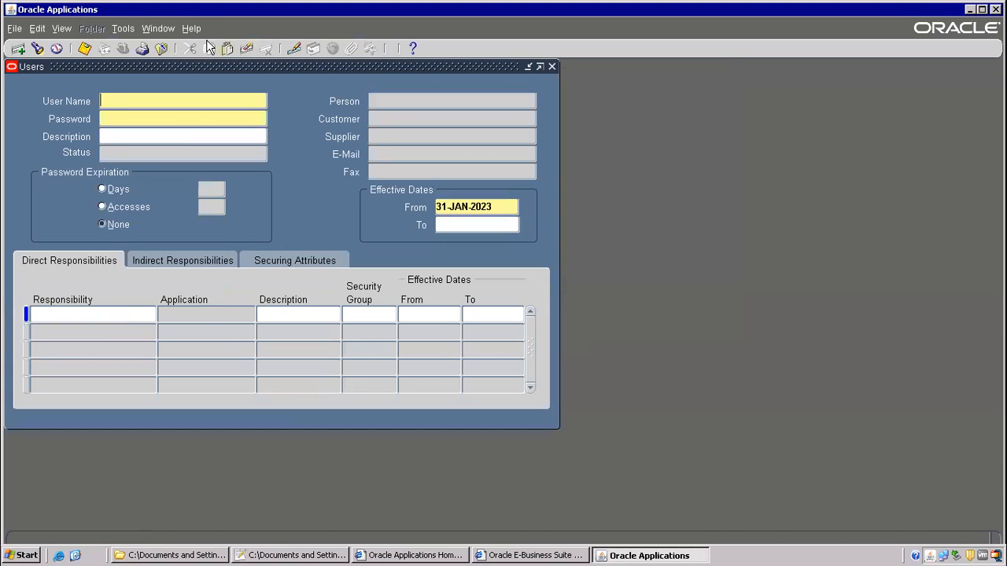
left_click(190, 29)
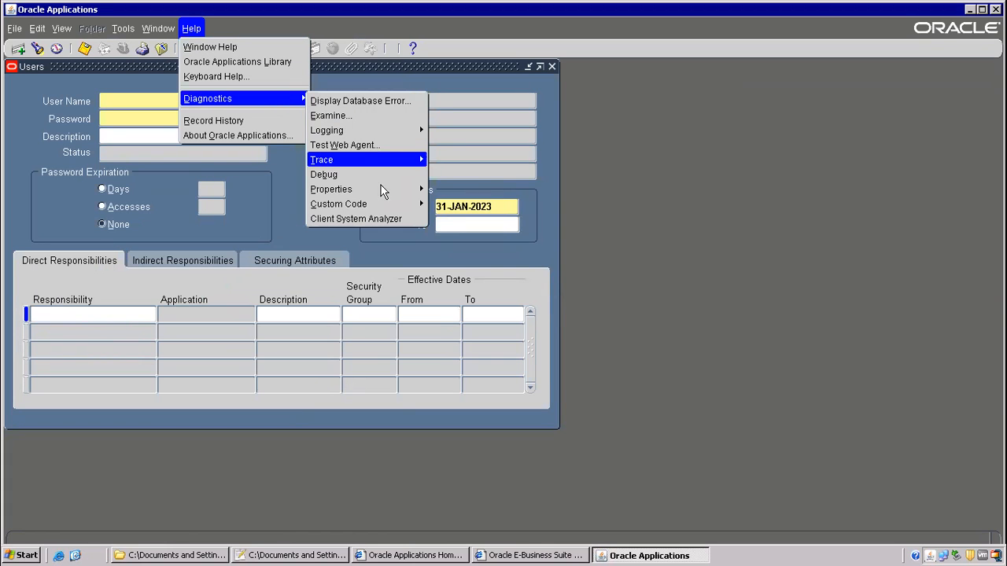
left_click(463, 266)
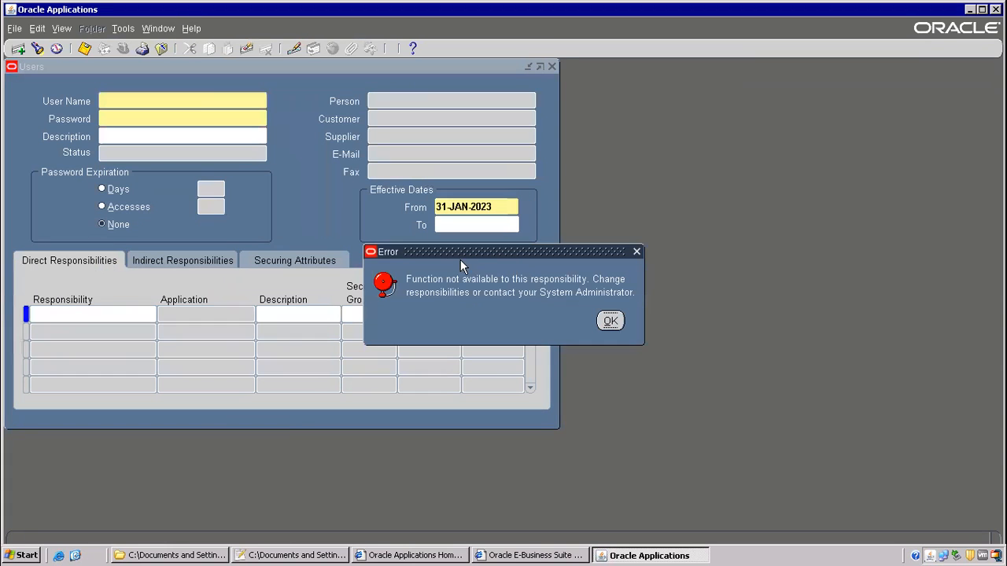
left_click(610, 320)
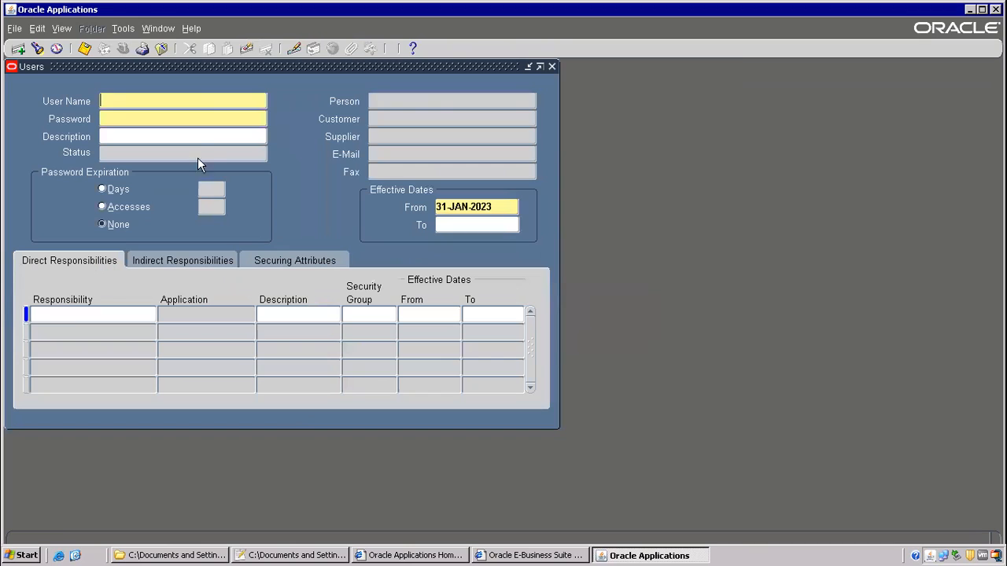
key("F4")
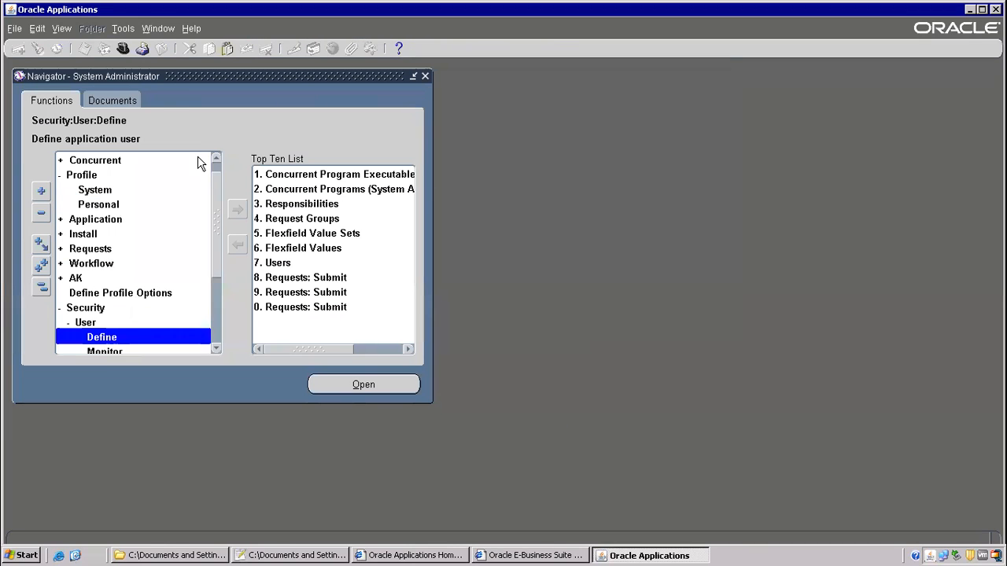
- Find Utilities:Diagnostics profile values including the OPERATIONS user level
double_click(98, 192)
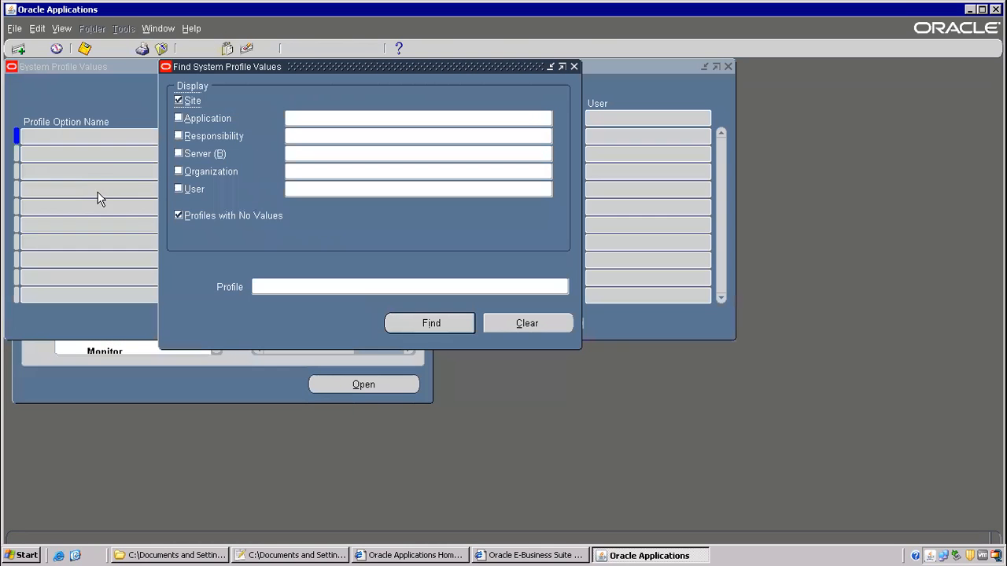
left_click(264, 286)
type("Utilities:Diagnostics")
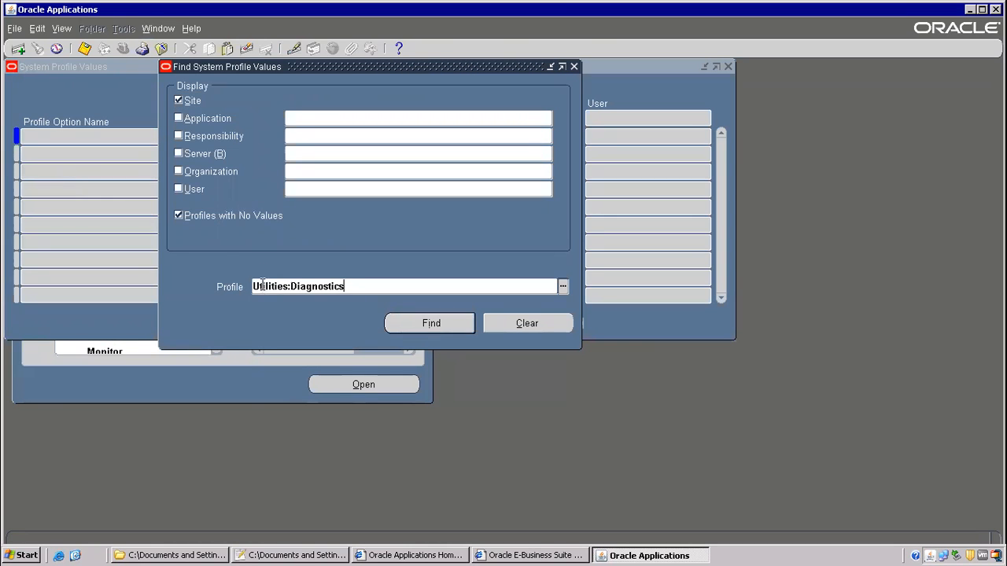
left_click(179, 189)
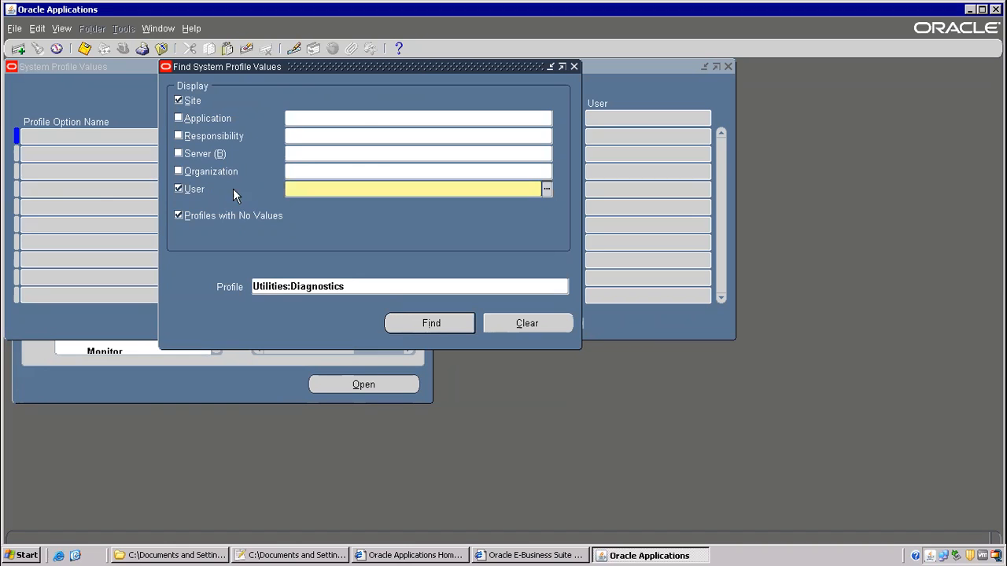
type("OPERATIONS")
key("Tab")
left_click(417, 325)
- Set the OPERATIONS user value to Yes, save, and open the Users Define form
left_click(619, 138)
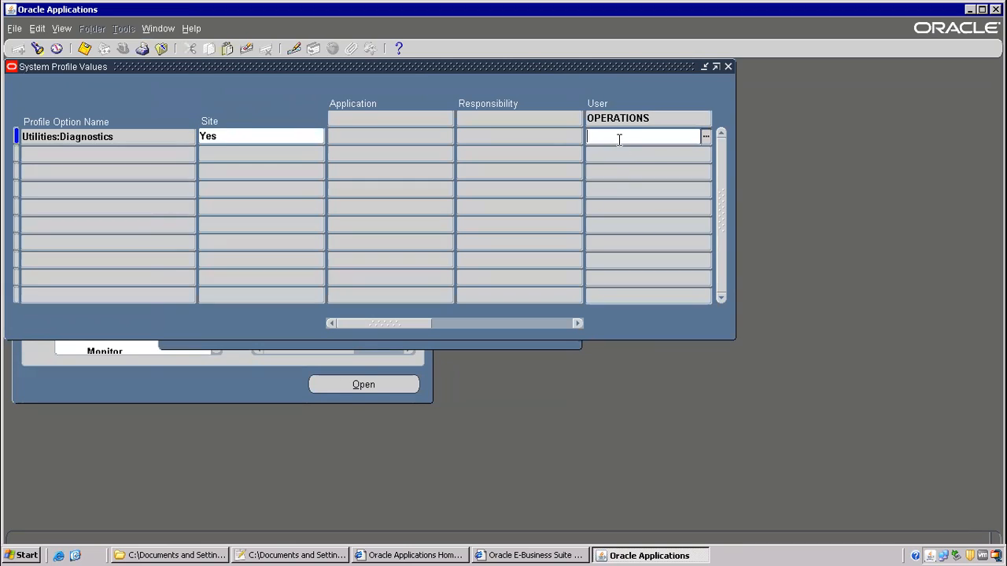
type("yes")
key("Tab")
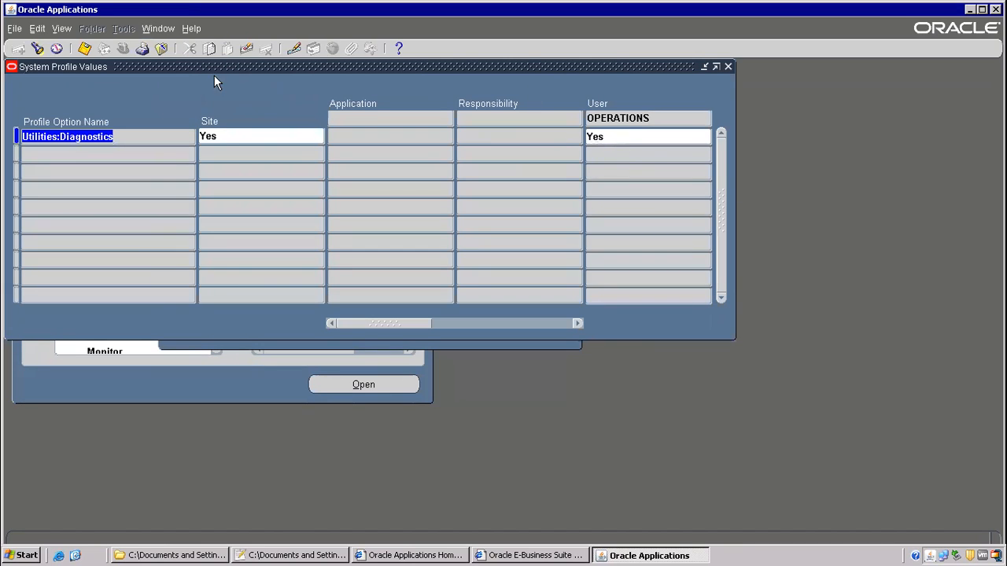
left_click(85, 48)
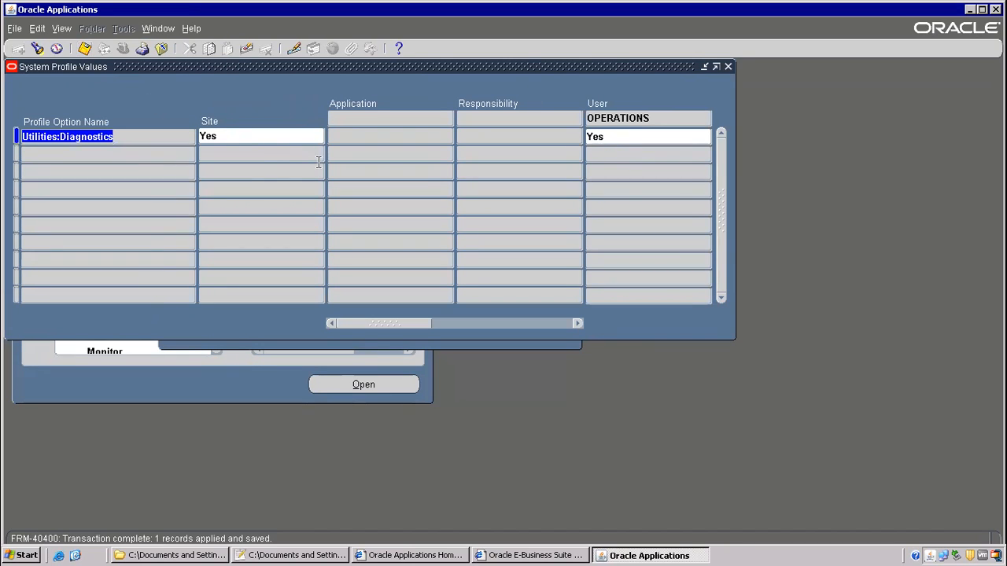
left_click(241, 141)
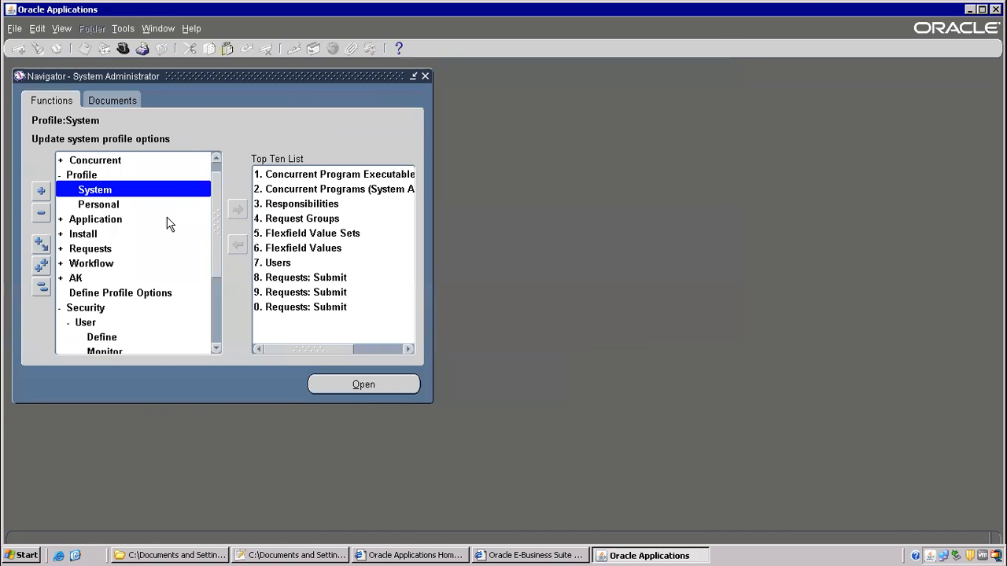
double_click(94, 337)
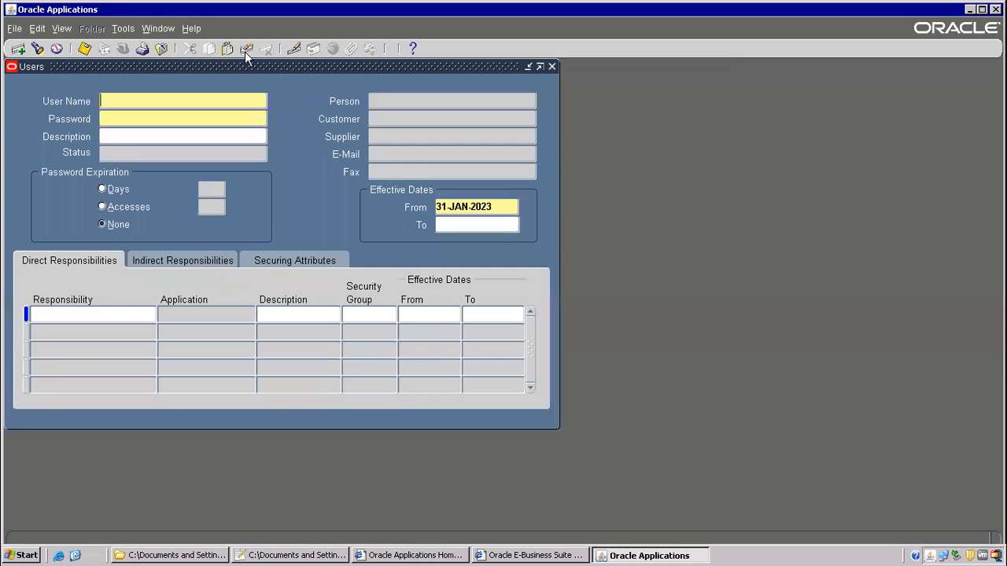
- Try personalizing the Users form, dismiss the function-not-available error, and close it
left_click(191, 29)
mouse_move(236, 99)
mouse_move(369, 204)
left_click(456, 265)
left_click(618, 326)
key("F4")
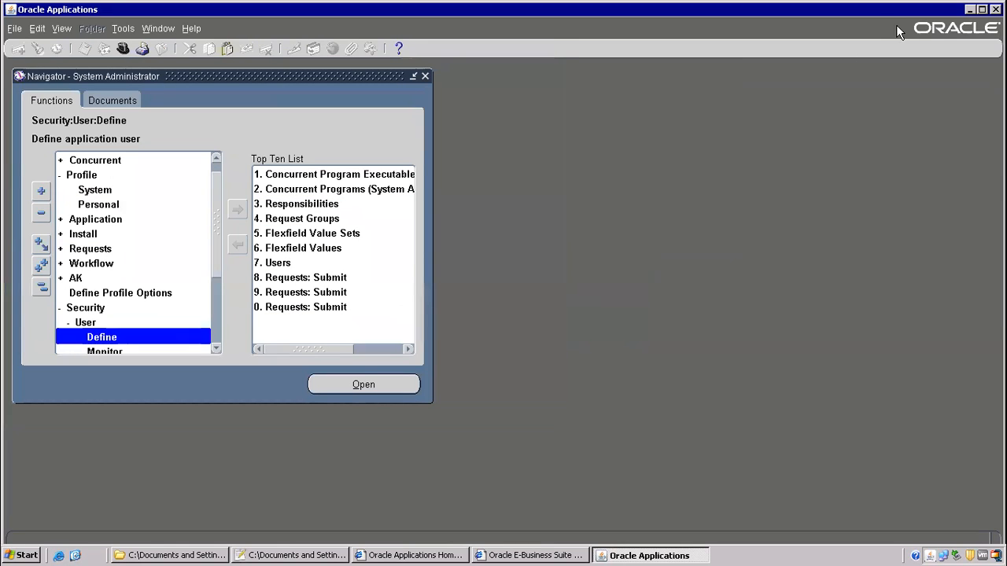
- Exit Oracle Applications and close the E-Business Suite forms window
key("F4")
left_click(490, 321)
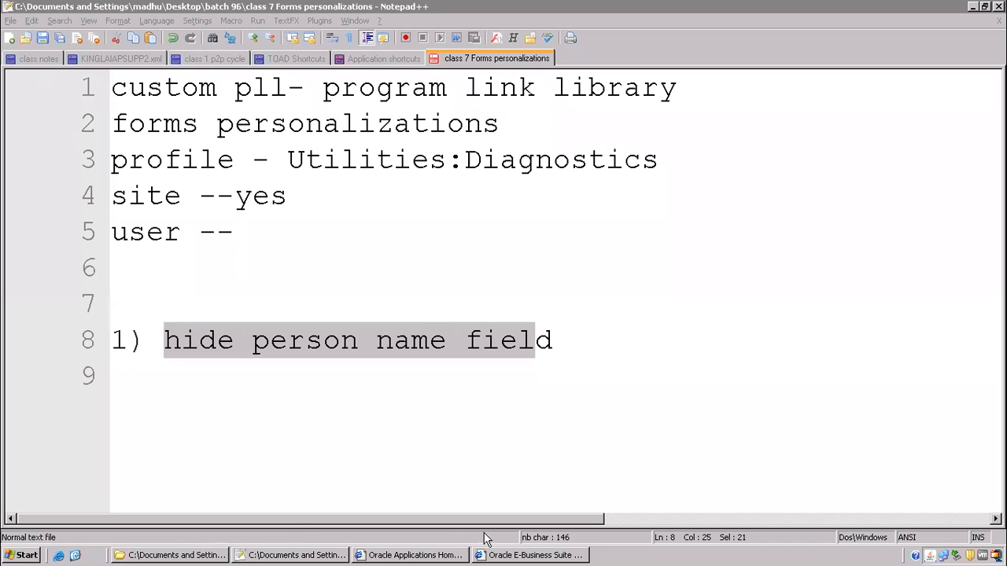
right_click(535, 556)
left_click(542, 539)
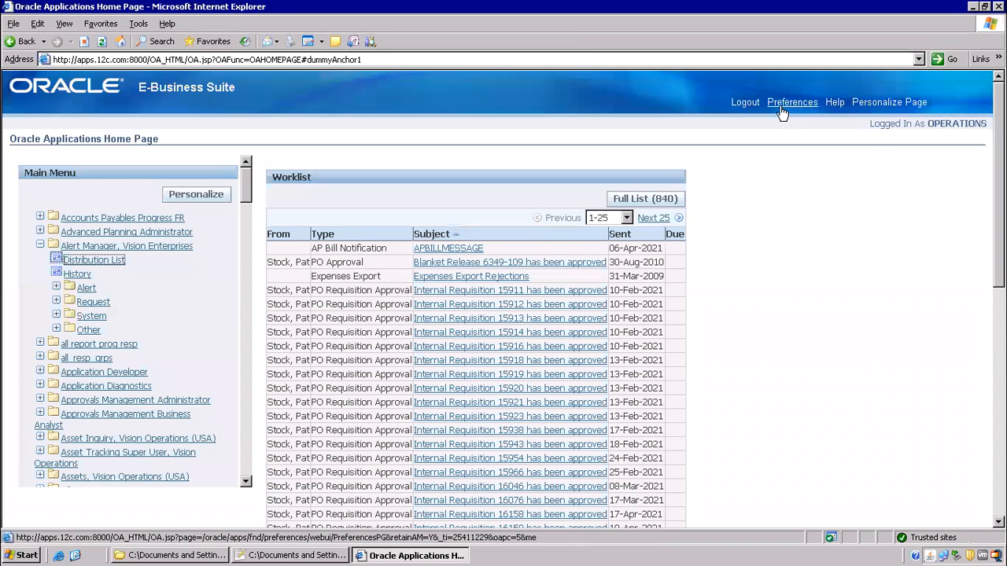
- Log out, log back in, and open then close the Alert Manager History form
left_click(744, 103)
left_click(446, 169)
type("operation")
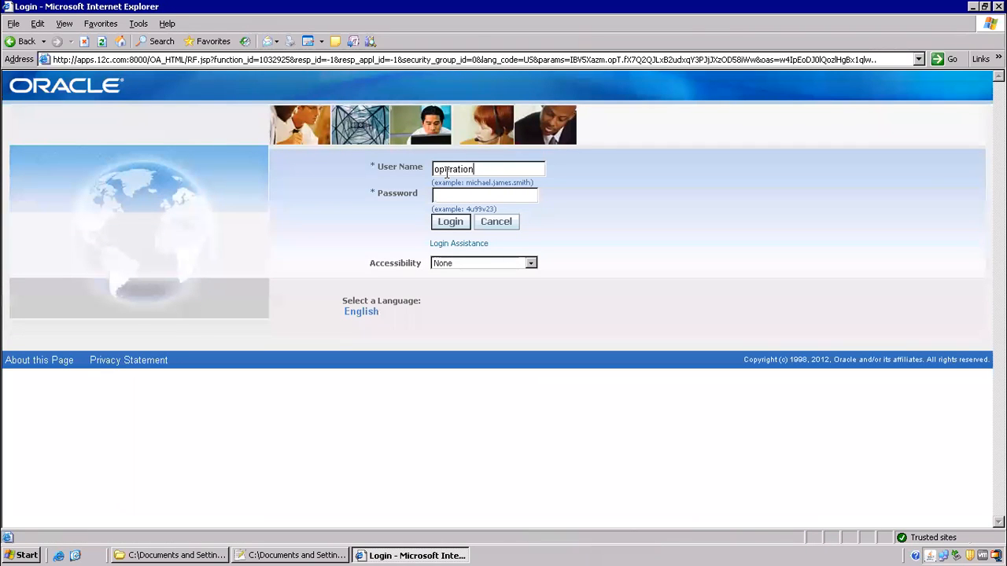
type("•••••••")
key("Return")
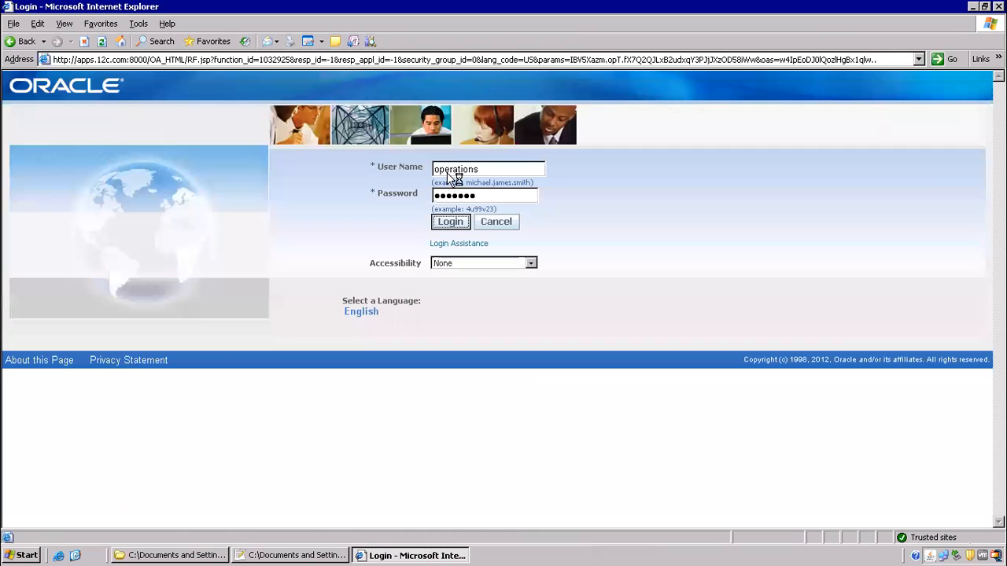
left_click(125, 246)
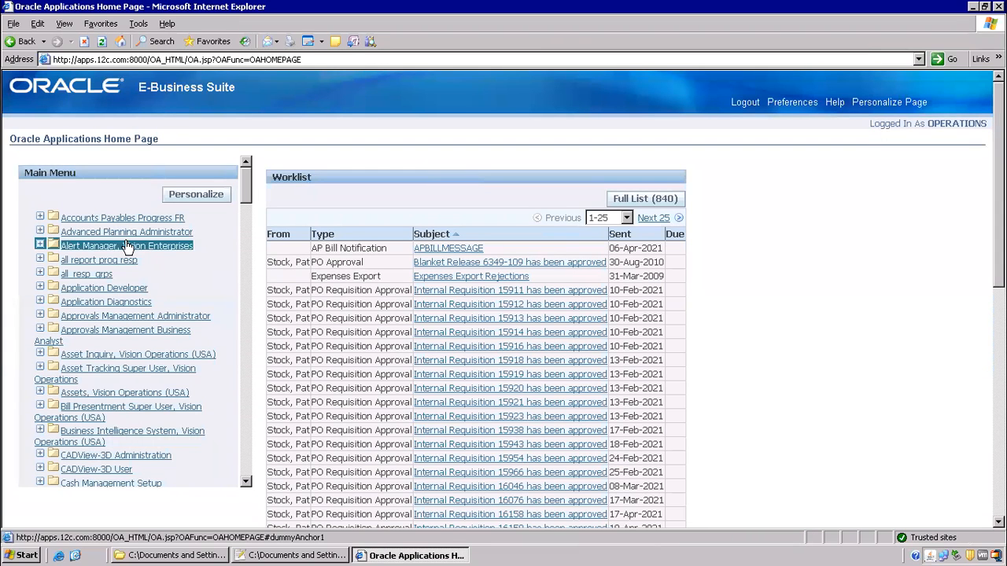
left_click(75, 275)
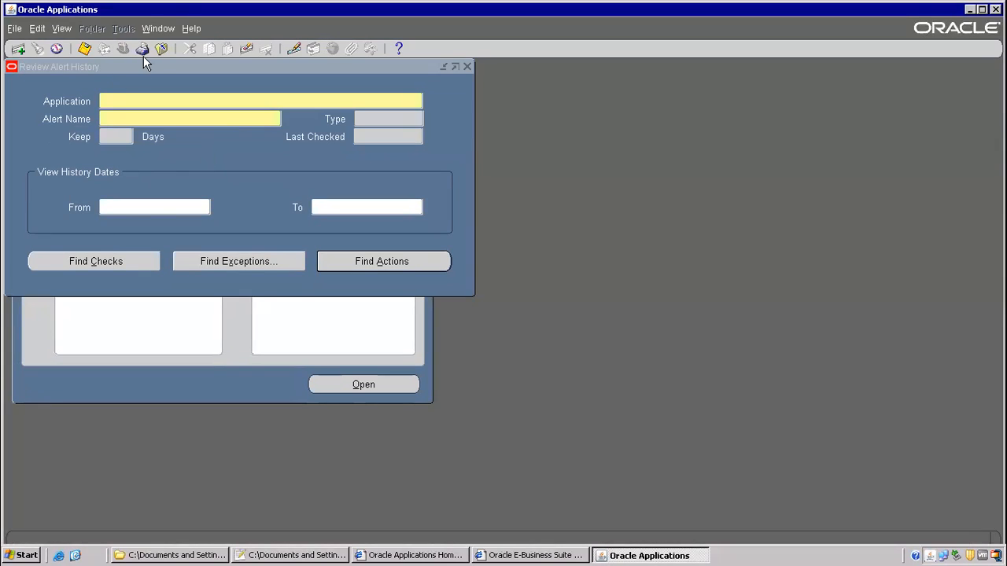
left_click(156, 52)
- Switch to the System Administrator responsibility and open a form from its Navigator
left_click(117, 49)
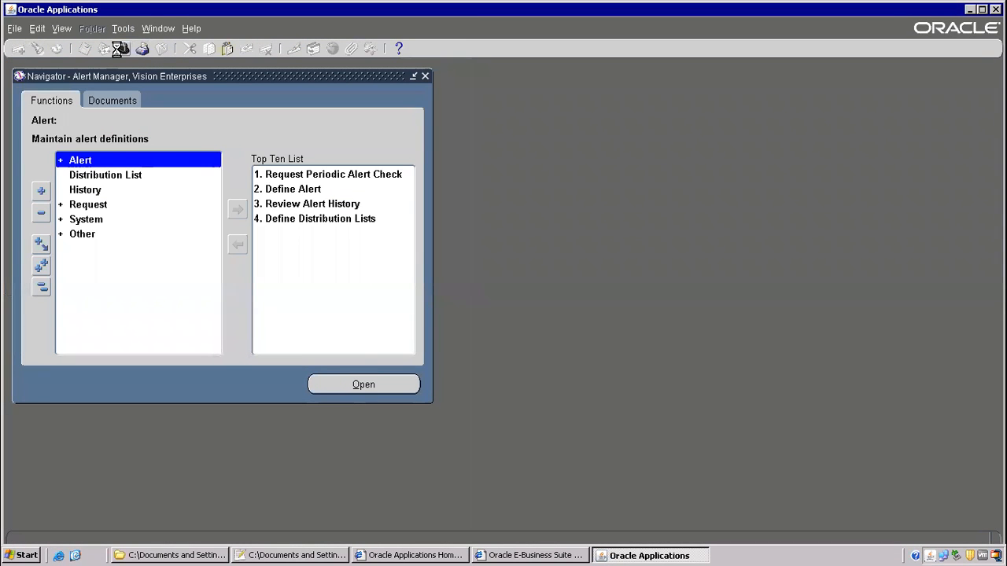
key("Down")
key("Down")
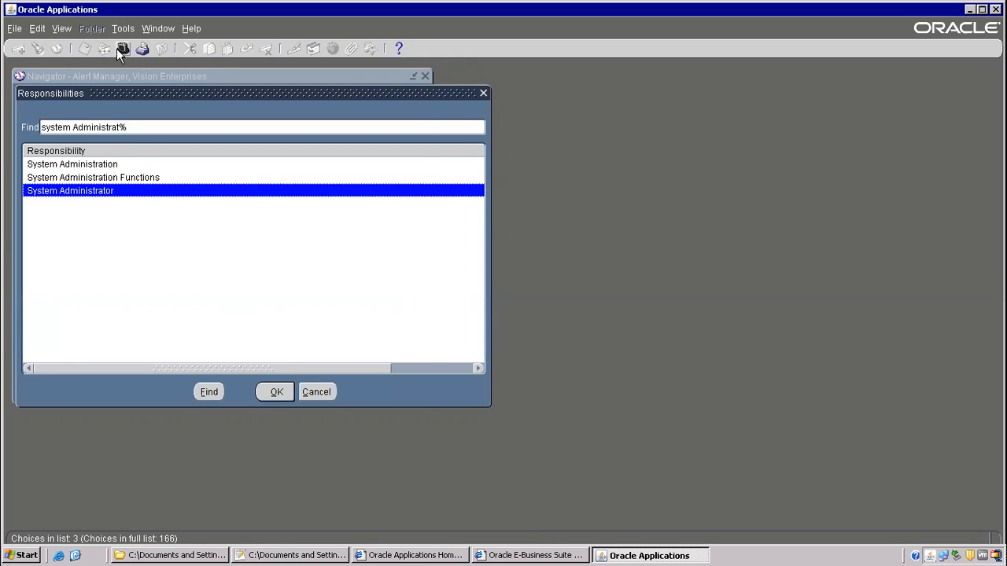
key("Return")
key("s")
key("Up")
key("Return")
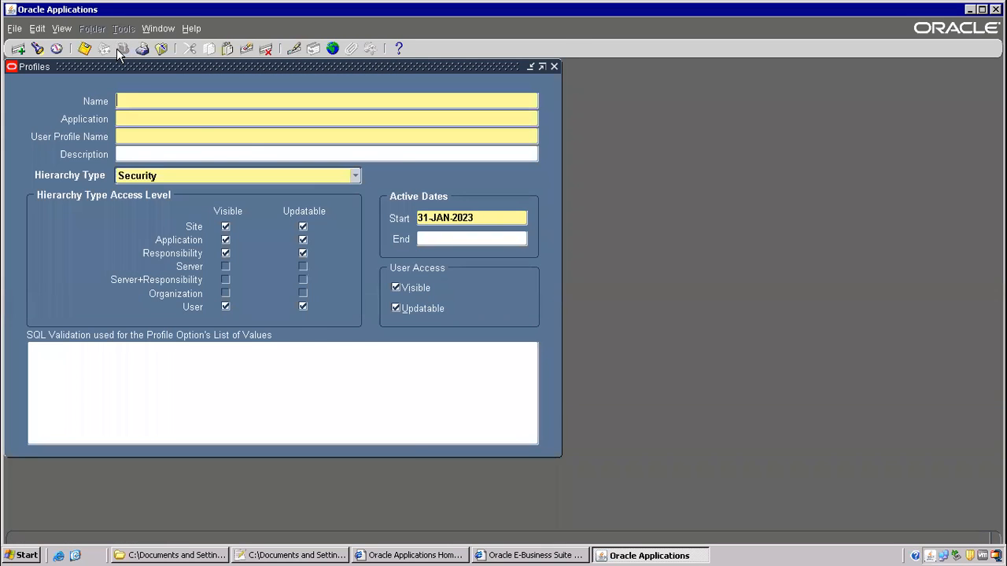
- Open Security > User > Define and launch Custom Code > Personalize for it
key("F4")
double_click(104, 290)
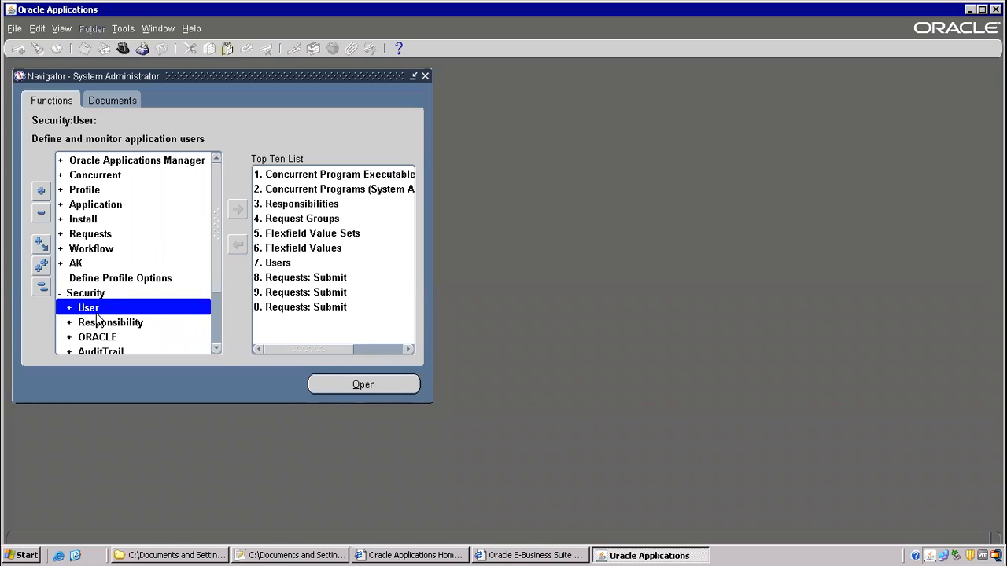
double_click(97, 312)
double_click(99, 323)
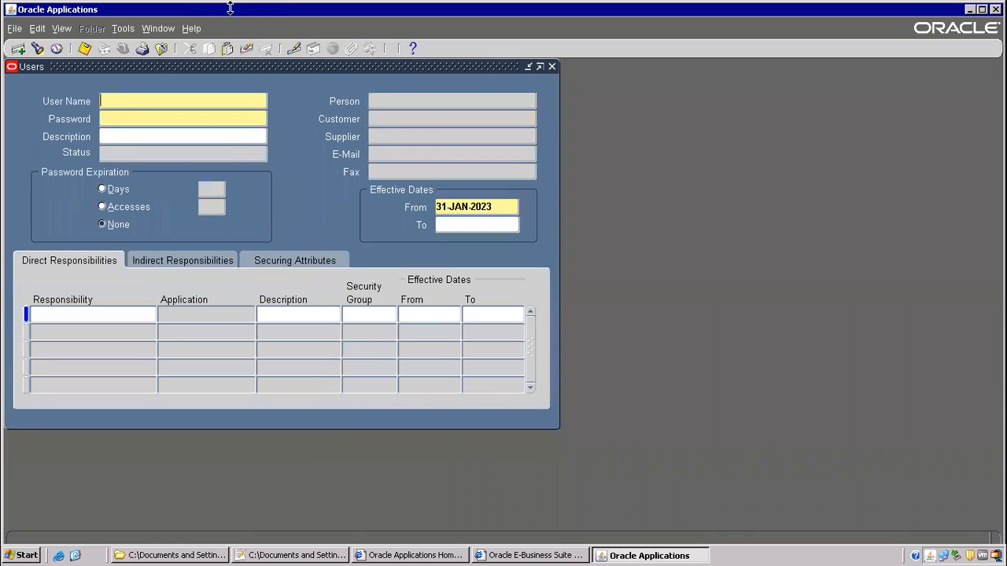
left_click(191, 29)
mouse_move(223, 101)
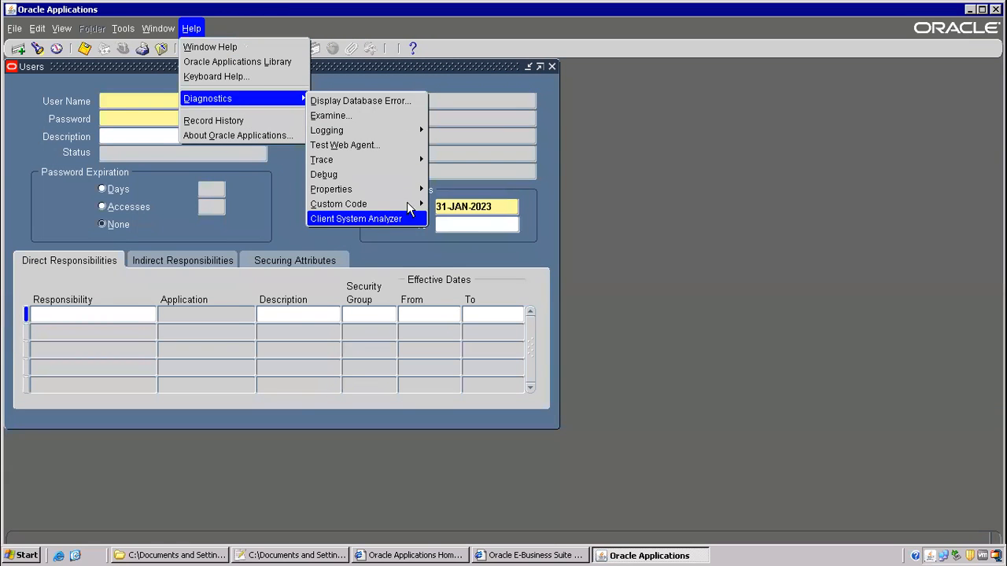
mouse_move(397, 203)
left_click(448, 265)
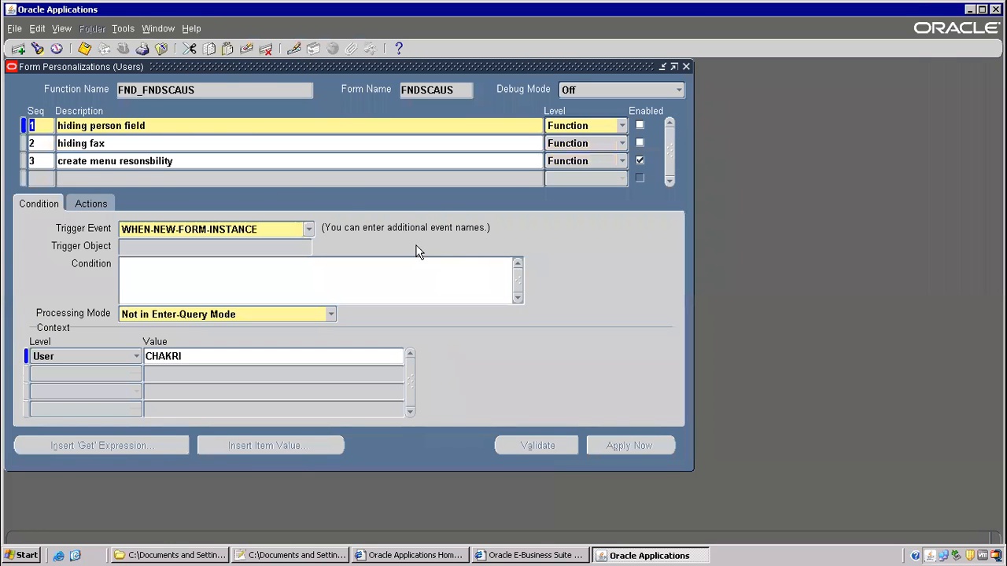
- Leave the hiding person field, hiding fax and create menu responsibility rules all disabled
left_click(640, 161)
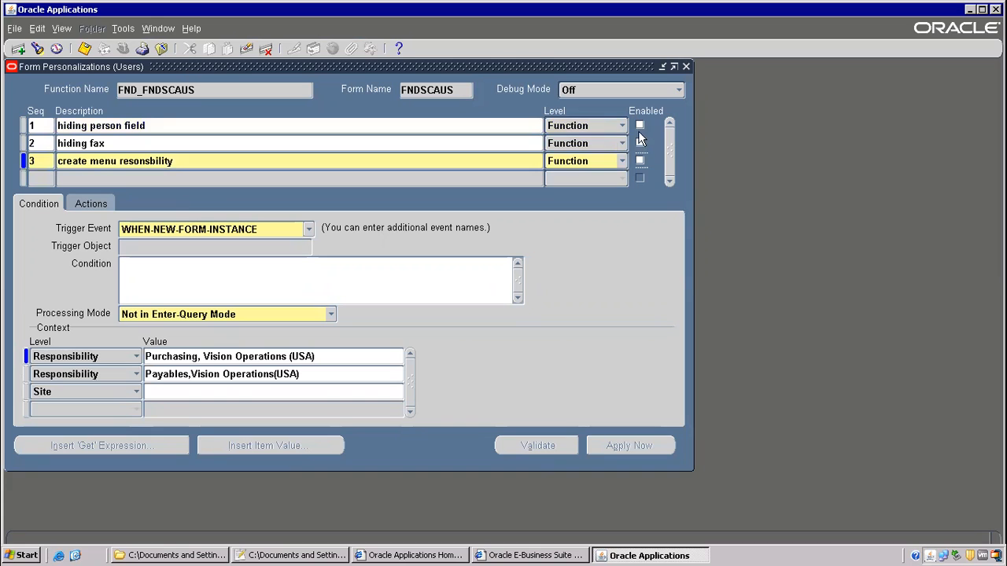
left_click(639, 127)
left_click(640, 143)
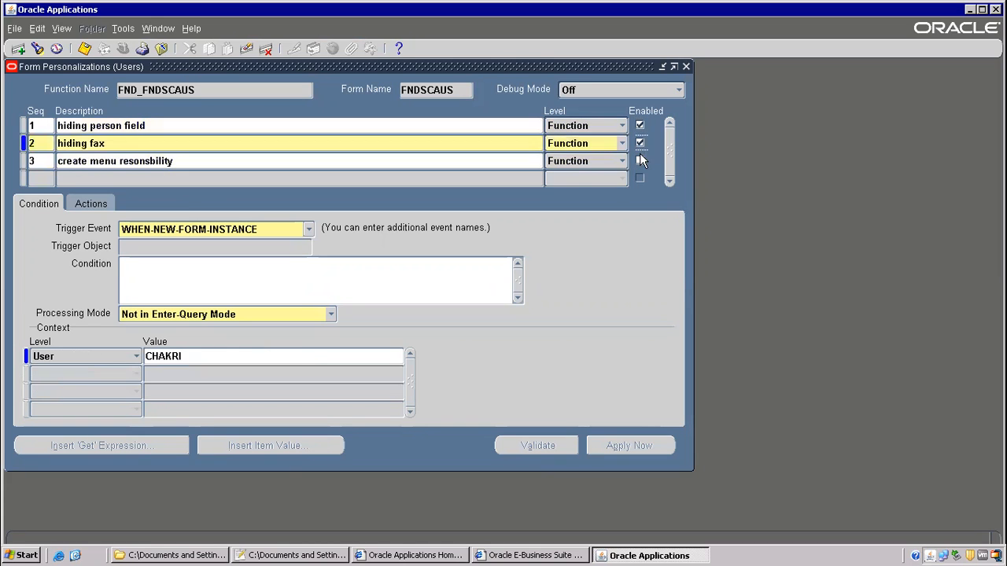
left_click(640, 160)
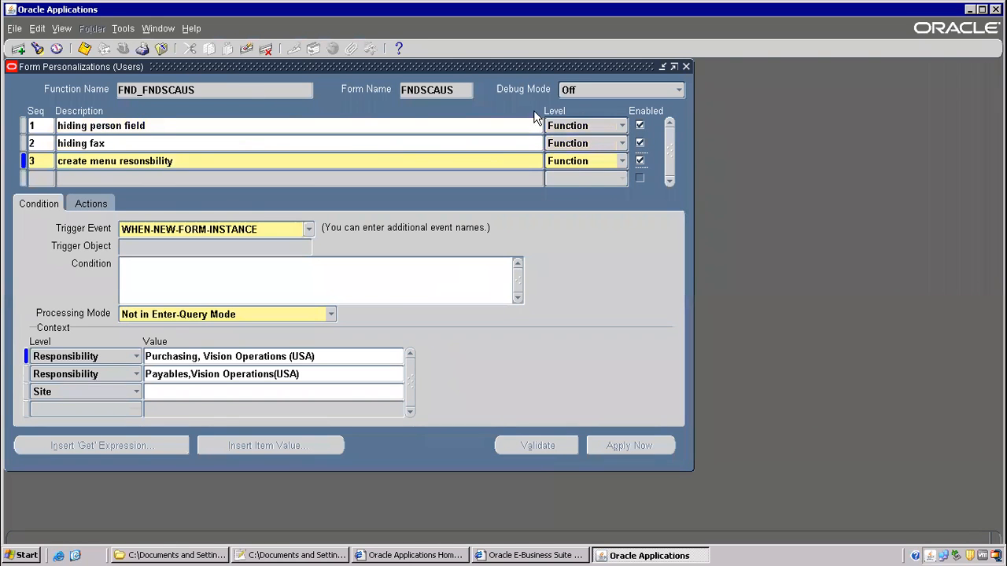
left_click(640, 125)
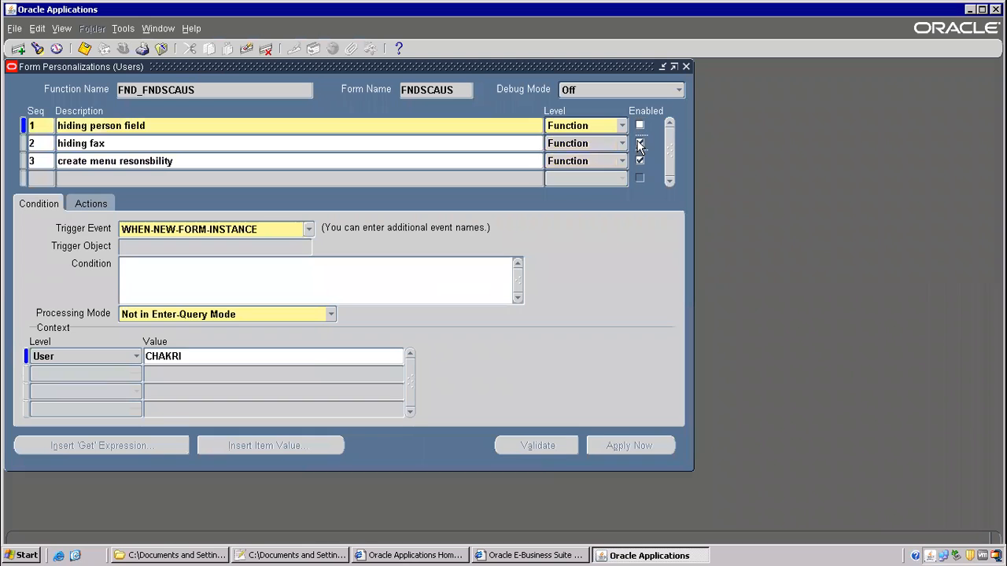
left_click(640, 143)
left_click(640, 160)
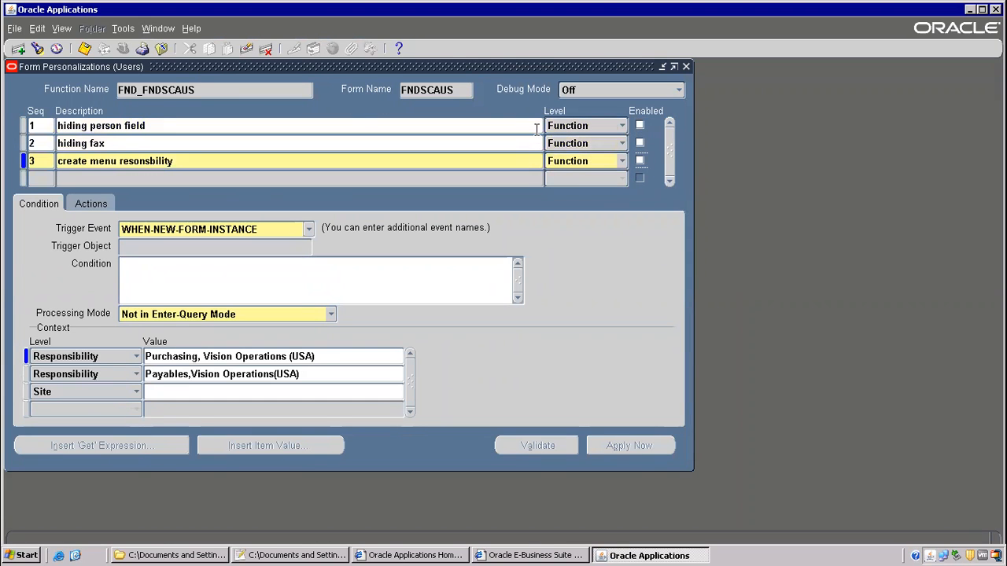
left_click(404, 126)
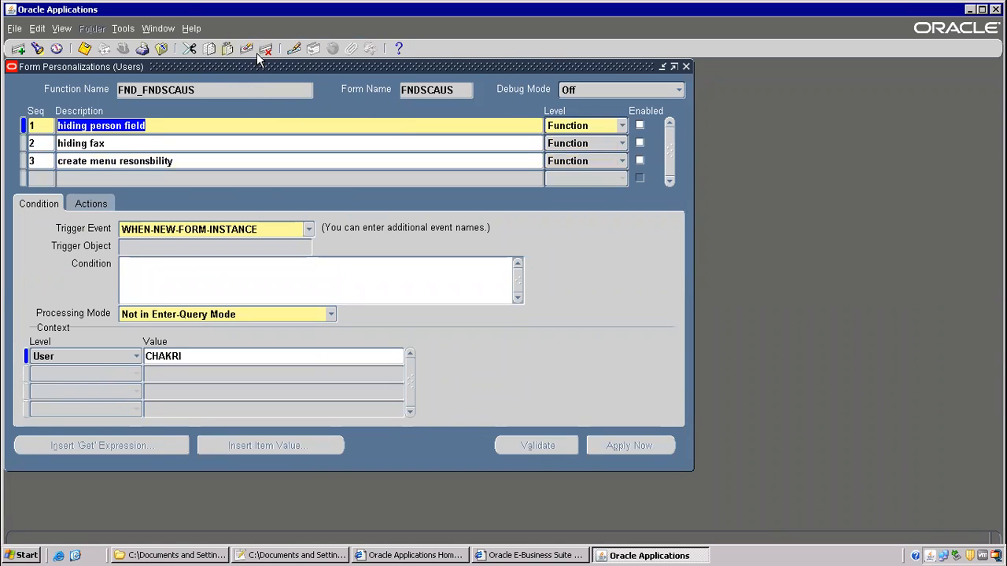
- Delete the Hiding Person Field, Hiding Fax and Create Menu Responsibility rules and save
left_click(265, 49)
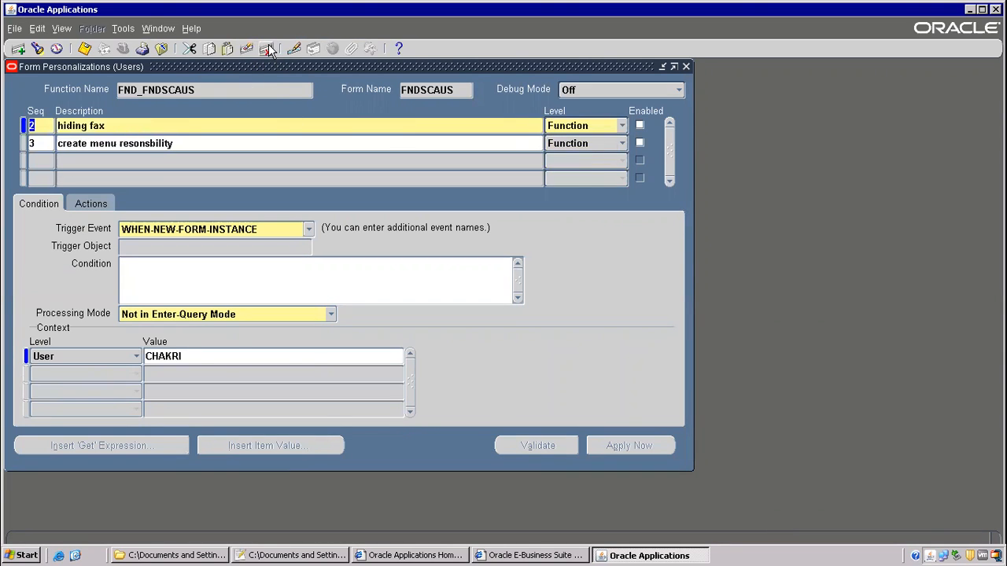
left_click(266, 48)
left_click(266, 49)
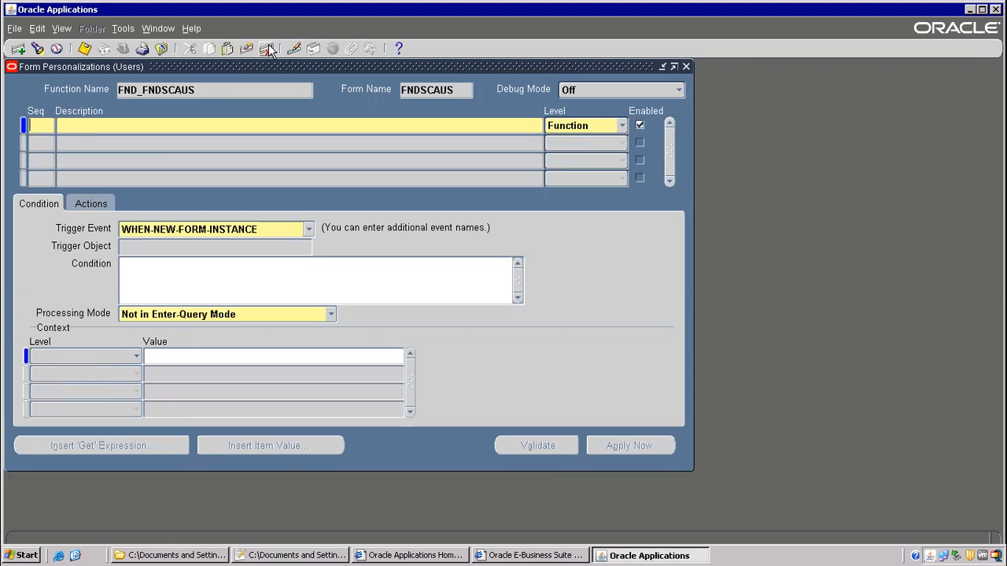
left_click(84, 49)
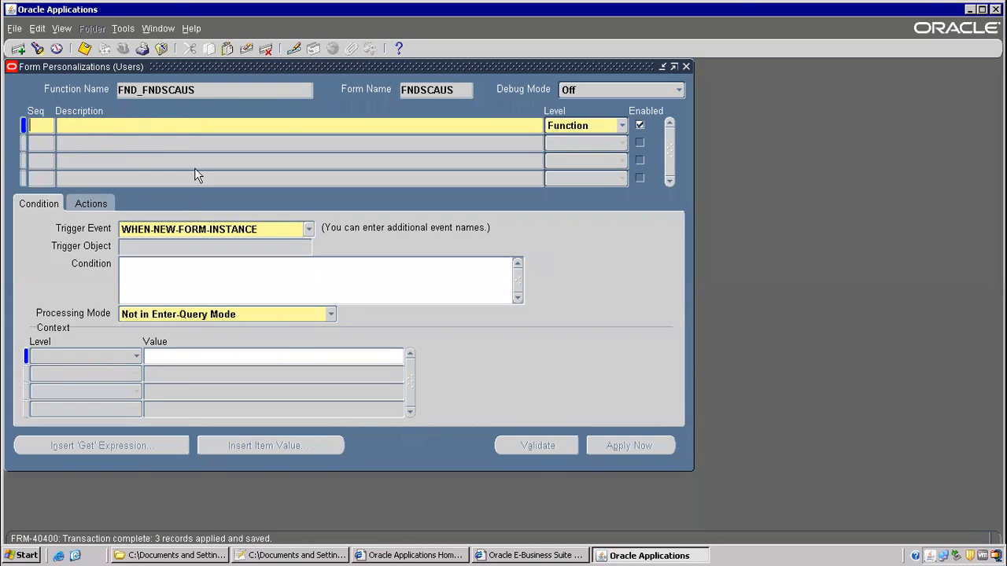
left_click(263, 555)
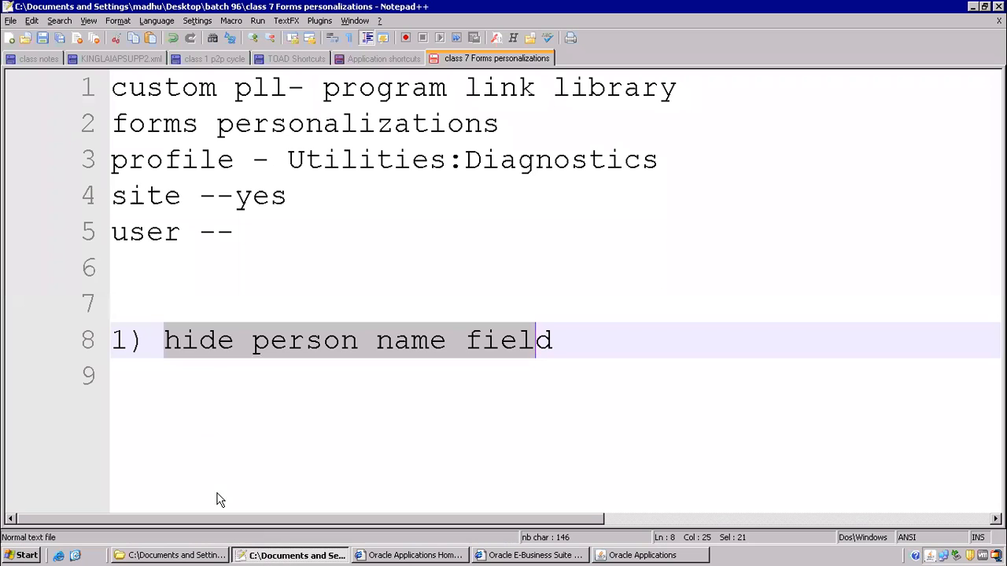
- List rules, conditions, context and actions on new lines below the hide person name note
key("Return")
type("rules")
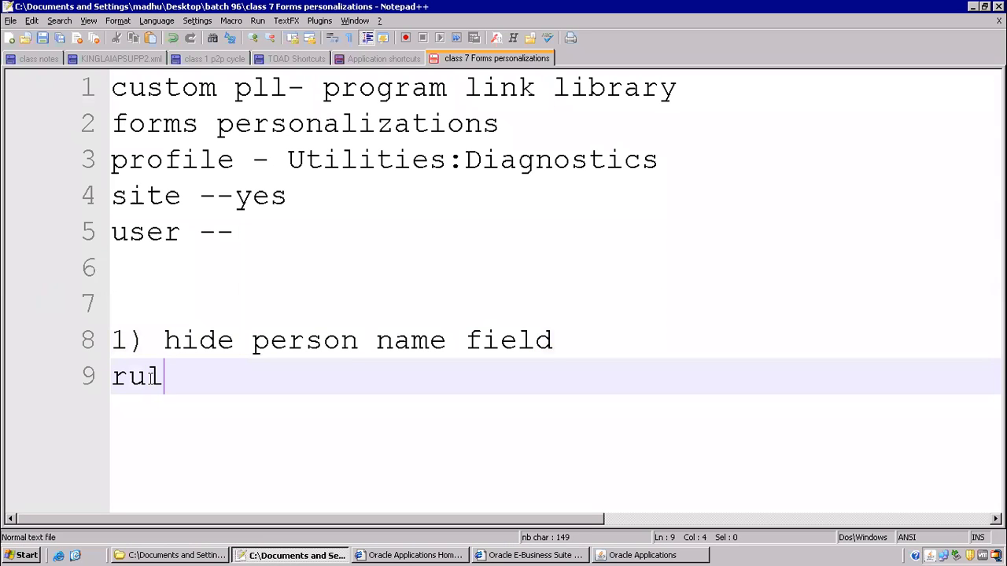
key("Return")
type("conditions")
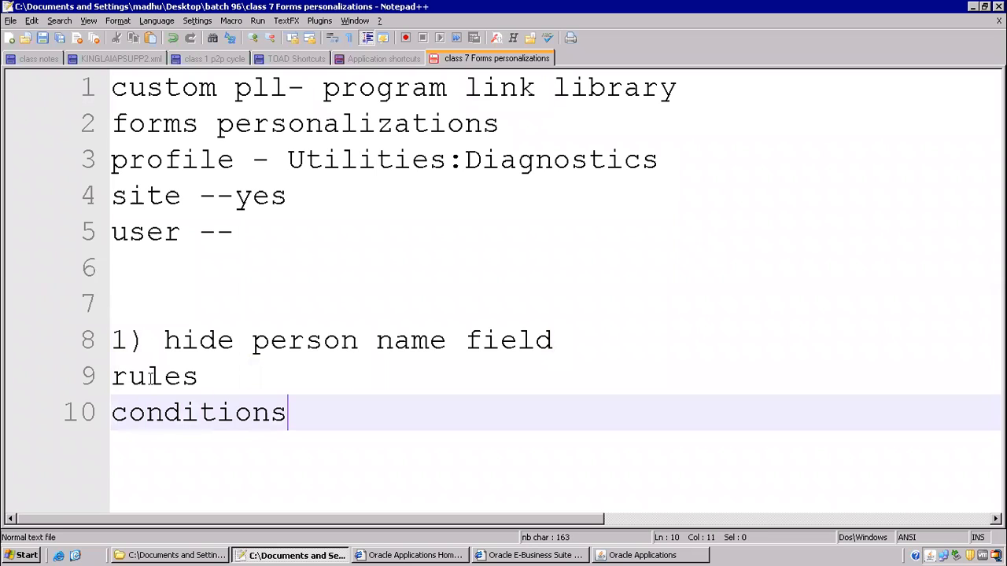
key("Return")
type("cont")
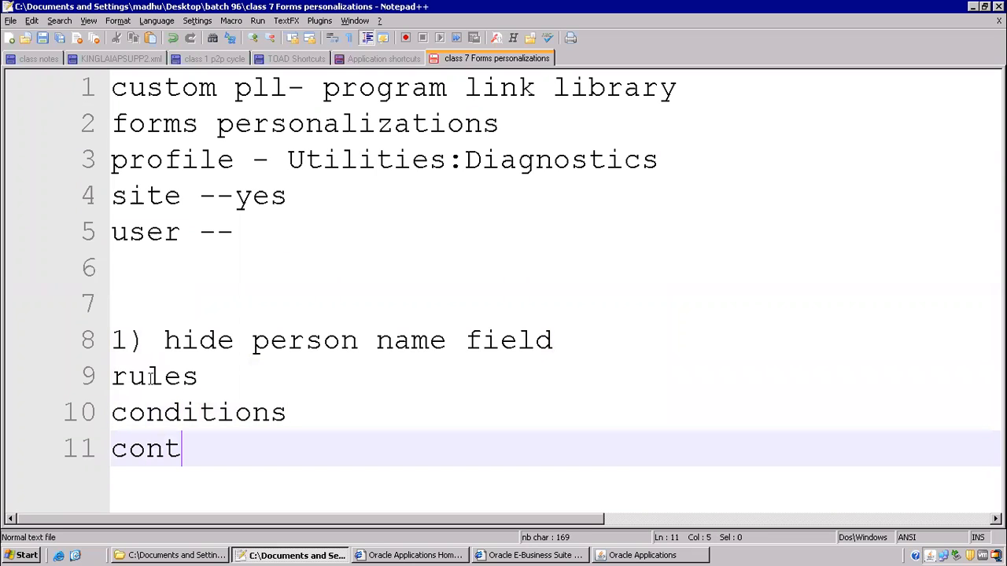
type("ext")
key("Return")
type("actions")
key("Return")
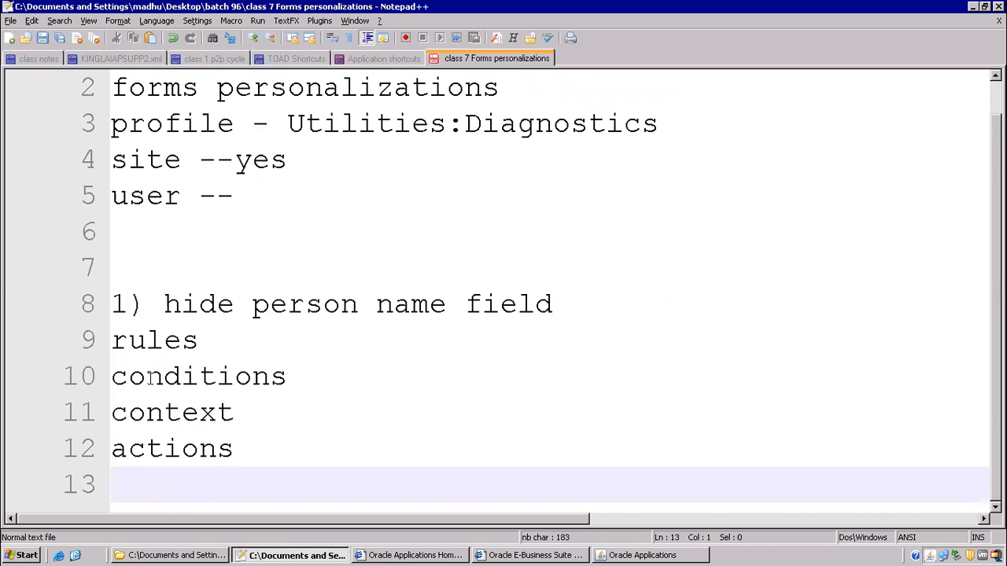
key("Return")
key("Return")
key("Return")
key("Return")
key("Return")
key("Return")
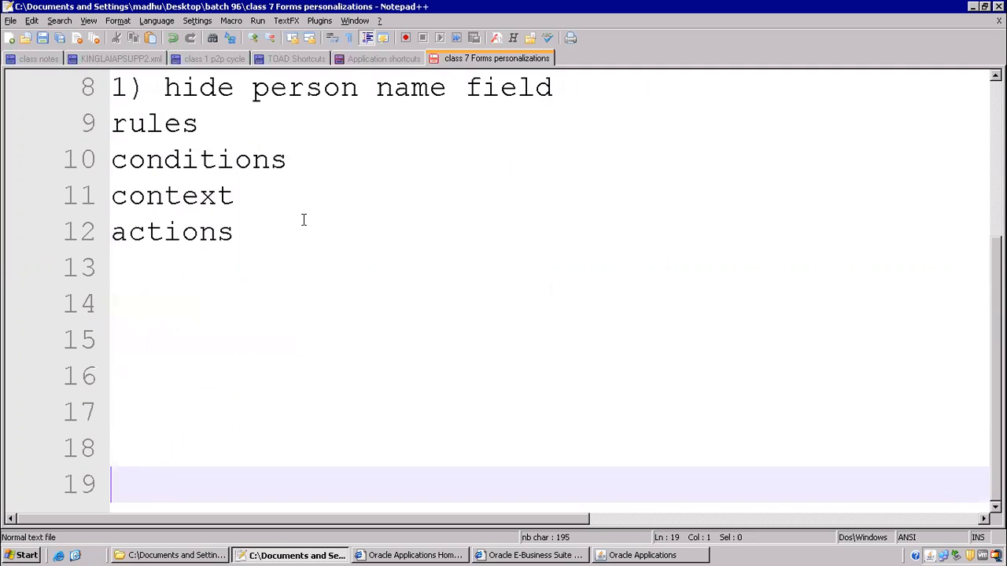
left_click_drag(112, 126, 204, 136)
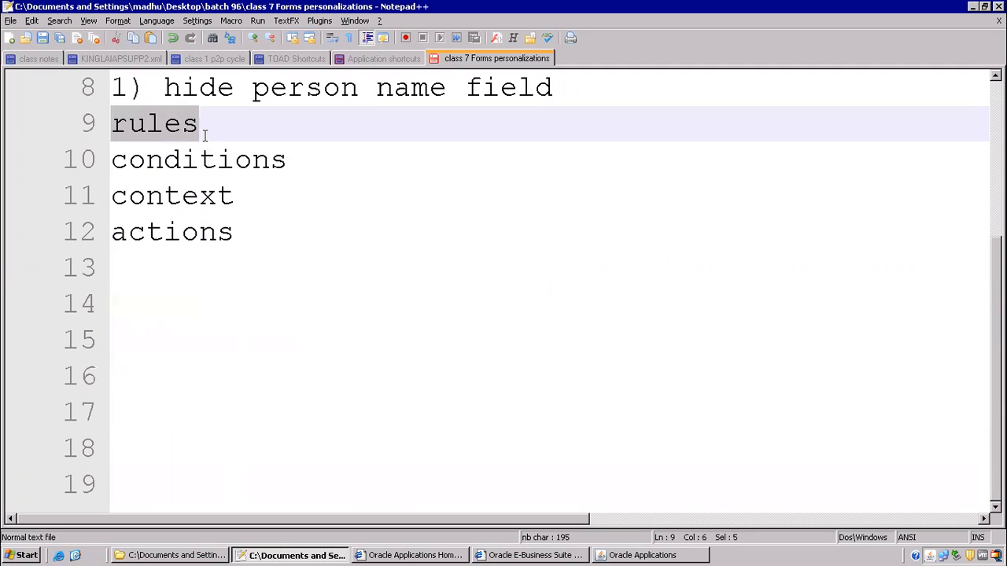
left_click(621, 555)
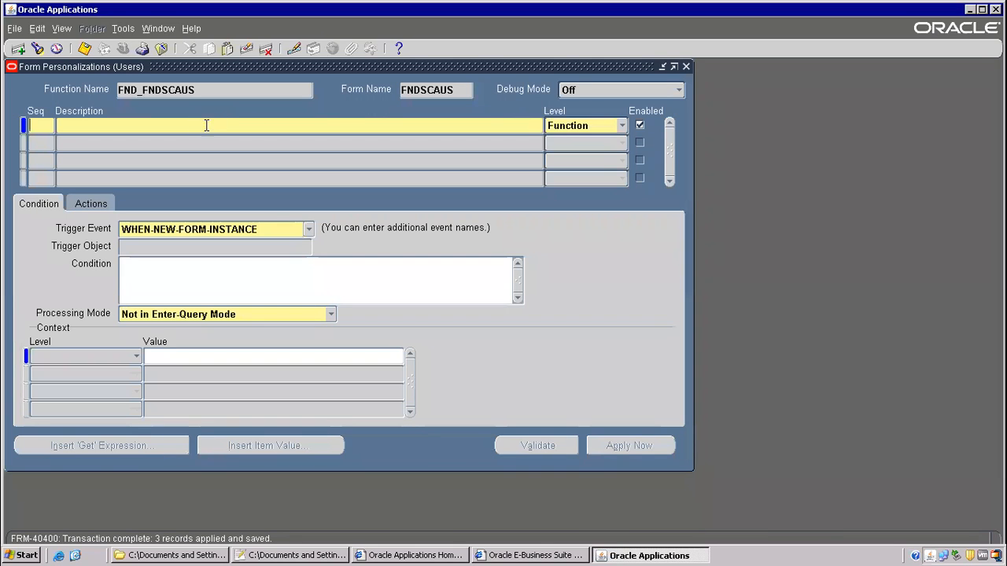
- Enter 'Hiding Person Fields' as the new rule's description
left_click(68, 127)
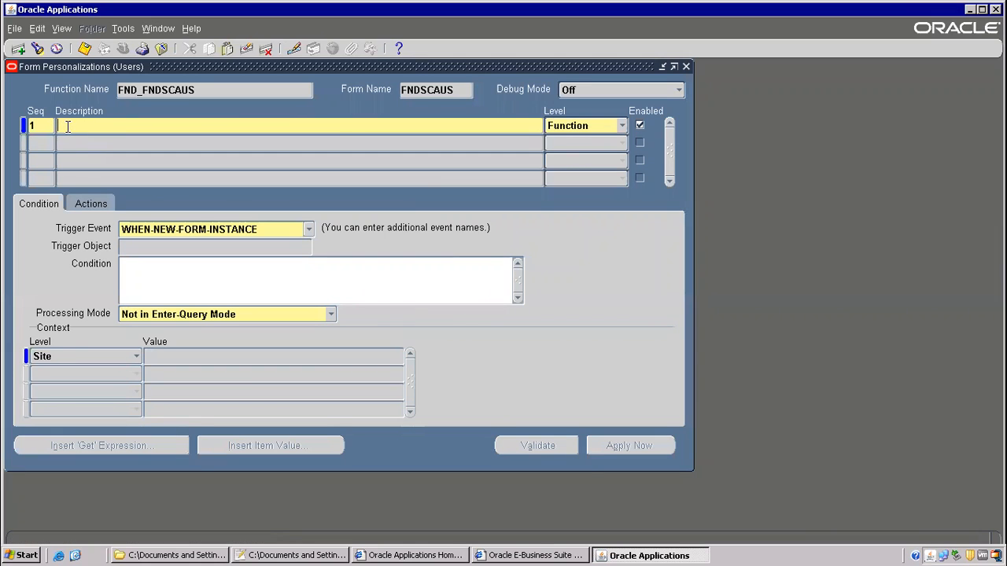
type("Hiding Fields")
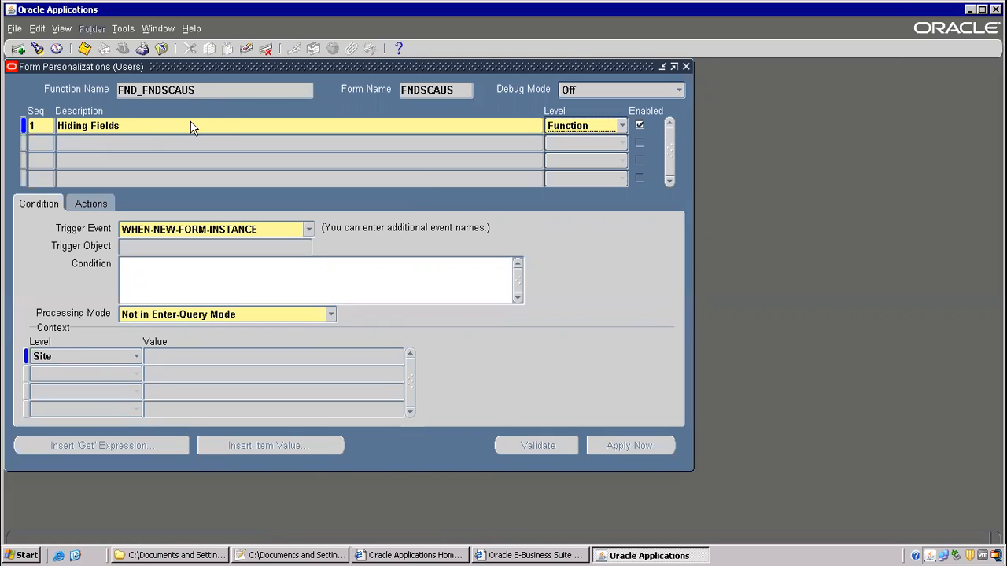
left_click(192, 126)
left_click(90, 127)
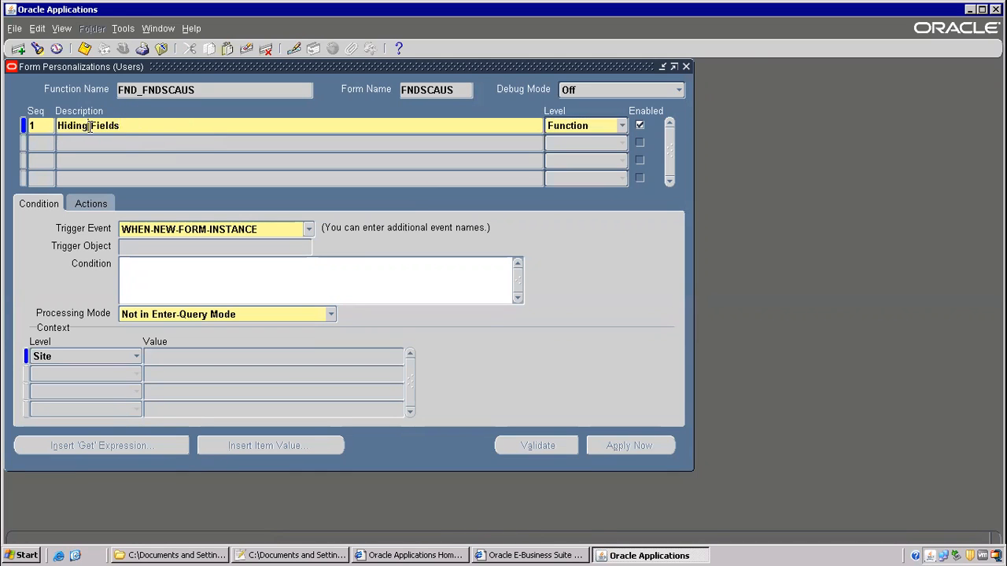
type("Perso ")
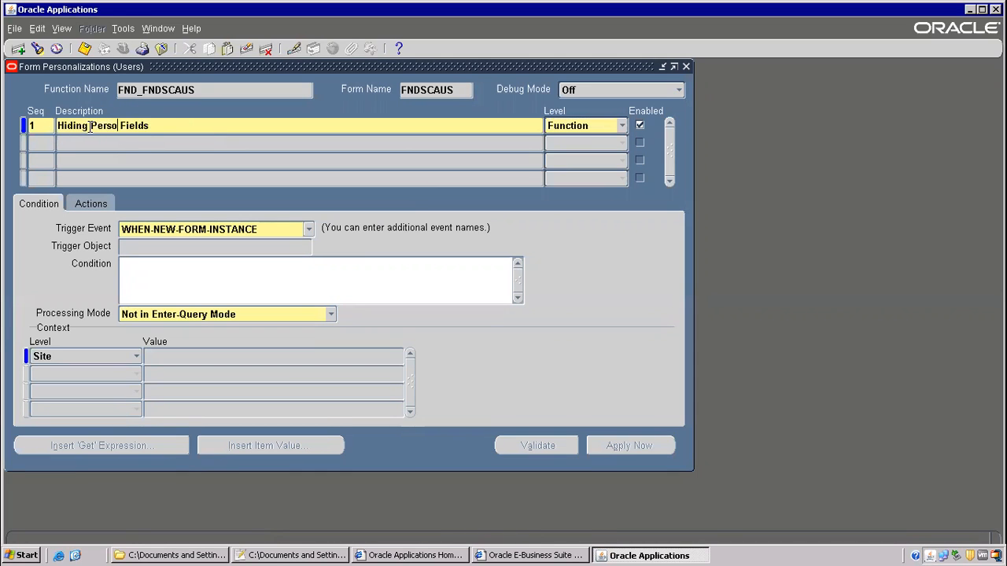
type("n")
- Set the rule level to Function and confirm saving rule 1
left_click(607, 123)
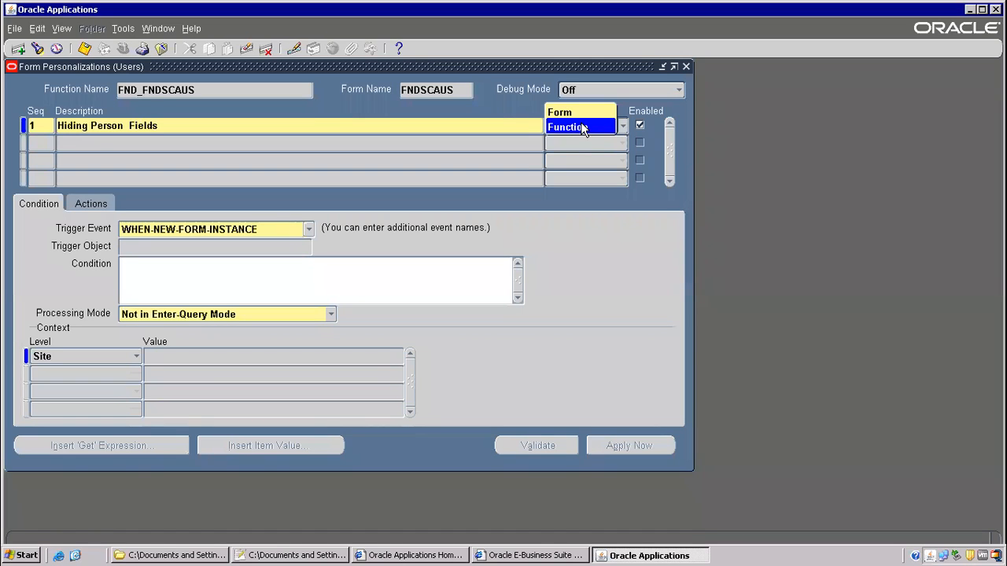
left_click(581, 127)
left_click(477, 333)
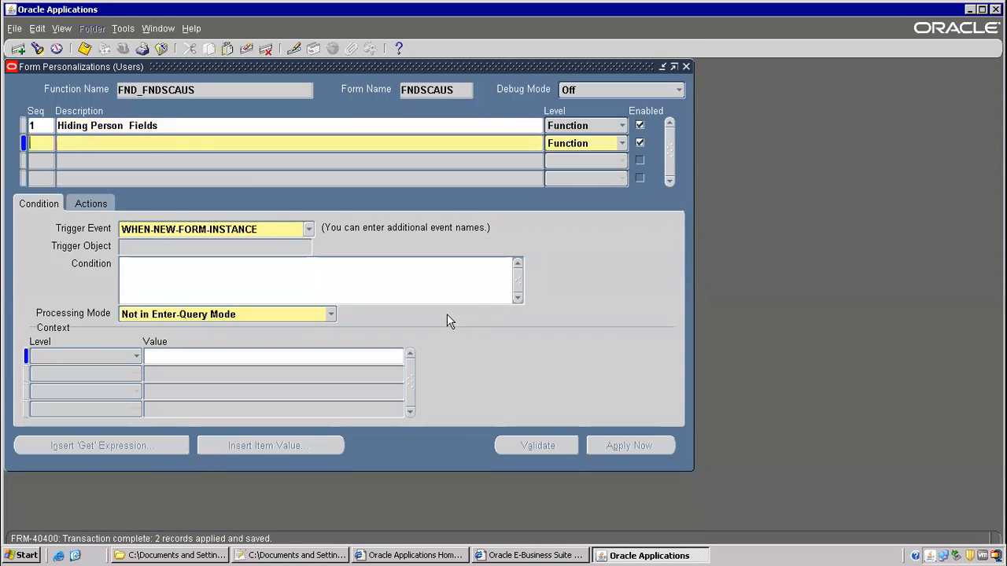
left_click(74, 127)
left_click(45, 204)
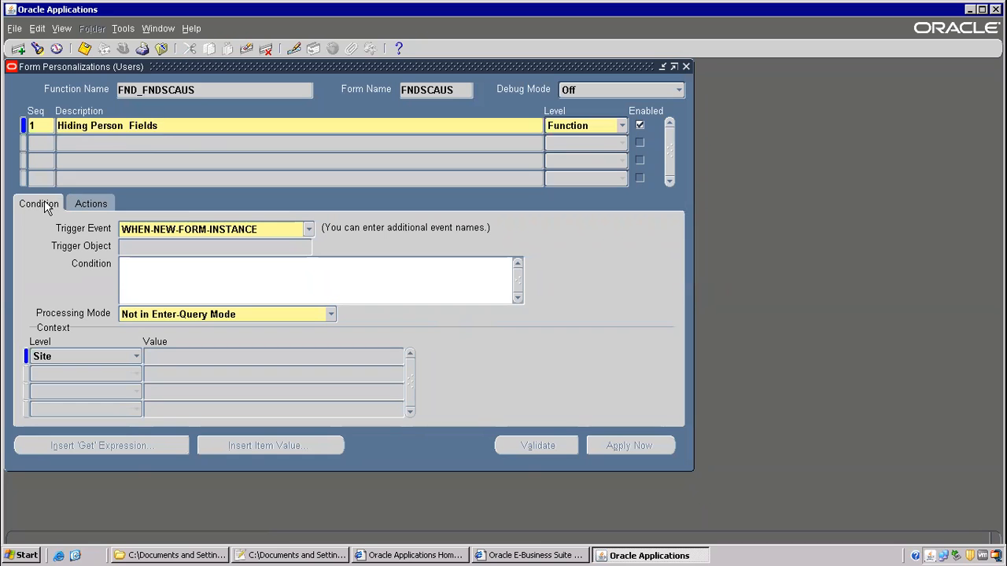
key("alt+Tab")
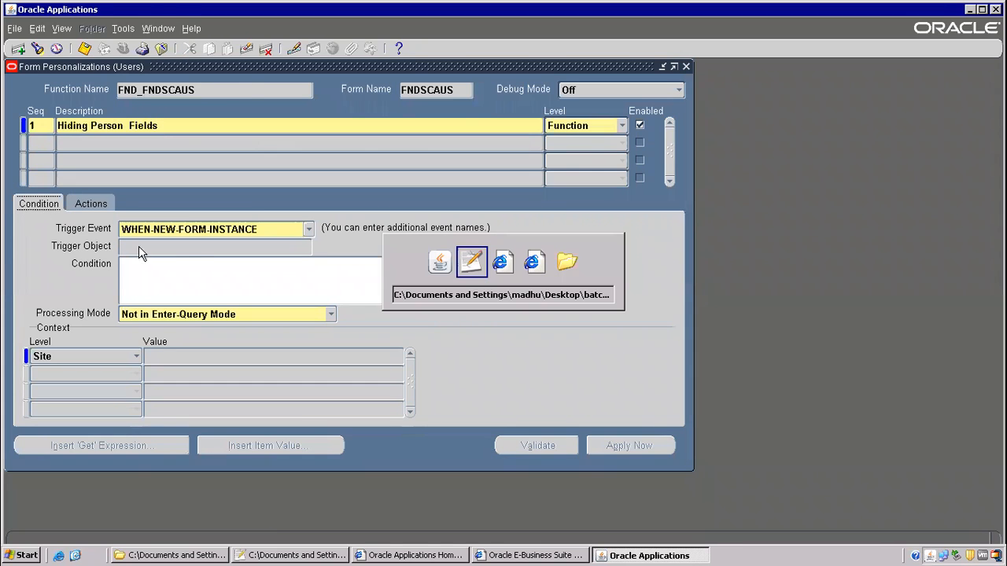
left_click_drag(114, 162, 309, 166)
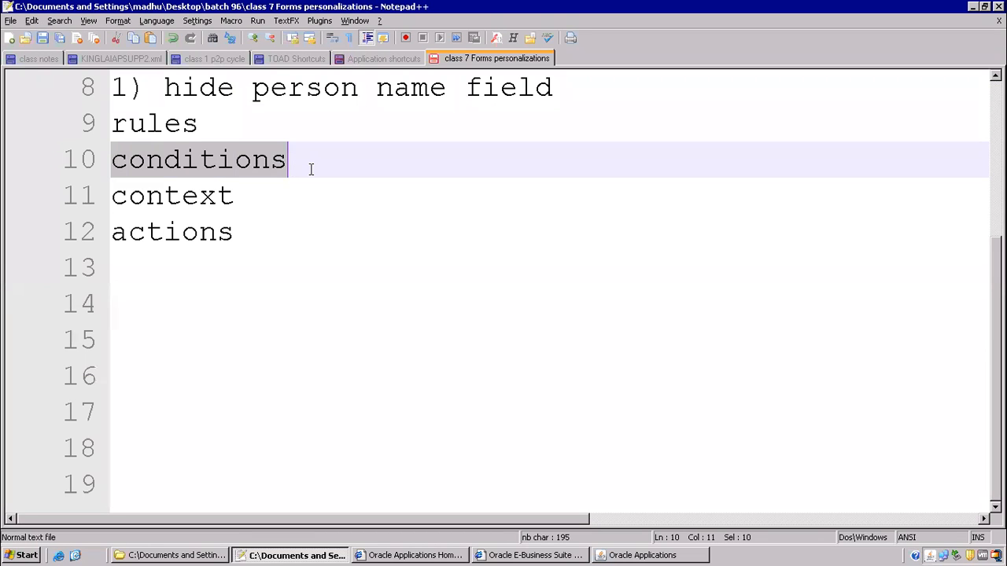
key("alt+Tab")
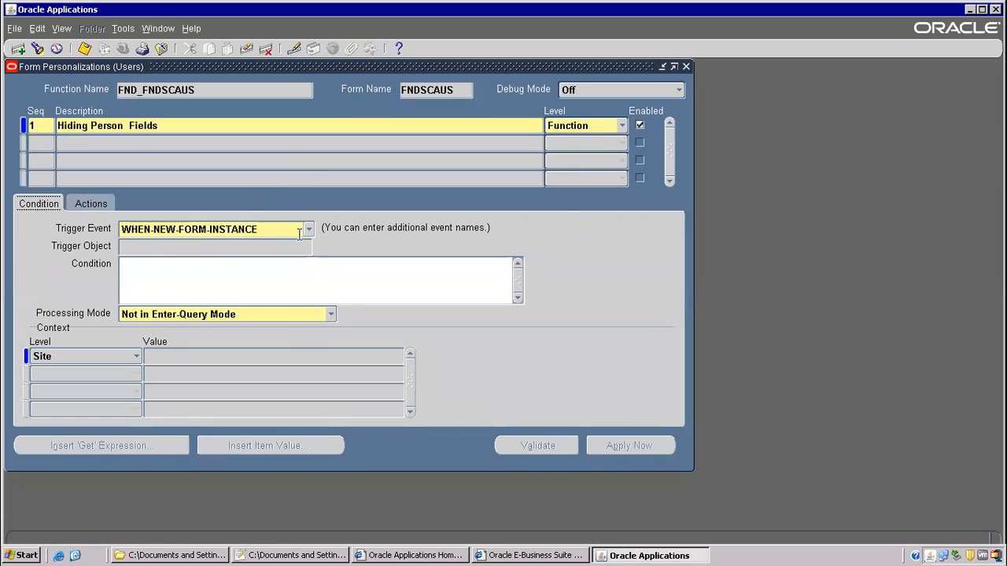
left_click(307, 229)
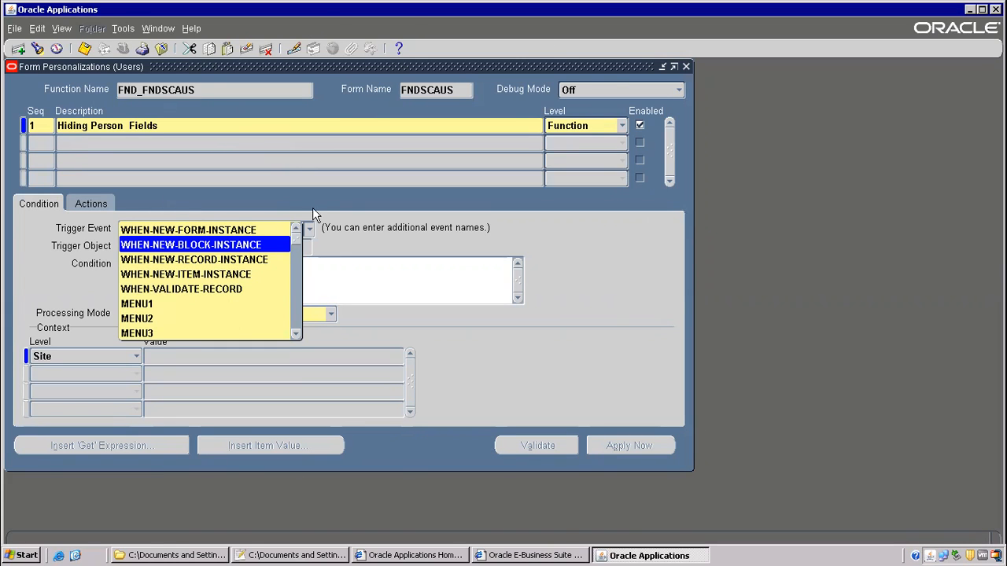
left_click(618, 247)
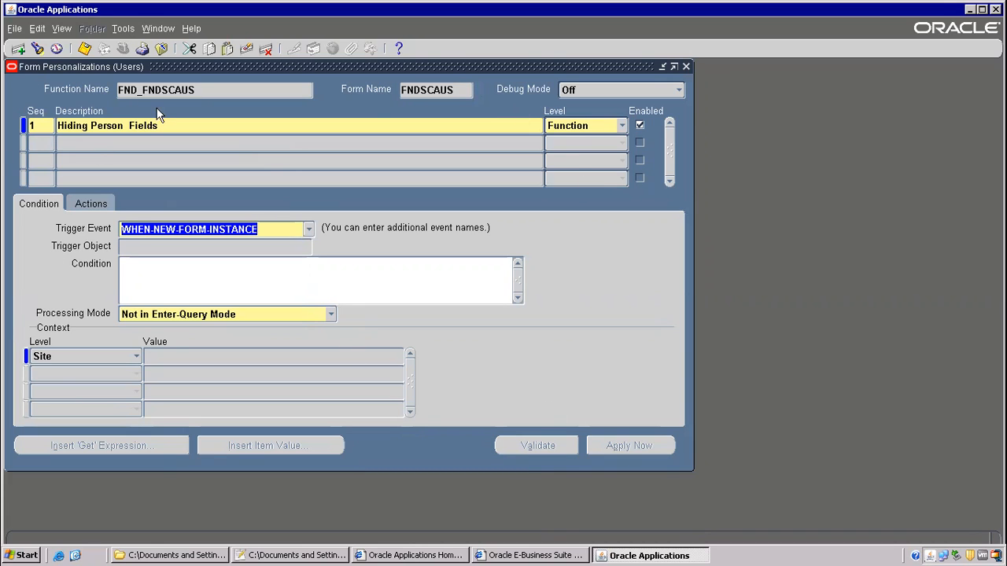
left_click(33, 204)
- Compare rule 1's Actions and Condition details by switching between the two tabs
left_click(89, 204)
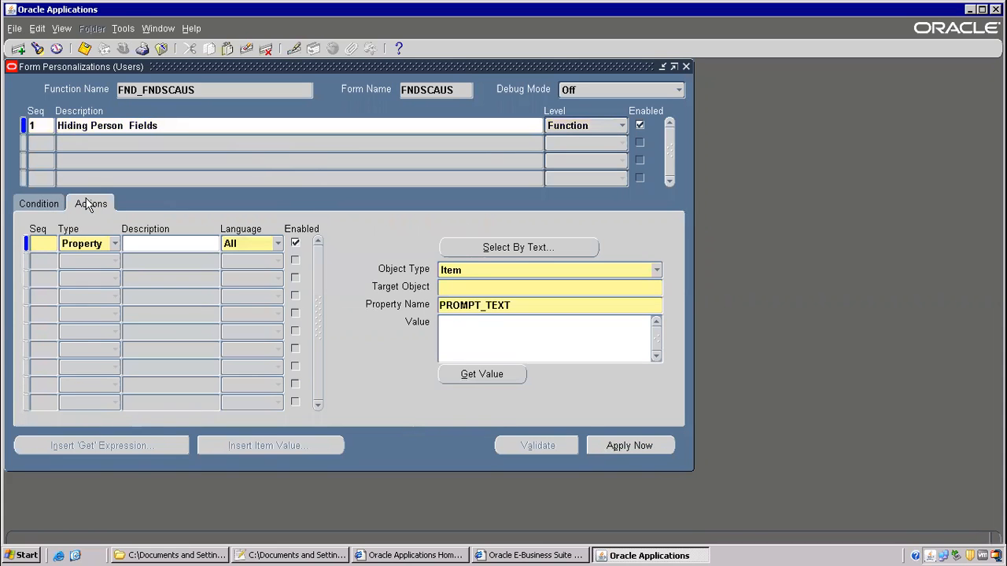
left_click(46, 204)
left_click(83, 203)
left_click(49, 209)
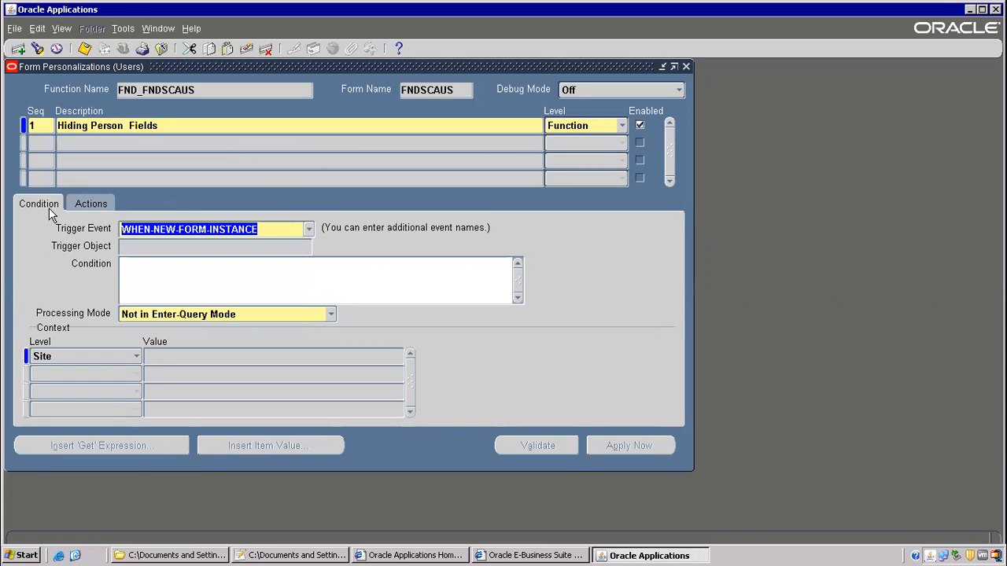
left_click(72, 206)
left_click(49, 211)
- Bring up the Trigger Event list, keeping WHEN-NEW-FORM-INSTANCE as the current event
left_click(310, 227)
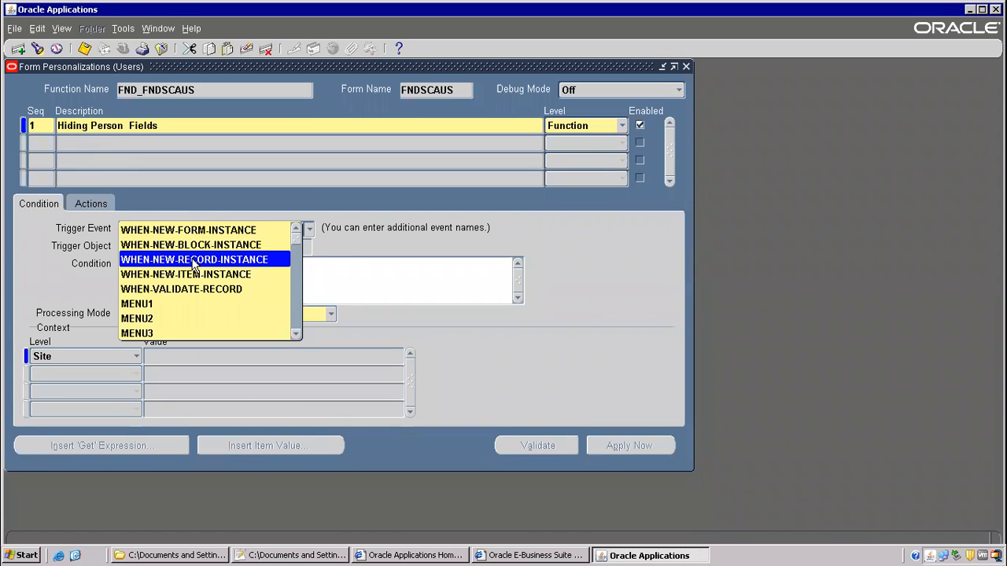
left_click(395, 295)
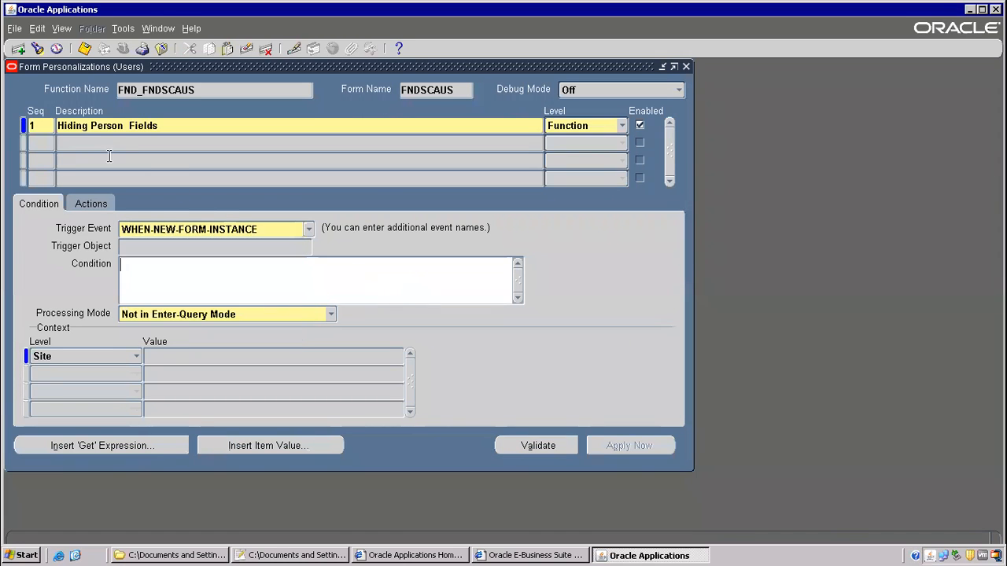
left_click(239, 122)
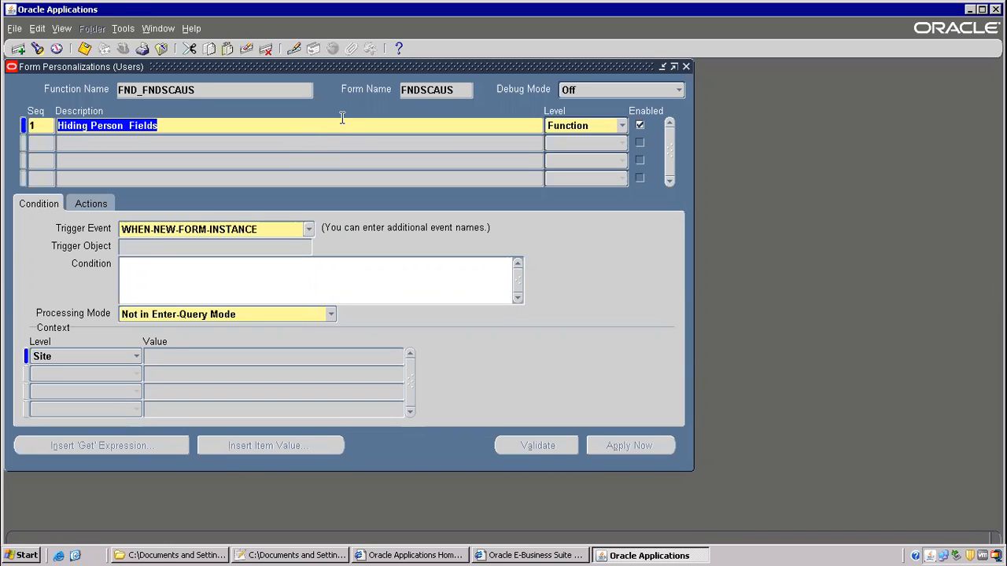
left_click(308, 230)
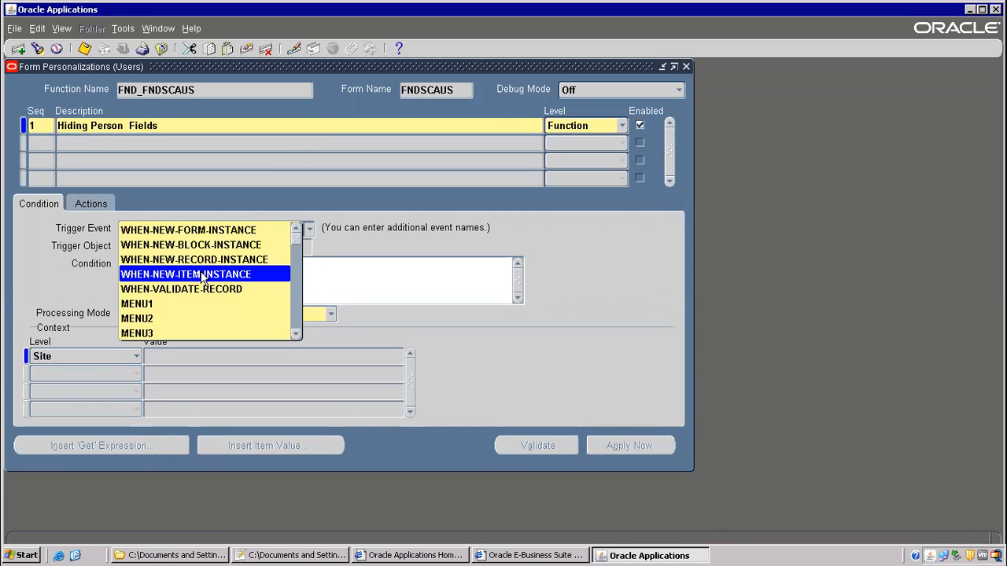
left_click(134, 130)
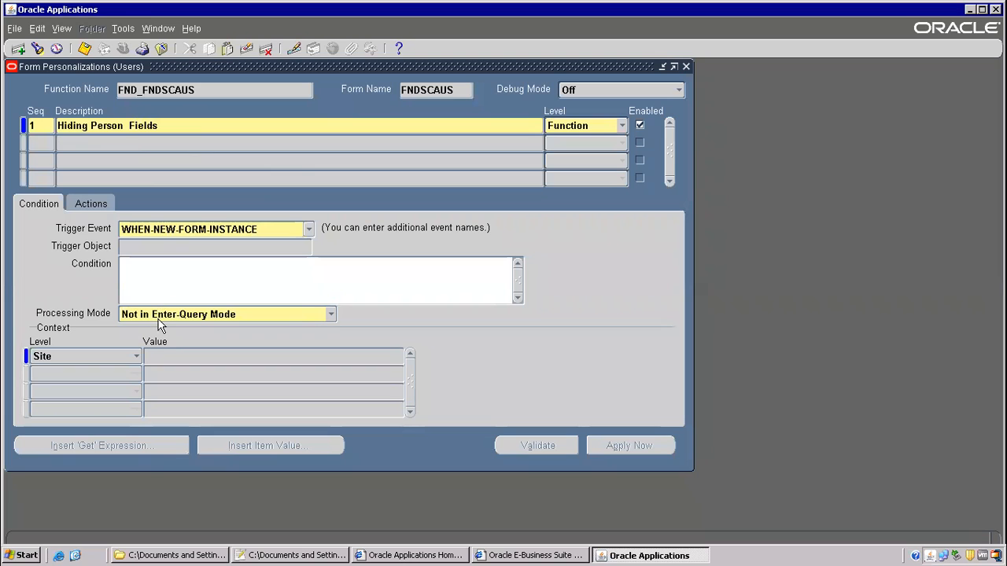
left_click(310, 235)
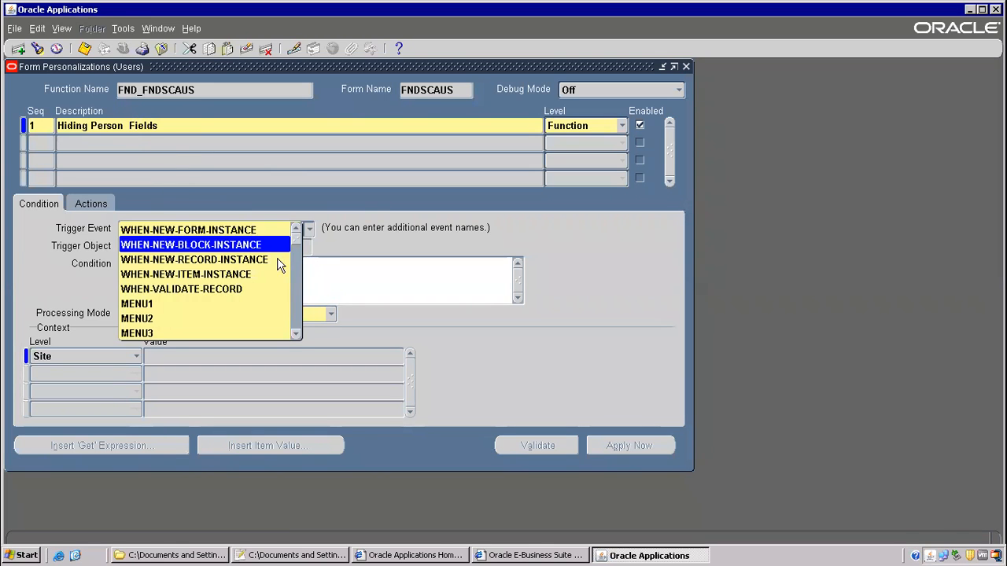
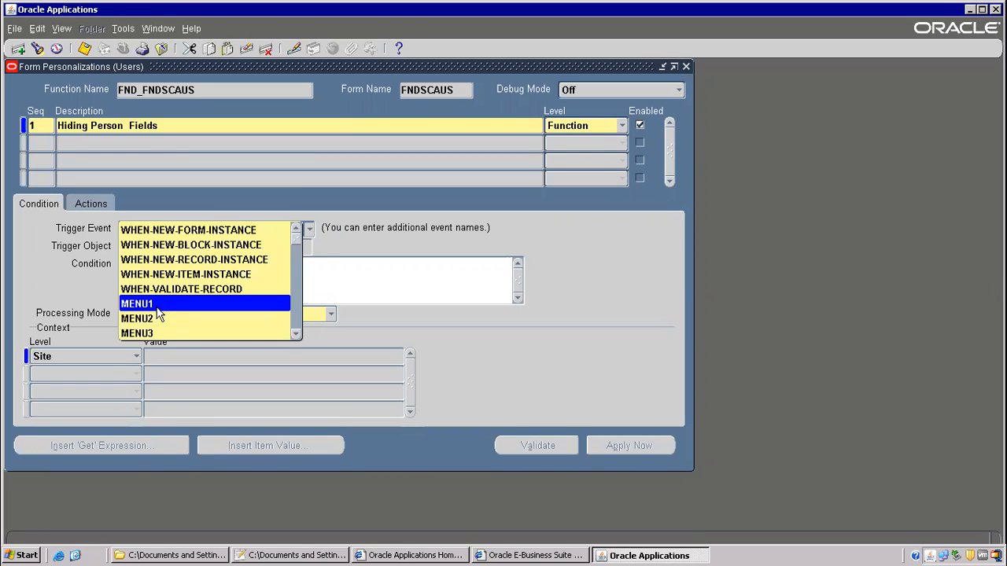
- Browse the Tools menu and trigger event list, leaving the trigger event at WHEN-NEW-FORM-INSTANCE
left_click_drag(299, 250, 285, 359)
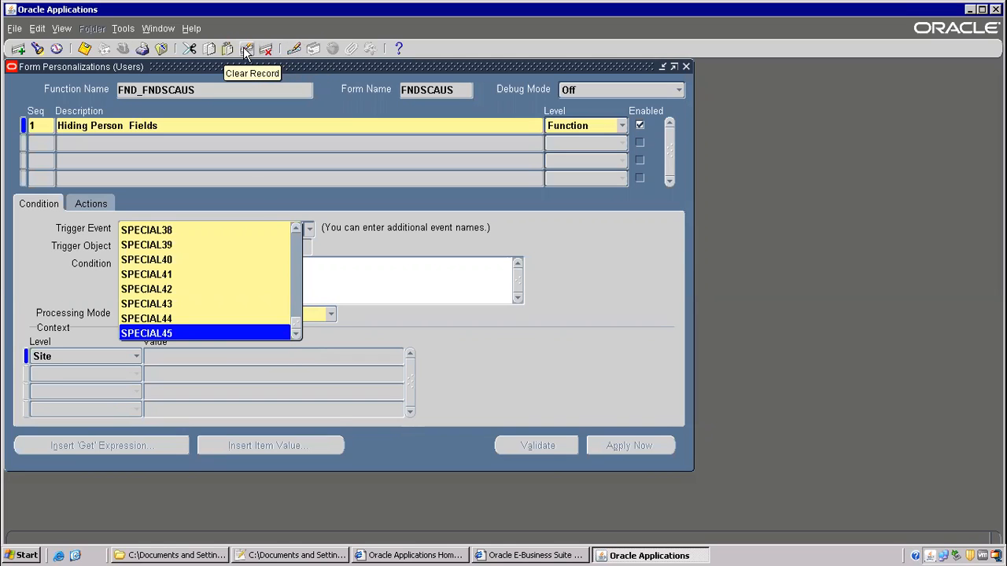
left_click(123, 30)
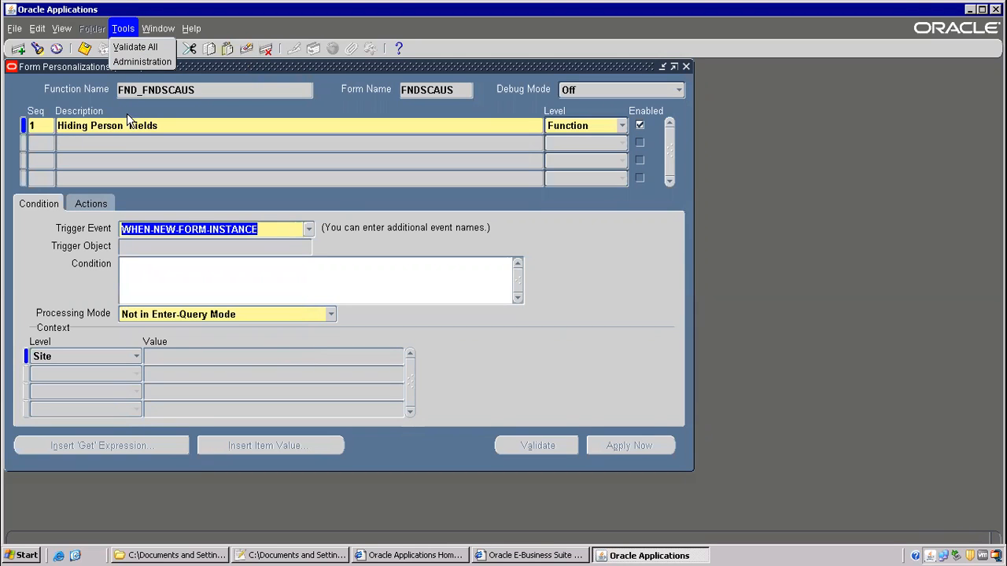
left_click(308, 239)
left_click(308, 238)
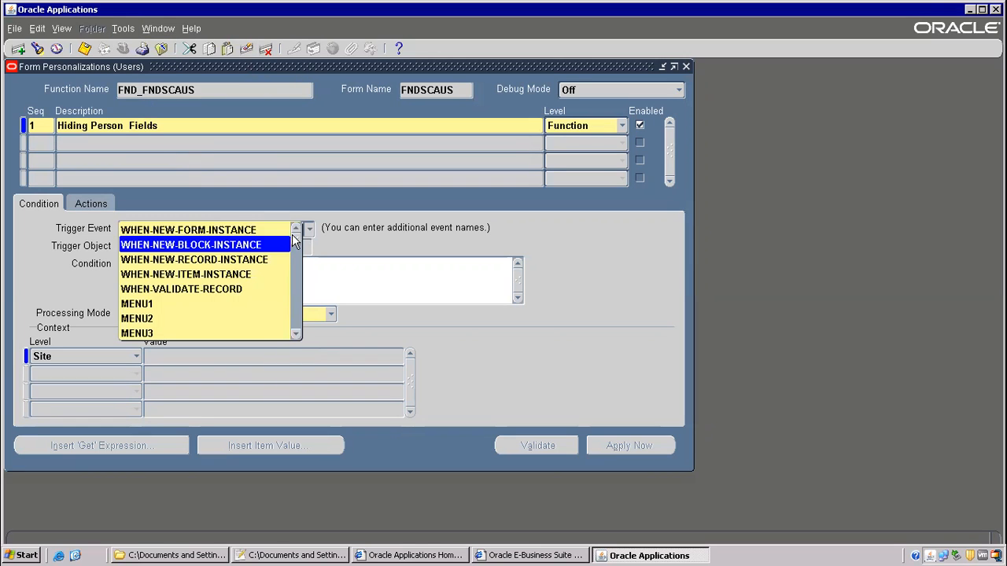
left_click_drag(296, 250, 291, 263)
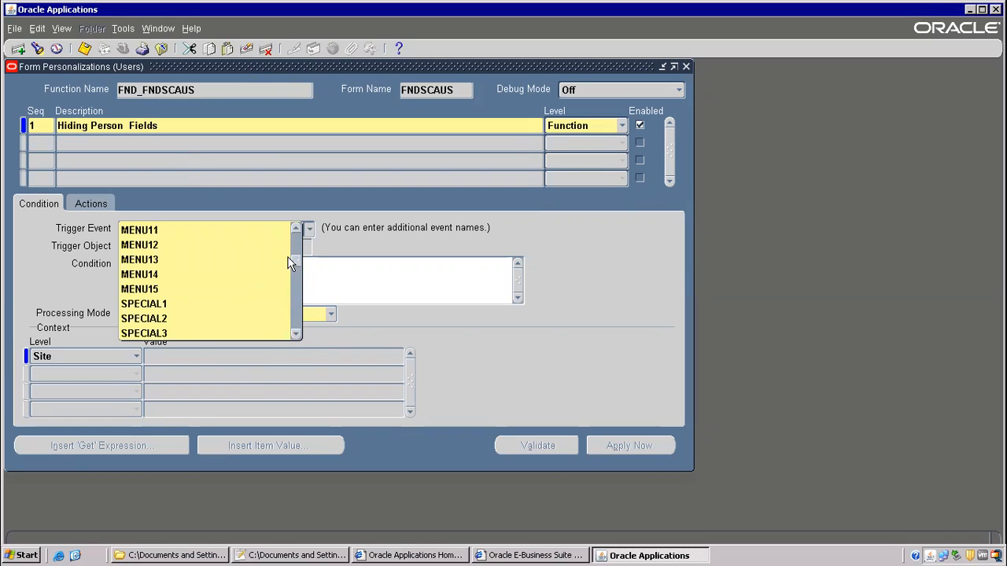
left_click(122, 28)
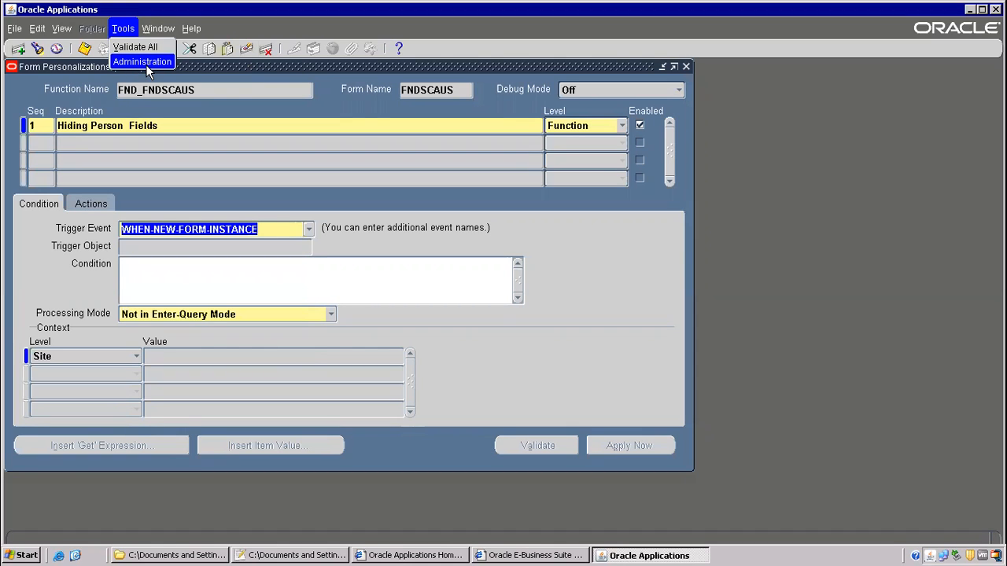
left_click(344, 64)
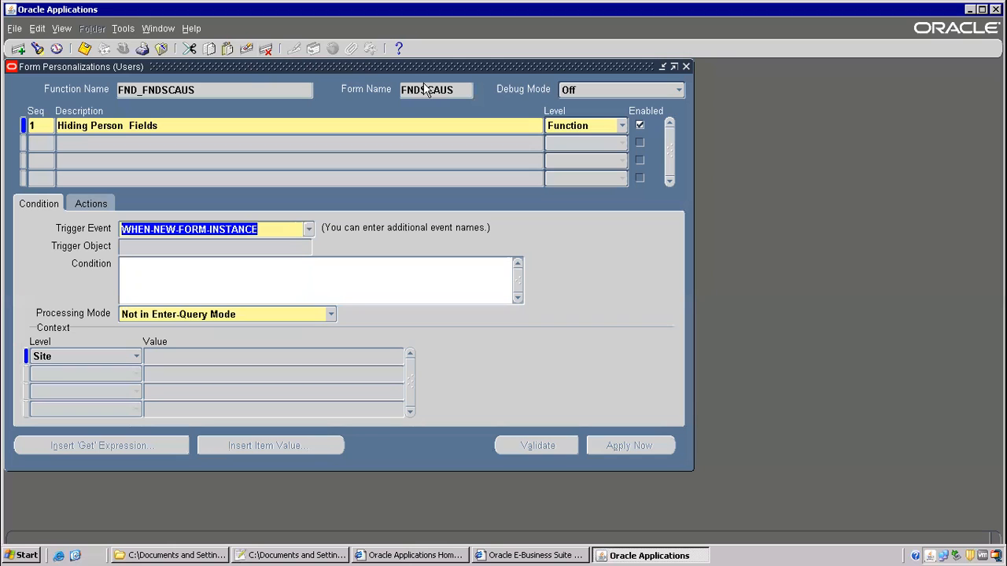
left_click(308, 230)
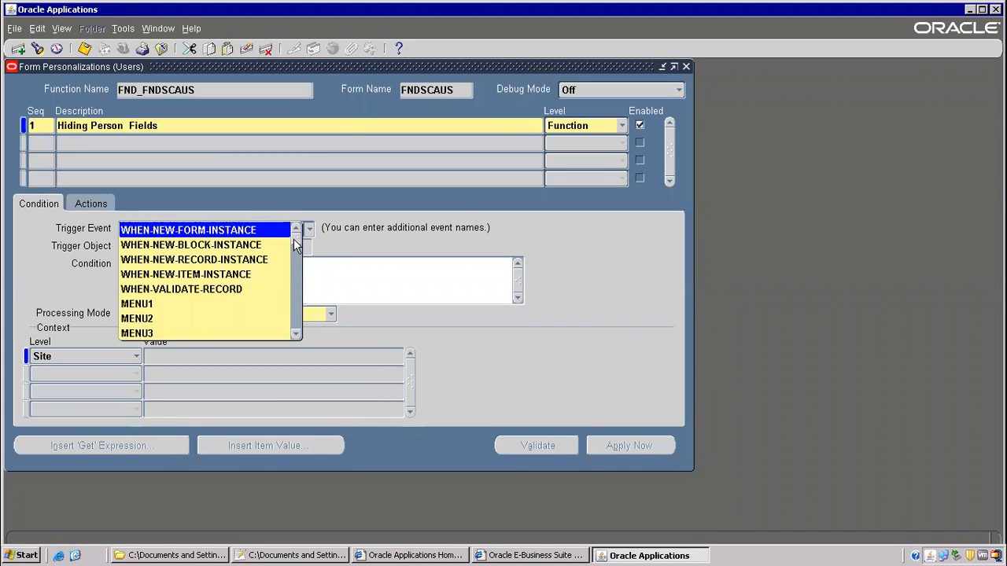
mouse_move(293, 238)
left_mouse_down()
mouse_move(295, 331)
mouse_move(292, 231)
left_mouse_up()
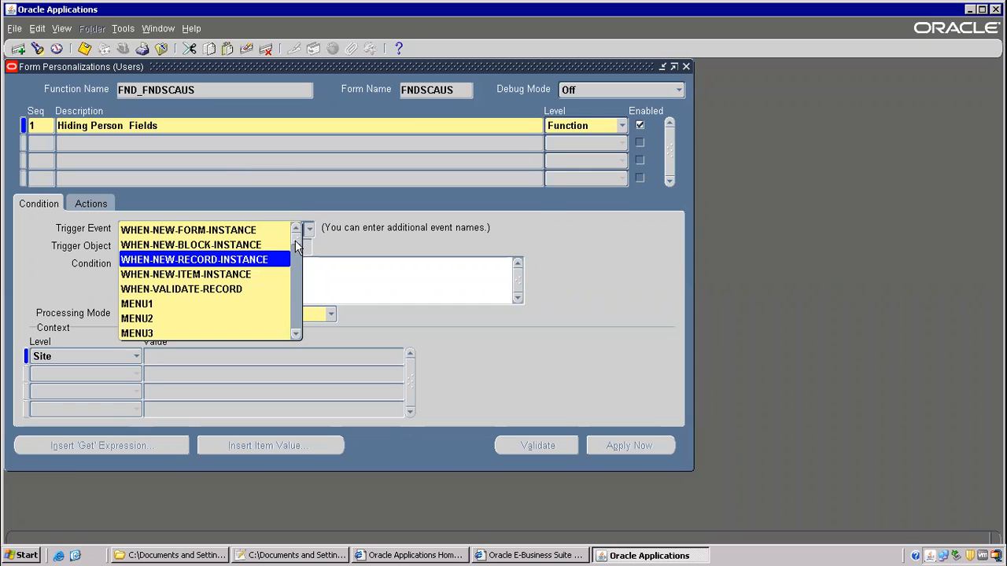
left_click_drag(296, 246, 288, 212)
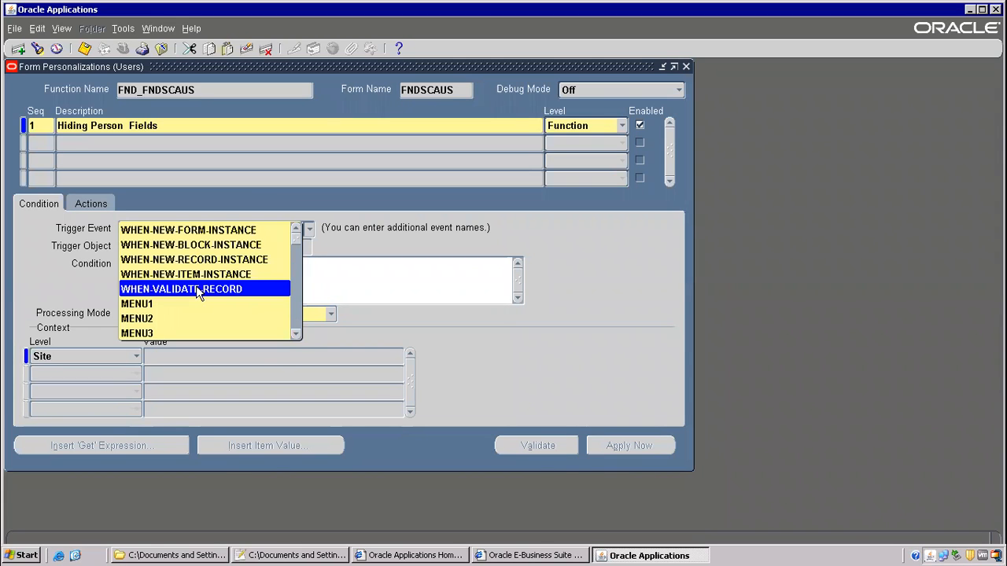
left_click_drag(299, 247, 288, 341)
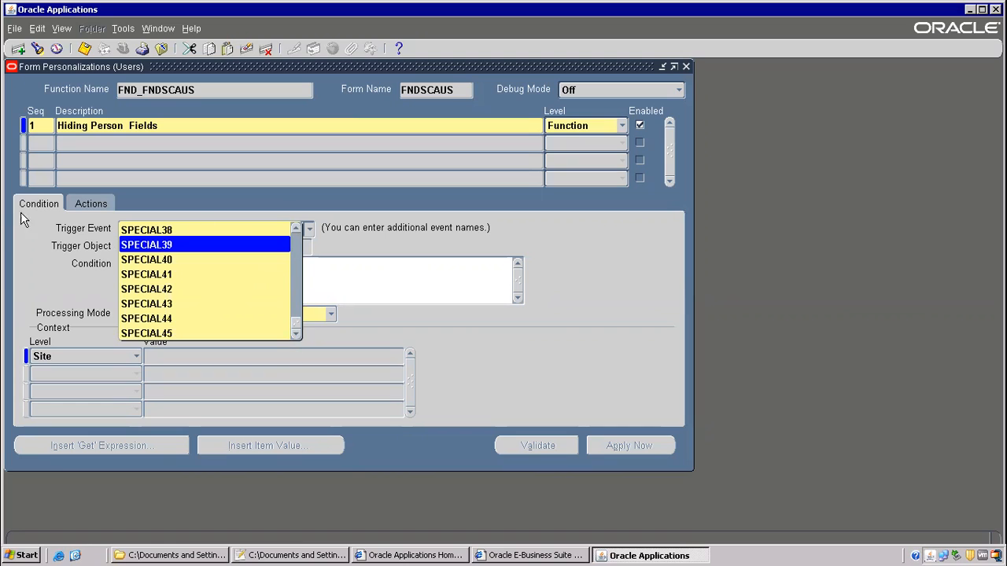
left_click(48, 207)
- Check the 'context' entry in the Notepad++ personalization notes, then return to Form Personalizations
left_click(142, 271)
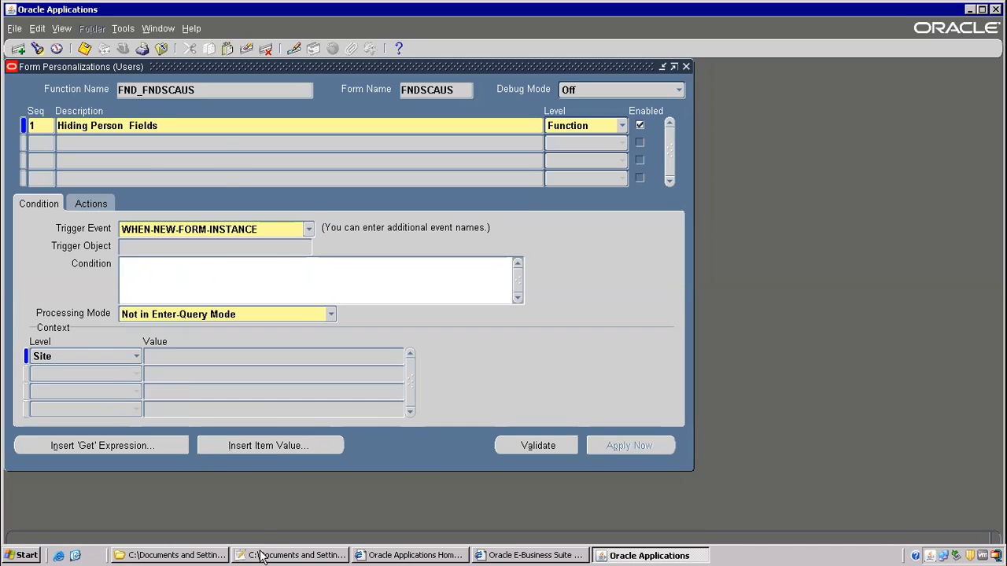
left_click(262, 555)
left_click_drag(112, 197, 243, 202)
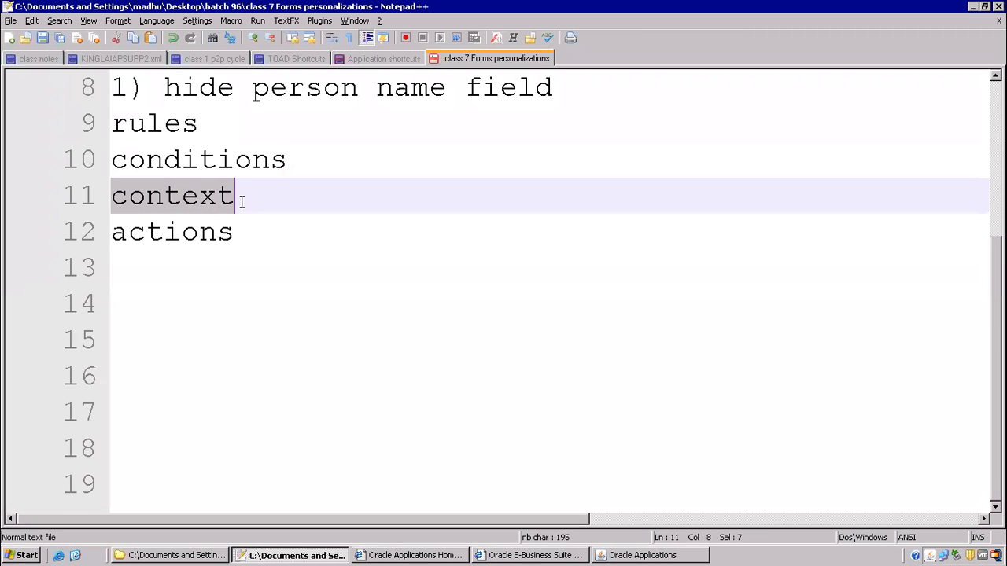
left_click(660, 555)
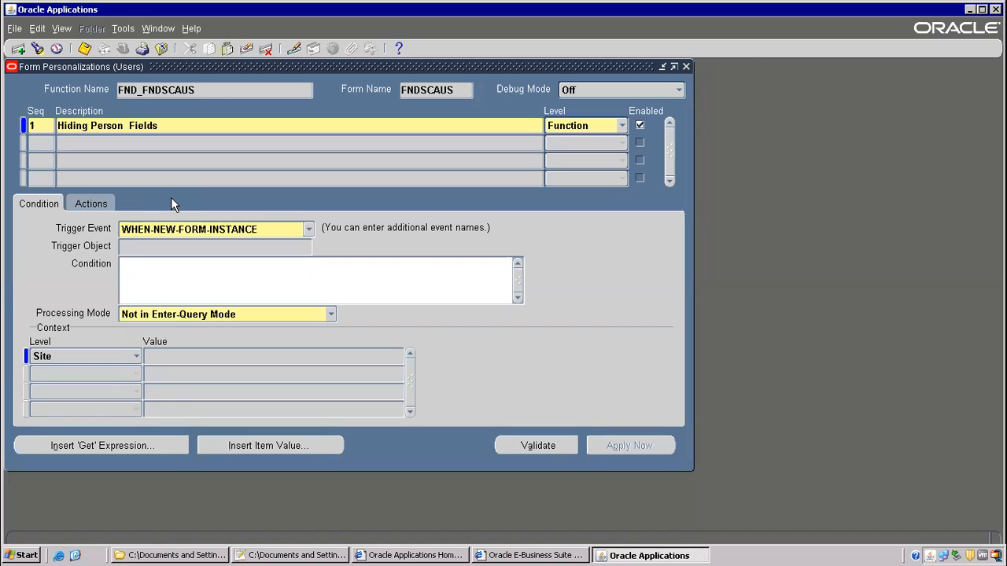
- Set the rule's context level to User and enter the target user name as its value
left_click(100, 354)
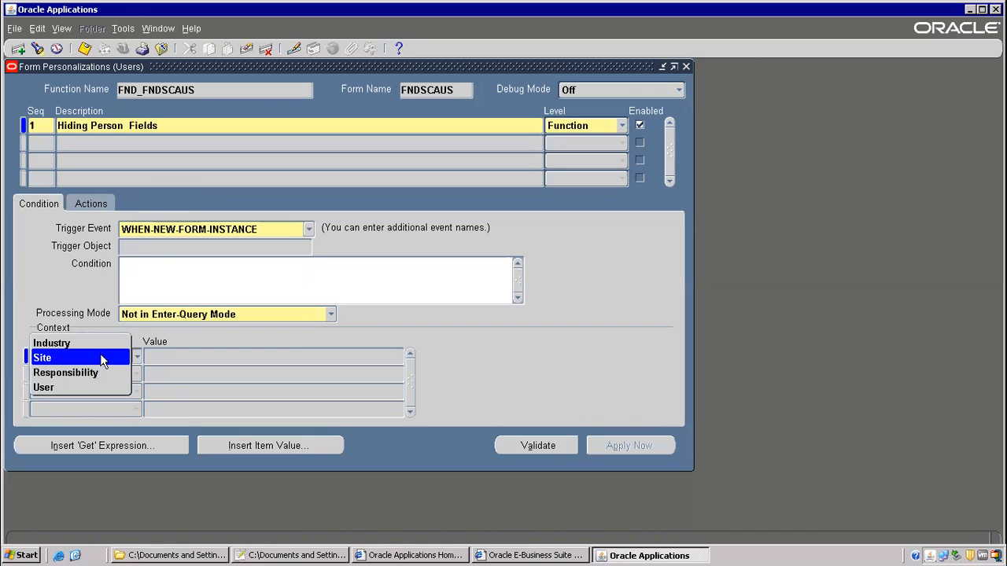
left_click(46, 390)
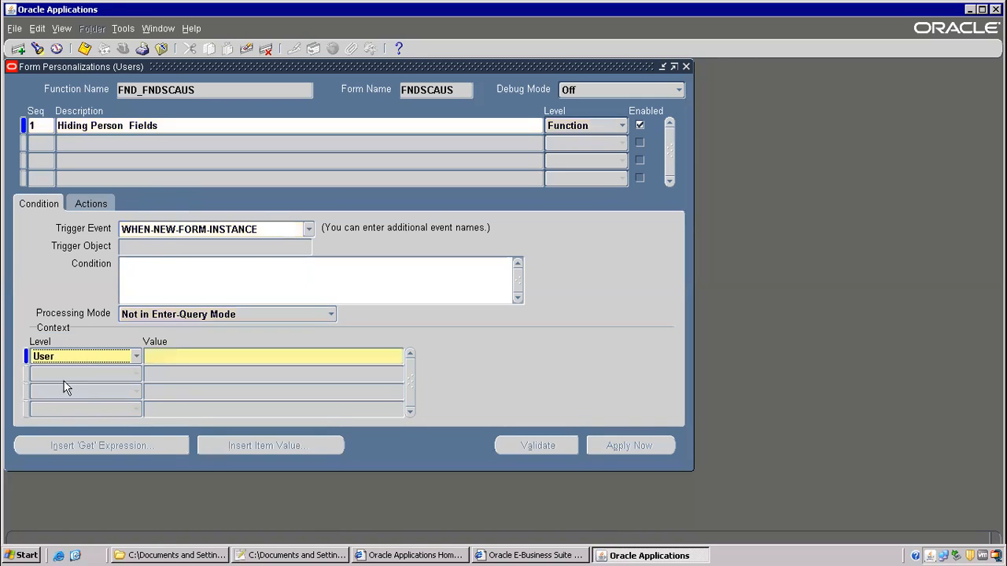
left_click(159, 356)
type("PMAD")
key("Tab")
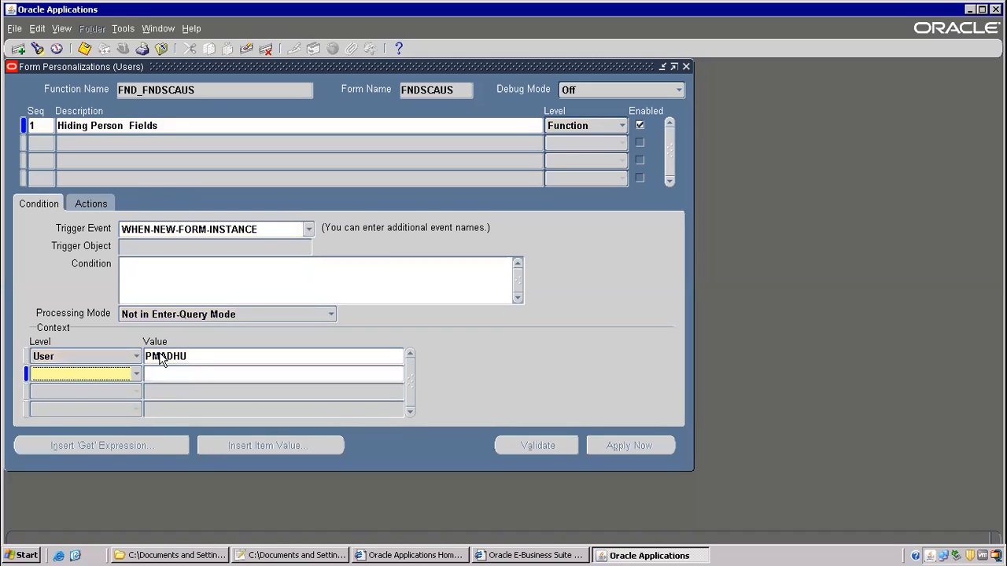
double_click(190, 354)
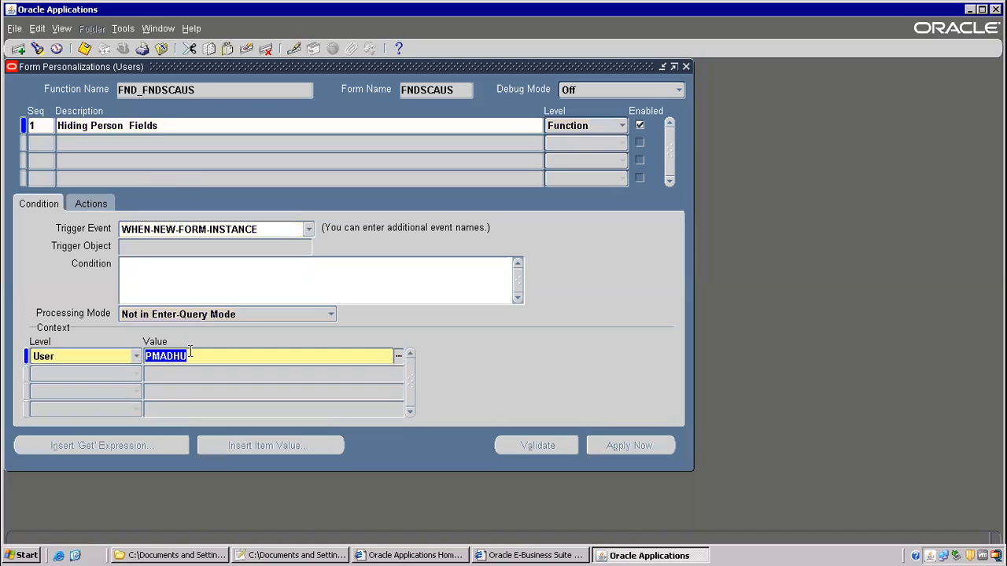
type("OPERATIONS")
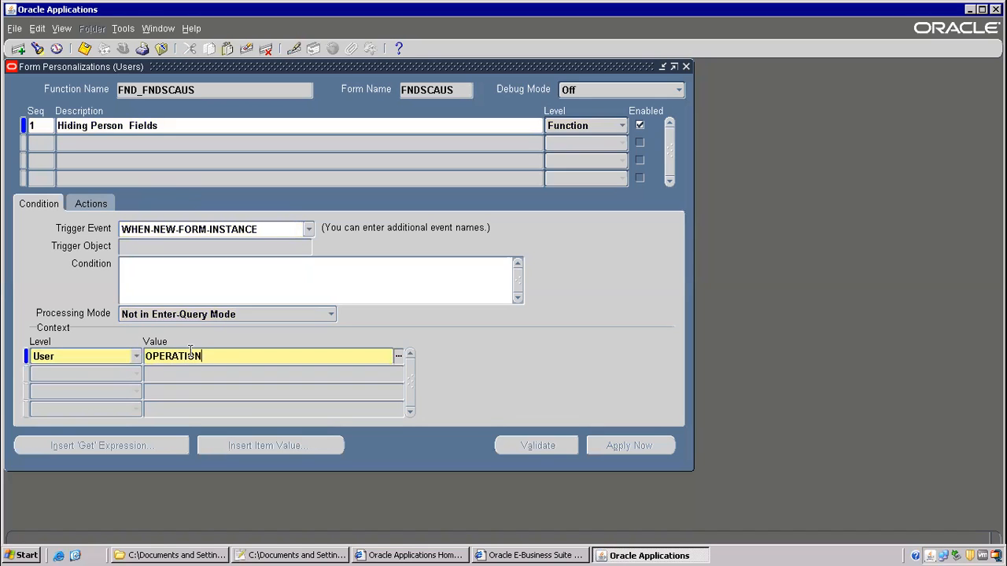
key("shift+Tab")
double_click(192, 357)
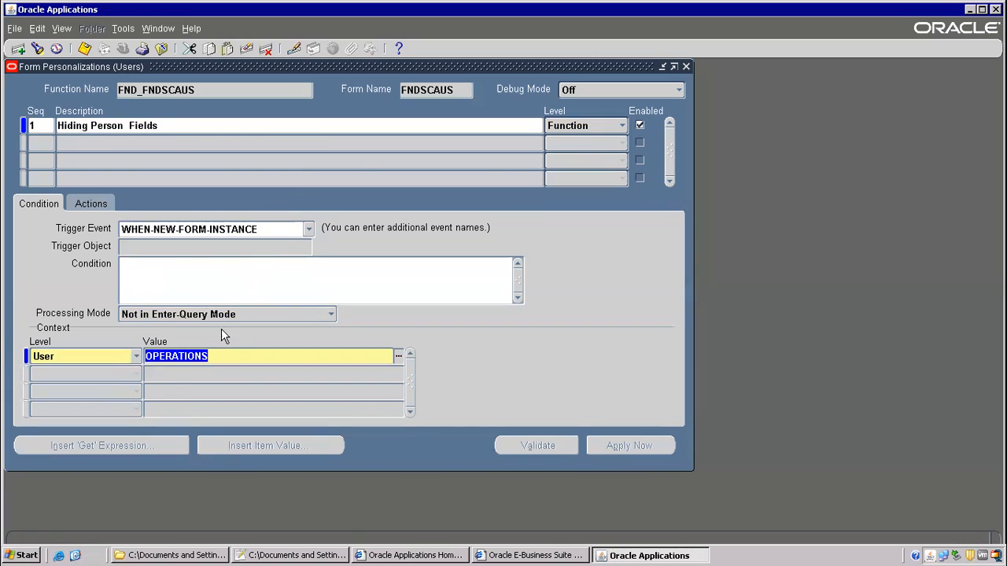
- Save the rule and start action sequence 1 on the Actions tab
left_click(84, 48)
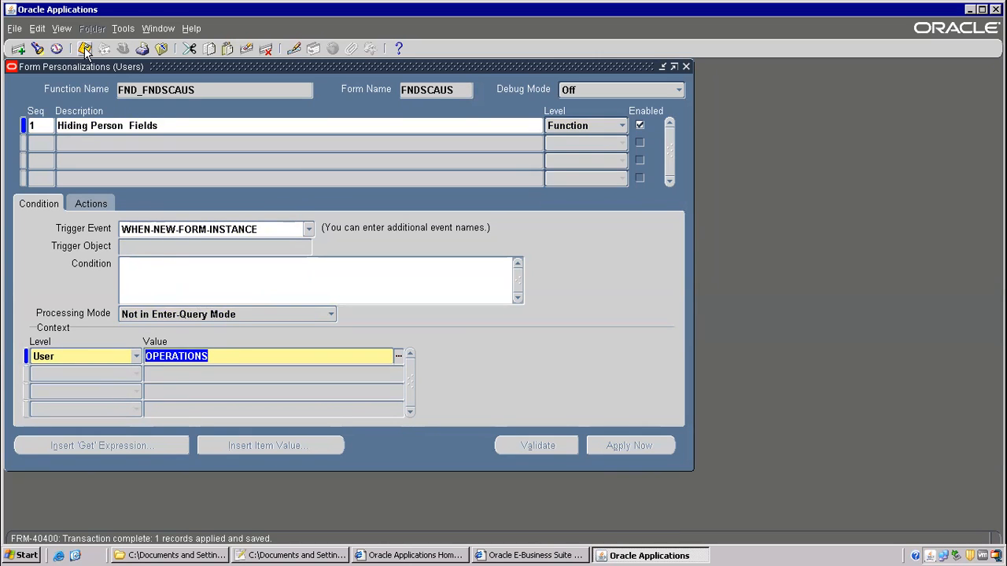
left_click(81, 200)
type("1")
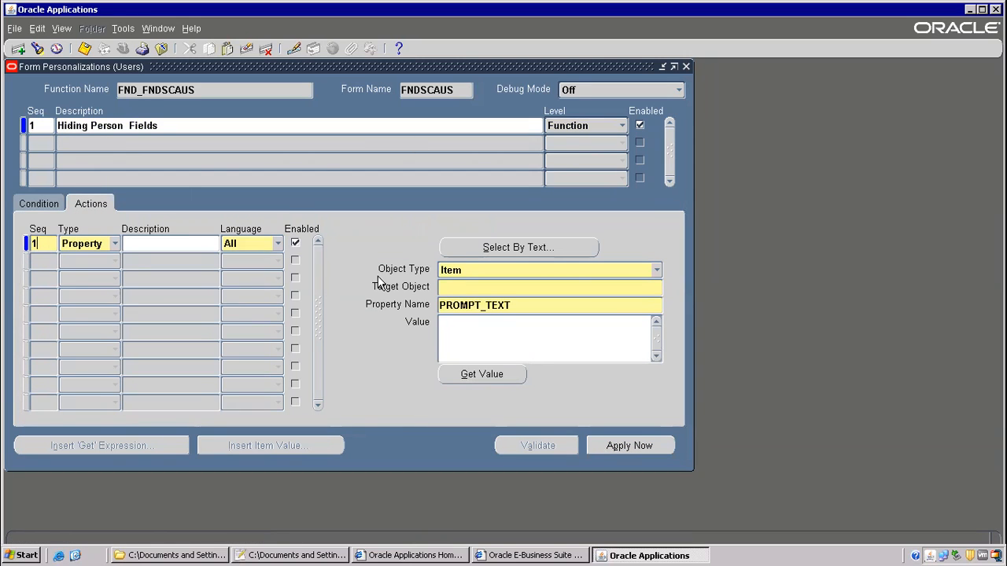
- Make action 1 a Message action with message type Show
left_click(115, 244)
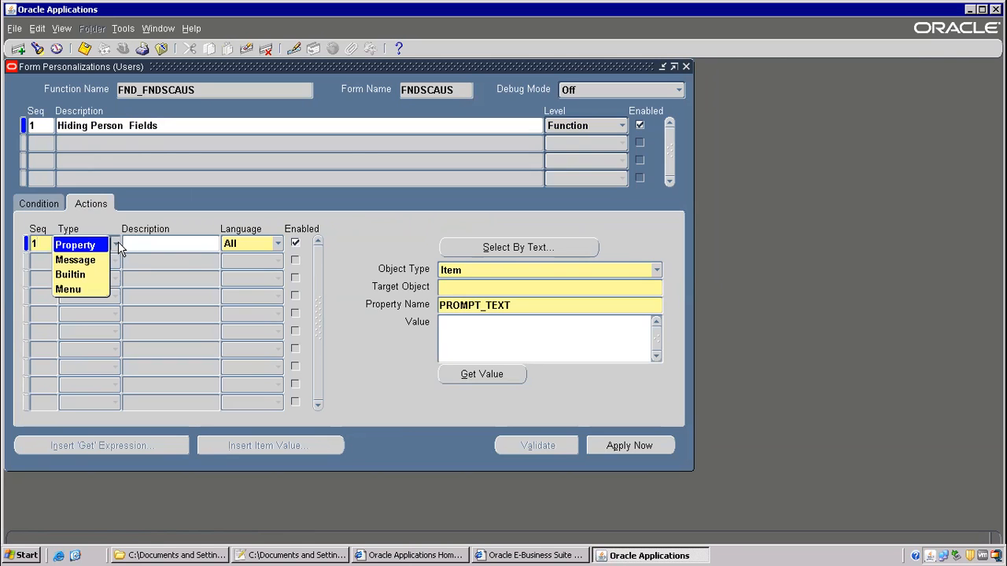
left_click(85, 267)
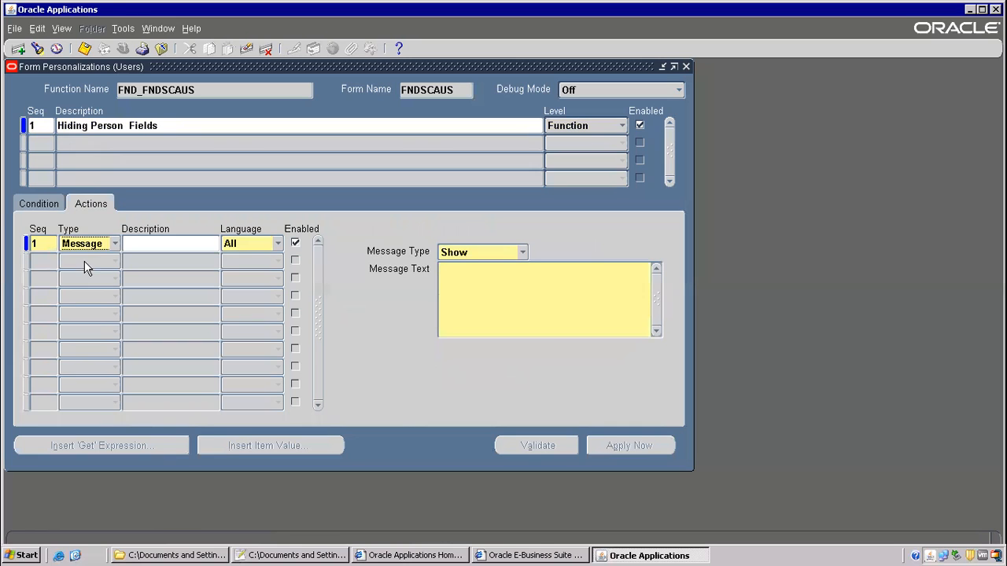
left_click(513, 253)
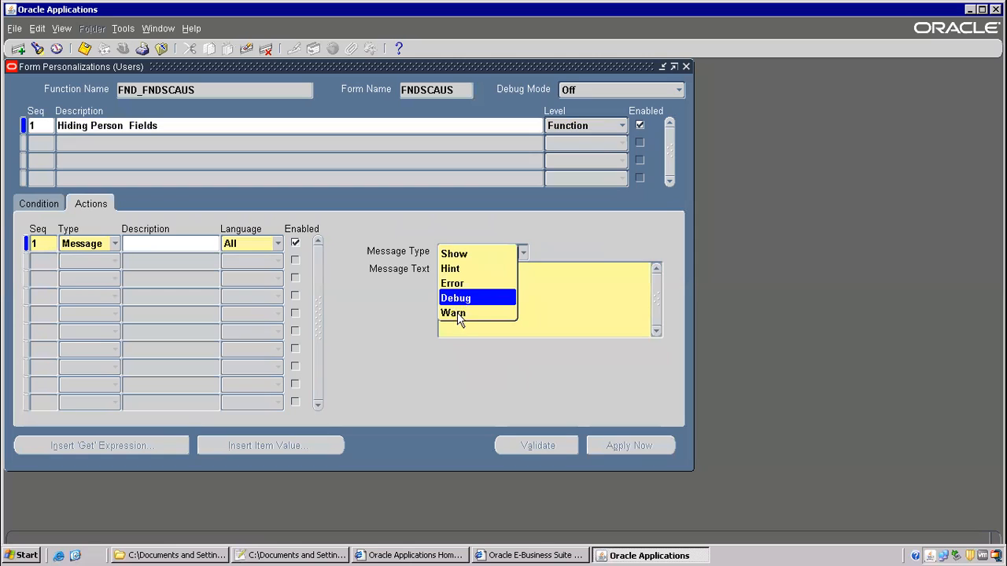
left_click(458, 253)
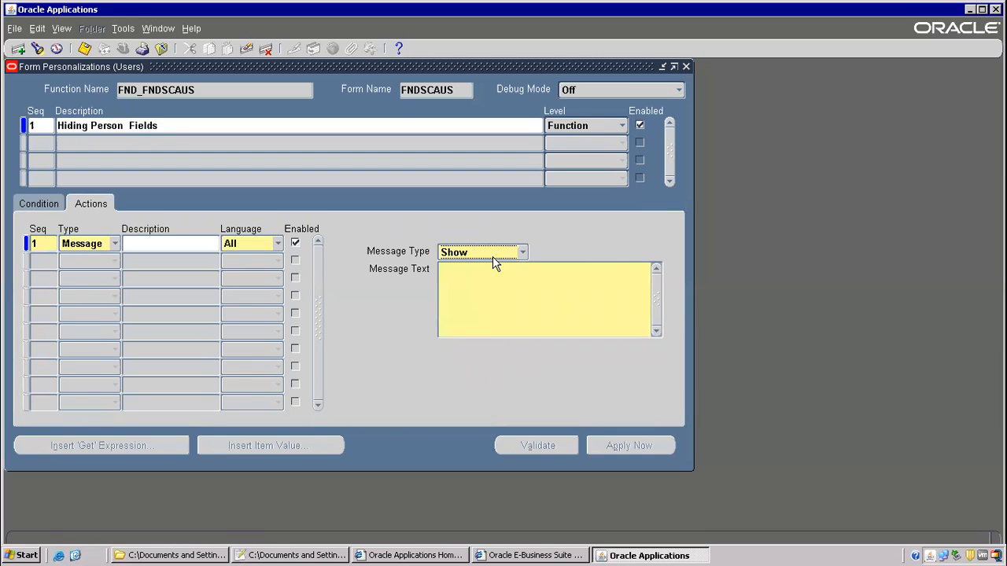
left_click(492, 256)
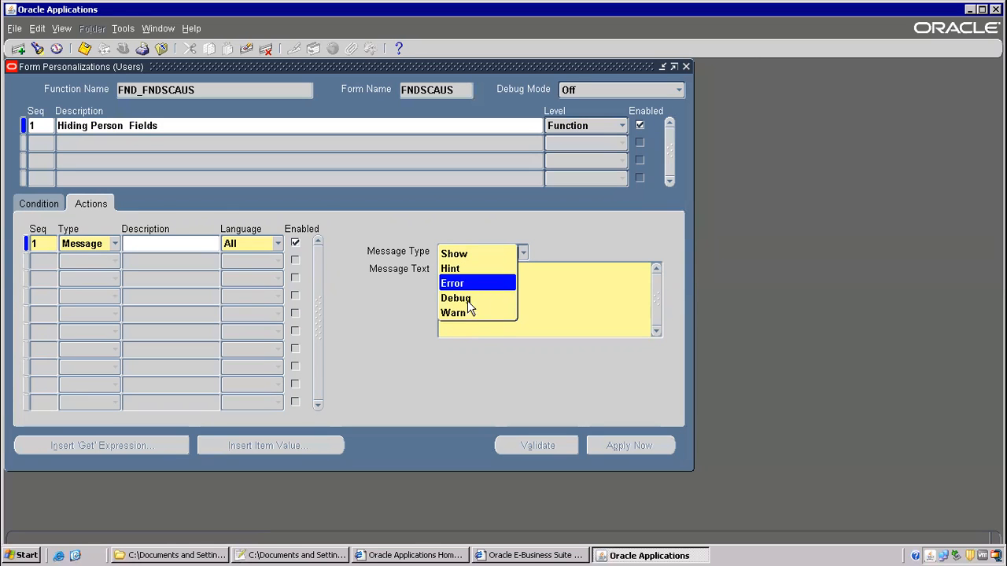
left_click(534, 238)
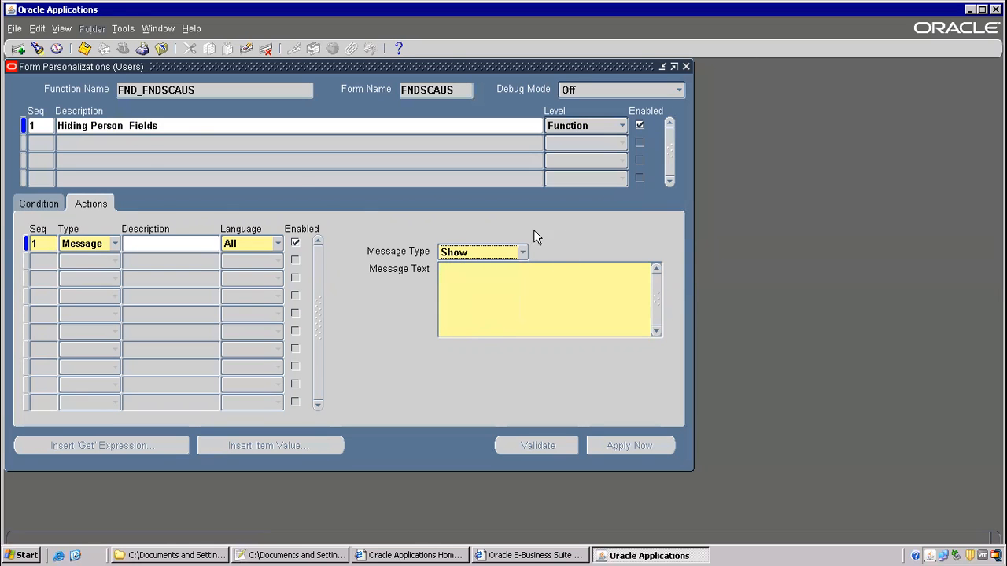
left_click(115, 244)
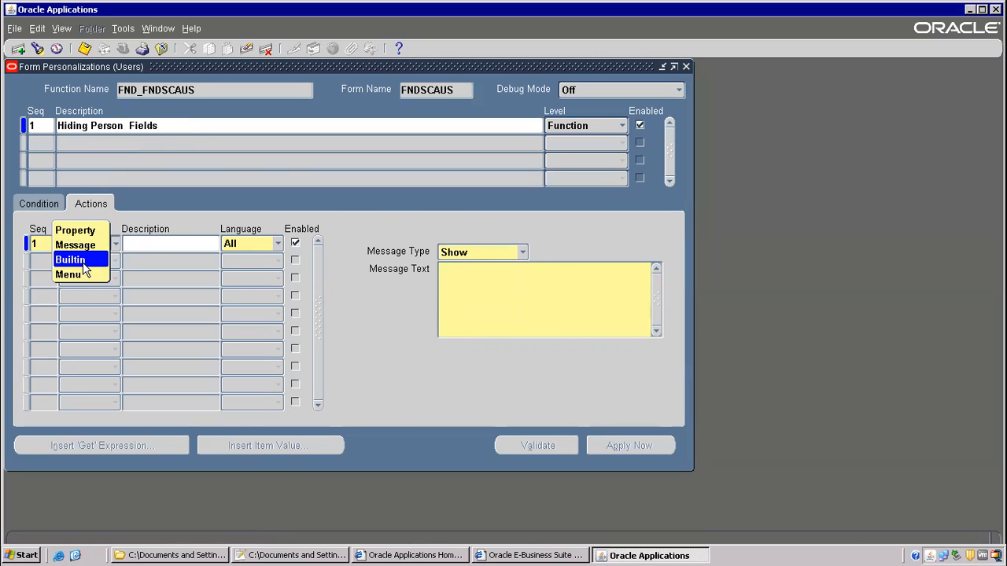
- Switch action 1 to a Builtin action with builtin type FORMS_DDL
left_click(84, 262)
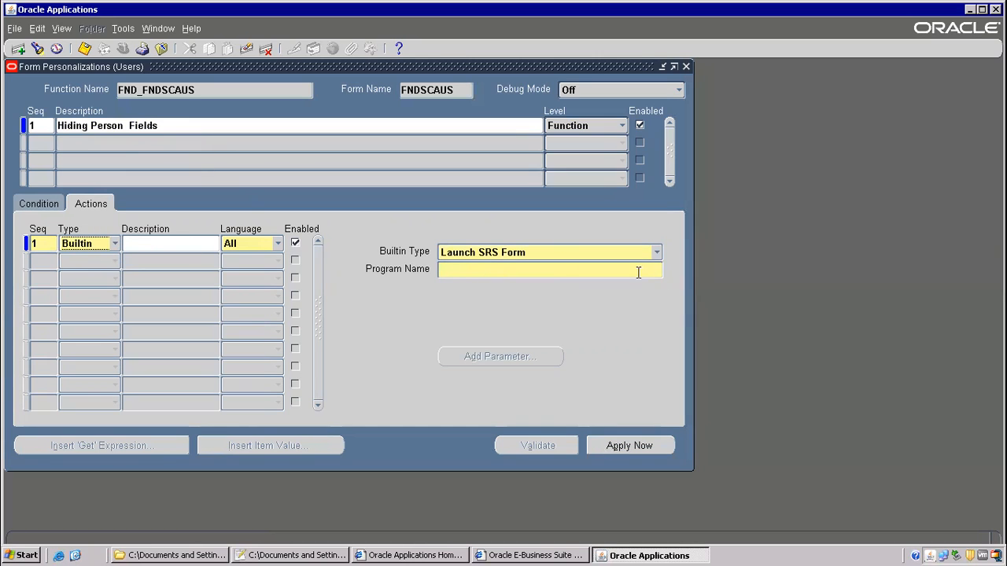
left_click(536, 250)
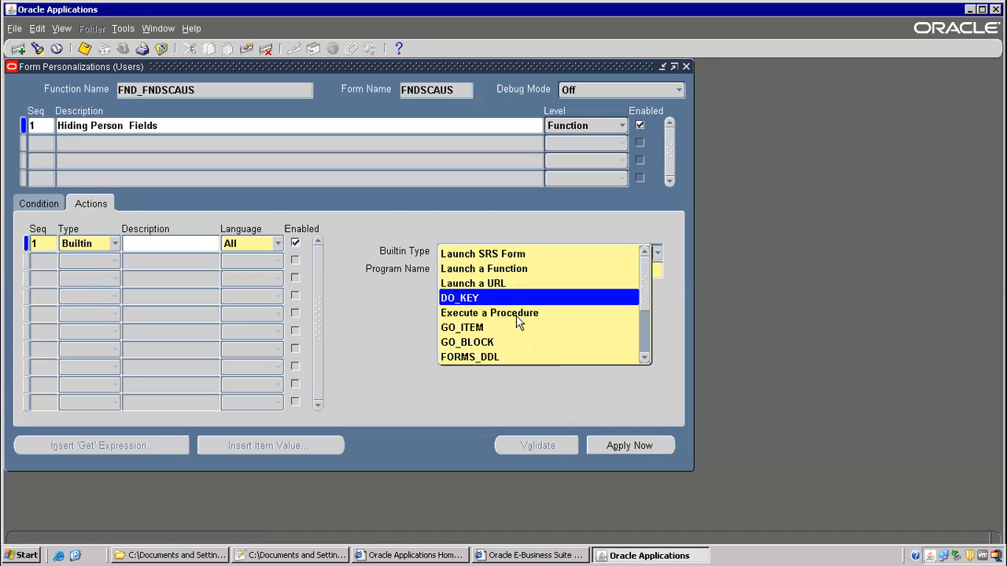
left_click(471, 358)
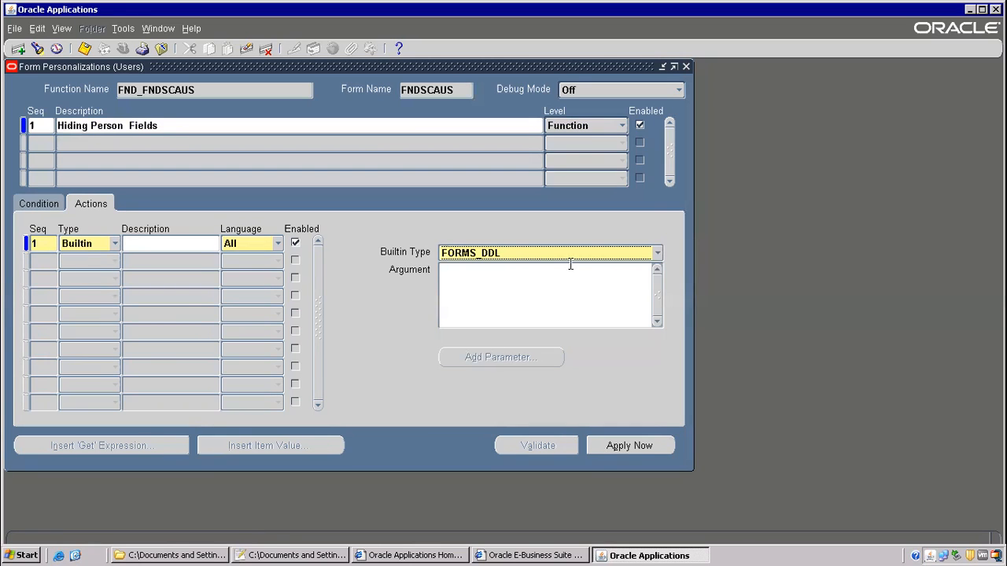
left_click(640, 255)
scroll(642, 236, "down", 1)
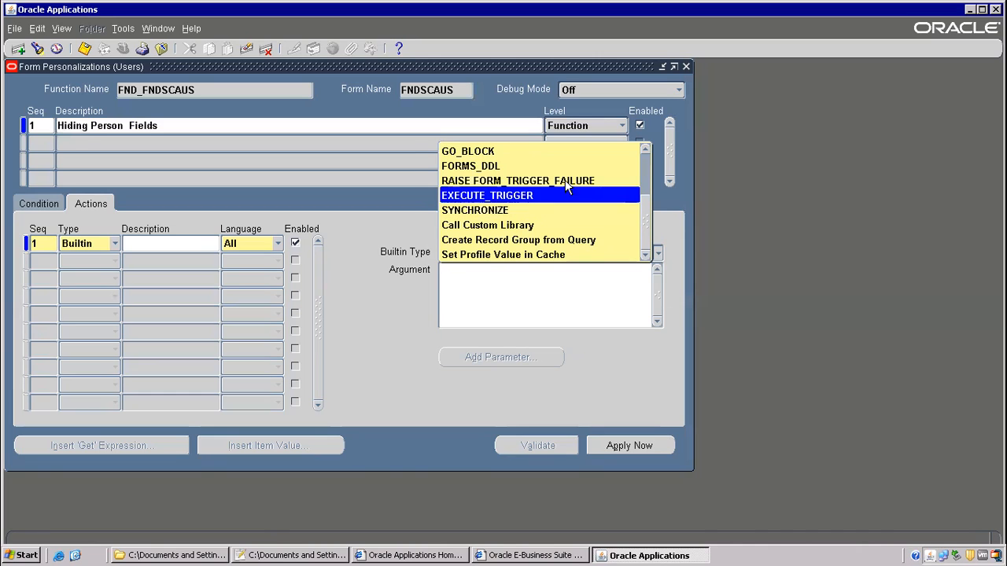
left_click(644, 149)
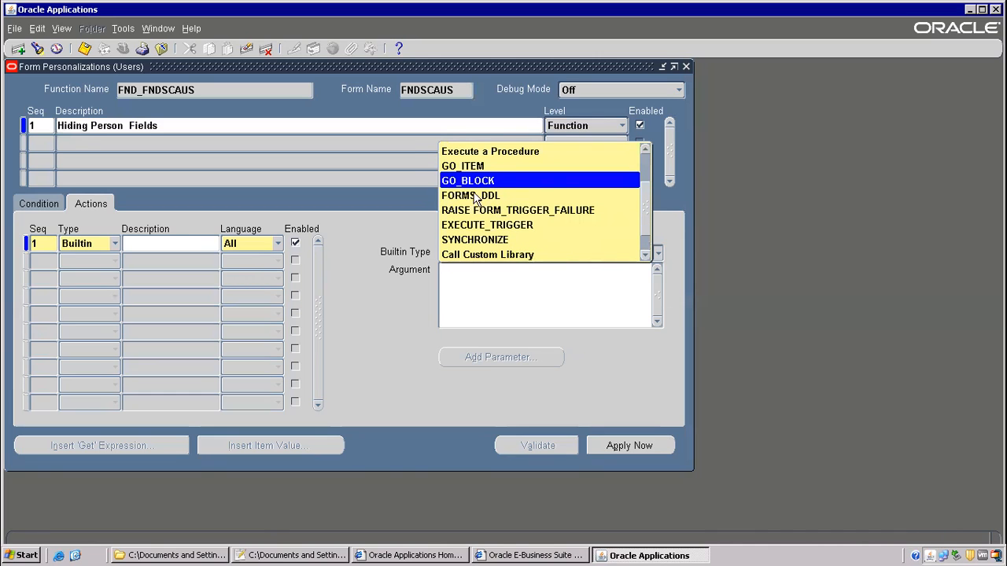
left_click(643, 150)
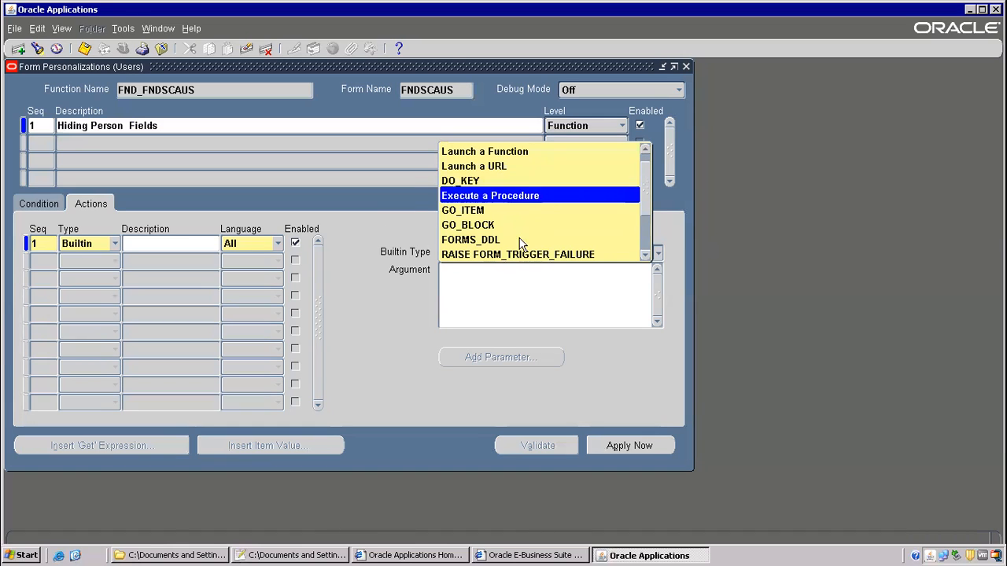
left_click(112, 259)
left_click(115, 249)
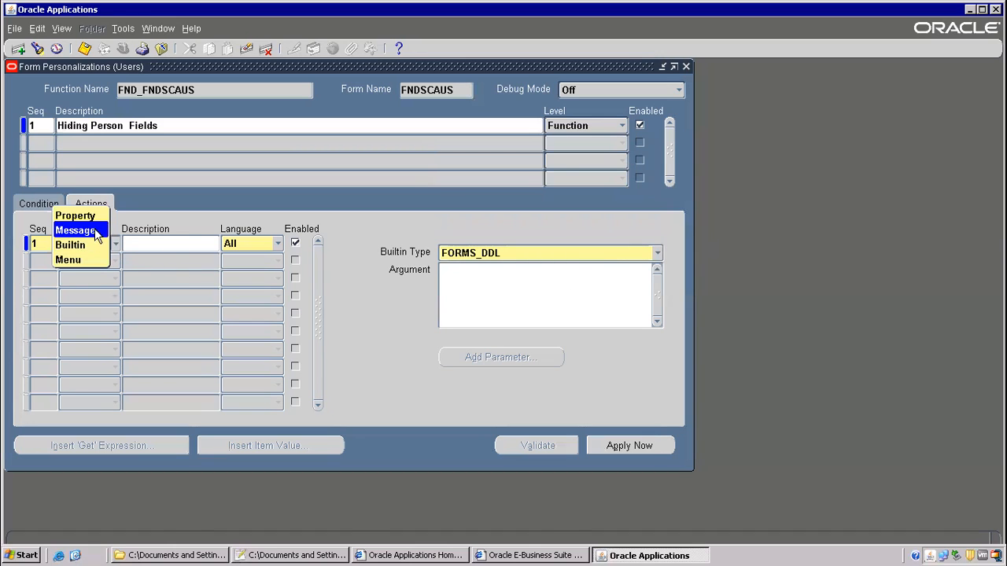
- Change action 1 to a Property action on an Item object, with property PROMPT_TEXT
left_click(76, 215)
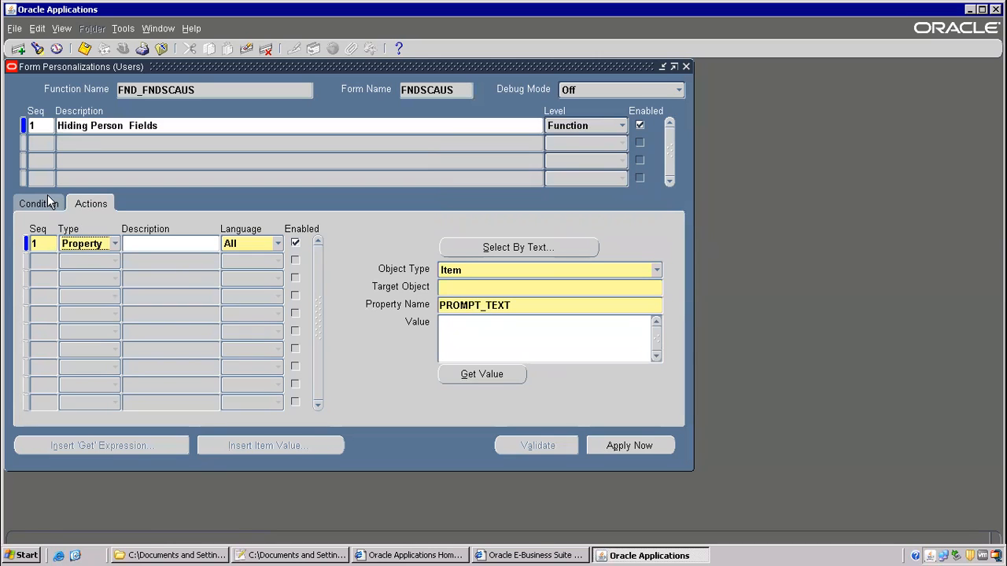
left_click(47, 206)
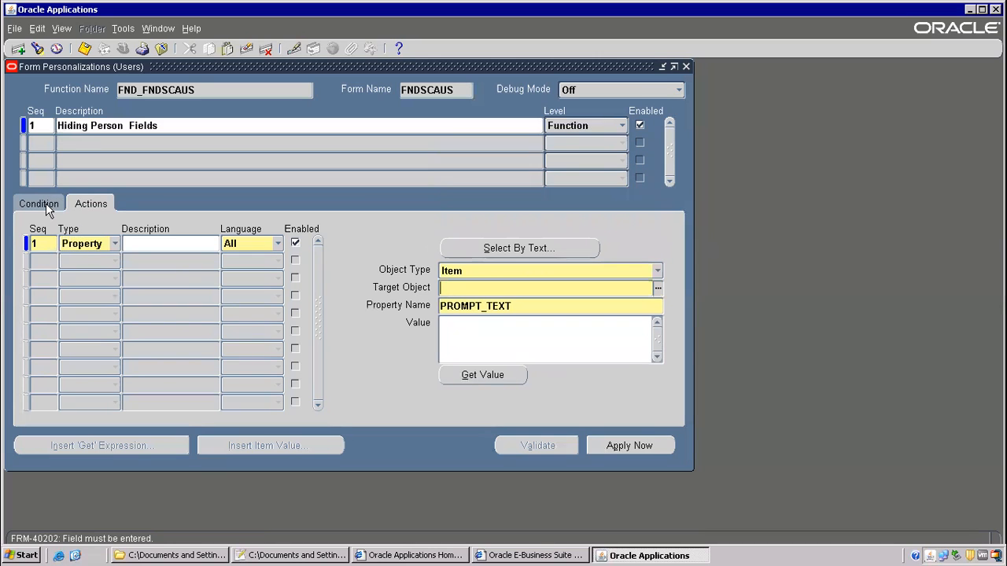
left_click(657, 270)
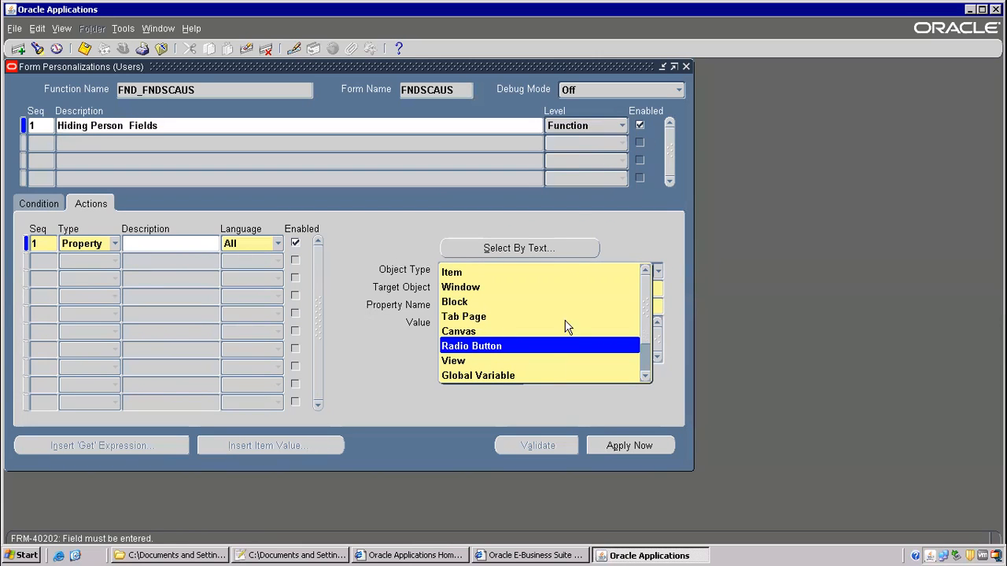
left_click(646, 375)
left_click(645, 376)
left_click(645, 375)
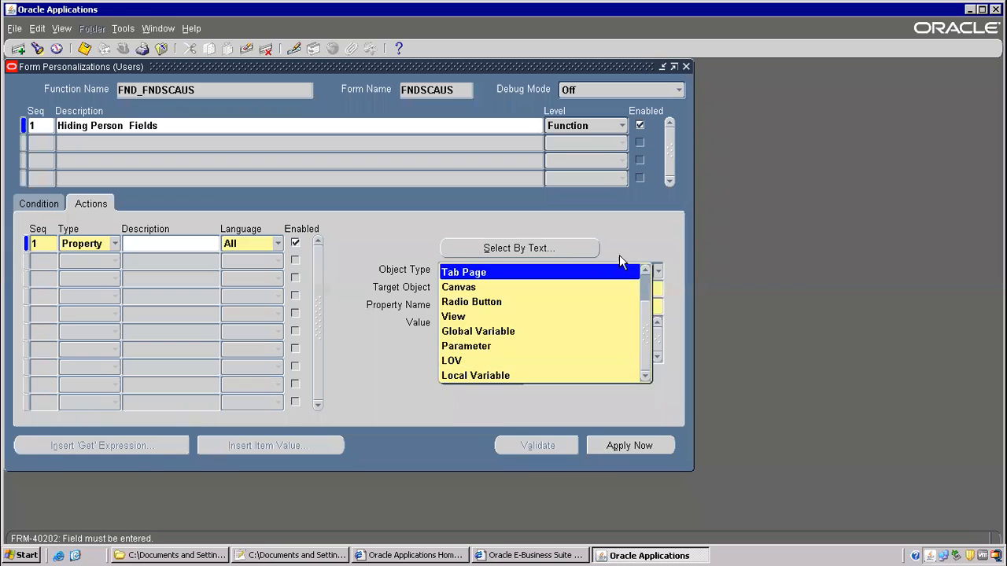
left_click_drag(647, 326, 651, 262)
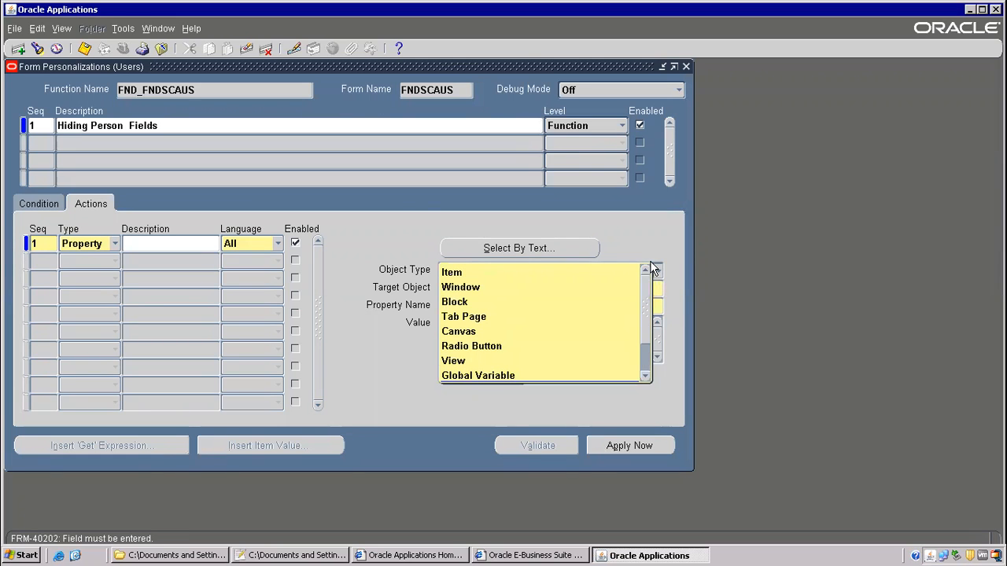
left_click(421, 195)
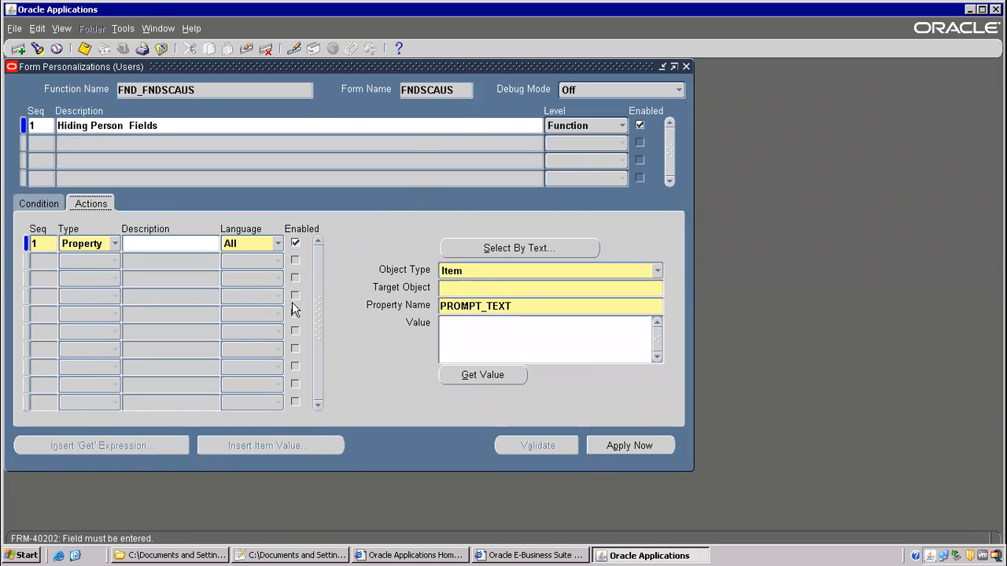
left_click(474, 288)
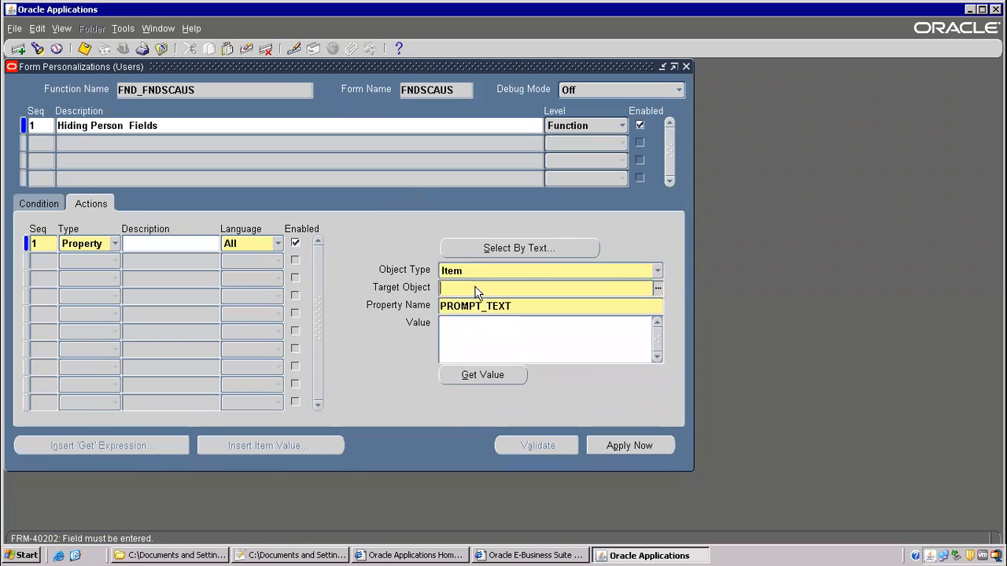
- Target the USER.EMPLOYEE_NAME item, whose current prompt value is Person
left_click(657, 289)
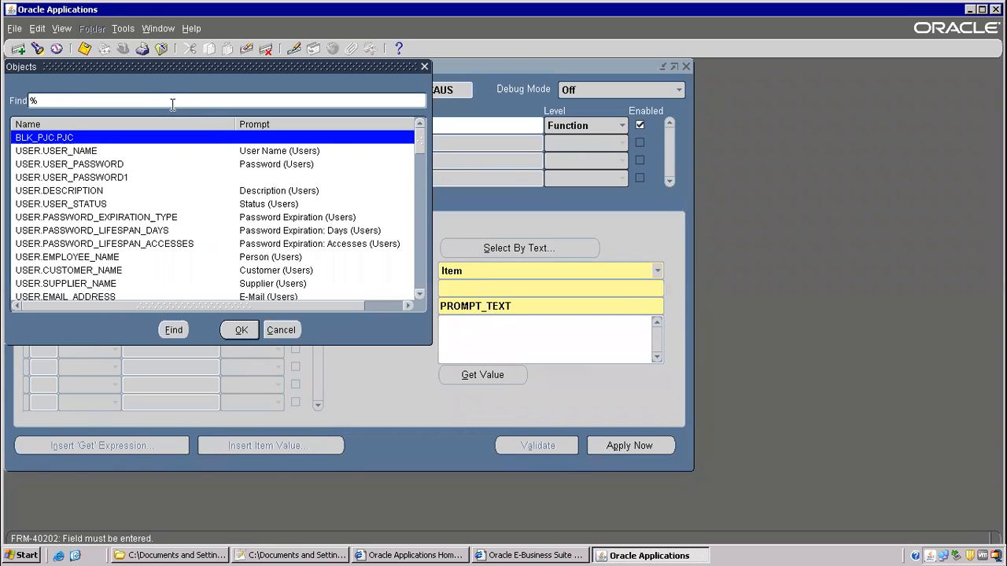
key("Return")
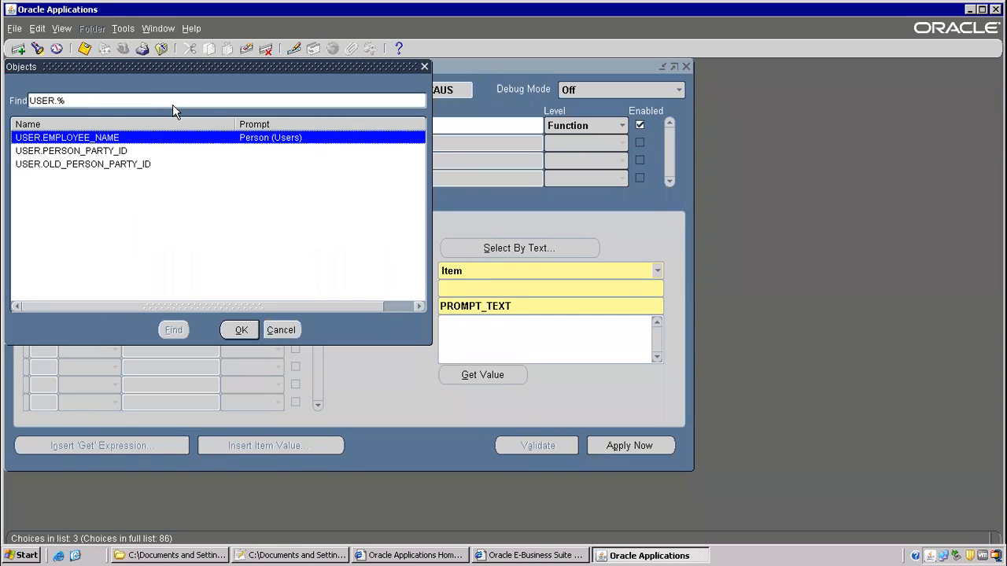
double_click(218, 138)
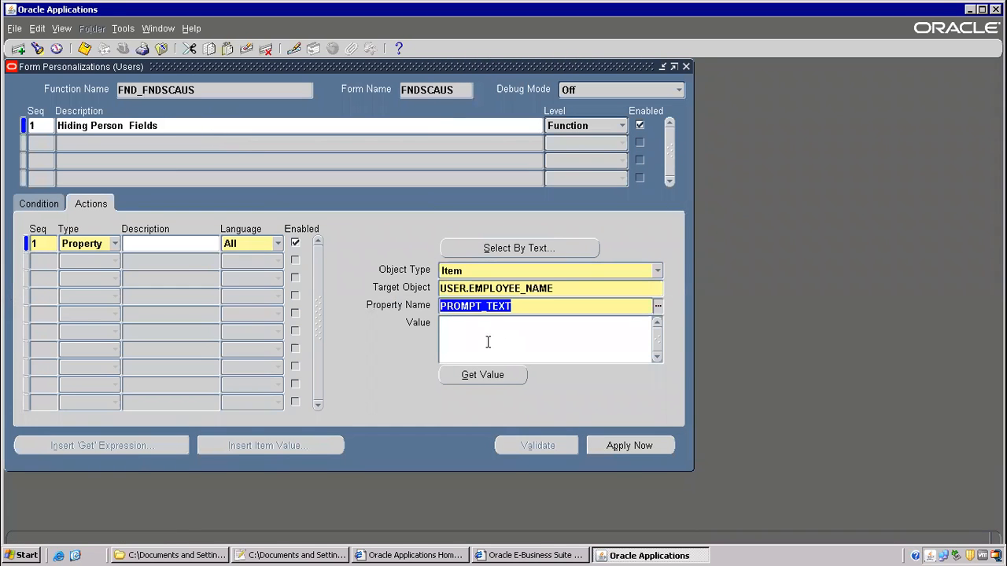
left_click(469, 374)
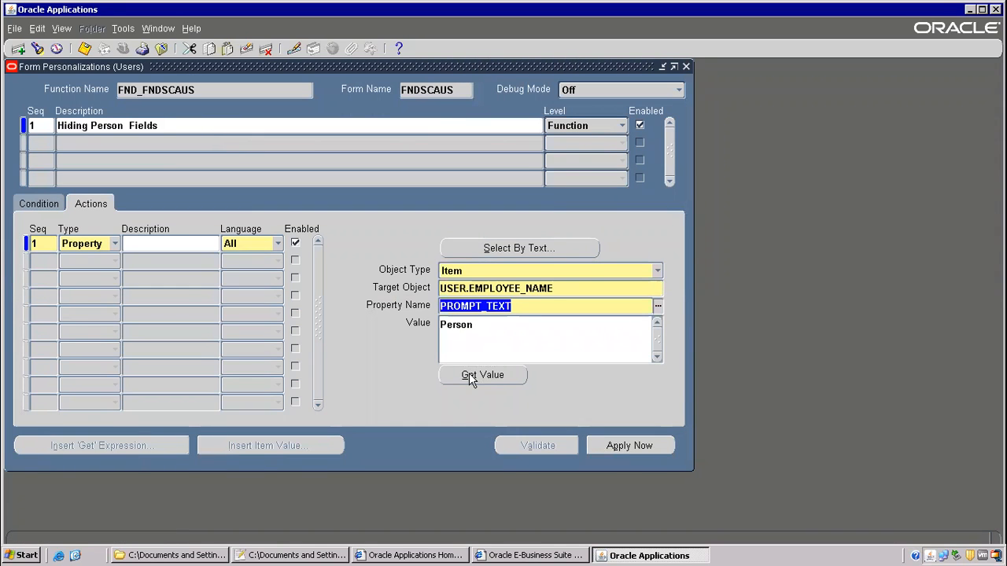
left_click(465, 326)
left_click(519, 305)
left_click(658, 308)
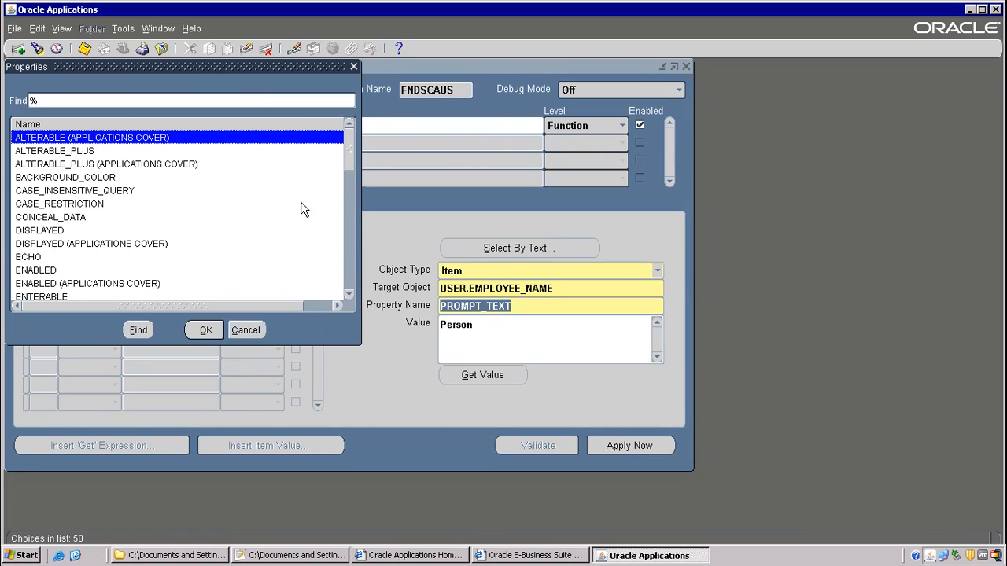
- Set USER.EMPLOYEE_NAME's DISPLAYED property to FALSE
left_click(44, 230)
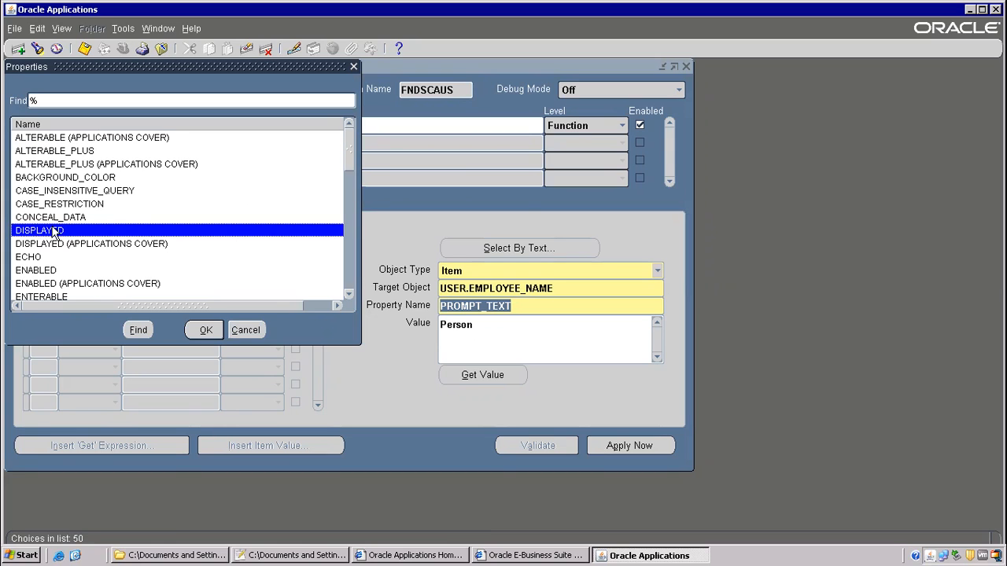
left_click(203, 331)
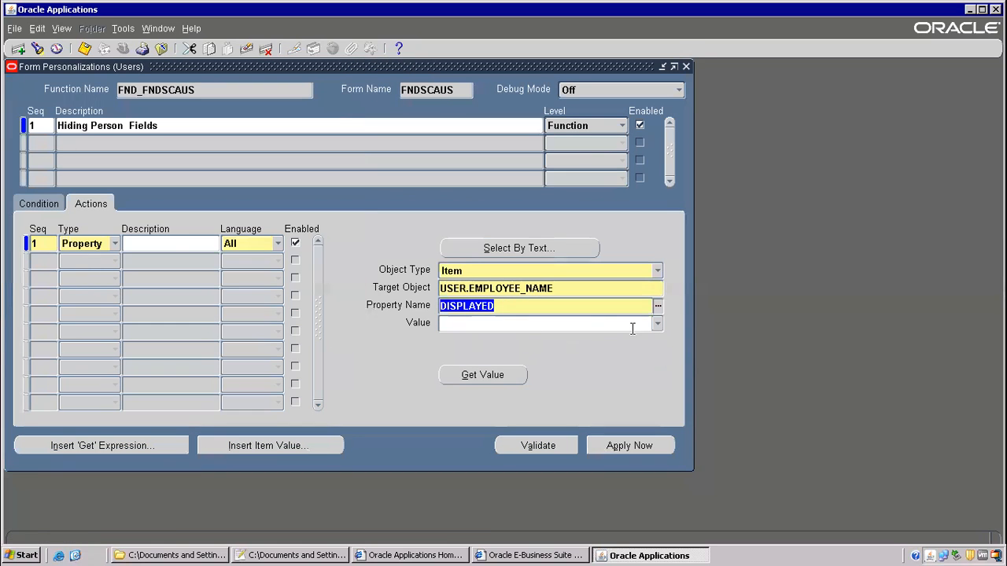
left_click(656, 325)
left_click(459, 340)
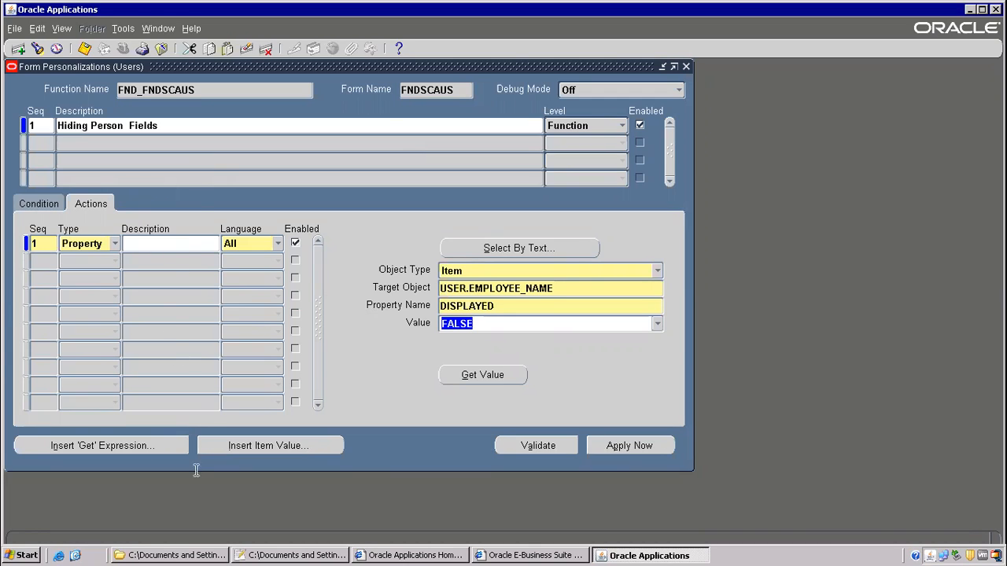
- Save the personalization, close it, and reload the Users form to confirm Person is hidden
left_click(84, 50)
left_click(84, 50)
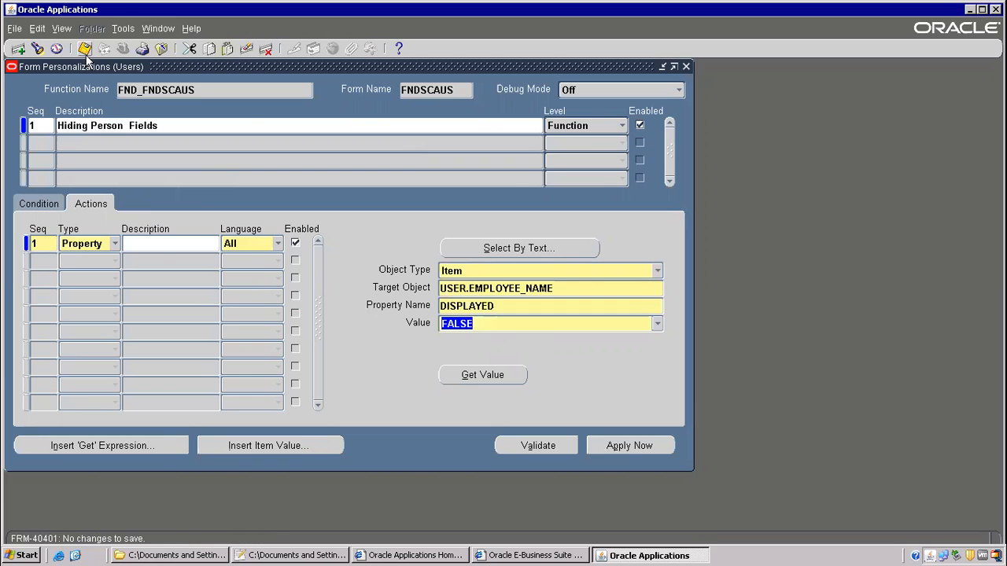
left_click(161, 48)
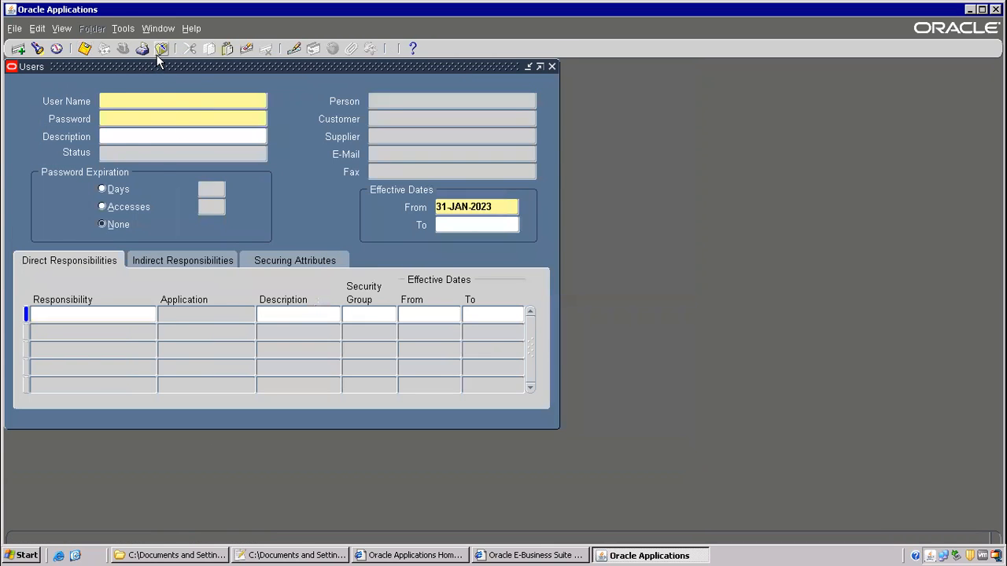
left_click(159, 48)
double_click(102, 321)
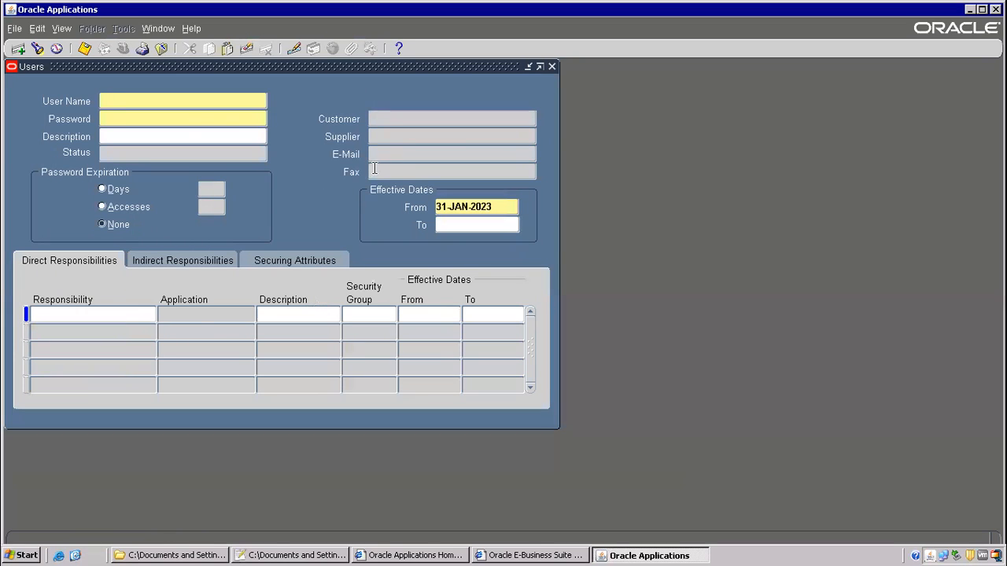
key("Tab")
- Reopen form personalization via Help > Diagnostics > Custom Code > Personalize
left_click(192, 29)
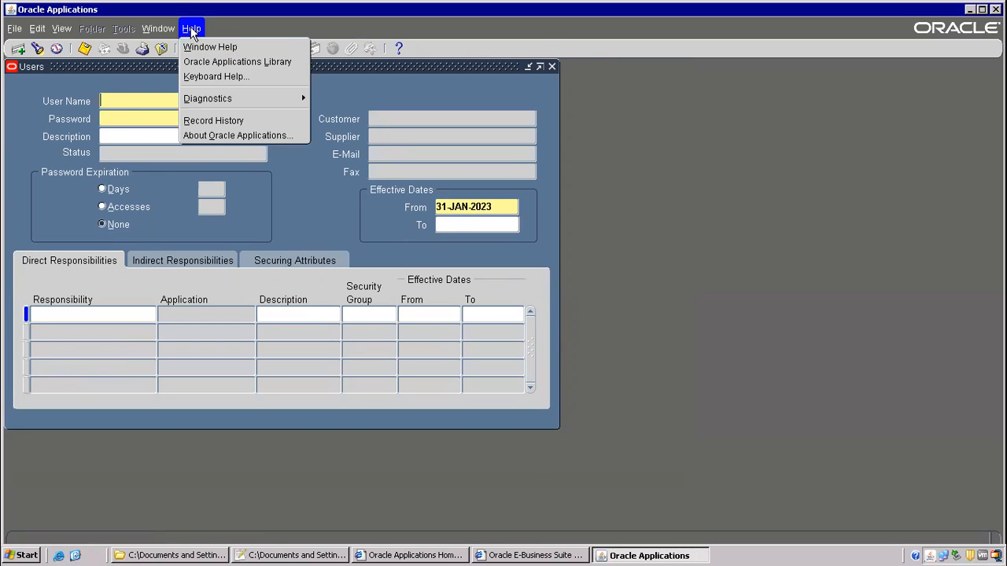
mouse_move(257, 99)
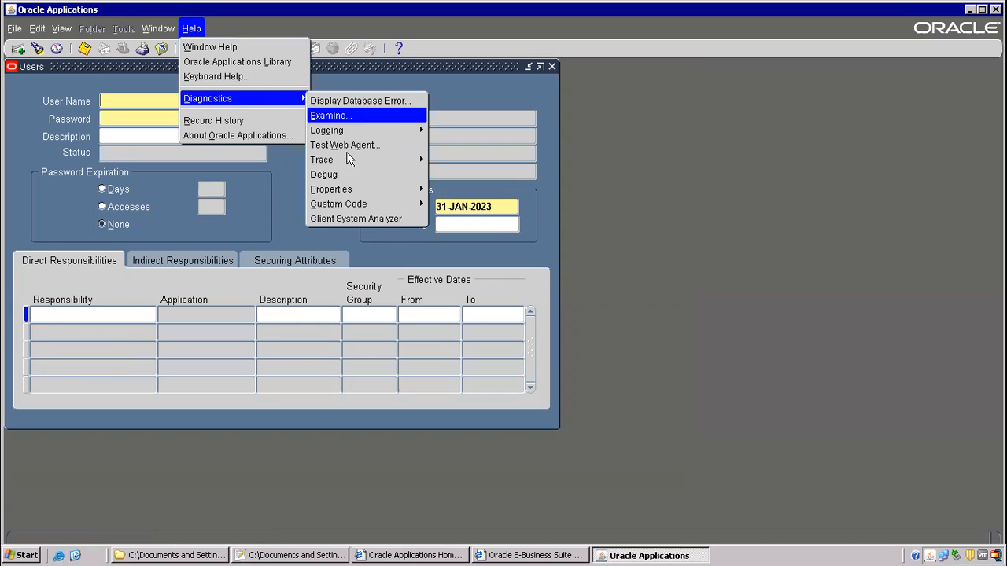
mouse_move(347, 207)
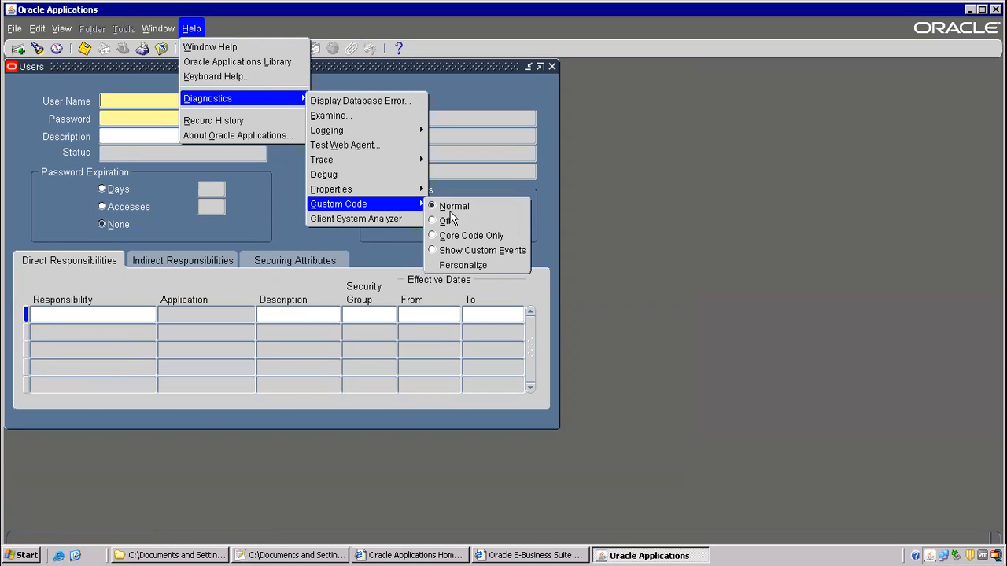
left_click(464, 265)
- Add a second property action to the Hiding Person Fields rule
left_click(42, 147)
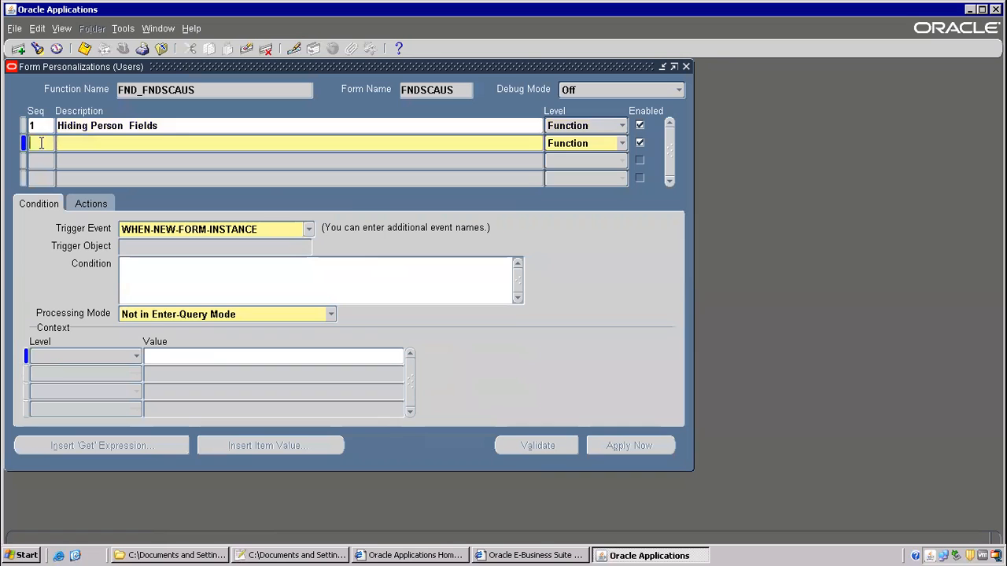
left_click(82, 126)
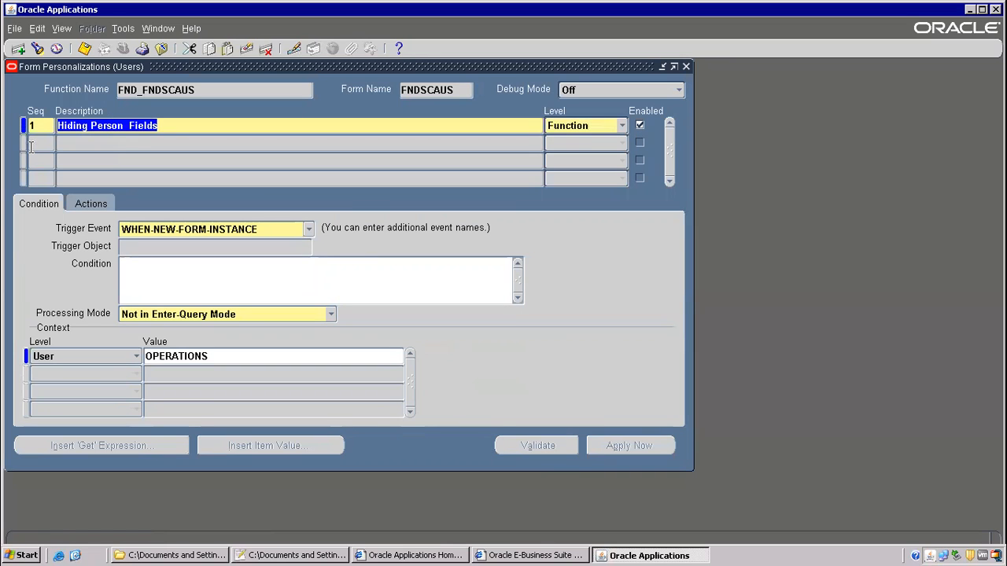
left_click(34, 141)
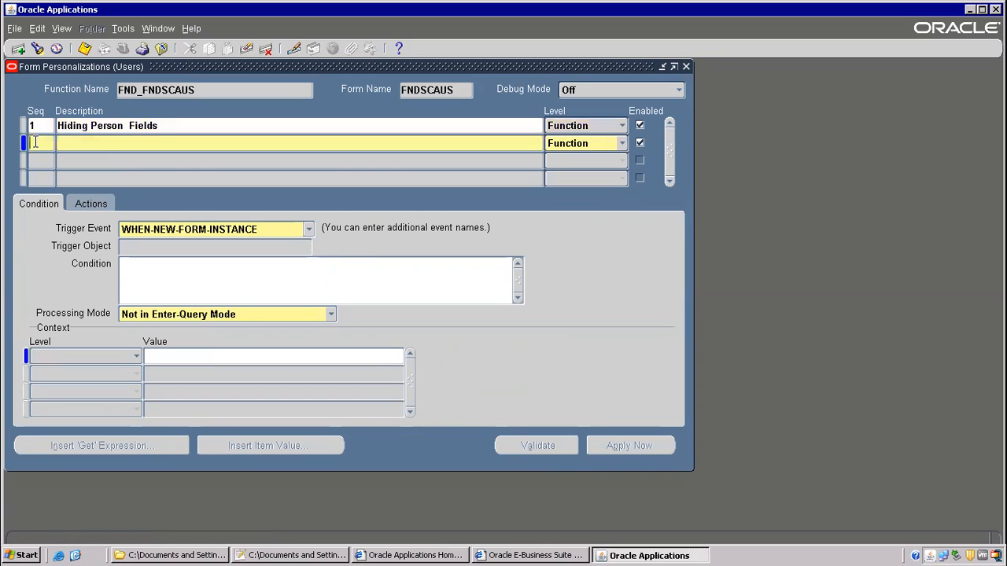
left_click(87, 126)
left_click(90, 203)
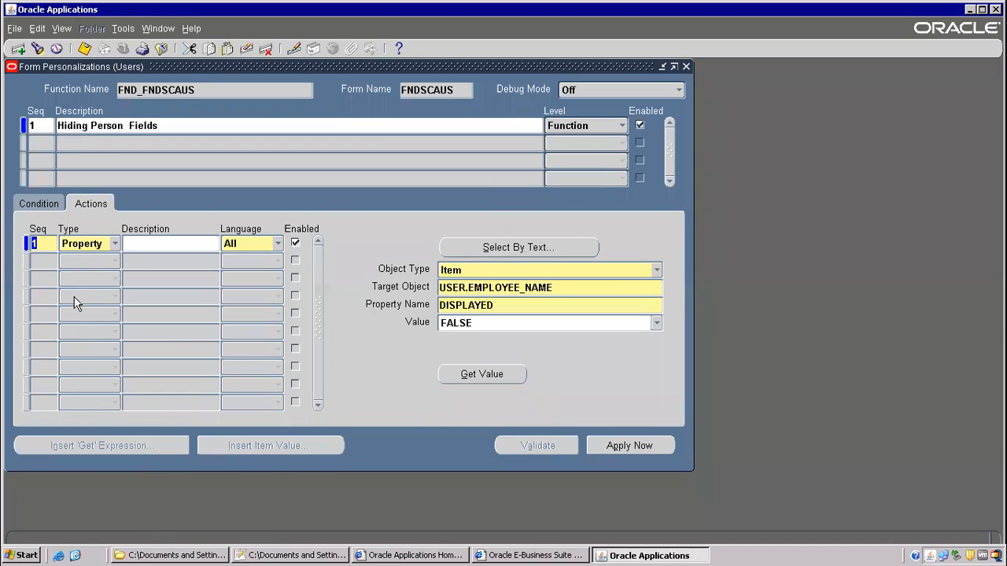
left_click(37, 261)
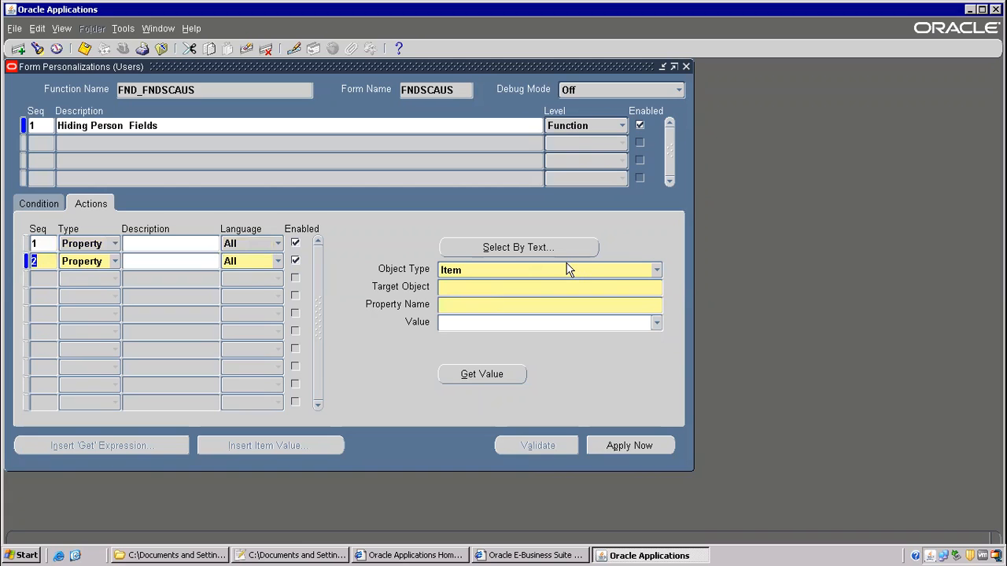
- Target item USER.FAX (searched as 'fax%') and set its DISPLAYED property to FALSE
left_click(657, 272)
left_click(653, 269)
left_click(495, 286)
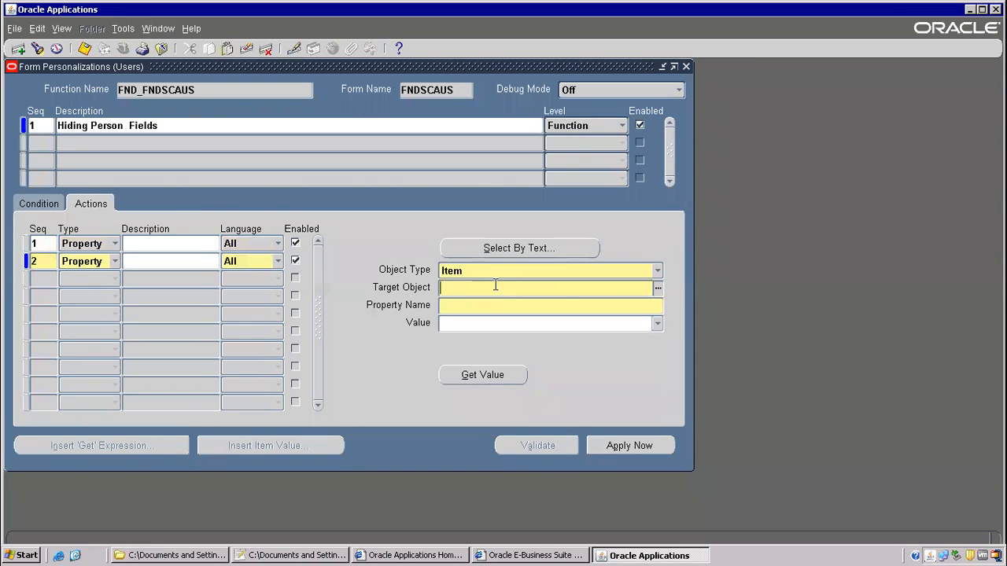
left_click(657, 290)
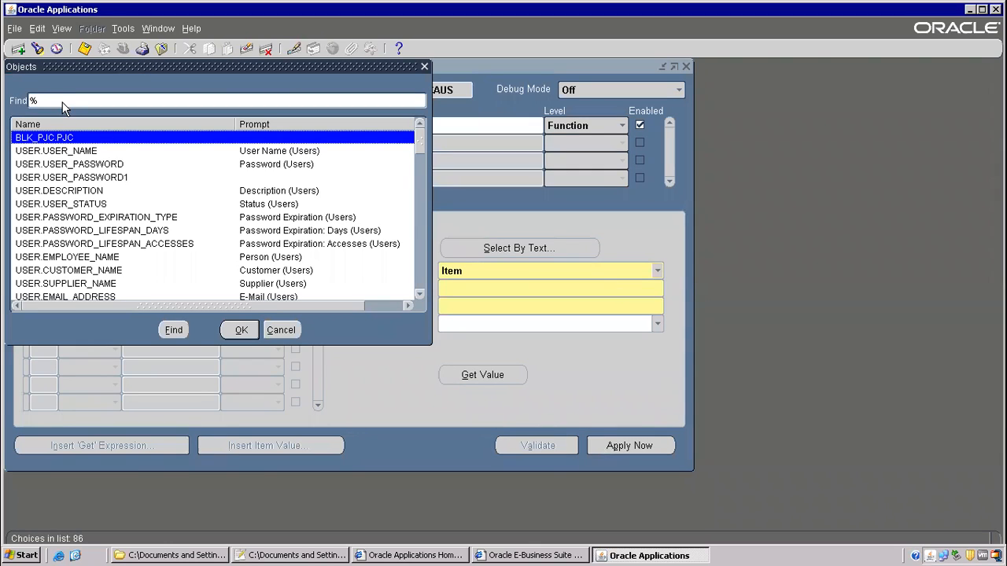
type("fax%")
key("Return")
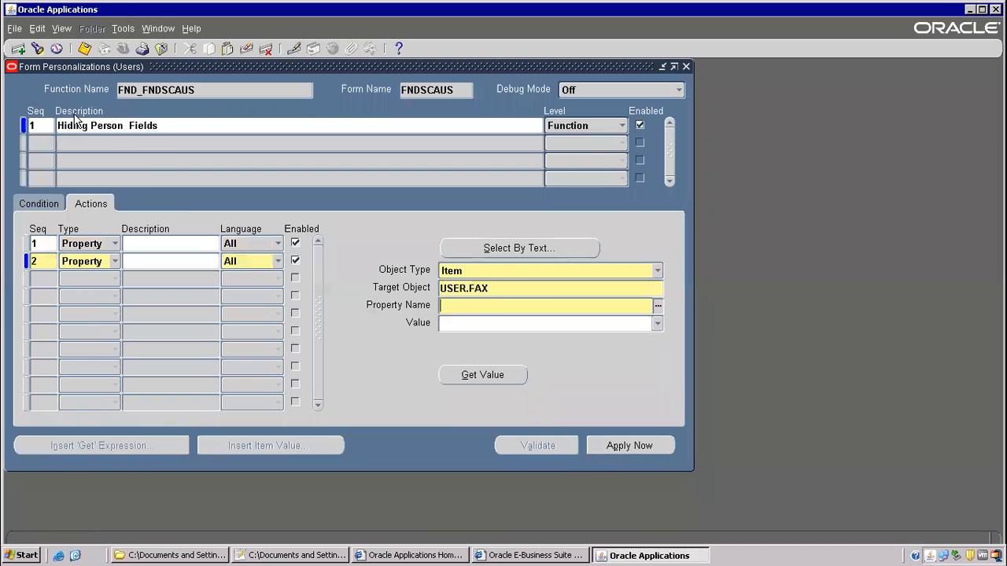
left_click(658, 306)
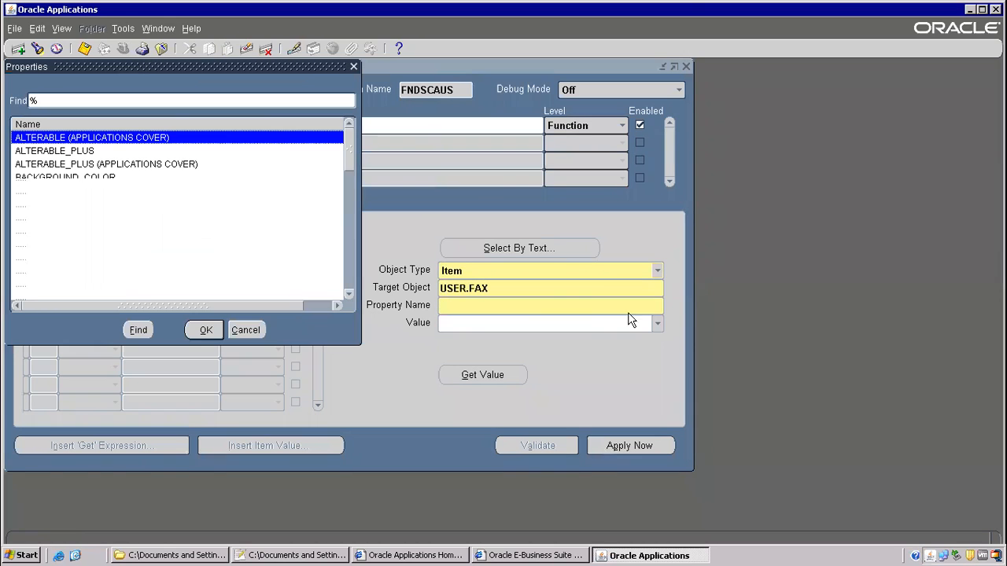
double_click(50, 231)
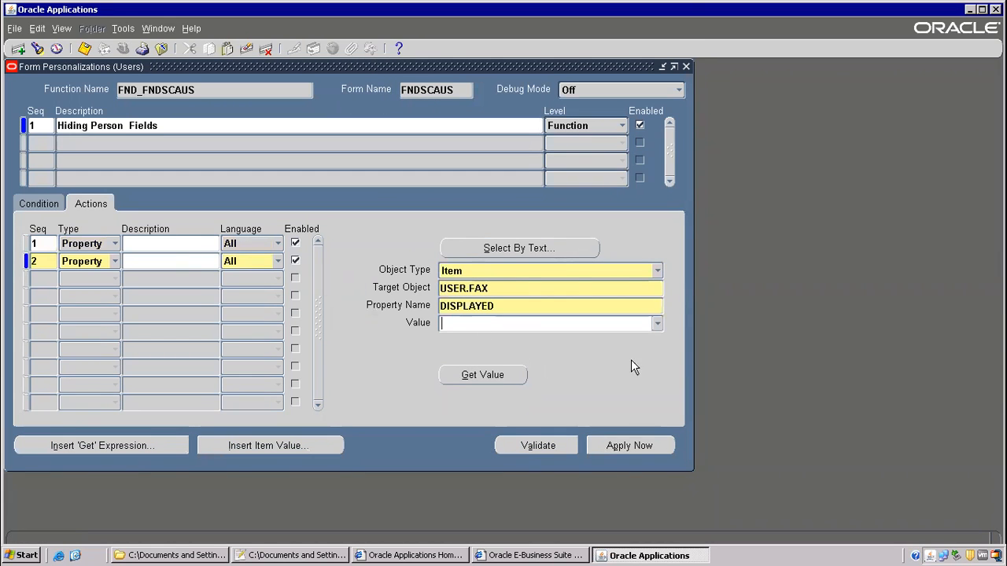
left_click(652, 323)
left_click(472, 339)
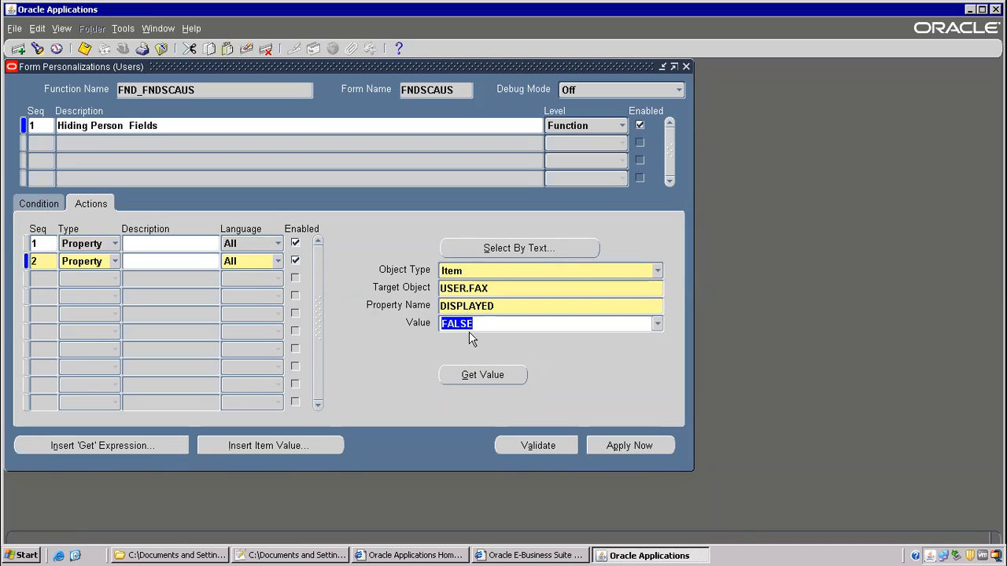
- Save the new action, apply it now, and close Form Personalizations
left_click(88, 48)
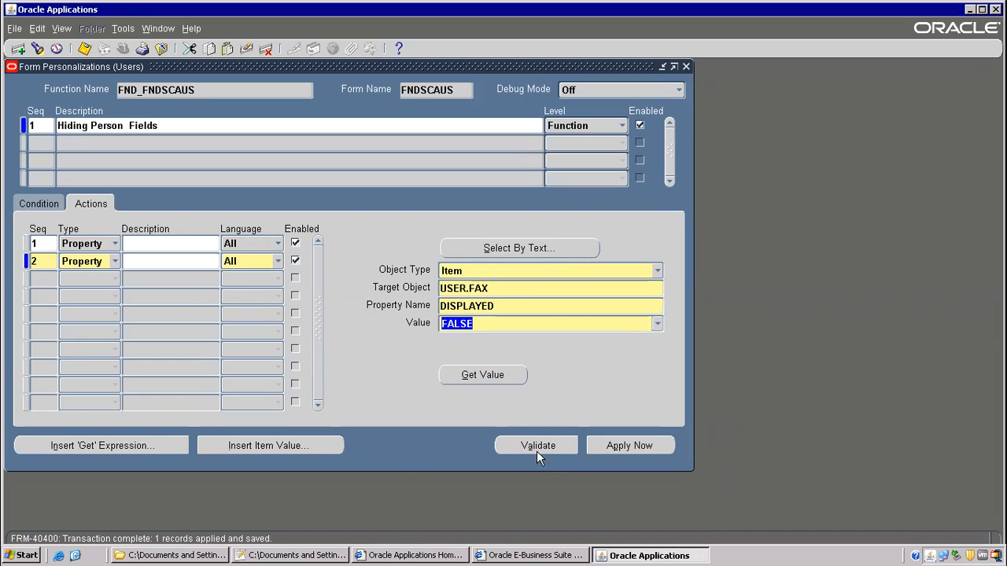
left_click(629, 446)
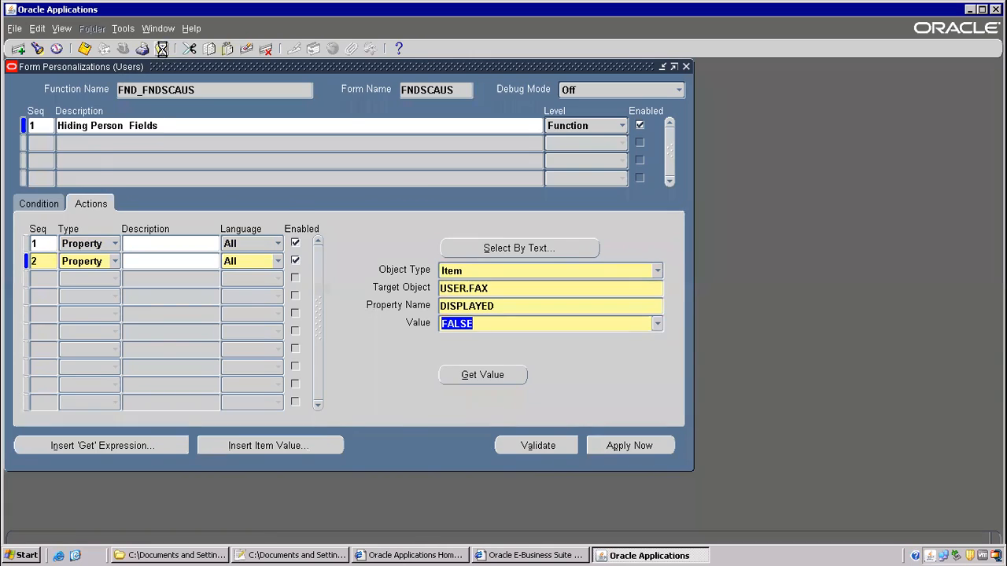
left_click(161, 48)
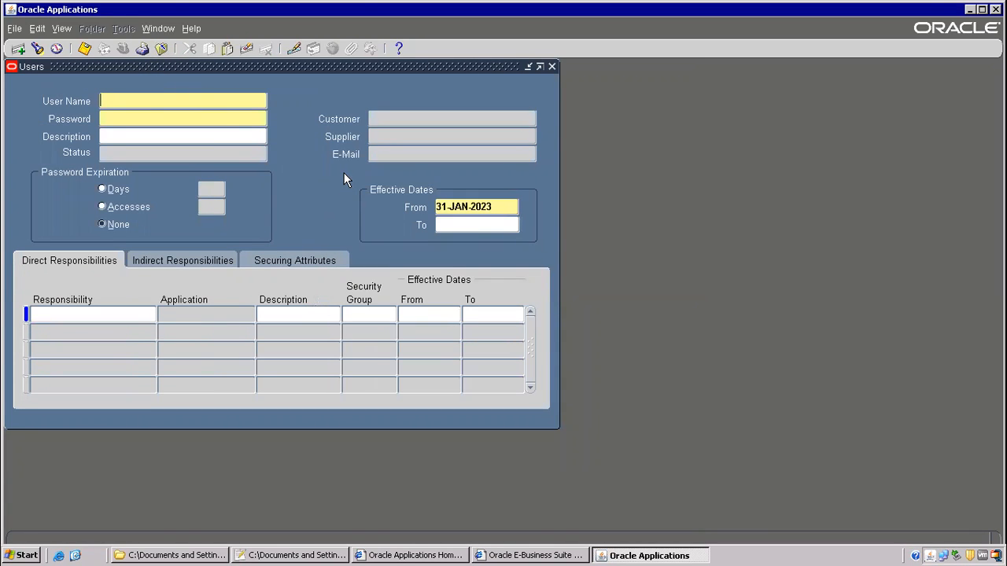
left_click(161, 48)
double_click(118, 324)
- From the Login shortcut, log in, log out, and sign in as a different user
left_click(76, 555)
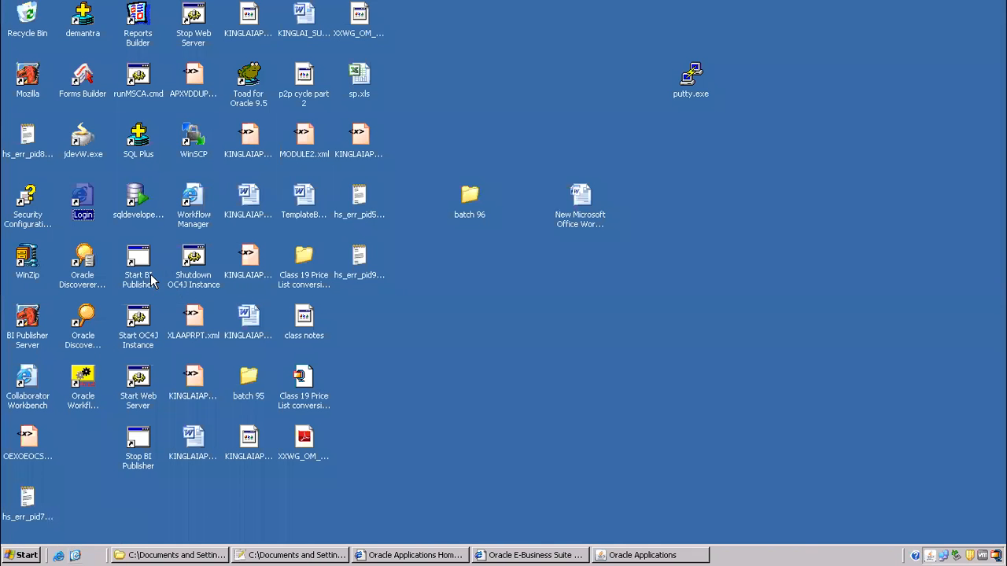
double_click(83, 196)
left_click(559, 167)
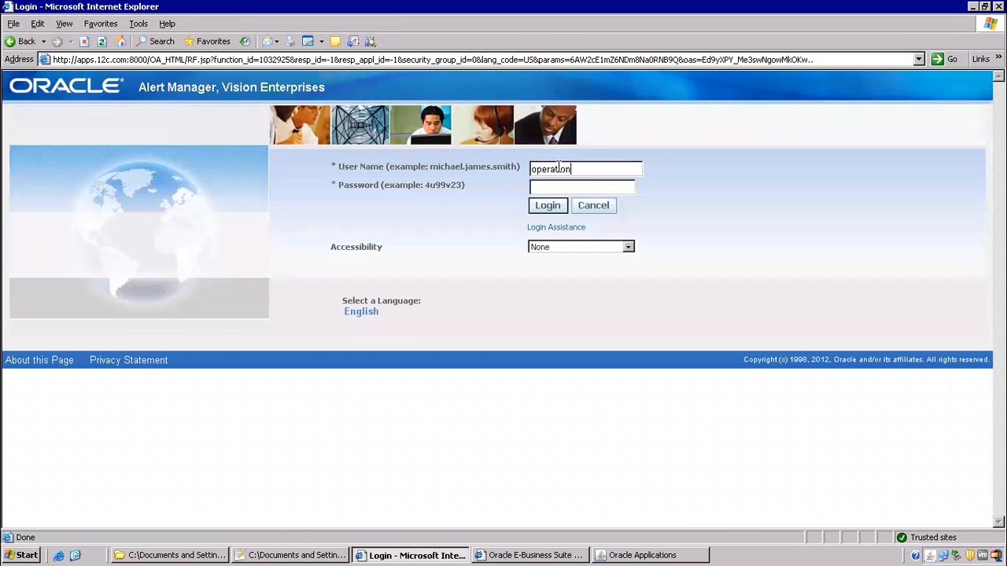
key("Return")
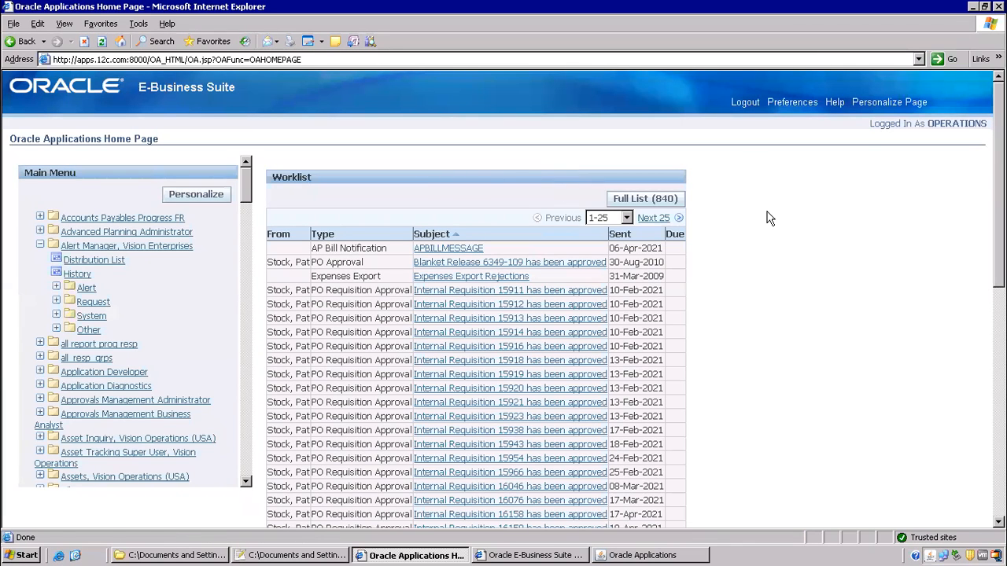
left_click(751, 104)
left_click(478, 167)
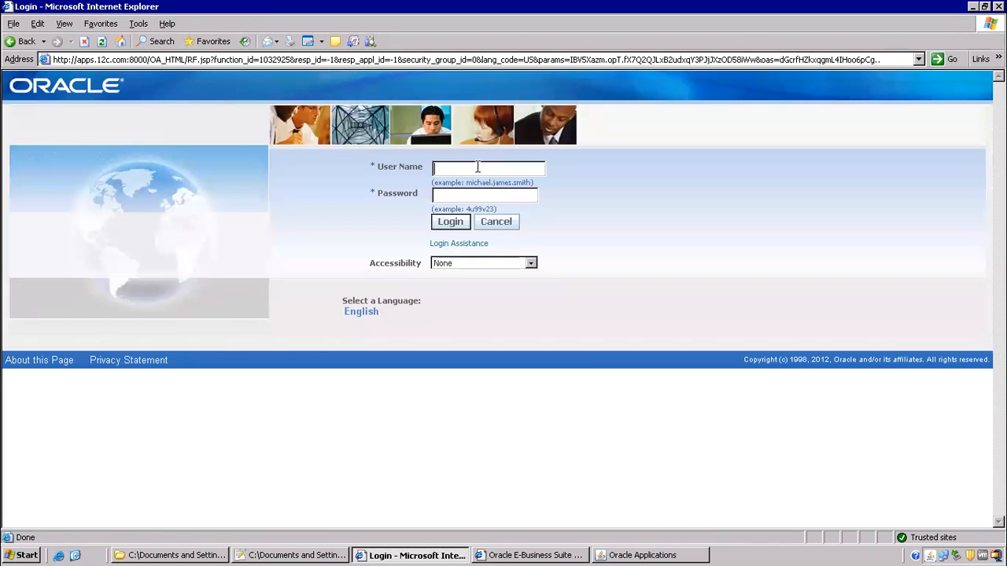
type("•••••••")
key("Return")
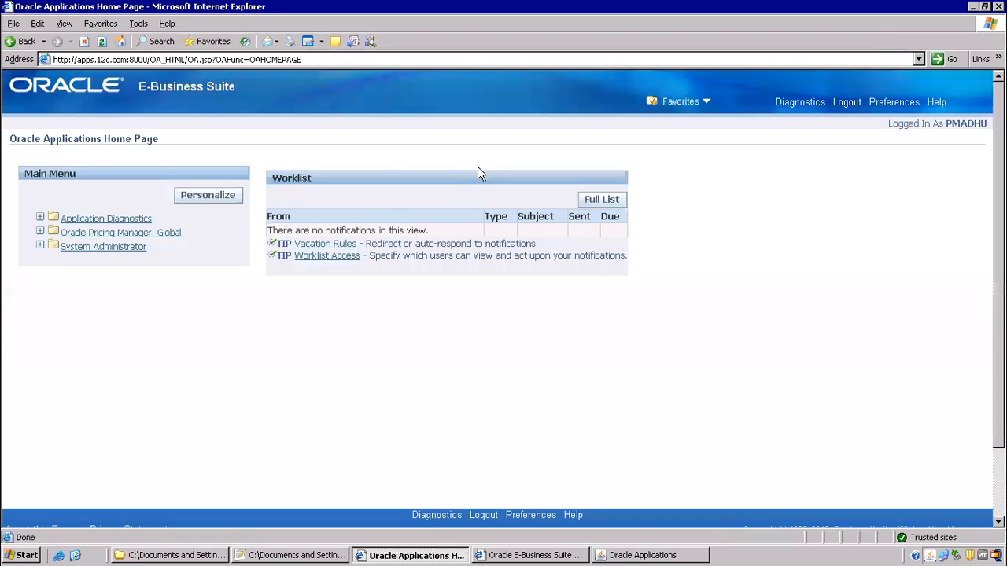
- Open System Administrator > Security > User > Define
left_click(81, 247)
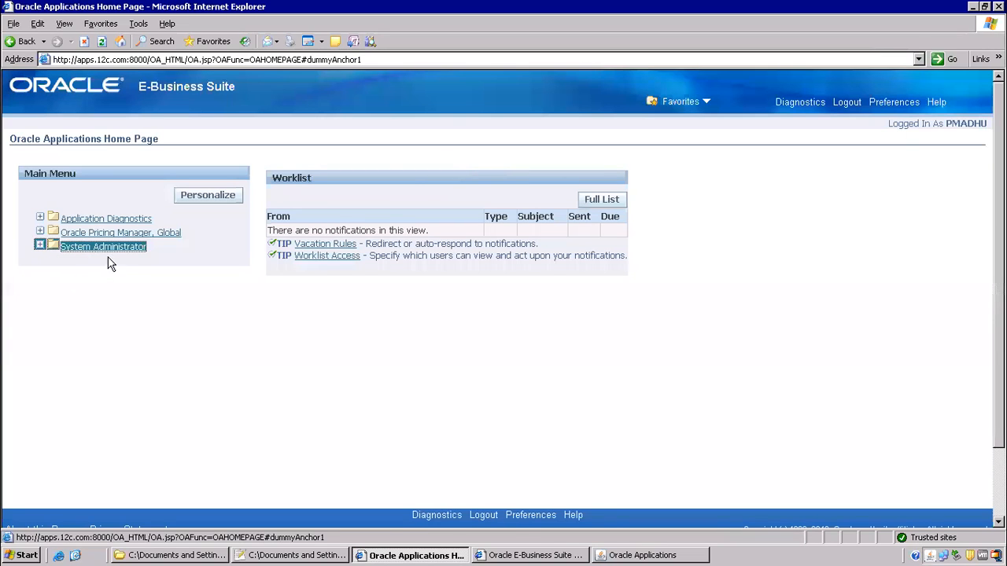
left_click(92, 400)
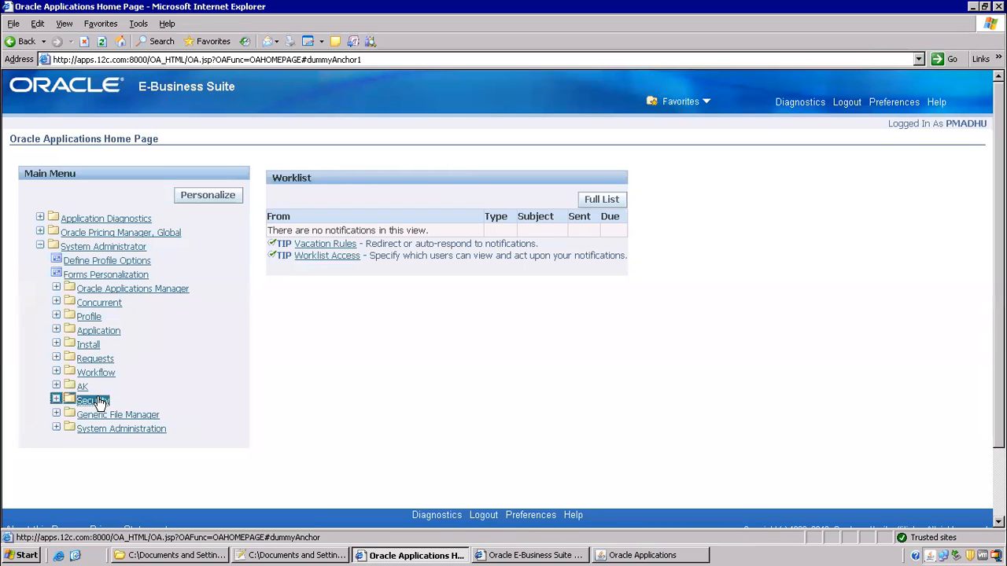
left_click(101, 429)
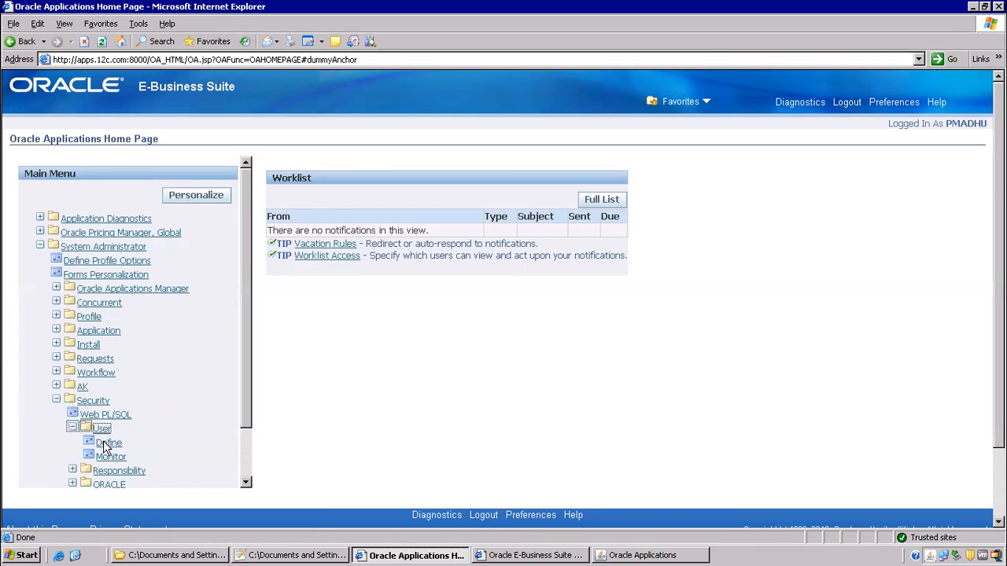
left_click(108, 443)
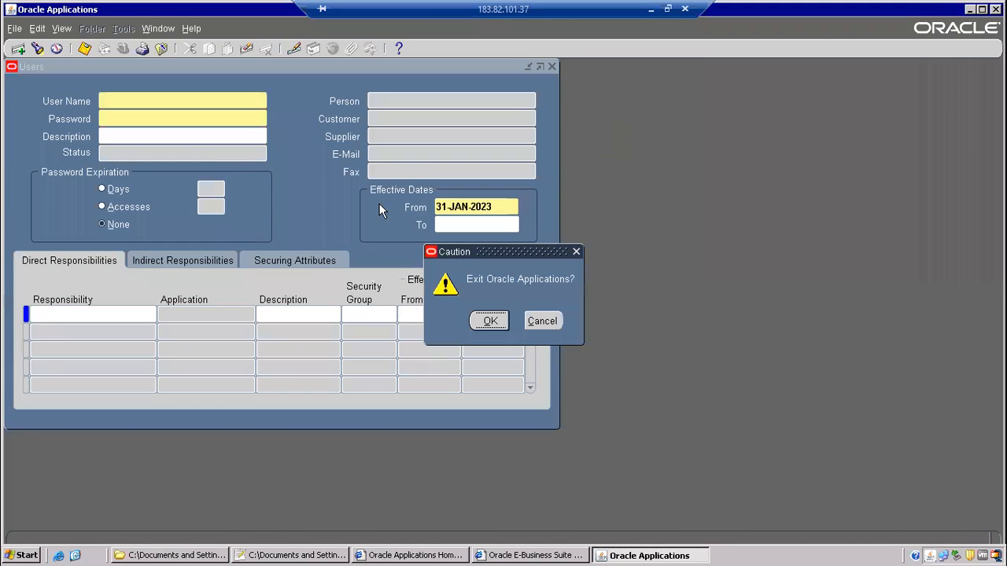
- Confirm exiting the old forms session, close Users, and reopen Security > User > Define
key("Return")
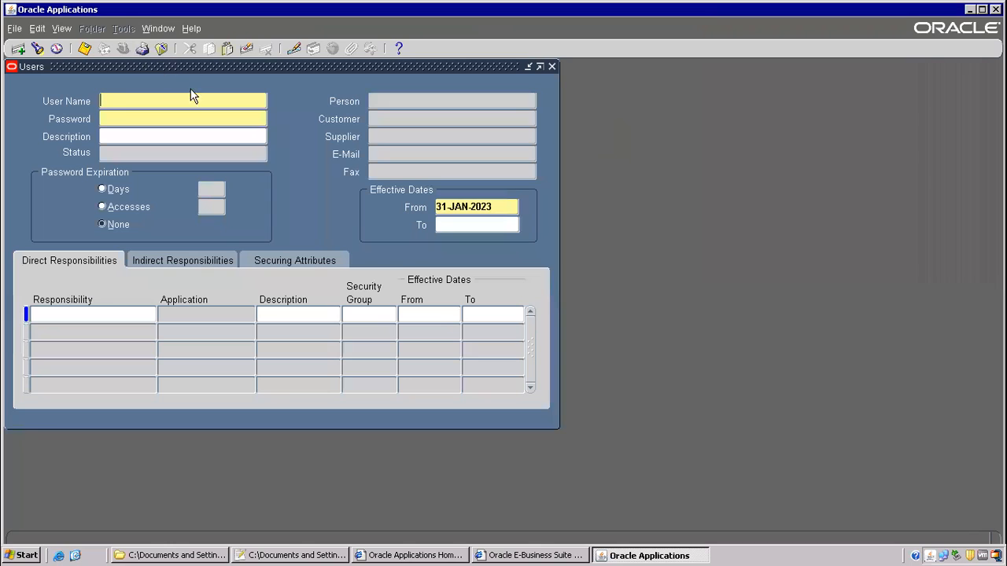
left_click(161, 49)
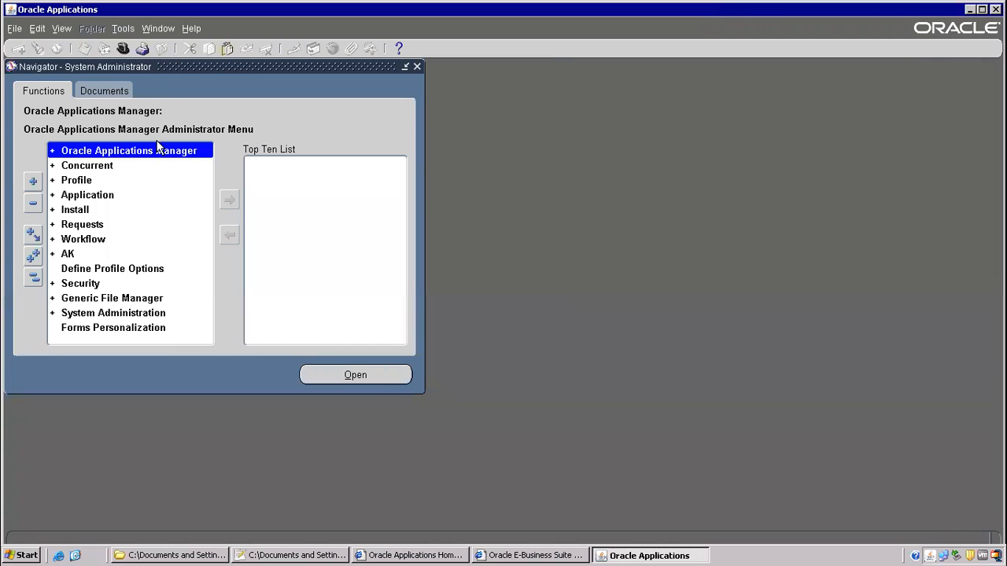
double_click(93, 283)
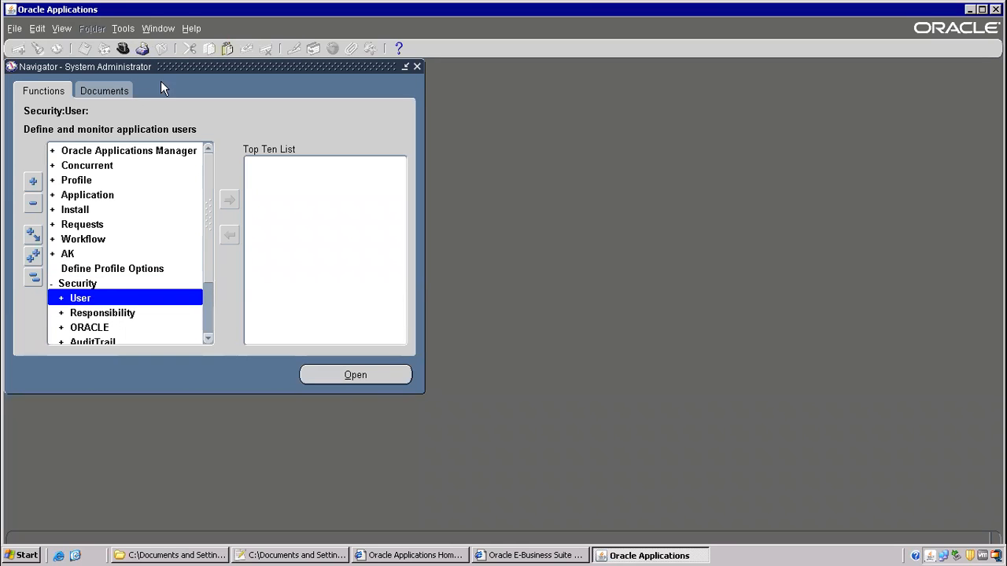
double_click(83, 299)
left_click(85, 312)
double_click(85, 312)
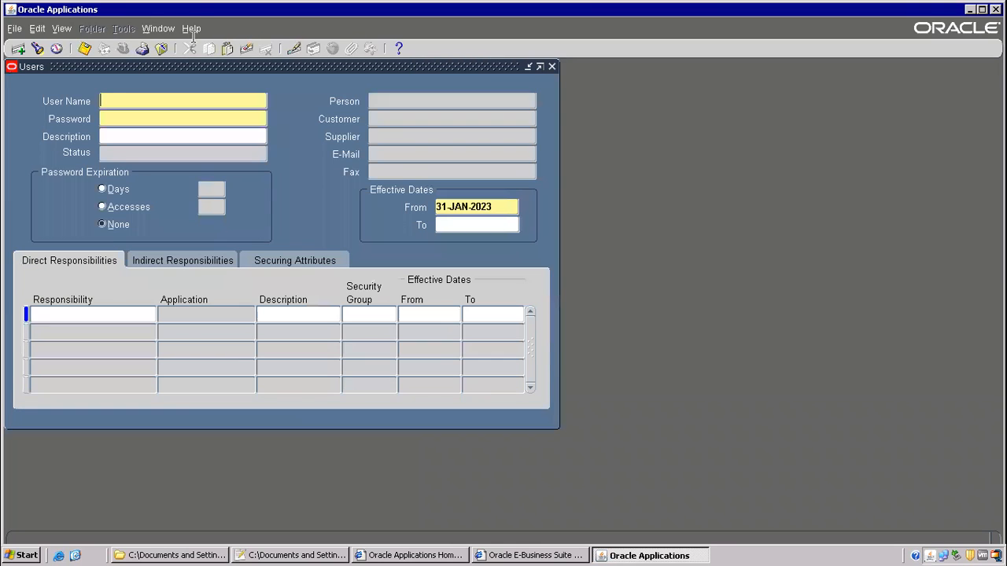
- Open Form Personalization for the Users form and try clearing the OPERATIONS User context value
left_click(191, 28)
mouse_move(228, 99)
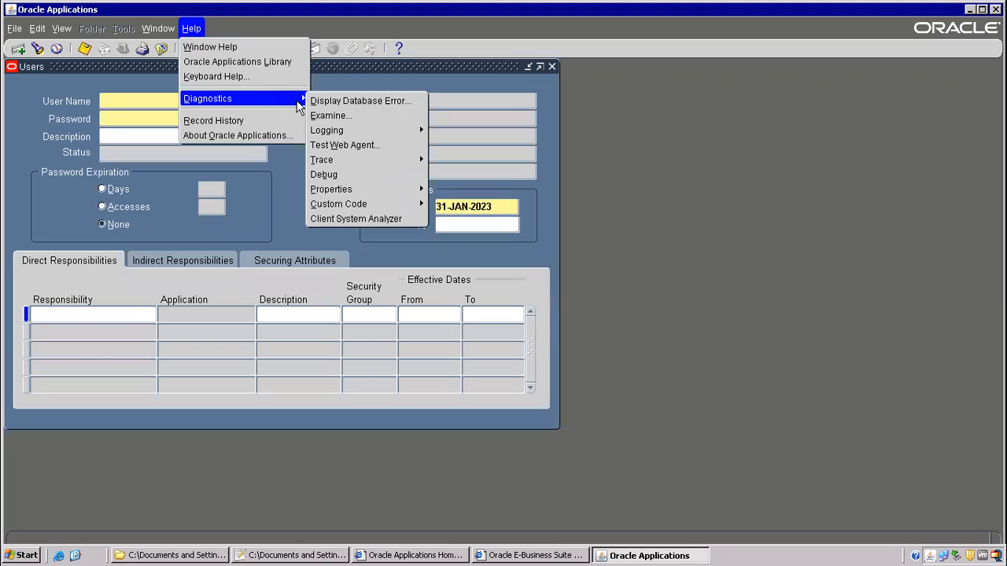
mouse_move(376, 206)
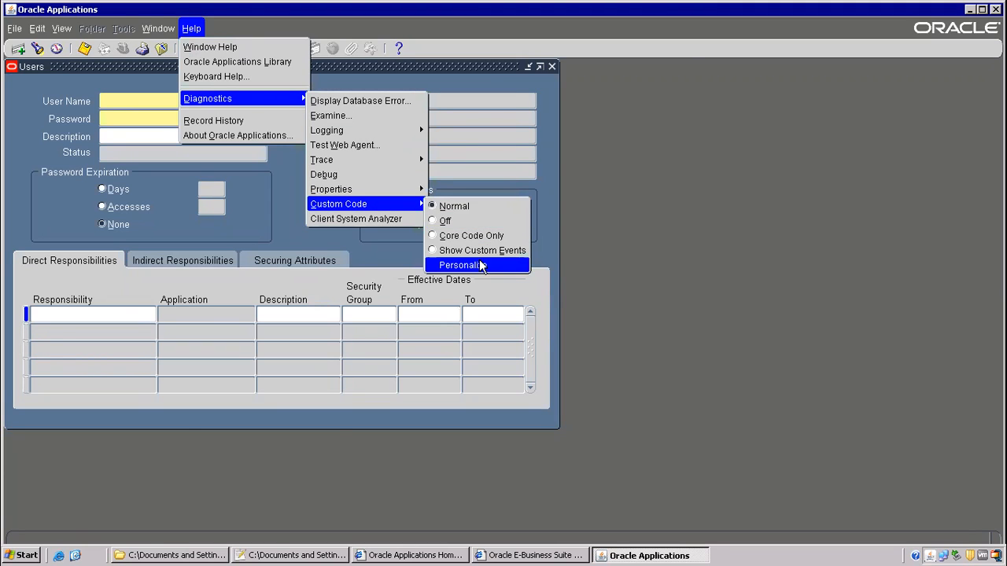
left_click(481, 264)
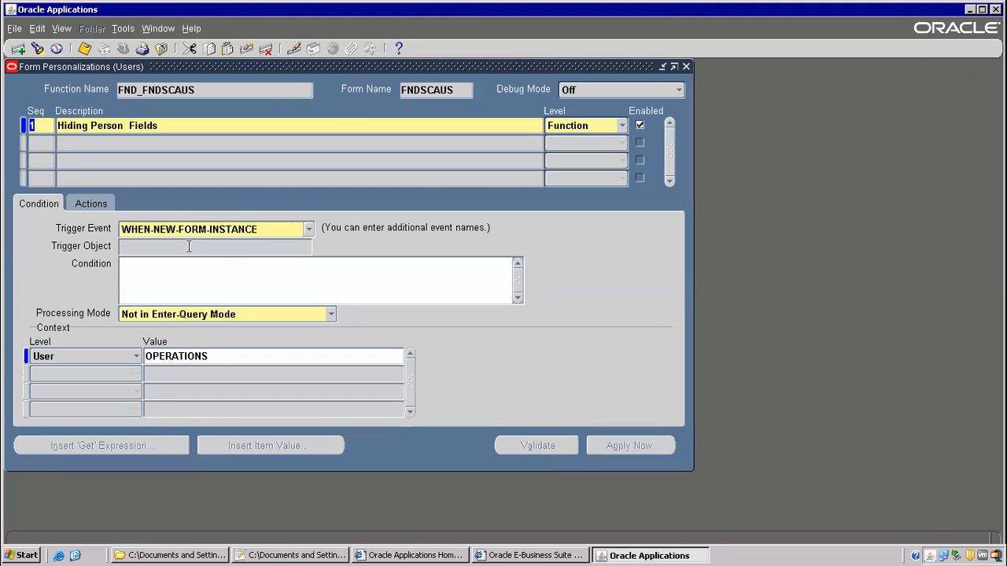
left_click(135, 357)
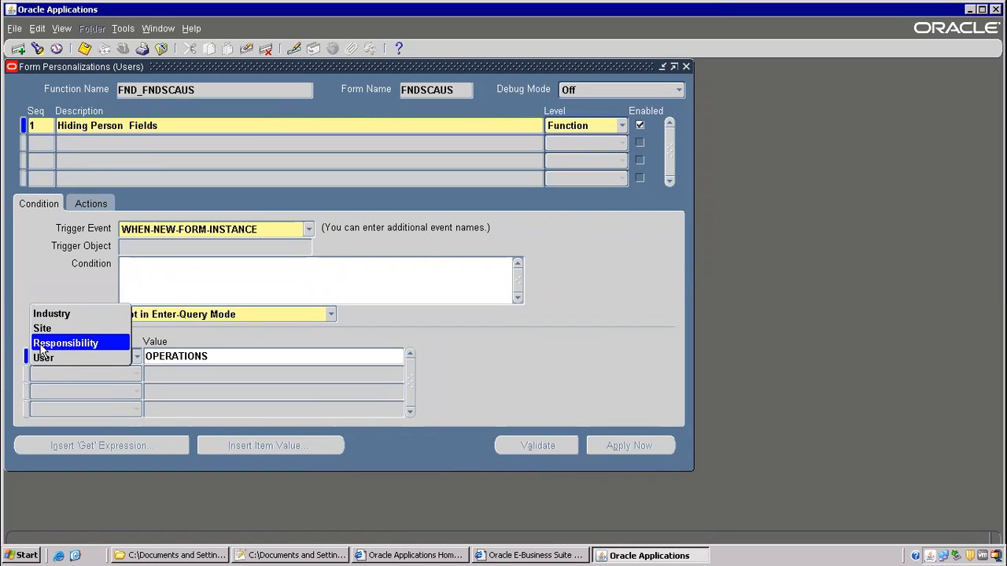
left_click(196, 355)
left_click_drag(212, 356, 98, 351)
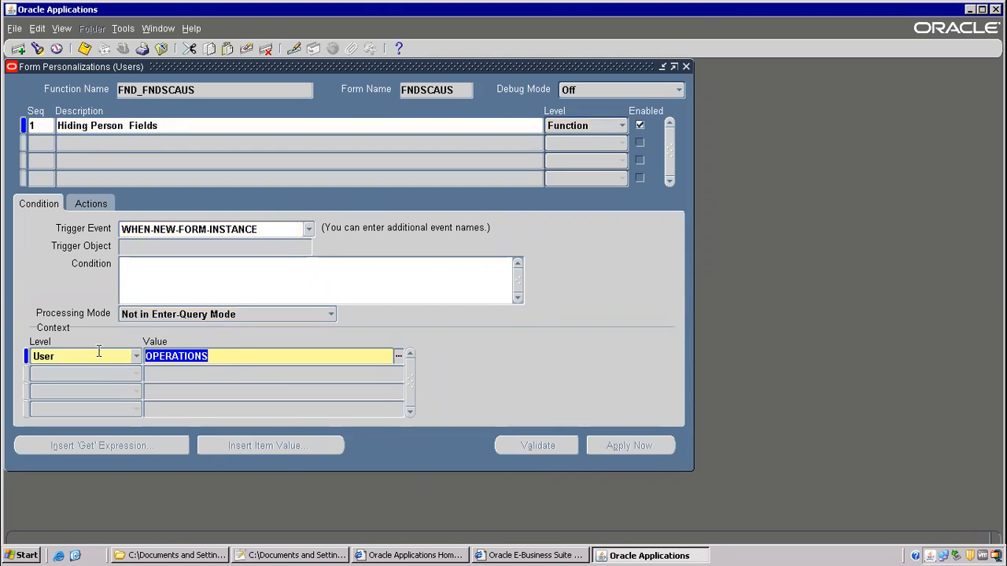
left_click(267, 49)
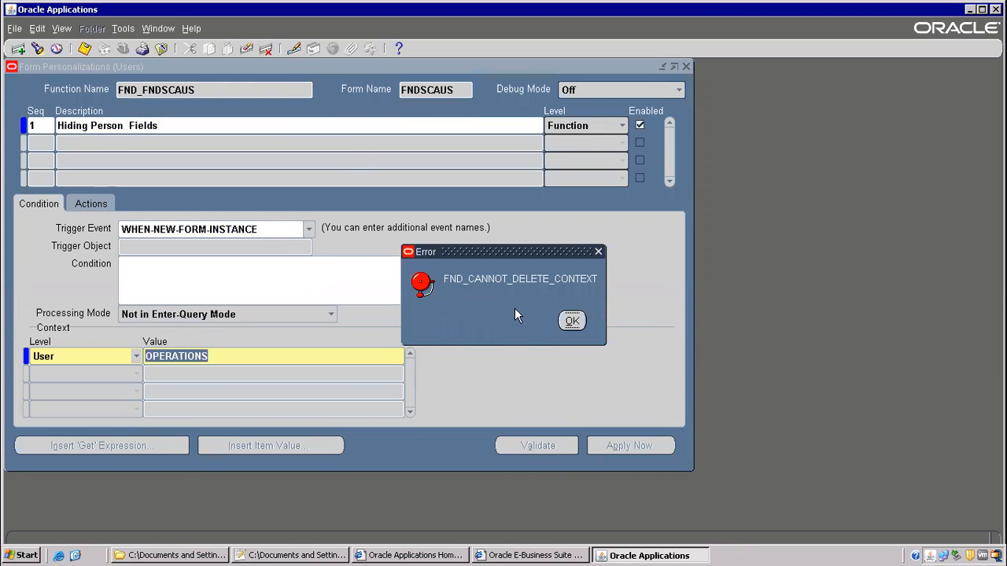
left_click(572, 319)
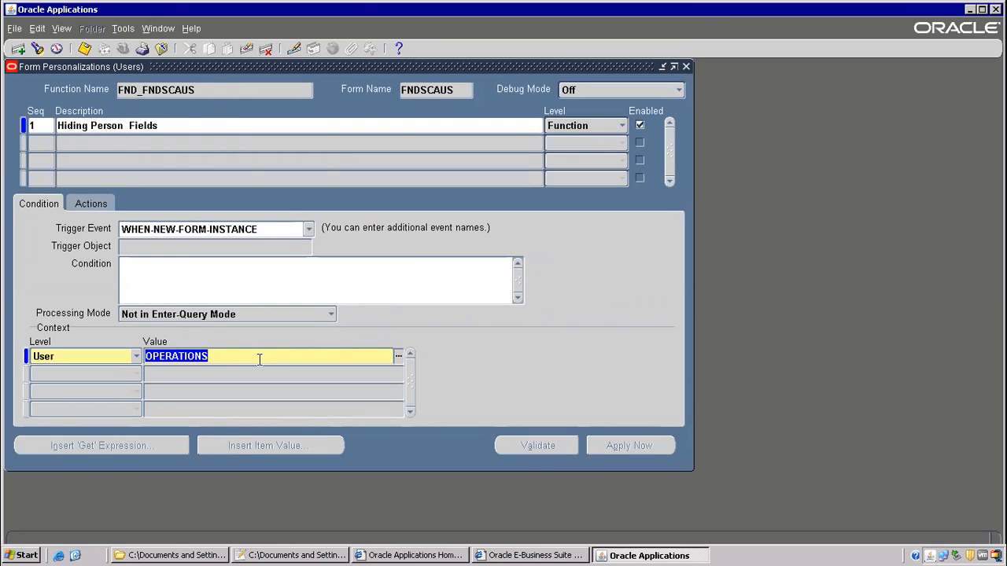
key("BackSpace")
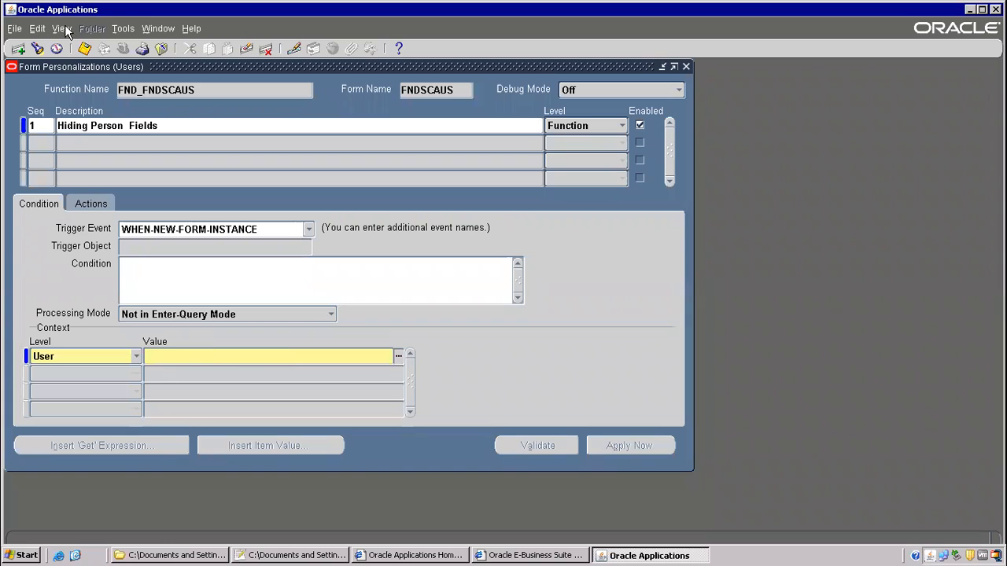
left_click(85, 49)
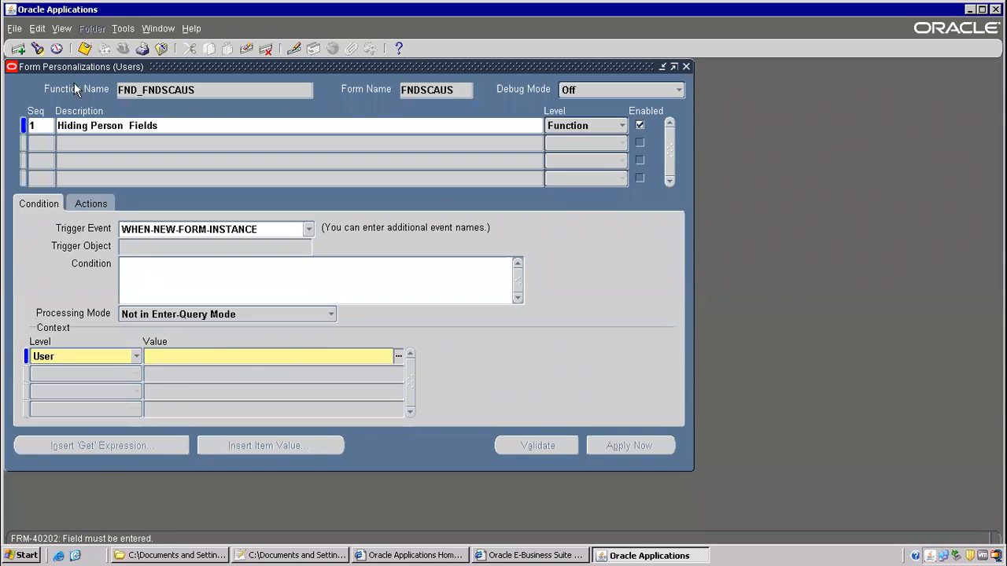
- Clear the User context row and save, close both forms, then reopen the Users form
left_click(139, 357)
left_click(203, 356)
left_click(161, 49)
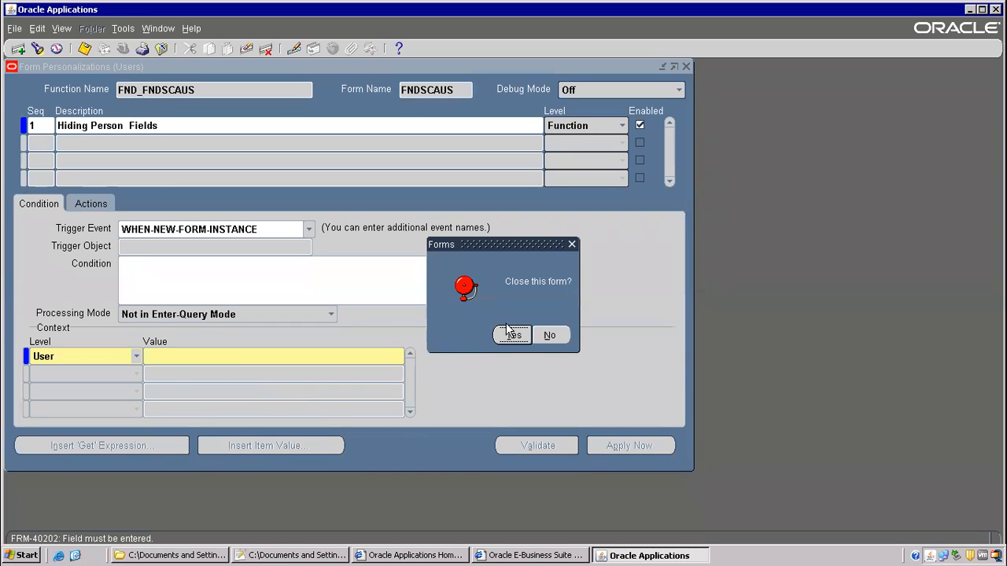
left_click(550, 336)
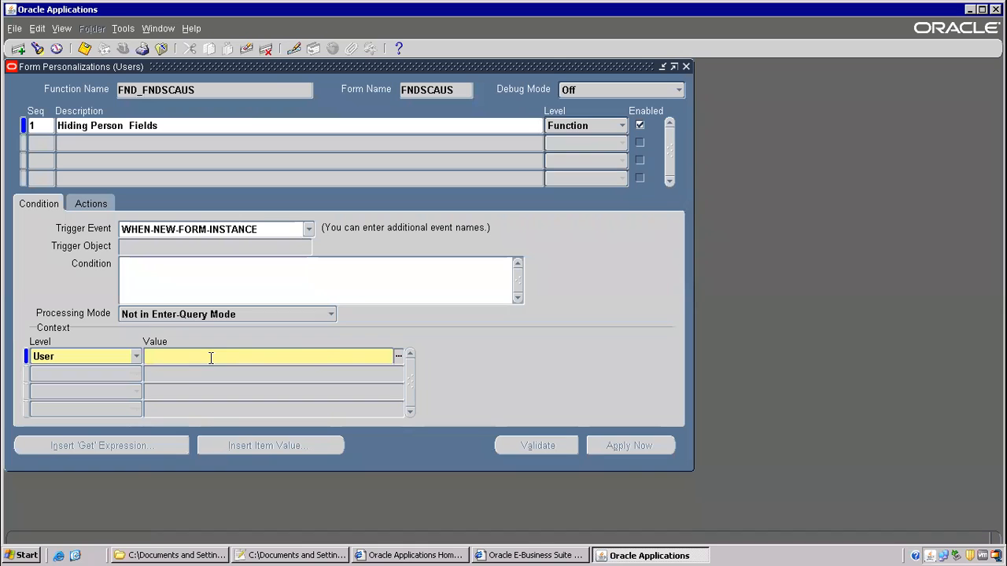
left_click(246, 50)
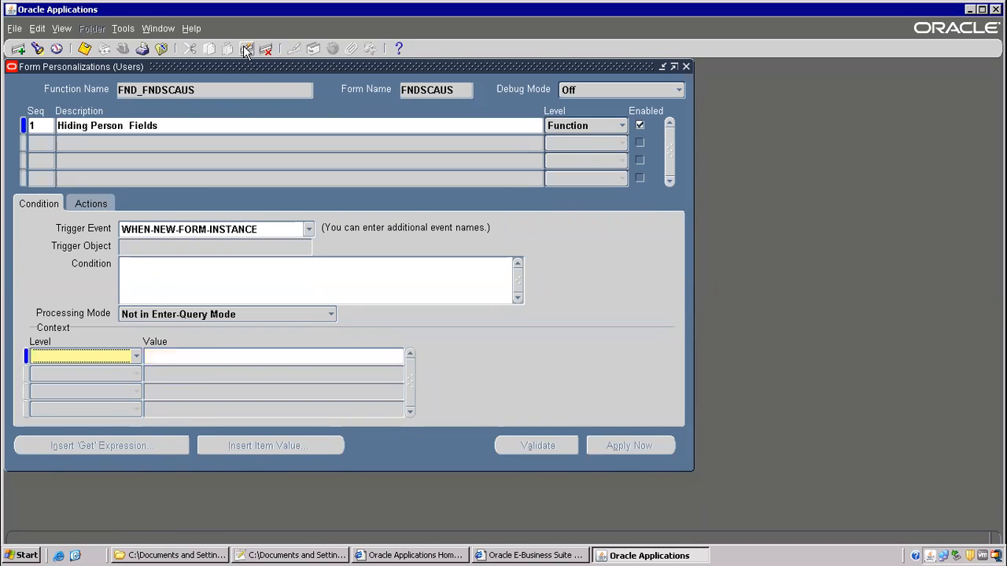
left_click(78, 49)
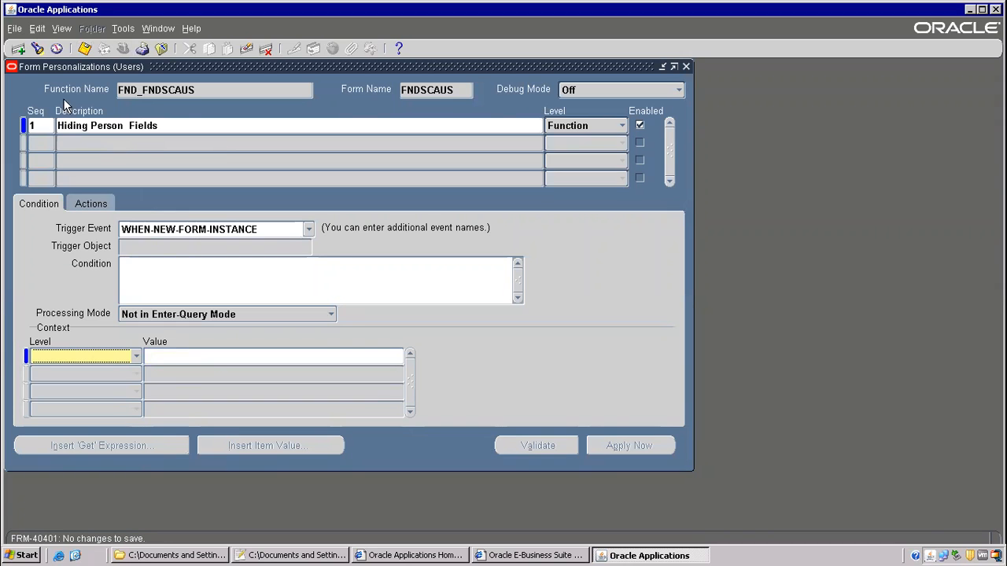
left_click(162, 49)
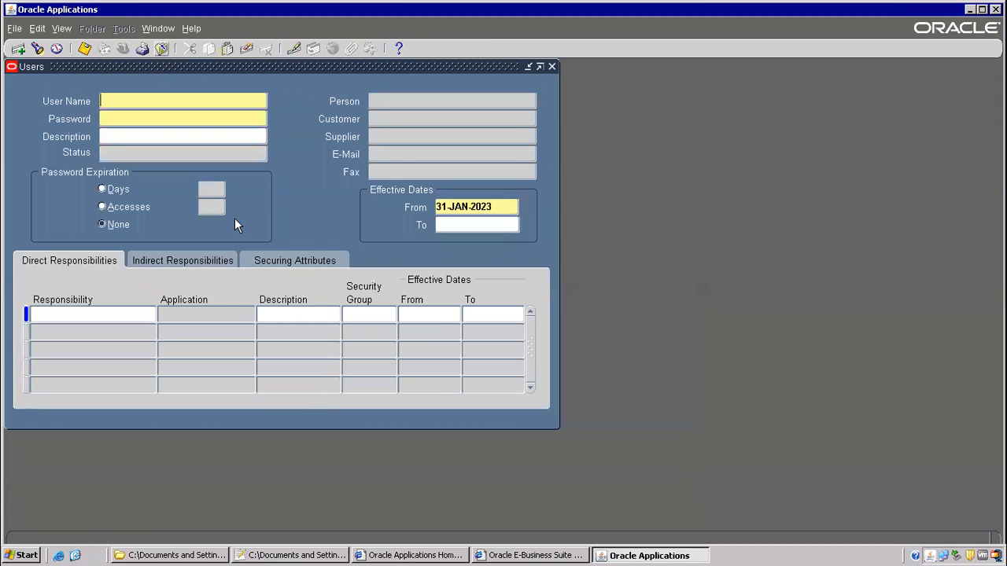
left_click(167, 49)
double_click(103, 314)
- Reopen Personalization, clear the remaining user-level context row, save, and close both forms
left_click(201, 29)
mouse_move(259, 98)
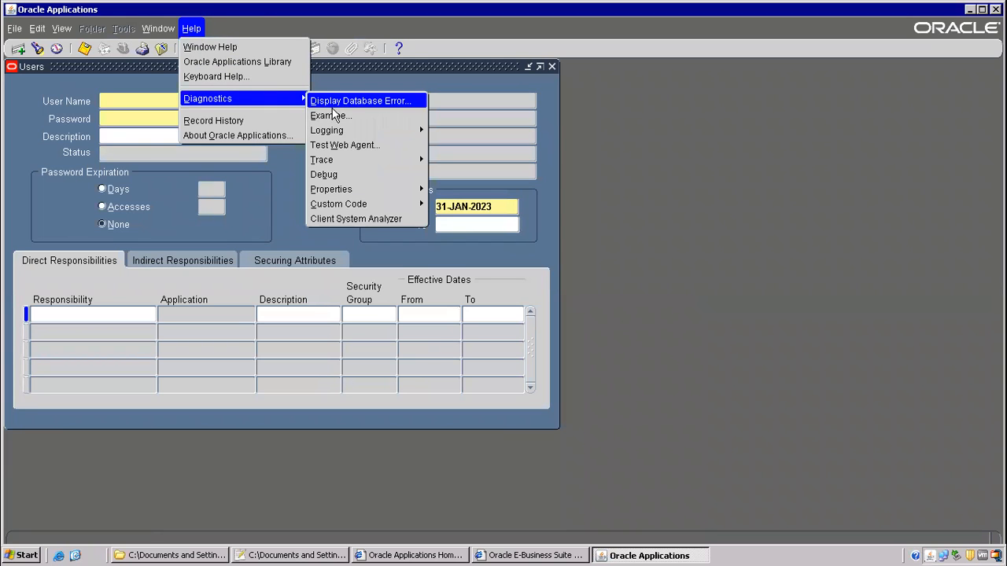
mouse_move(346, 205)
left_click(461, 264)
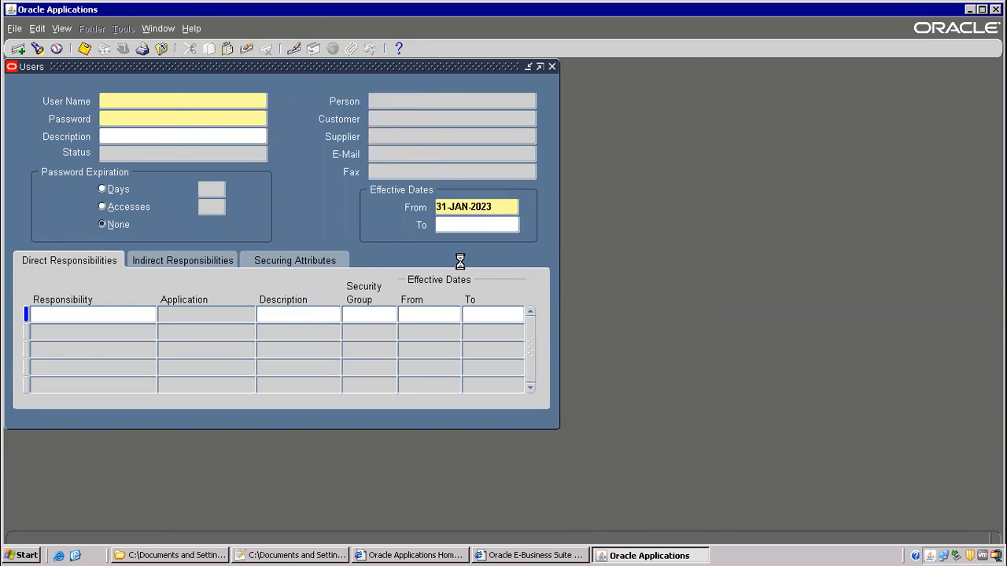
double_click(195, 359)
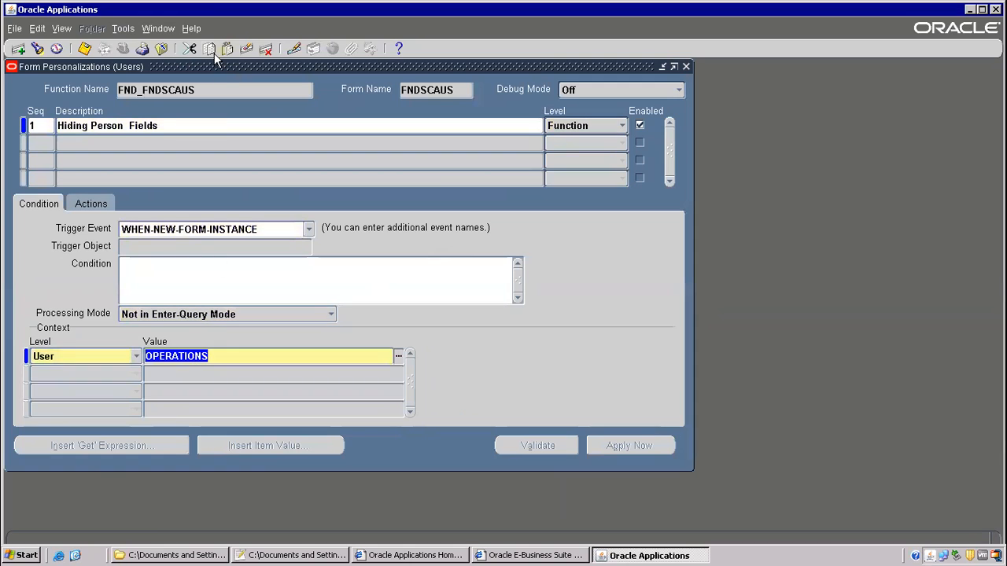
left_click(245, 49)
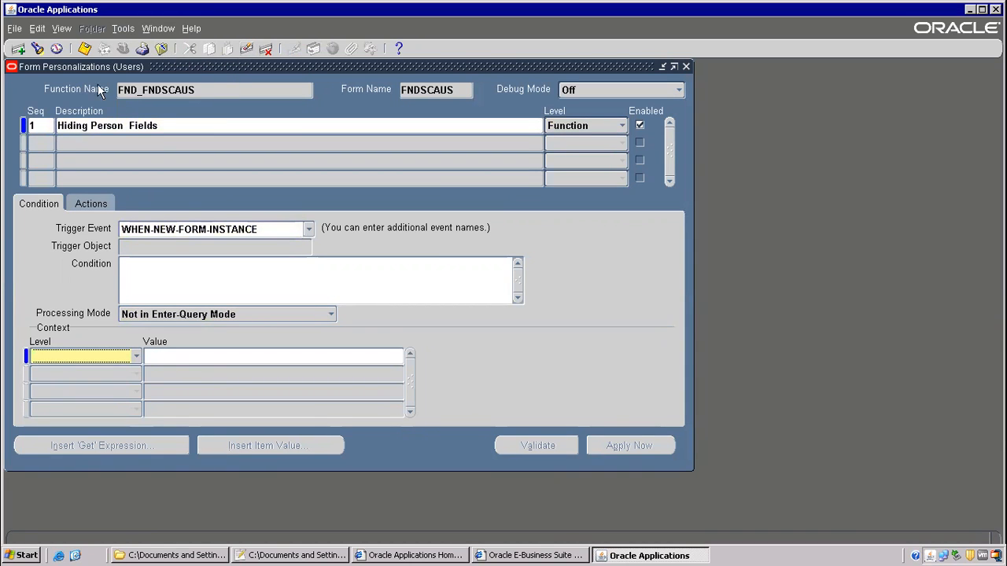
left_click(85, 49)
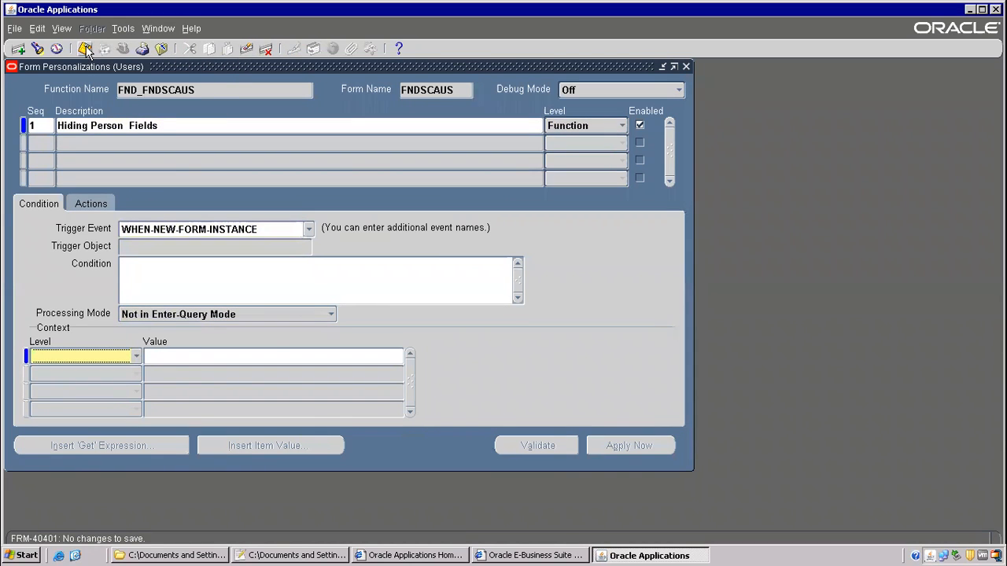
left_click(238, 357)
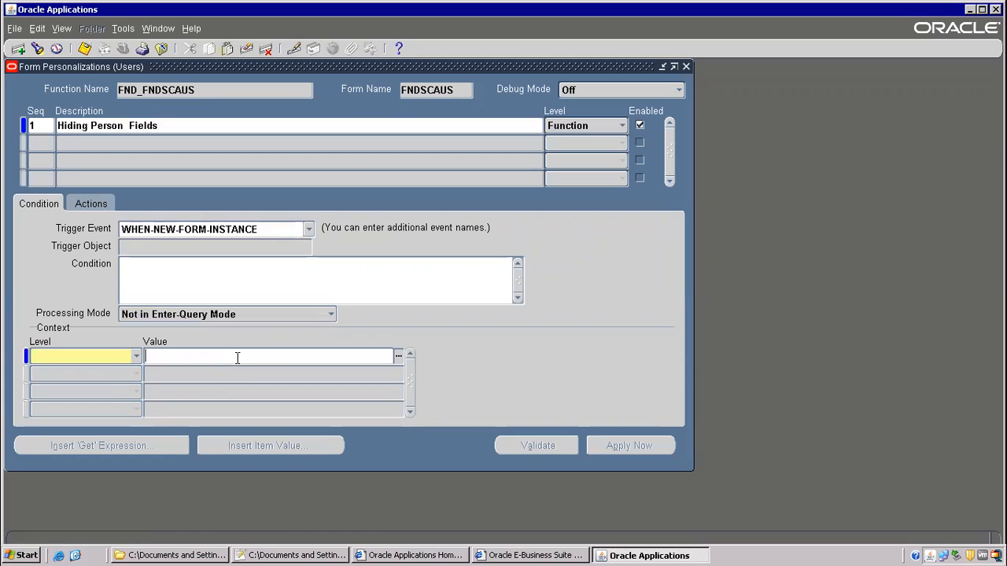
left_click(161, 49)
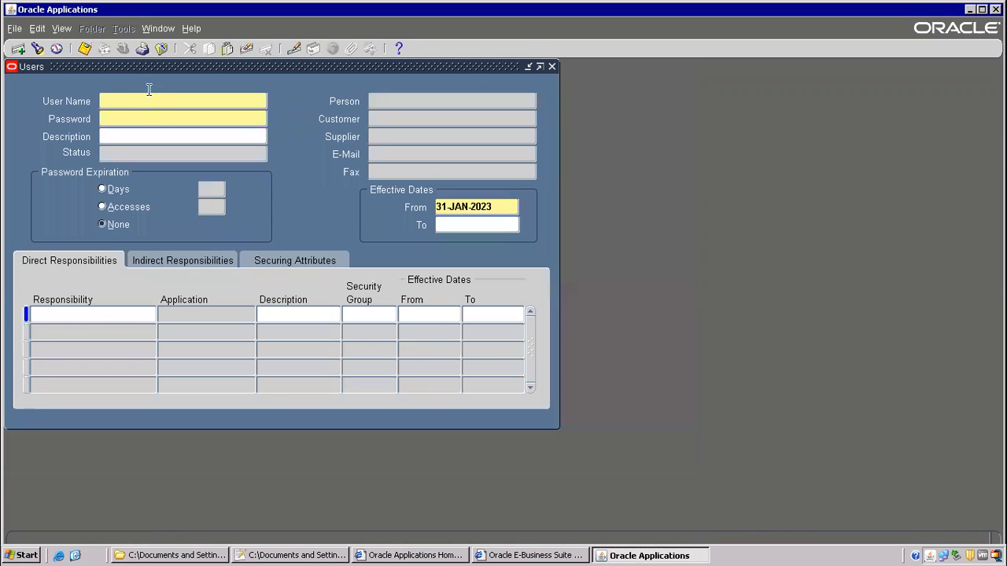
left_click(156, 49)
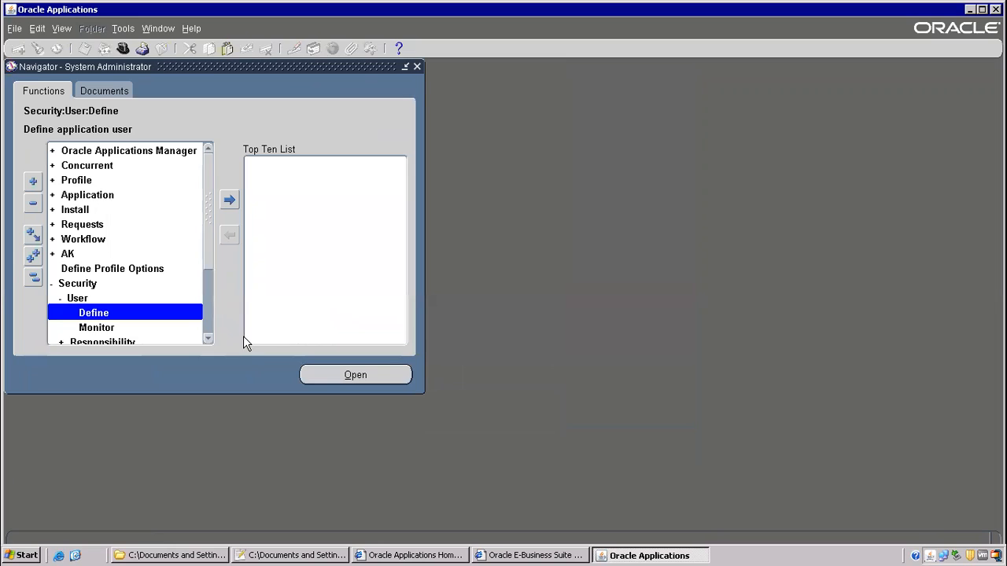
- Collapse the Navigator and log out from the Oracle Applications home page
key("alt+t")
key("l")
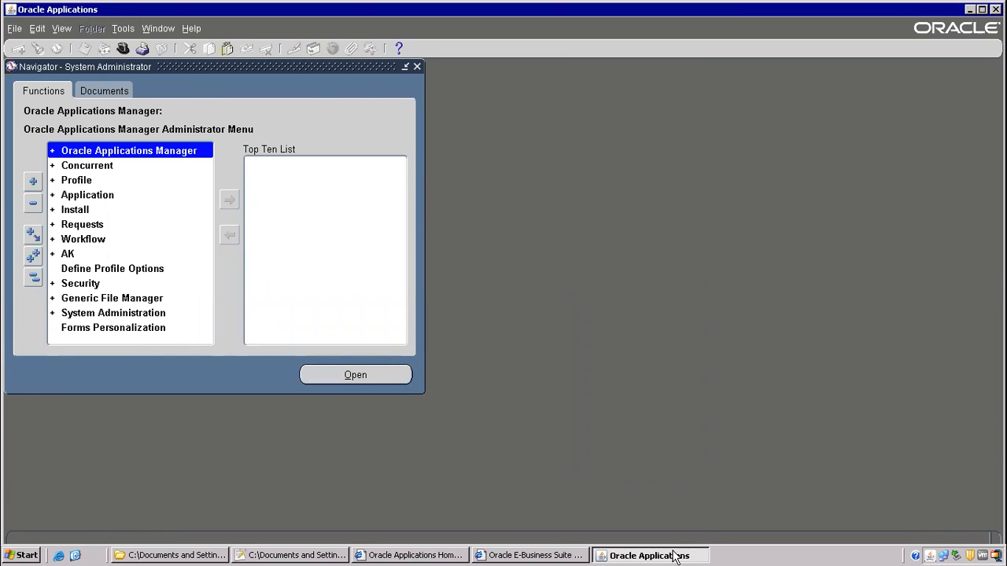
left_click(452, 556)
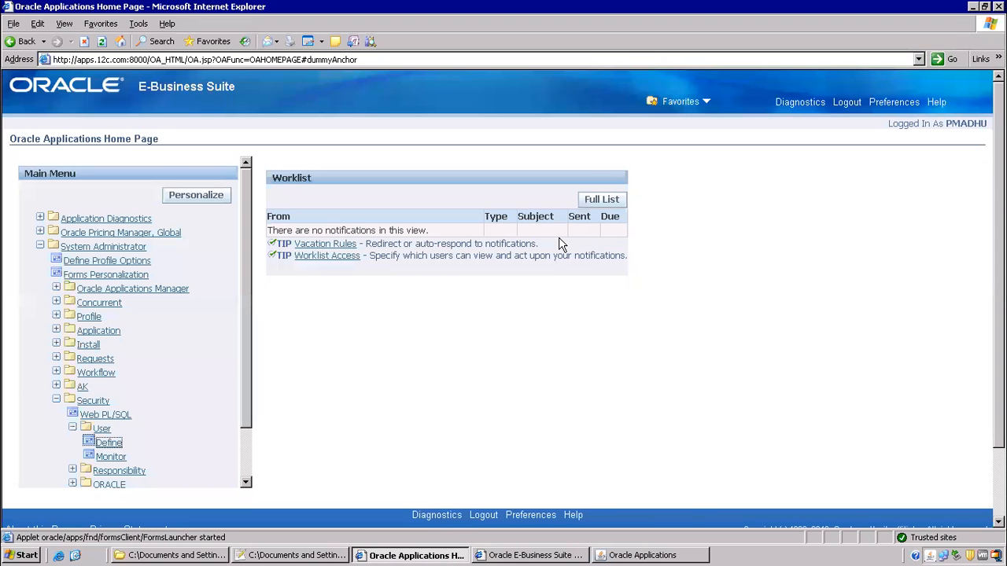
left_click(847, 101)
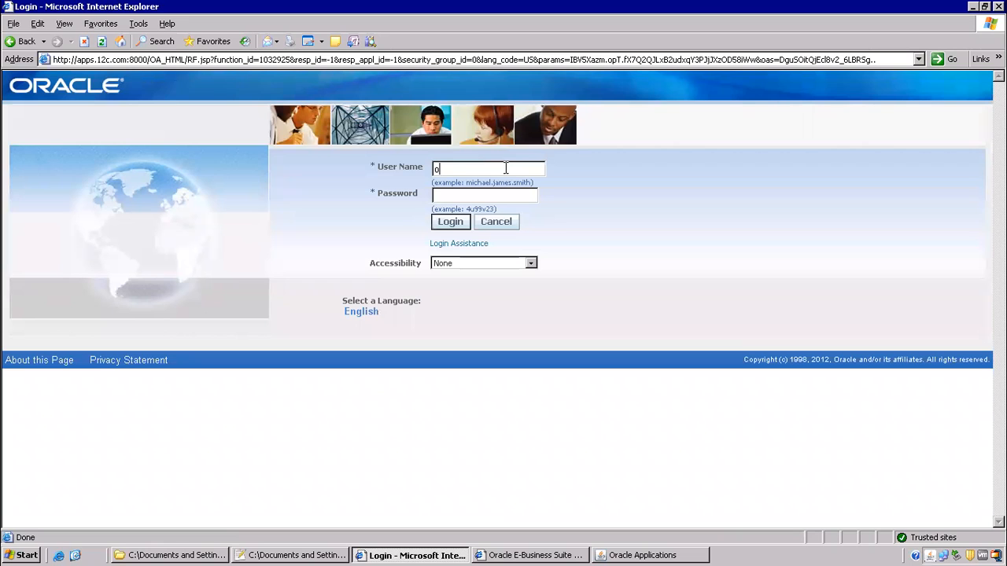
- Log back in and open Application Developer > Profile, confirming exit of the old forms session
type("lcome")
key("Return")
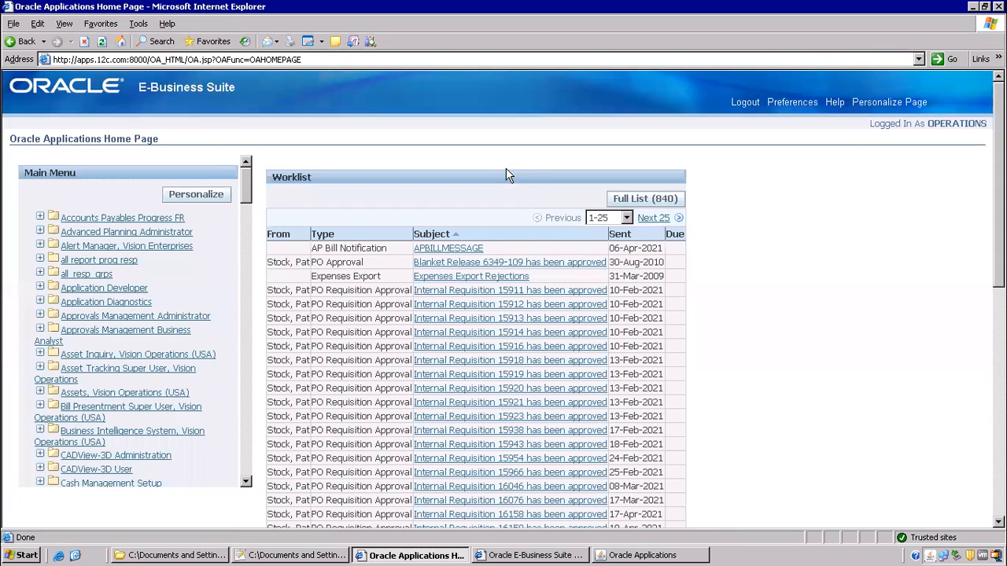
left_click(91, 289)
left_click(75, 302)
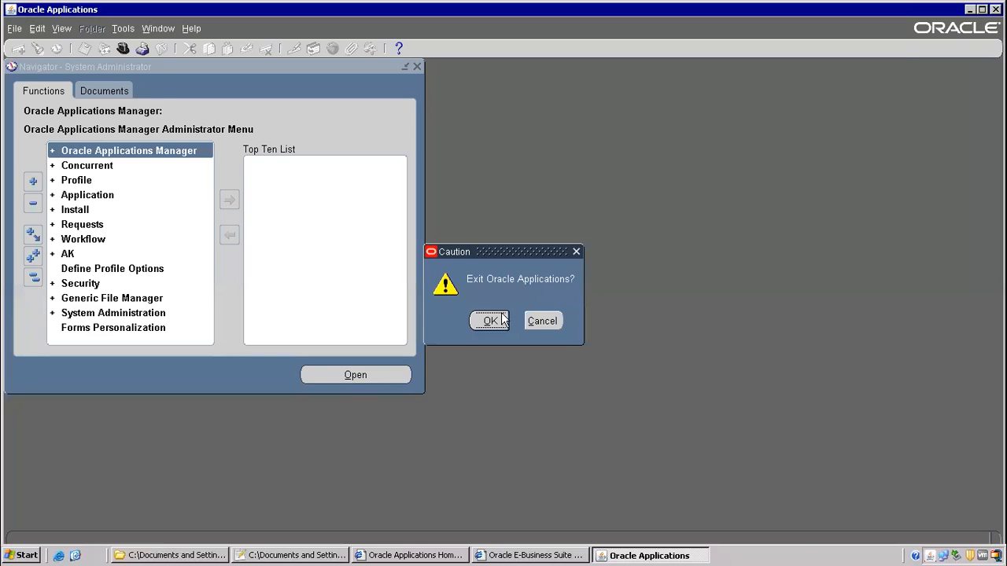
left_click(503, 318)
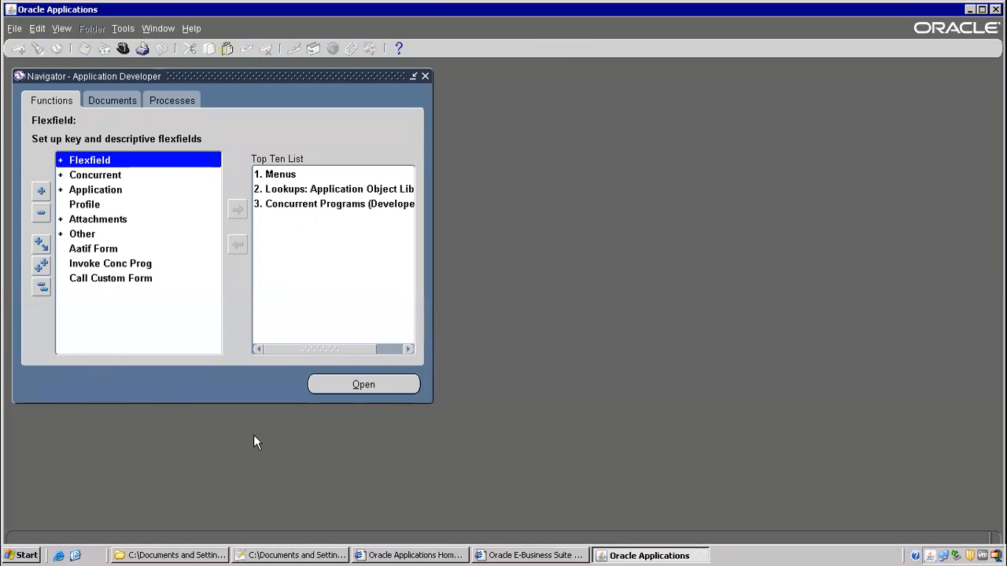
- Add 'and fax' and a trailing 's' to the note on line 8
left_click(294, 555)
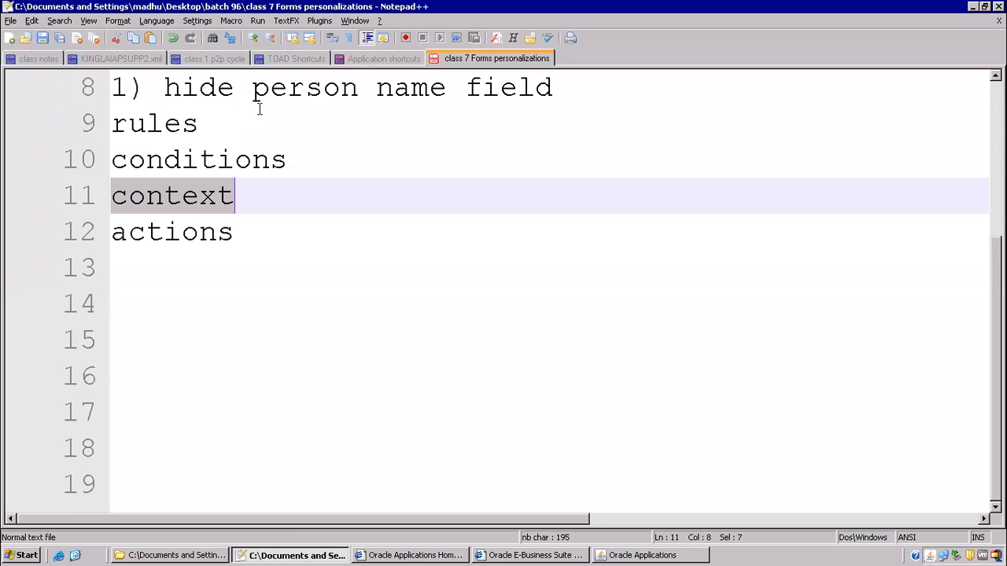
left_click_drag(376, 94, 604, 92)
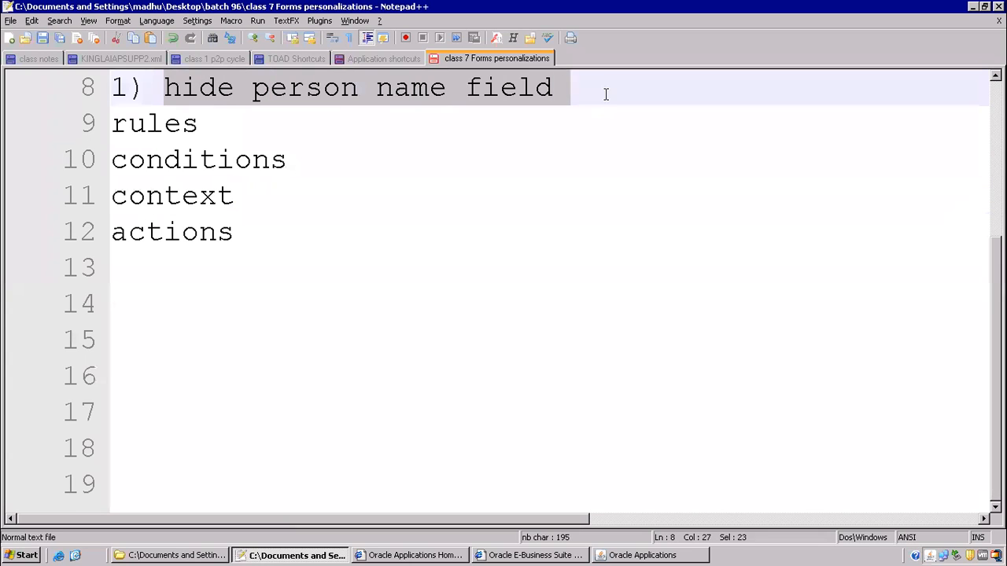
left_click(380, 107)
left_click(457, 82)
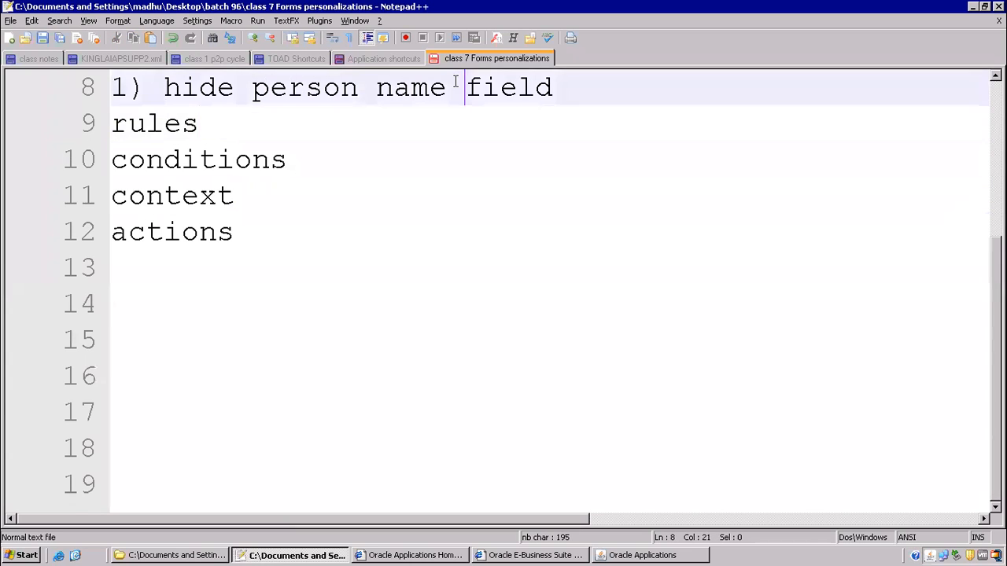
type("and fax")
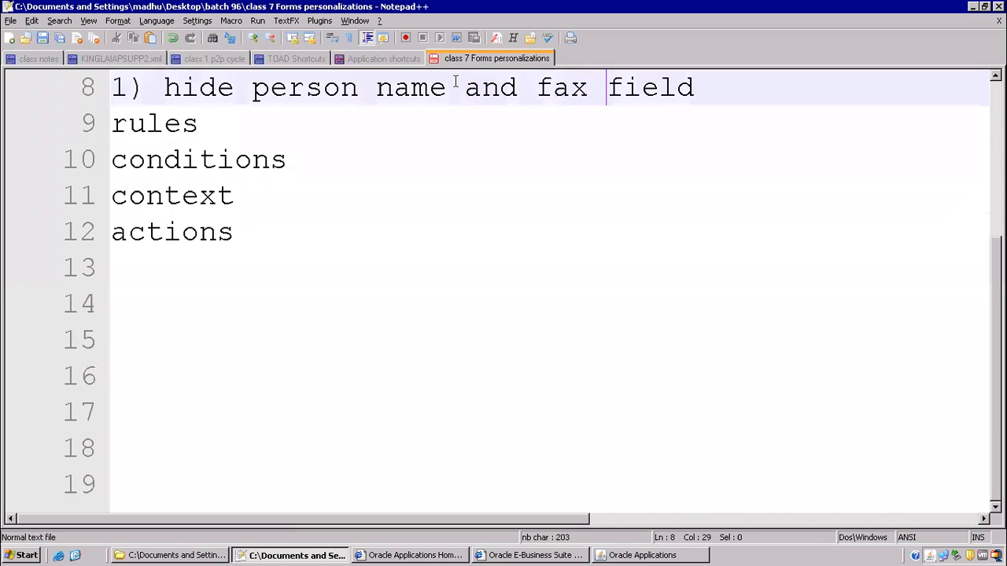
key("End")
type("s")
key("BackSpace")
key("BackSpace")
type("s")
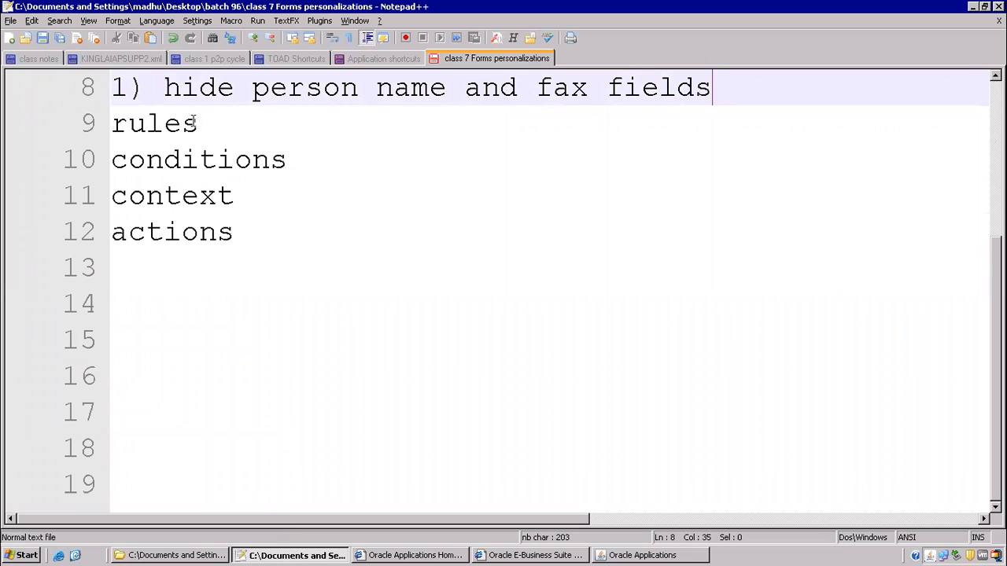
- Write '2) call a form from other form' with 'custom pll - zoom' below it, highlighting both lines
left_click(177, 272)
type("2) ")
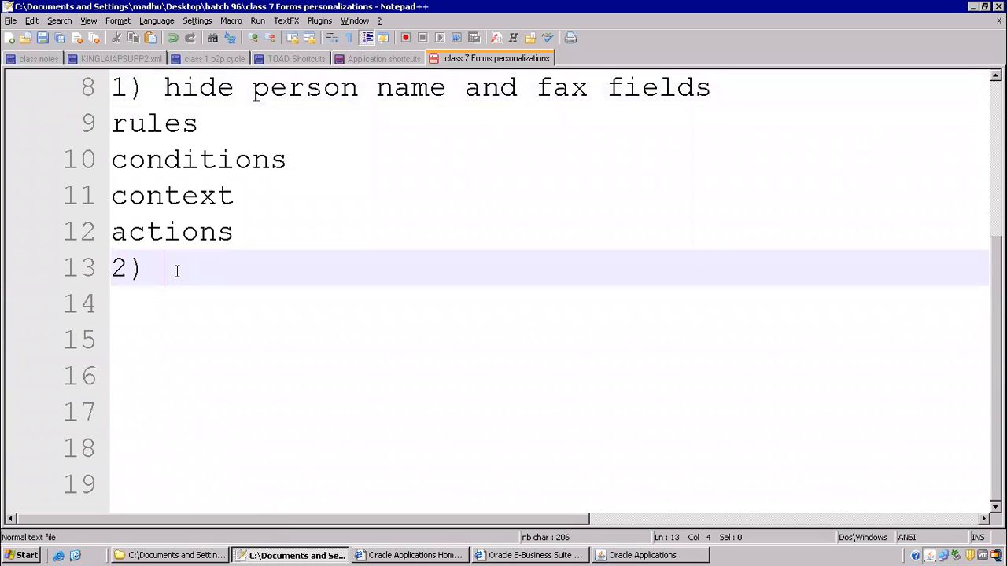
type("call a form from other form")
key("Return")
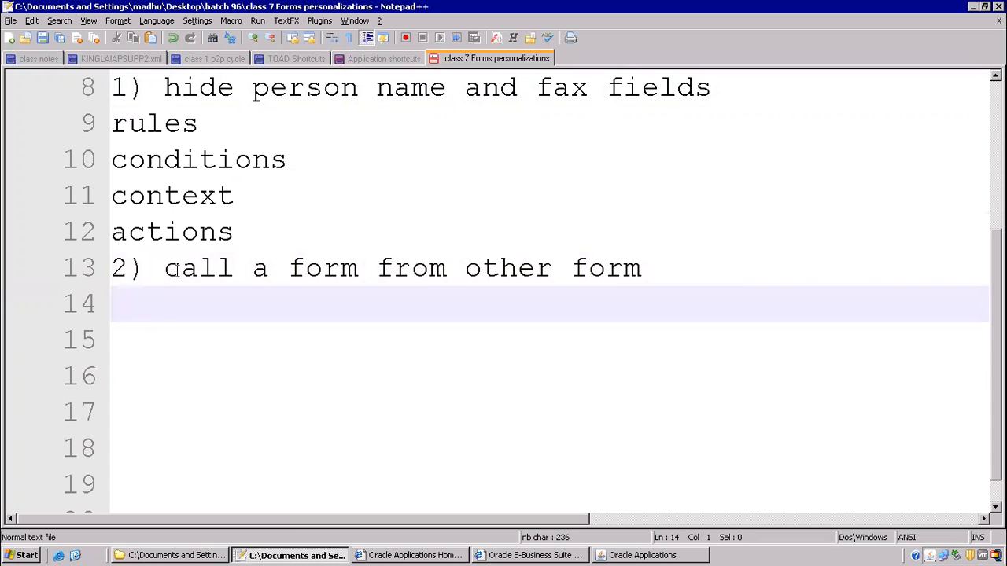
type("custo")
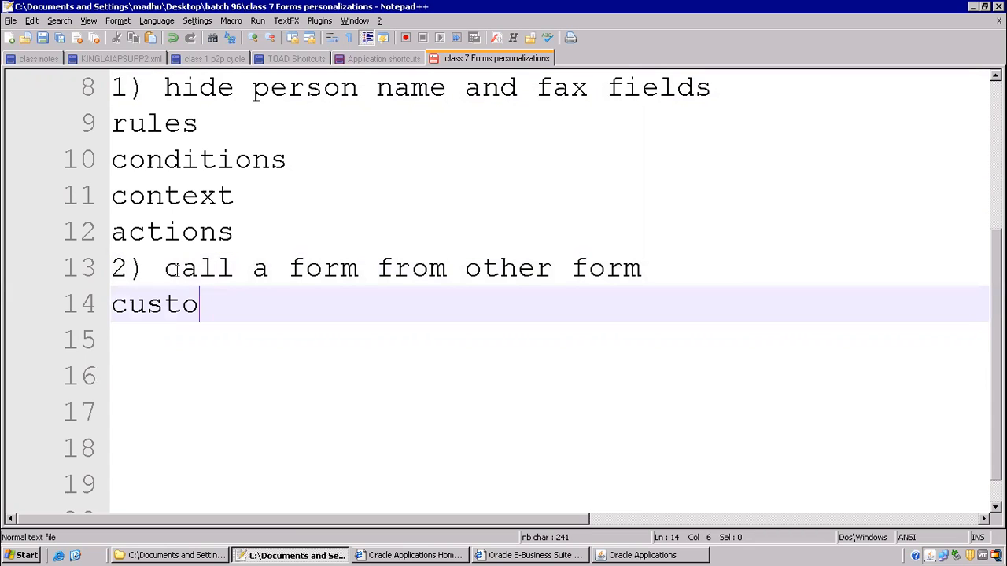
type("m pll - zoom")
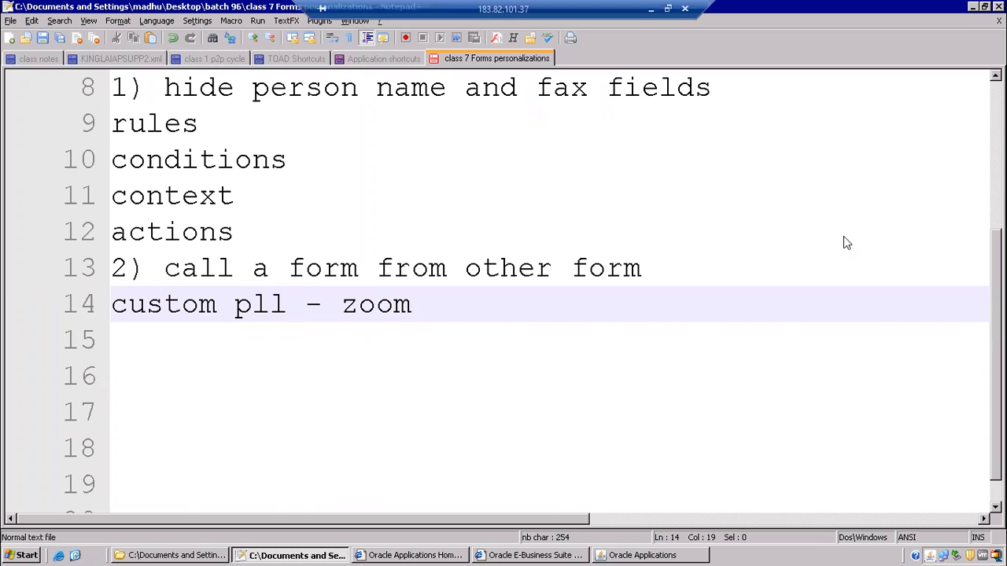
left_click(276, 344)
left_click(166, 268)
key("ctrl+shift+Right")
key("ctrl+shift+Right")
key("ctrl+shift+Right")
key("ctrl+shift+Right")
key("ctrl+shift+Right")
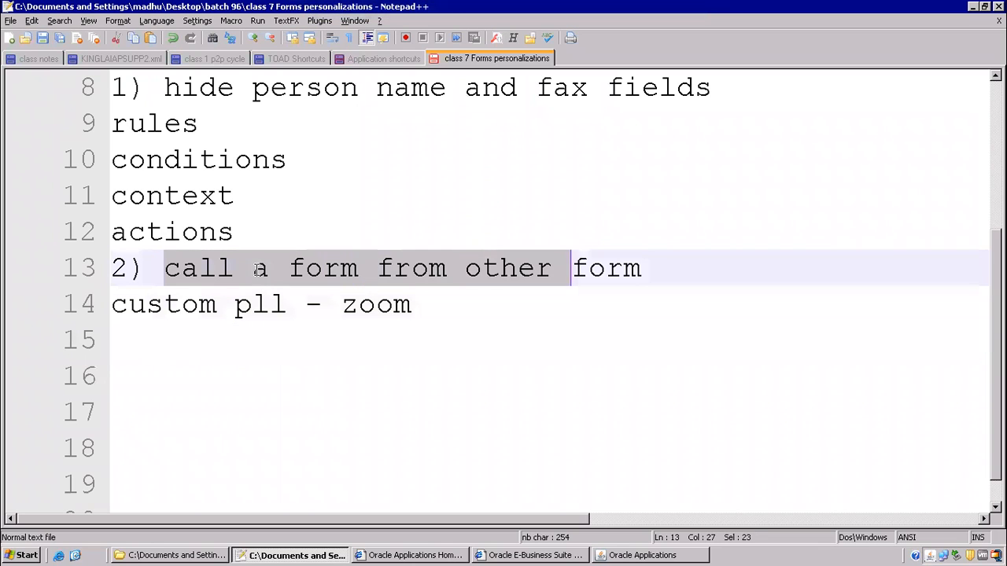
key("ctrl+shift+Right")
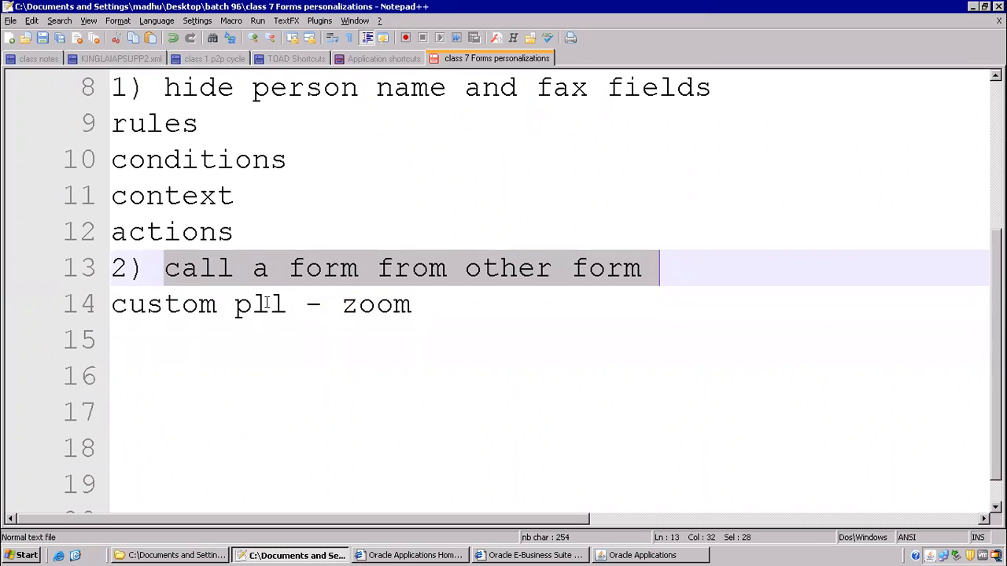
left_click(269, 304)
left_click_drag(146, 305, 421, 307)
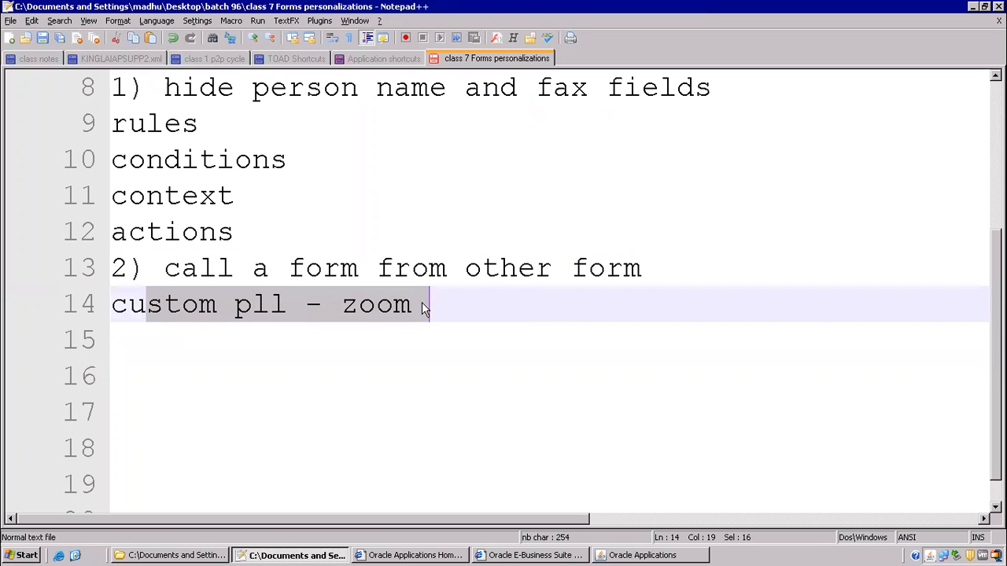
left_click(357, 350)
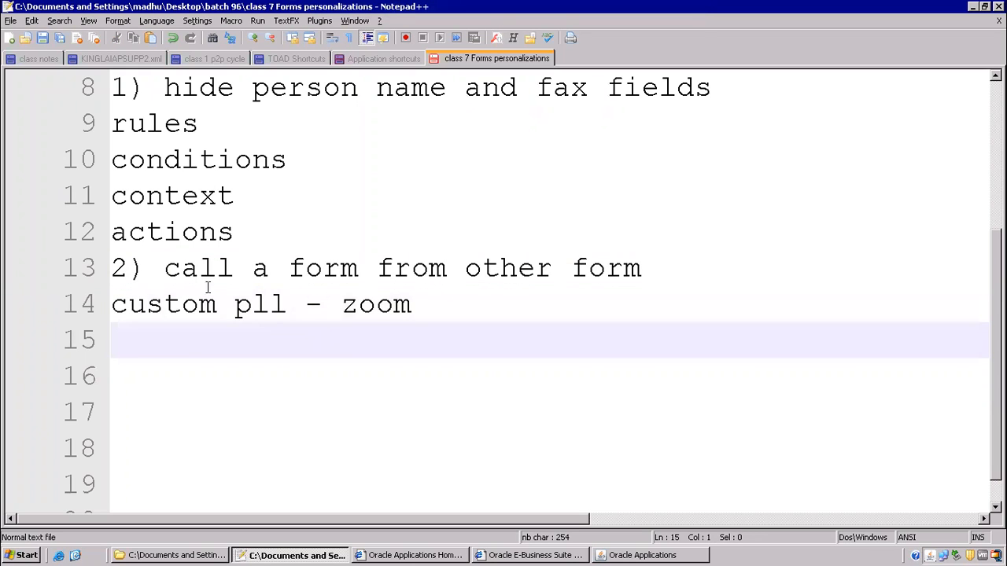
left_click(637, 555)
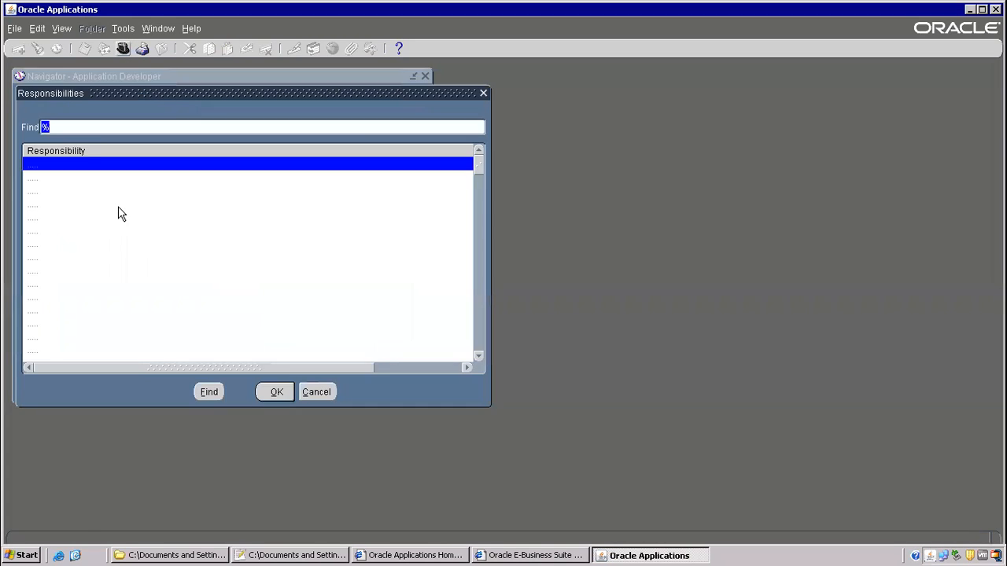
- Switch to Inventory, Vision Operations (USA) and open Miscellaneous Transaction for organization M1
type("In")
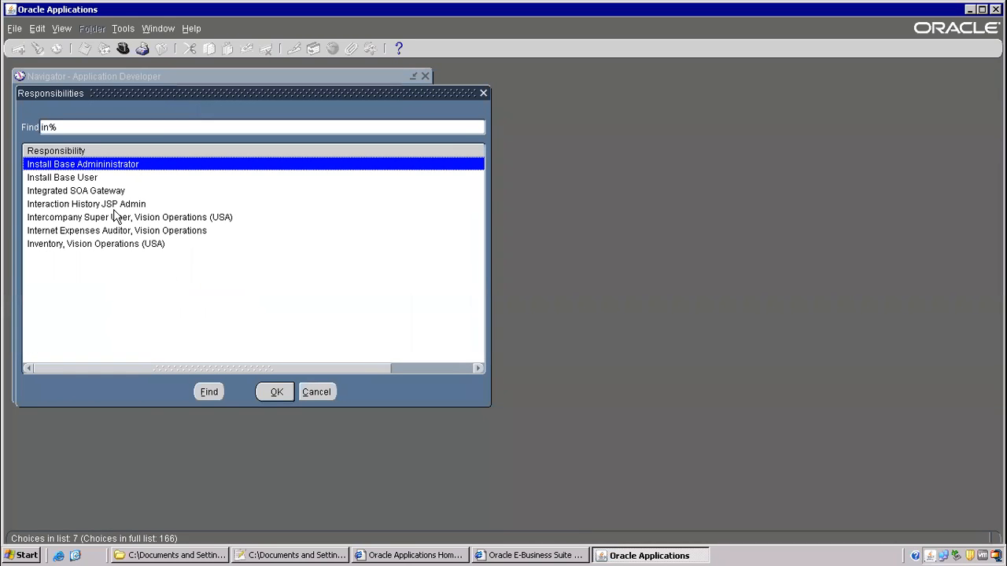
key("Down")
key("Down")
key("Down")
key("Down")
key("Down")
key("Down")
key("Return")
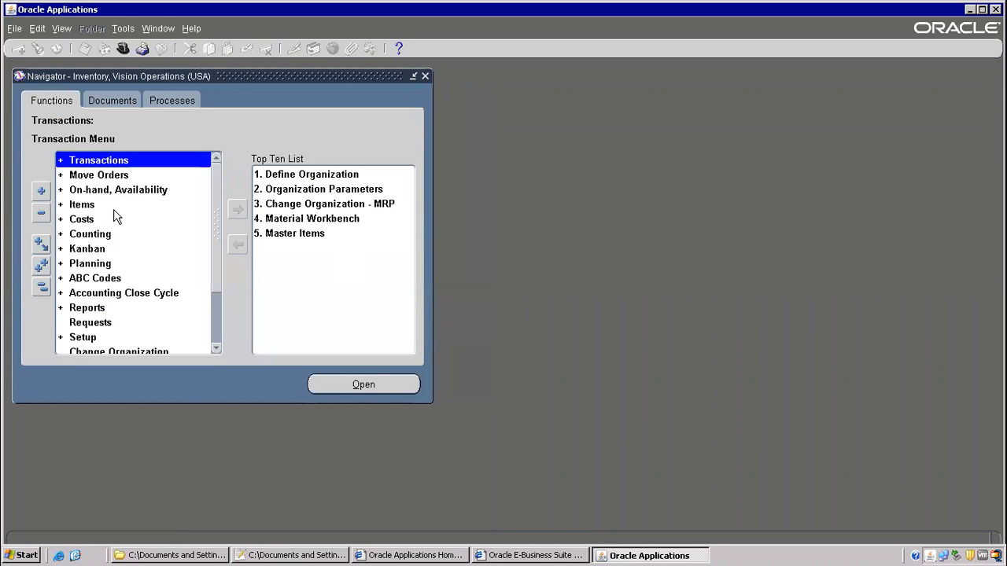
double_click(118, 163)
left_click(128, 220)
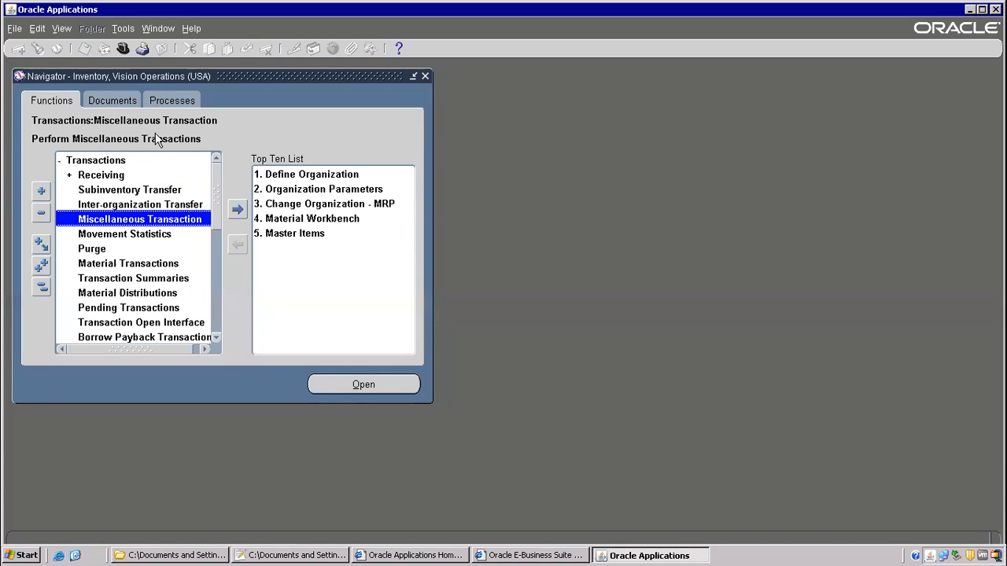
double_click(142, 219)
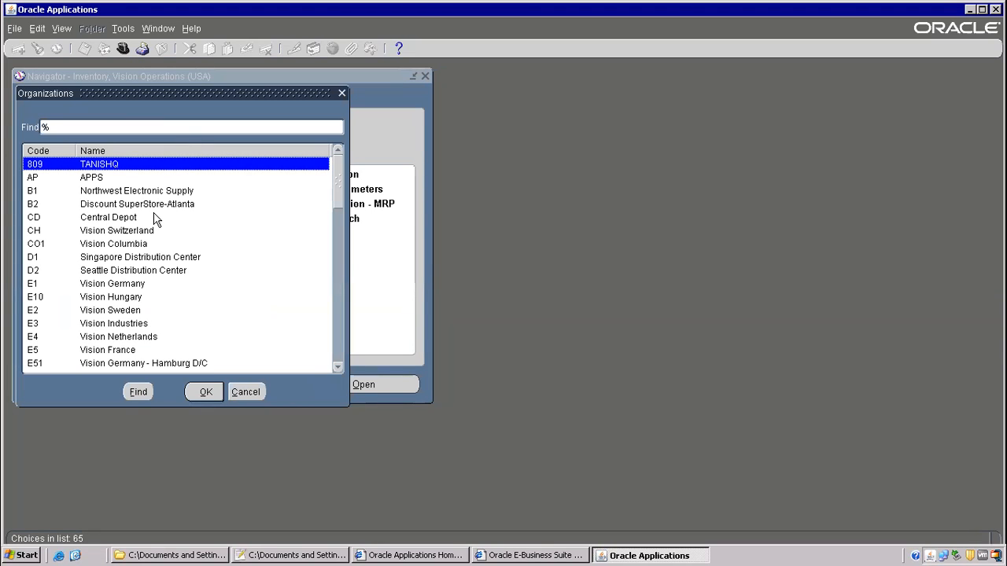
type("m")
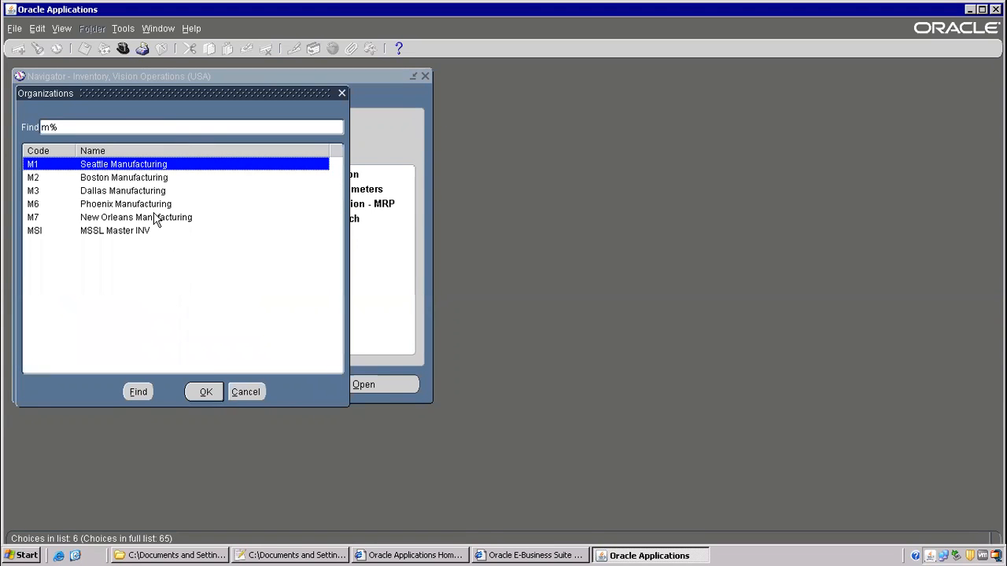
key("Return")
key("Tab")
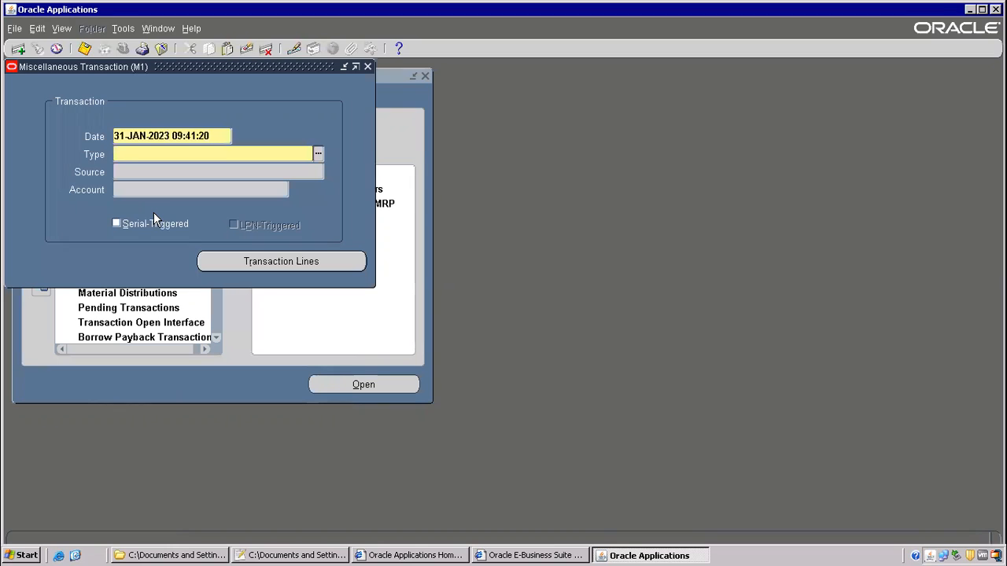
- Set the transaction type to Miscellaneous receipt from the Type list of values
type("laptop")
key("Tab")
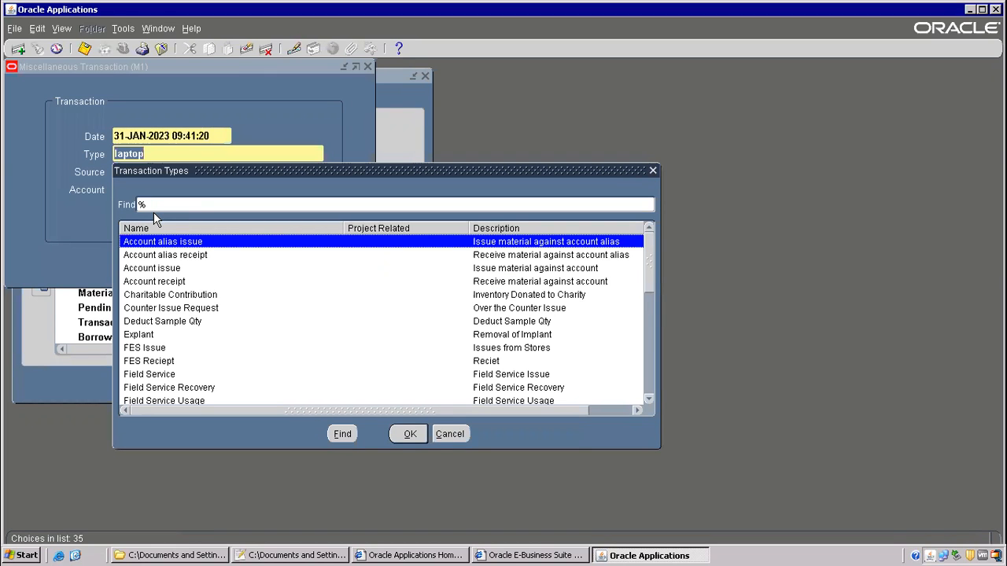
type("miscellaneous issue")
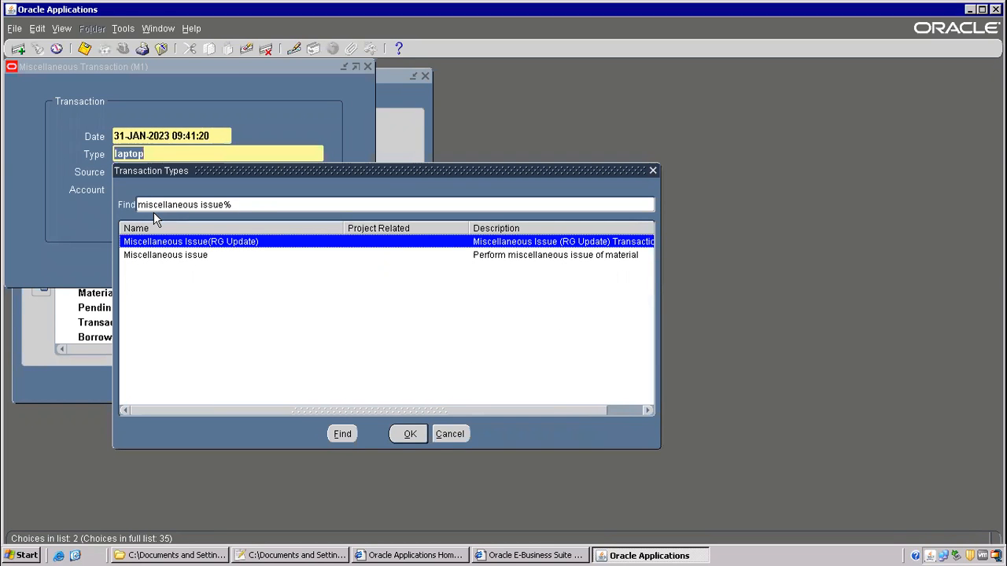
key("BackSpace")
key("BackSpace")
key("BackSpace")
key("BackSpace")
key("BackSpace")
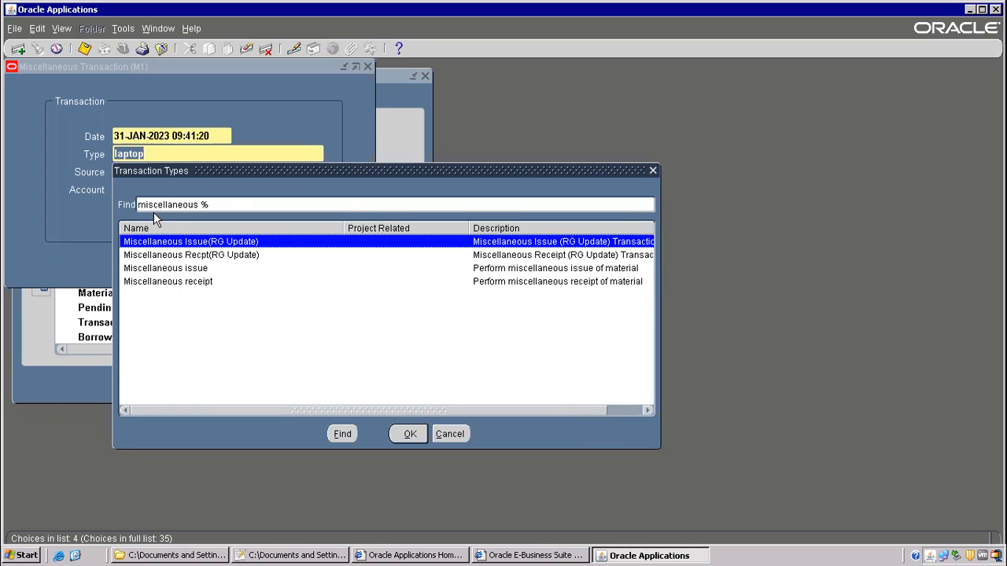
double_click(197, 283)
- Enter item laptop on a receipt line and check its 104 available and 108 on-hand quantities
left_click(254, 261)
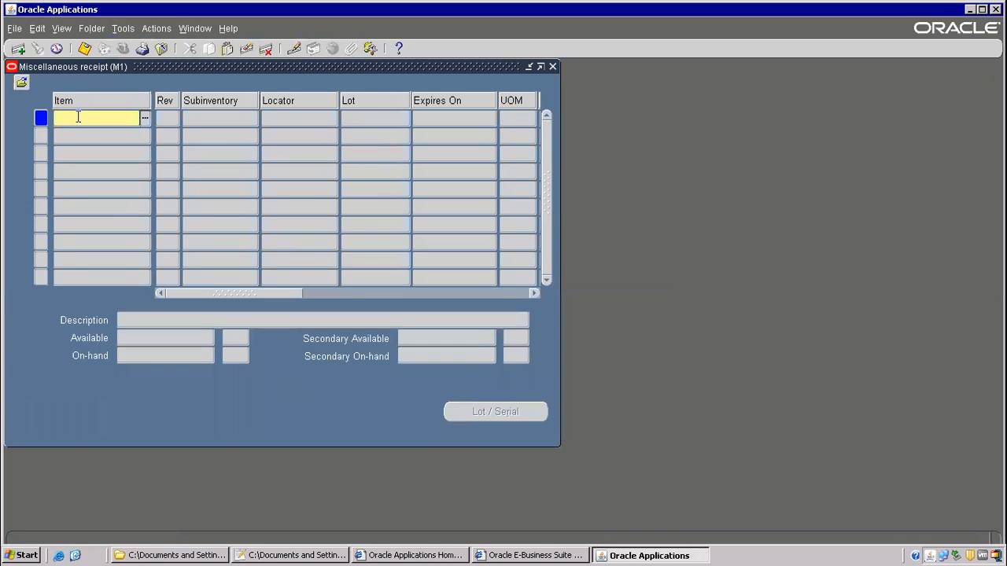
type("lapt")
key("Tab")
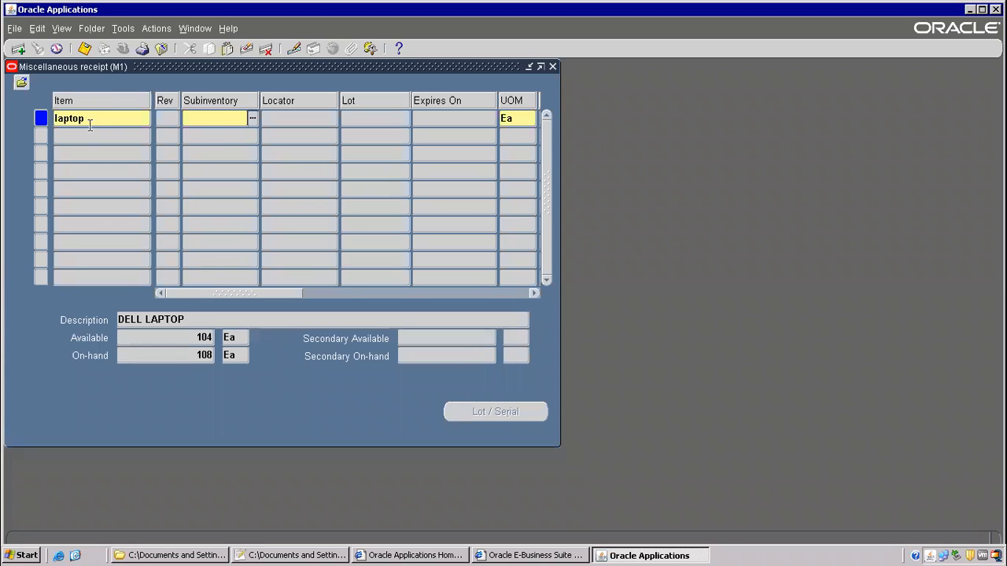
left_click(89, 118)
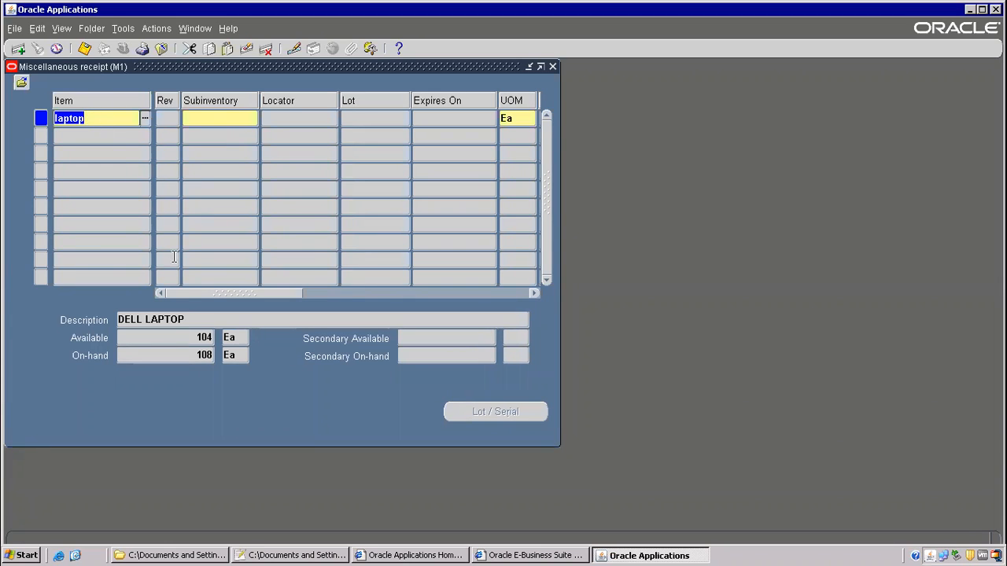
left_click(191, 339)
left_click_drag(190, 339, 244, 346)
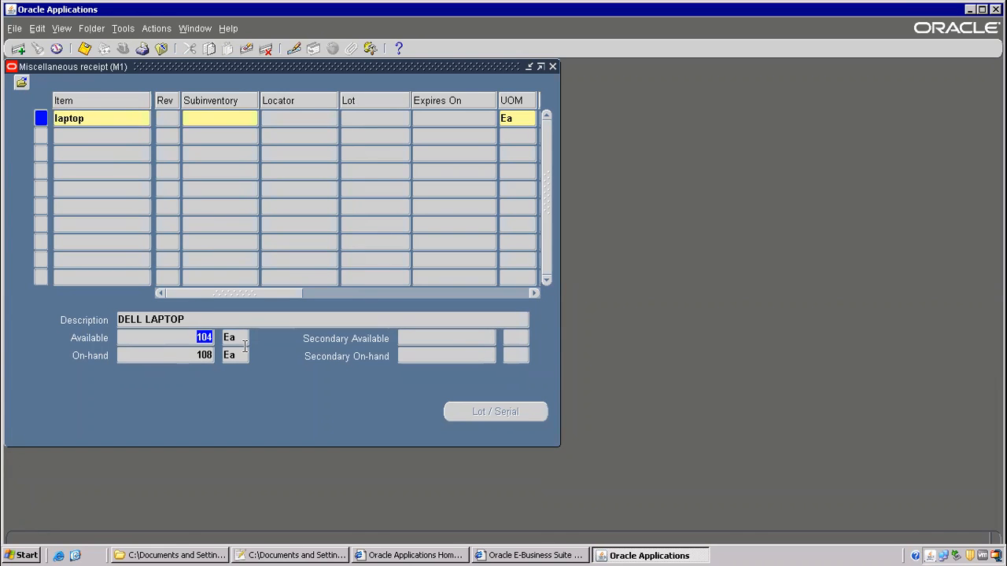
left_click(105, 117)
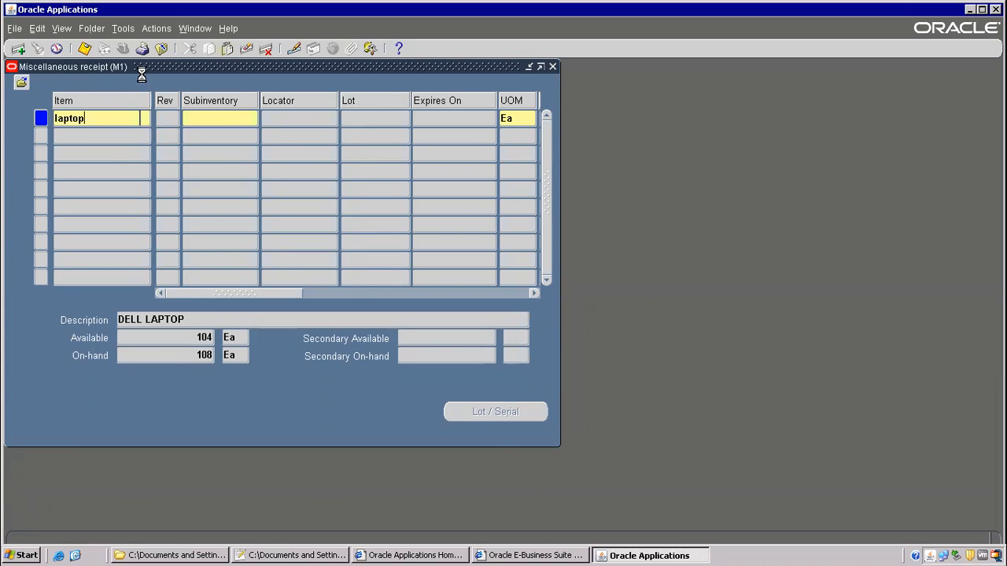
- Close the transaction forms, declining to save the receipt
left_click_drag(129, 66, 257, 104)
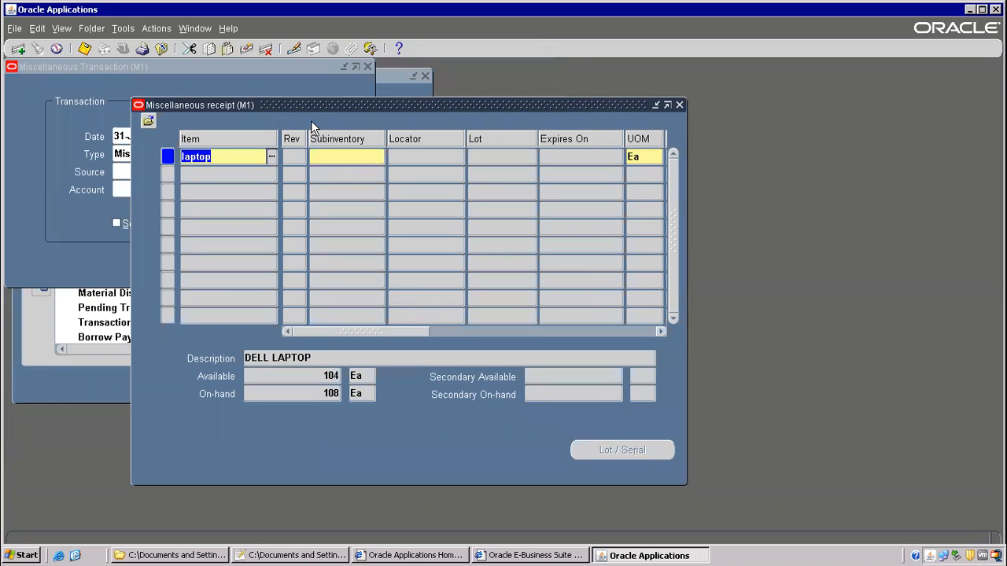
left_click(161, 48)
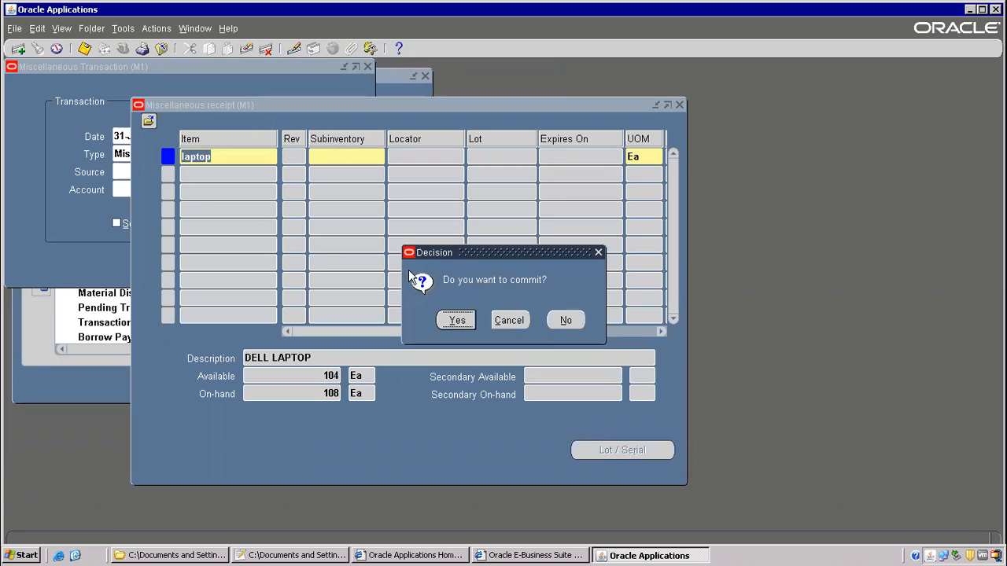
left_click(564, 320)
- Preview the On-hand Quantity query form's Item / Revision and Status fields, then close it
key("alt+t")
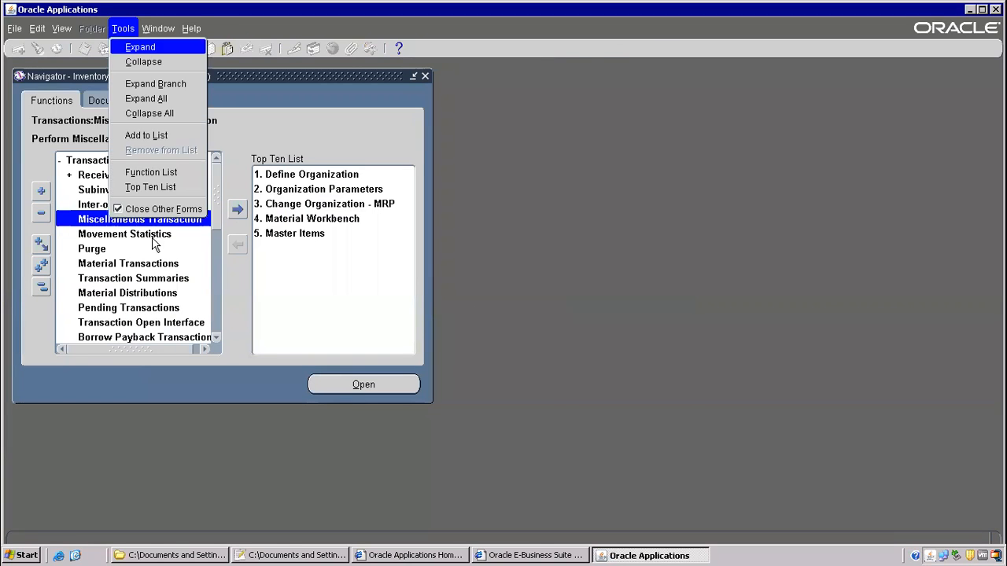
key("l")
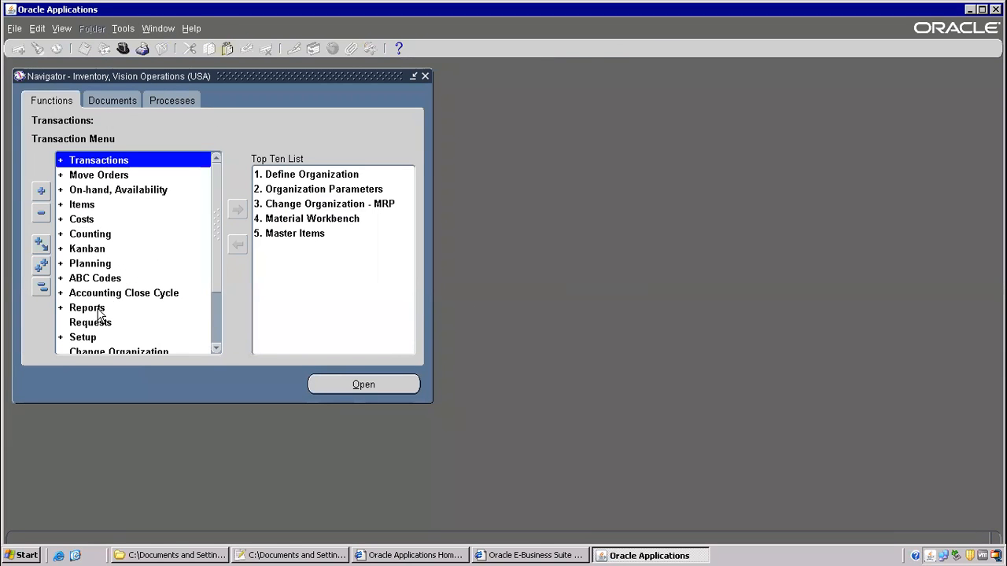
double_click(122, 193)
double_click(149, 206)
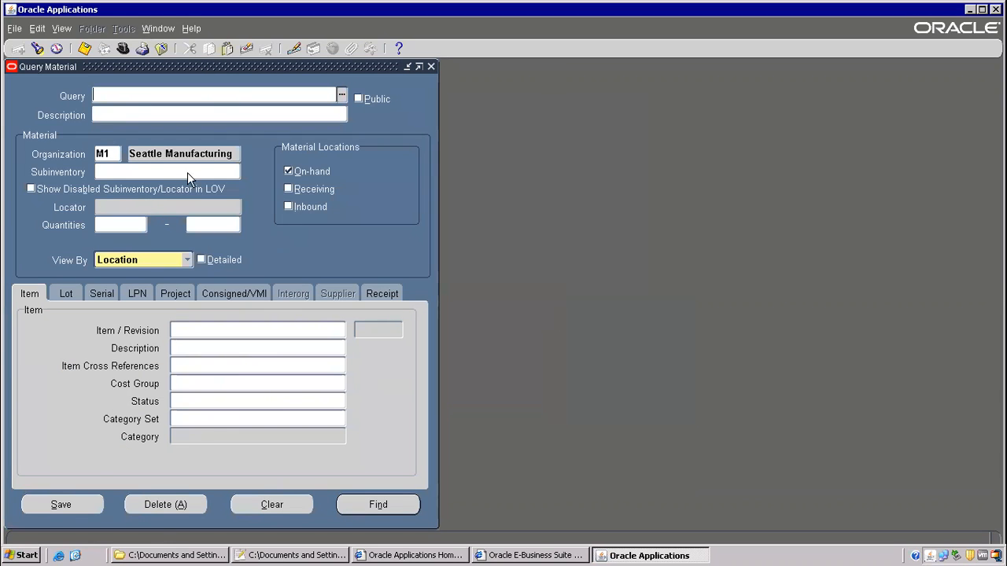
left_click(189, 329)
left_click(186, 401)
left_click(163, 49)
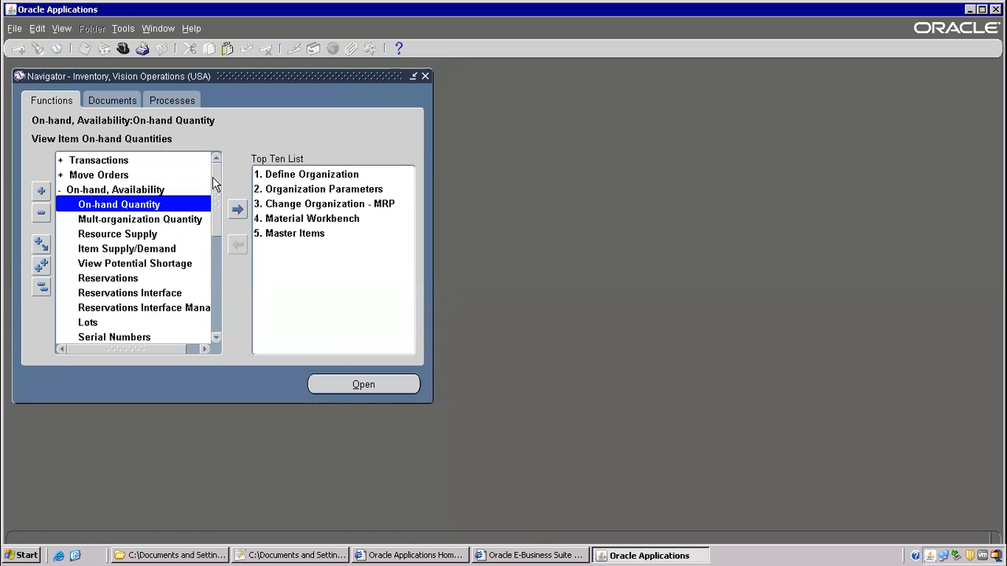
- Open and close the Miscellaneous Transaction form, then highlight the On-hand Quantity function
double_click(122, 160)
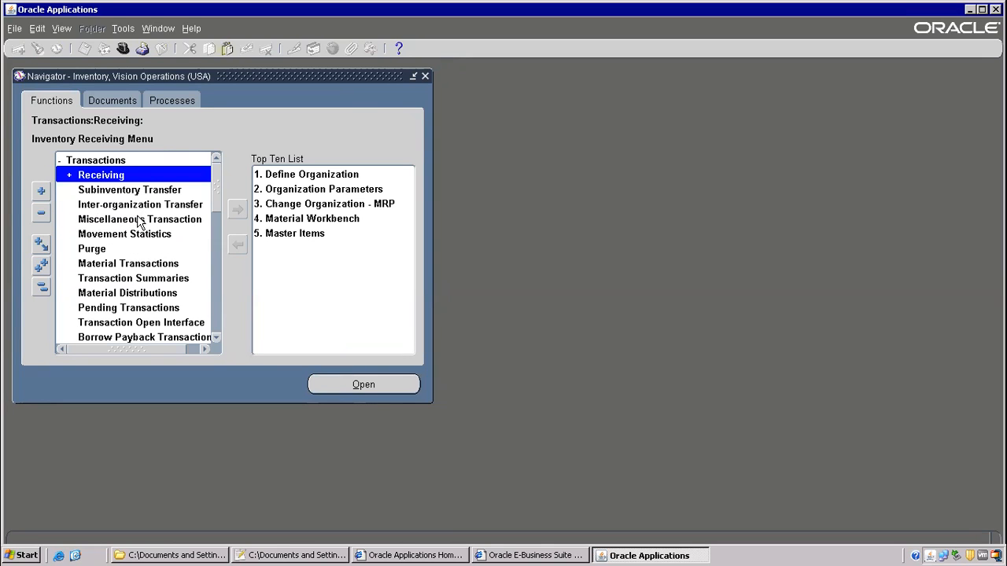
left_click(137, 220)
double_click(150, 218)
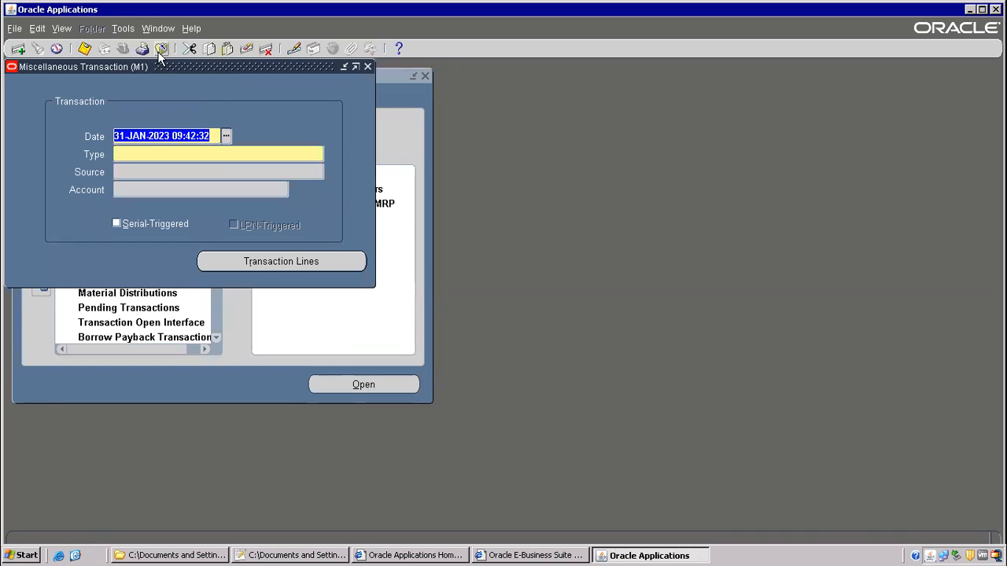
left_click(161, 49)
left_click(211, 255)
mouse_move(211, 255)
left_mouse_down()
mouse_move(208, 340)
mouse_move(217, 239)
left_mouse_up()
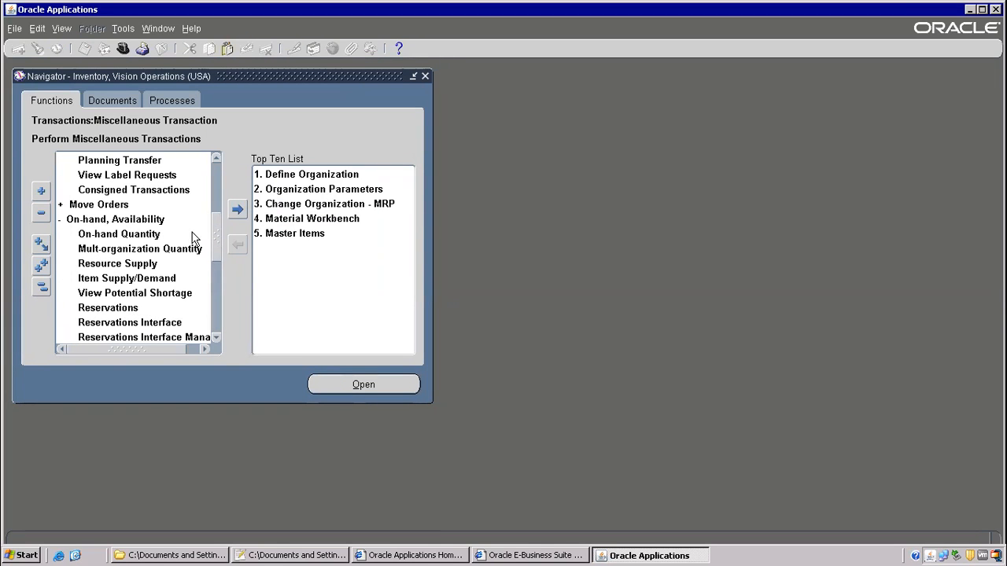
left_click(139, 235)
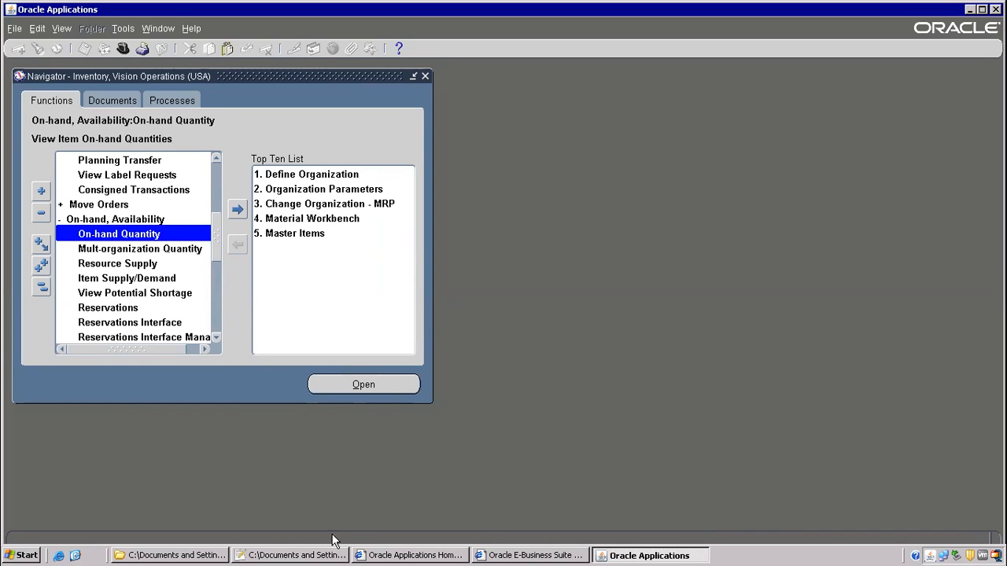
left_click(291, 555)
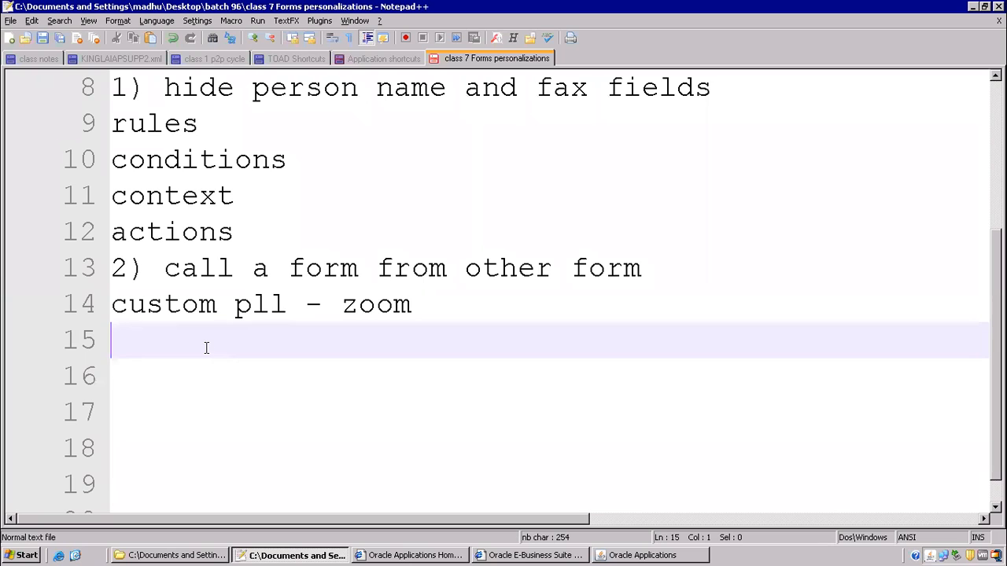
- Type 'example--' and below it 'call onhand qty form from miscellaneous transaction form'
type("exampl")
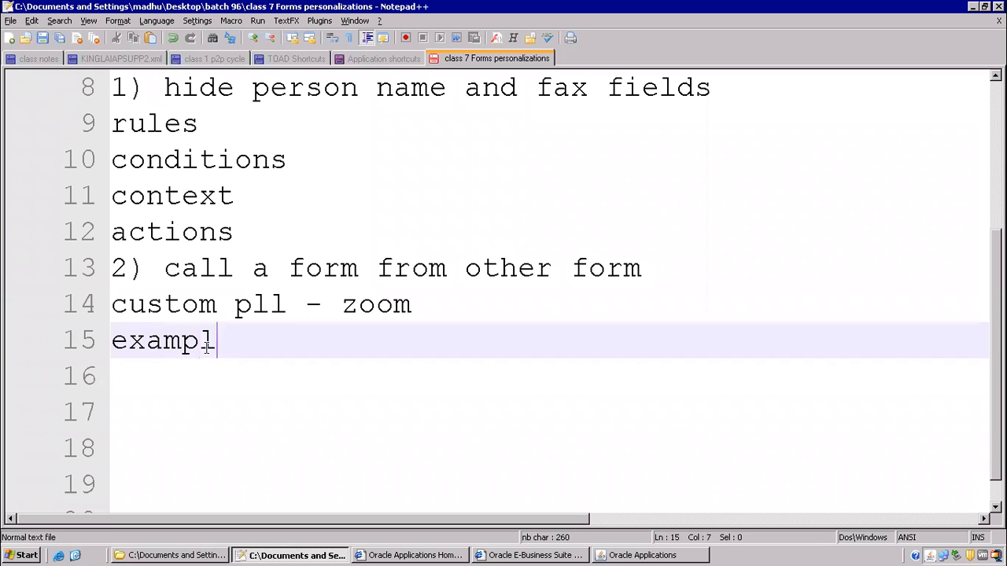
type("e--")
key("Return")
type("cal")
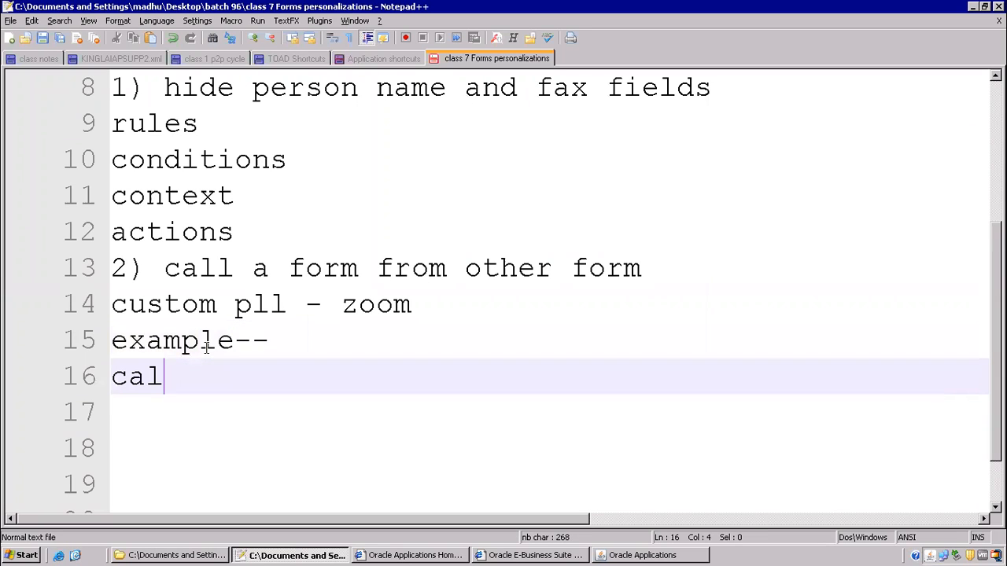
type("l onhand wty")
key("BackSpace")
key("BackSpace")
key("BackSpace")
key("BackSpace")
type("qty ")
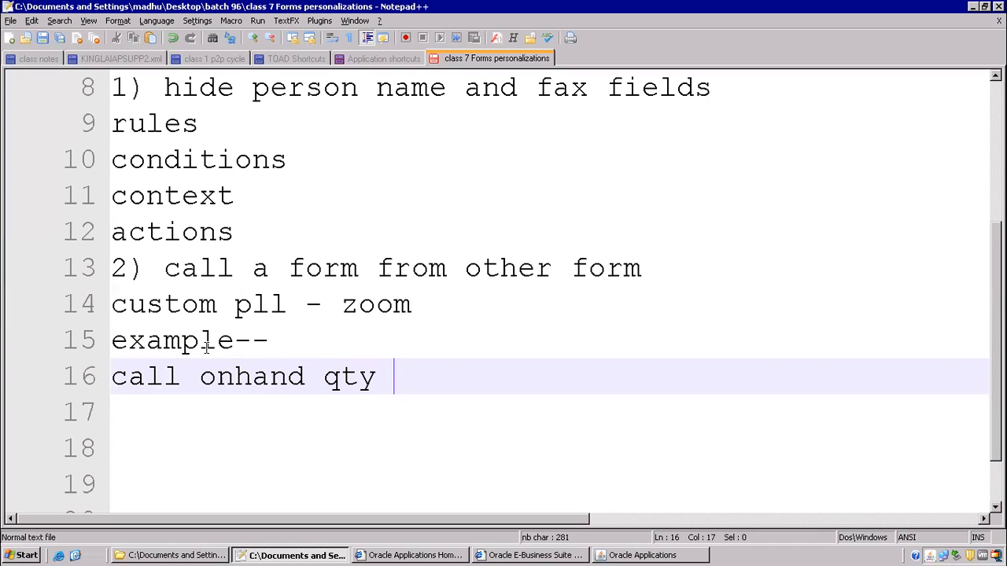
type("form from ")
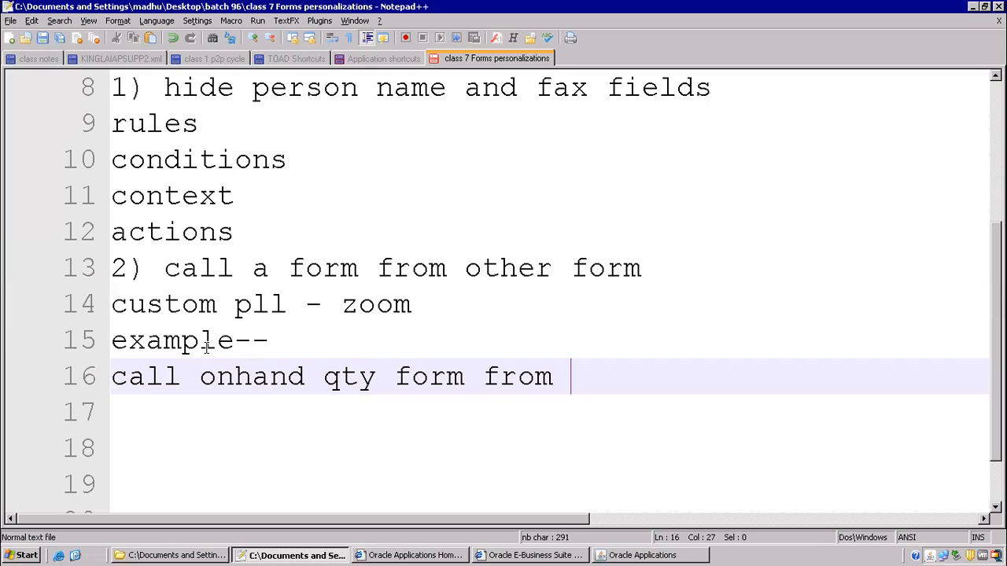
type("miscellan")
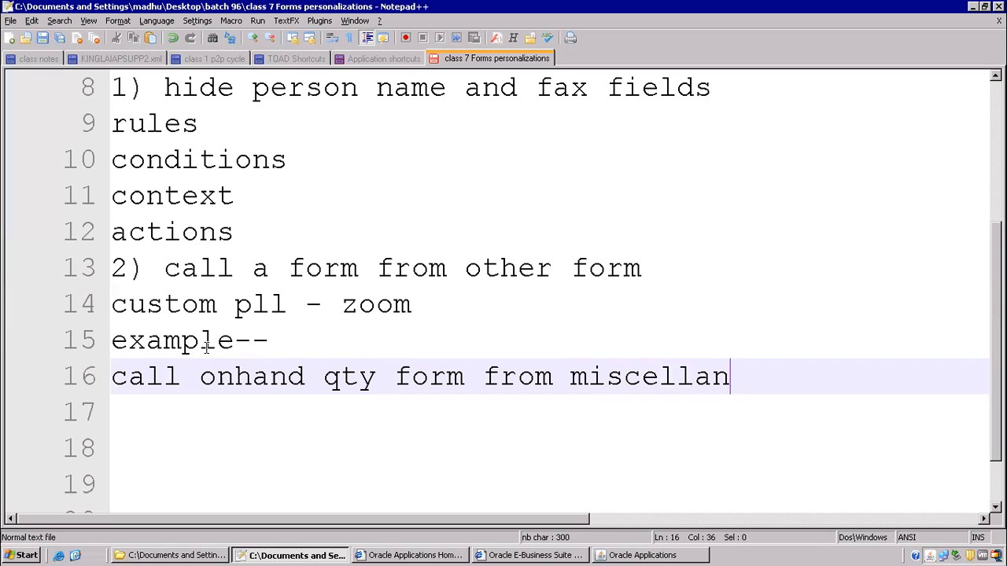
type("eous")
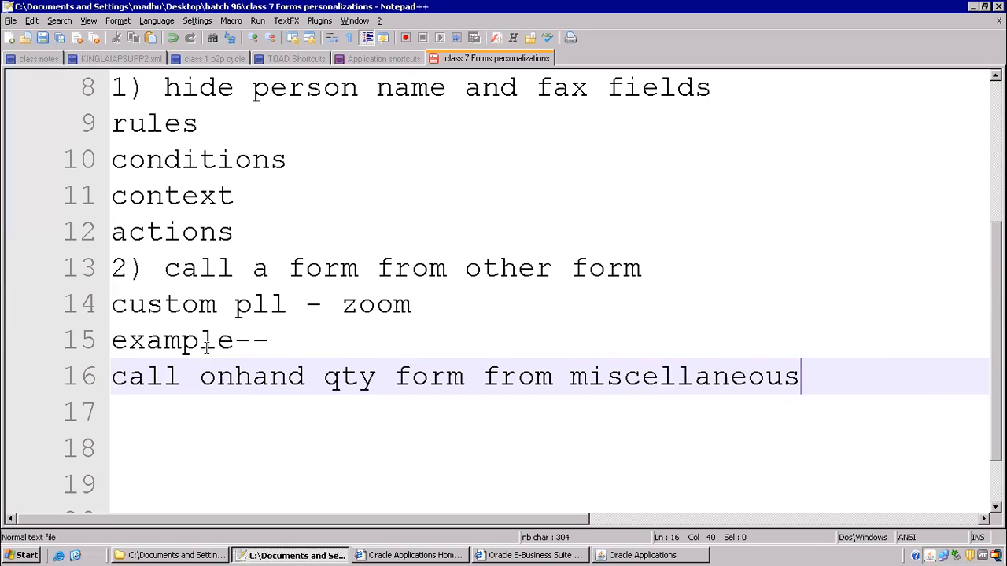
type(" transaction from")
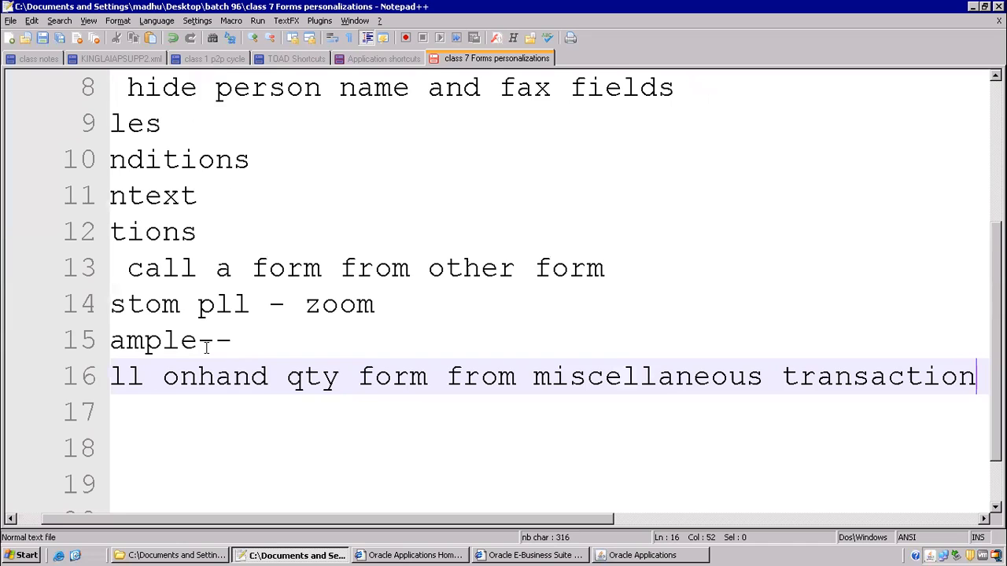
key("BackSpace")
key("BackSpace")
key("BackSpace")
key("BackSpace")
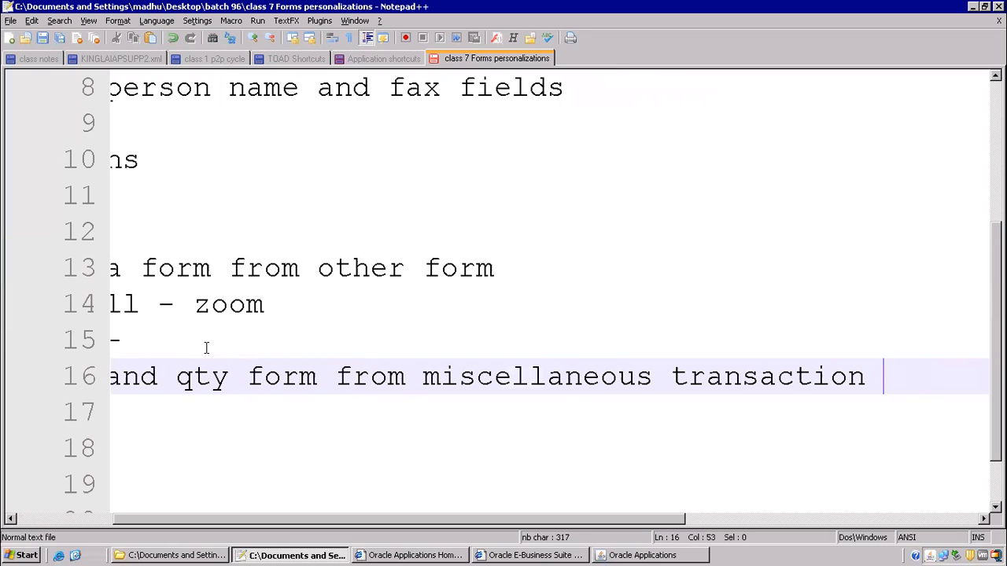
type("form")
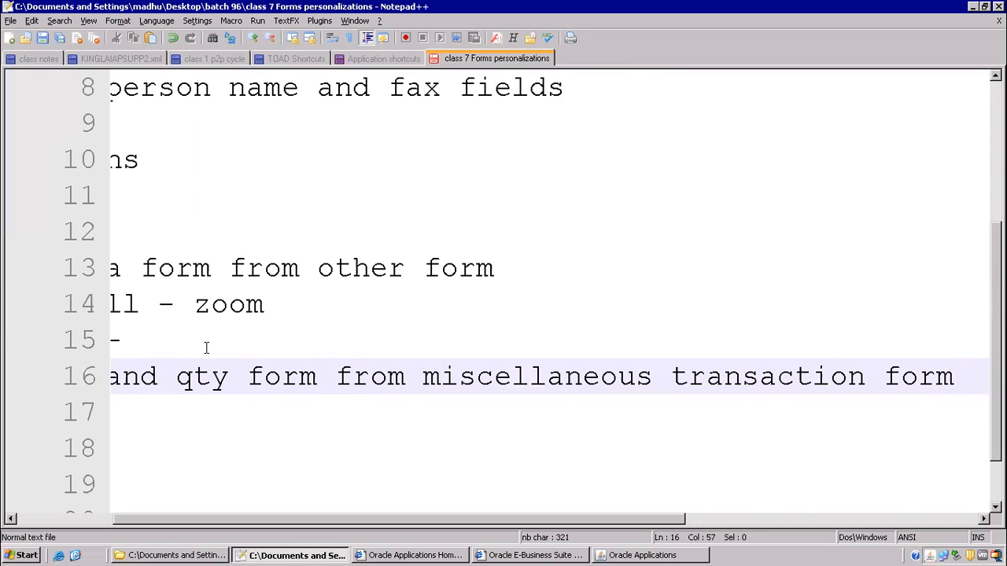
key("Home")
key("Return")
key("BackSpace")
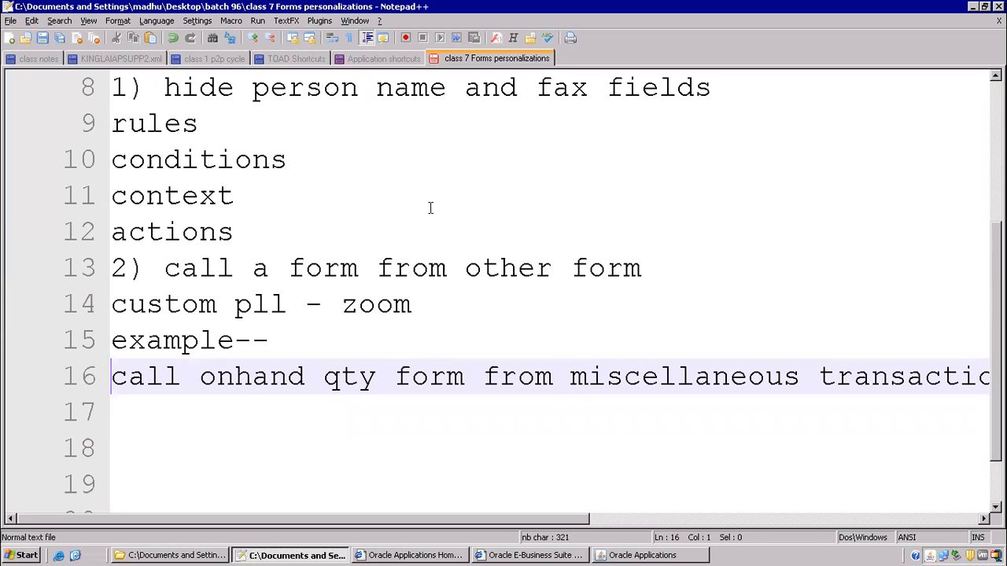
scroll(189, 362, "down", 1)
- Add the note line 'built in - launch a function' below the example
left_click(179, 347)
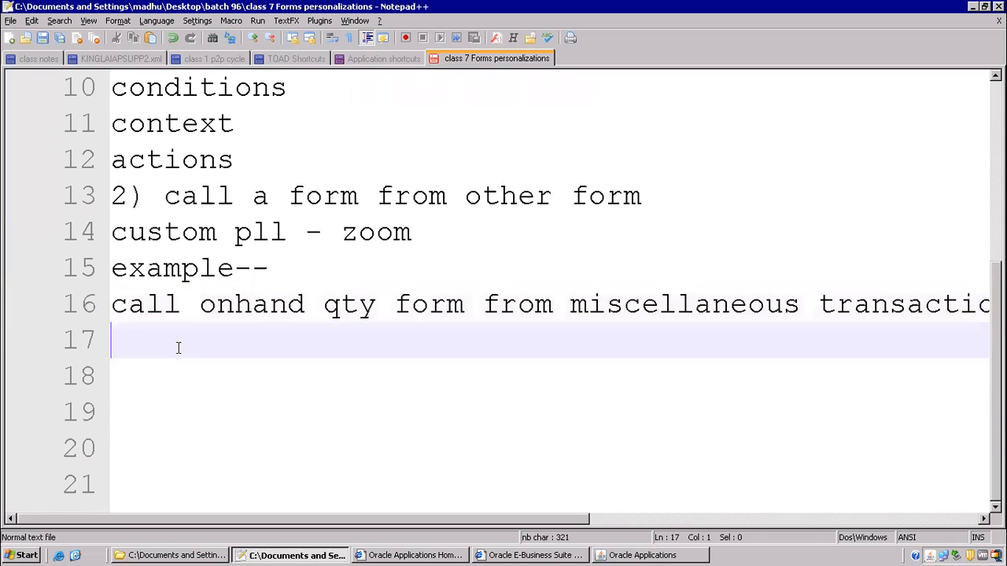
key("Return")
key("Return")
key("Return")
key("Return")
key("Return")
key("Return")
key("Return")
key("Return")
key("Return")
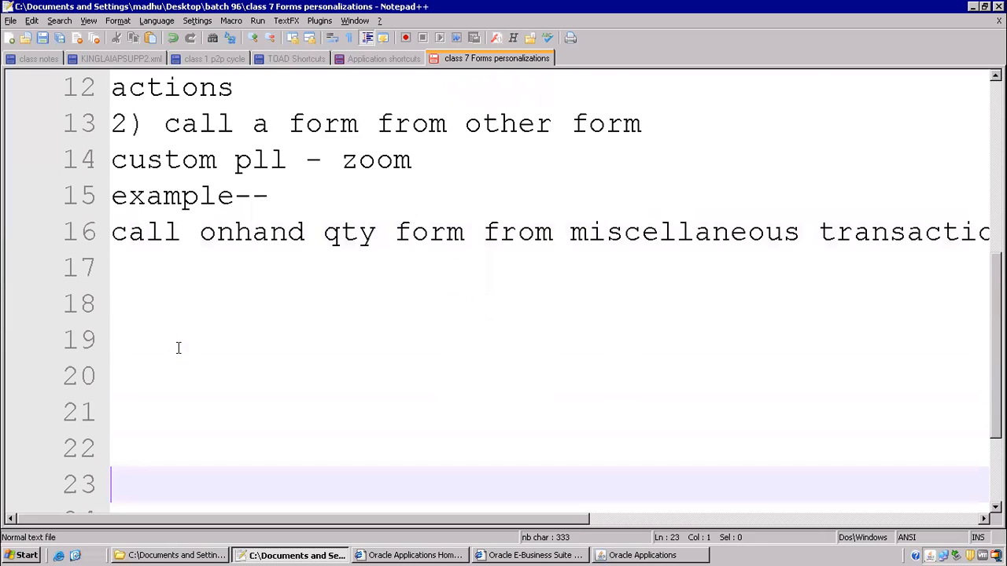
key("Up")
key("Up")
key("Up")
key("Up")
key("Up")
key("Up")
key("Up")
key("Up")
key("Up")
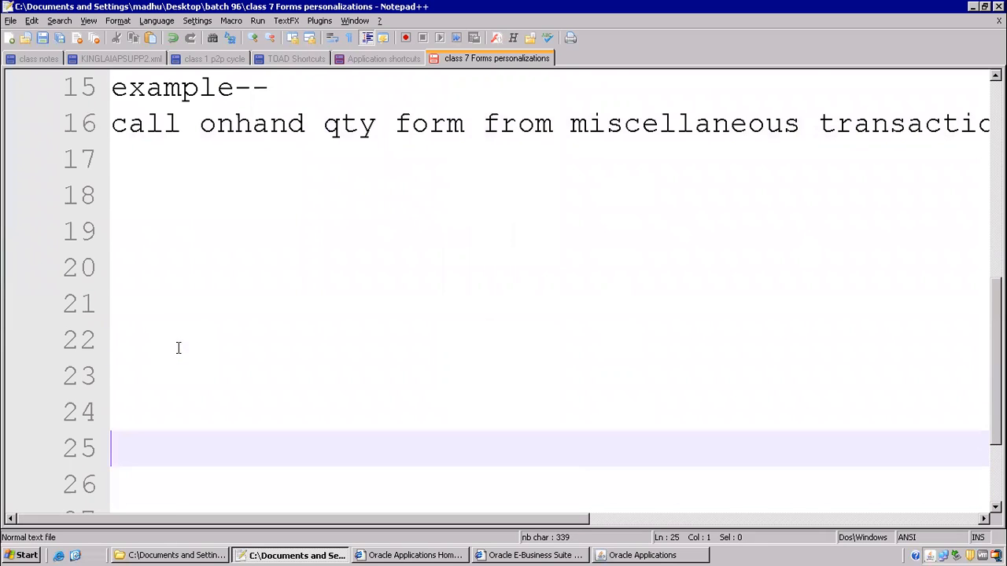
type("built in - lau")
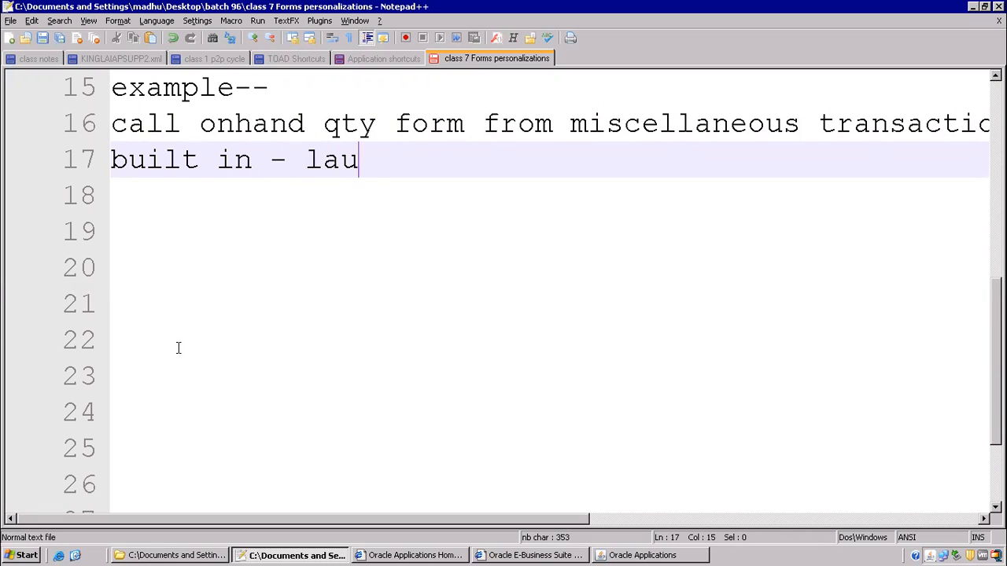
type("nch a function")
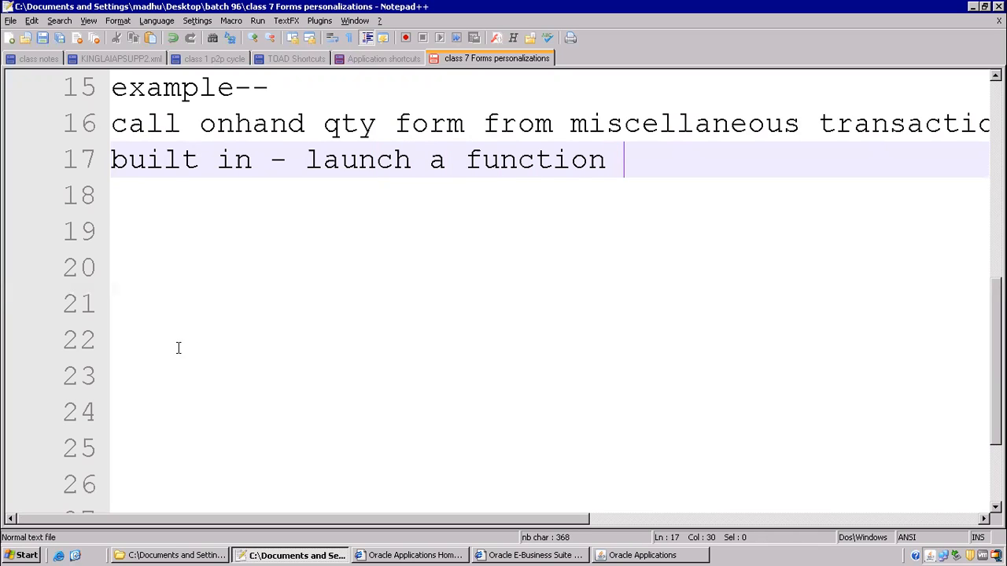
key("Return")
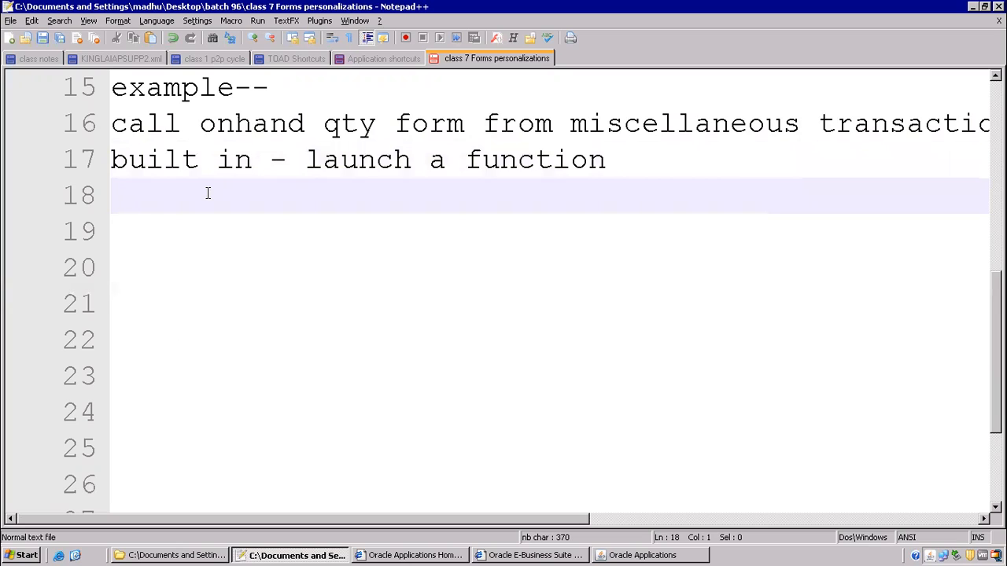
- Add 'global variable -$blockname.field name' on the next line and highlight 'launch a function'
type("global va")
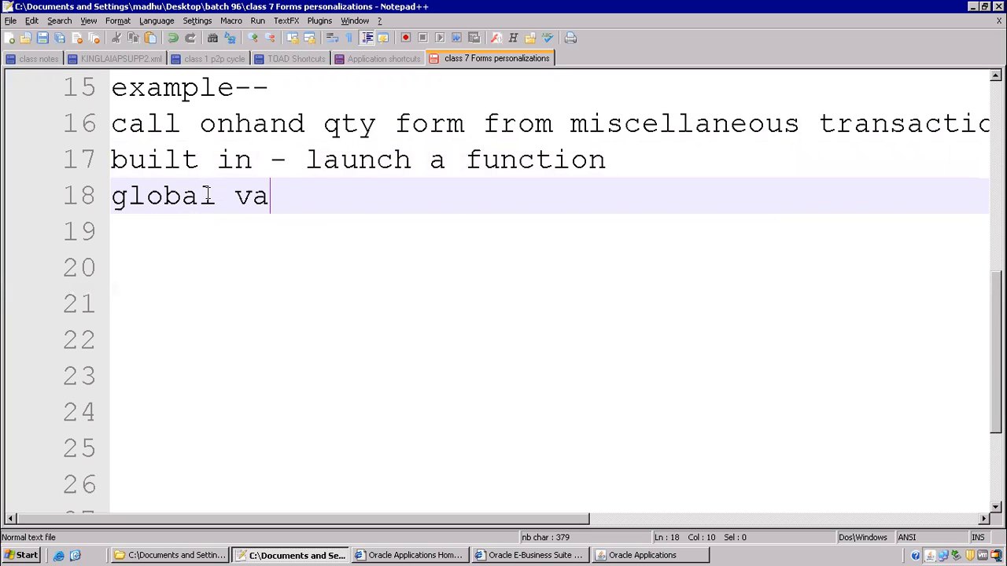
type("riable -")
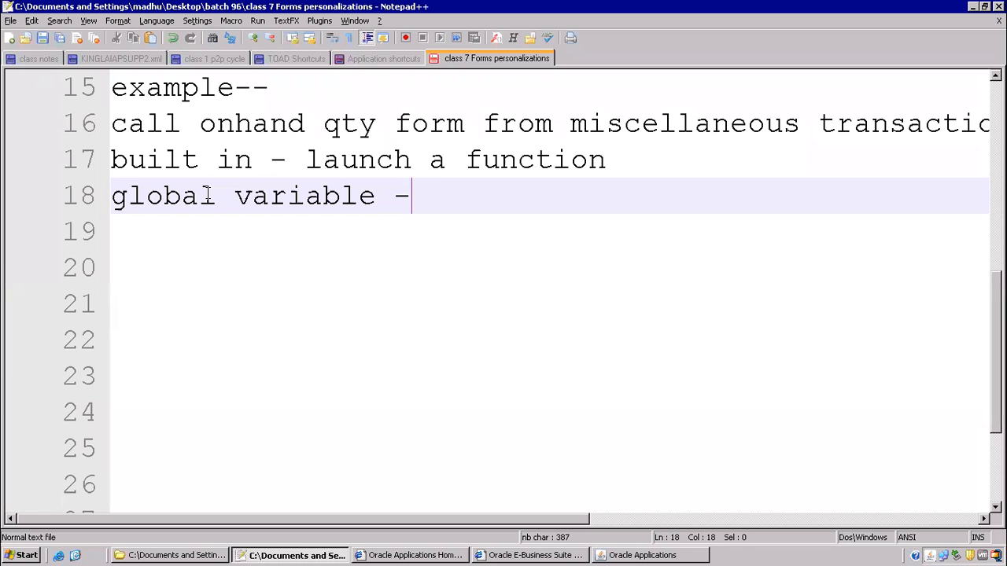
type("$blocknam")
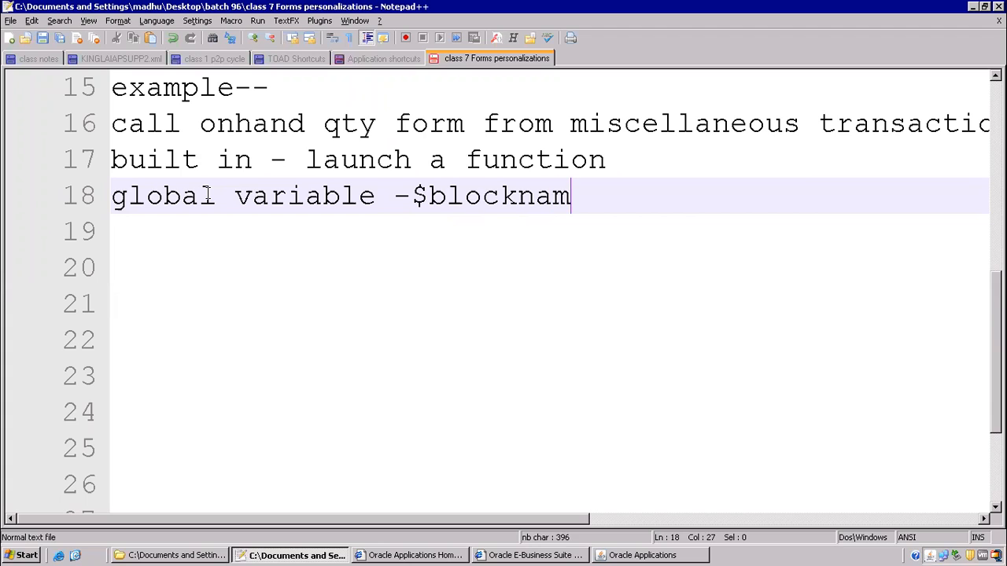
type("e.field name")
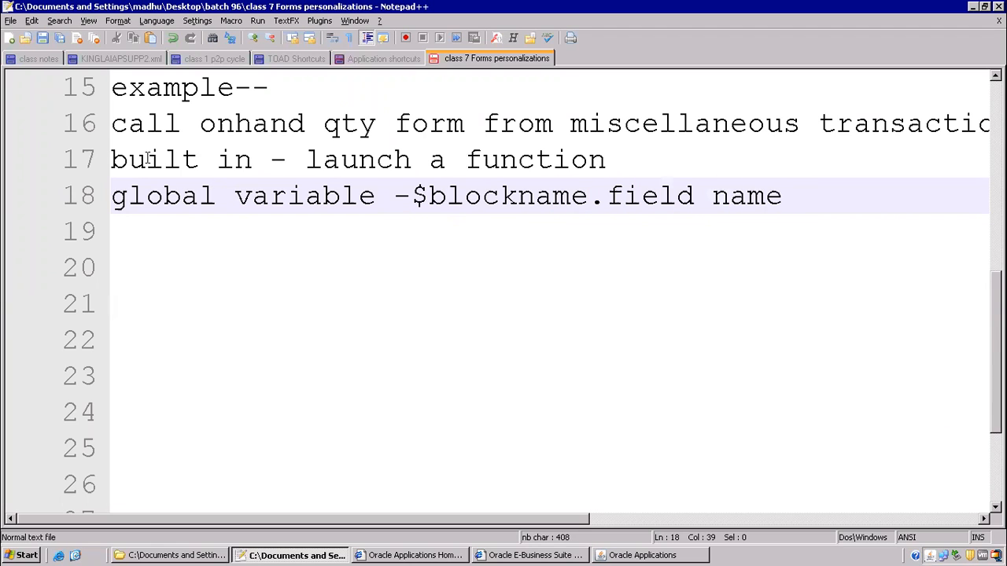
left_click_drag(307, 169, 663, 168)
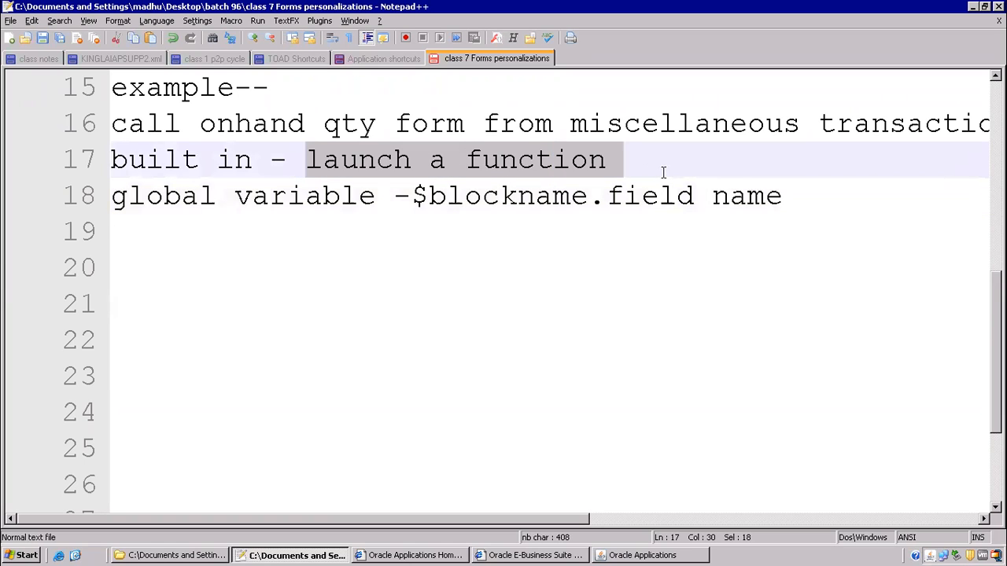
left_click(638, 556)
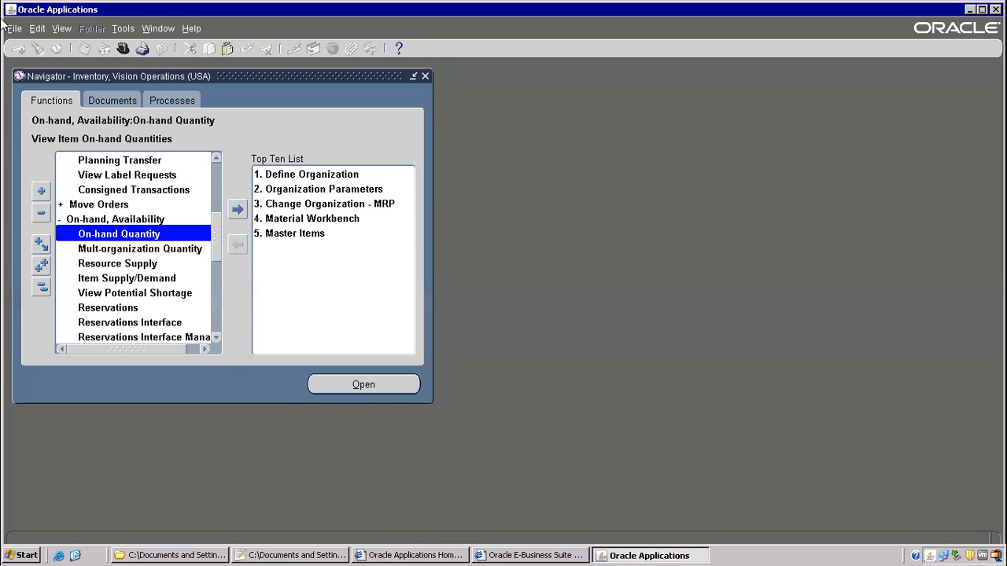
- Open On-hand Quantity, examine its current block and field names, then cancel the examination
double_click(128, 235)
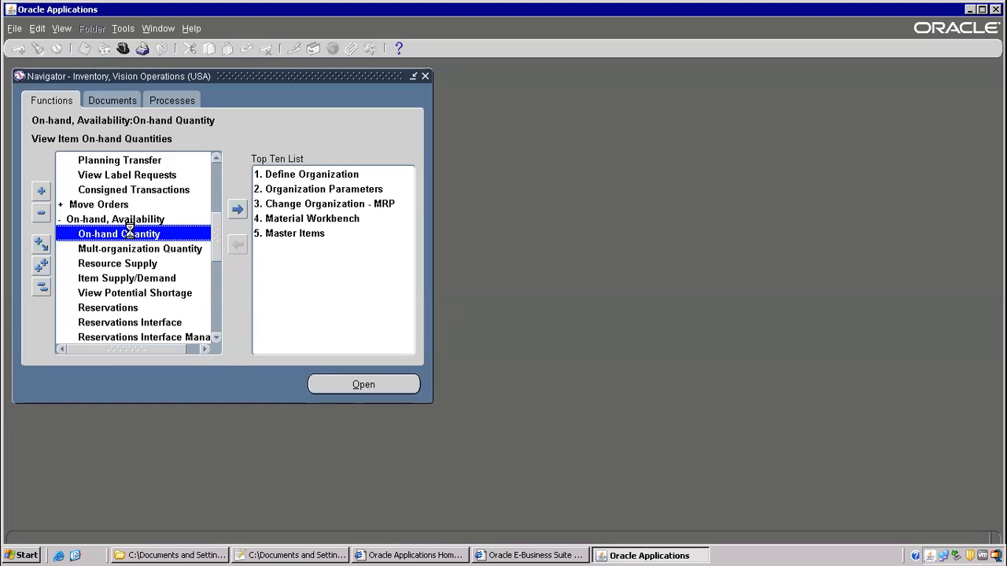
left_click(191, 28)
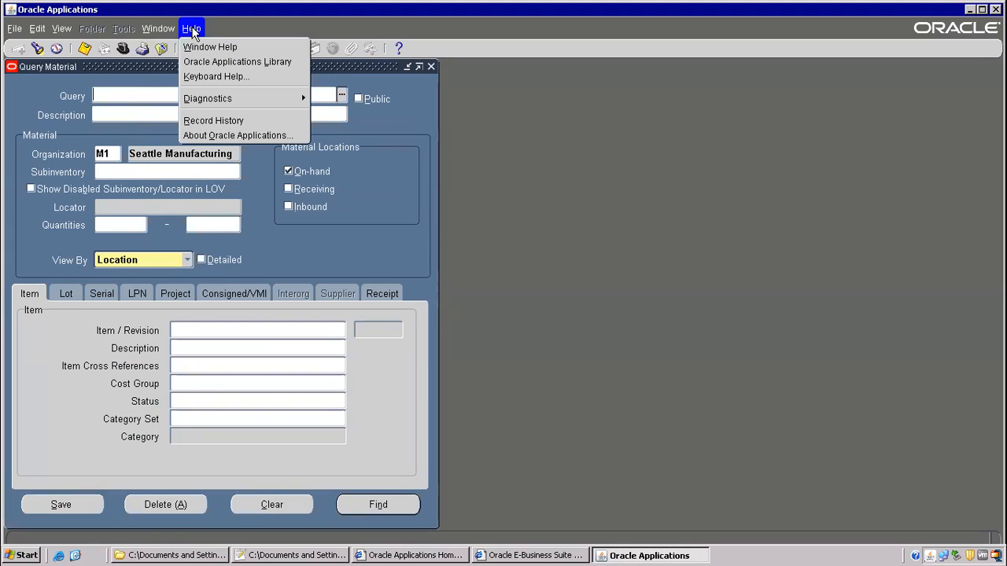
mouse_move(255, 98)
left_click(331, 115)
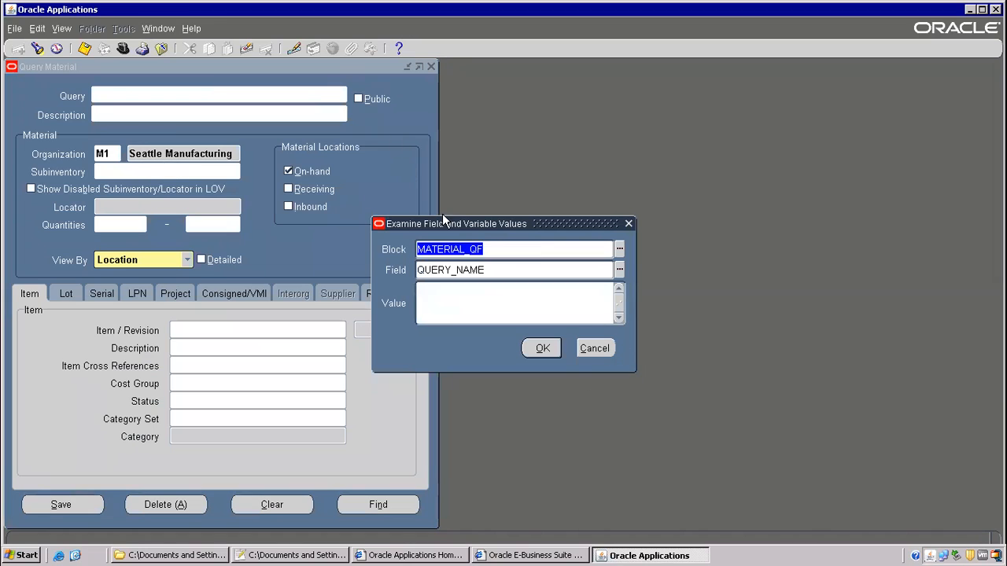
left_click(594, 348)
- Open the form's personalization window to read its function name, INV_INVMATWB, then return to the notes
left_click(191, 28)
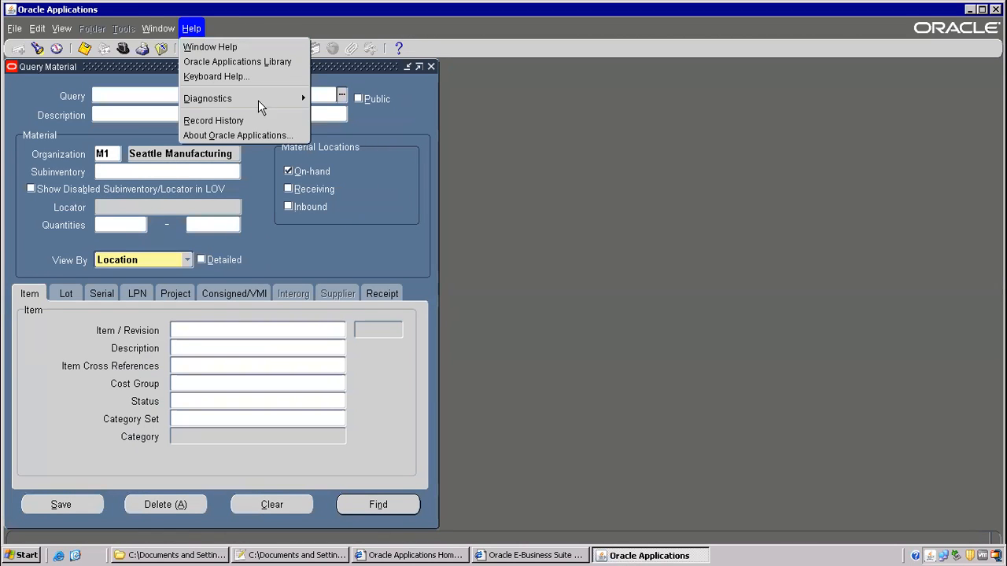
mouse_move(258, 98)
mouse_move(346, 204)
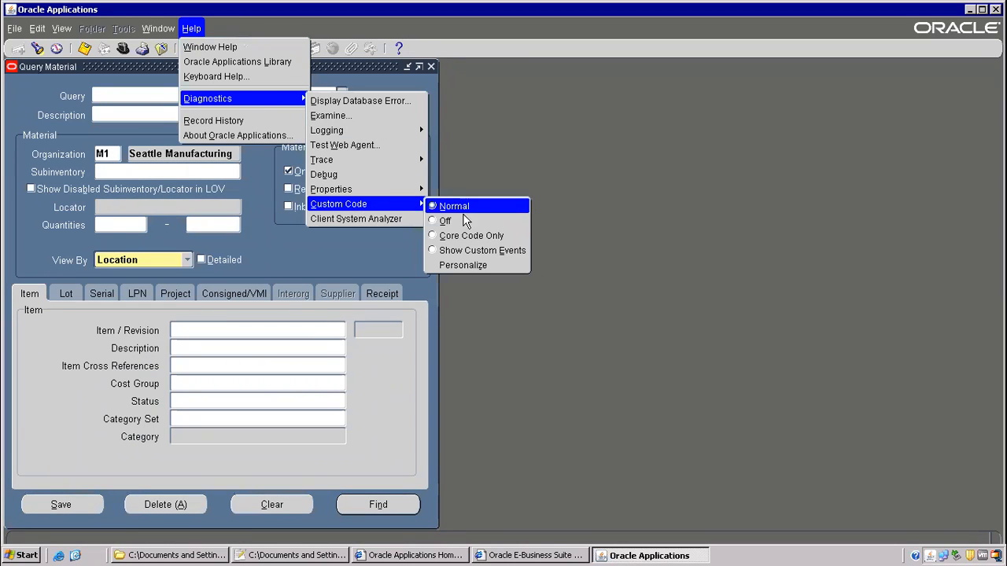
left_click(461, 266)
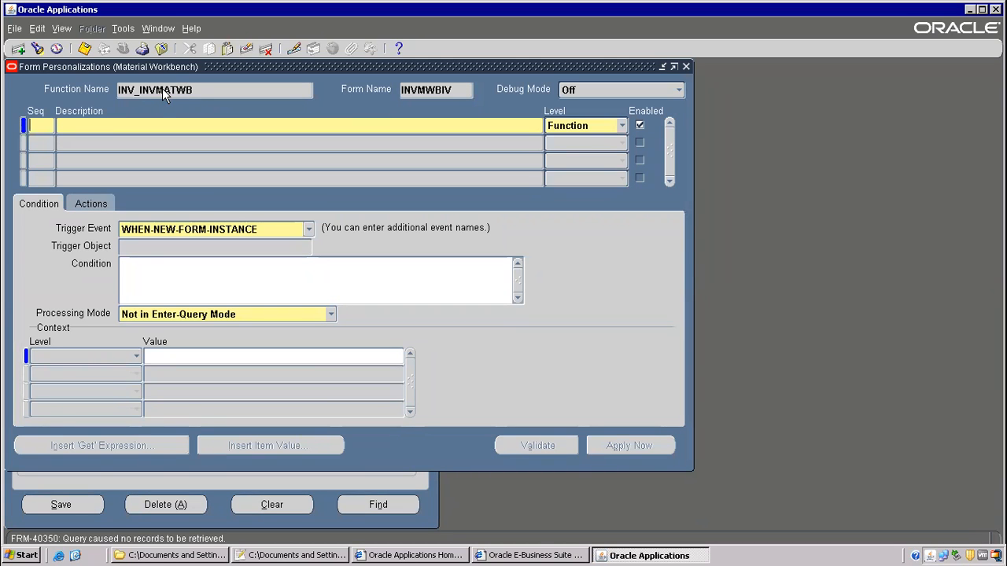
key("alt+Tab")
- Note '-- INV_INVMATWB' indented below line 17, checking the name against Oracle
left_click(205, 236)
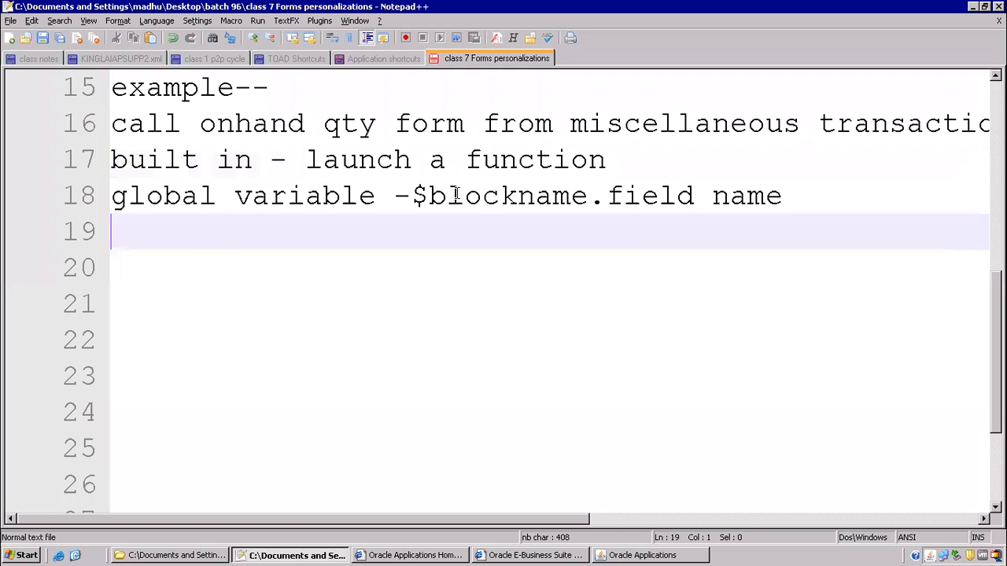
left_click(632, 162)
key("Return")
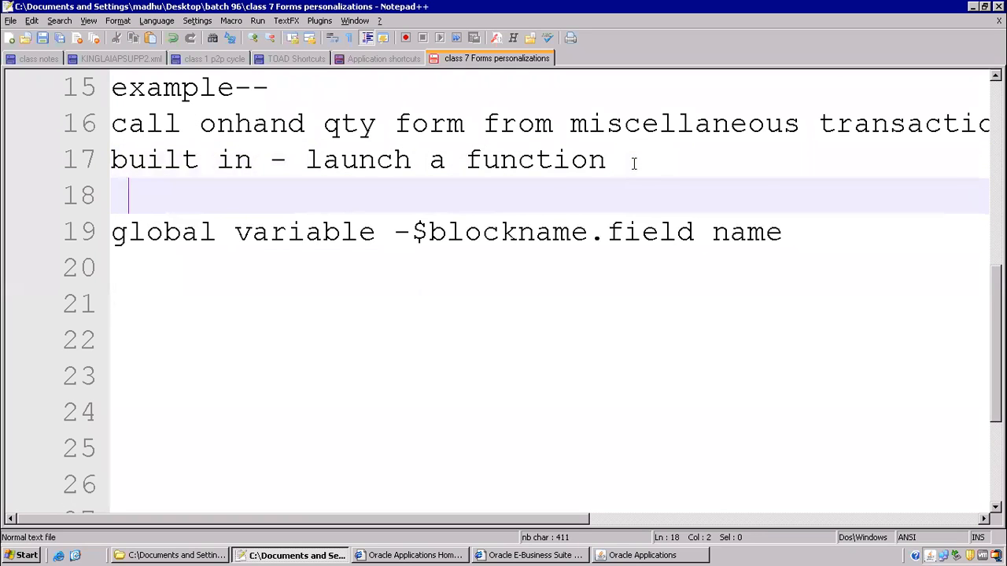
type("-- ")
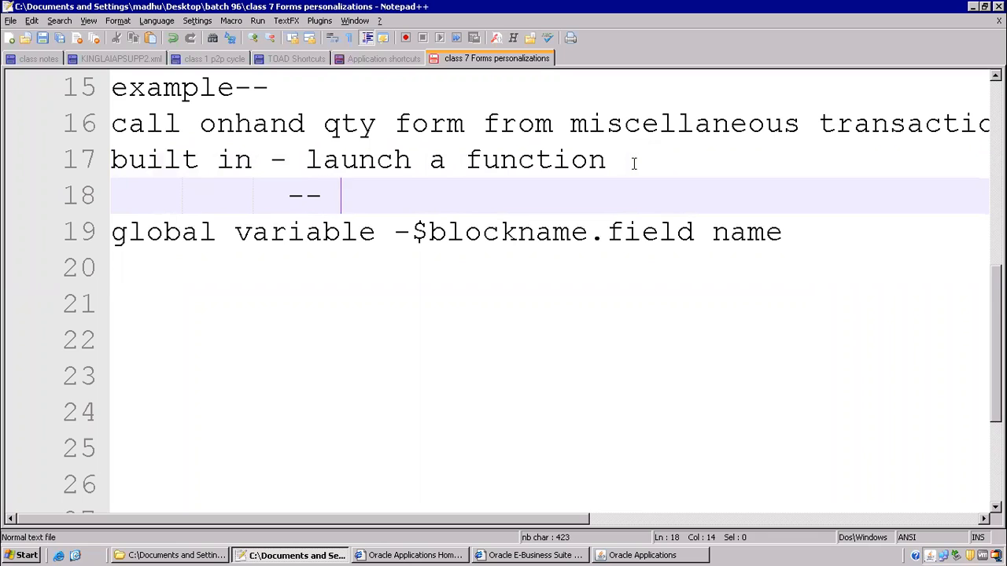
type("INV_I")
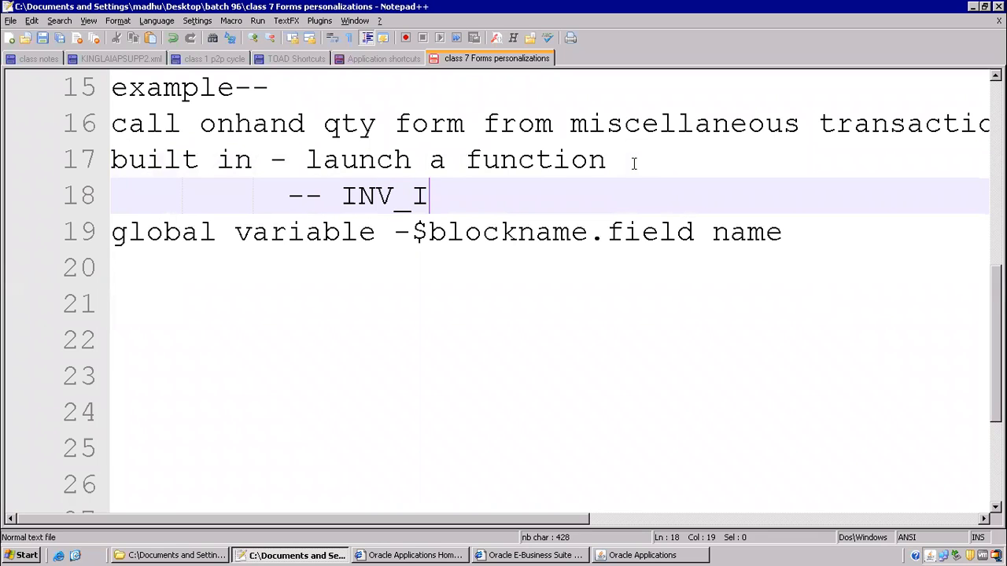
type("NVMAT")
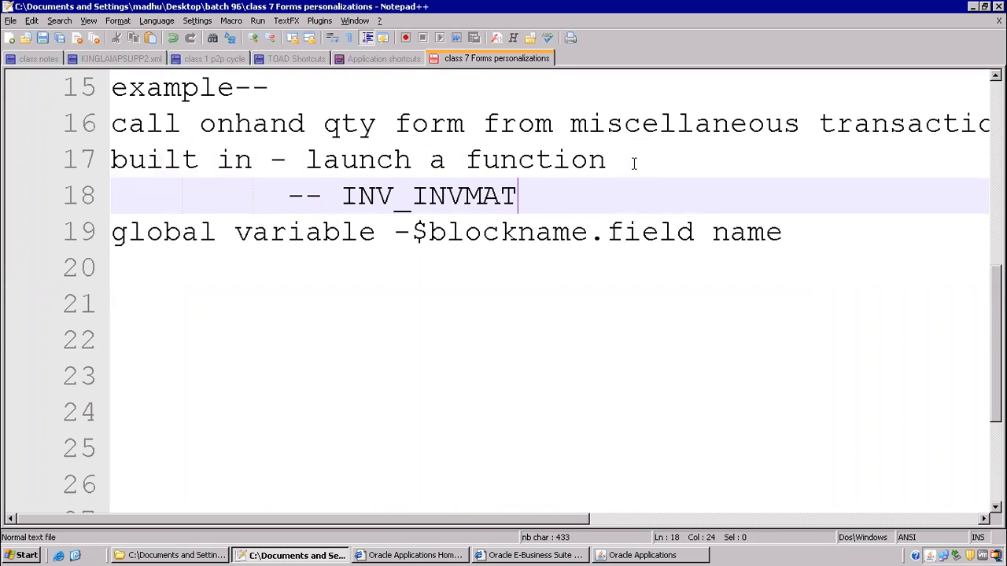
type("WB")
key("alt+Tab")
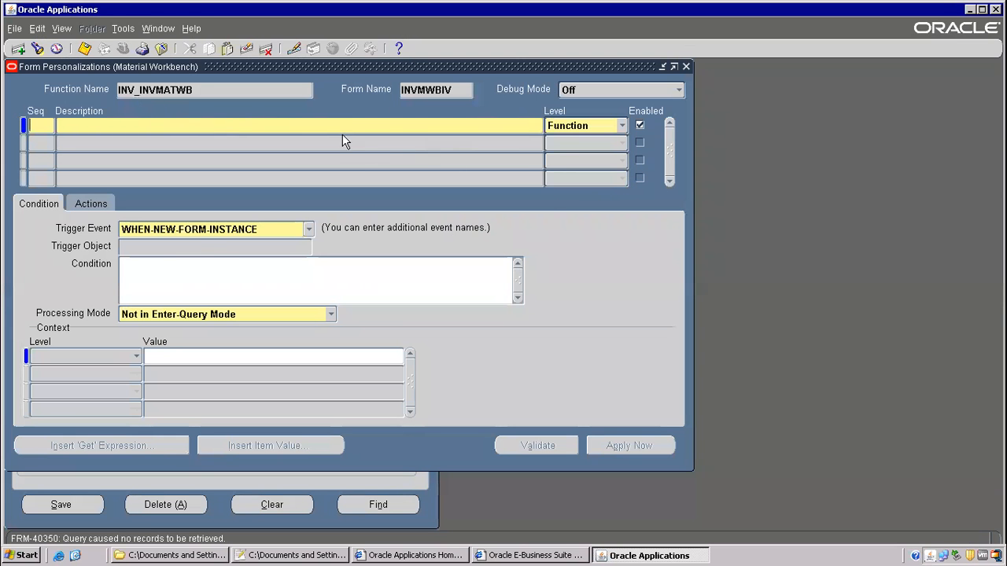
key("alt+Tab")
left_click_drag(343, 195, 553, 194)
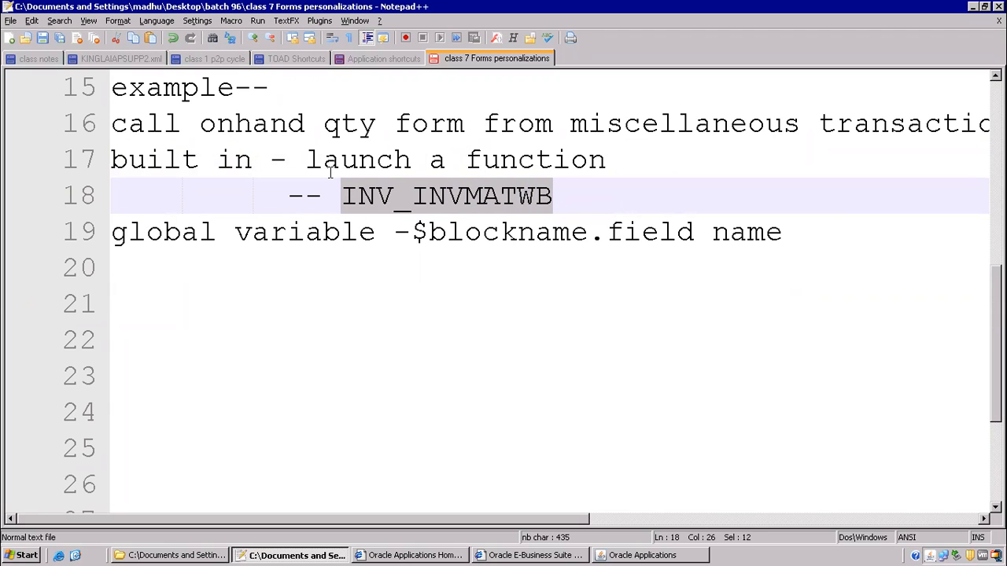
left_click(414, 269)
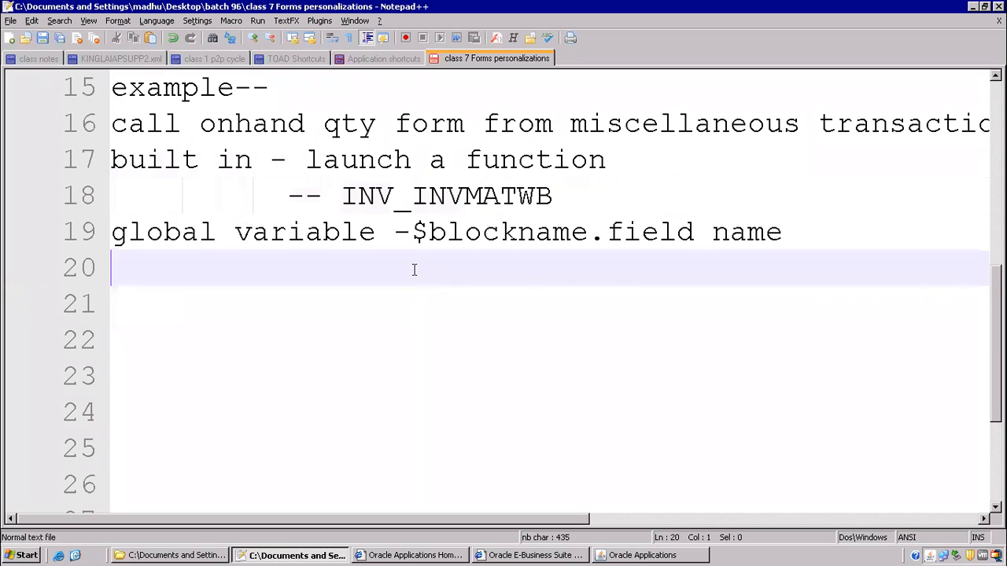
key("alt+Tab")
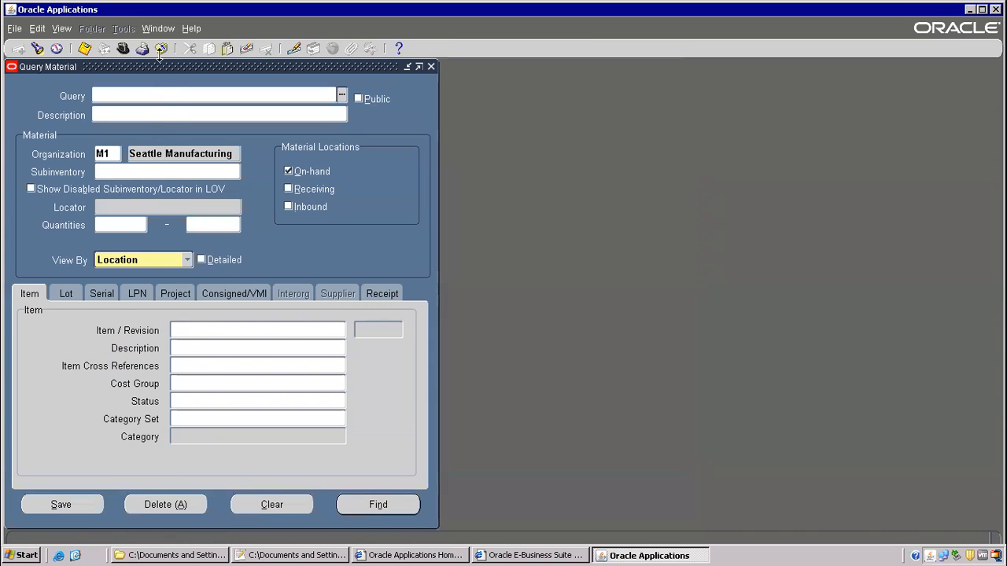
- Close the Query Material form and open Miscellaneous Transaction
left_click(159, 52)
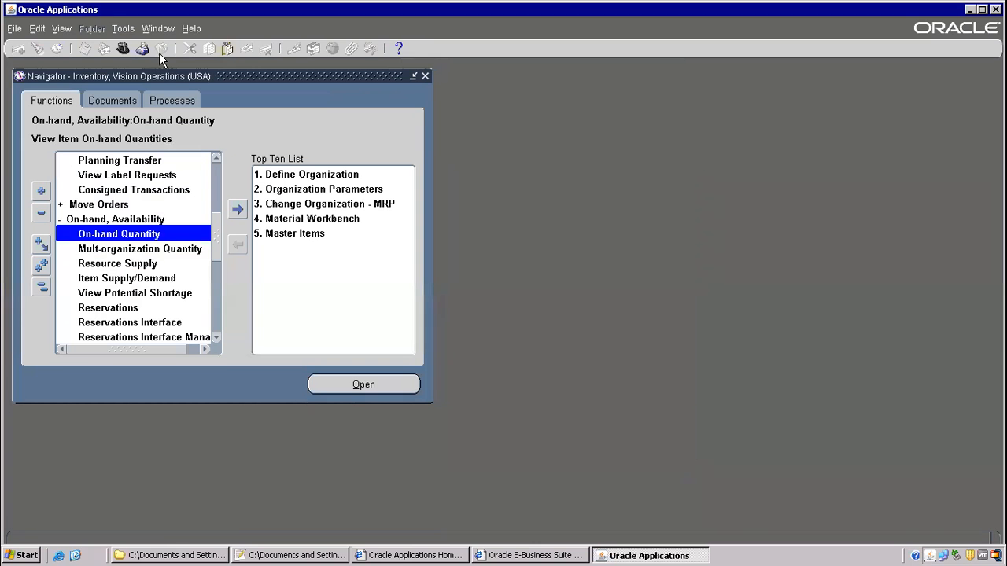
left_click_drag(215, 242, 211, 183)
double_click(118, 219)
- Choose Miscellaneous receipt as the transaction type and open the Transaction Lines
left_click(149, 155)
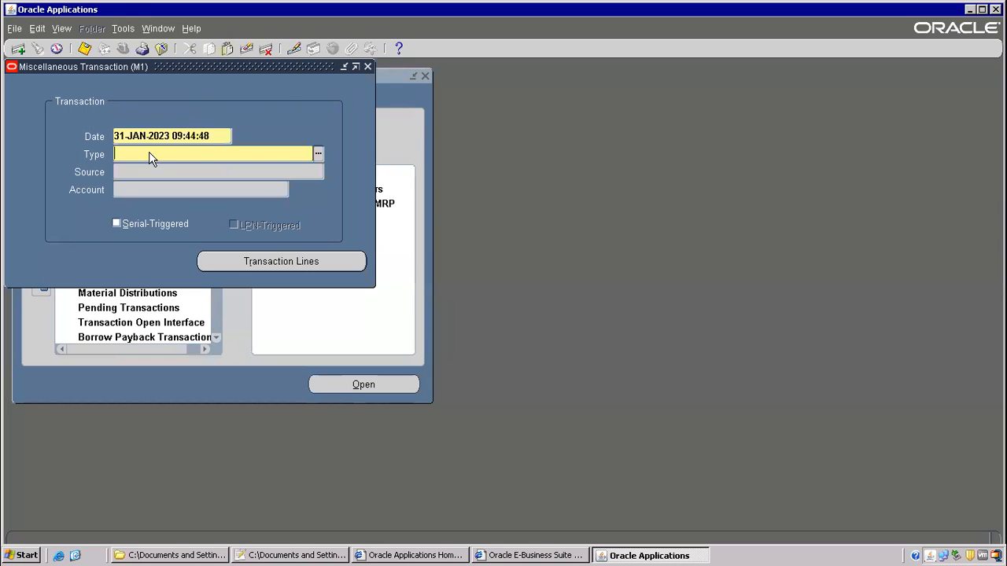
type("mis")
key("Tab")
double_click(195, 283)
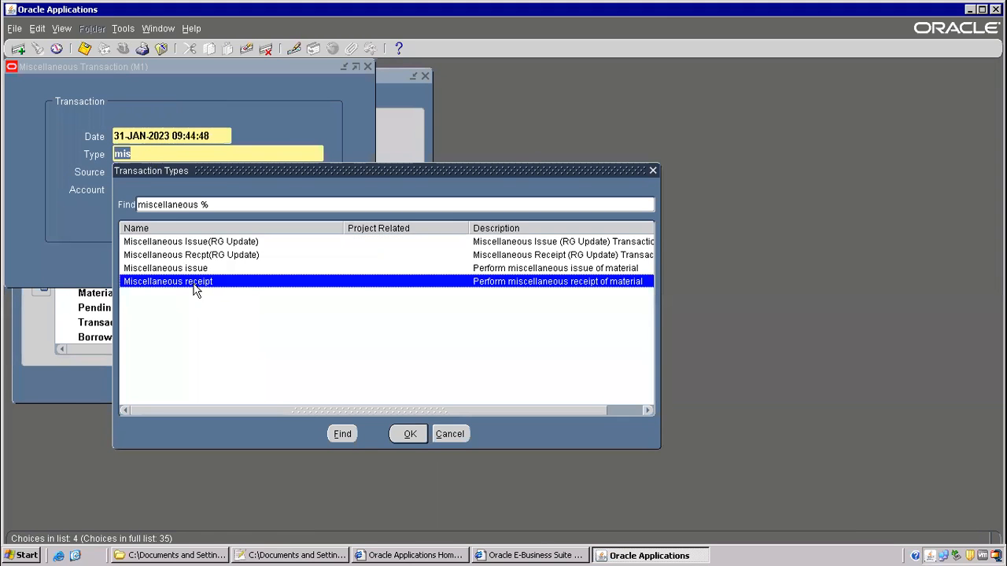
left_click(256, 256)
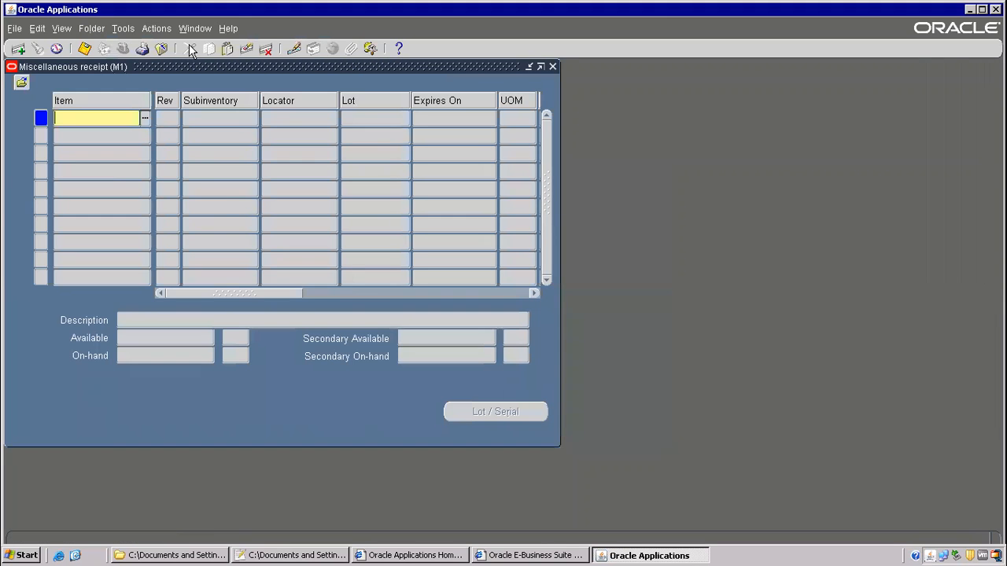
left_click(226, 29)
- Examine the Item field to read block MTL_TRX_LINE and field ITEM
mouse_move(269, 98)
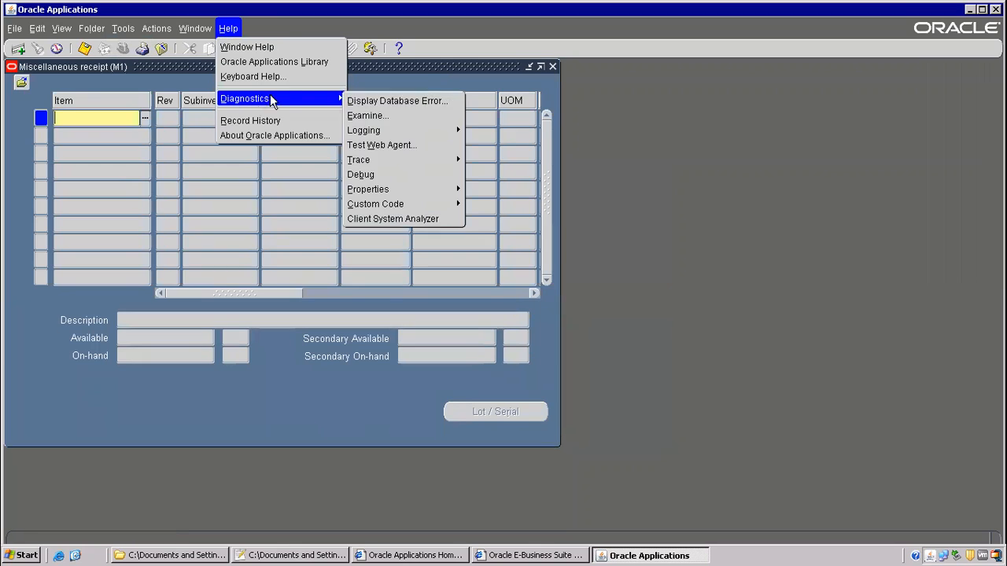
left_click(384, 116)
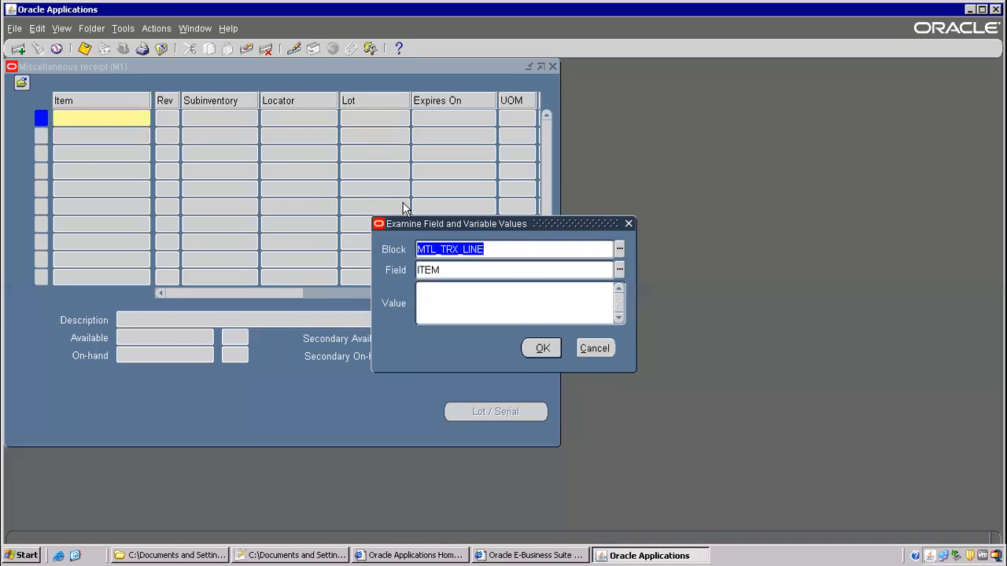
key("alt+Tab")
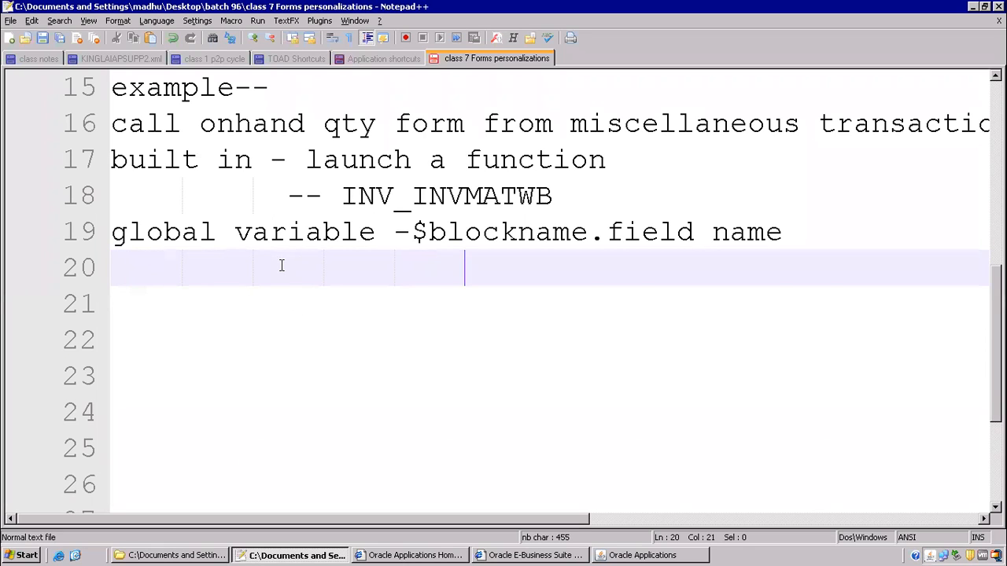
- Paste the block name MTL_TRX_LINE followed by a dot on line 20
key("Left")
key("Left")
type("b")
key("BackSpace")
key("alt+Tab")
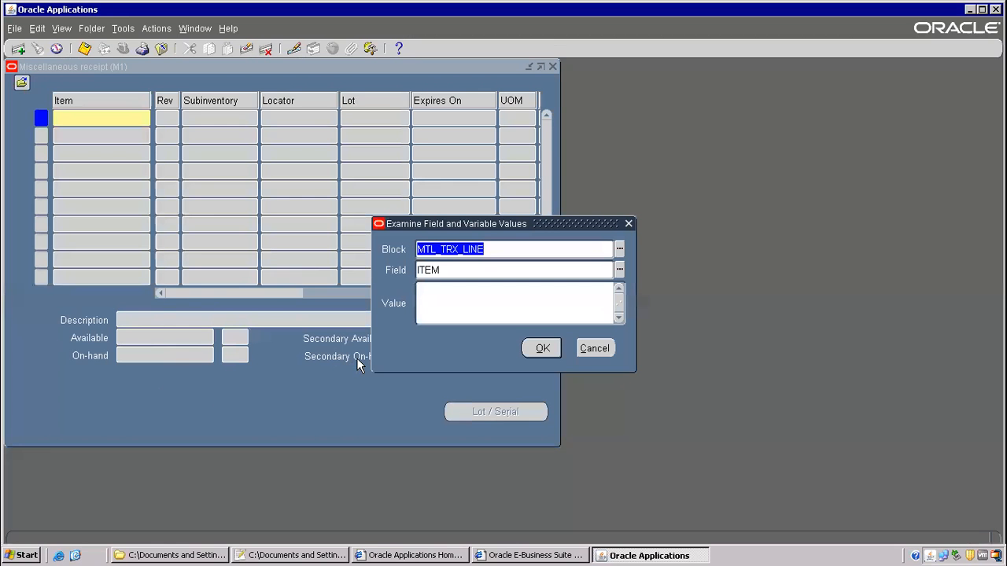
key("alt+Tab")
type("MTL_TRX_LINE")
type(".")
- Copy field name ITEM from the examiner and append it, completing MTL_TRX_LINE.ITEM
key("alt+Tab")
key("Tab")
key("ctrl+c")
key("alt+Tab")
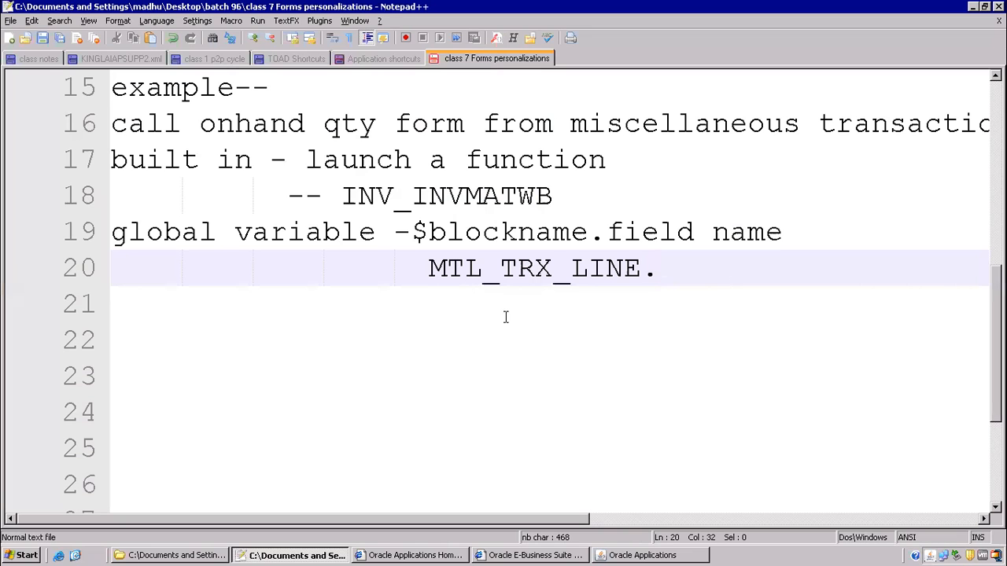
key("ctrl+v")
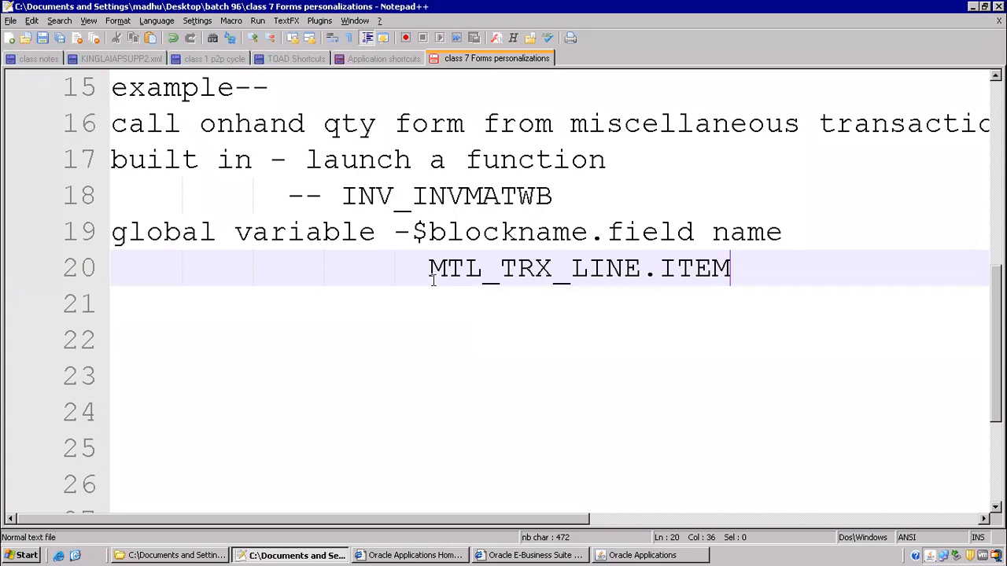
left_click_drag(217, 164, 762, 275)
left_click(208, 323)
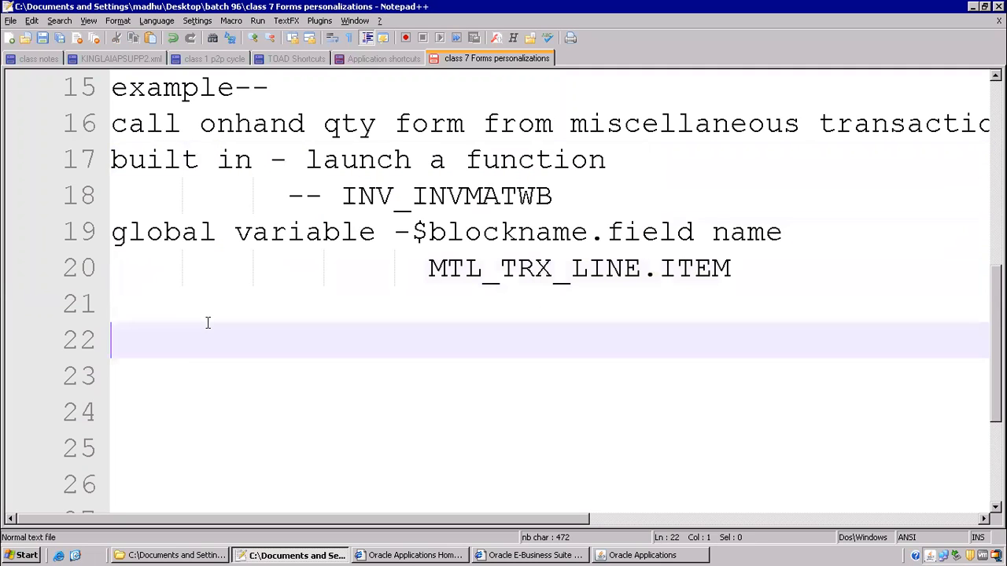
- Cancel the examiner and test Tools > onhand qty, which opens Query Material, then close it
left_click(661, 555)
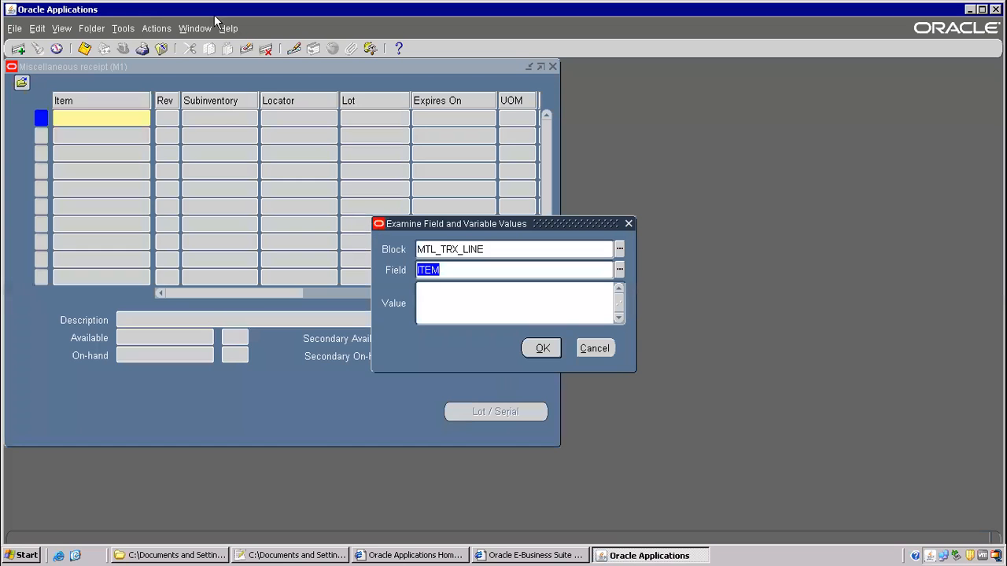
left_click(600, 343)
left_click(125, 28)
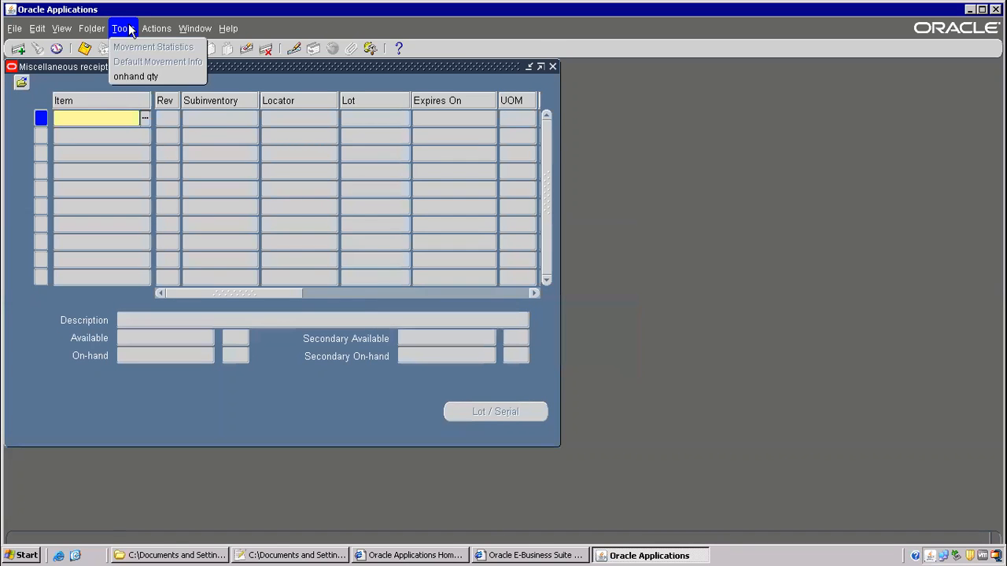
left_click(142, 75)
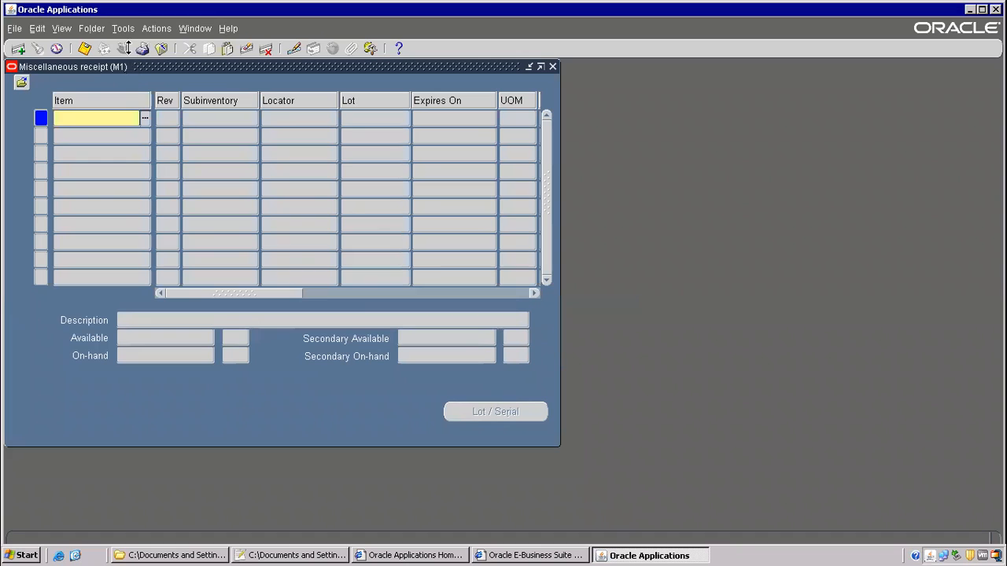
left_click(123, 28)
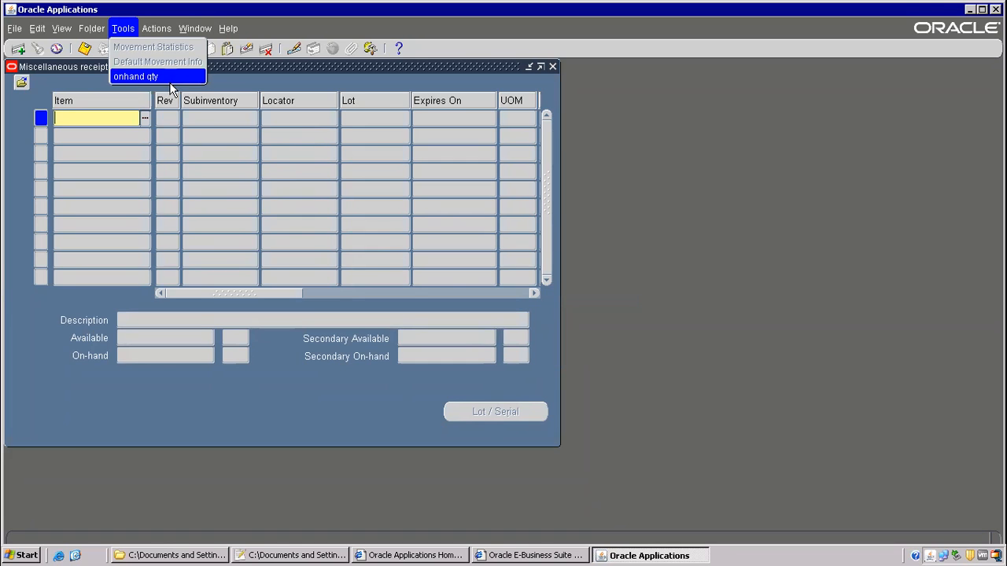
left_click(150, 77)
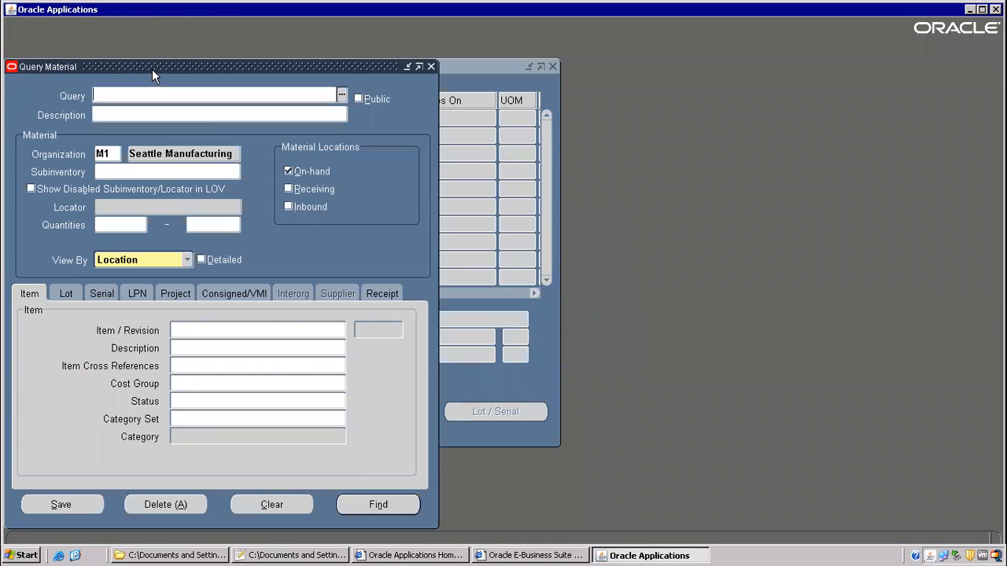
left_click(162, 50)
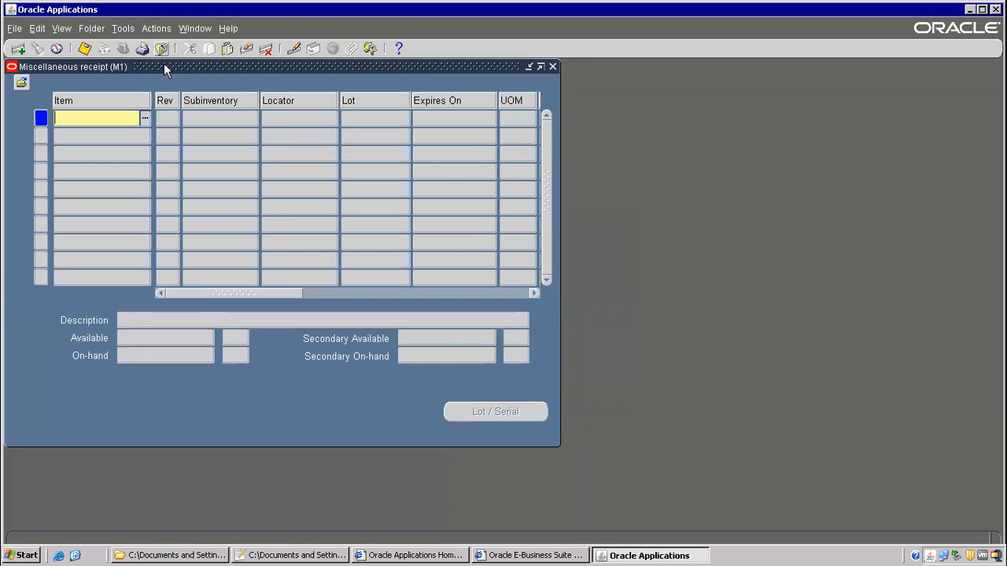
- In the Personalize window, disable the 'creating a menu' and onhand quantities rules
left_click(229, 30)
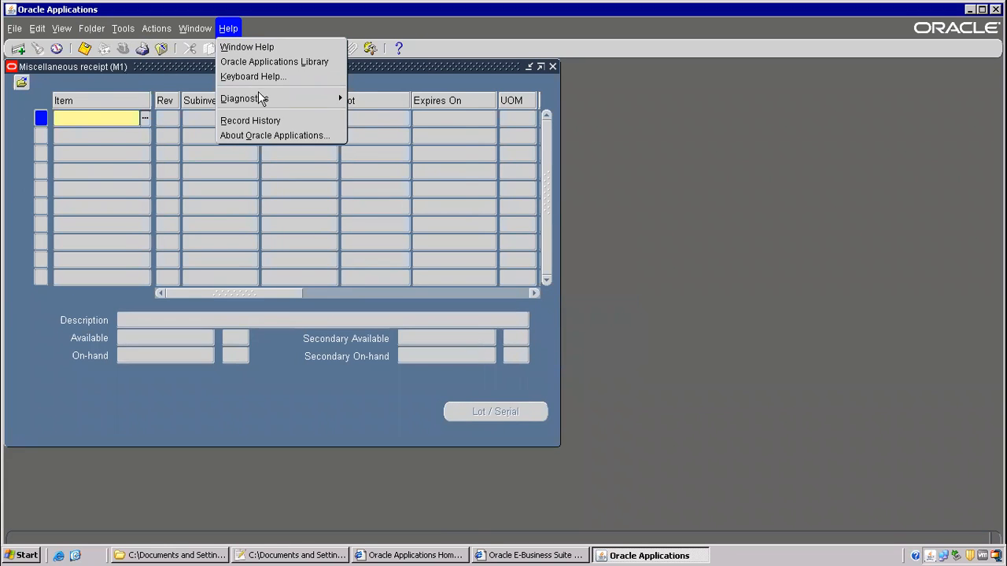
mouse_move(319, 102)
mouse_move(417, 205)
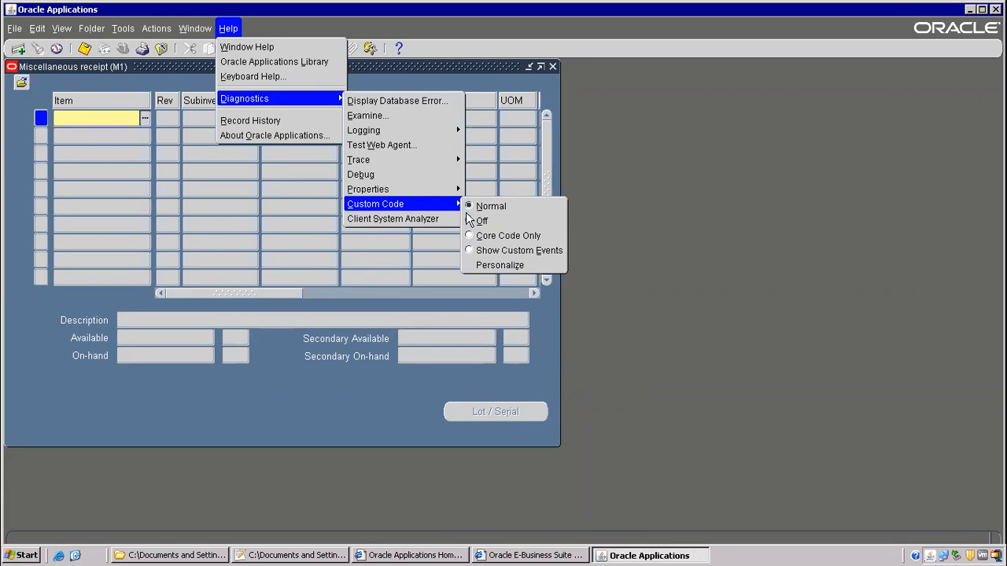
left_click(508, 266)
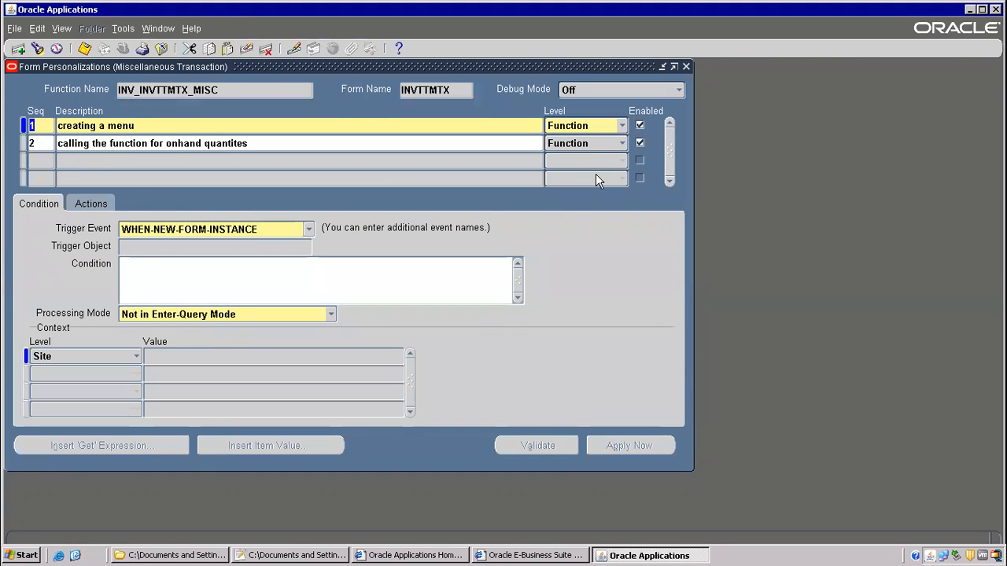
left_click(641, 124)
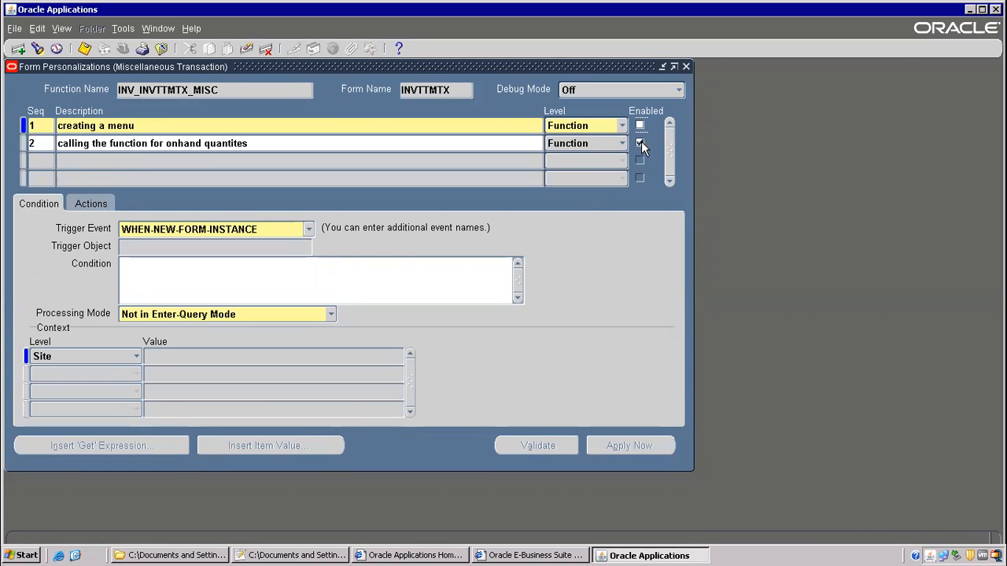
left_click(641, 143)
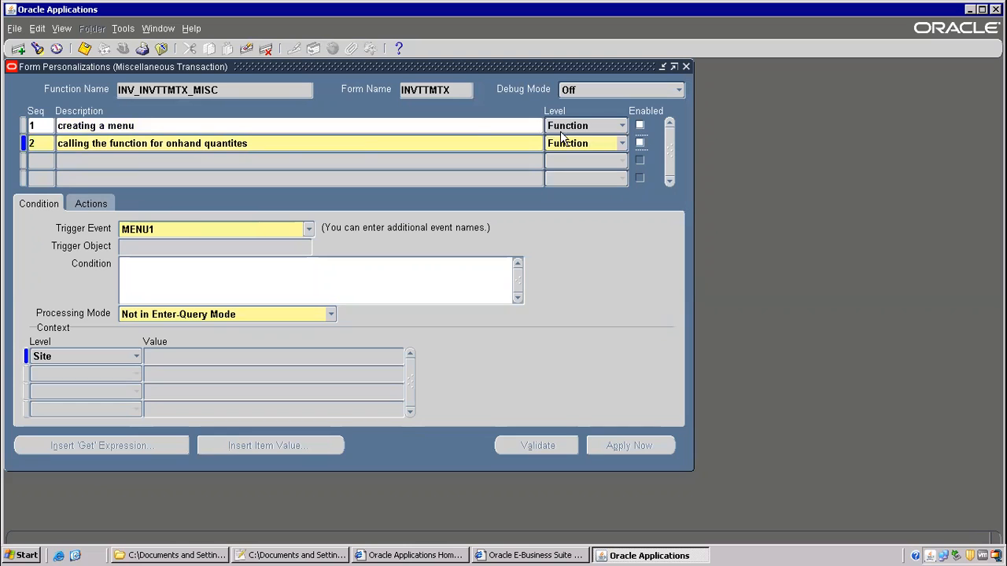
- Review both rules' conditions and actions, including the =:mtl_trx_line.item value, then add a new rule
left_click(153, 127)
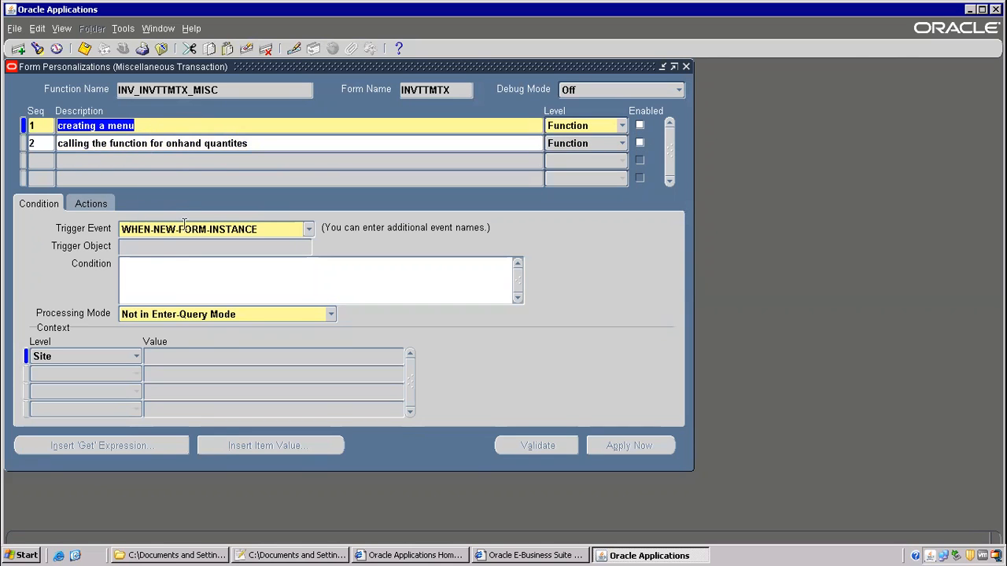
left_click(88, 203)
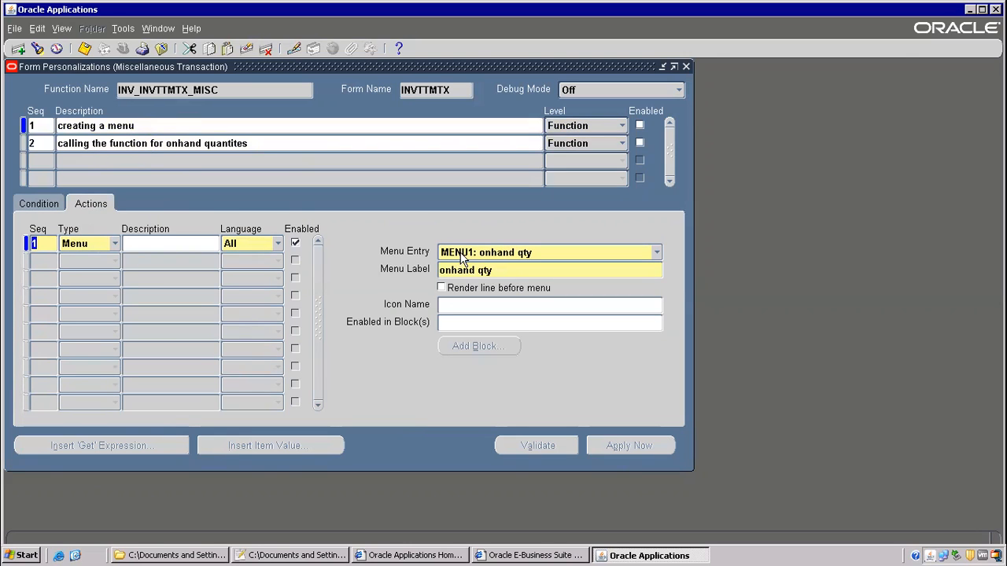
left_click(82, 146)
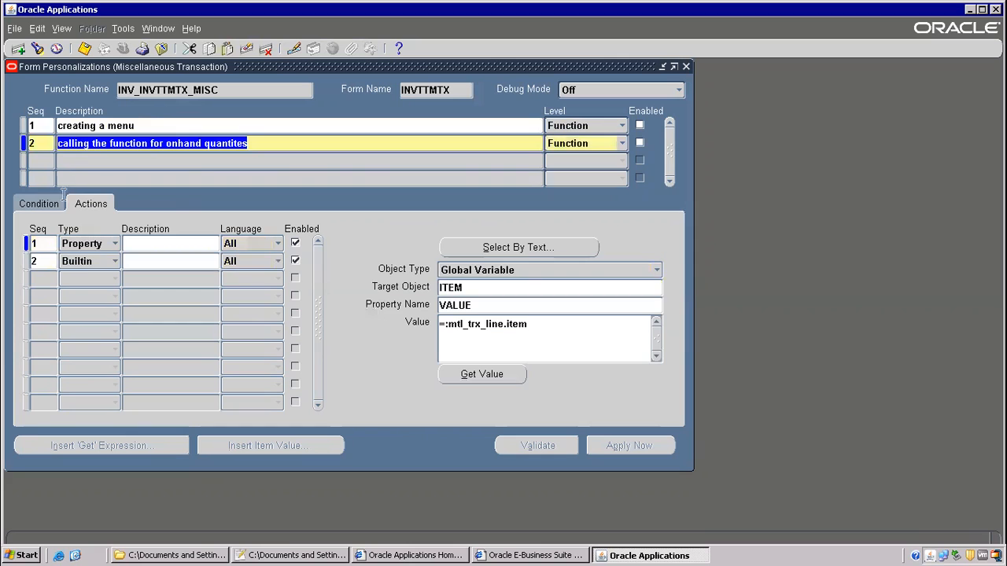
left_click(50, 205)
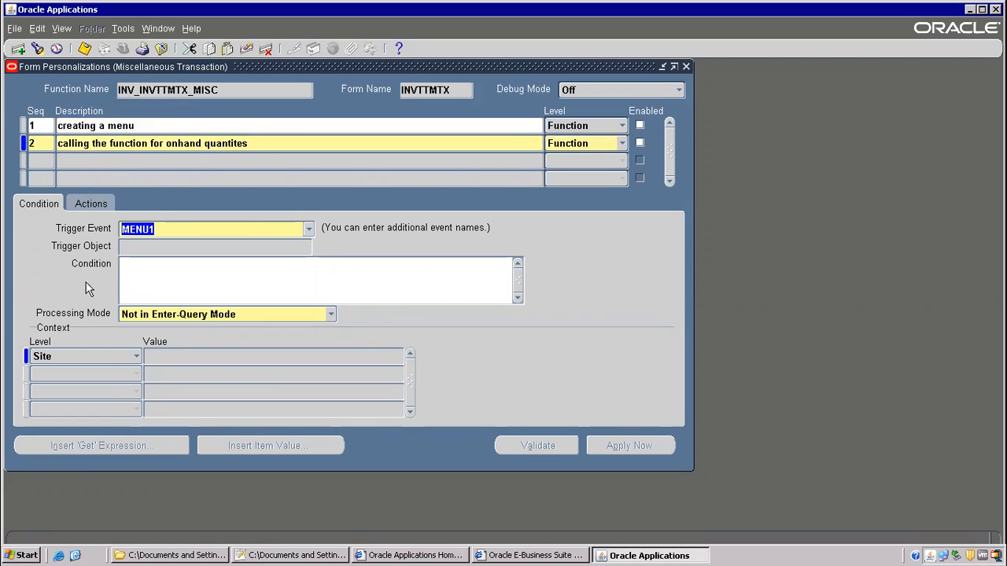
left_click(88, 204)
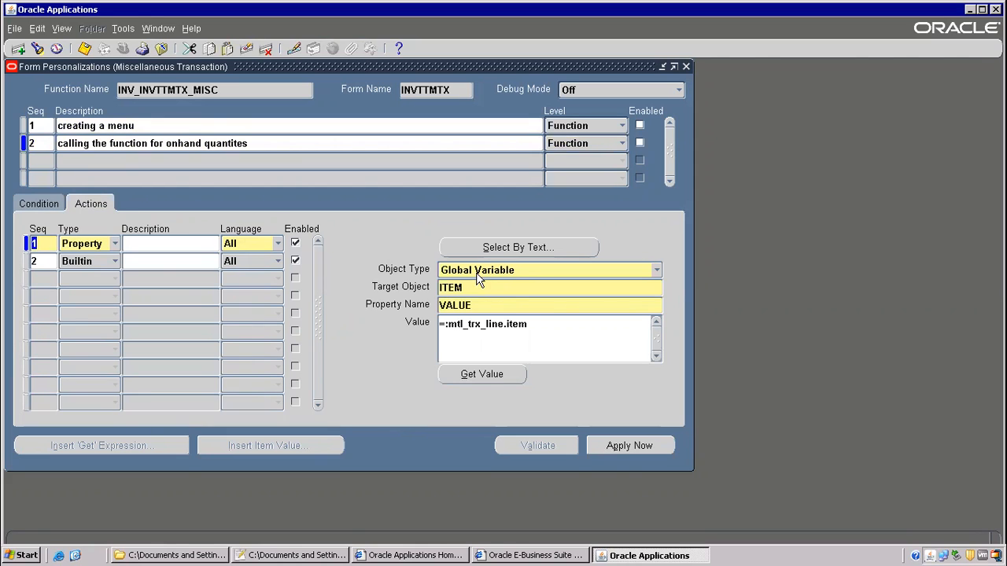
left_click_drag(448, 324, 535, 327)
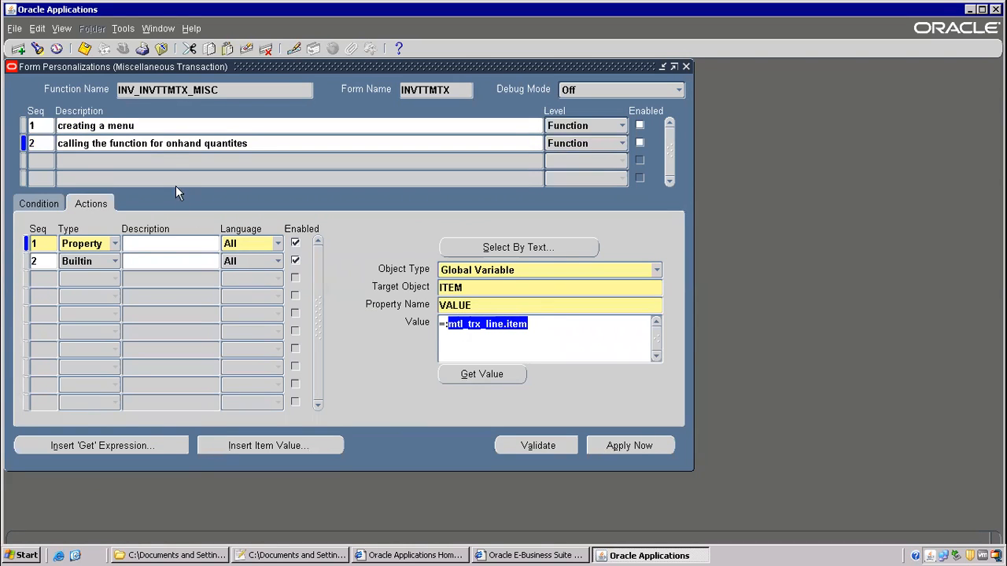
left_click(175, 261)
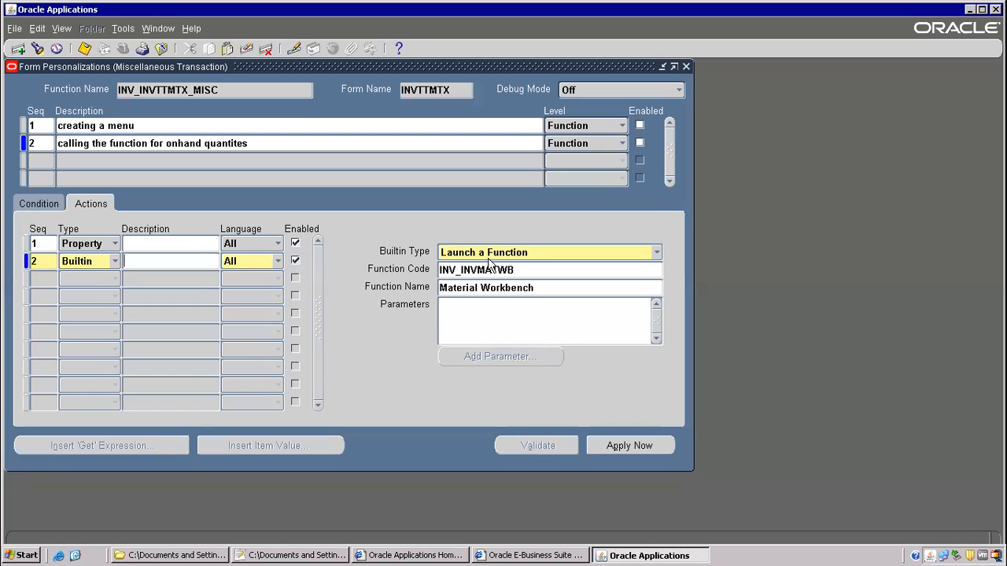
left_click(170, 246)
left_click(143, 264)
left_click(156, 244)
left_click(153, 259)
left_click(44, 165)
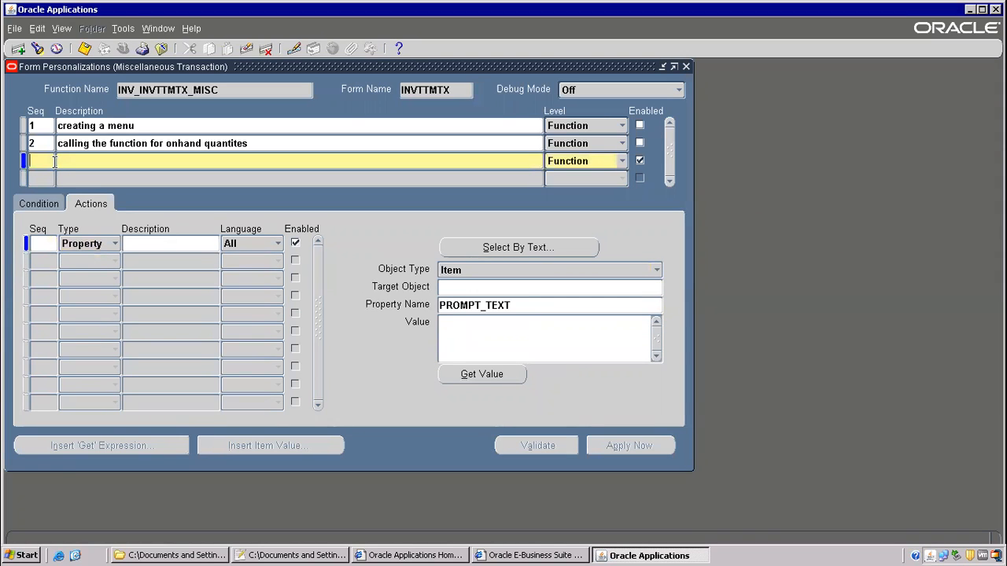
- Set the new rule to sequence 15, description 'Onhand Qty Menu', and check its Condition
double_click(33, 160)
type("15")
key("Tab")
left_click(93, 160)
type("Onh")
type("and")
type(" Qty")
type(" MNe")
key("BackSpace")
key("BackSpace")
type("enu")
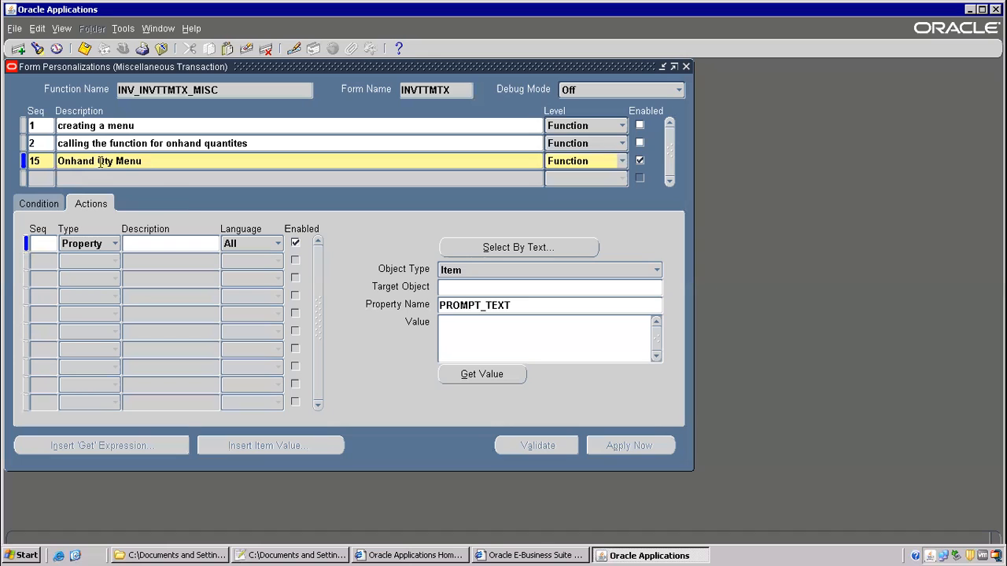
left_click(48, 207)
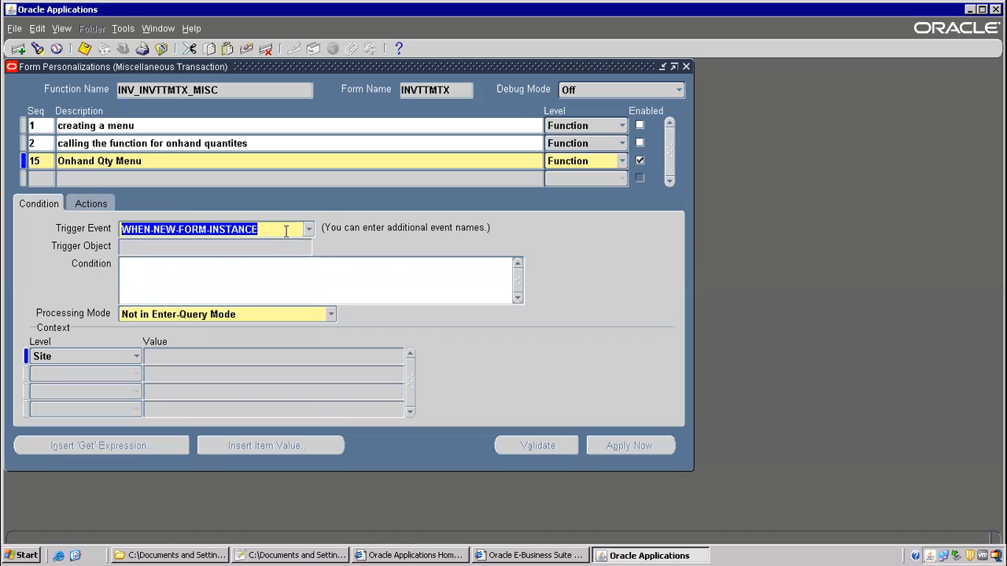
- Add action 1 of type Menu and bring up the Menu Entry list
left_click(95, 209)
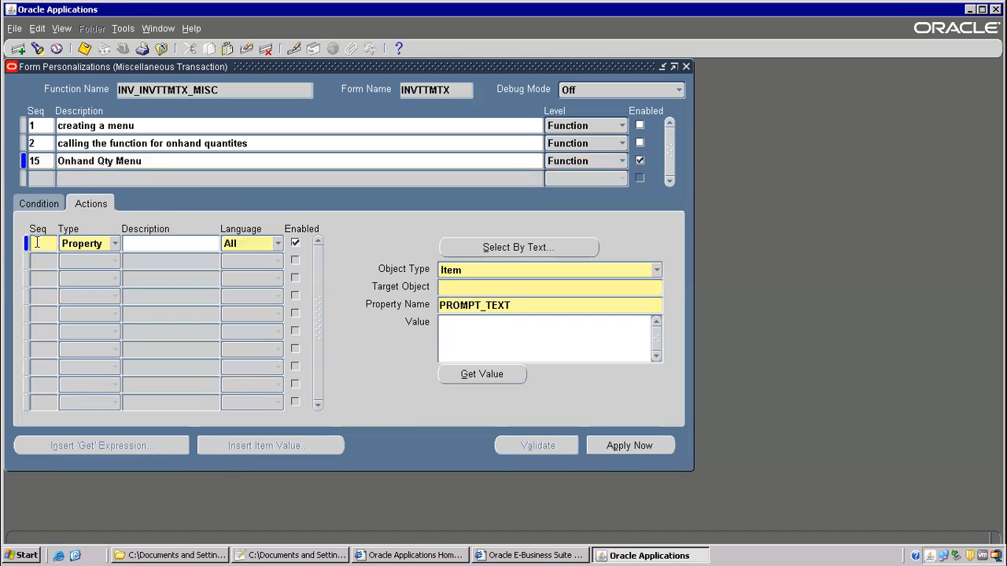
key("Tab")
left_click(111, 247)
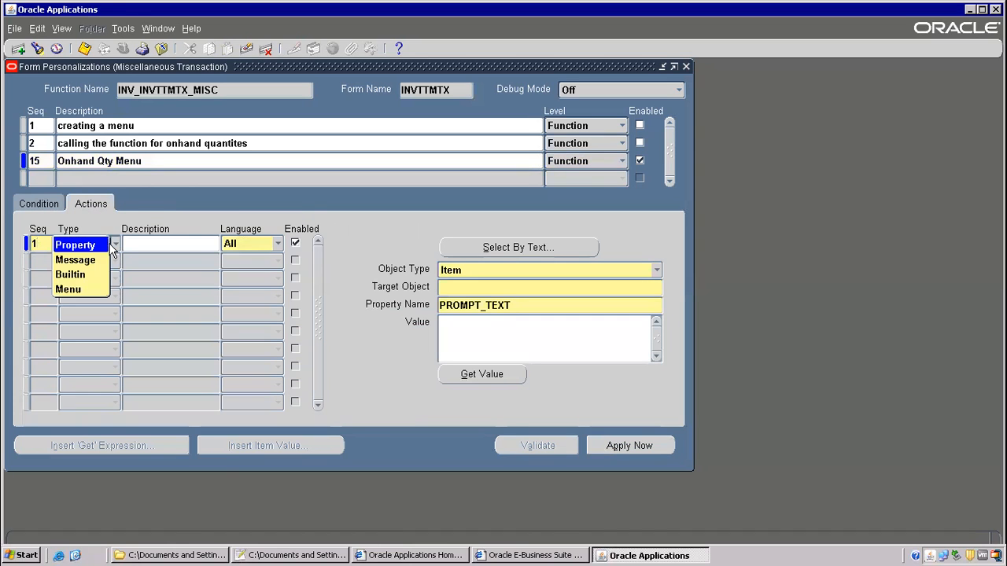
left_click(71, 291)
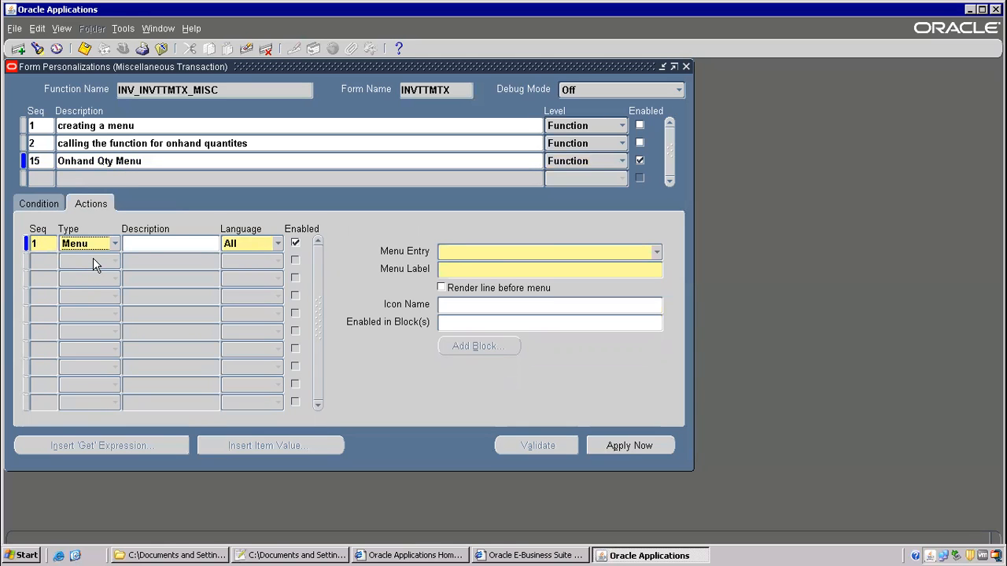
left_click(656, 251)
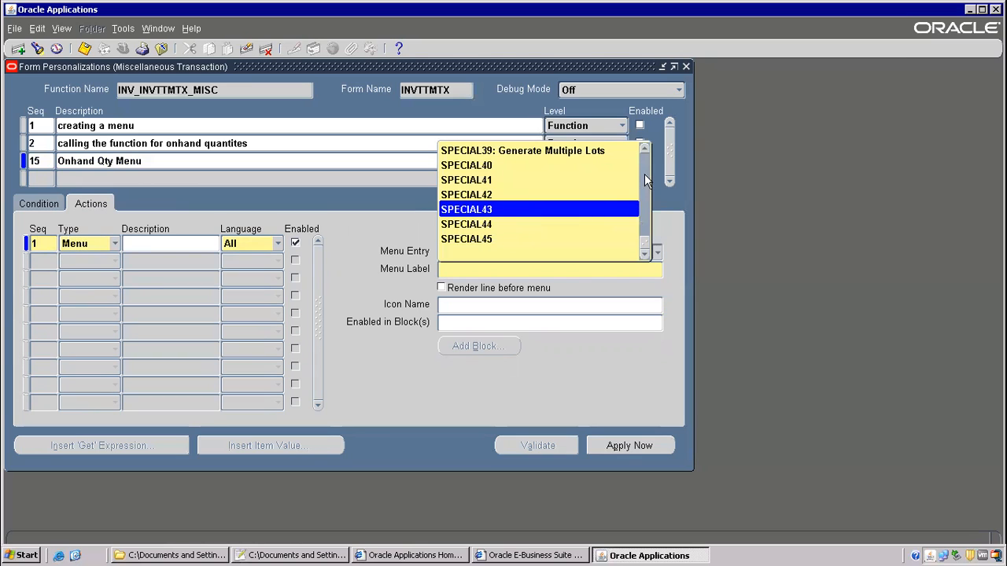
left_click(646, 148)
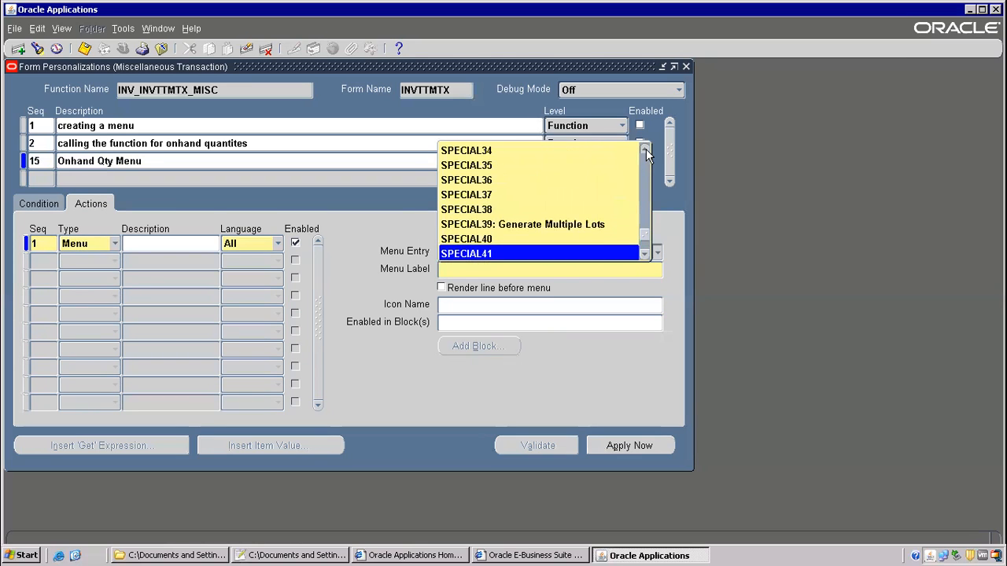
left_click_drag(641, 229, 645, 162)
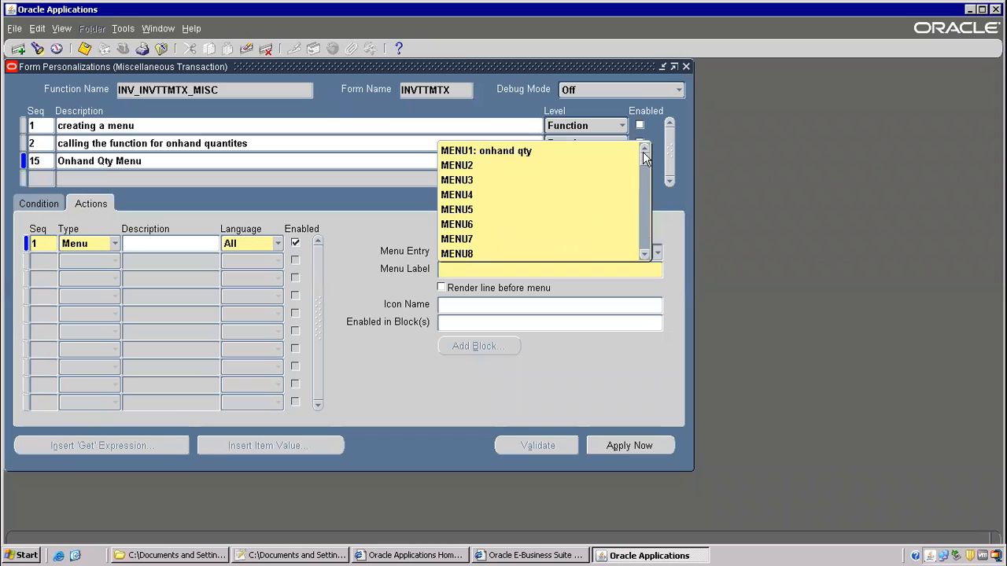
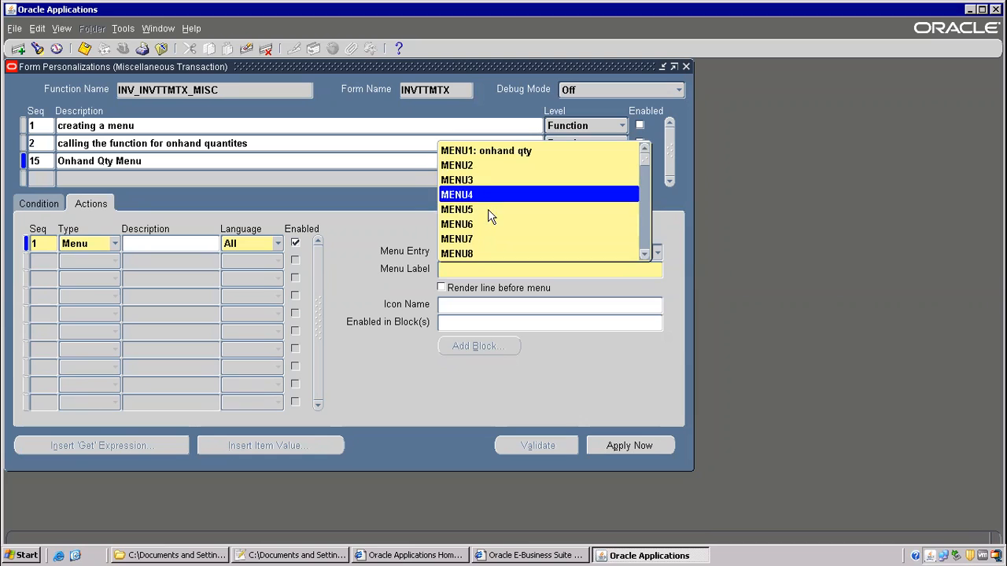
- Choose MENU2 as the action's menu entry with the label 'Launch Onhand Qty Form'
left_click(475, 166)
left_click(464, 273)
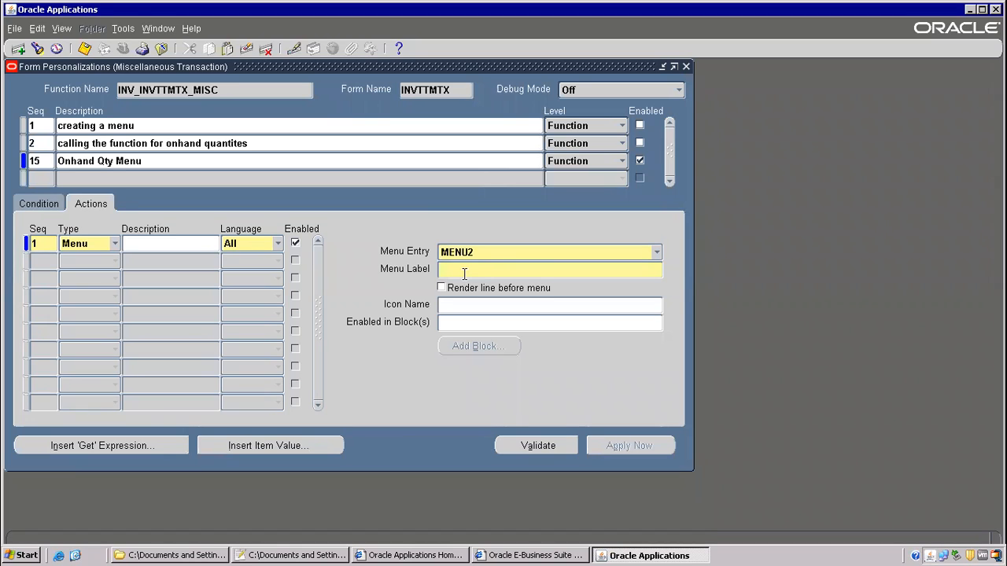
type("Launch Onhand Qty Form")
left_click(458, 302)
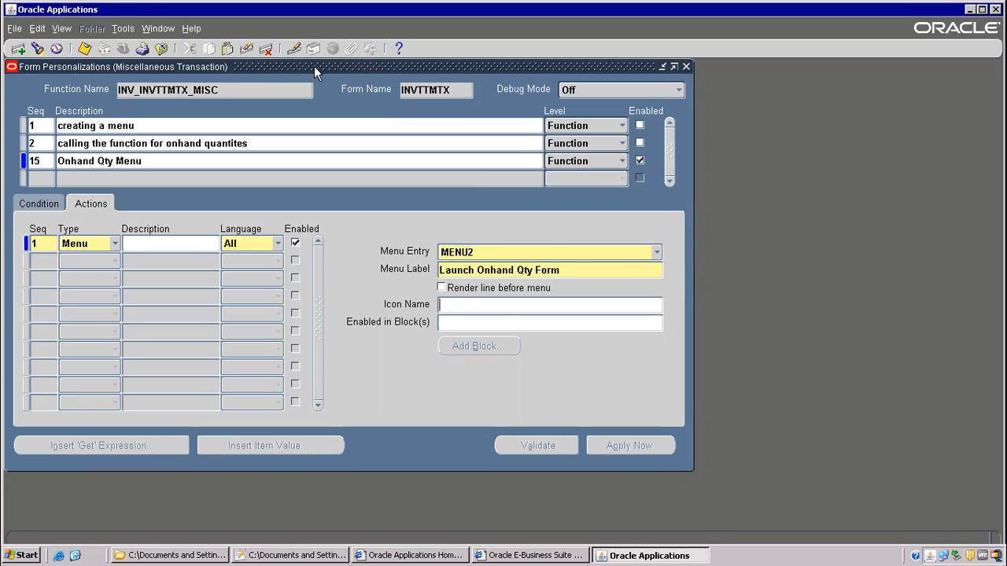
left_click(464, 322)
- Save the personalization and close the Form Personalizations window
left_click(84, 49)
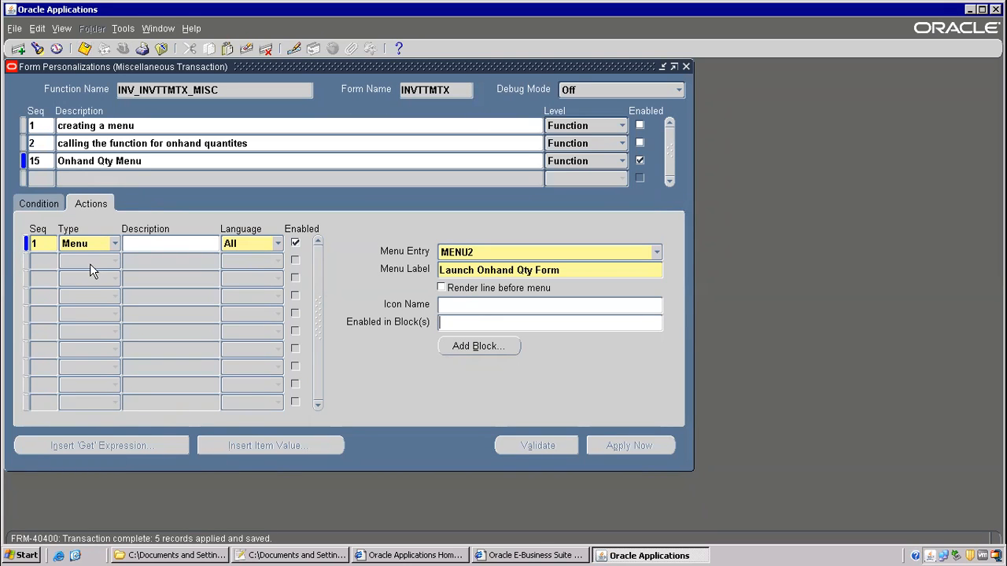
left_click(123, 30)
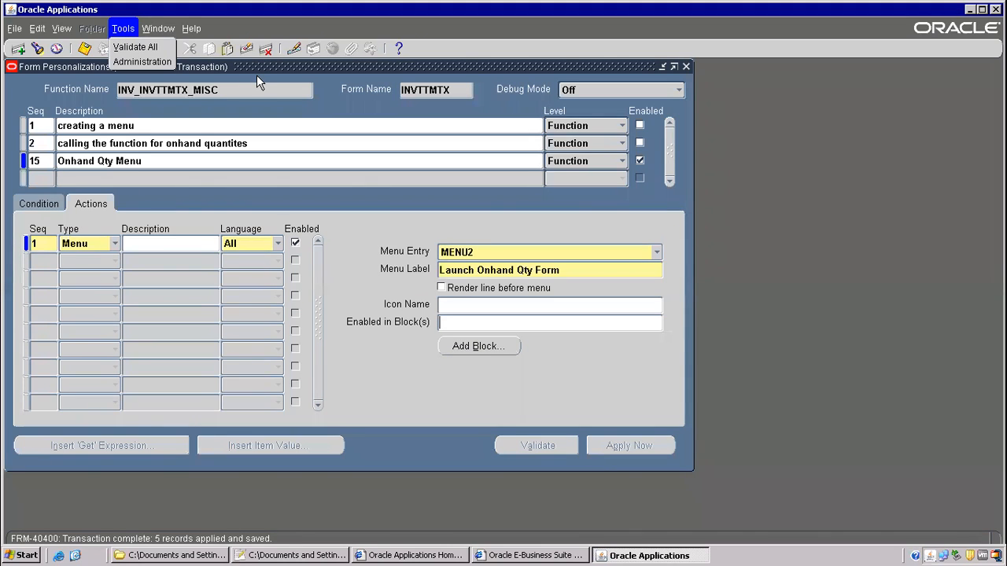
left_click(233, 66)
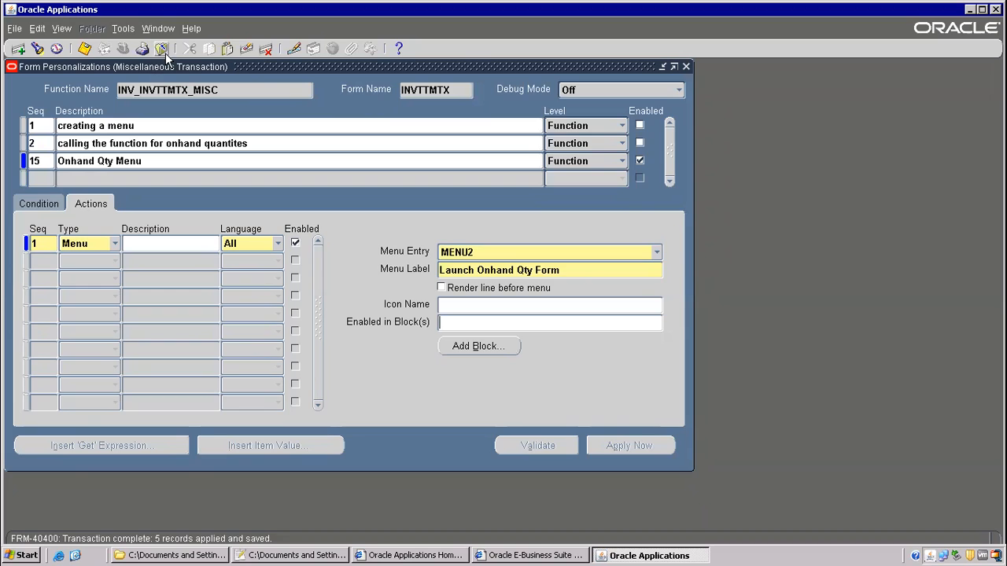
left_click(161, 48)
- Check the receipt form's Actions and Tools menus, then close the receipt form
left_click(157, 30)
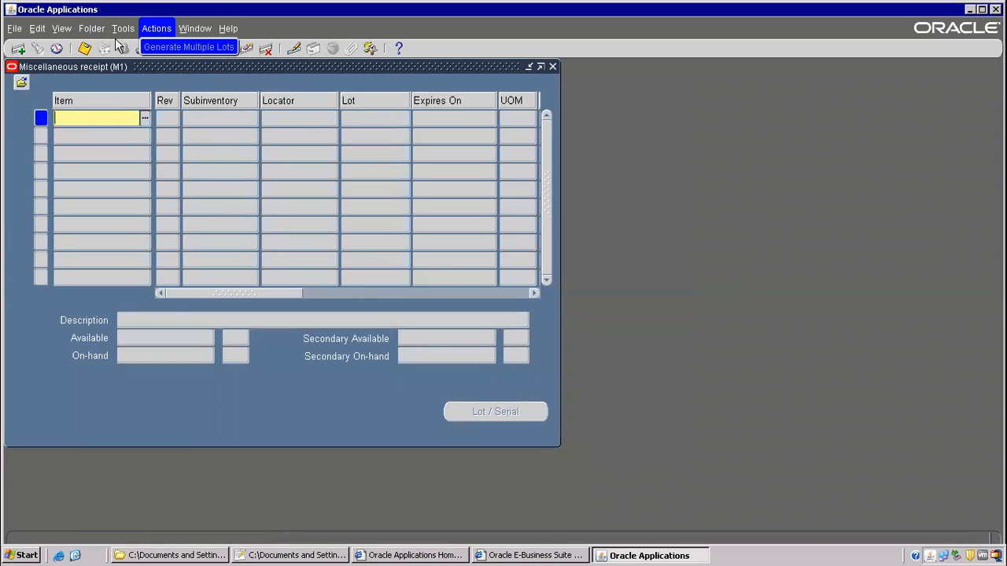
left_click(124, 29)
left_click(124, 29)
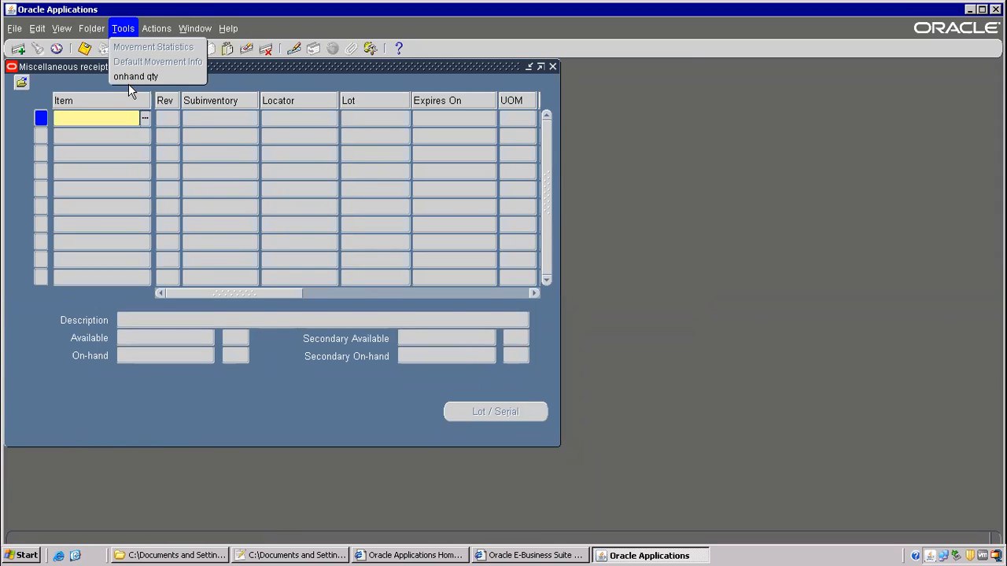
left_click(363, 75)
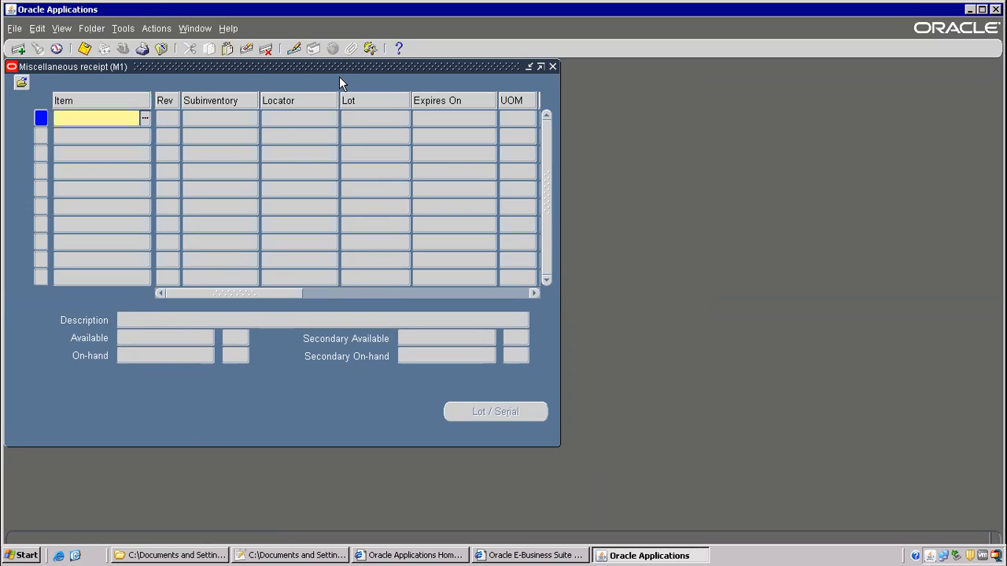
left_click(160, 48)
- Open Miscellaneous Transaction and try the Launch Onhand Qty Form entry in its Tools menu
double_click(140, 218)
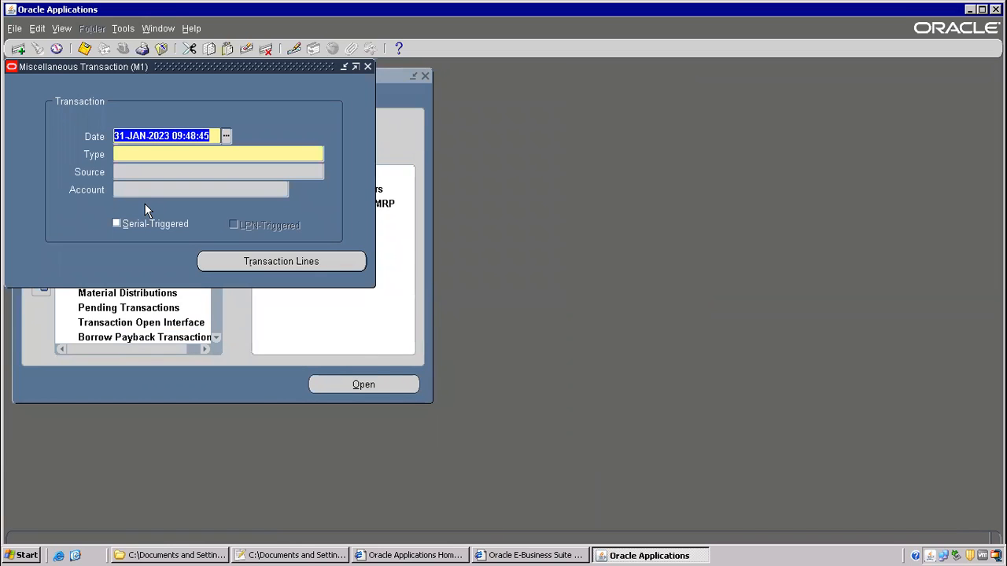
left_click(123, 30)
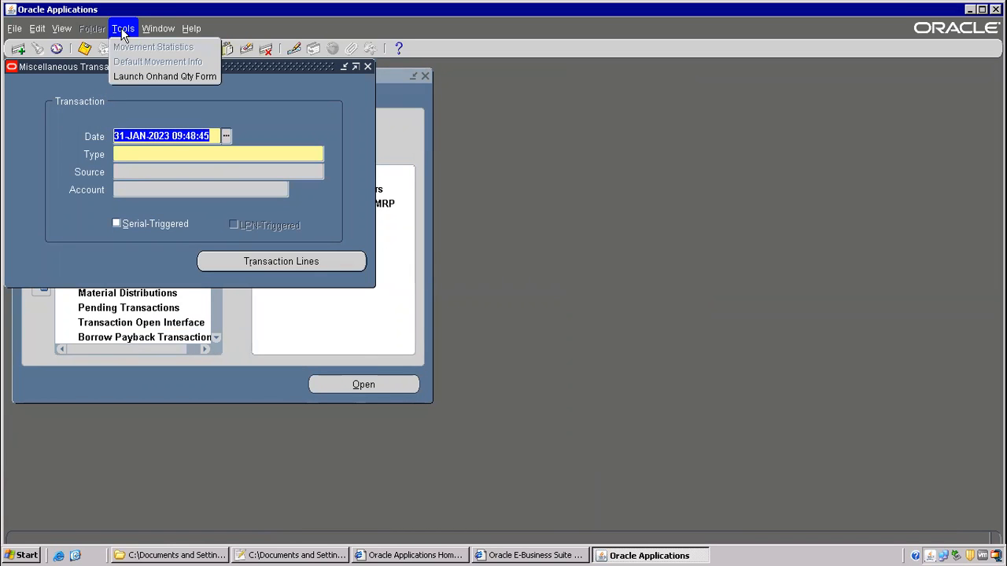
left_click(135, 79)
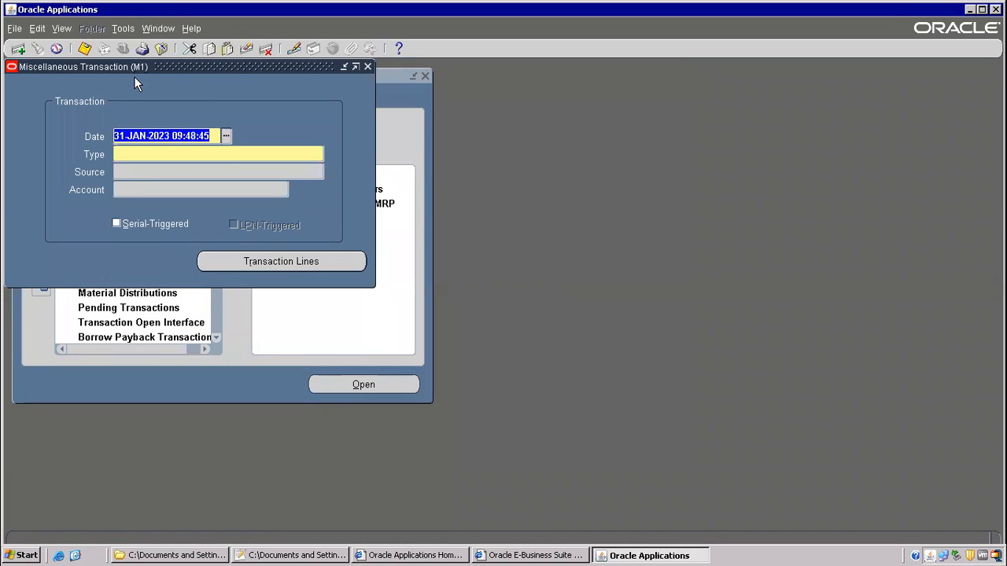
left_click(123, 29)
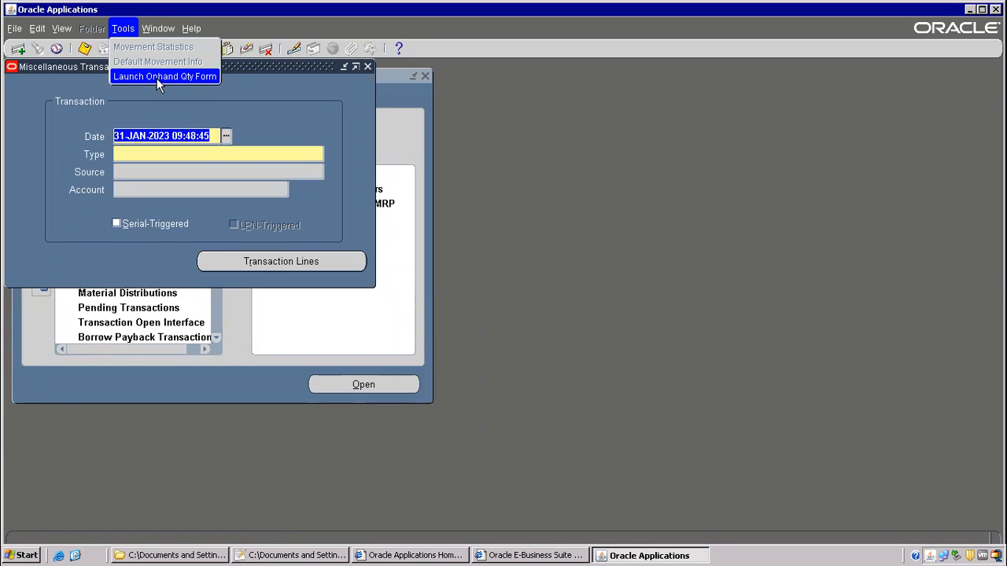
left_click(145, 74)
left_click(130, 32)
- Open Form Personalization for the Miscellaneous Transaction form via Help > Diagnostics > Custom Code
left_click(196, 28)
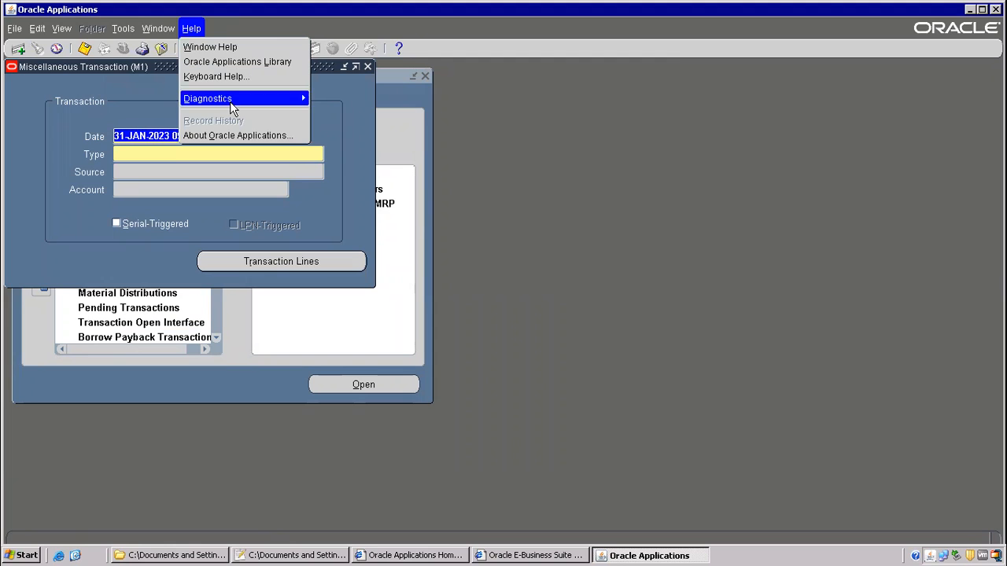
mouse_move(288, 104)
mouse_move(411, 205)
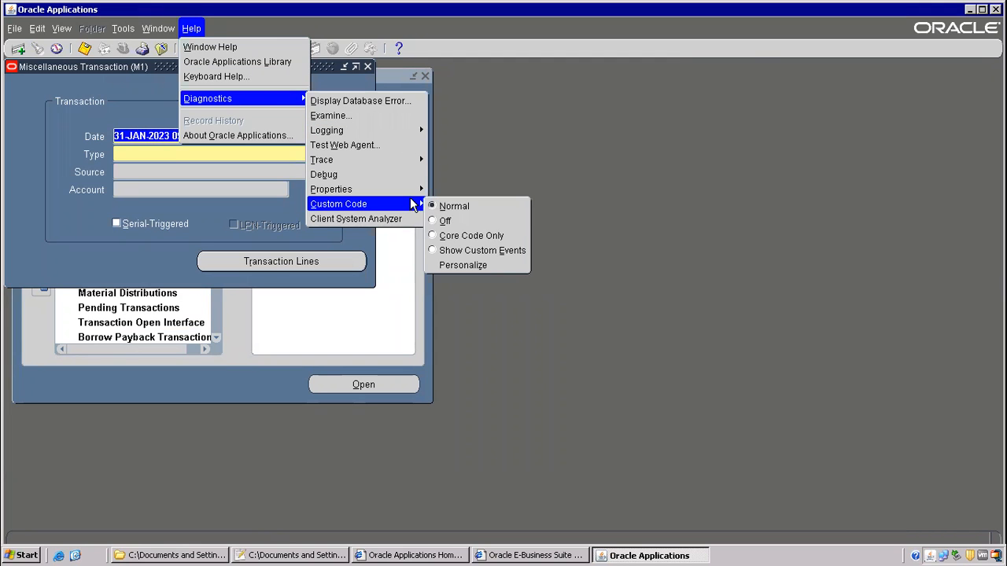
left_click(464, 267)
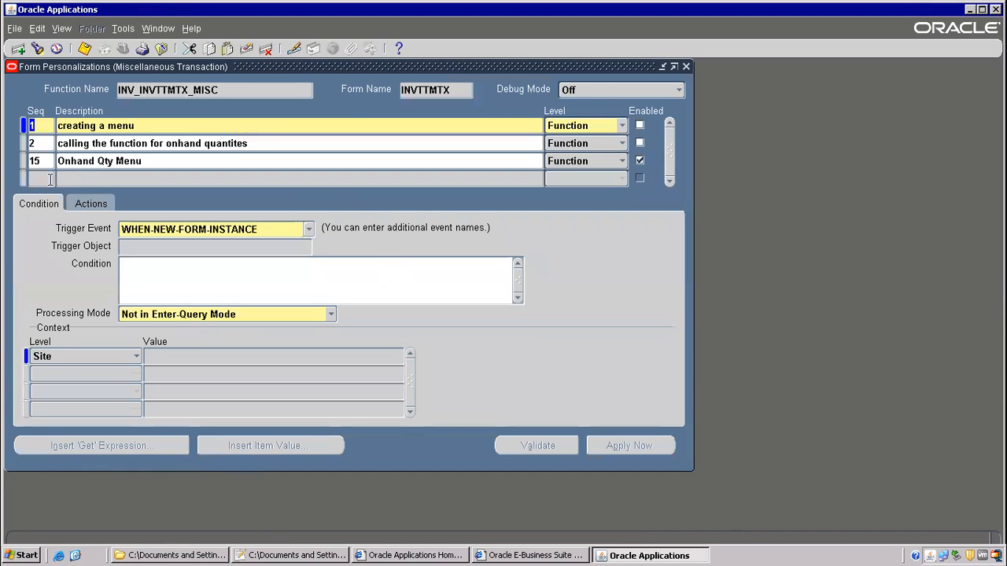
- Add rule 16 'calling onhand qty form from menu 2' with trigger event MENU2
left_click(49, 179)
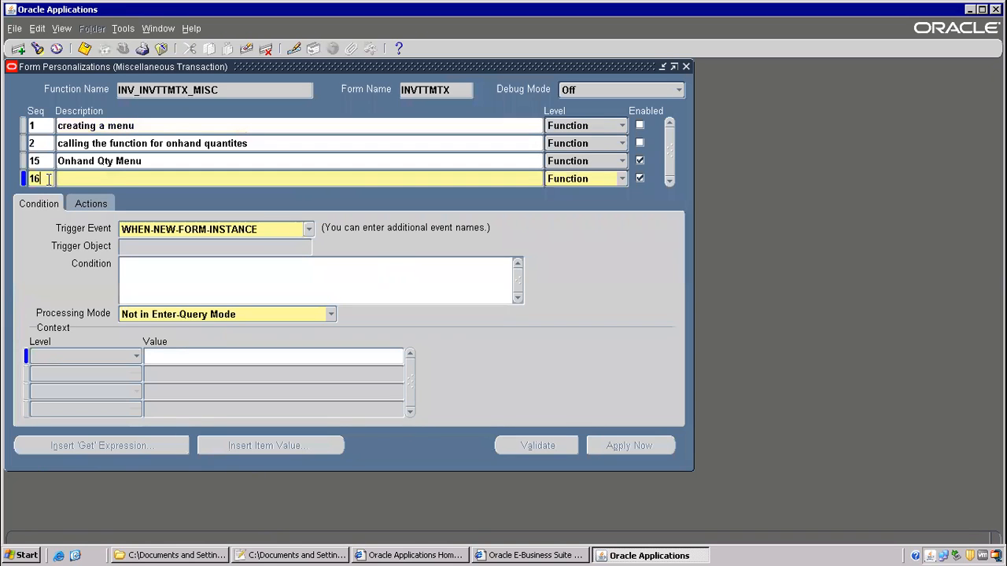
left_click(74, 179)
type("cal")
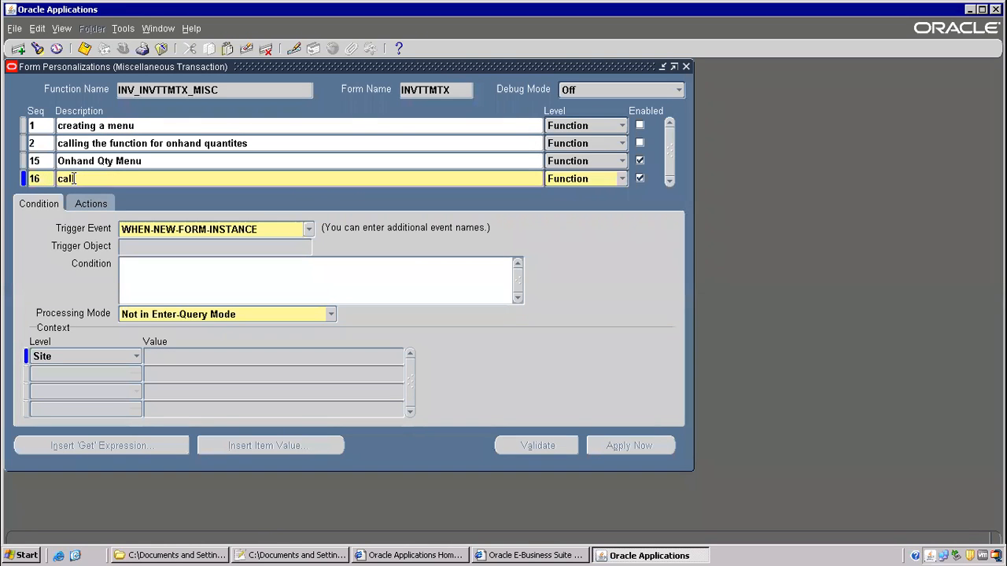
type("ling onhand qty form from menu 2")
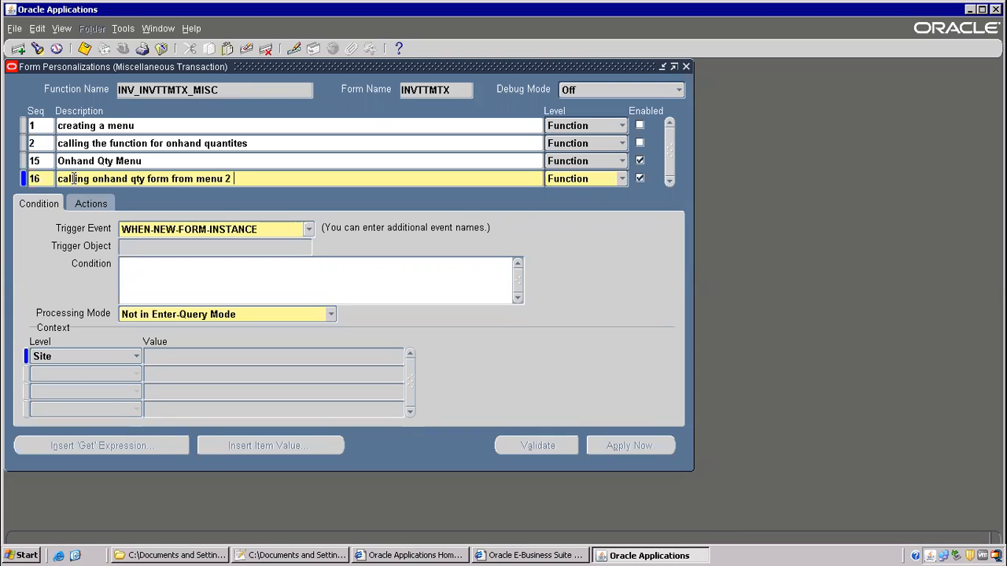
left_click(48, 206)
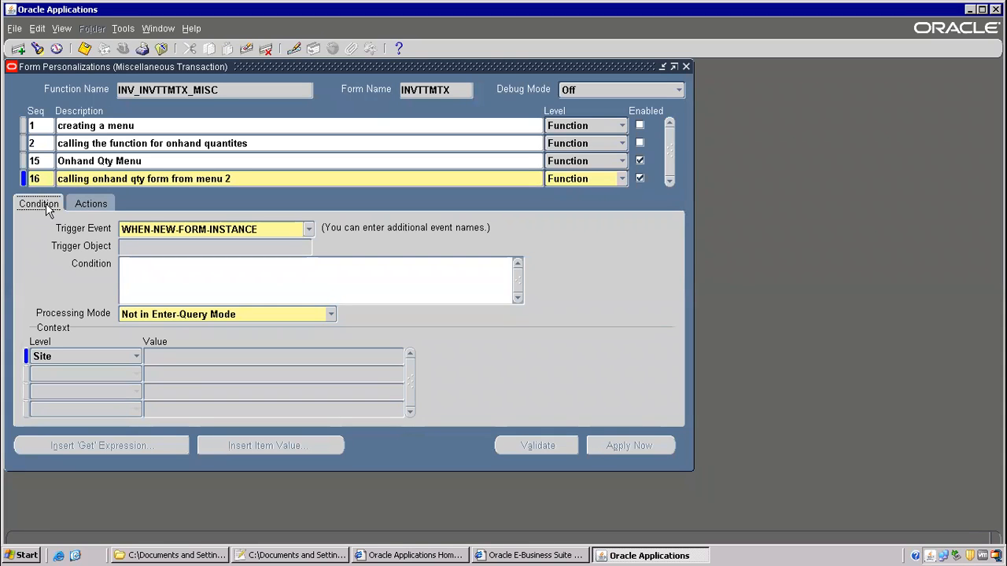
left_click(187, 233)
left_click(307, 231)
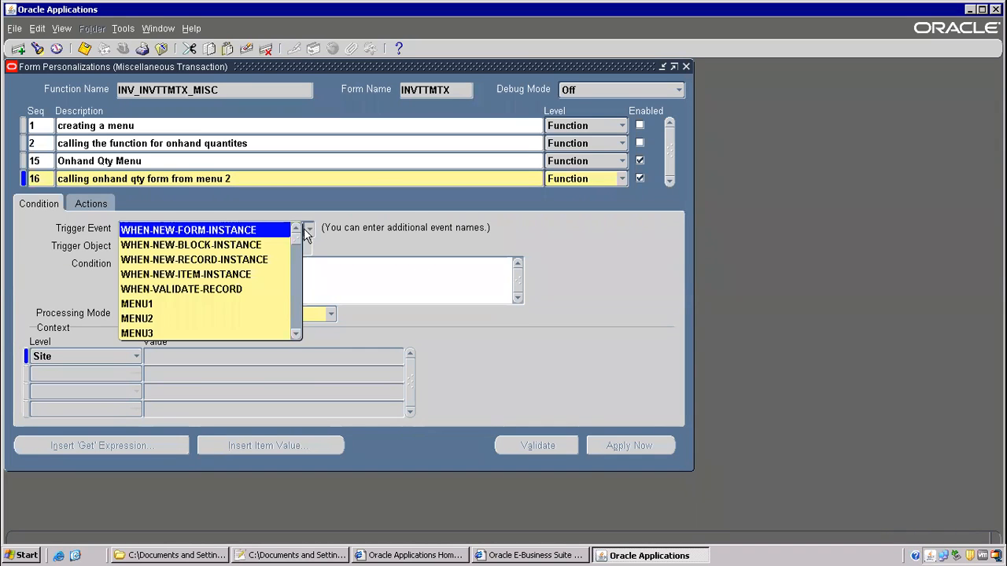
left_click(140, 319)
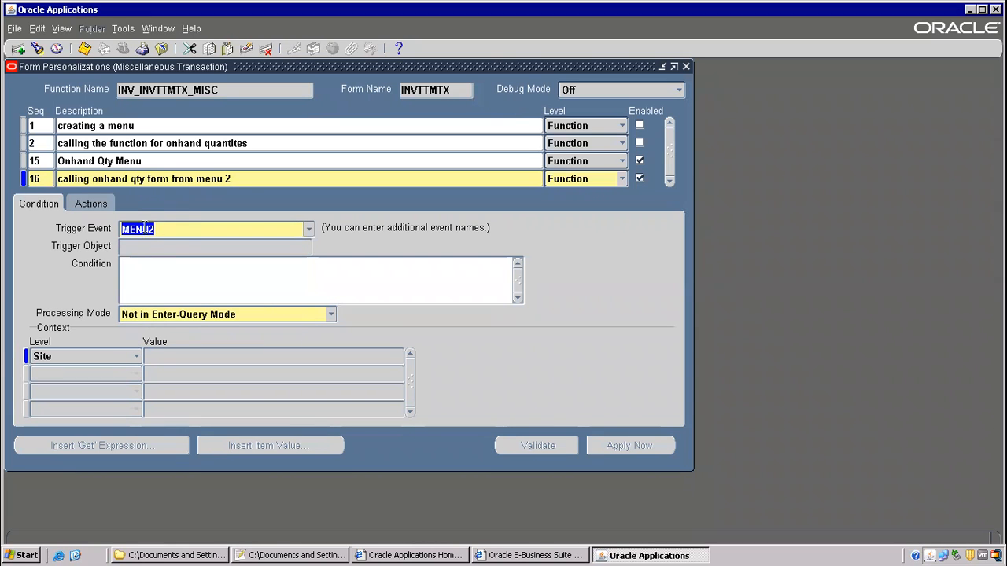
left_click(88, 206)
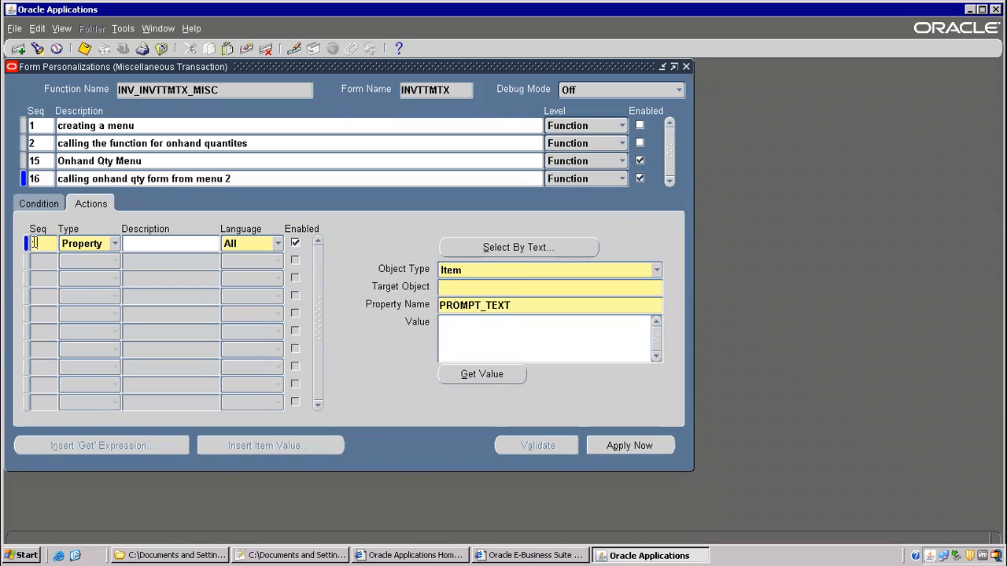
- Try a Property action targeting a Global Variable, then clear the incomplete action record
left_click(116, 245)
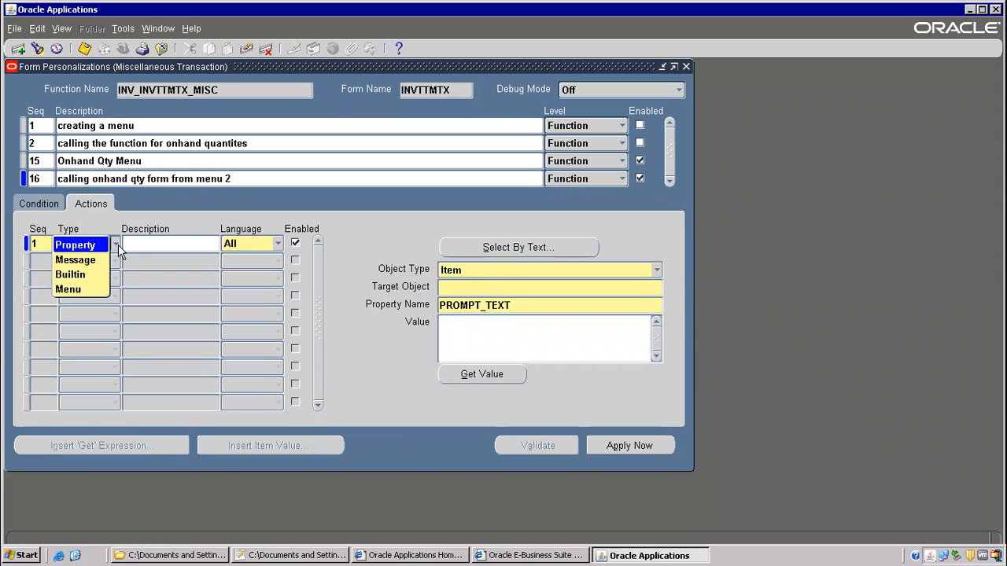
left_click(103, 247)
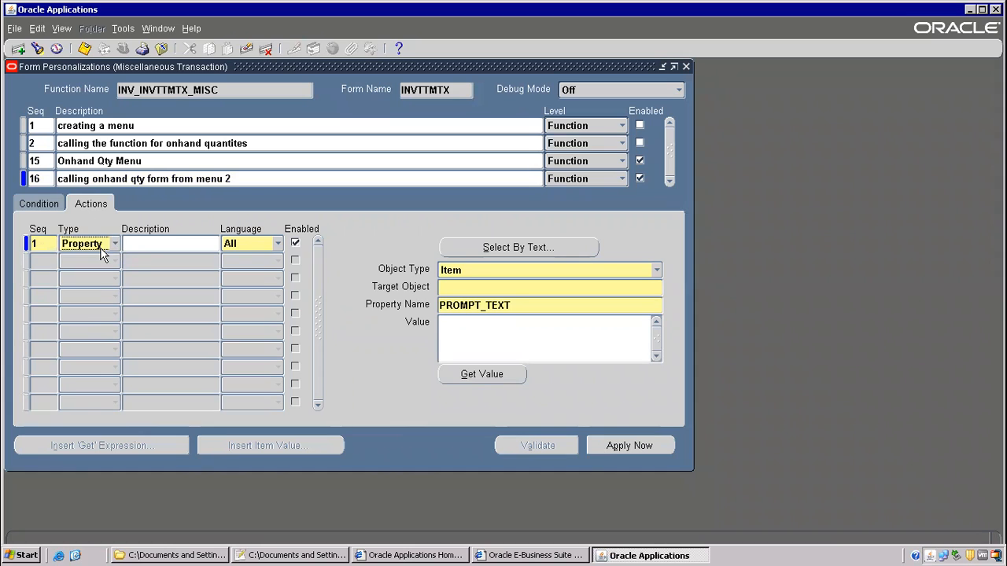
left_click(656, 270)
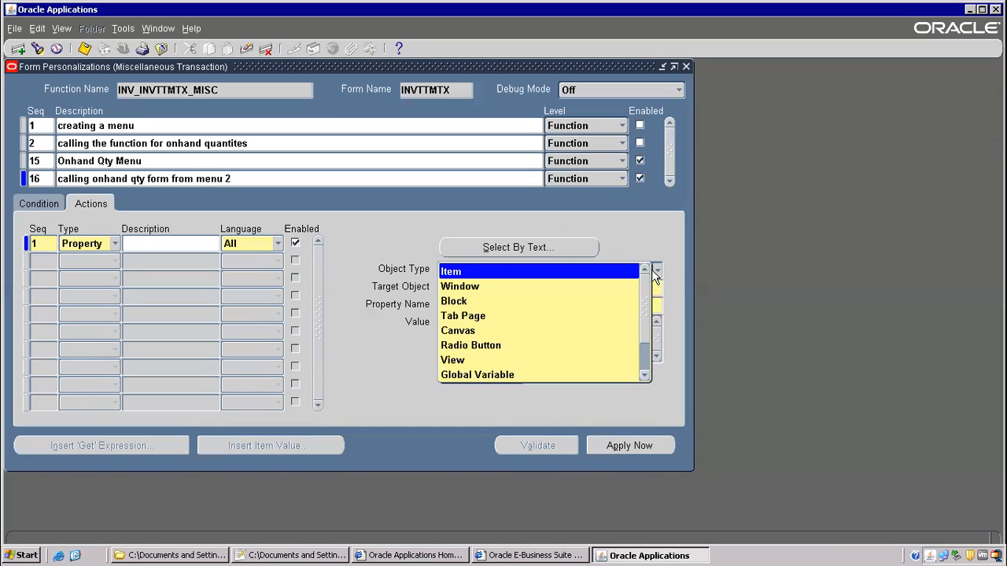
left_click(515, 374)
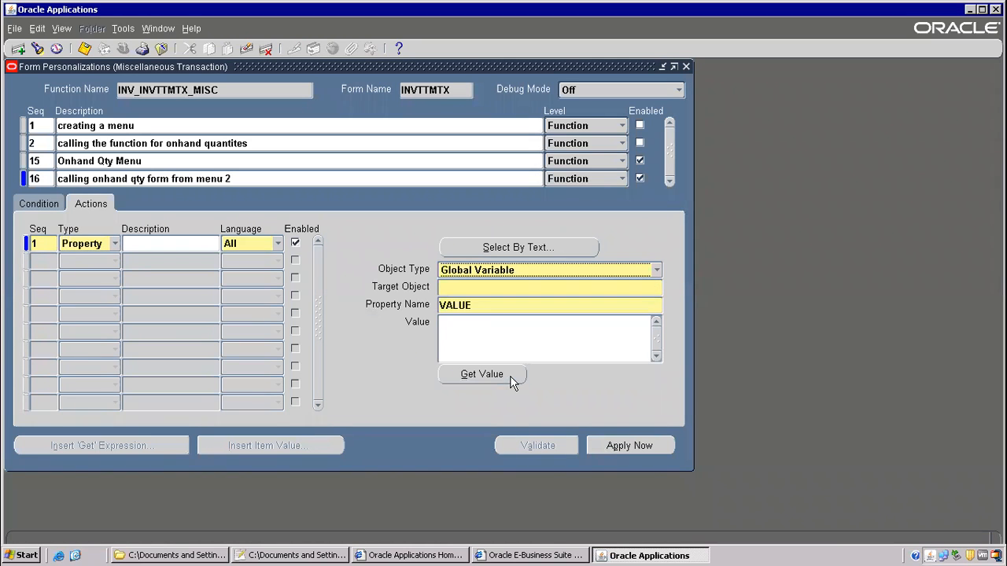
left_click(469, 291)
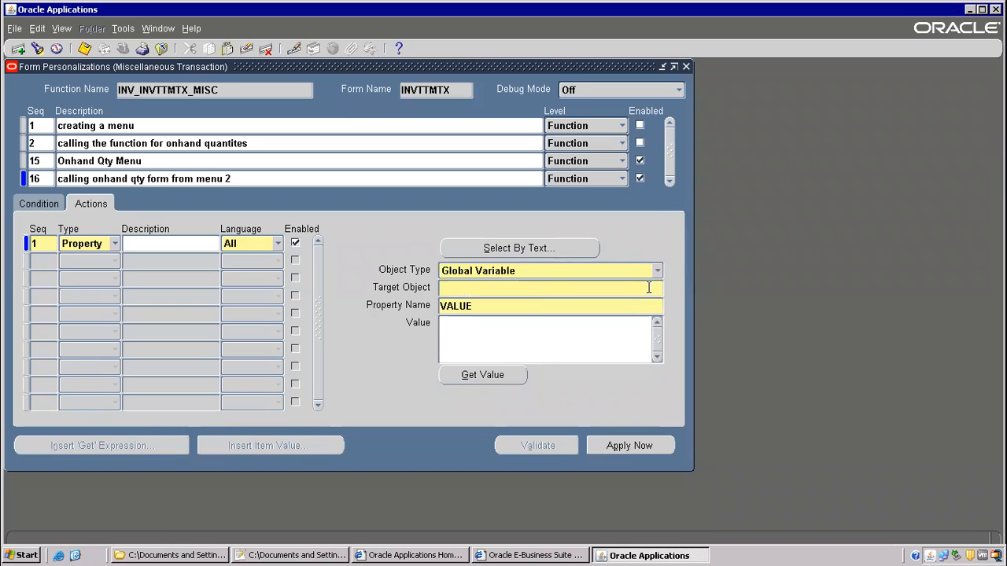
left_click(527, 272)
left_click(476, 303)
left_click(477, 290)
left_click(513, 271)
left_click(480, 290)
left_click(98, 145)
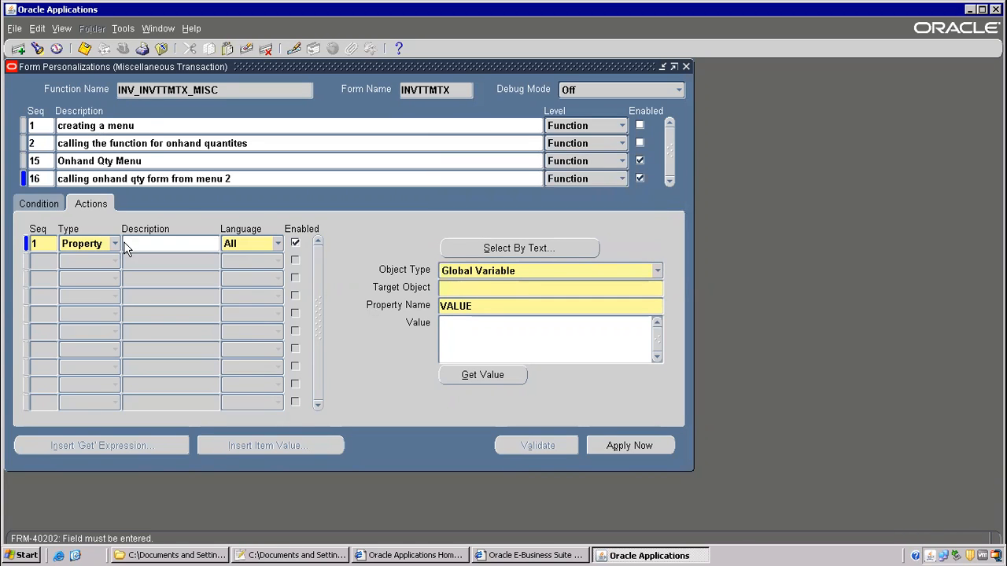
left_click(246, 48)
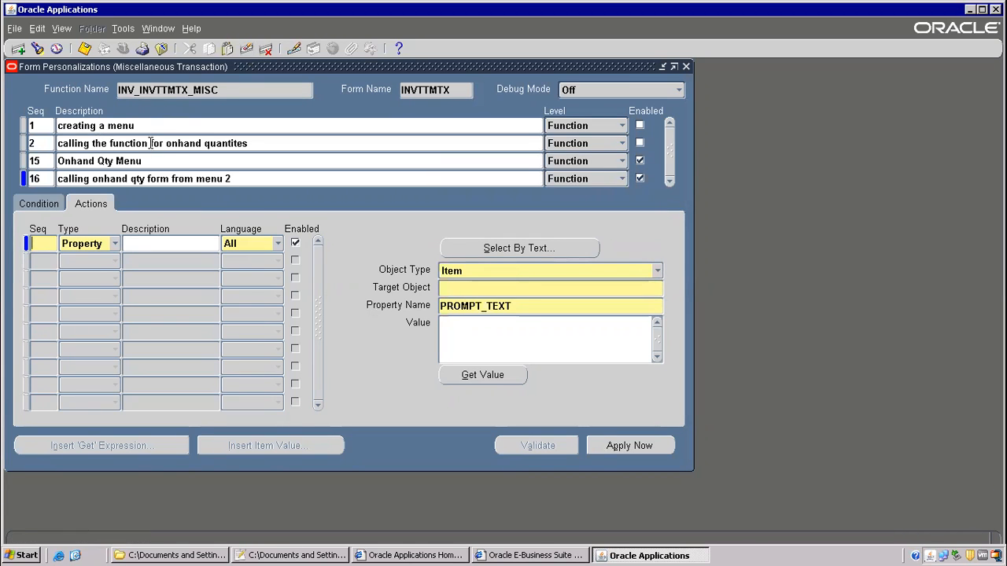
- Save, reselect rule 16, and add action 1 setting Global Variable ITEM
left_click(474, 337)
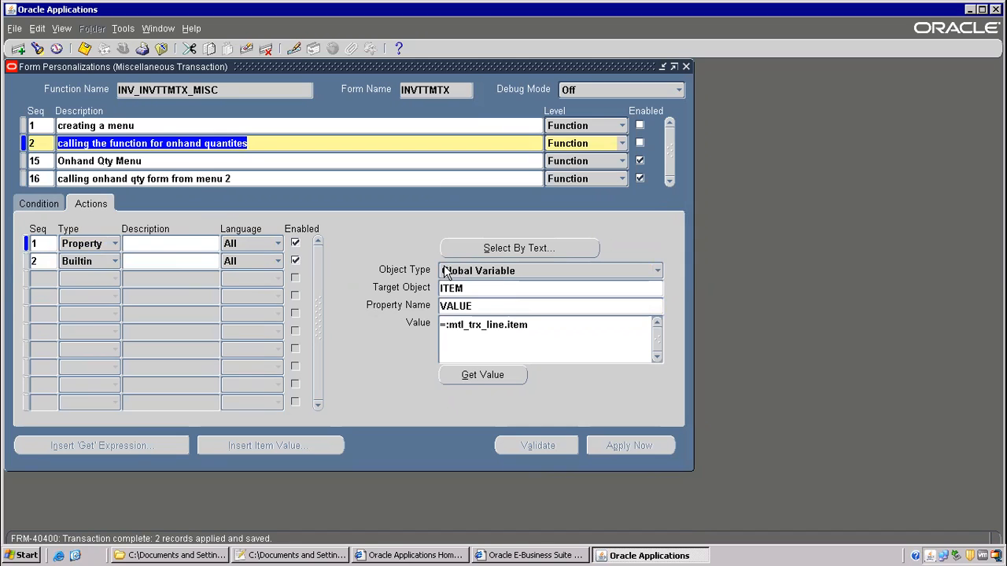
left_click(123, 180)
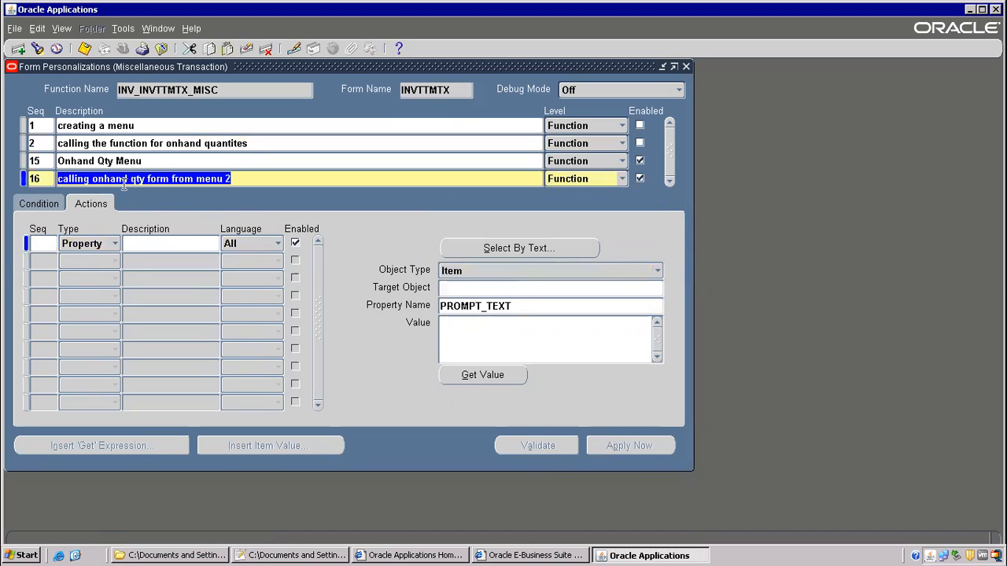
left_click(46, 240)
type("1")
left_click(464, 288)
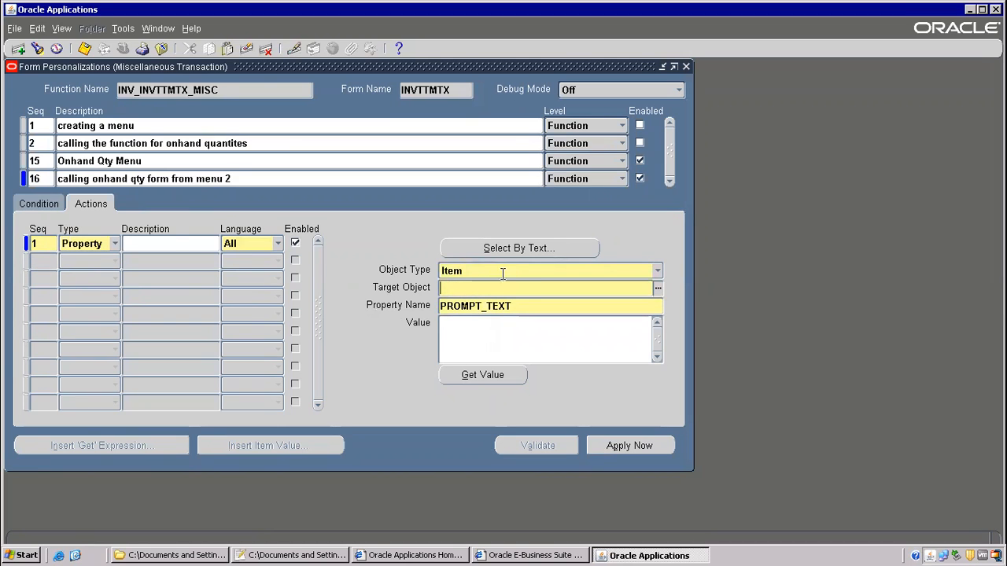
left_click(503, 272)
left_click(488, 376)
left_click(462, 287)
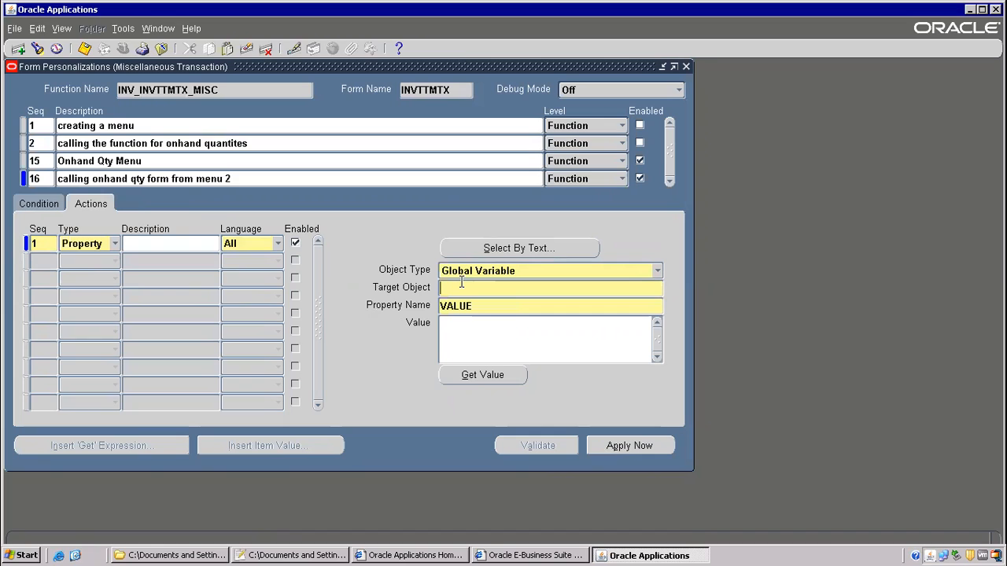
type("ITEM")
key("Tab")
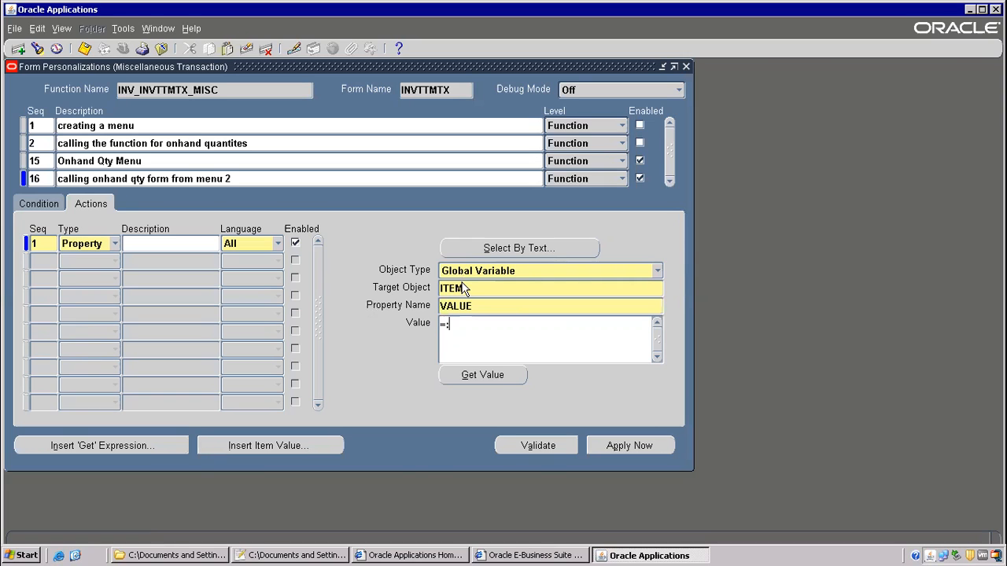
- Change $ to : in the Notepad++ note and paste MTL_TRX_LINE.ITEM into the Value after =:
left_click(295, 556)
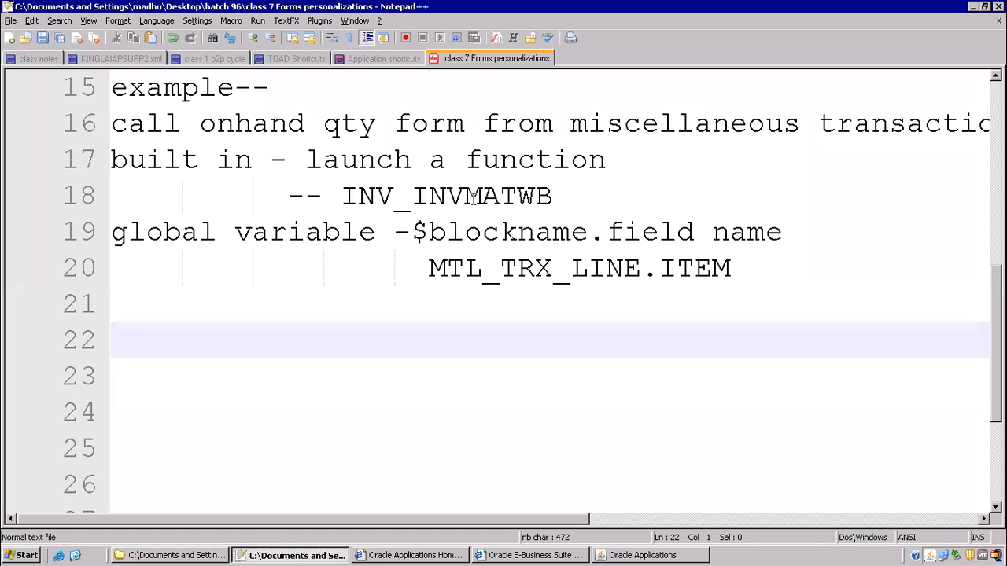
left_click_drag(412, 232, 429, 236)
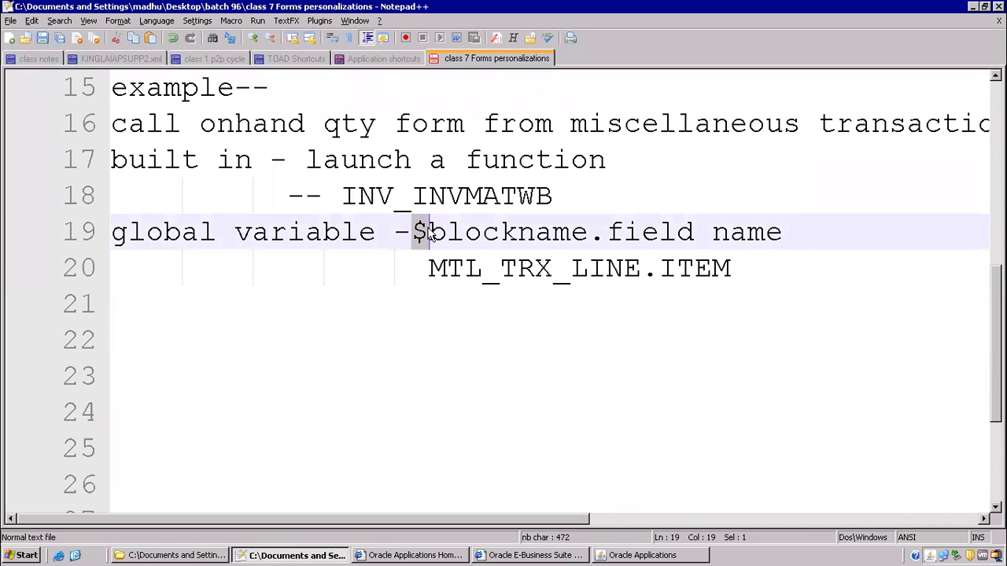
key("Delete")
type(":")
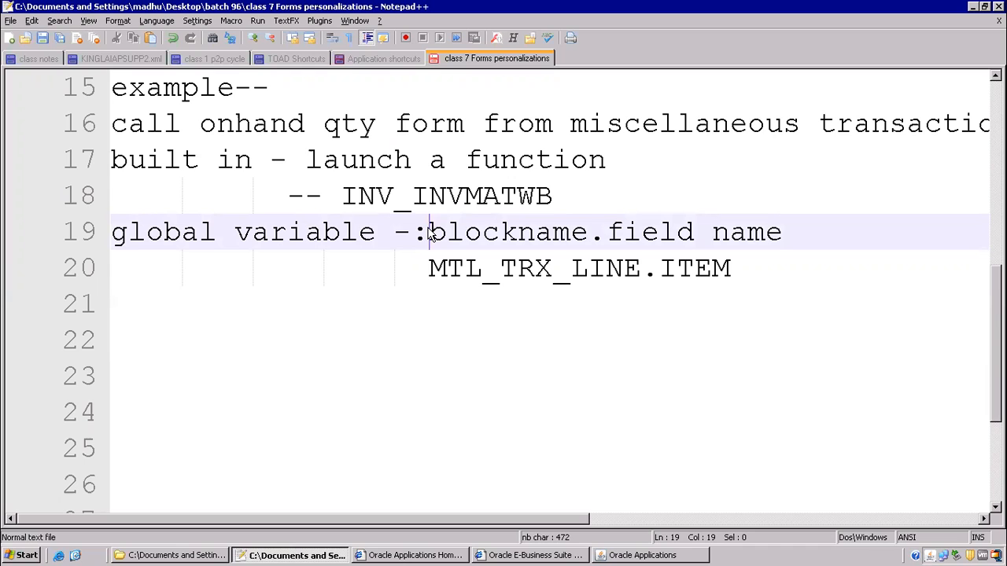
left_click_drag(427, 268, 736, 268)
key("ctrl+c")
key("alt+Tab")
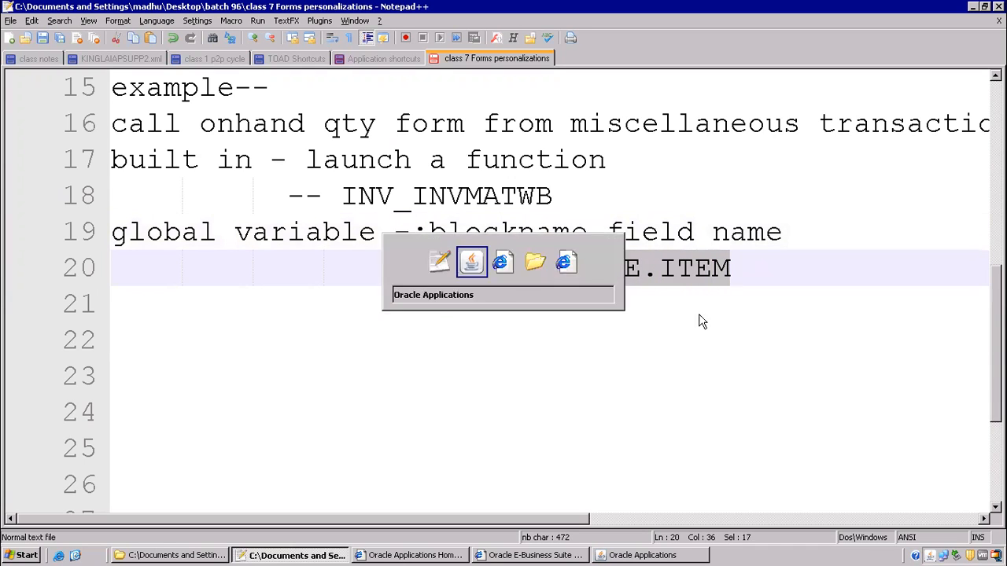
key("ctrl+v")
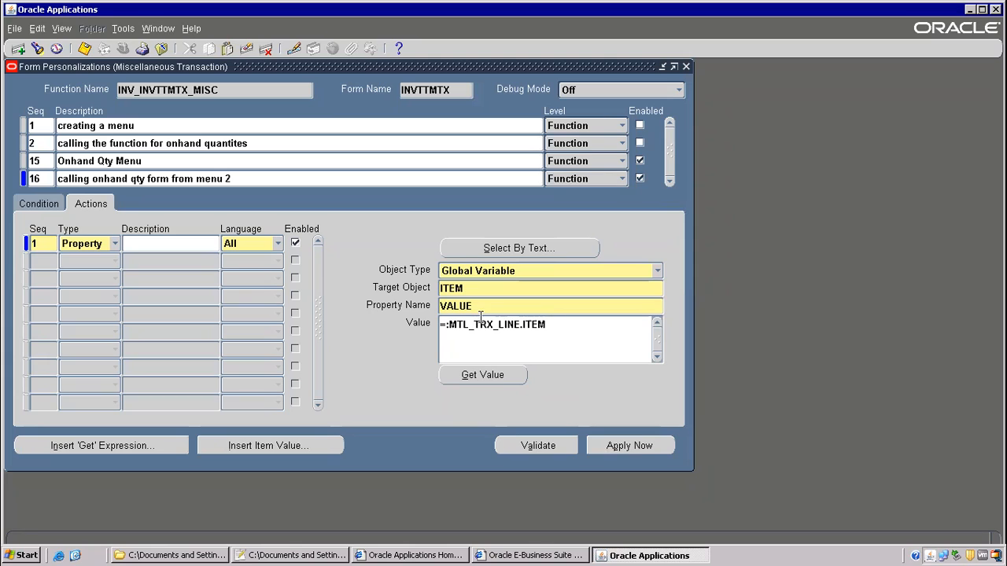
- Add action 2 as a Builtin of type Launch a Function
left_click(37, 263)
left_click(116, 264)
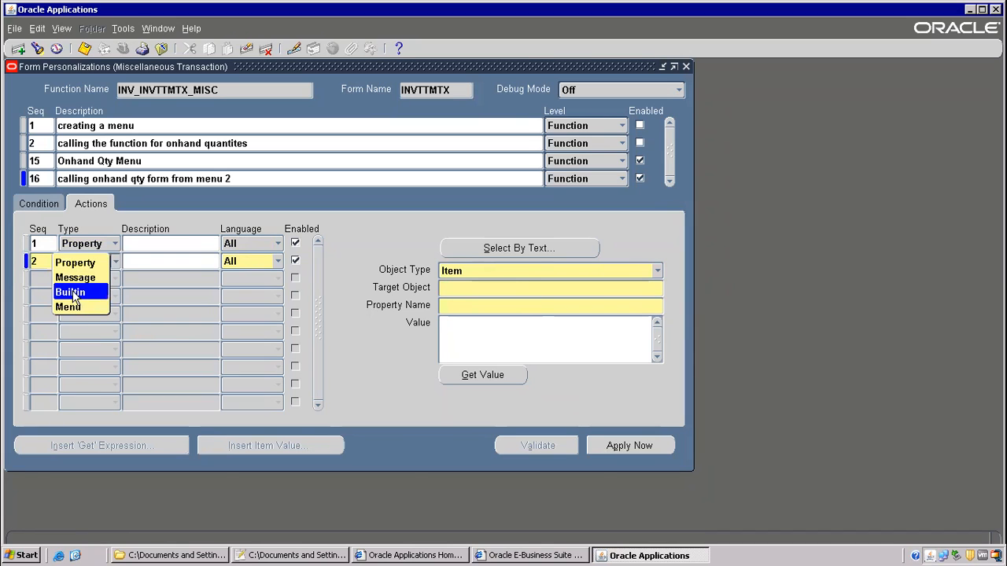
left_click(73, 297)
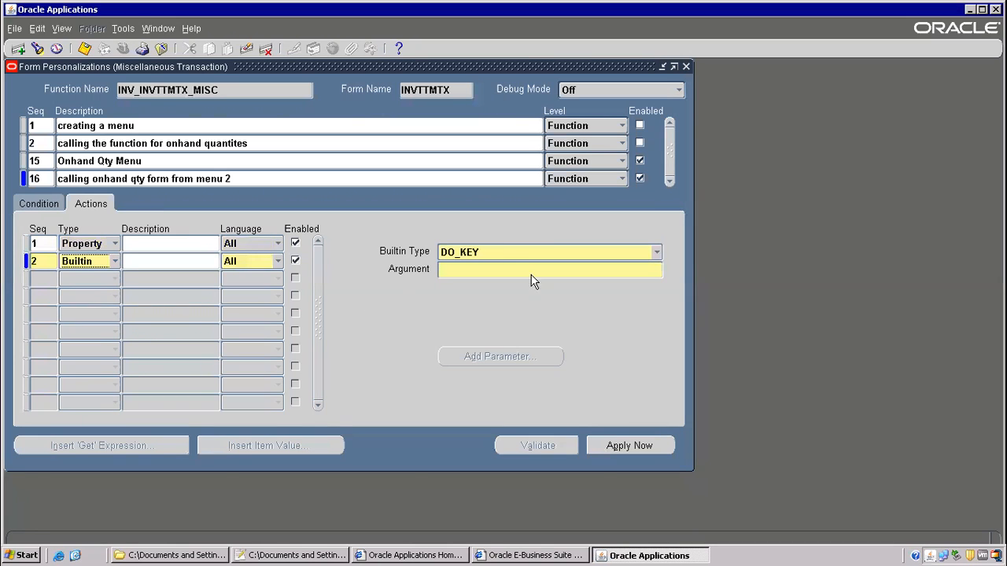
left_click(654, 253)
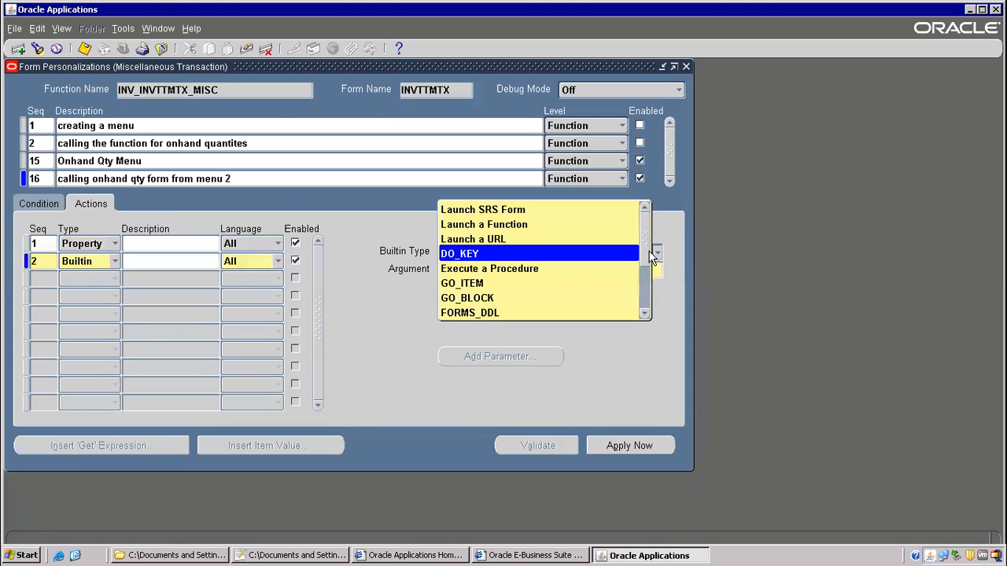
left_click(487, 225)
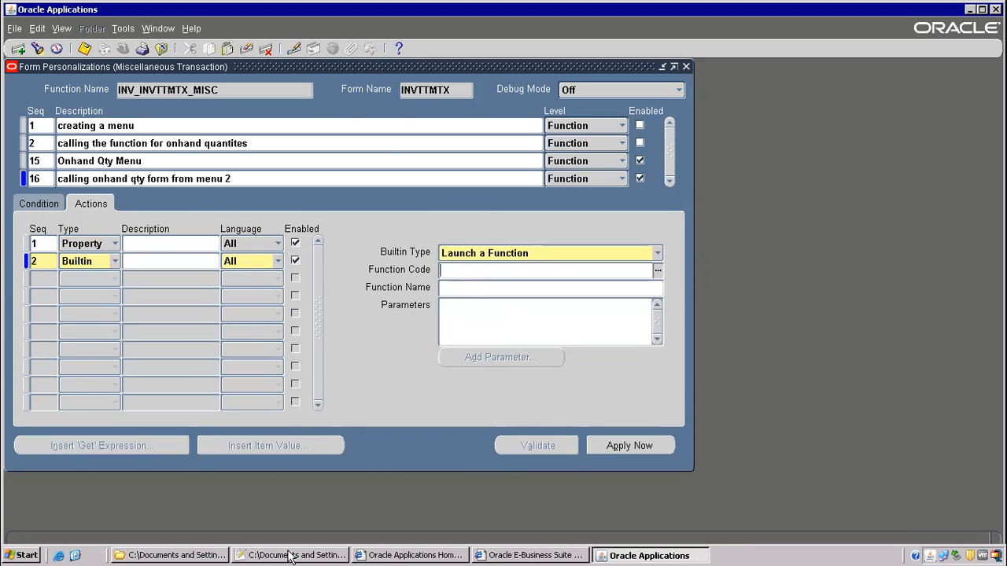
- Paste INV_INVMATWB from the notes as the function code (Material Workbench) and save
left_click(291, 555)
left_click_drag(341, 197, 554, 197)
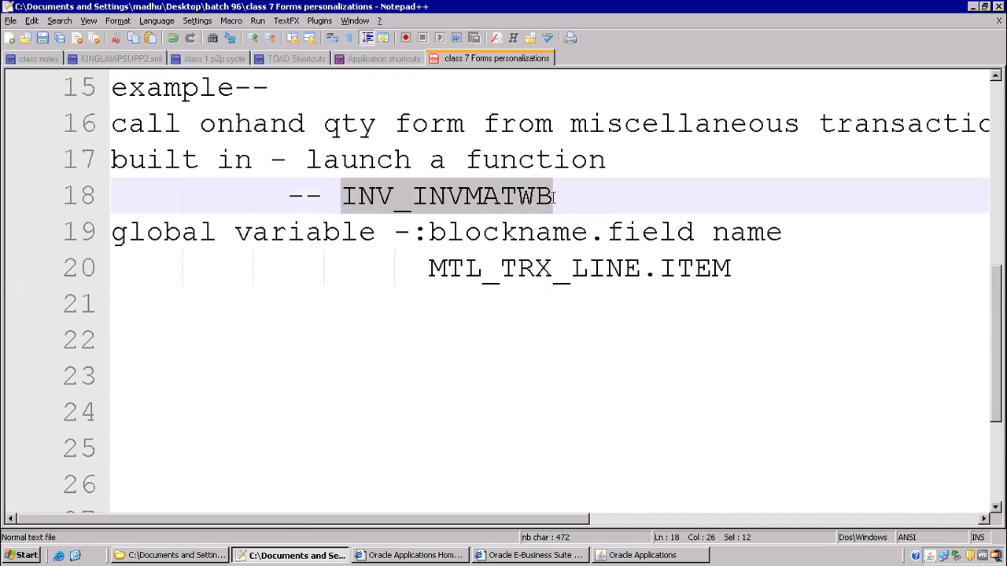
right_click(525, 199)
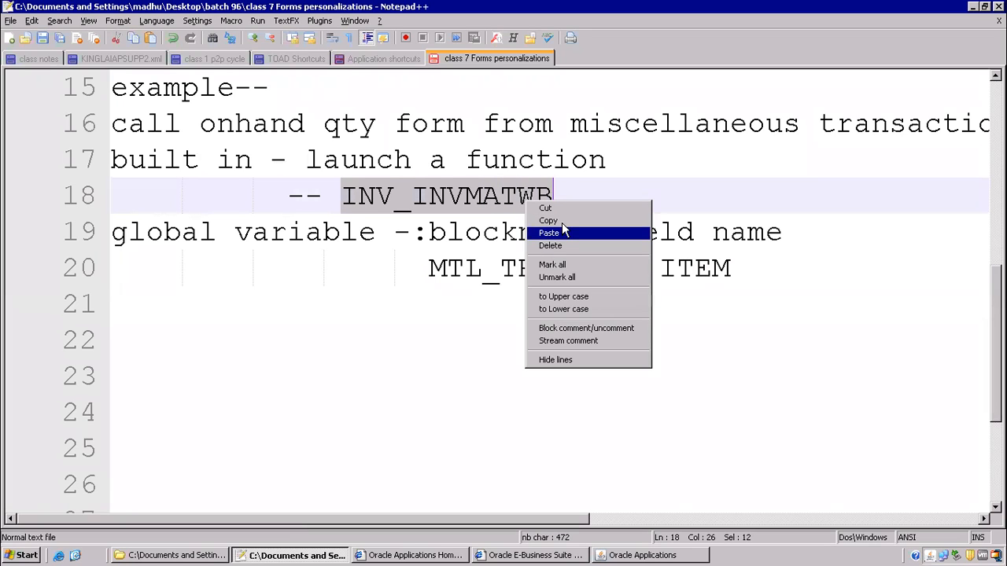
left_click(560, 219)
left_click(641, 555)
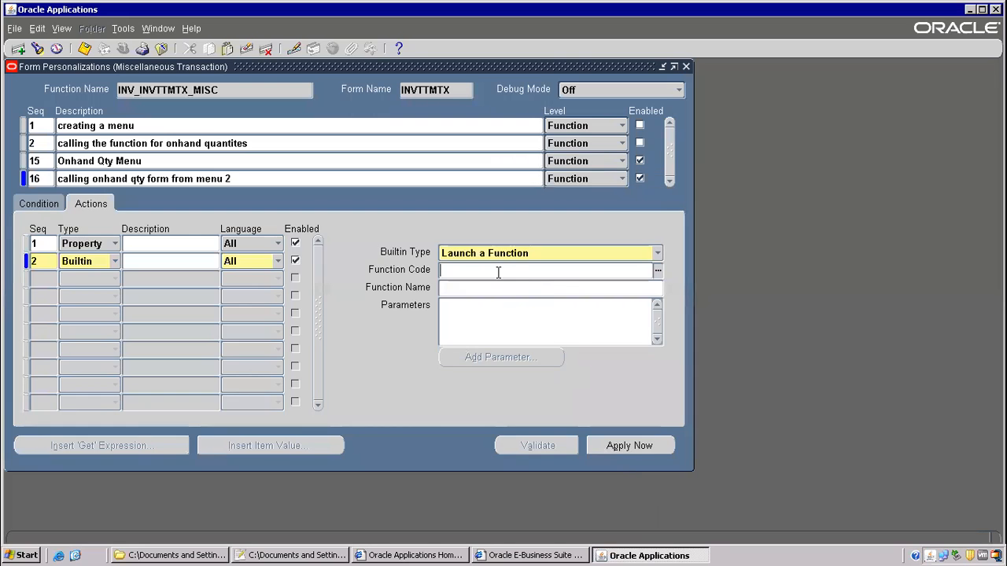
right_click(479, 274)
left_click(496, 315)
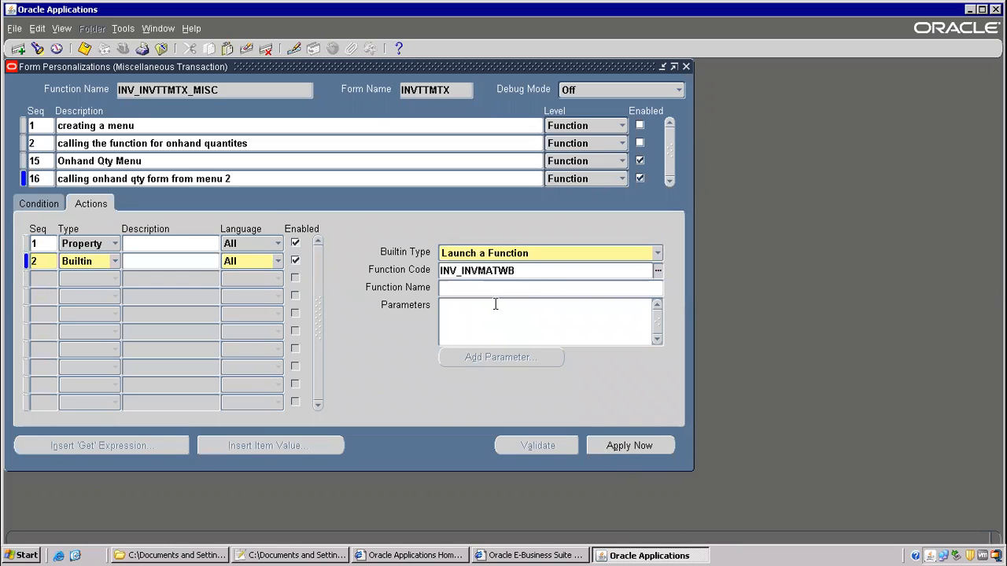
key("Tab")
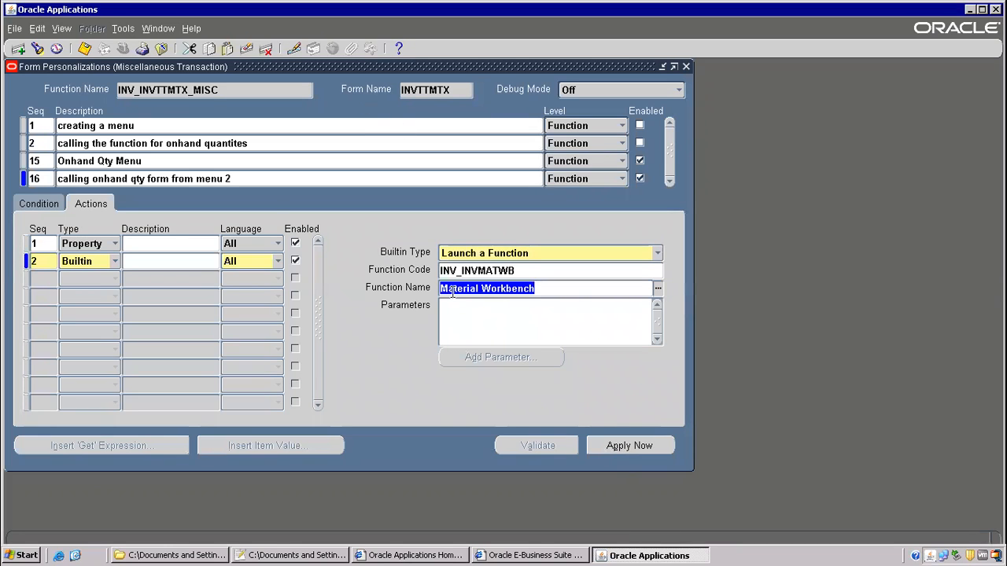
left_click(84, 49)
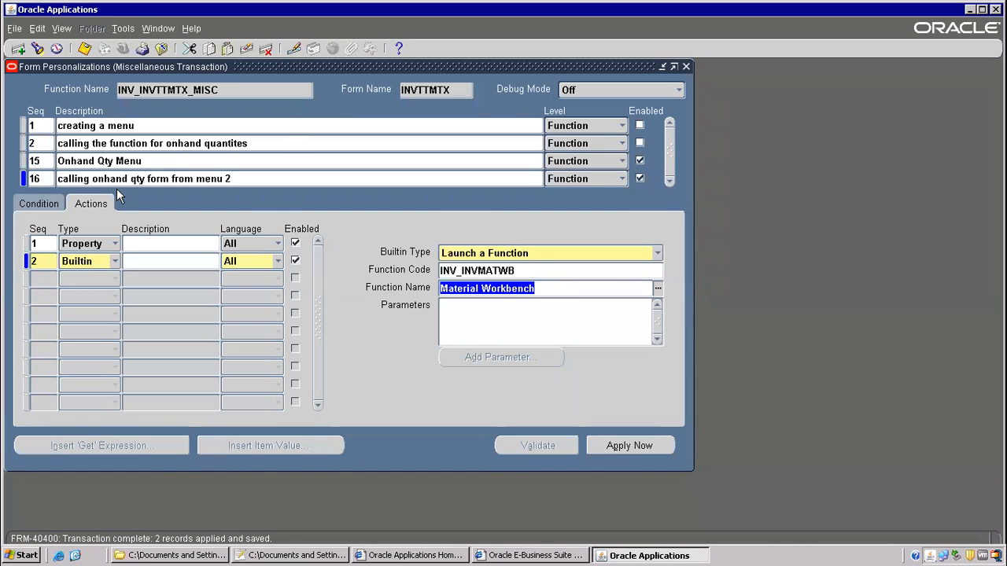
- Reopen Miscellaneous Transaction, test Launch Onhand Qty Form to check the item passes, then close both forms
left_click(162, 49)
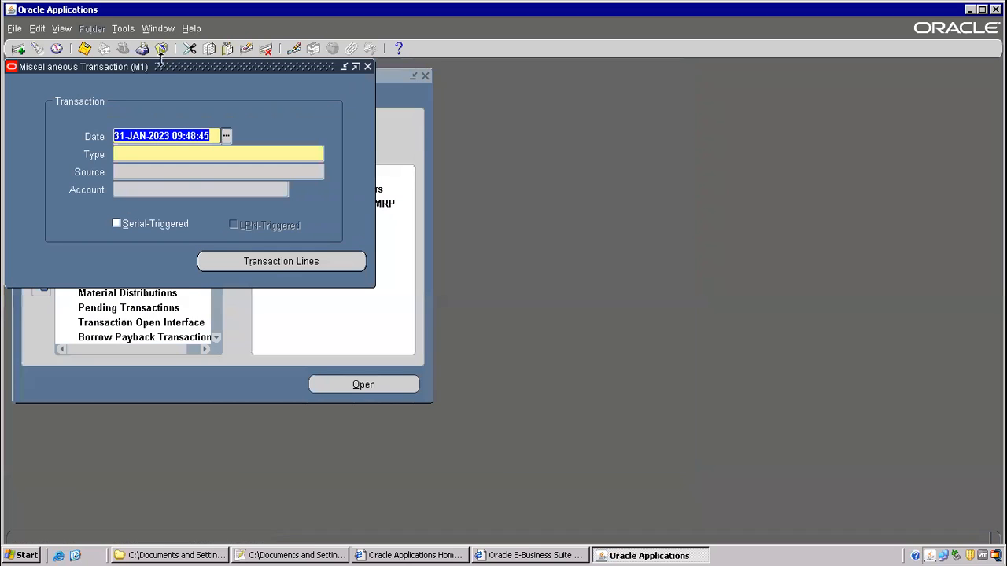
left_click(162, 49)
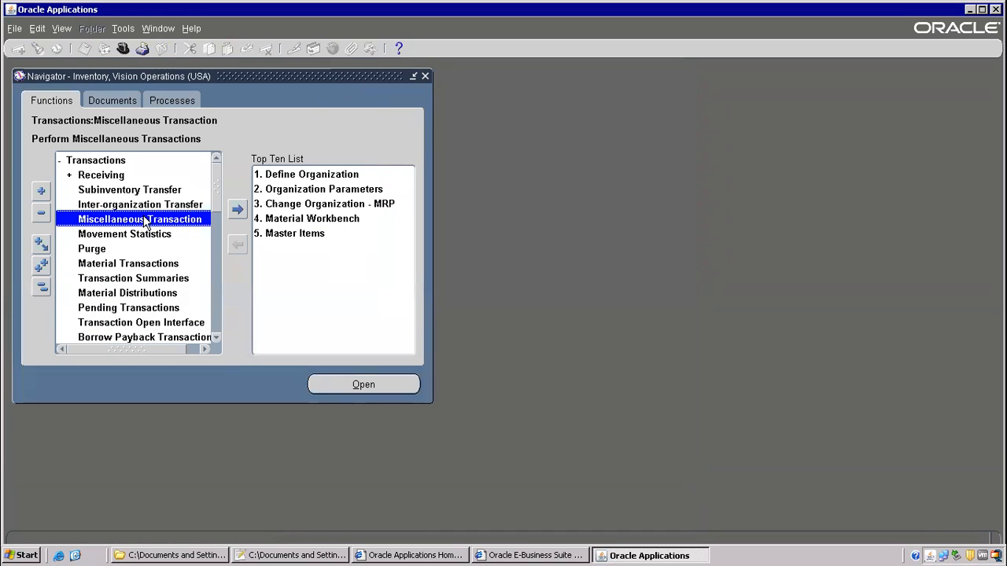
double_click(144, 222)
left_click(118, 28)
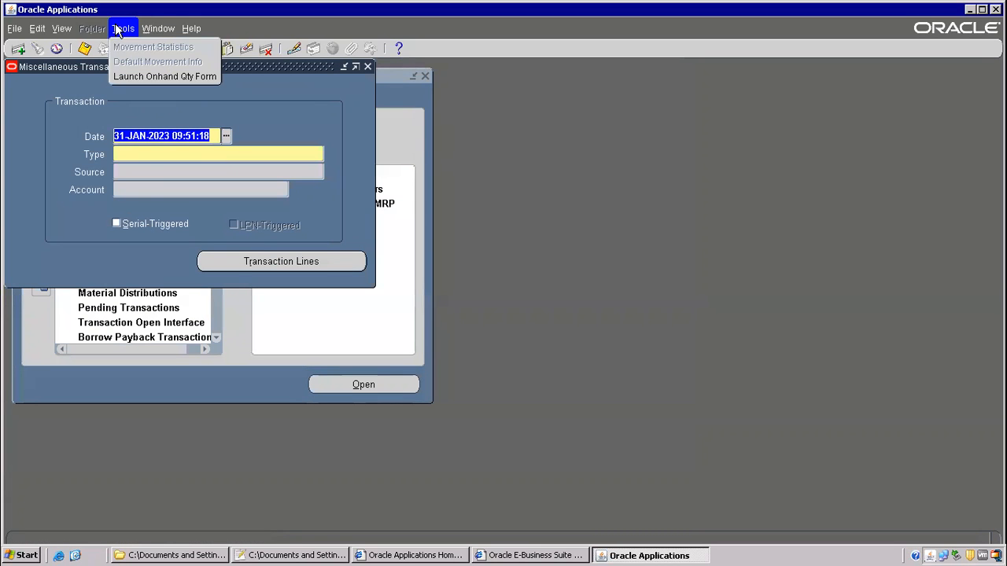
left_click(157, 78)
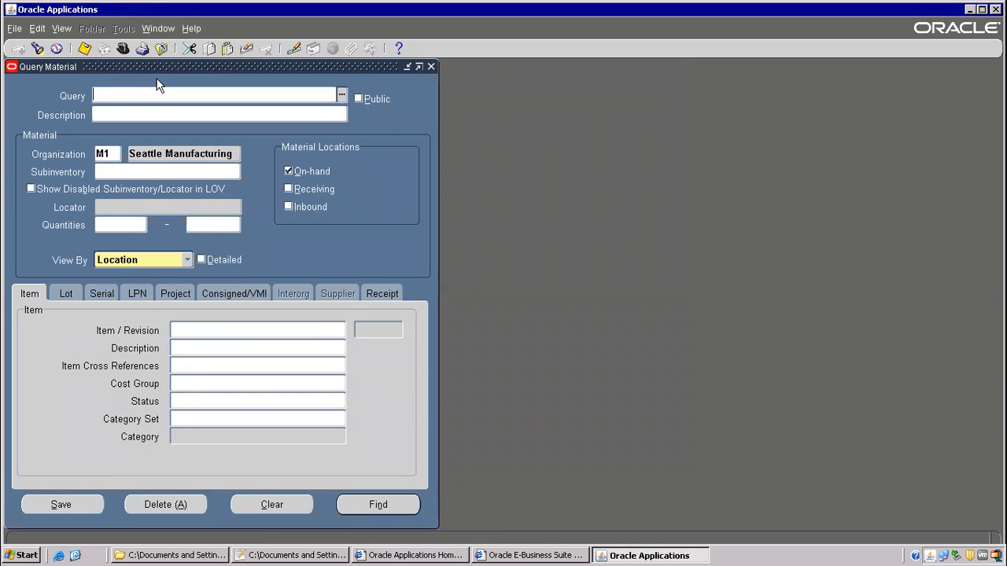
left_click(204, 334)
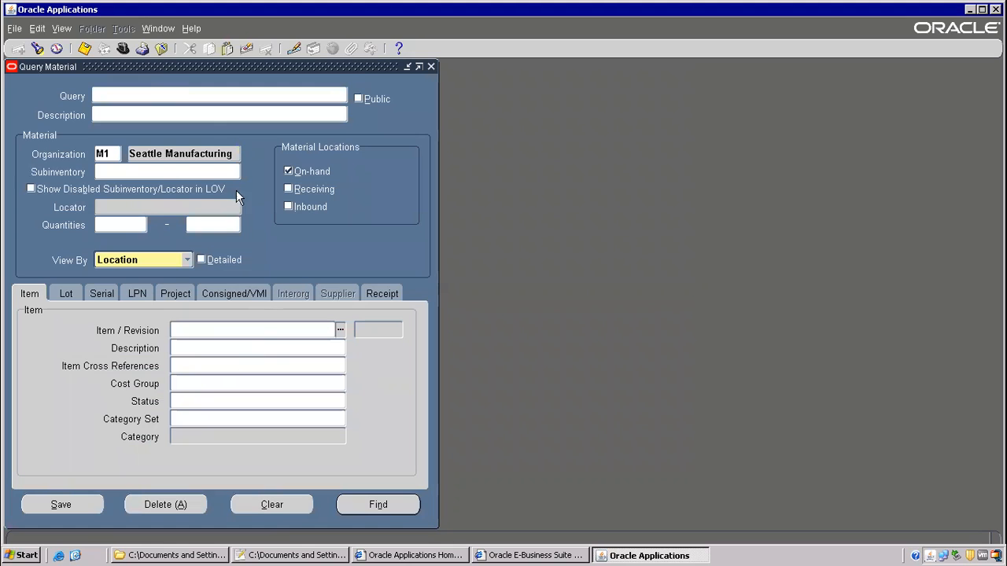
left_click(162, 48)
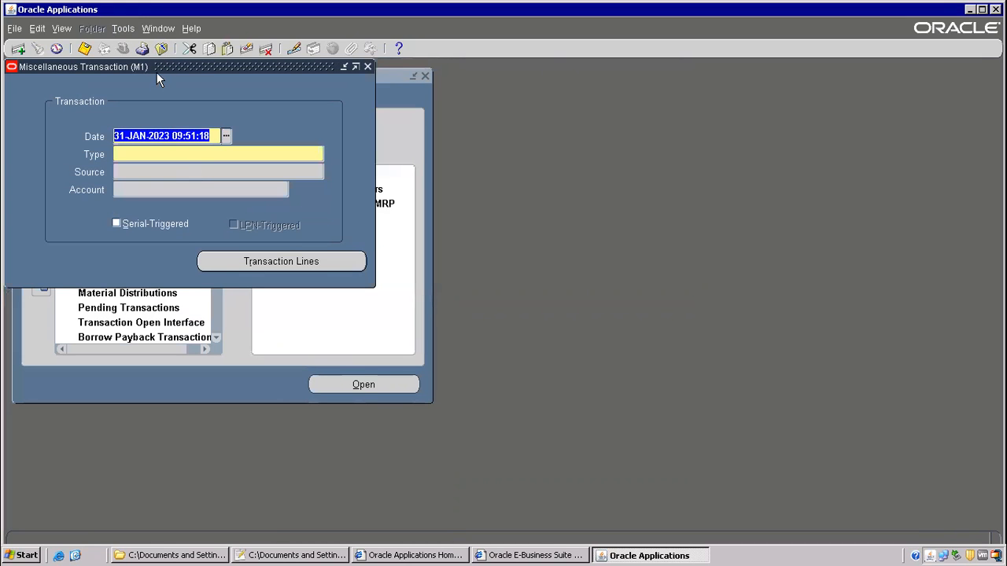
left_click(162, 48)
- Scroll the Navigator function list back to Transactions > Miscellaneous Transaction
left_click_drag(220, 175, 218, 253)
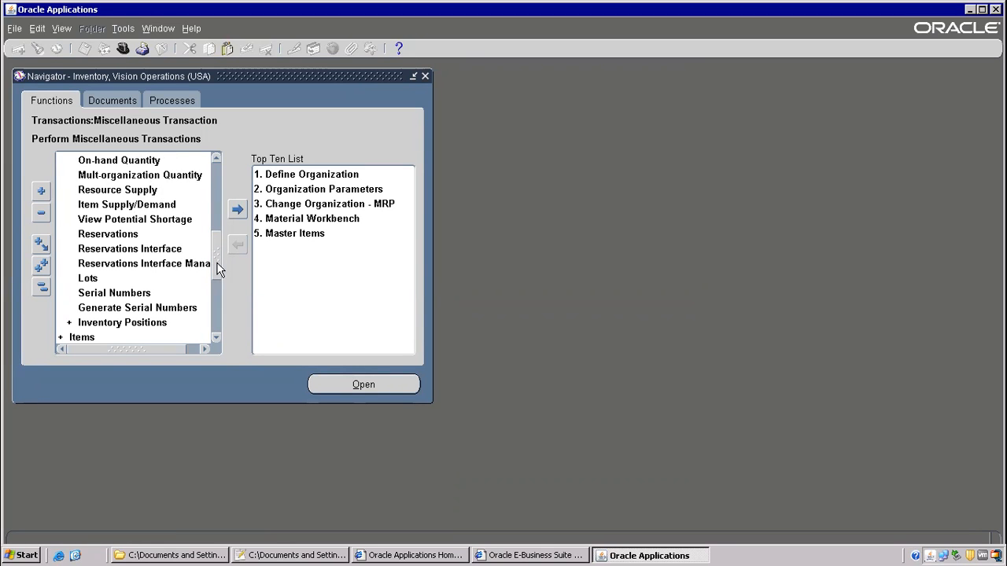
left_click_drag(219, 269, 216, 164)
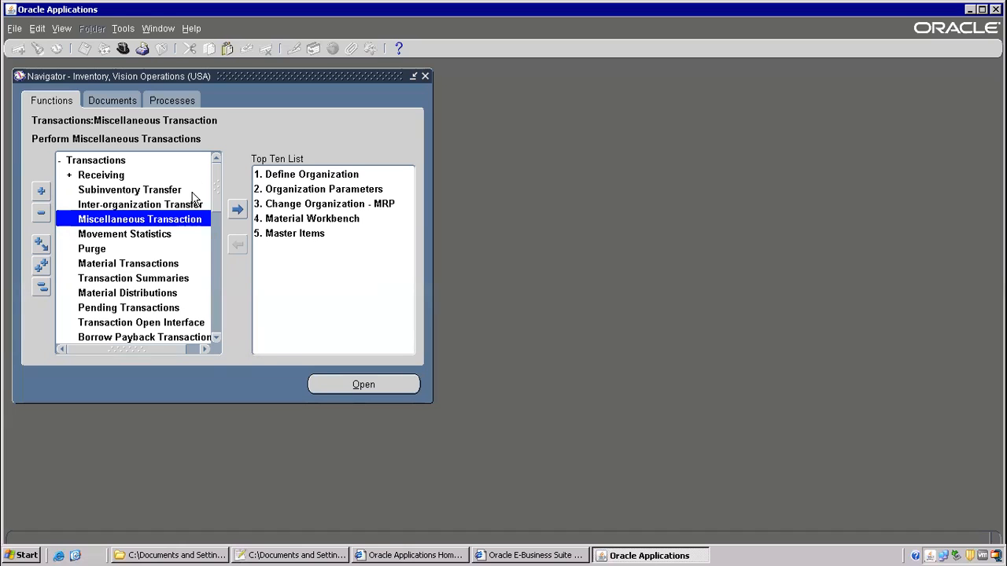
scroll(215, 218, "down", 5)
scroll(214, 218, "up", 5)
- Collapse the Navigator, reopen Miscellaneous Transaction, and open its Form Personalizations
key("alt+t")
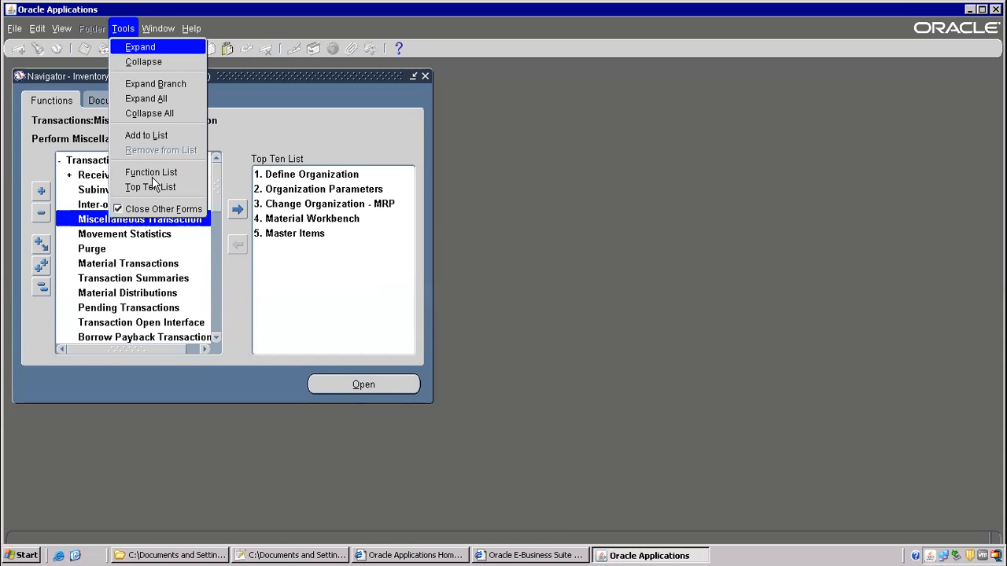
key("l")
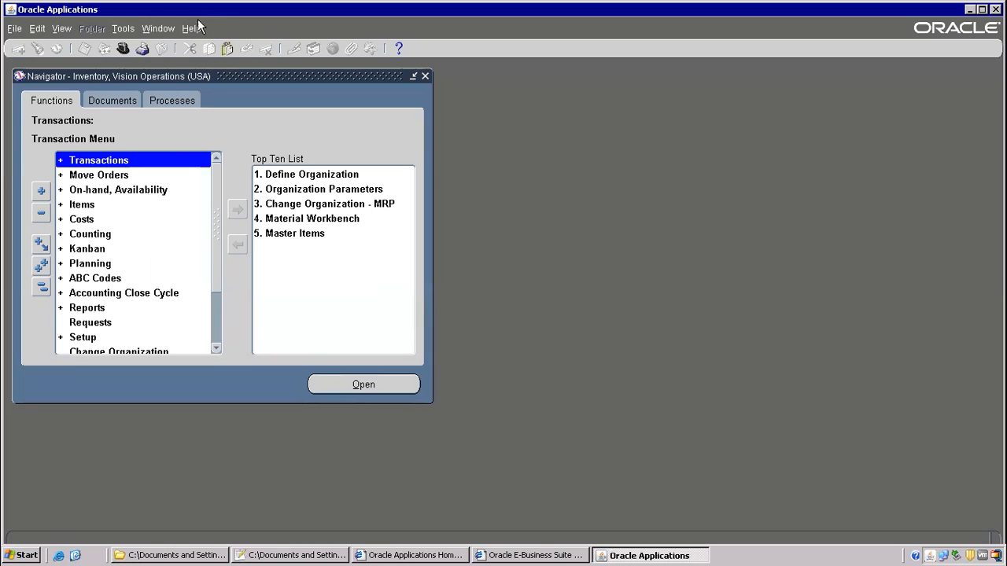
left_click(195, 29)
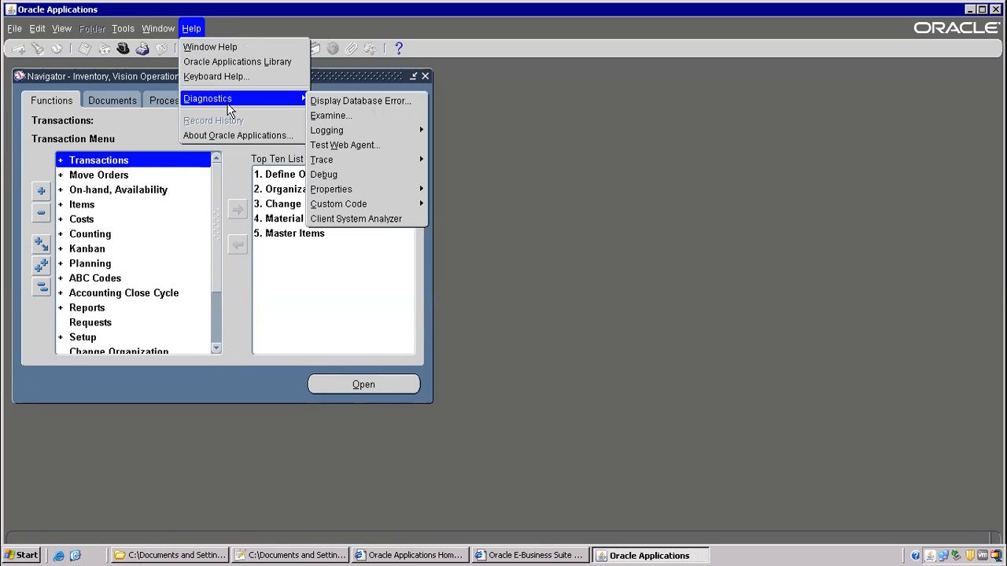
double_click(110, 165)
double_click(122, 220)
left_click(191, 28)
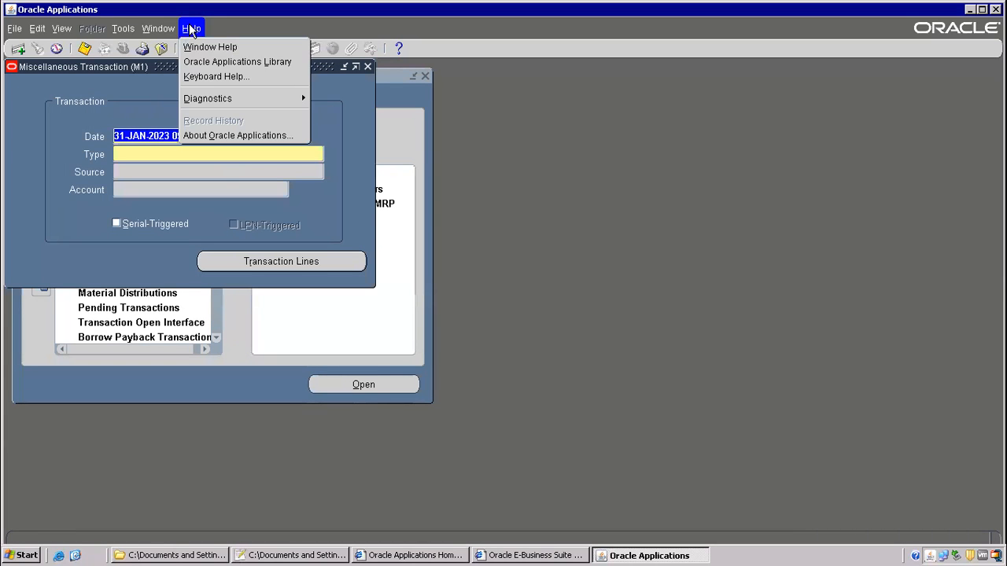
mouse_move(224, 99)
mouse_move(362, 204)
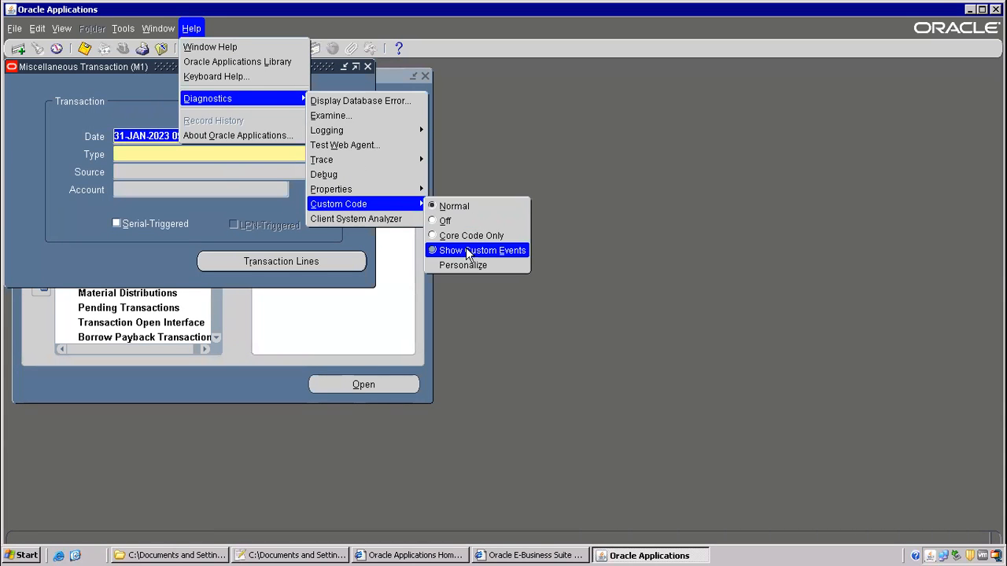
left_click(456, 265)
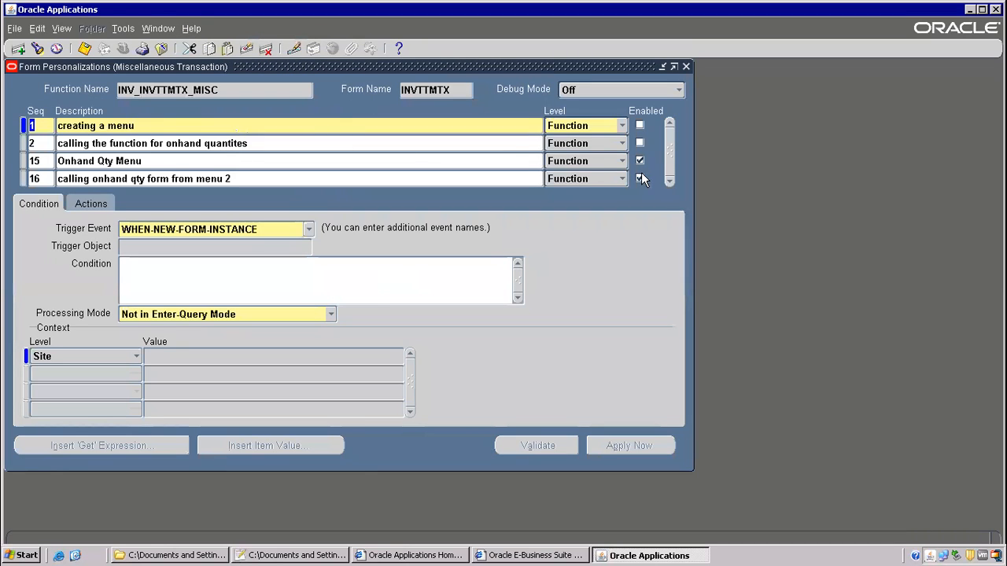
- Disable rules 15 and 16, delete all four rules, save, and close personalizations
left_click(639, 161)
left_click(639, 178)
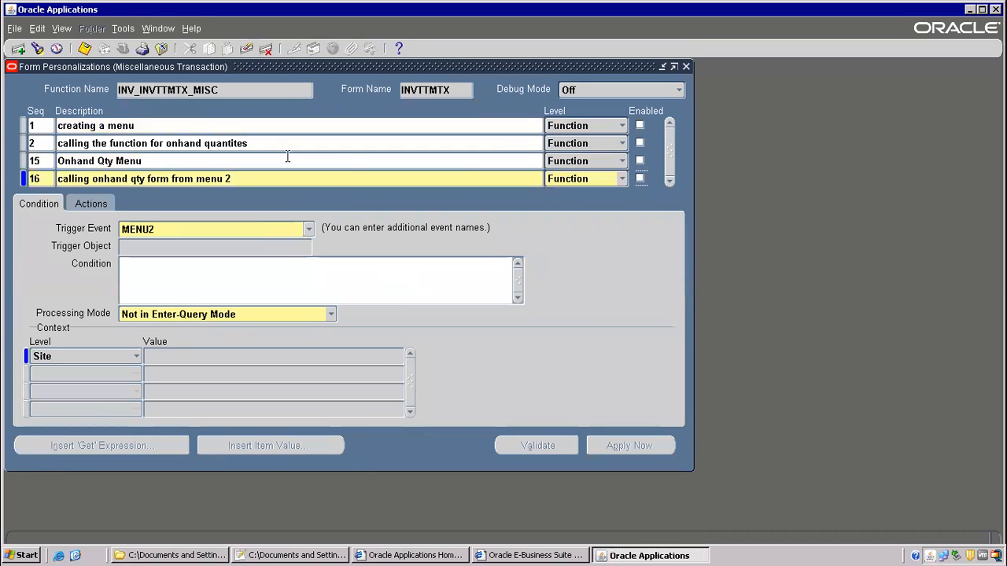
left_click(171, 122)
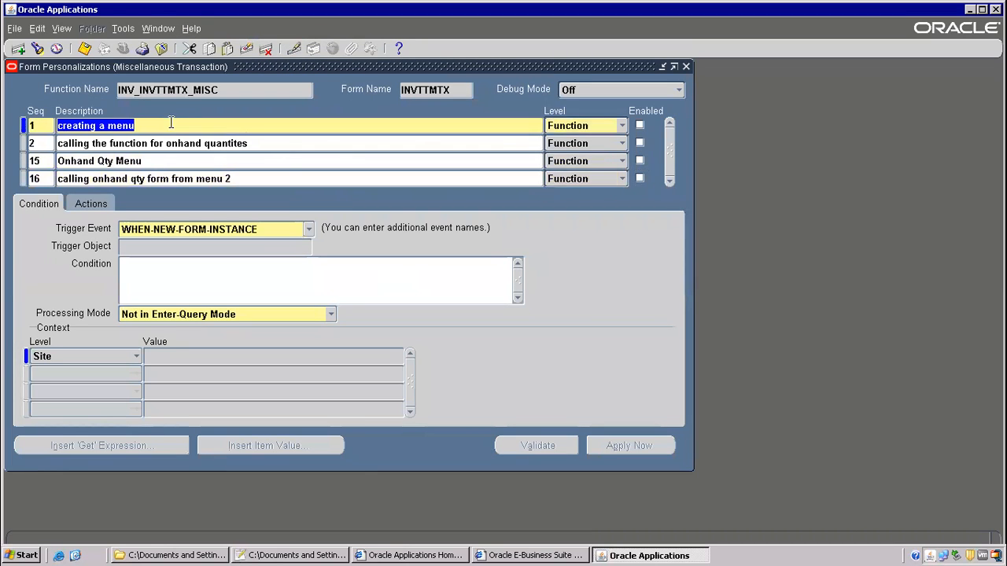
left_click(267, 48)
left_click(267, 49)
left_click(269, 49)
left_click(269, 48)
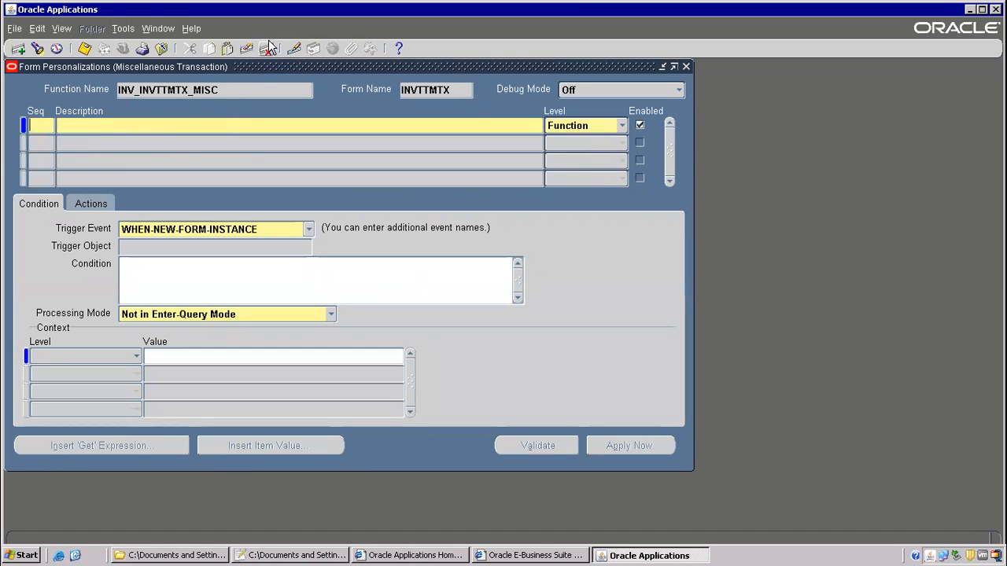
left_click(85, 49)
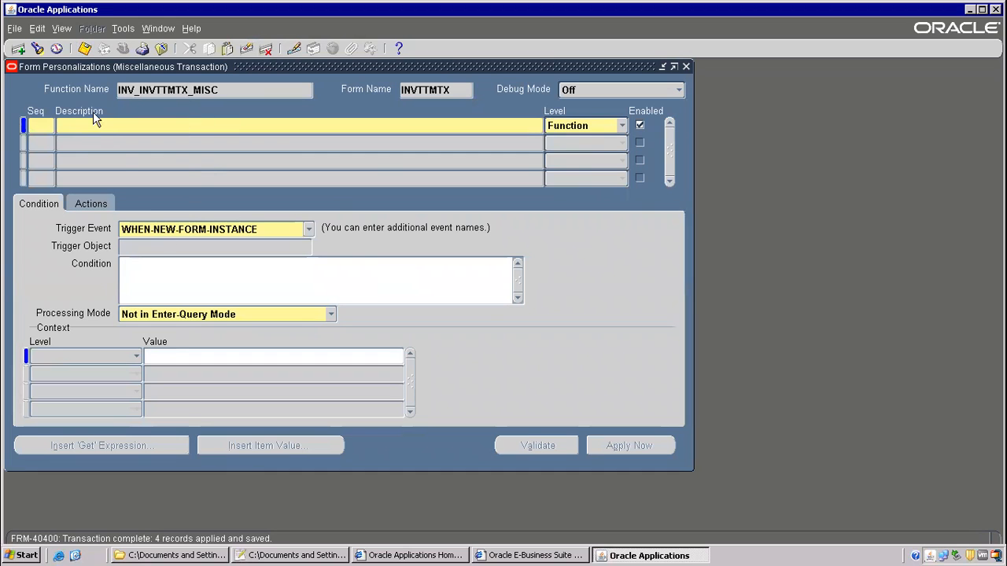
left_click(161, 49)
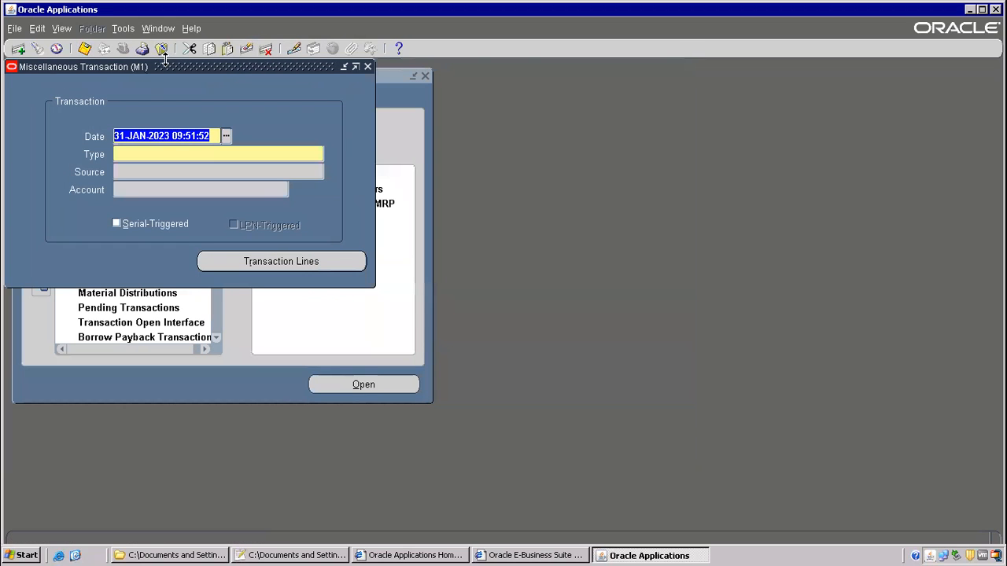
- Close Miscellaneous Transaction and open On-hand Quantity under On-hand, Availability for organization M1
left_click(161, 49)
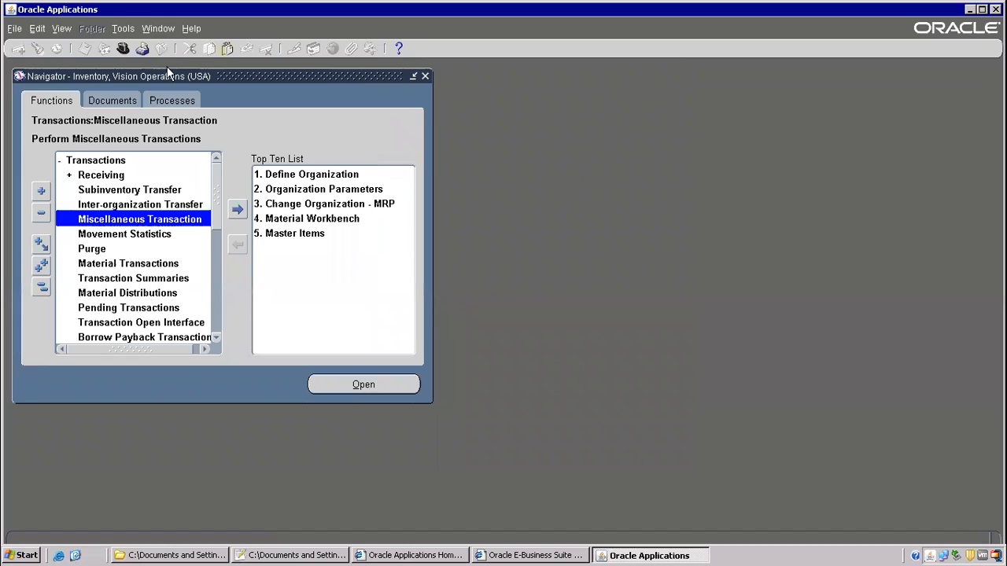
left_click_drag(217, 197, 215, 329)
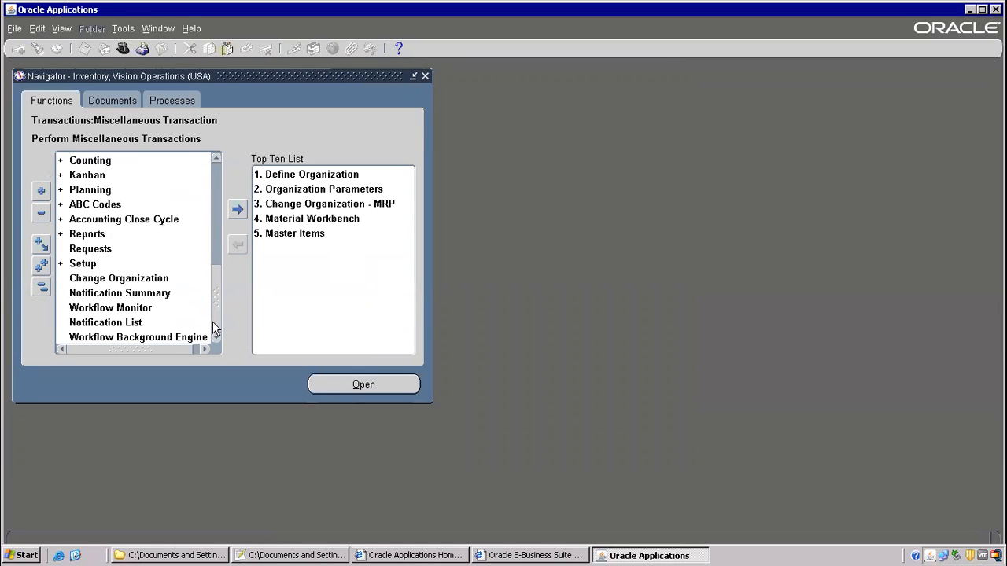
left_click(217, 160)
left_click(217, 160)
left_click(217, 160)
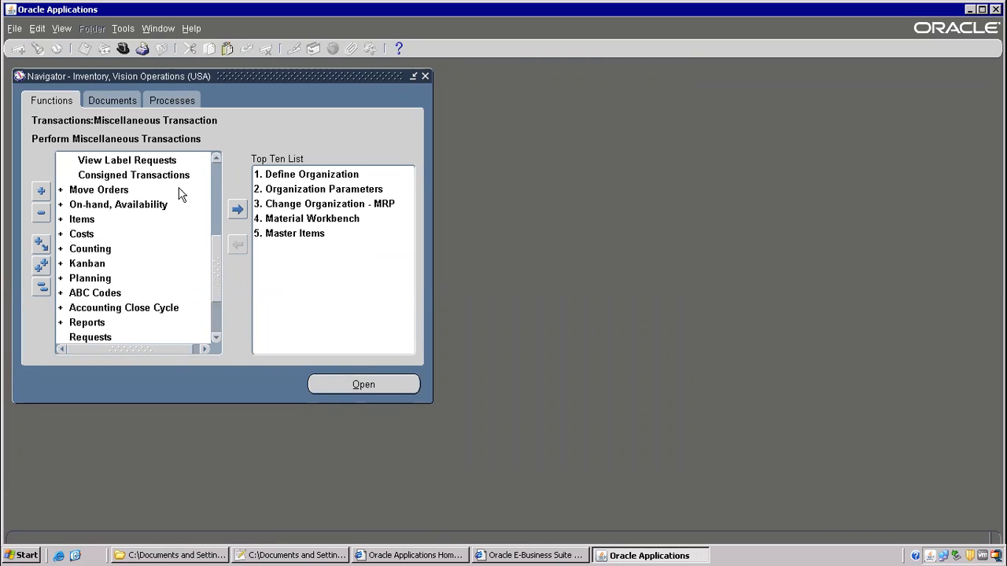
double_click(118, 206)
double_click(132, 338)
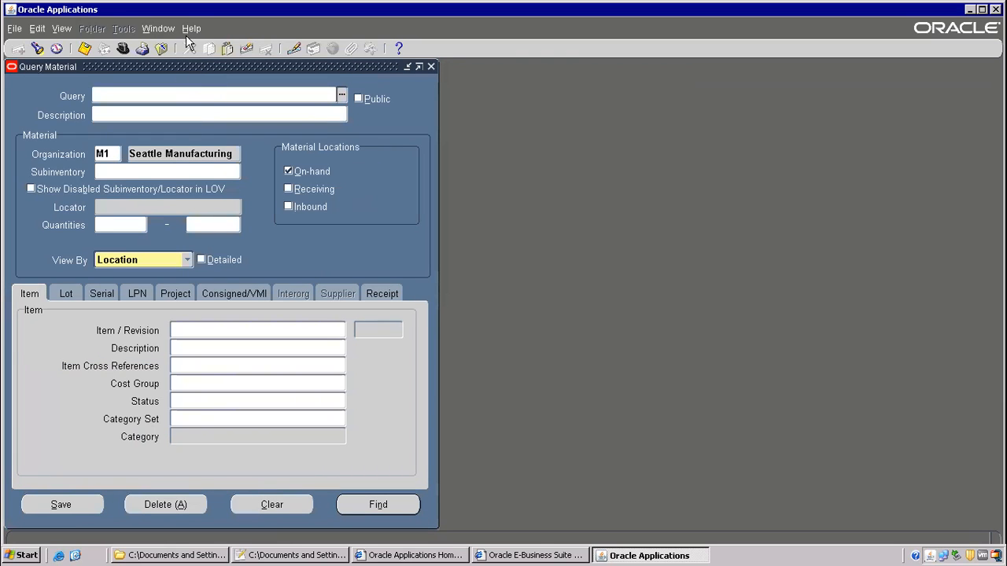
left_click(188, 29)
- Open the Material Workbench personalizations, find no rules, and close them
mouse_move(275, 102)
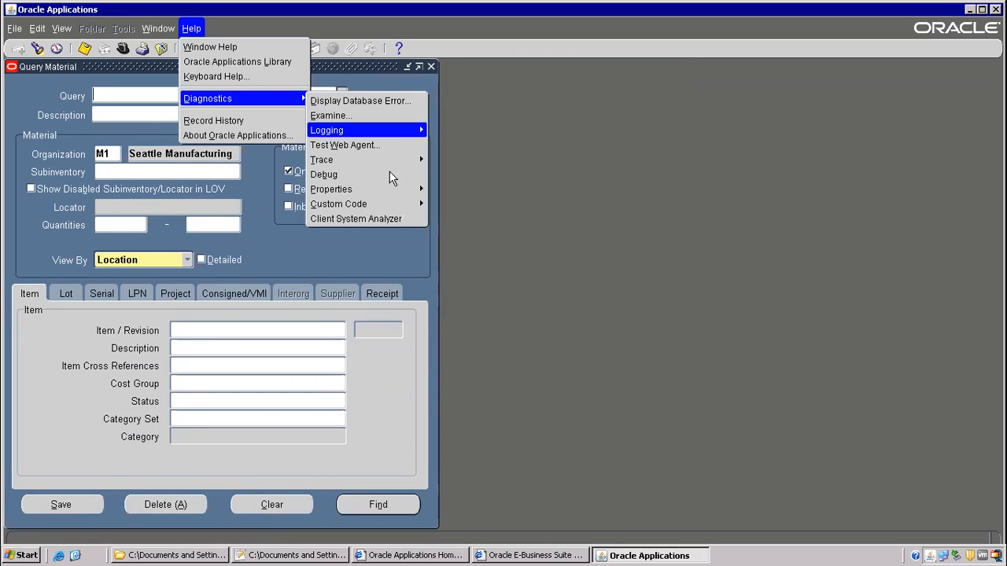
mouse_move(384, 203)
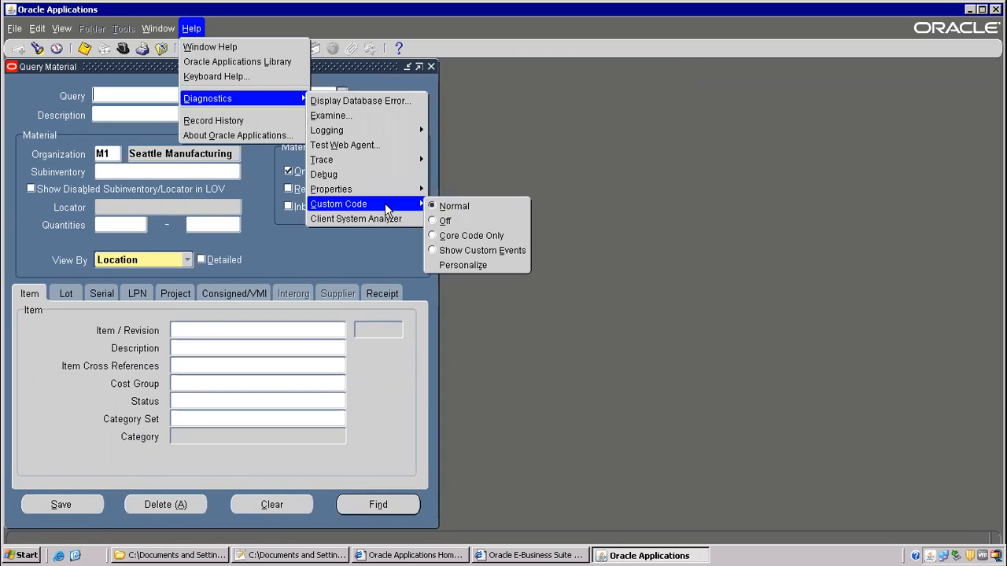
left_click(463, 266)
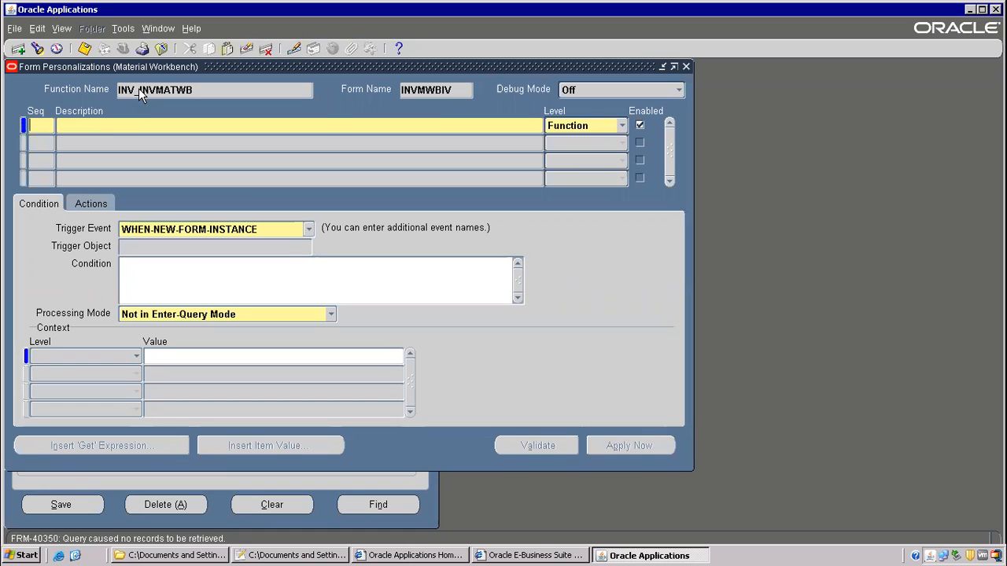
left_click(160, 48)
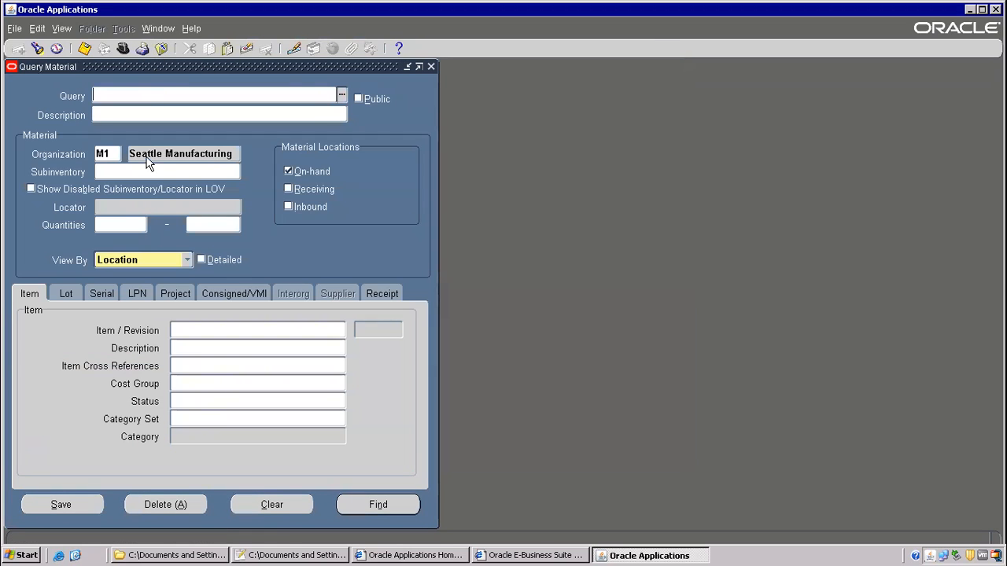
- Look up the form name INVMWBIV in About Oracle Applications
left_click(191, 29)
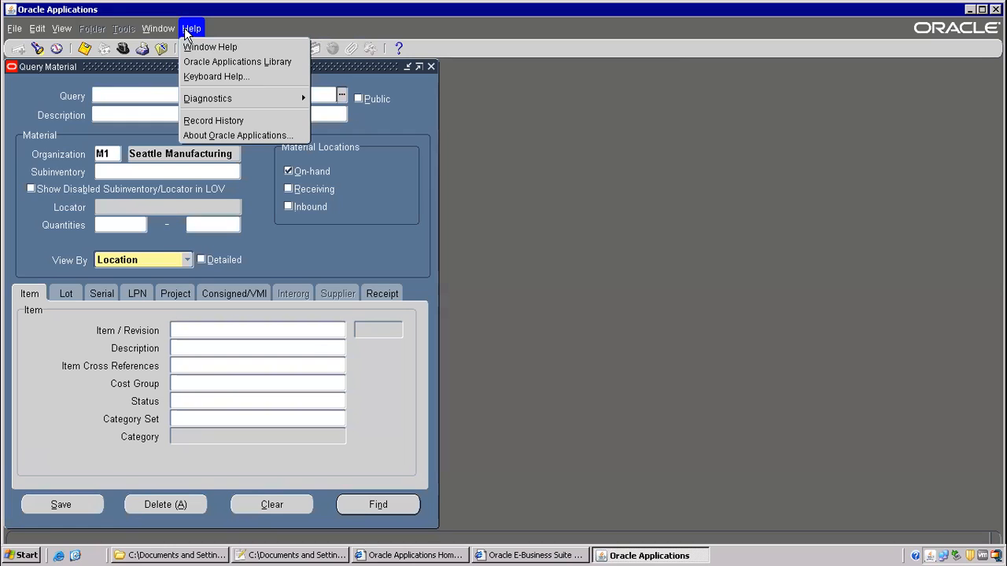
left_click(228, 136)
left_click_drag(703, 189, 688, 386)
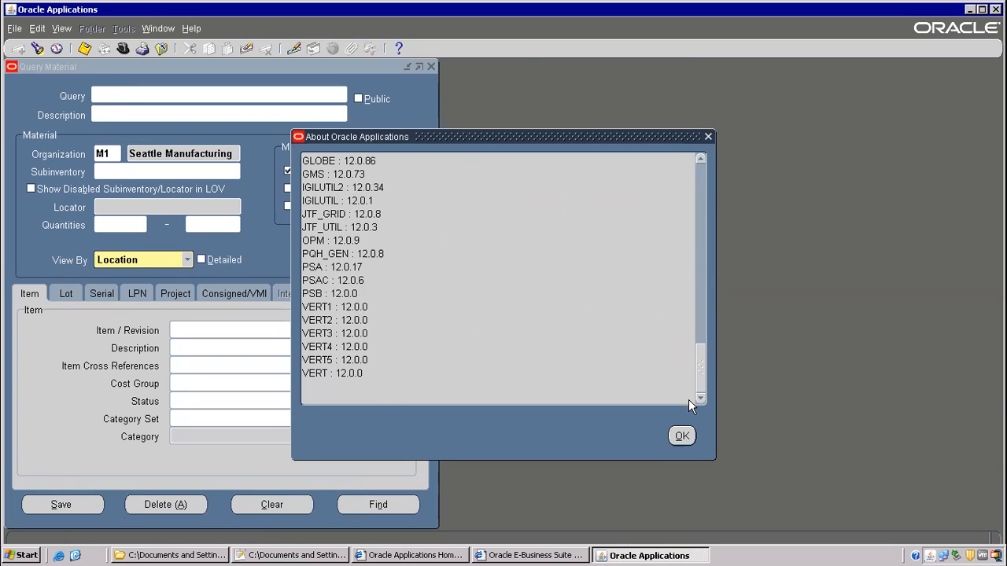
left_click_drag(700, 350, 697, 242)
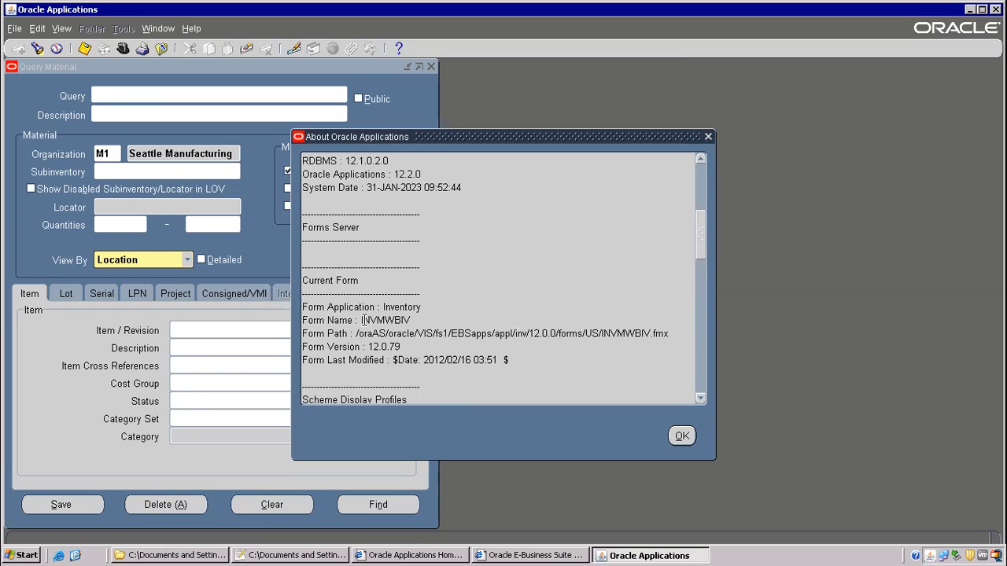
left_click_drag(364, 320, 413, 318)
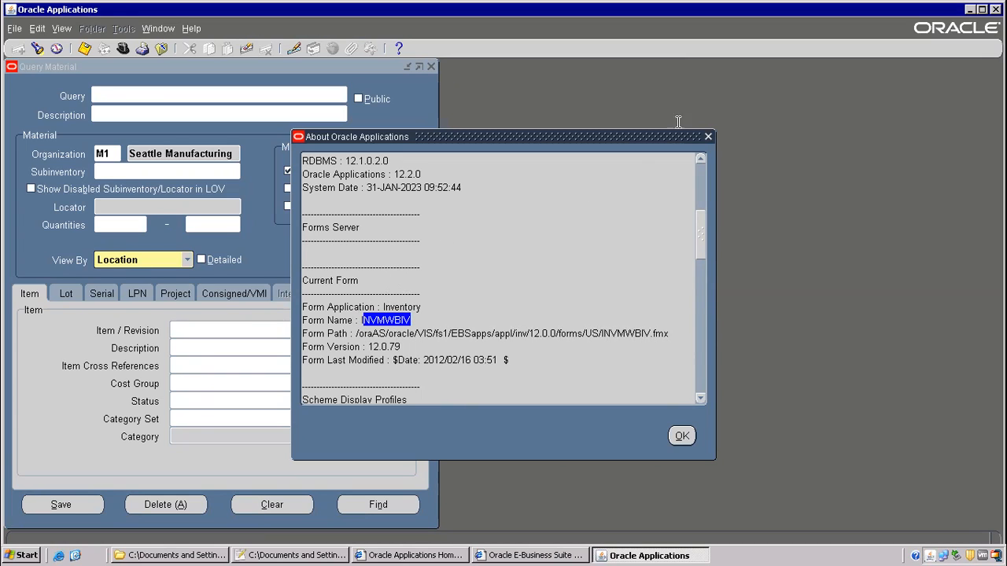
left_click(706, 139)
- Reopen and close the empty Material Workbench personalizations, then close the Query Material form
left_click(192, 28)
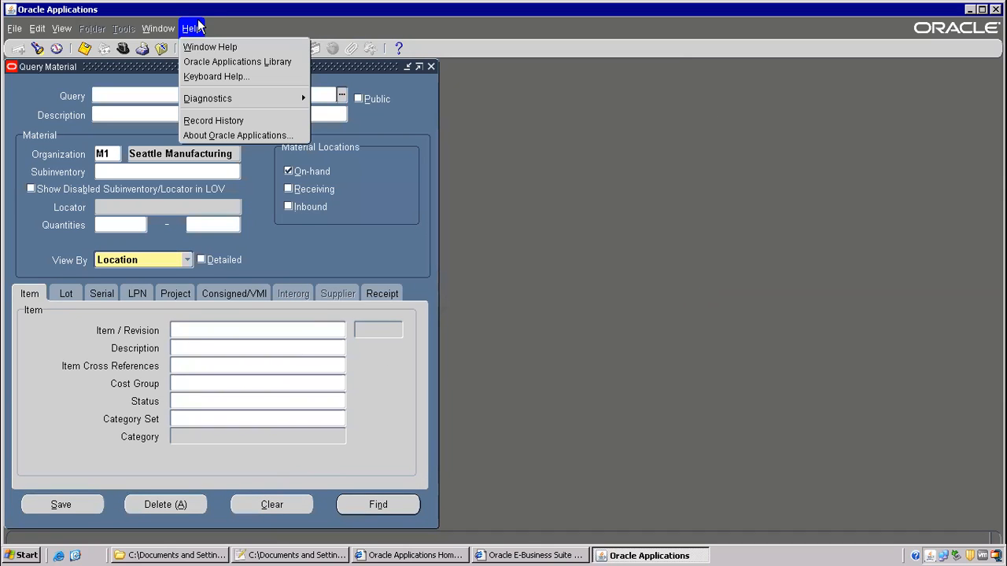
mouse_move(208, 103)
mouse_move(393, 204)
left_click(462, 266)
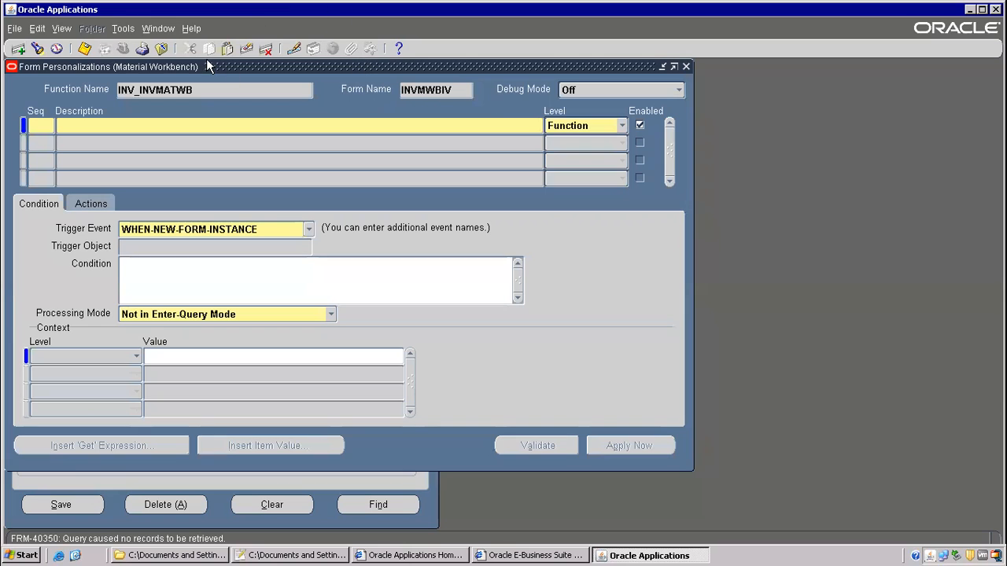
left_click(161, 49)
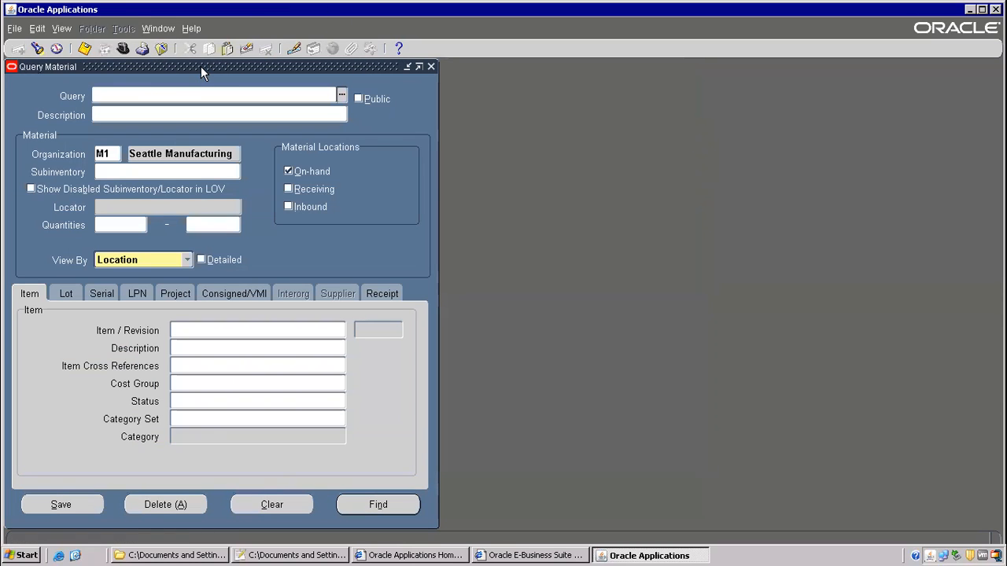
left_click(143, 48)
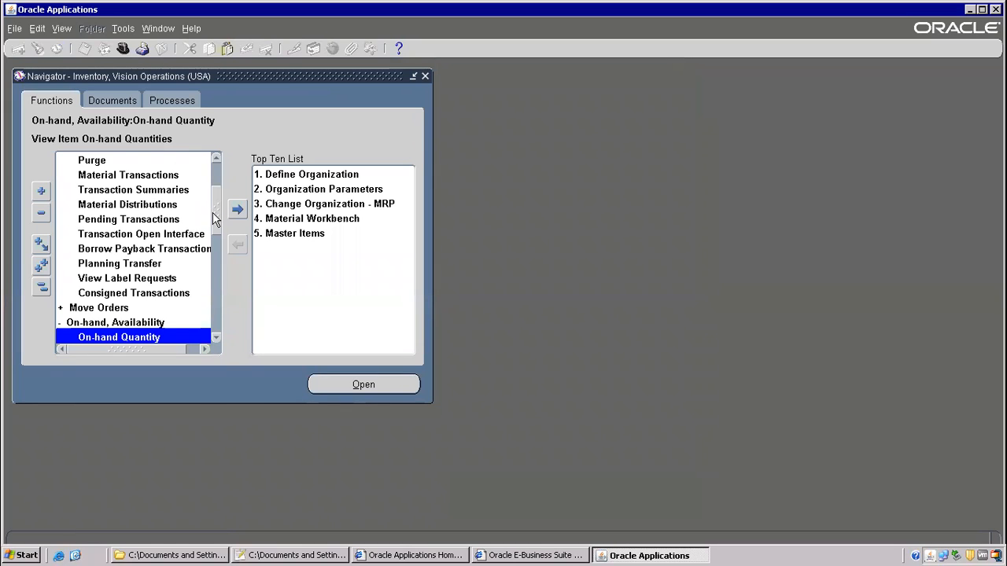
- Open Miscellaneous Transaction and set its type to Miscellaneous receipt
left_click_drag(216, 220, 218, 159)
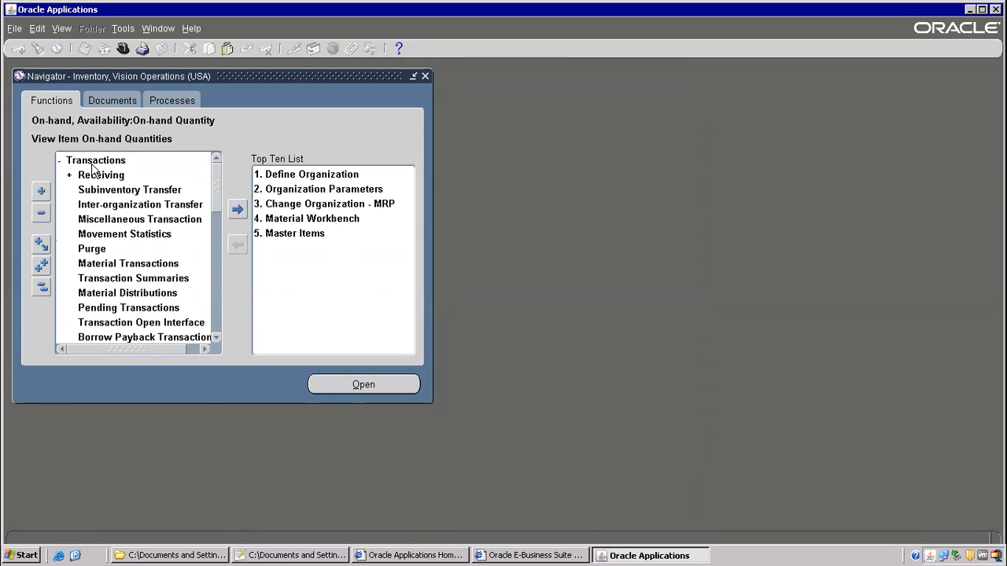
left_click(156, 222)
double_click(154, 220)
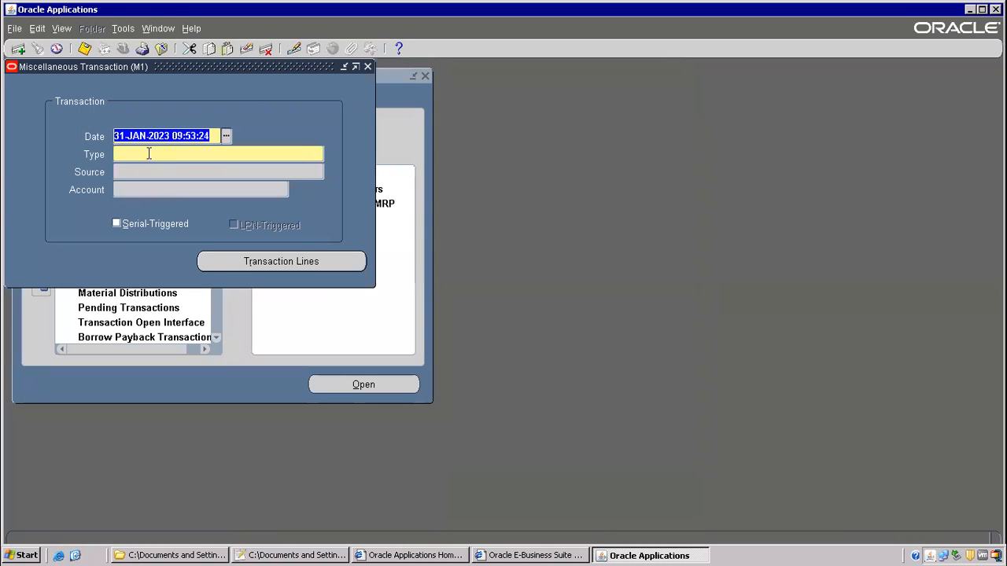
left_click(149, 154)
left_click(124, 28)
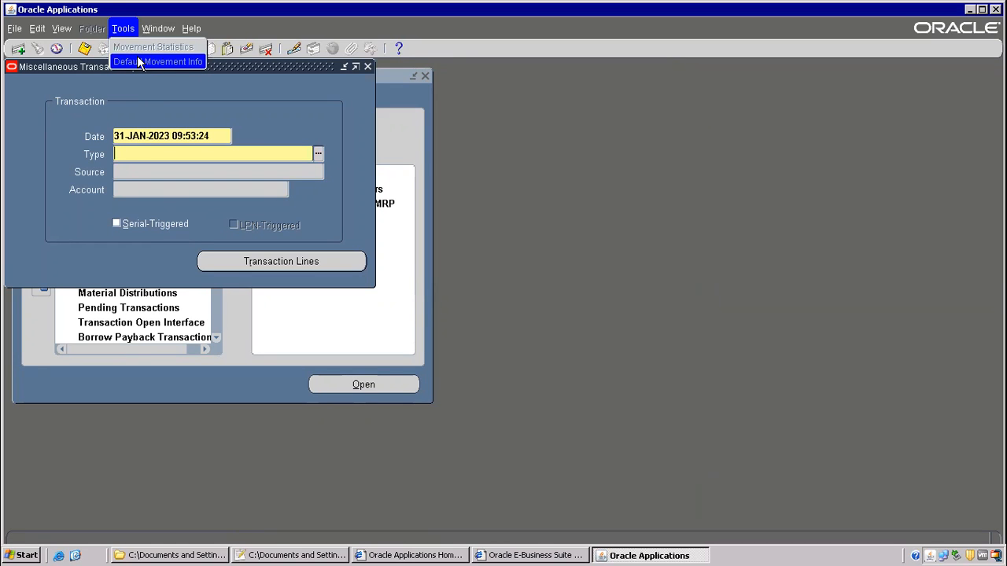
left_click(125, 156)
type("mis")
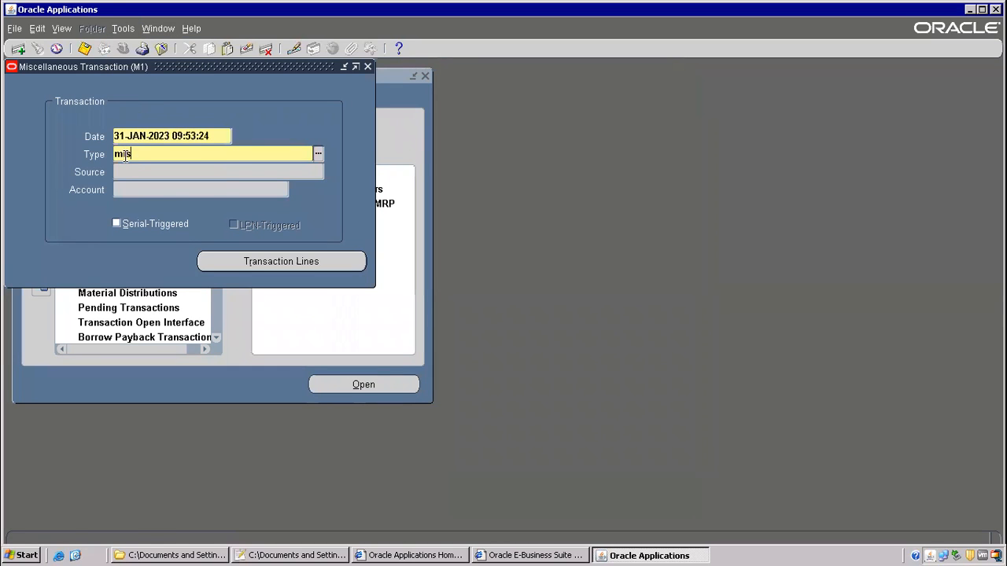
key("Tab")
left_click(193, 284)
double_click(194, 284)
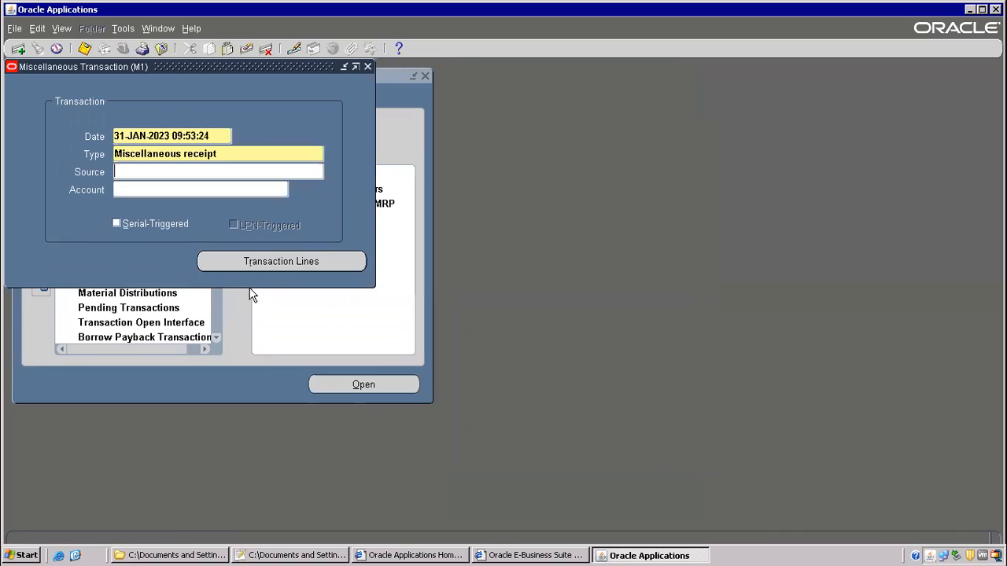
- Enter item LAPTOP on the first transaction line, glancing at the Notepad++ notes
left_click(270, 260)
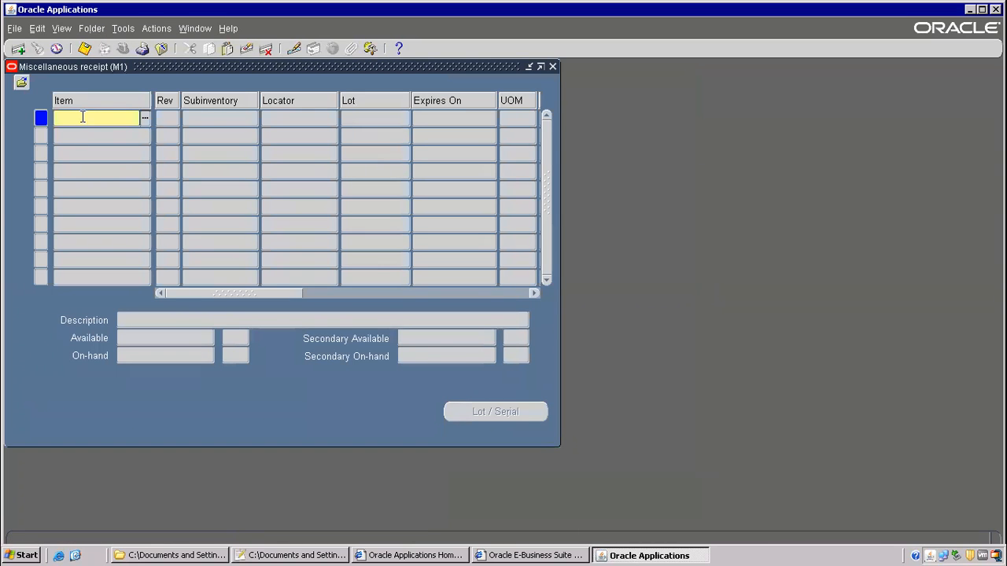
type("APTOP")
key("Tab")
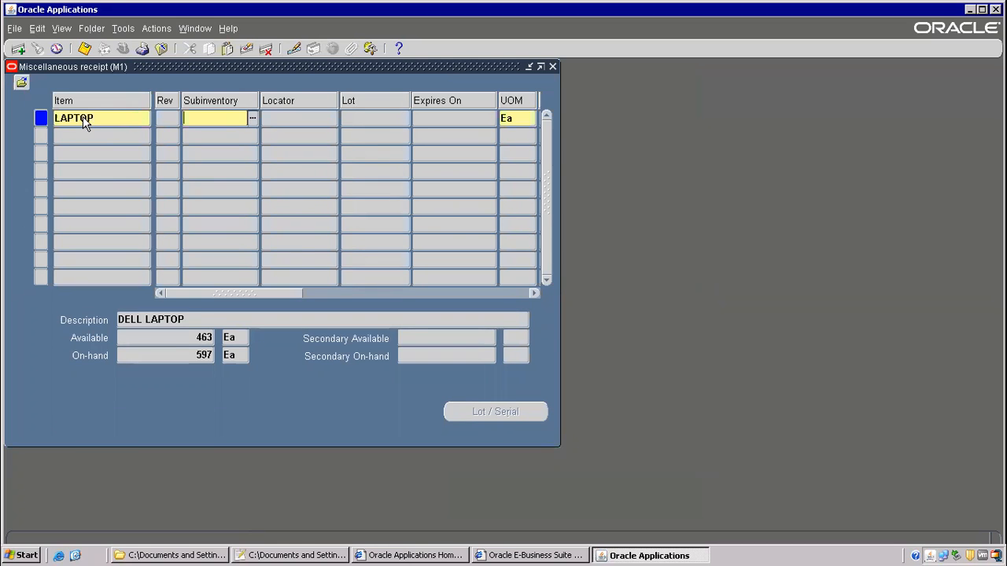
left_click(297, 554)
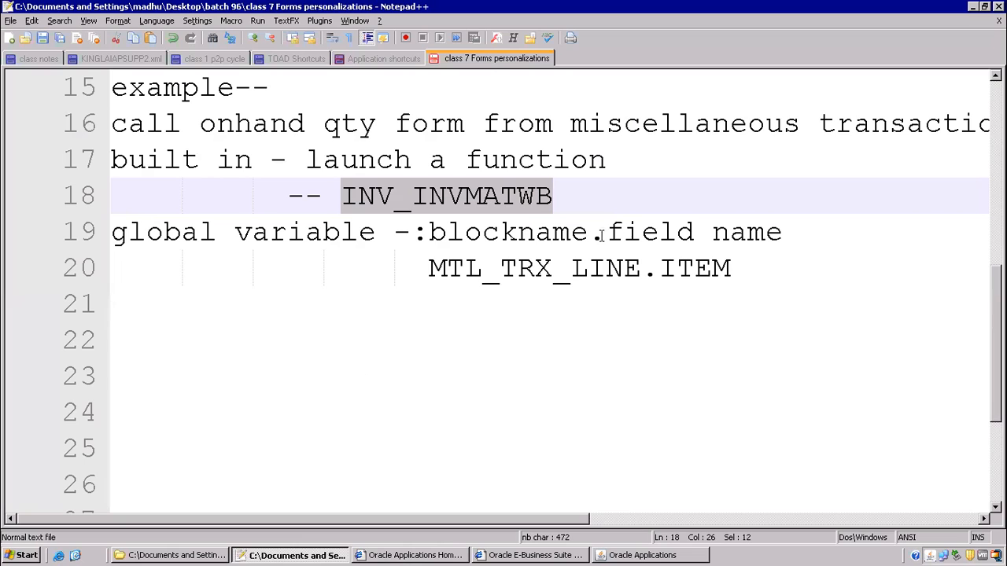
key("alt+Tab")
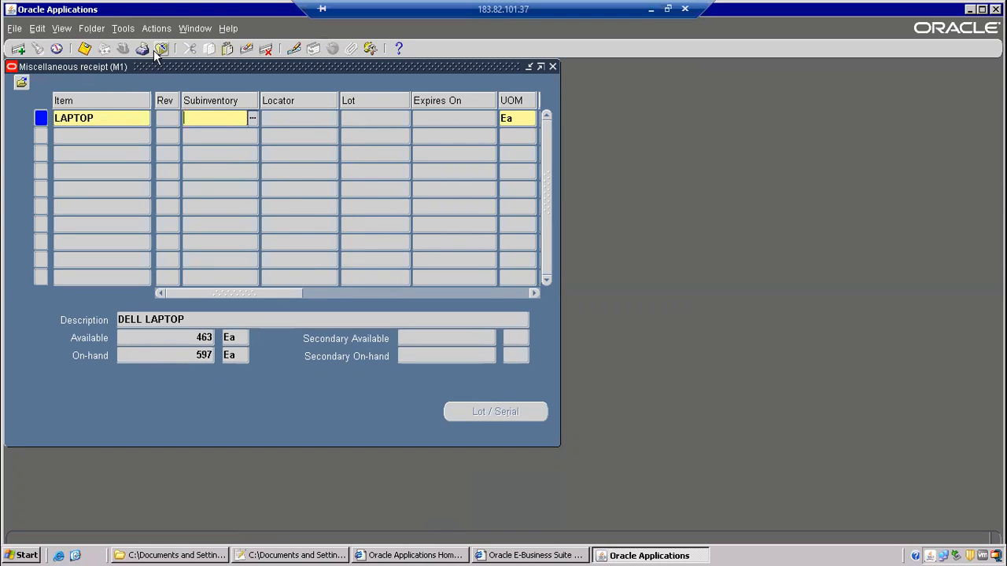
- Open Form Personalizations for the Miscellaneous Transaction form via Help > Diagnostics > Custom Code
left_click(224, 28)
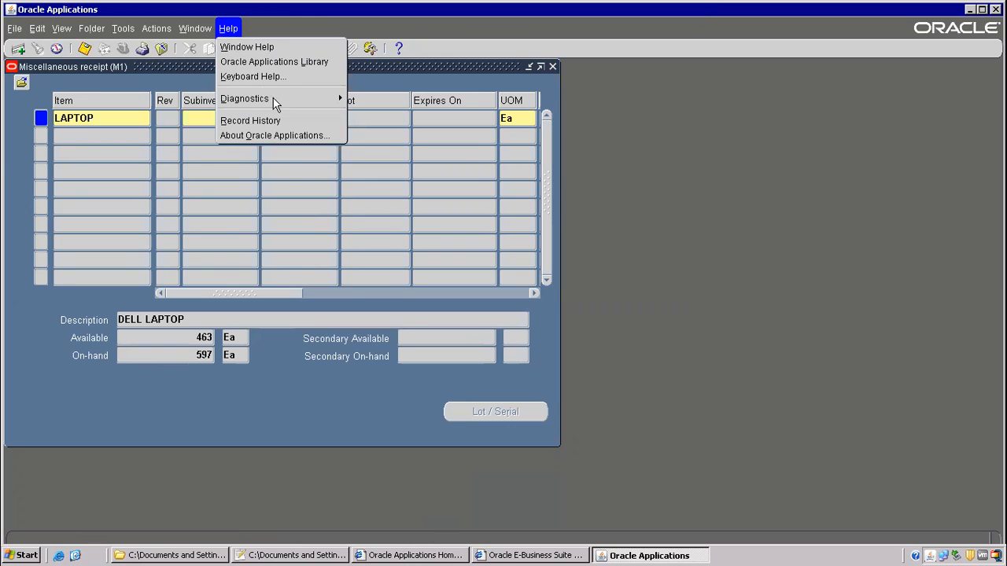
mouse_move(275, 101)
mouse_move(418, 205)
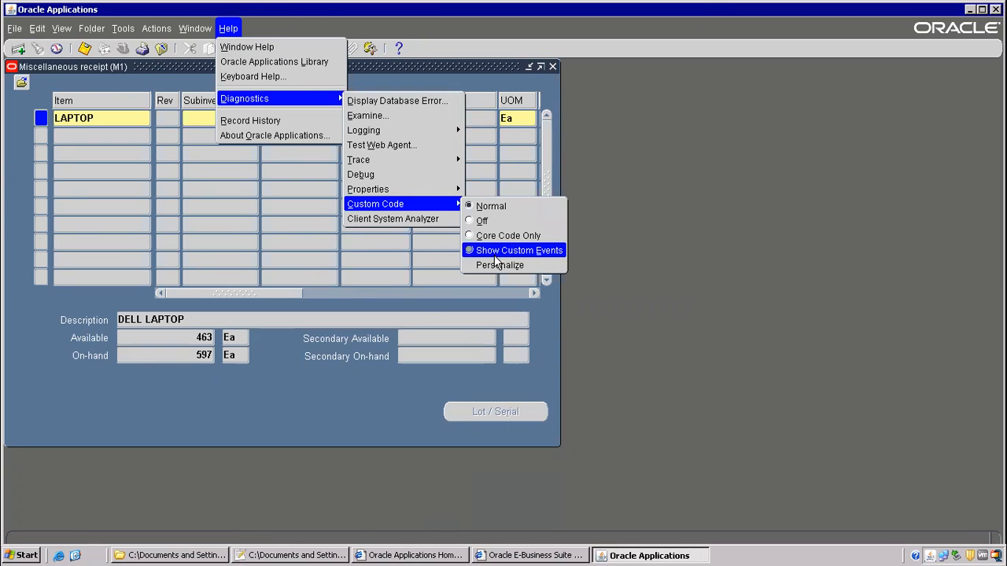
left_click(499, 265)
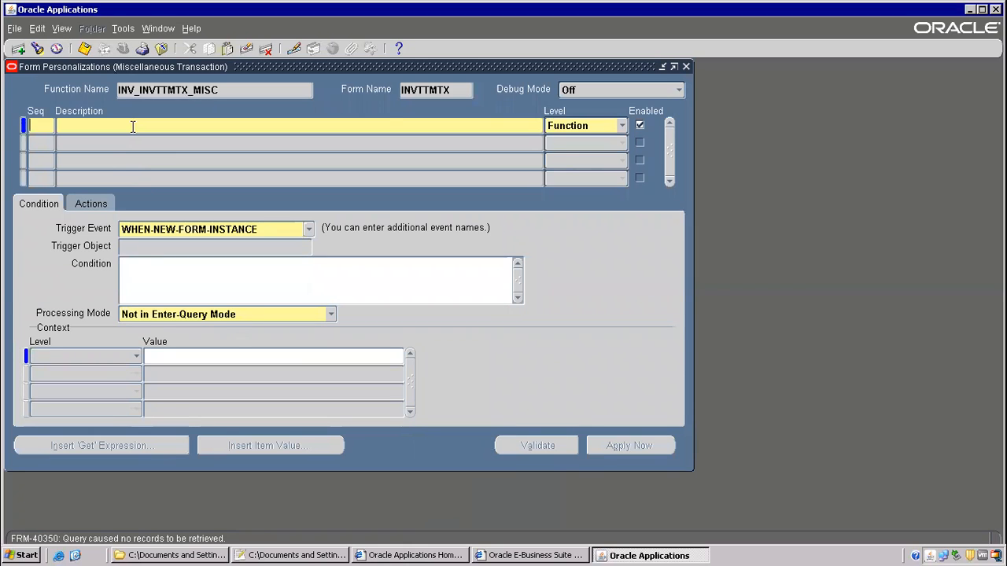
- Add rule Seq 1 'Create Menu' and start its action Seq 1
type("1")
left_click(133, 126)
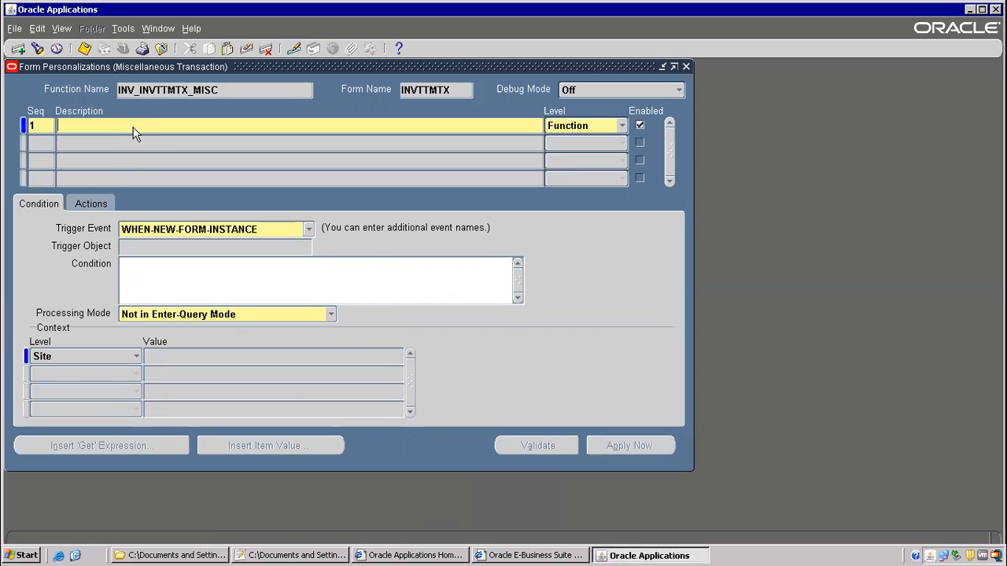
type("Create Menu")
left_click(91, 204)
type("1")
key("Tab")
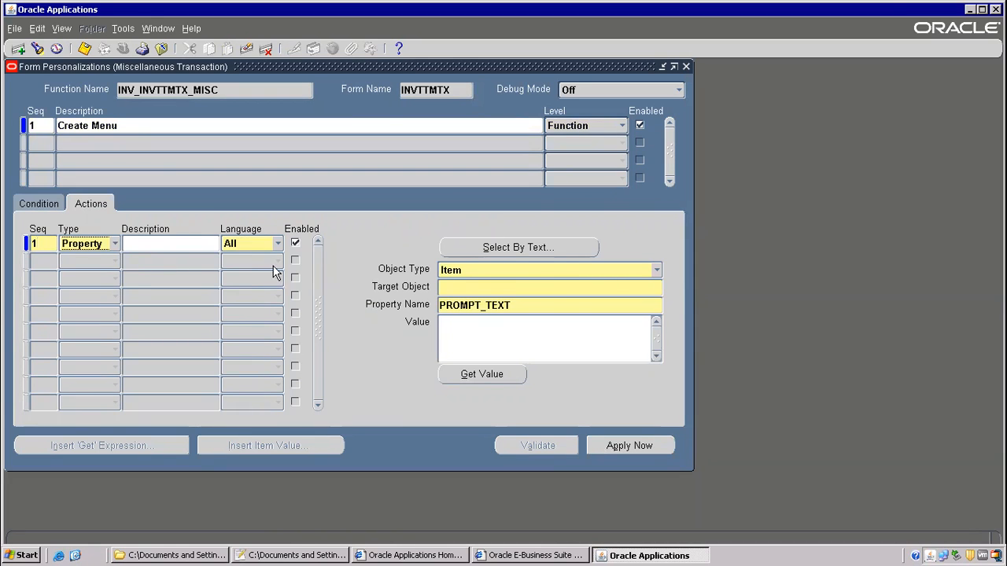
- Make the action type Menu with MENU1 as the menu entry
left_click(114, 244)
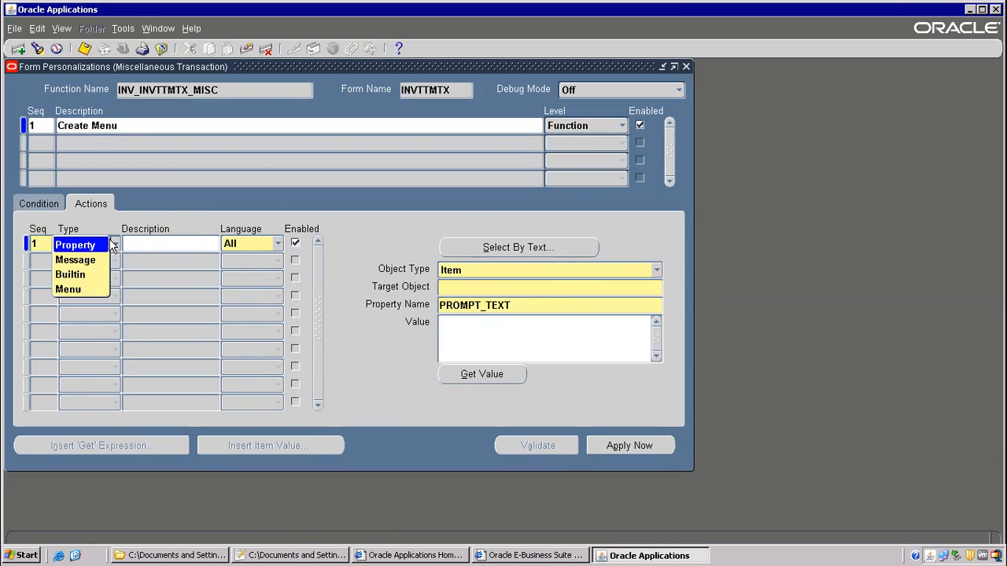
left_click(72, 290)
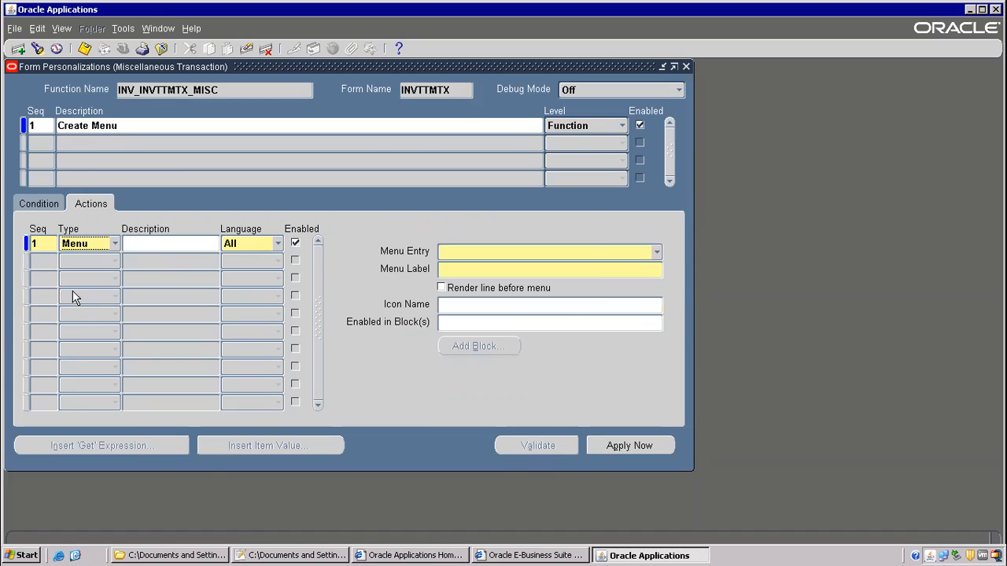
left_click(658, 252)
left_click_drag(644, 246, 643, 148)
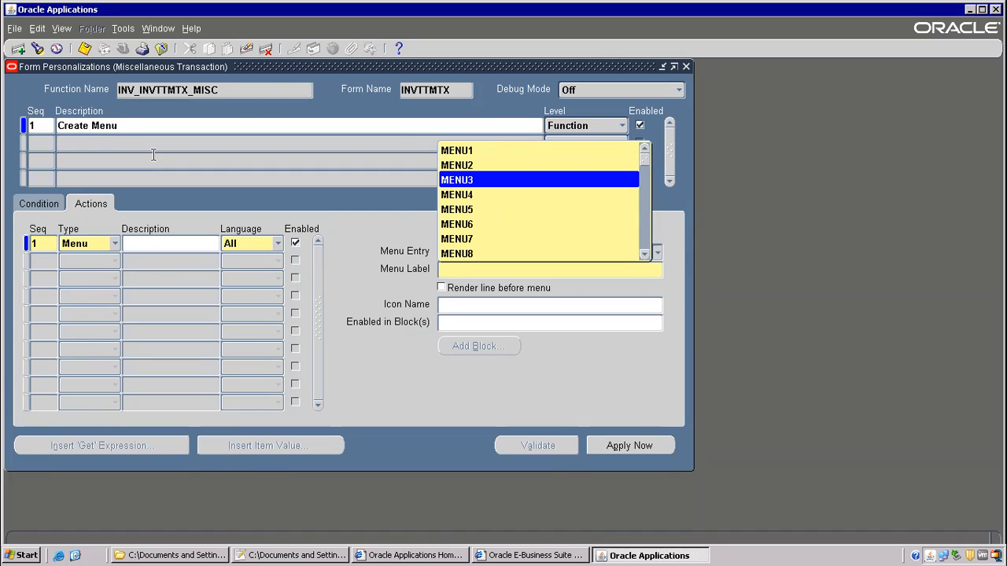
left_click(467, 150)
left_click(656, 252)
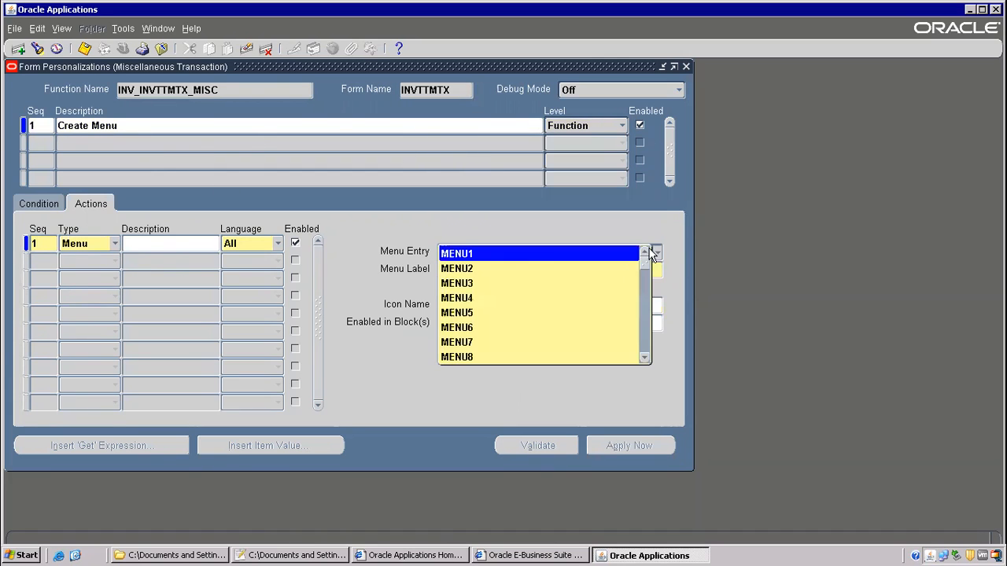
left_click(457, 254)
- Label the menu 'Call onhand qty to check stock', save, and close personalizations
left_click(486, 269)
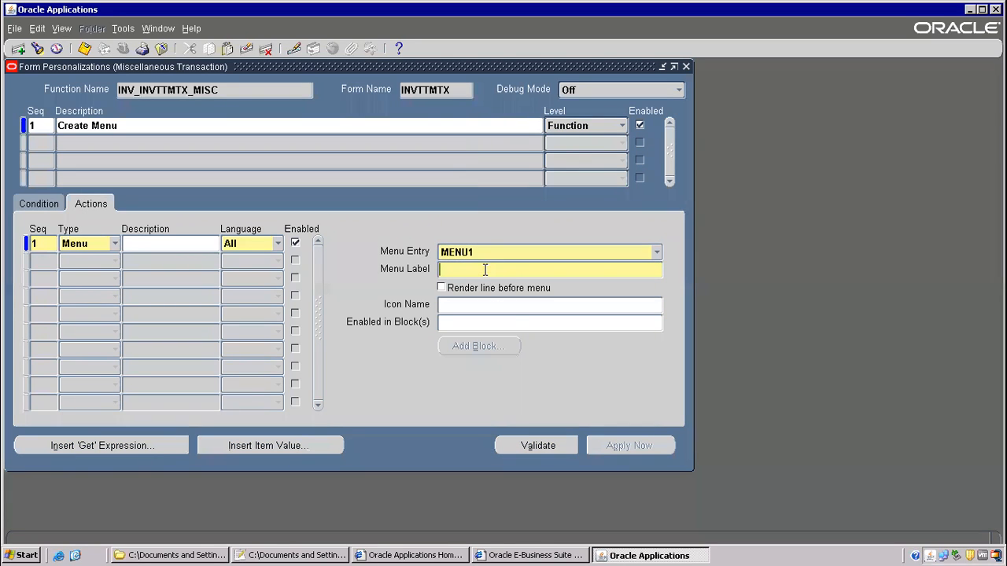
type("Call onhand qty to check stokc")
key("BackSpace")
type("ck")
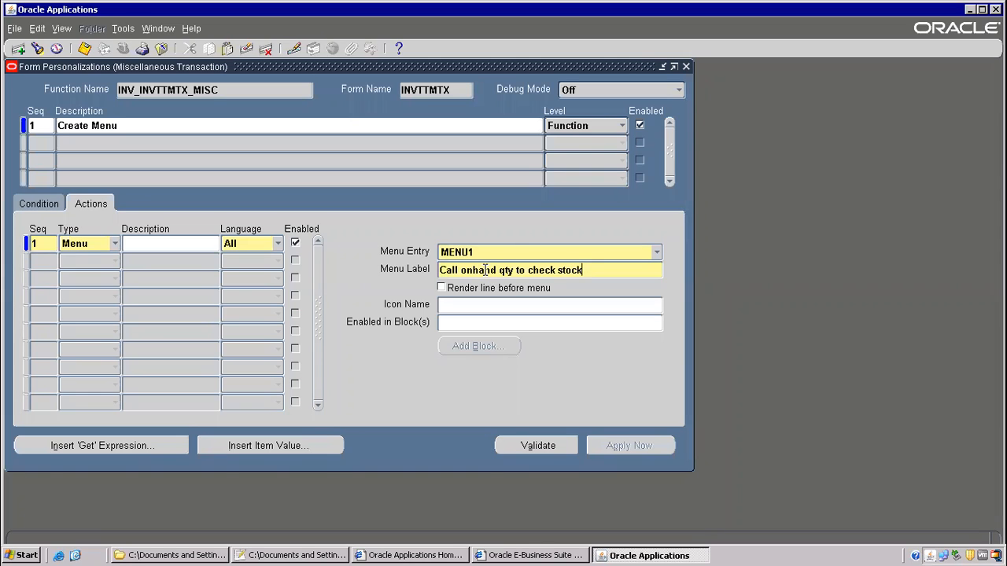
left_click(88, 49)
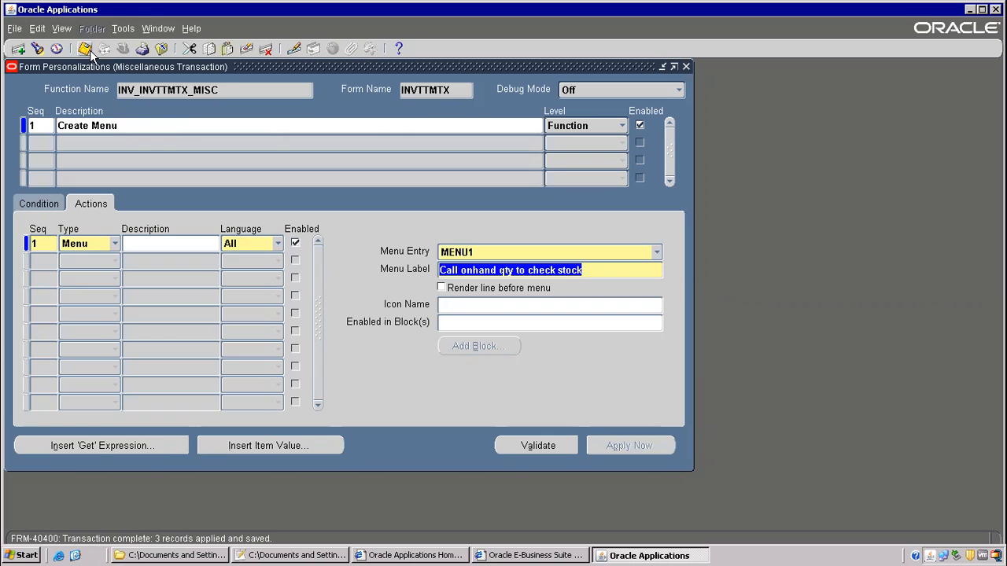
left_click(86, 50)
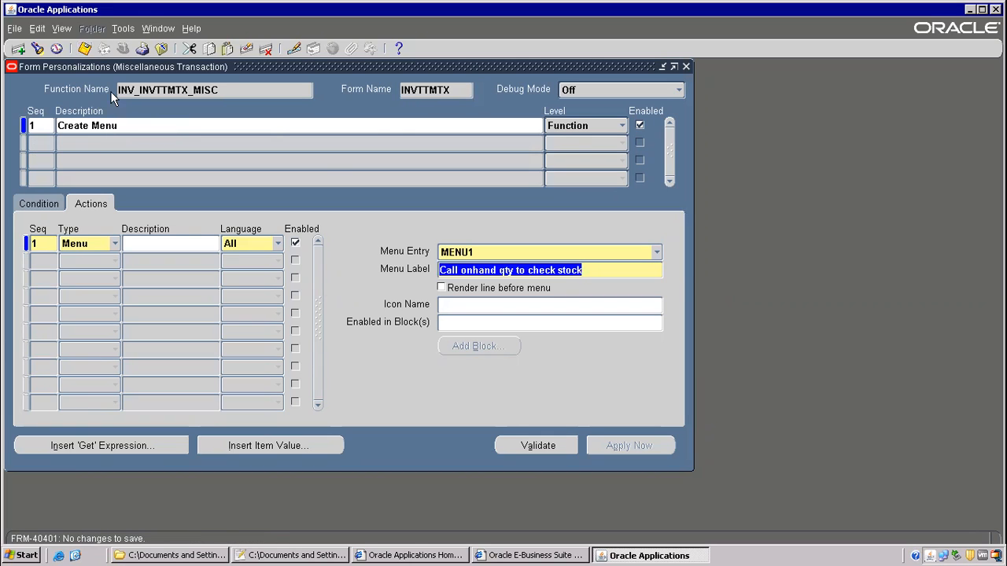
left_click(162, 50)
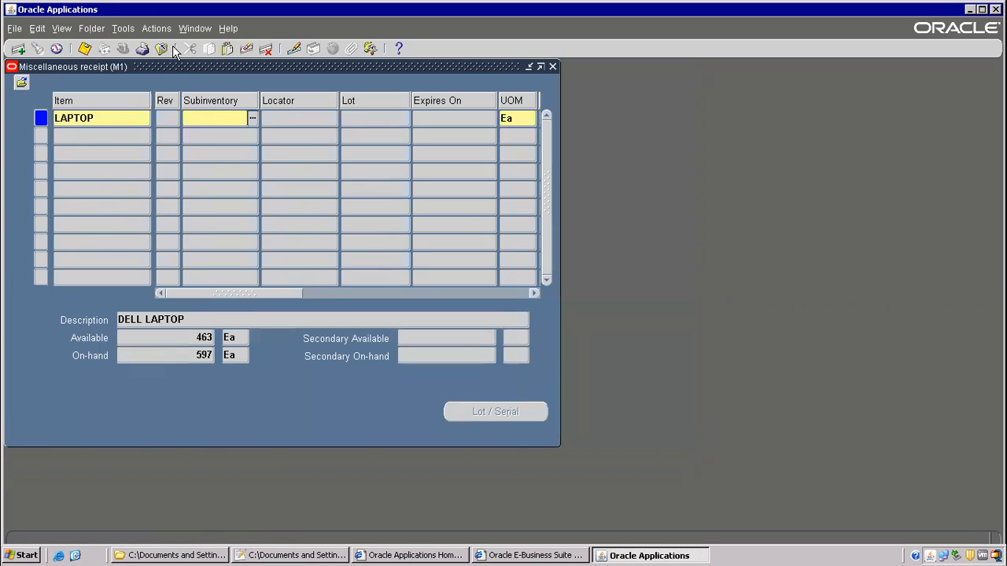
- Close the receipt form without saving and reopen Miscellaneous Transaction to load the personalization
left_click(157, 29)
mouse_move(120, 29)
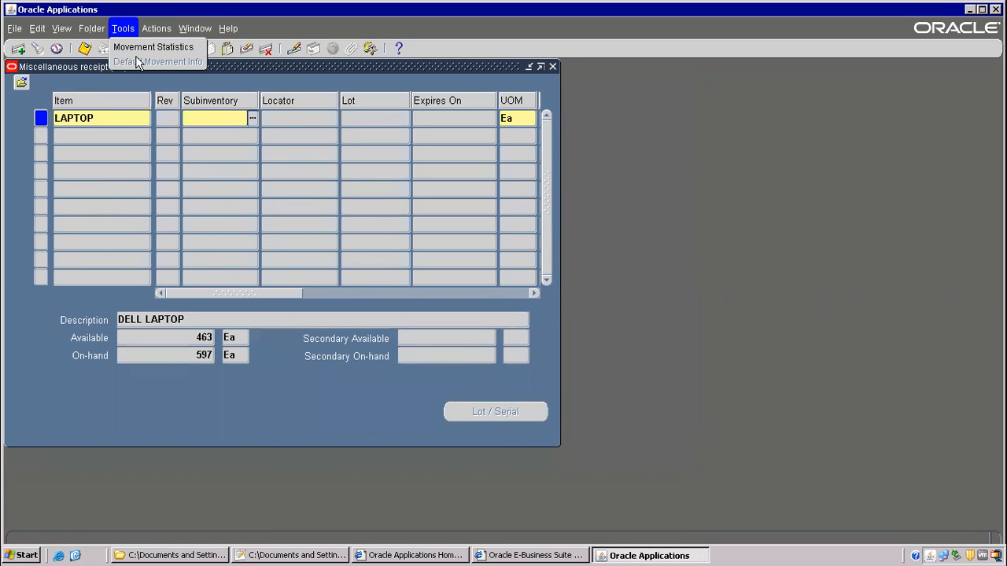
left_click(246, 76)
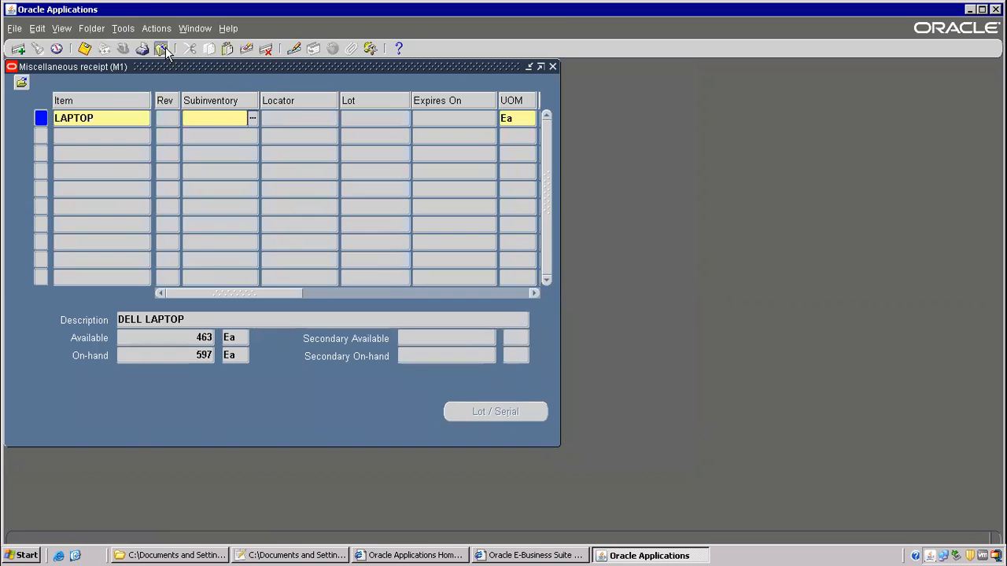
left_click(162, 49)
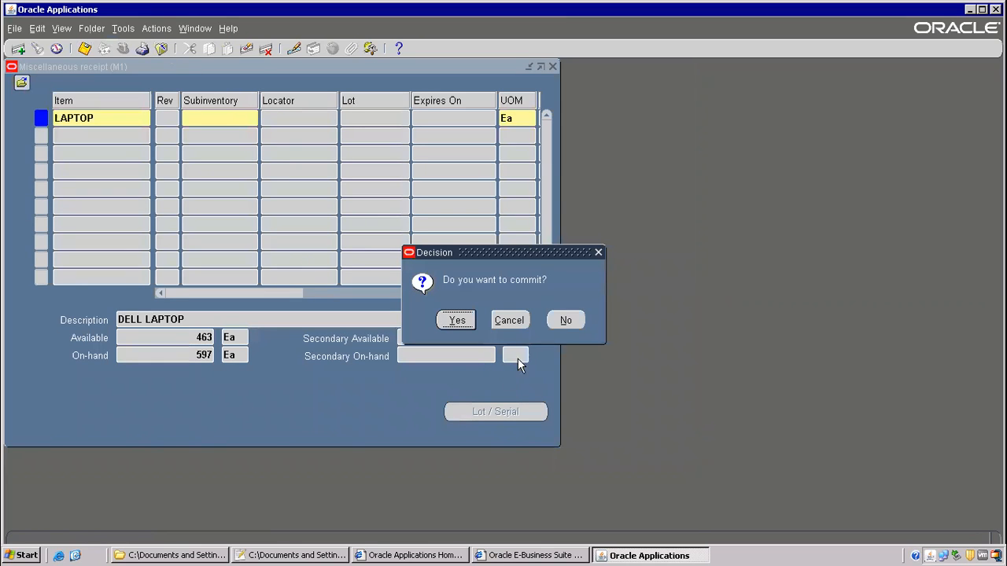
left_click(568, 319)
double_click(102, 218)
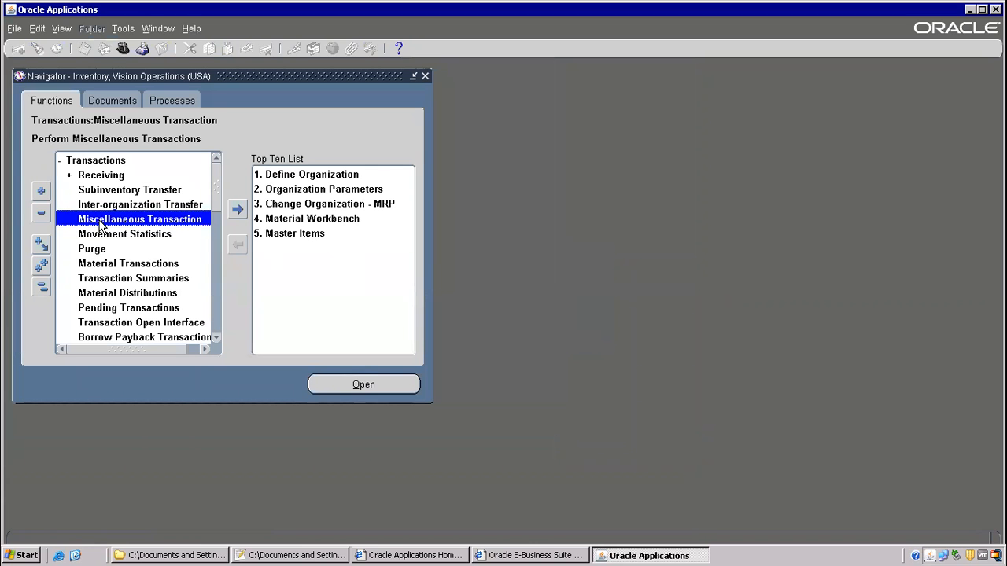
- Repeatedly try Tools > Call onhand qty to check stock, then close the form
left_click(122, 29)
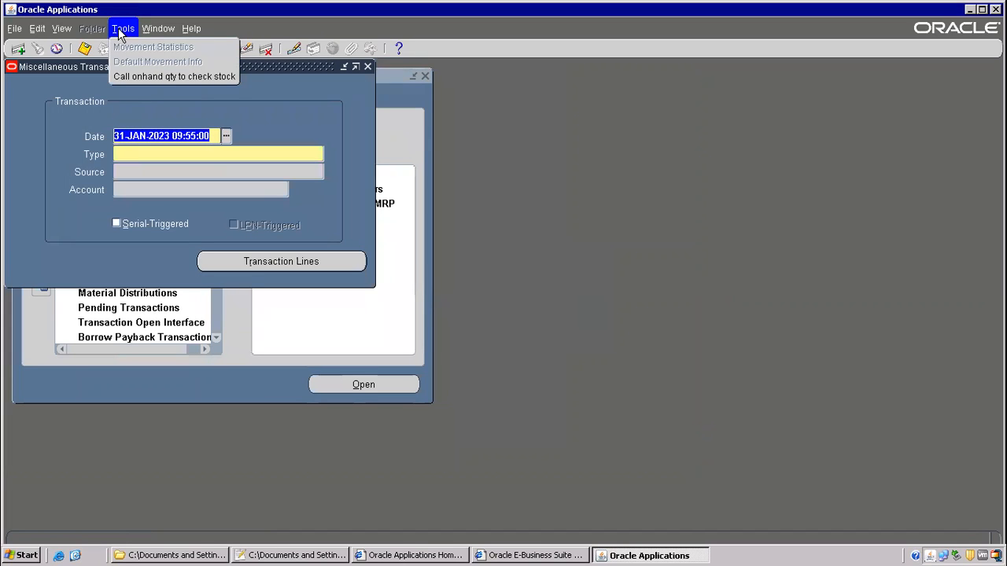
left_click(135, 80)
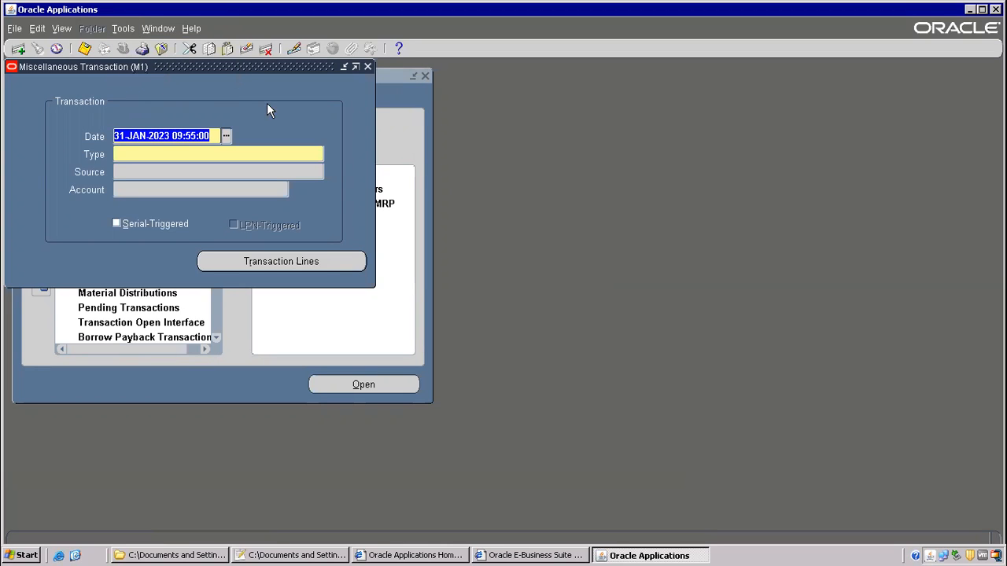
left_click(123, 29)
left_click(124, 76)
left_click(122, 30)
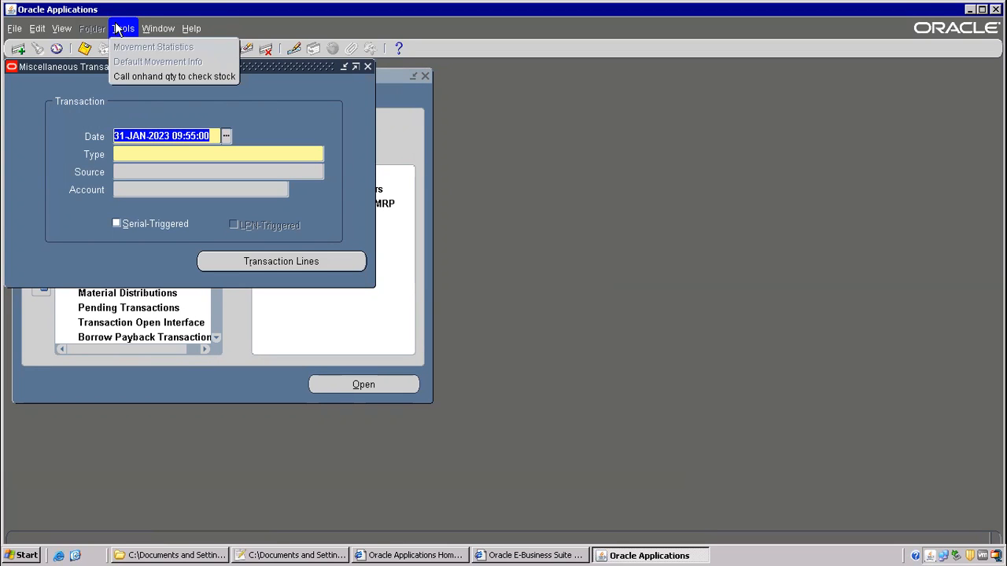
left_click(128, 77)
left_click(124, 30)
left_click(133, 75)
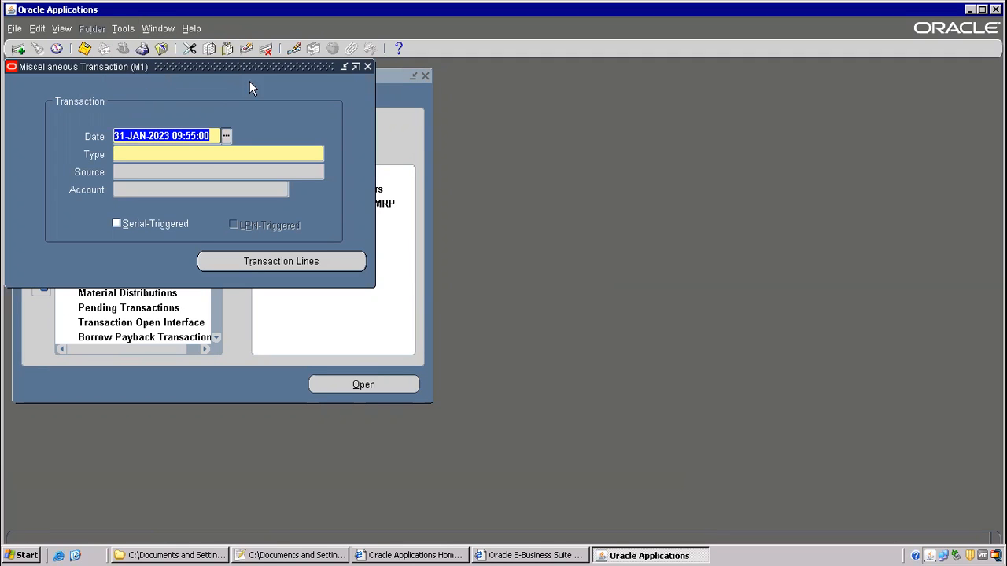
left_click(367, 67)
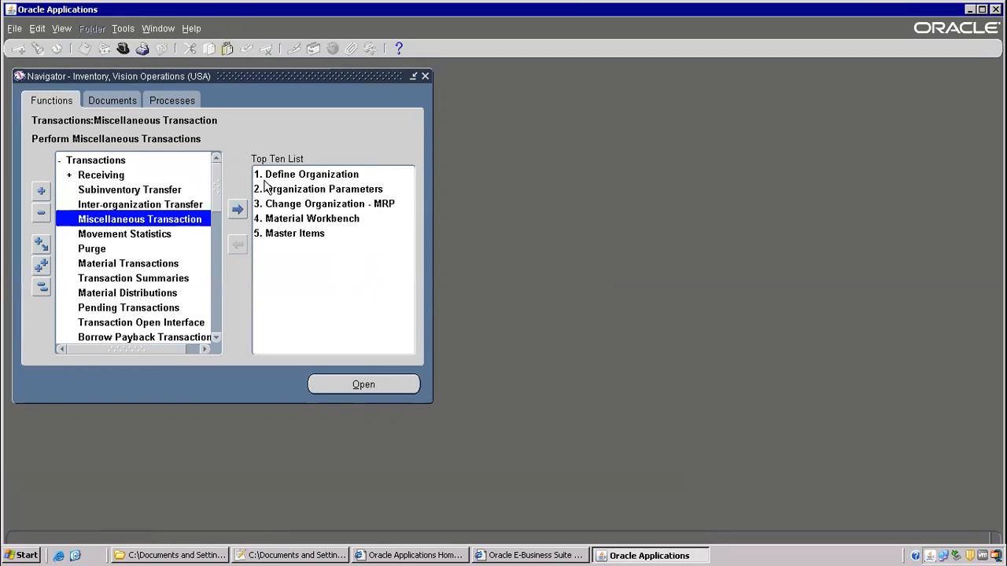
- Reopen Miscellaneous Transaction and open its Form Personalizations window
double_click(136, 220)
left_click(191, 32)
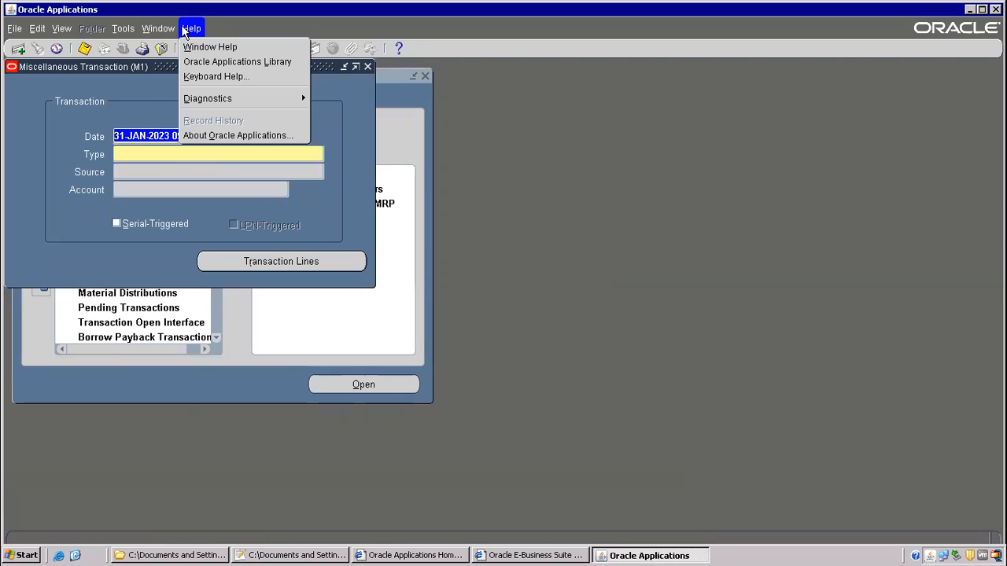
mouse_move(259, 103)
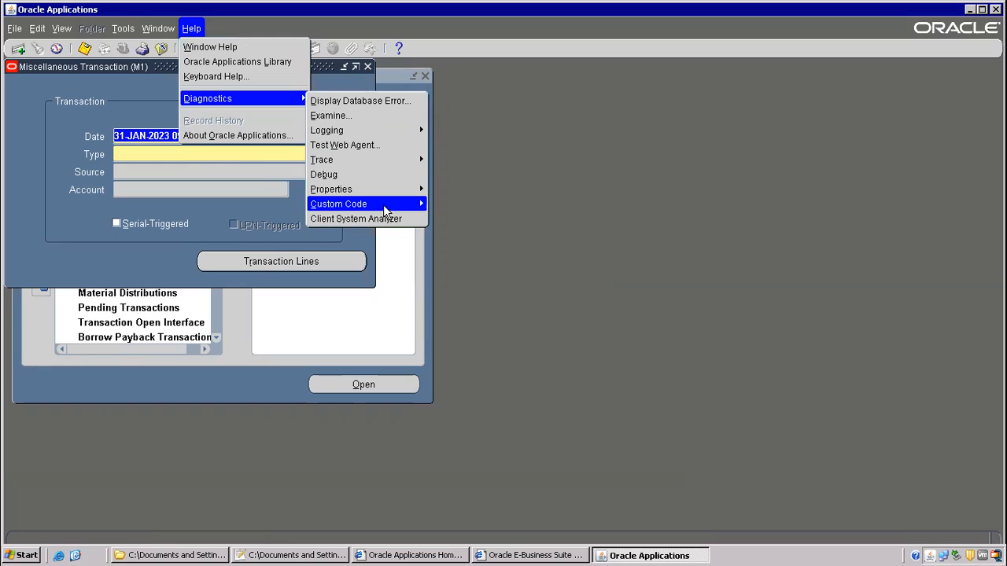
mouse_move(338, 208)
left_click(452, 265)
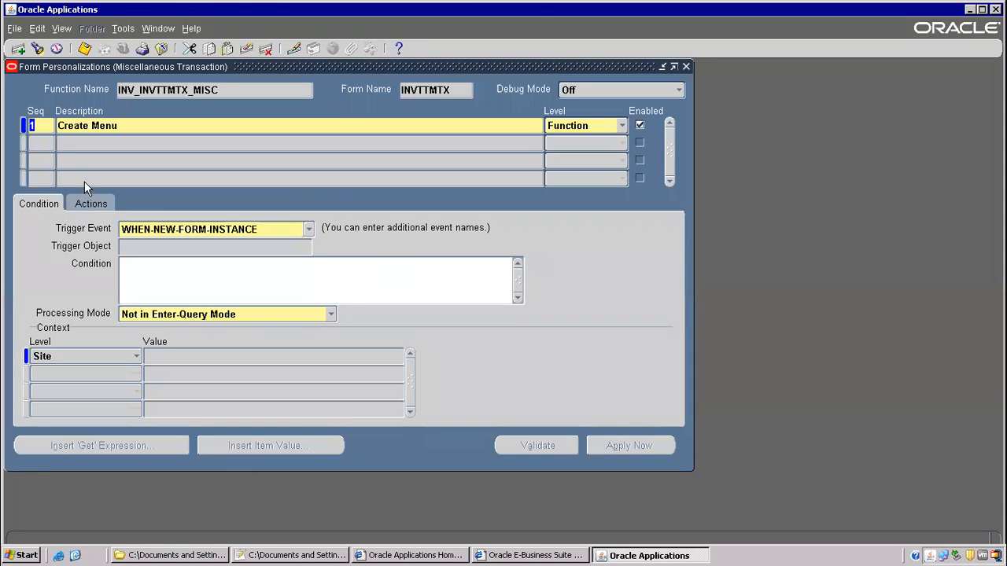
- Add rule Seq 2 described 'Call onhand qty'
left_click(37, 145)
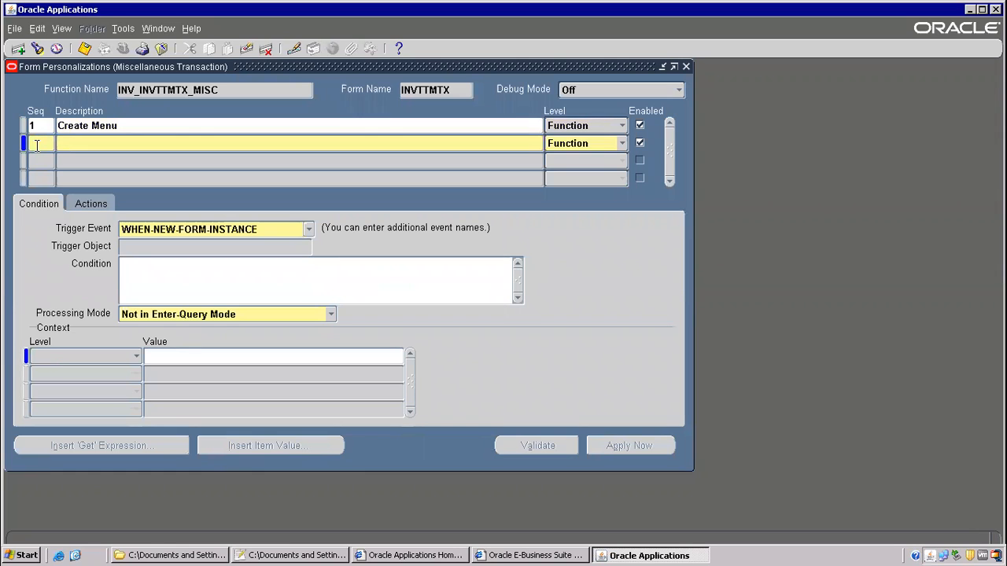
type("2")
left_click(61, 143)
type("Call onhadn")
key("BackSpace")
key("BackSpace")
type("nd qty")
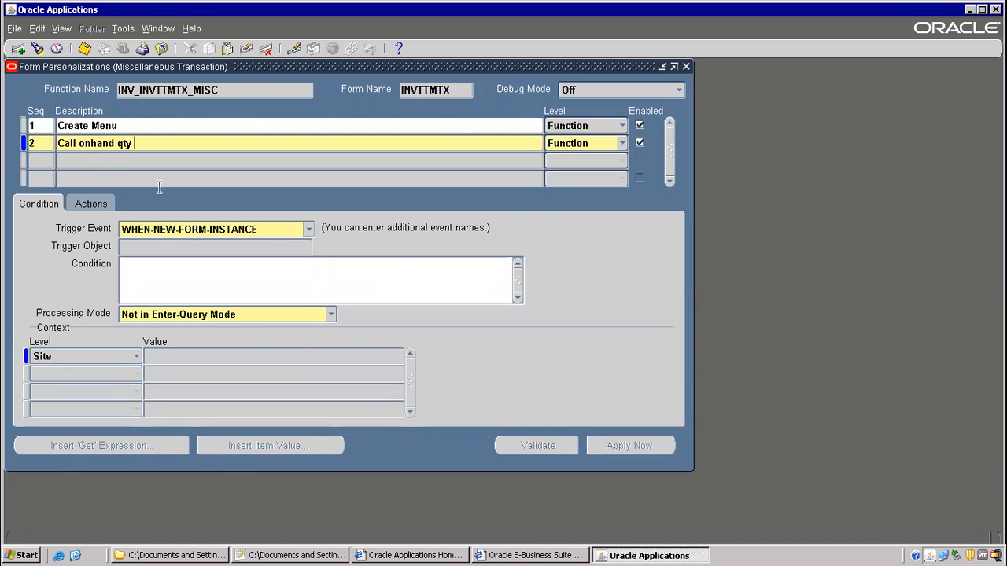
- Set the rule's trigger event to MENU1 and start action Seq 1
left_click(310, 229)
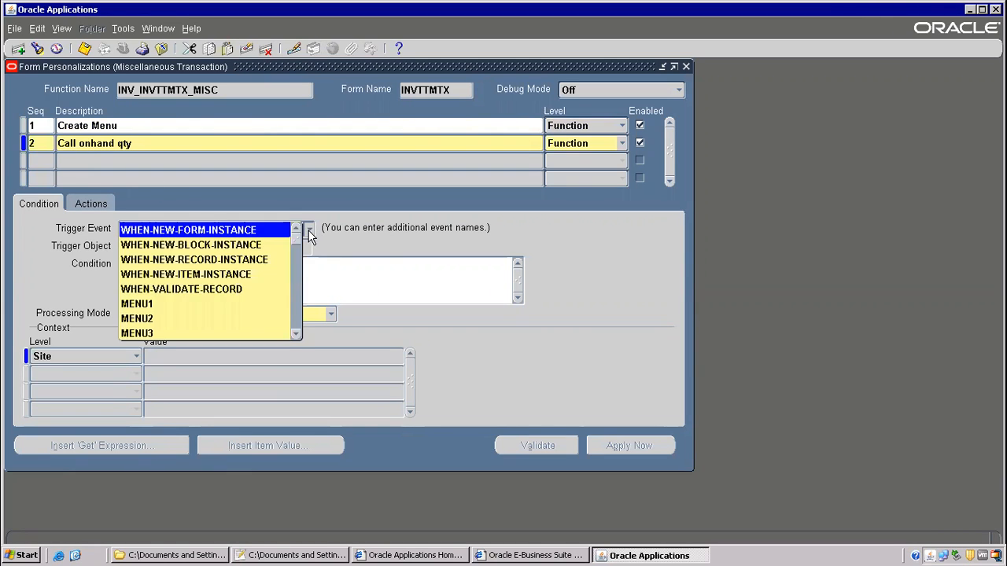
left_click(150, 304)
left_click(149, 272)
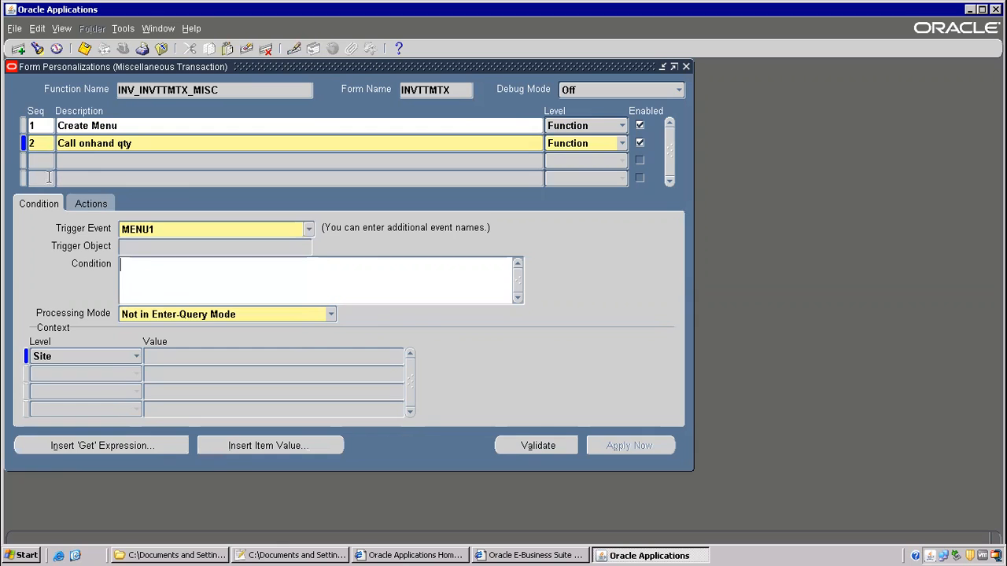
left_click(88, 203)
type("1")
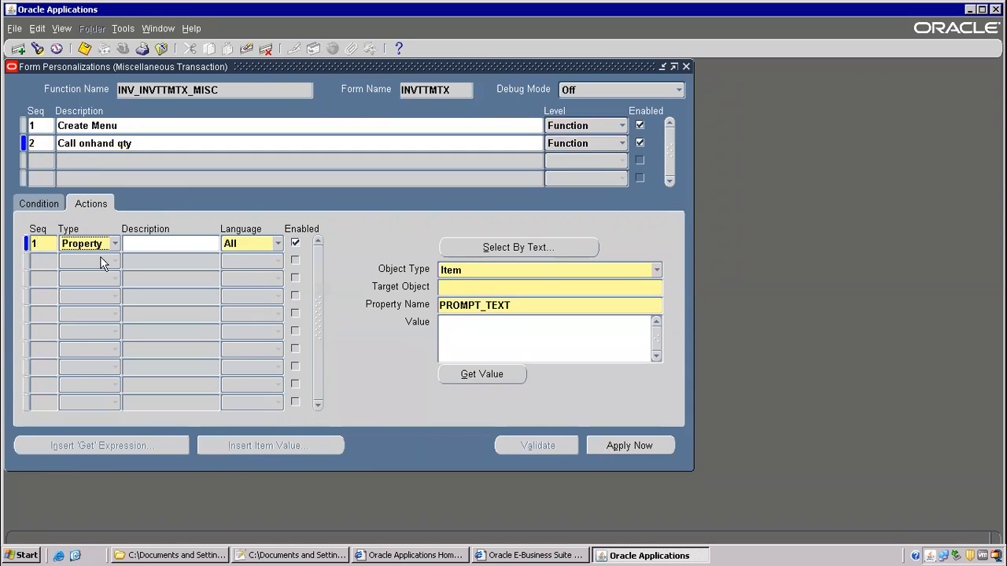
left_click(519, 275)
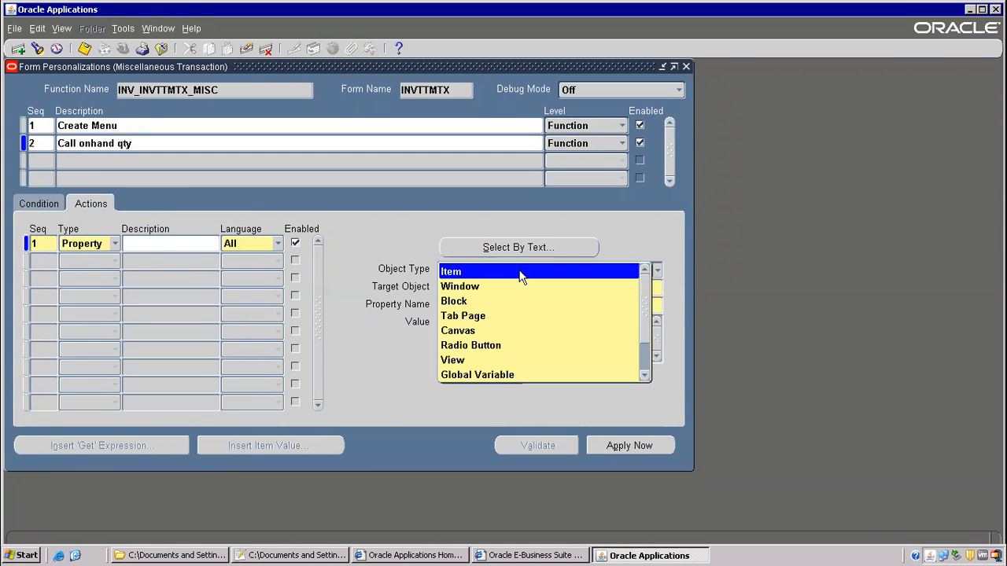
left_click(645, 375)
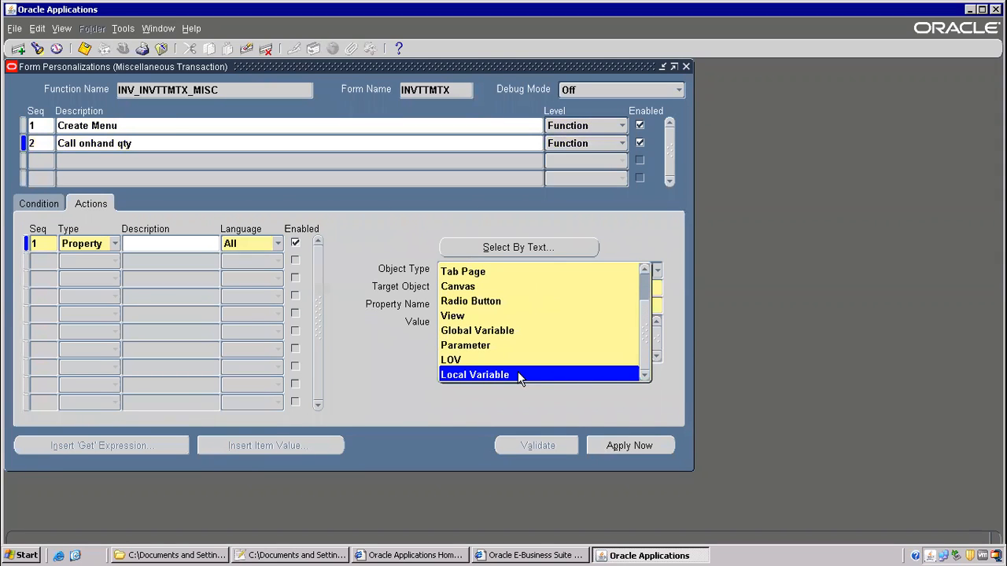
- Set the action's object type to Global Variable named ITEM
left_click(450, 341)
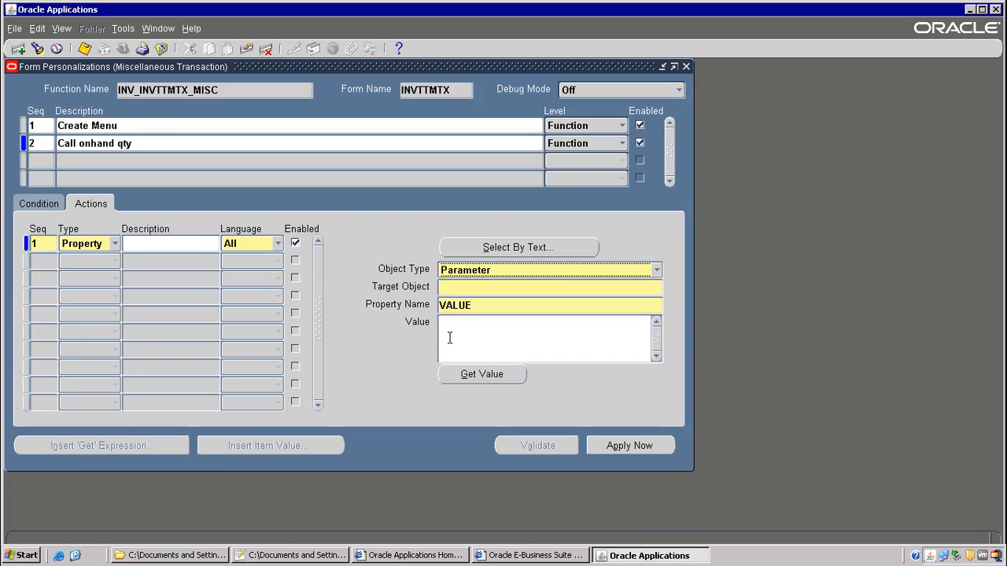
left_click(657, 271)
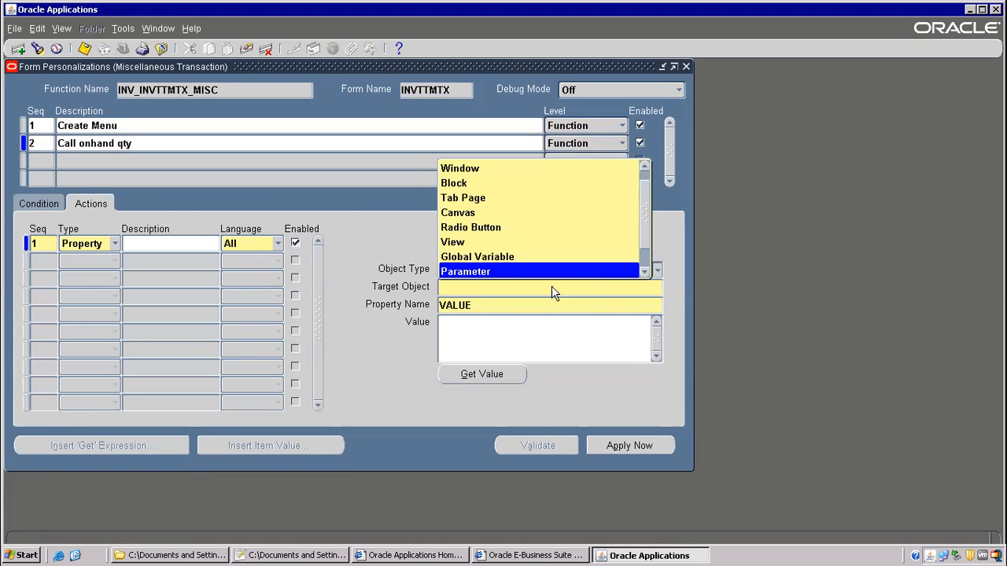
left_click(502, 253)
left_click(455, 288)
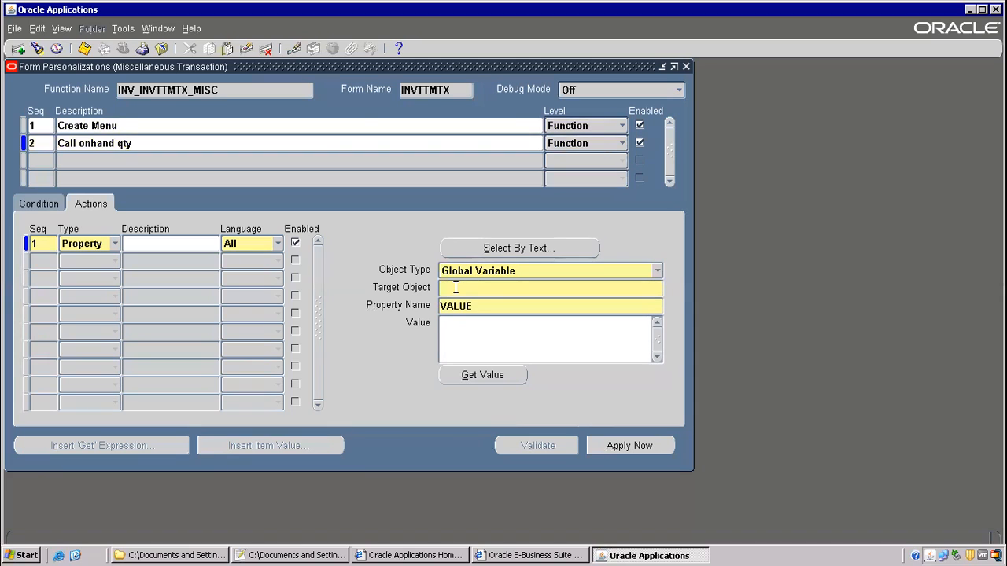
type("ITEM")
- Enter the value =MTL_TRX_LINE.ITEM, copying the field name from the notes
left_click(462, 330)
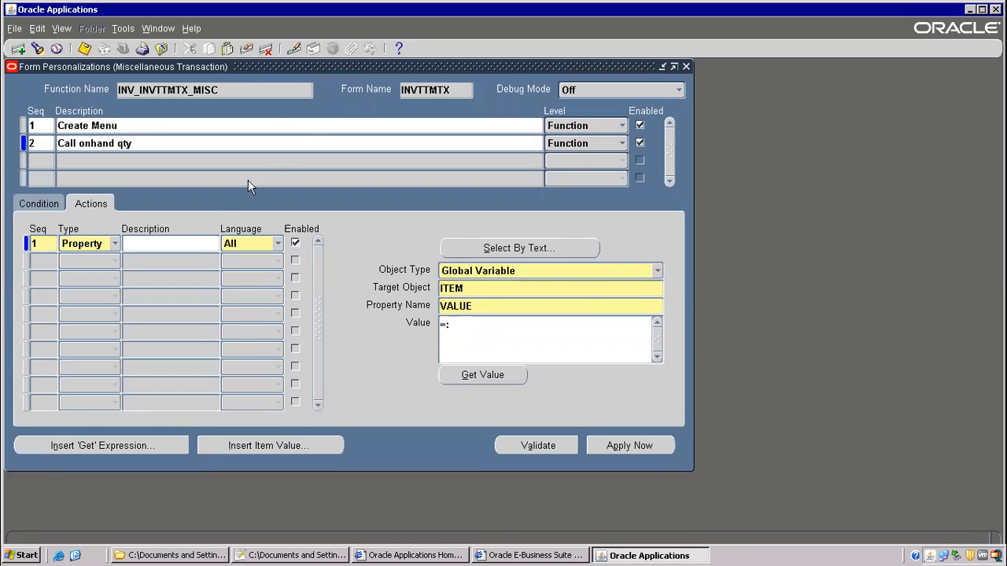
left_click(277, 555)
left_click_drag(429, 268, 730, 261)
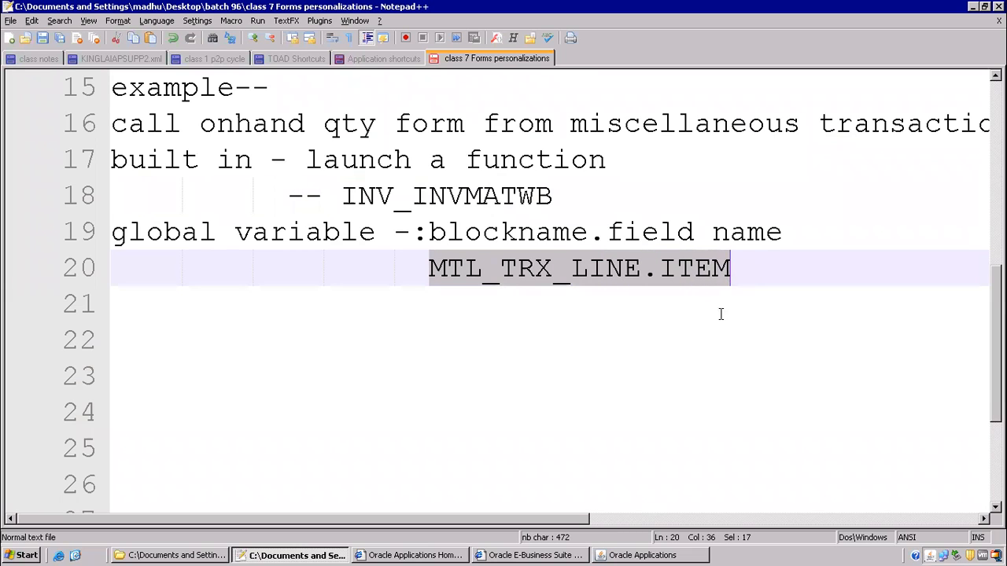
key("ctrl+c")
key("alt+Tab")
key("ctrl+v")
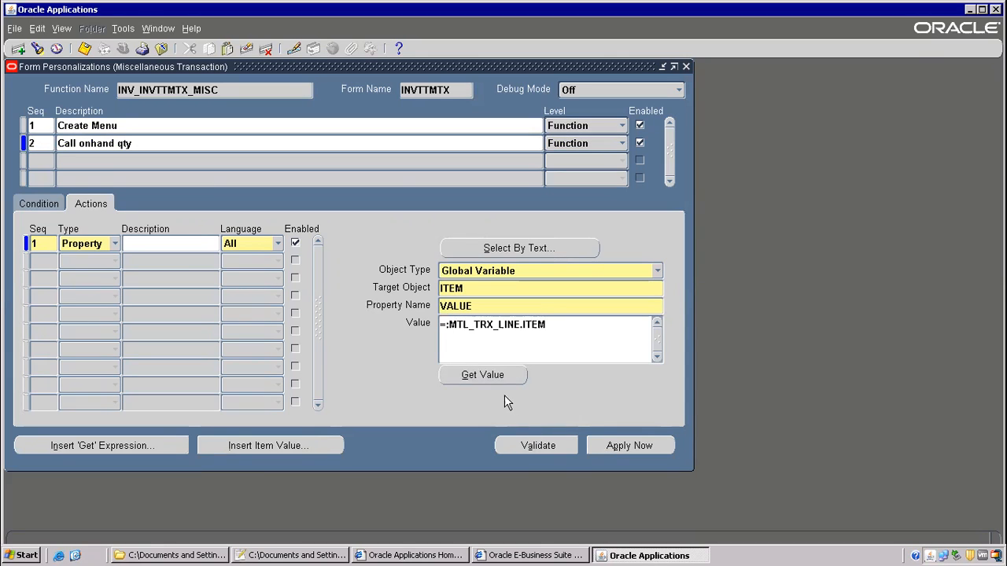
left_click(493, 366)
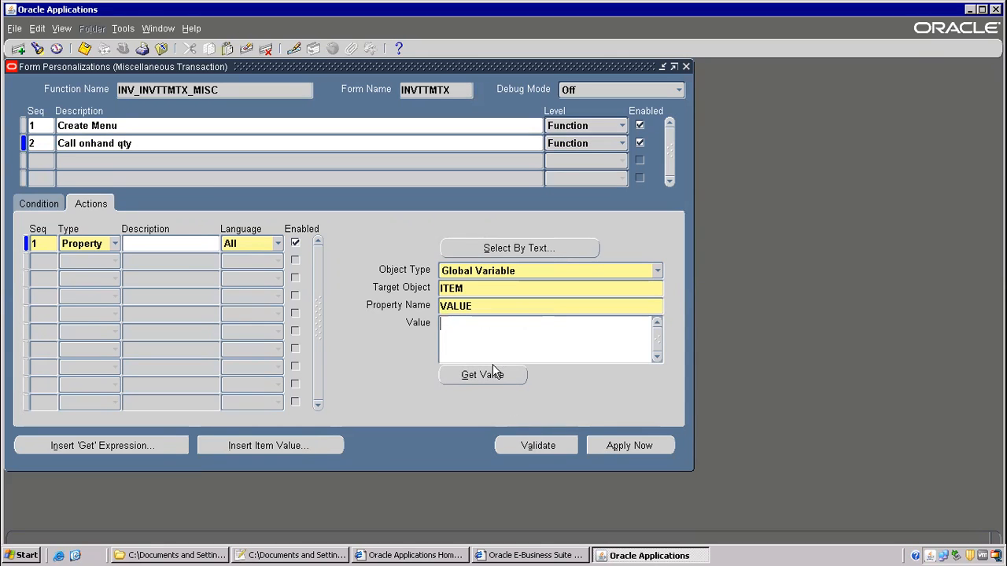
key("ctrl+v")
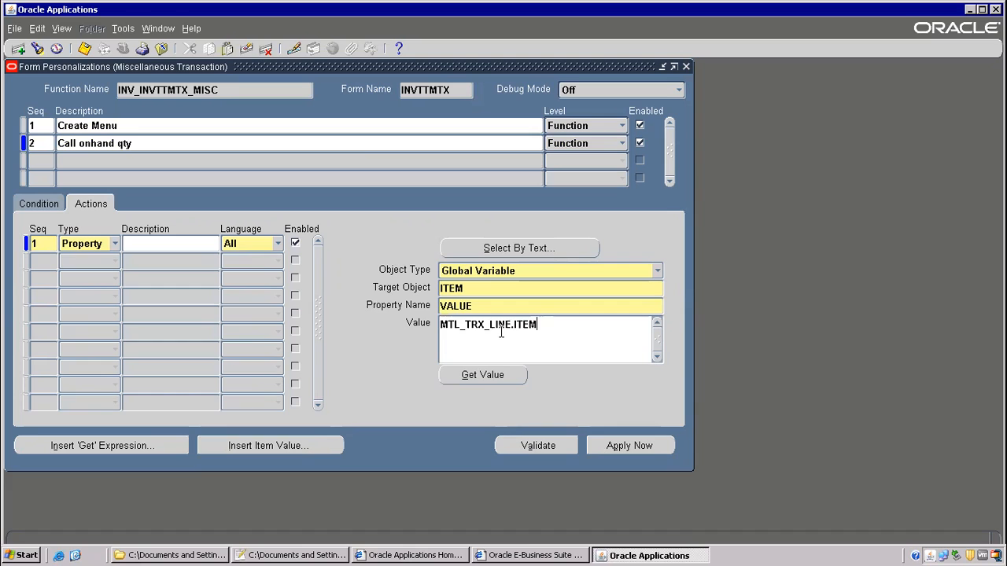
key("Home")
type("=")
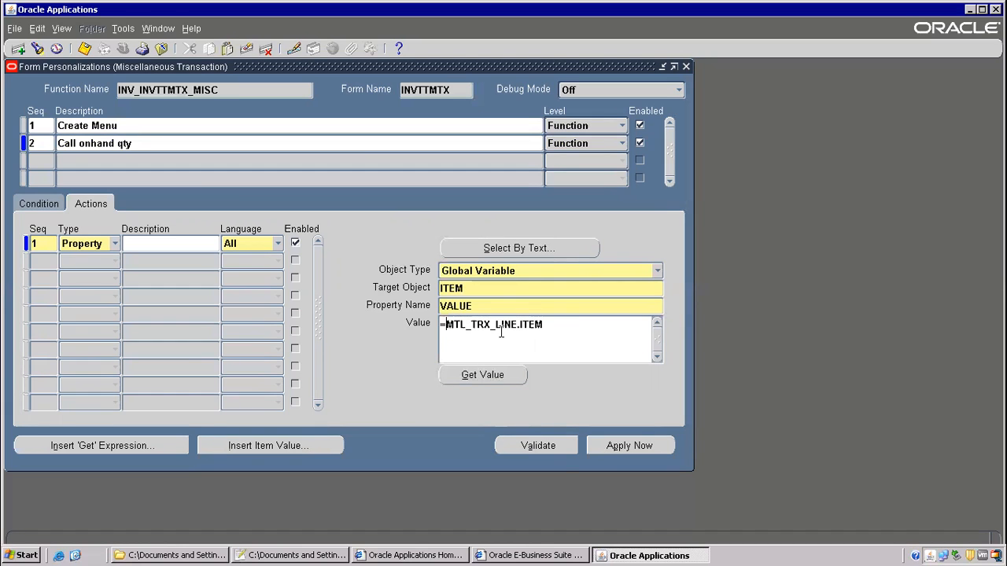
- Fix the value to =:MTL_TRX_LINE.ITEM so that Validate succeeds
left_click(560, 452)
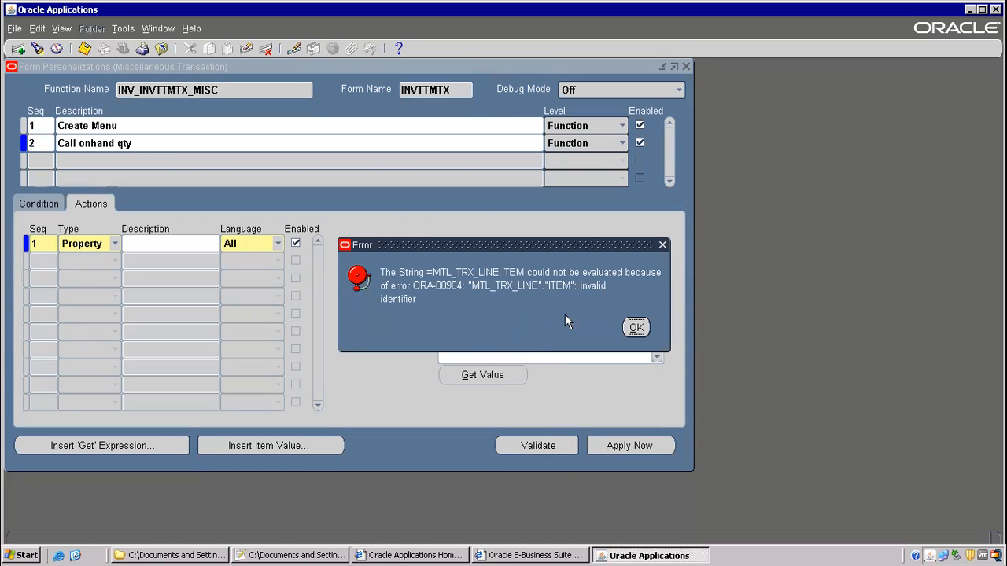
left_click(636, 328)
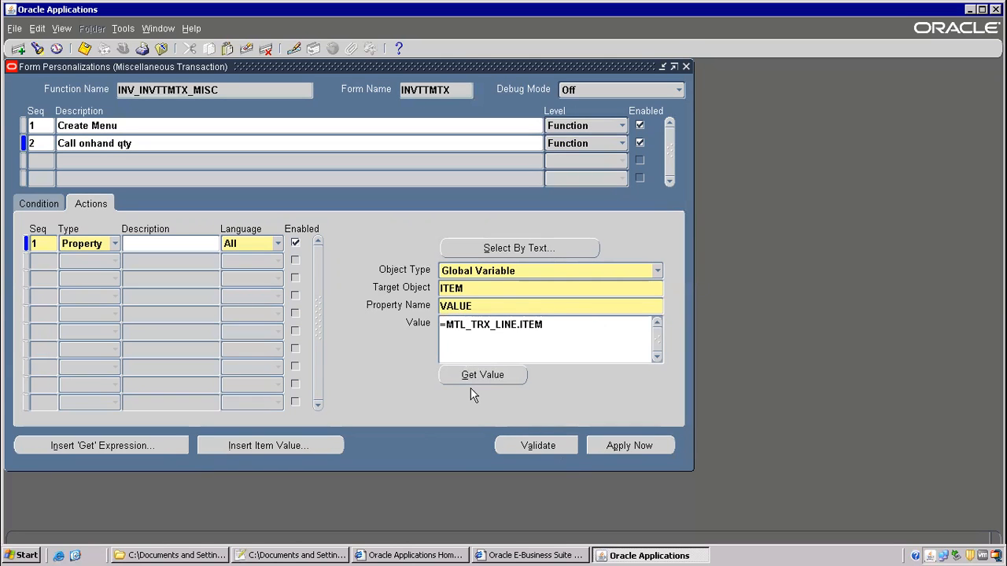
left_click(535, 452)
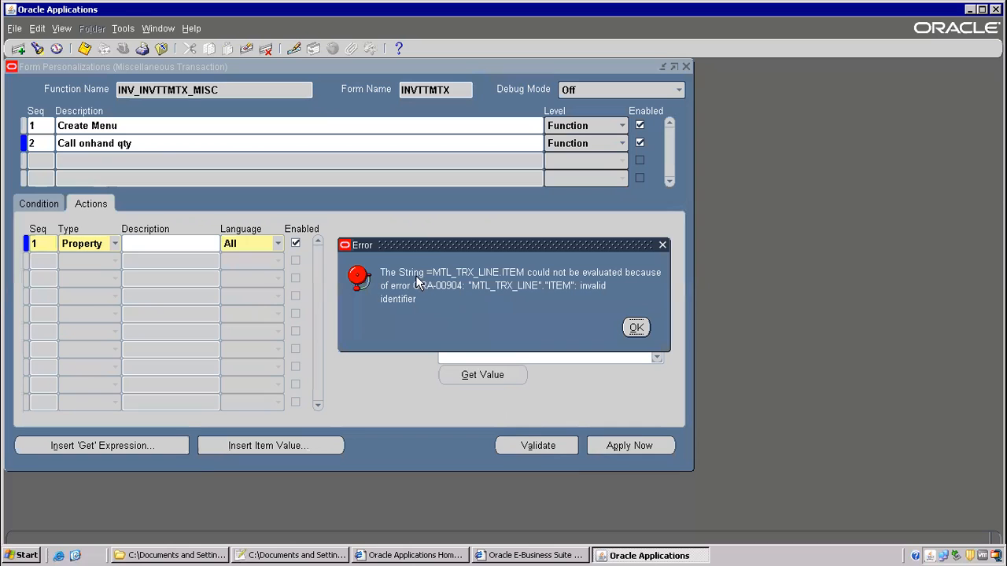
left_click_drag(503, 250, 366, 195)
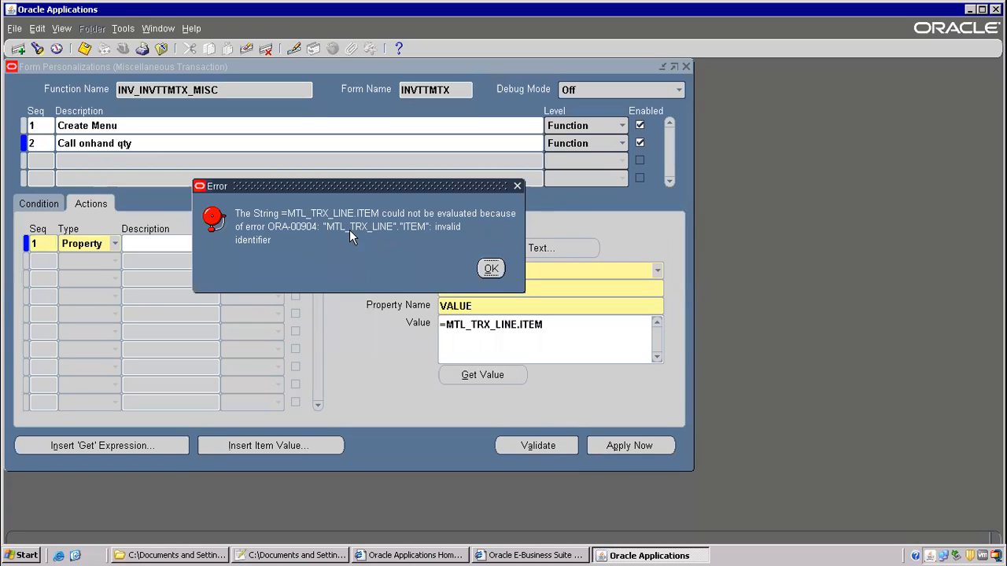
left_click(491, 268)
type(":")
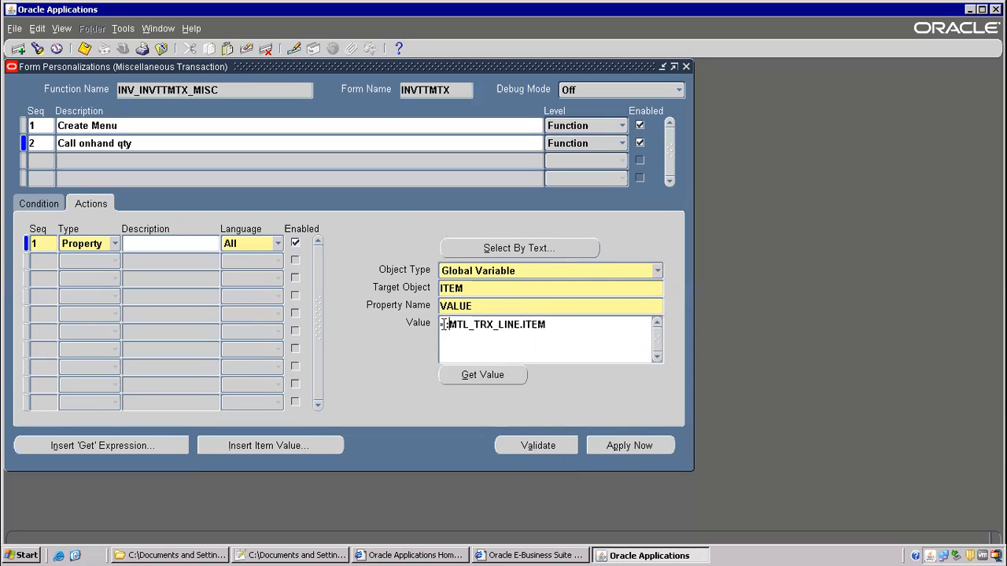
left_click_drag(443, 324, 448, 324)
left_click(534, 448)
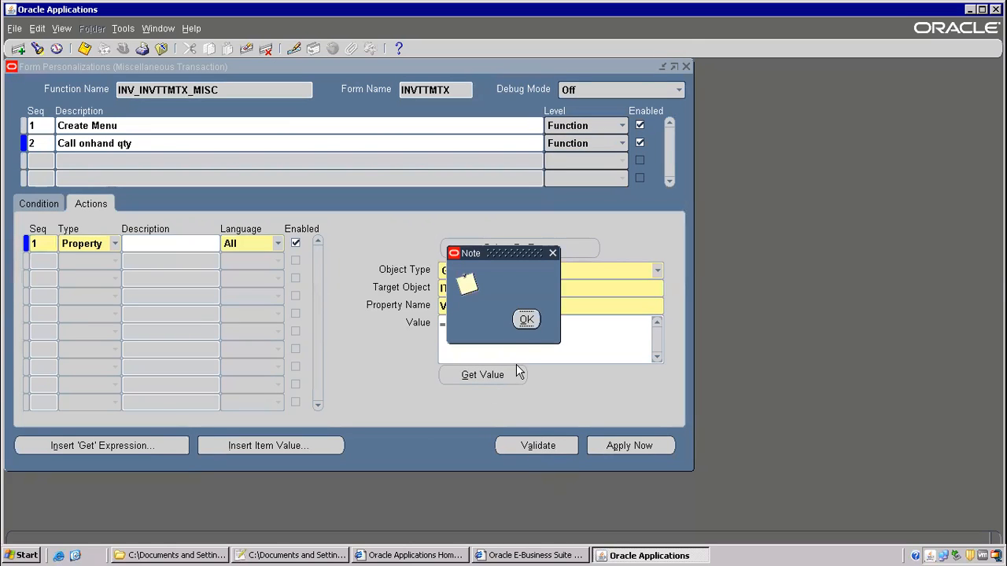
left_click(525, 320)
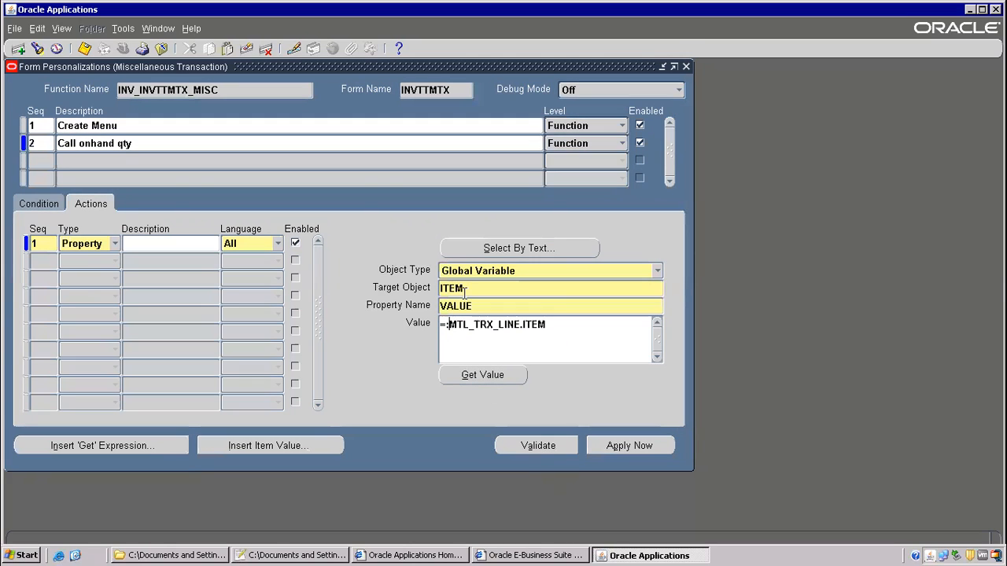
left_click(41, 261)
- Make action 2 a Builtin of type Launch a Function
left_click(114, 262)
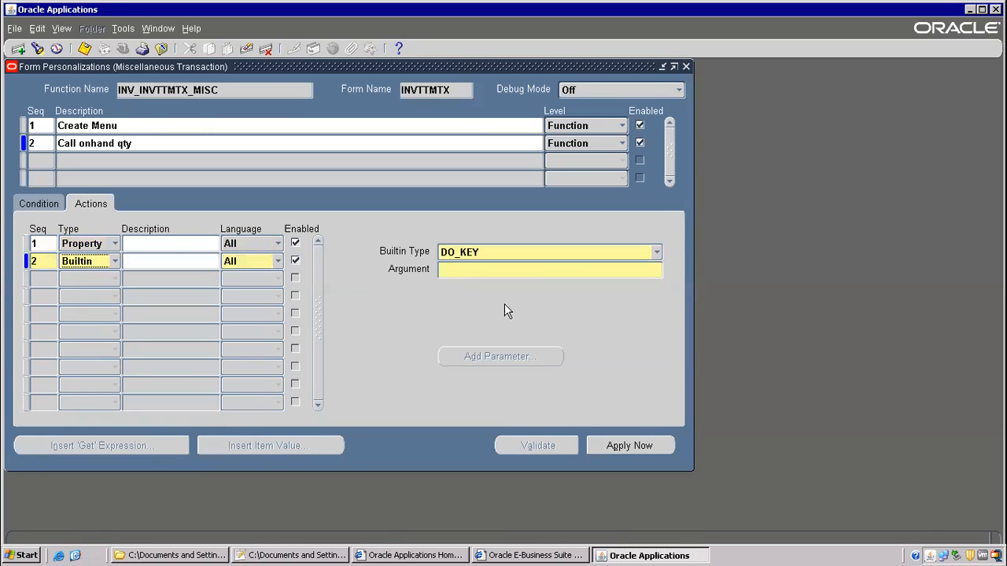
left_click(652, 251)
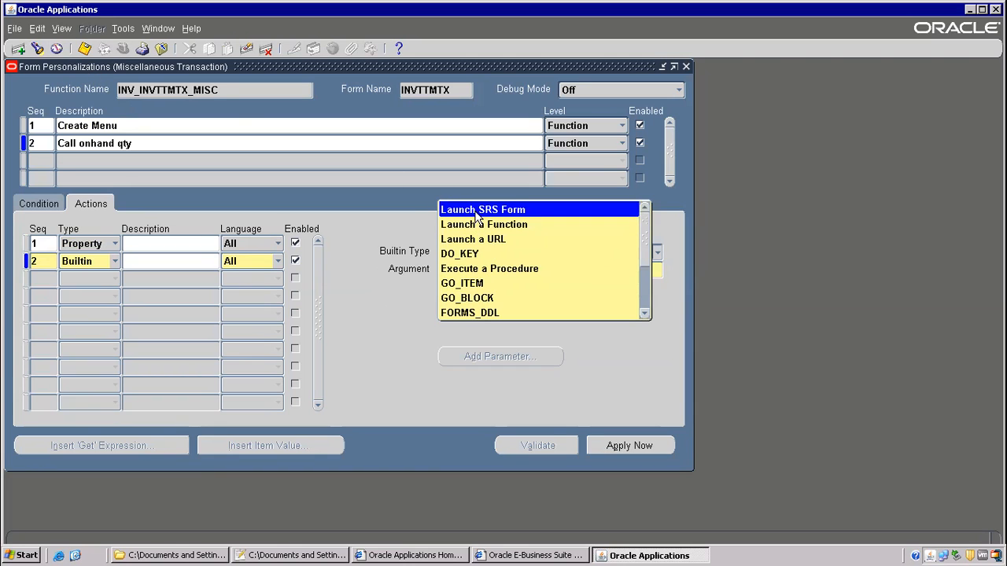
left_click_drag(646, 243, 646, 307)
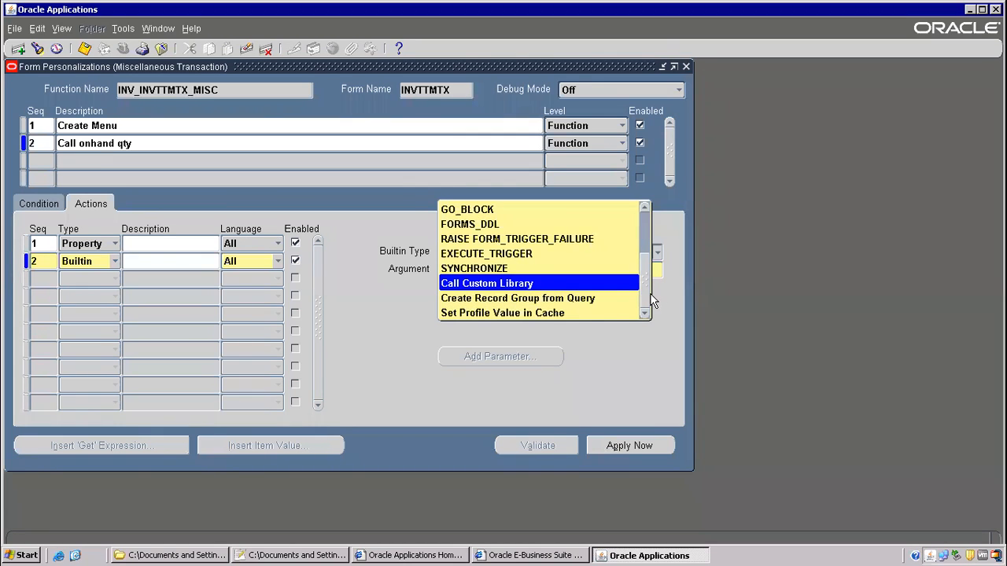
left_click_drag(646, 280, 644, 218)
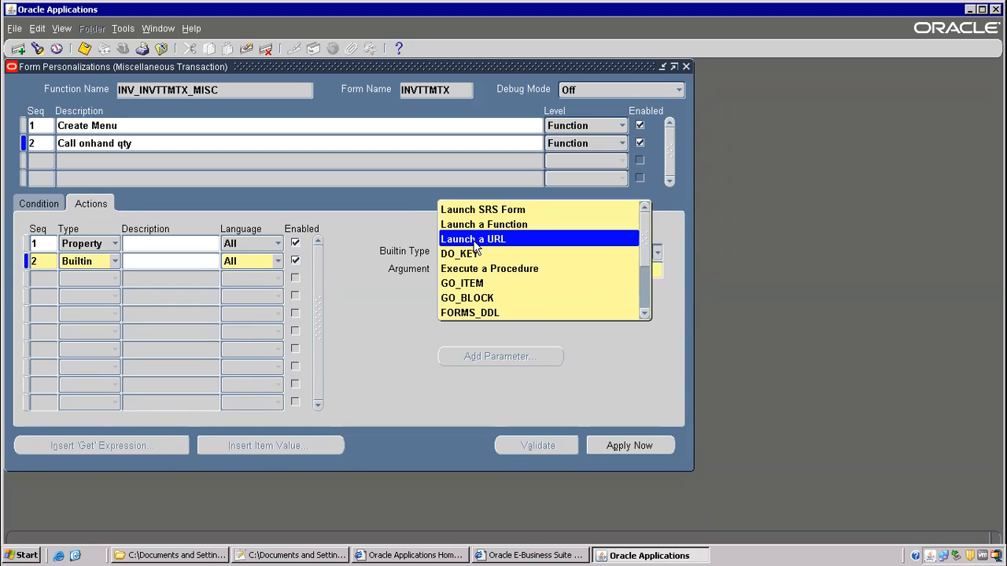
left_click(519, 225)
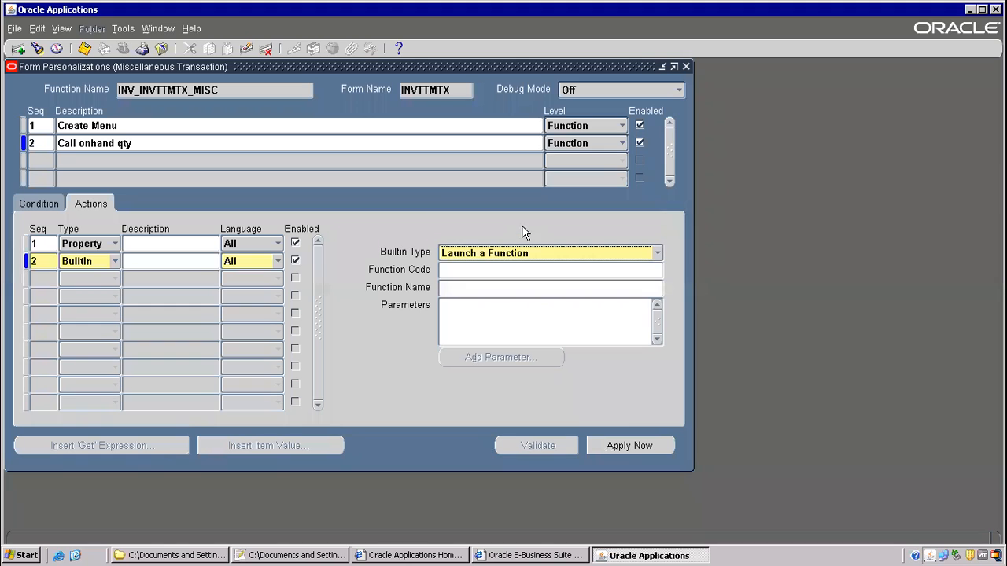
- Copy the function code INV_INVMATWB from the Notepad++ notes
left_click(482, 268)
right_click(482, 268)
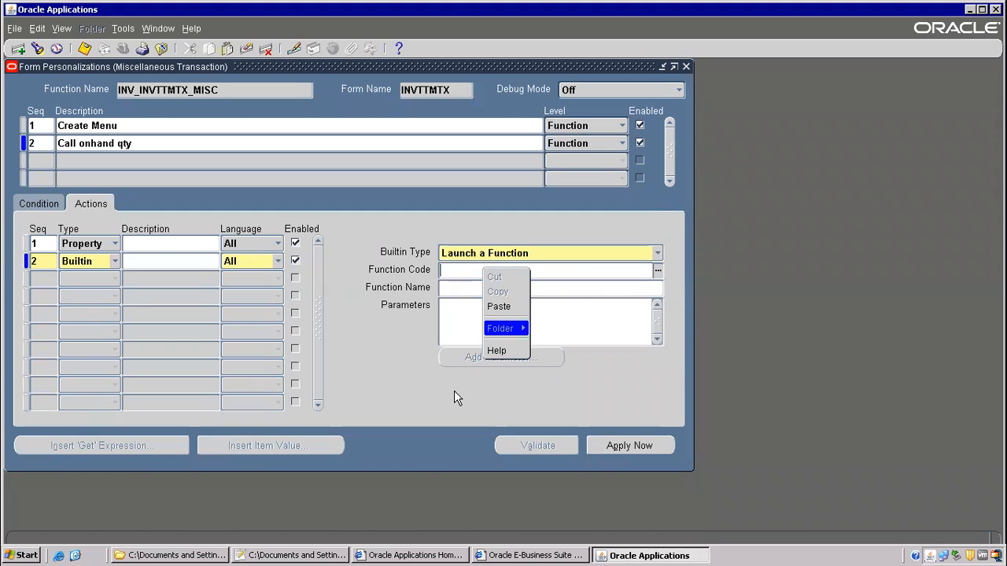
left_click(312, 557)
scroll(297, 275, "up", 5)
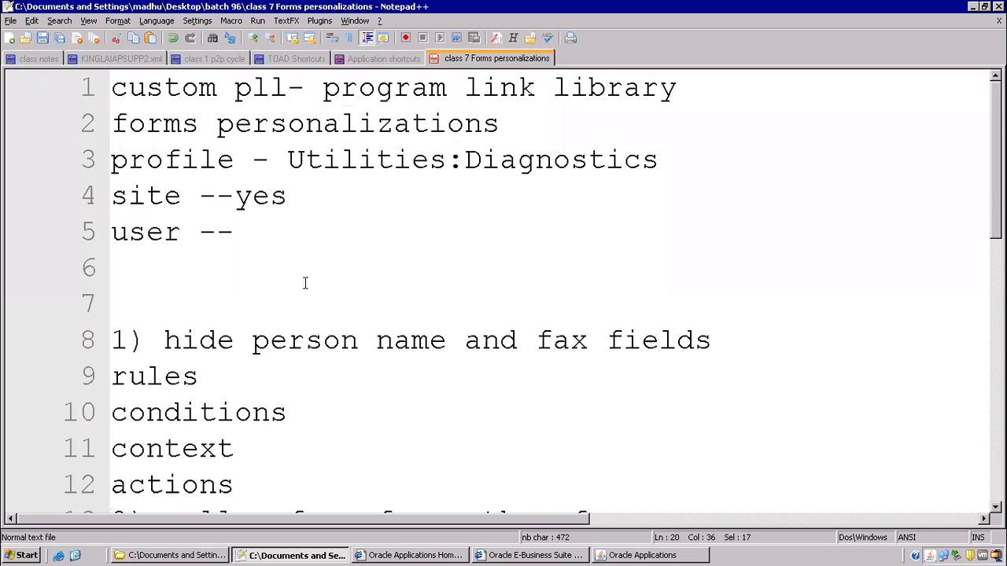
scroll(305, 283, "down", 4)
left_click_drag(342, 268, 535, 268)
right_click(535, 268)
left_click(497, 279)
left_click_drag(343, 266, 554, 268)
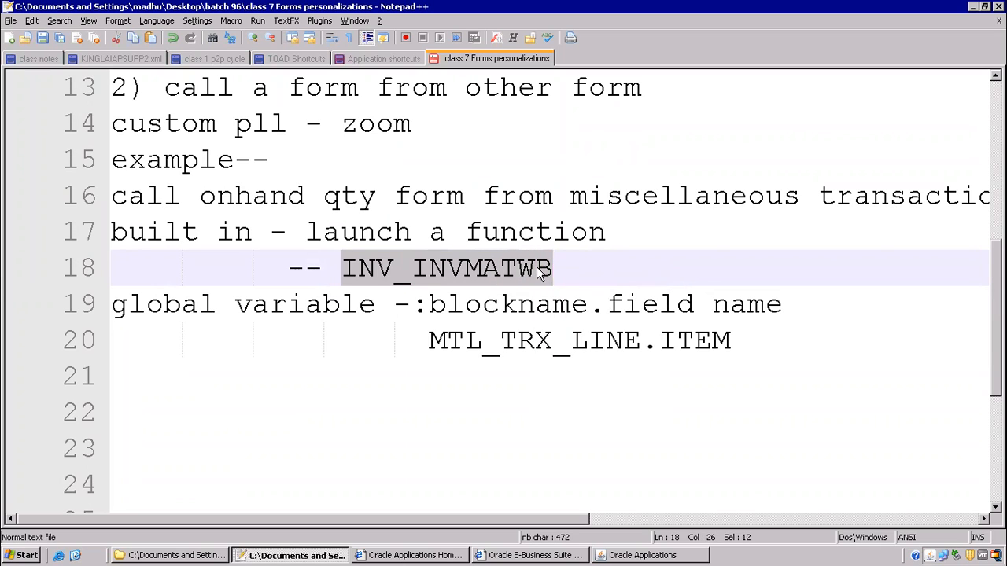
right_click(537, 268)
left_click(560, 288)
- Paste INV_INVMATWB as the Function Code and save the personalization
key("alt+Tab")
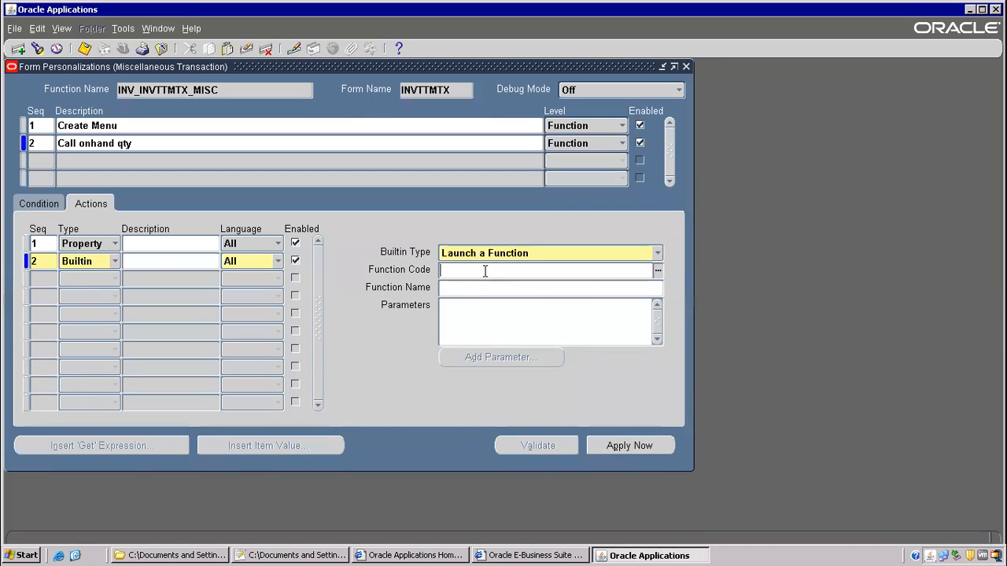
right_click(486, 269)
left_click(501, 304)
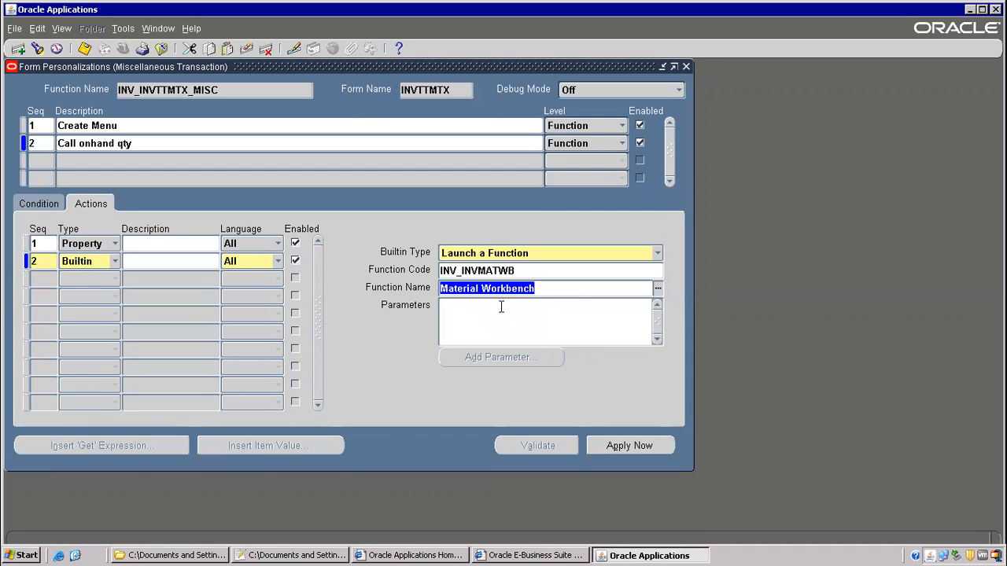
left_click(494, 320)
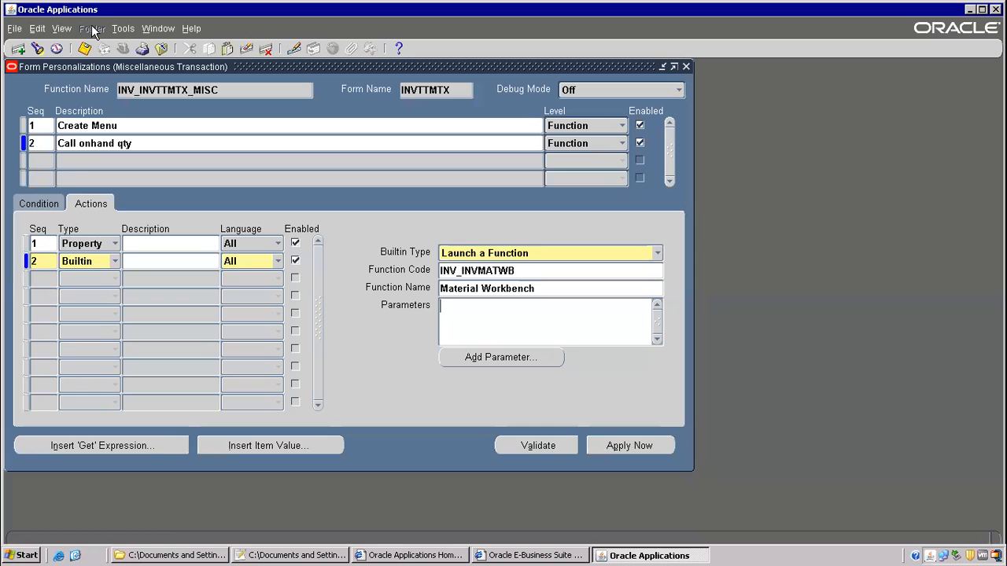
left_click(85, 48)
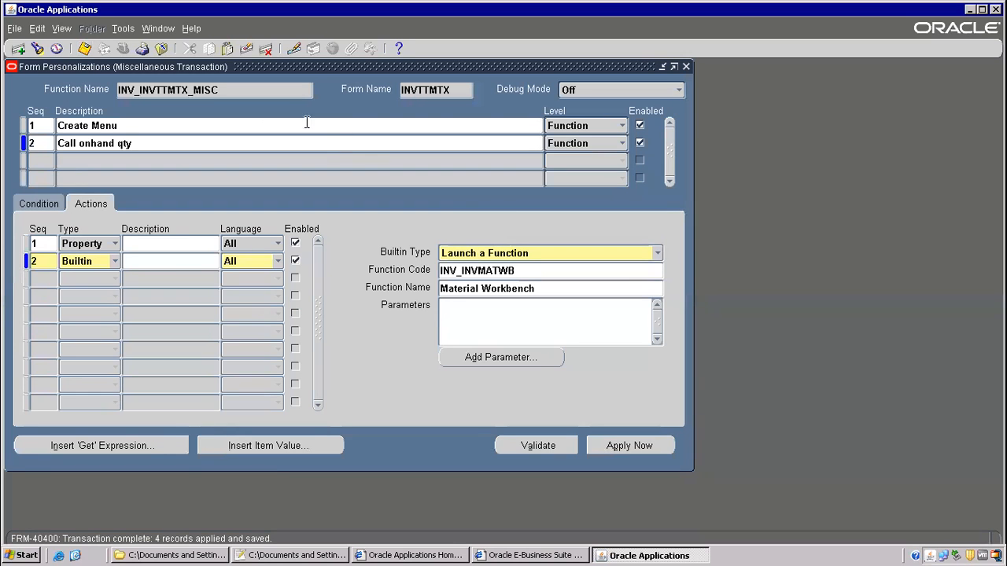
- Reopen Miscellaneous Transaction and run Tools > Call onhand qty to check stock, then check the notes
left_click(161, 49)
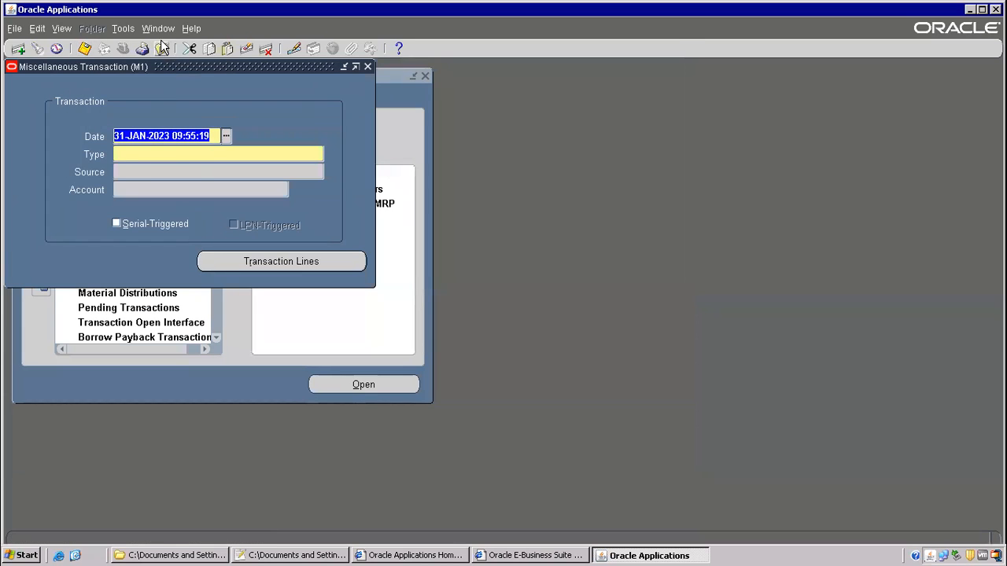
left_click(161, 49)
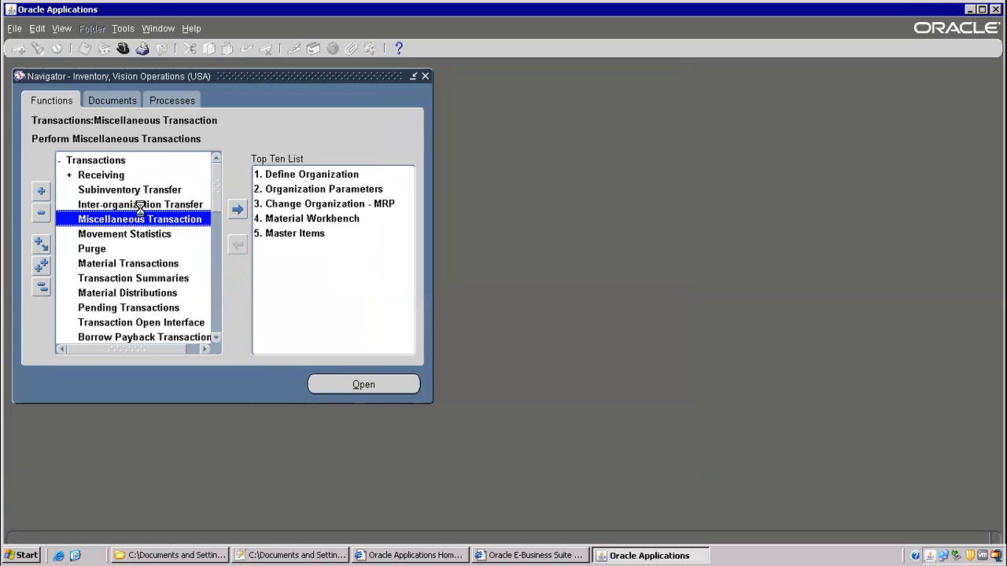
double_click(139, 209)
left_click(119, 29)
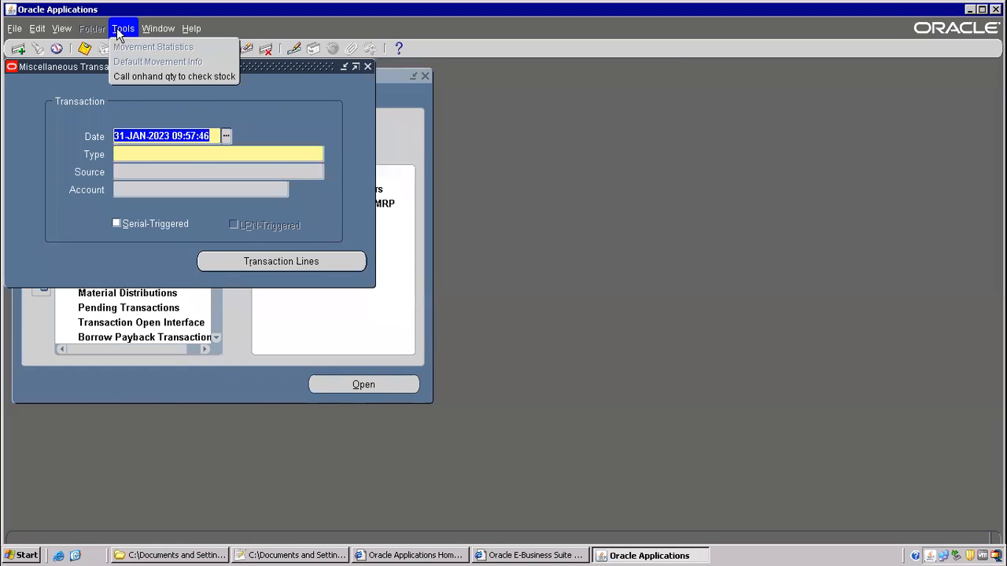
left_click(159, 77)
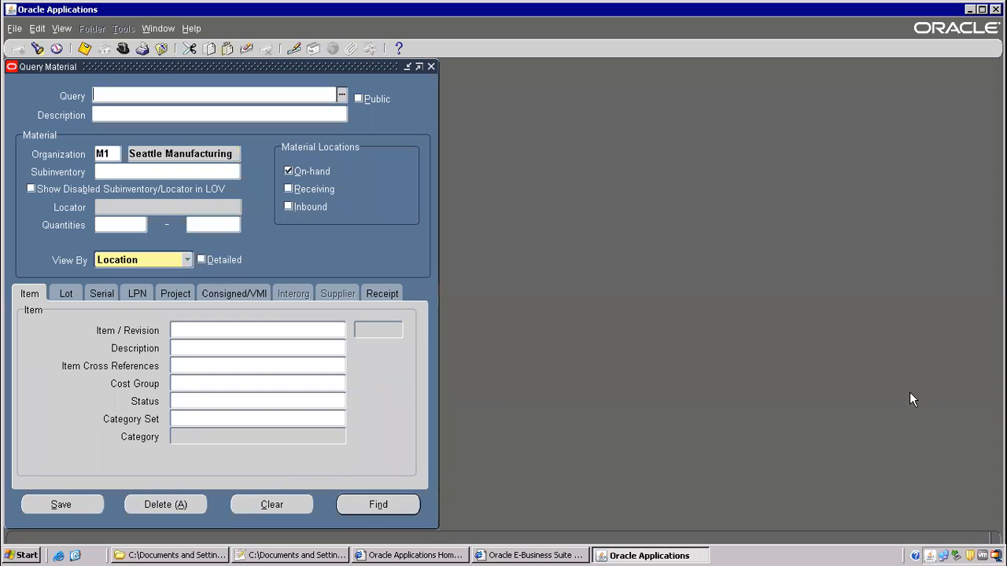
left_click(269, 555)
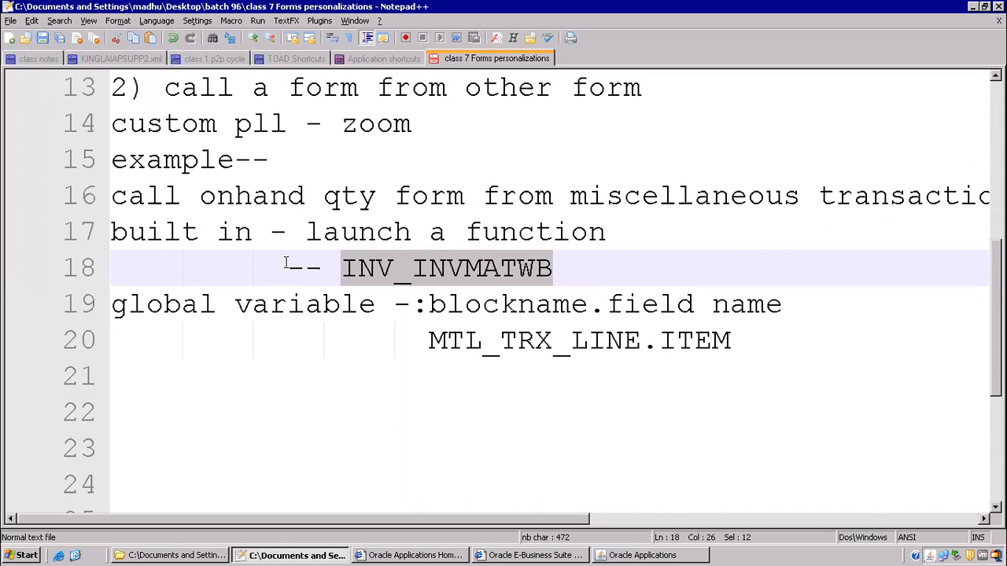
- Review note lines 13–20 on calling a form from another form, then minimize the remote session
left_click_drag(165, 88, 678, 102)
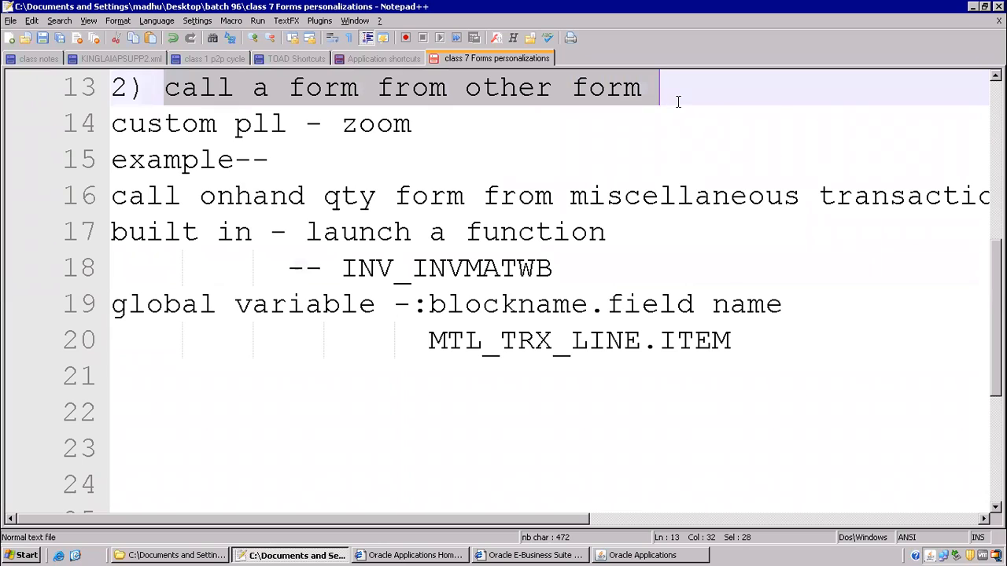
left_click(161, 405)
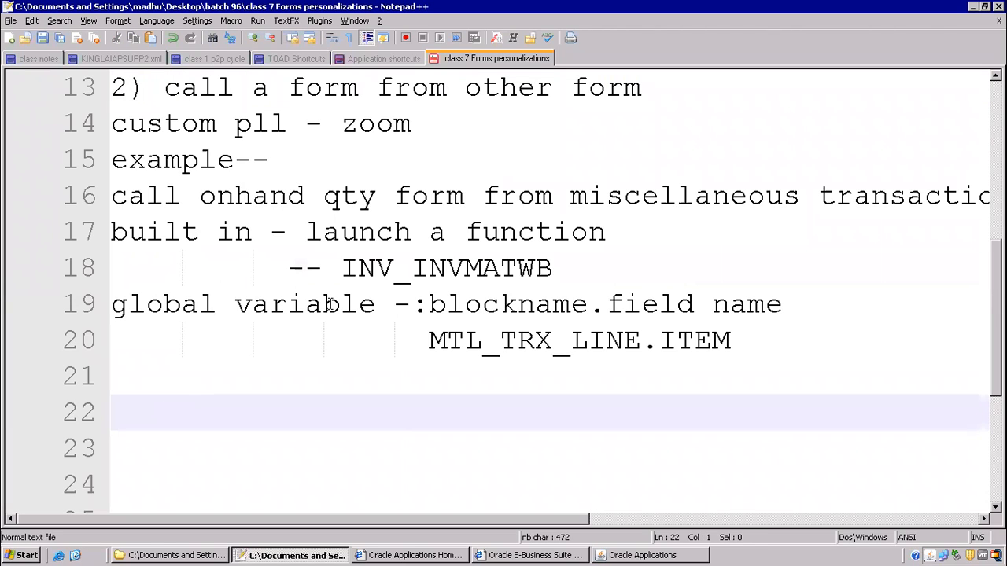
left_click(395, 196)
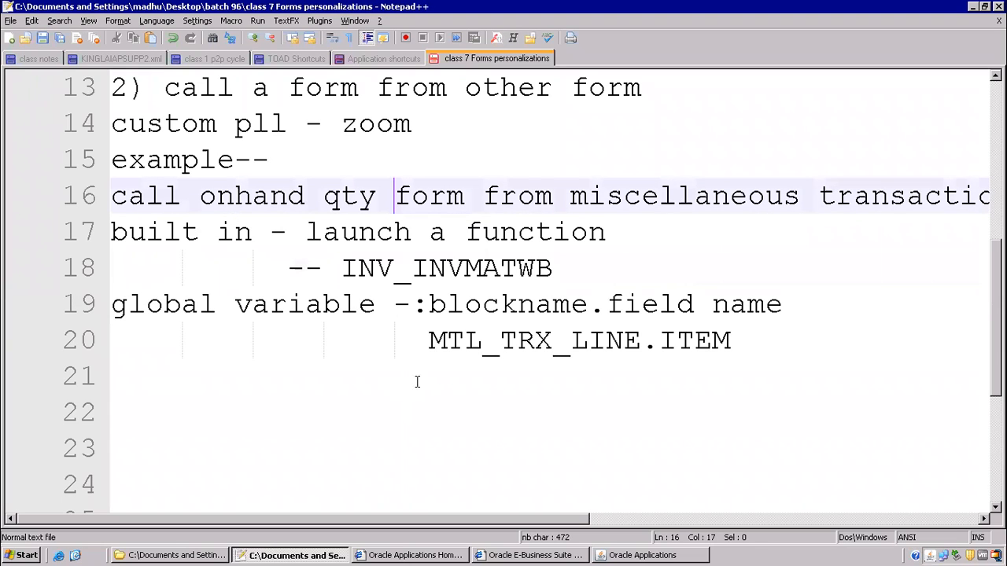
left_click(465, 340)
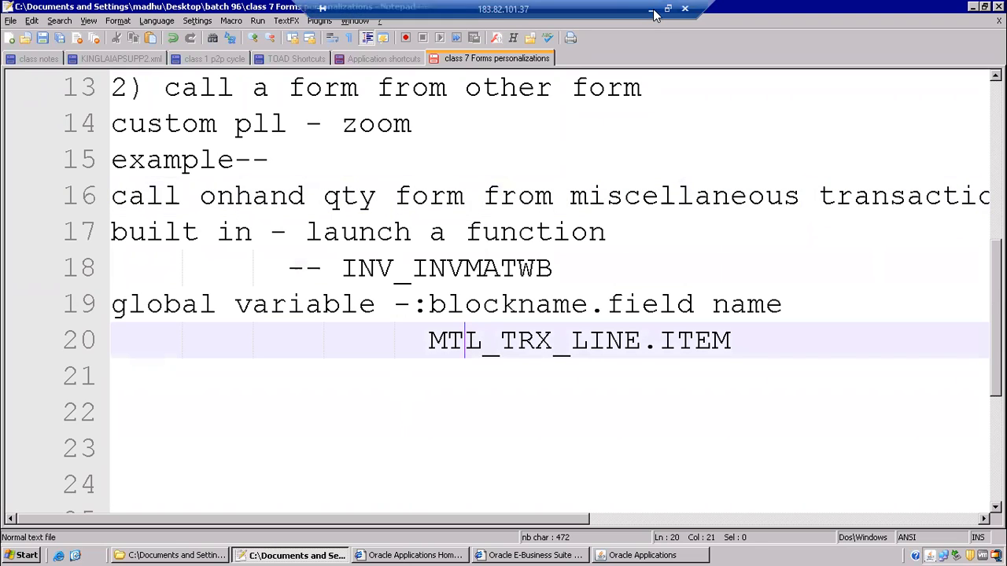
left_click(662, 7)
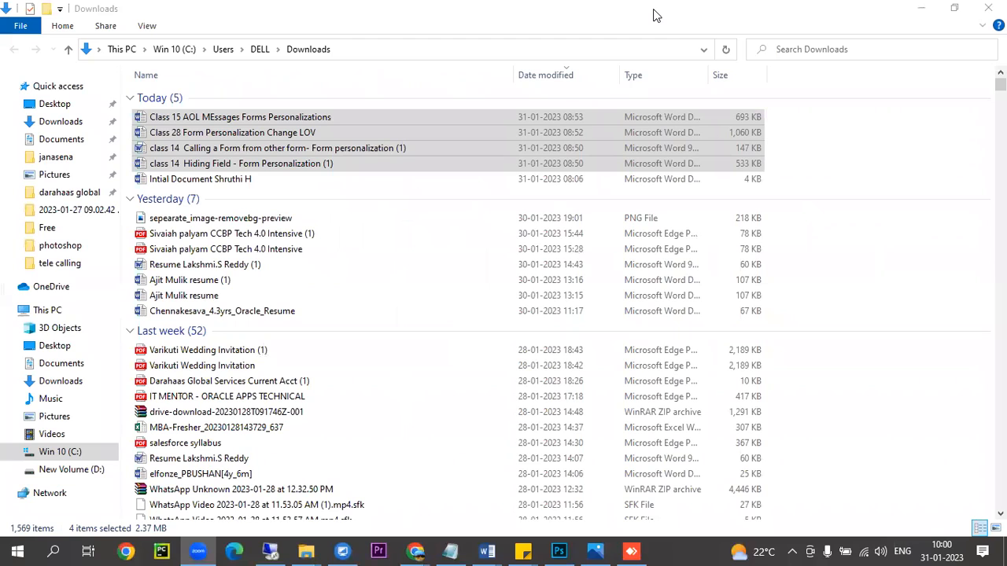